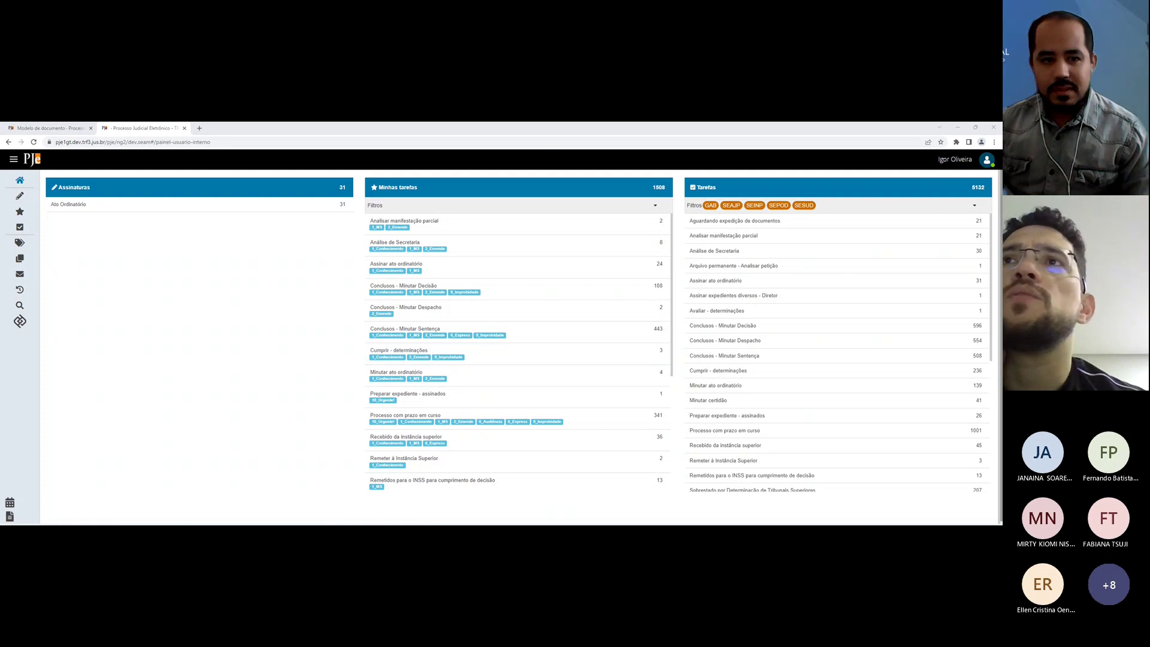
Step: Open the Conclusos - Minutar Decisão task list and the PJe+R extension settings
{"action": "left_click", "coordinate": [108, 331]}
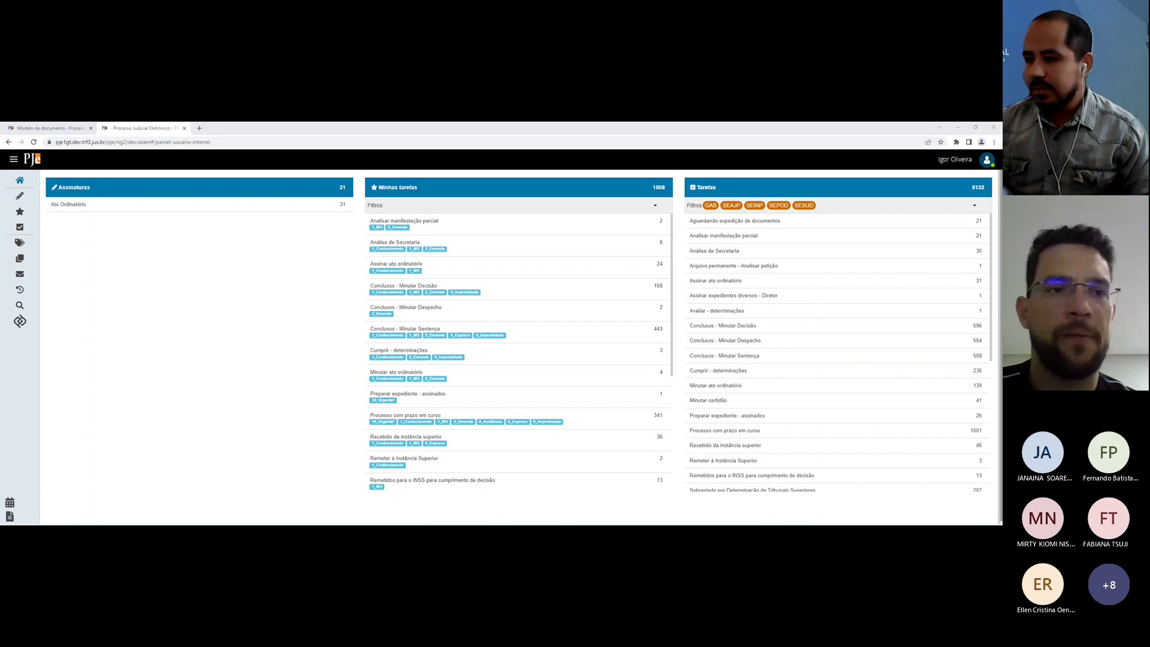
{"action": "left_click", "coordinate": [753, 330]}
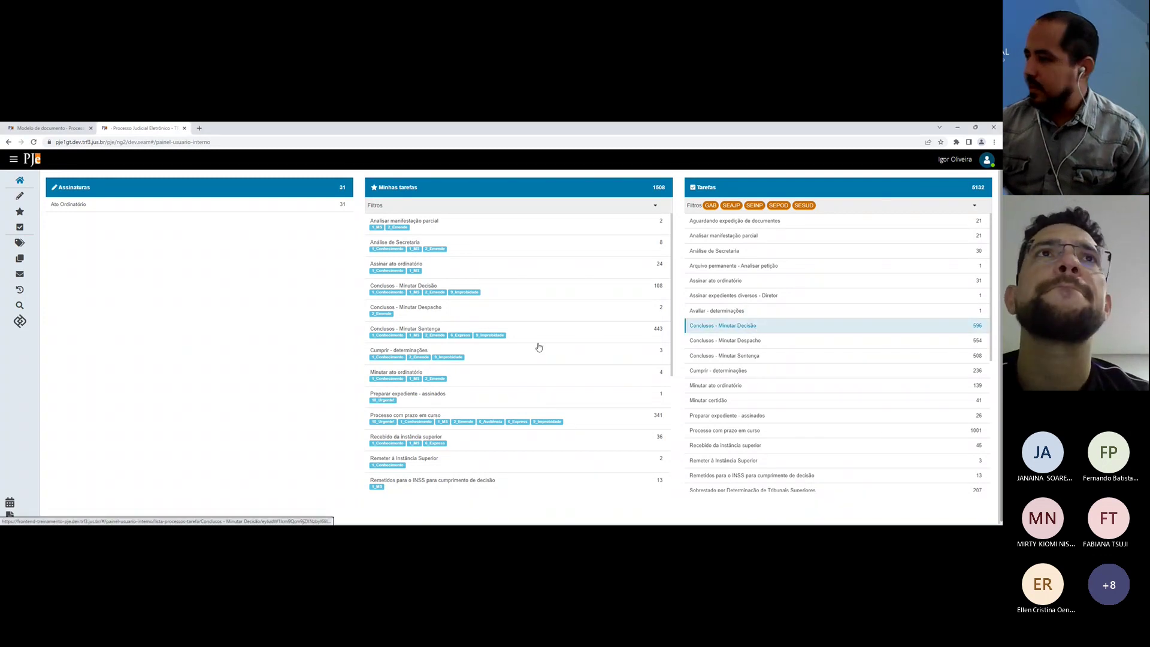
{"action": "left_click", "coordinate": [955, 142]}
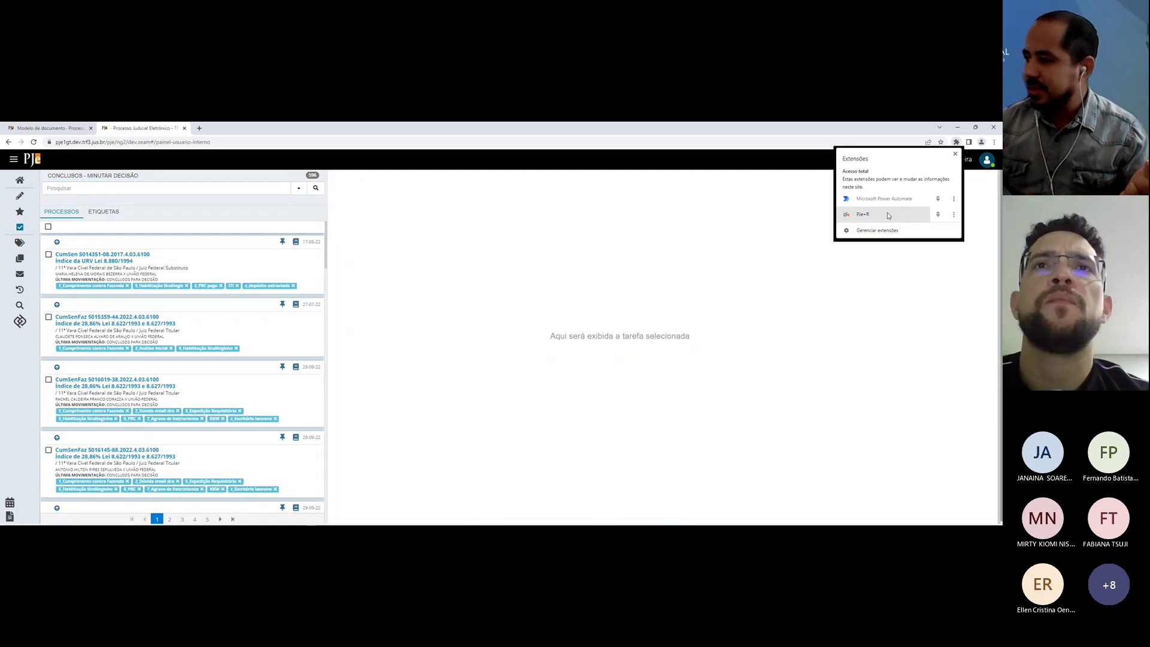
{"action": "left_click", "coordinate": [888, 215]}
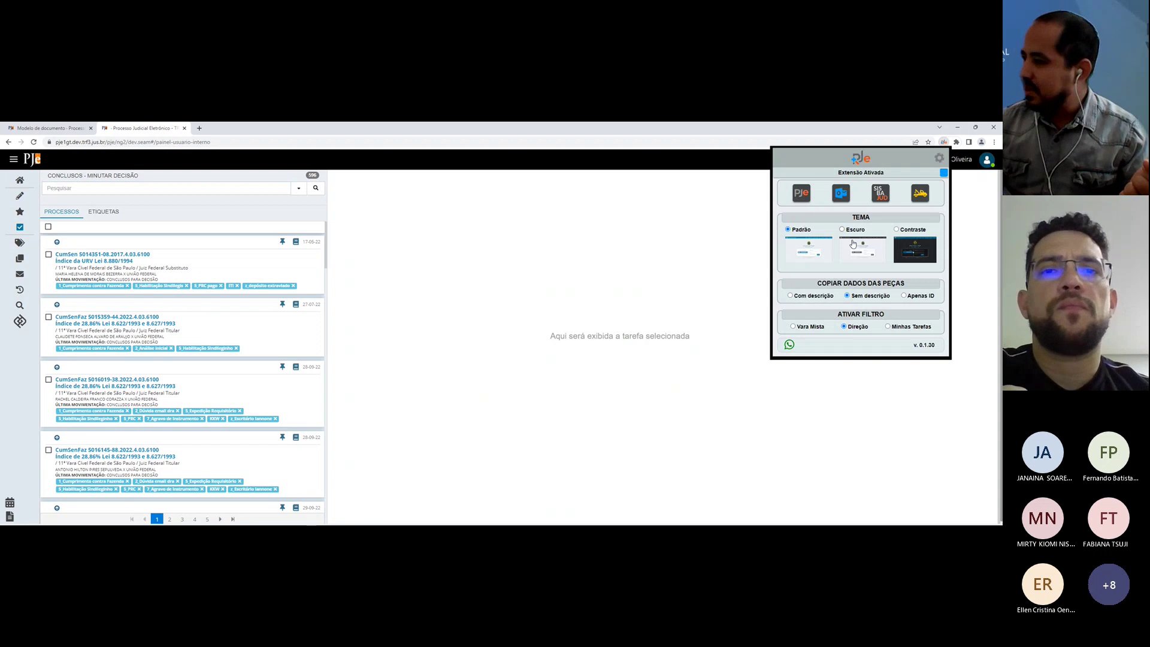
{"action": "left_click", "coordinate": [934, 157]}
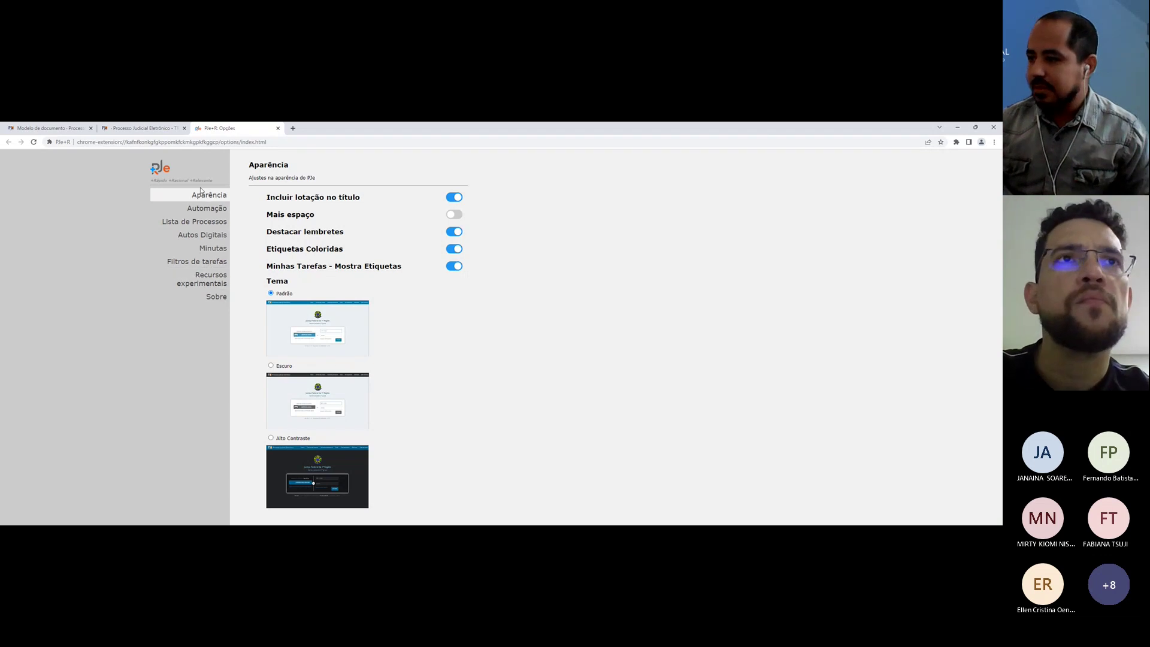
Step: Under Recursos experimentais, switch Gestor de modelos do PJe+R off and back on, then close settings
{"action": "left_click", "coordinate": [956, 143]}
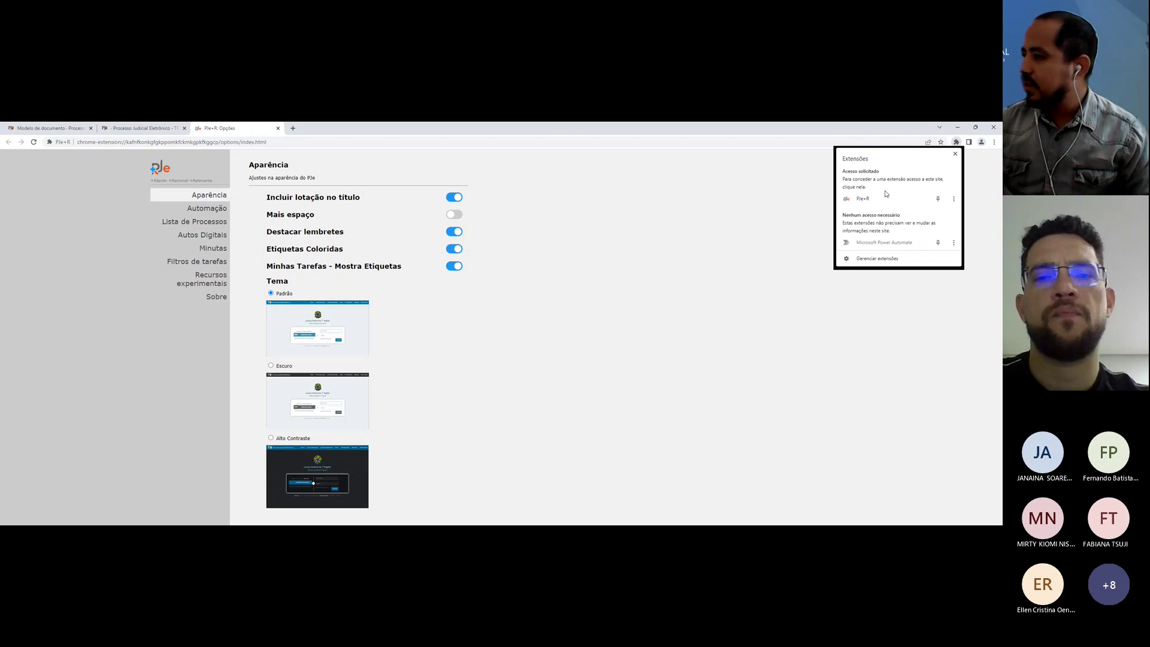
{"action": "left_click", "coordinate": [884, 197]}
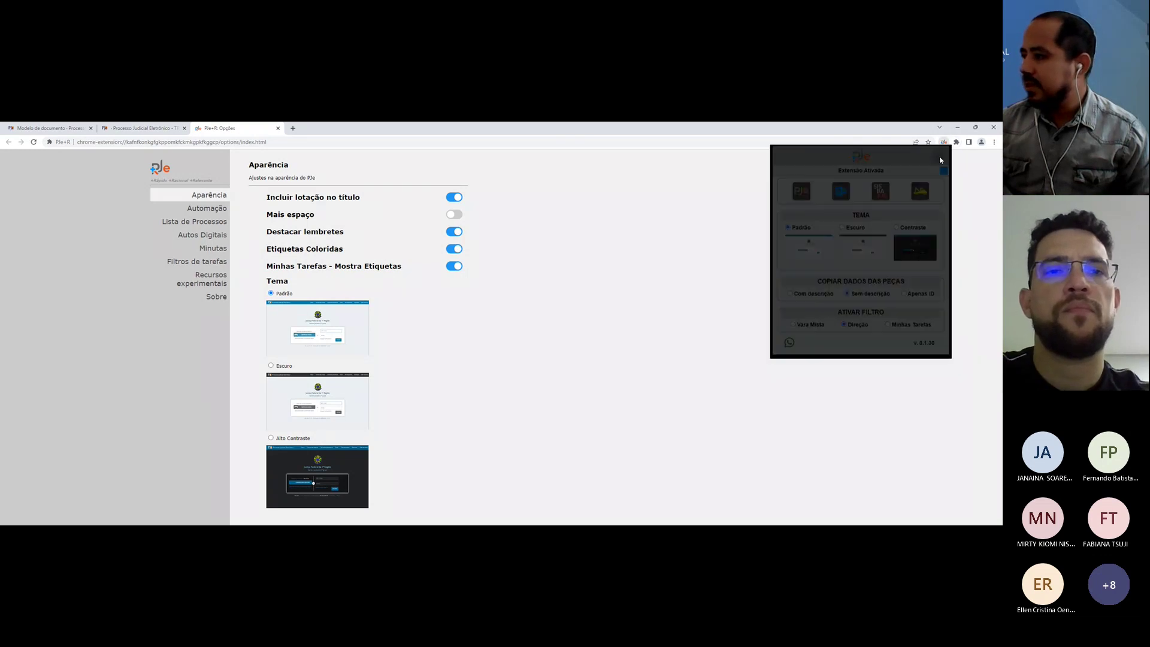
{"action": "left_click", "coordinate": [661, 234]}
{"action": "left_click", "coordinate": [207, 279]}
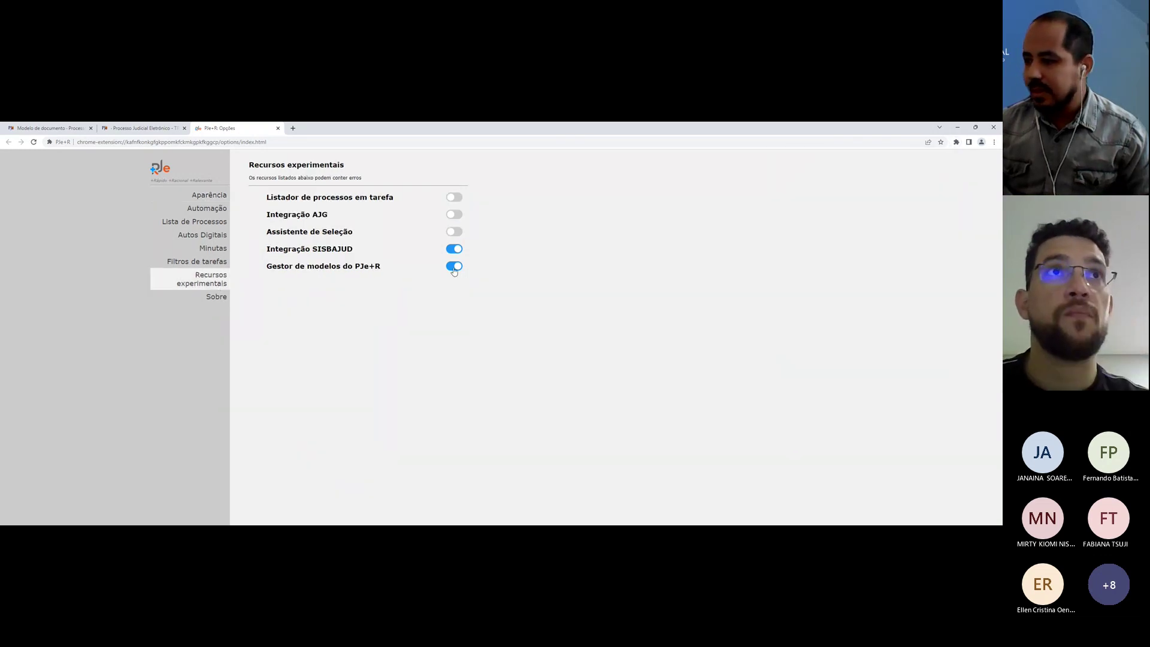
{"action": "left_click", "coordinate": [454, 267]}
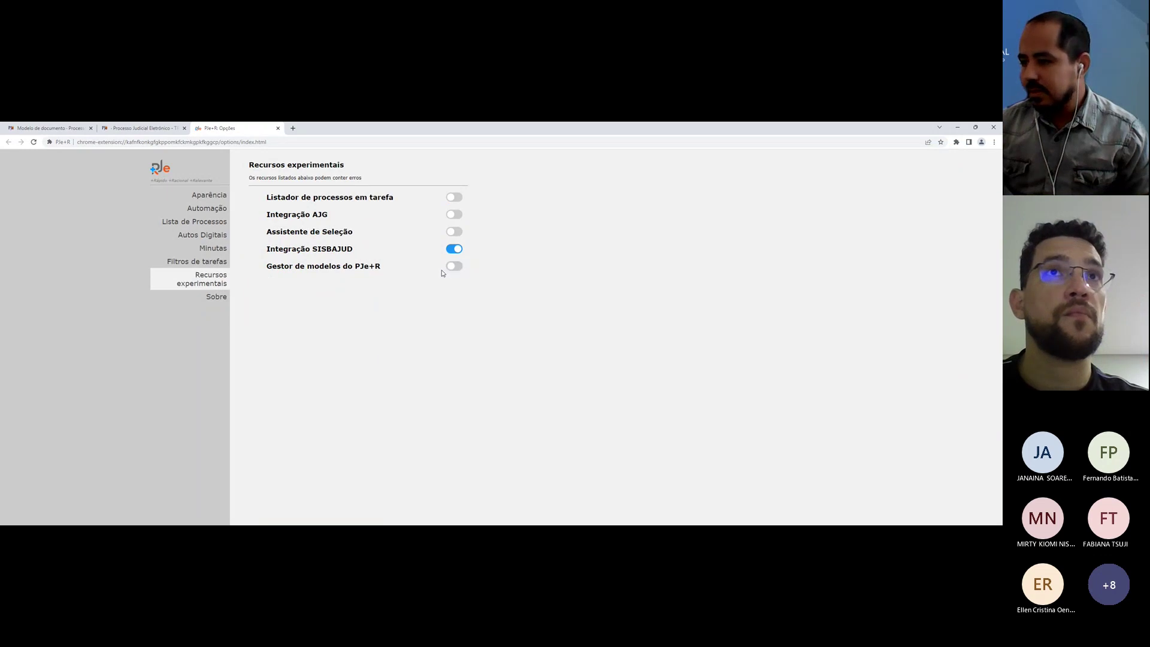
{"action": "left_click", "coordinate": [454, 266]}
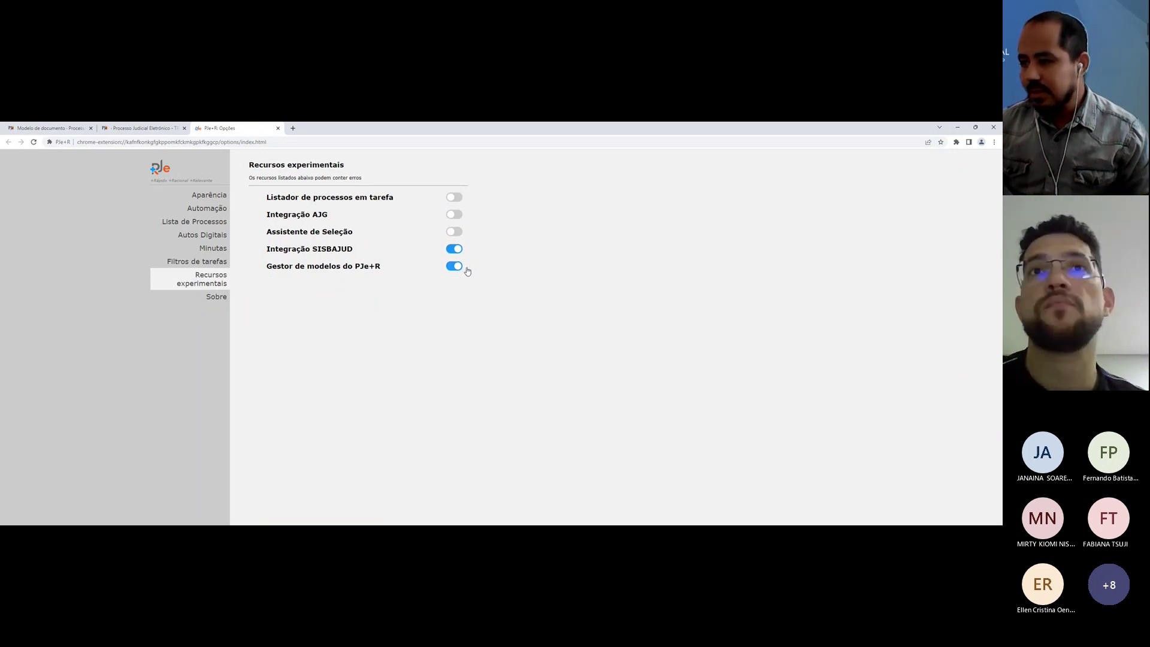
{"action": "left_click", "coordinate": [278, 128]}
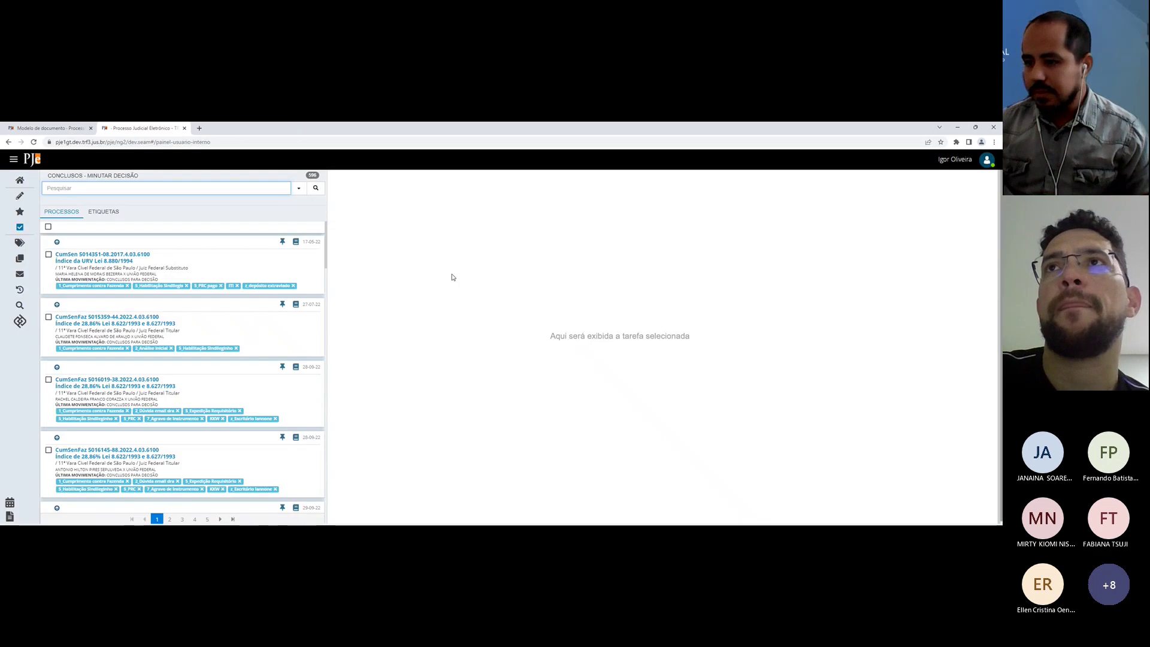
Step: Open the first process's decision draft and place the cursor in its body
{"action": "left_click", "coordinate": [120, 265]}
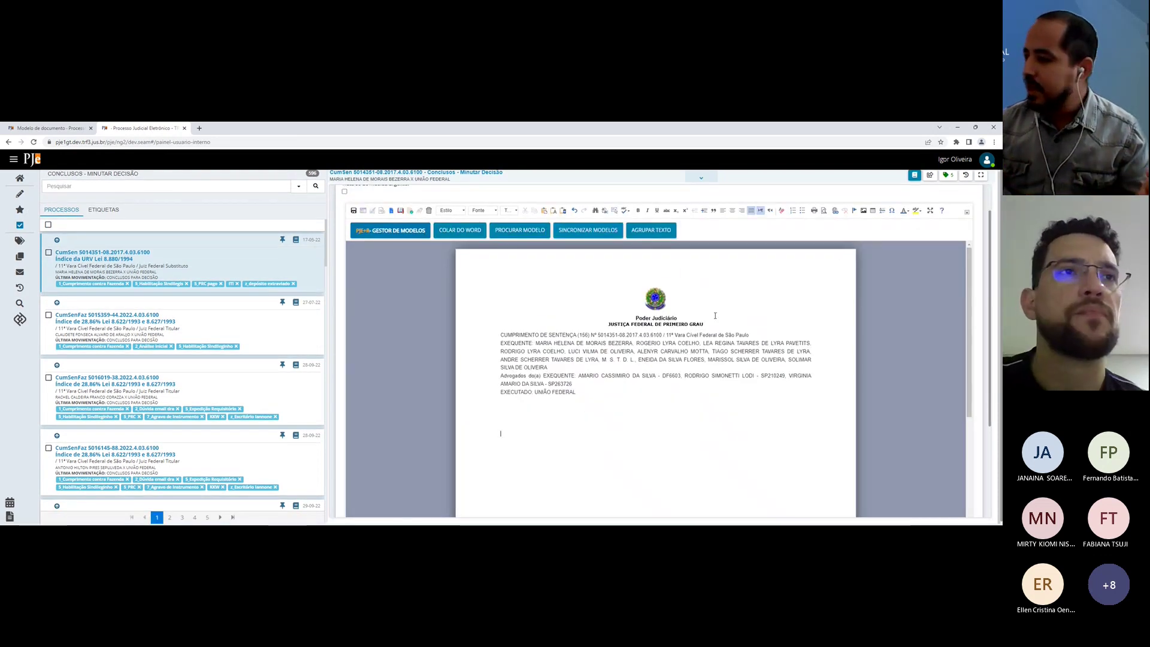
{"action": "scroll", "coordinate": [593, 286], "scroll_direction": "down", "scroll_amount": 1}
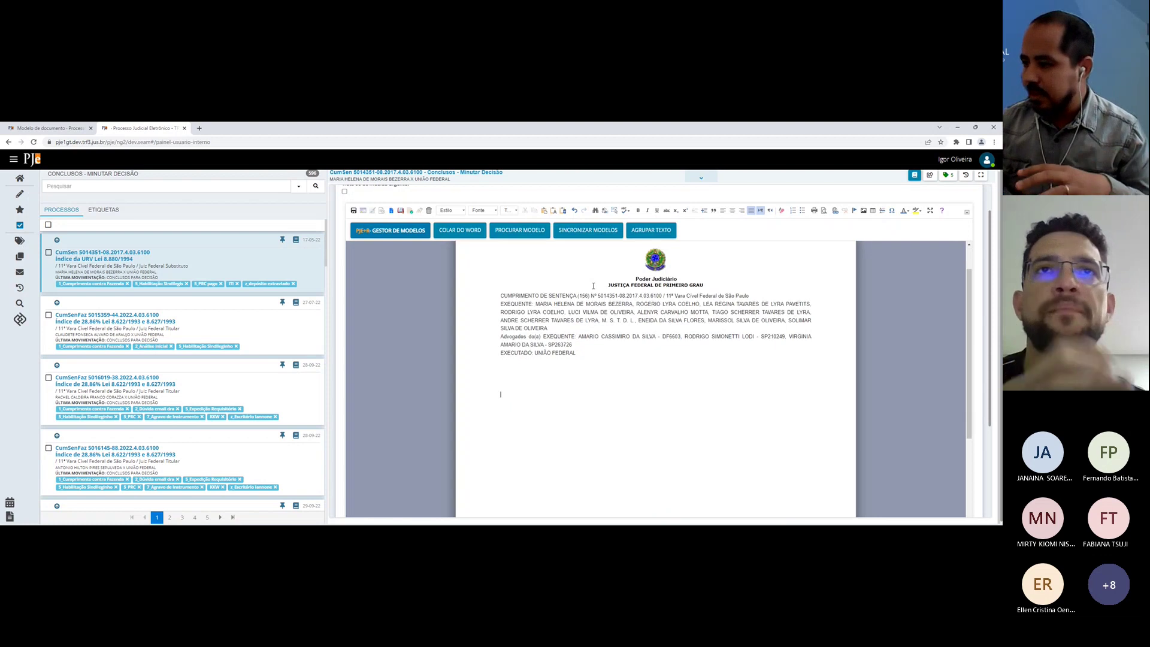
{"action": "scroll", "coordinate": [590, 259], "scroll_direction": "down", "scroll_amount": 1}
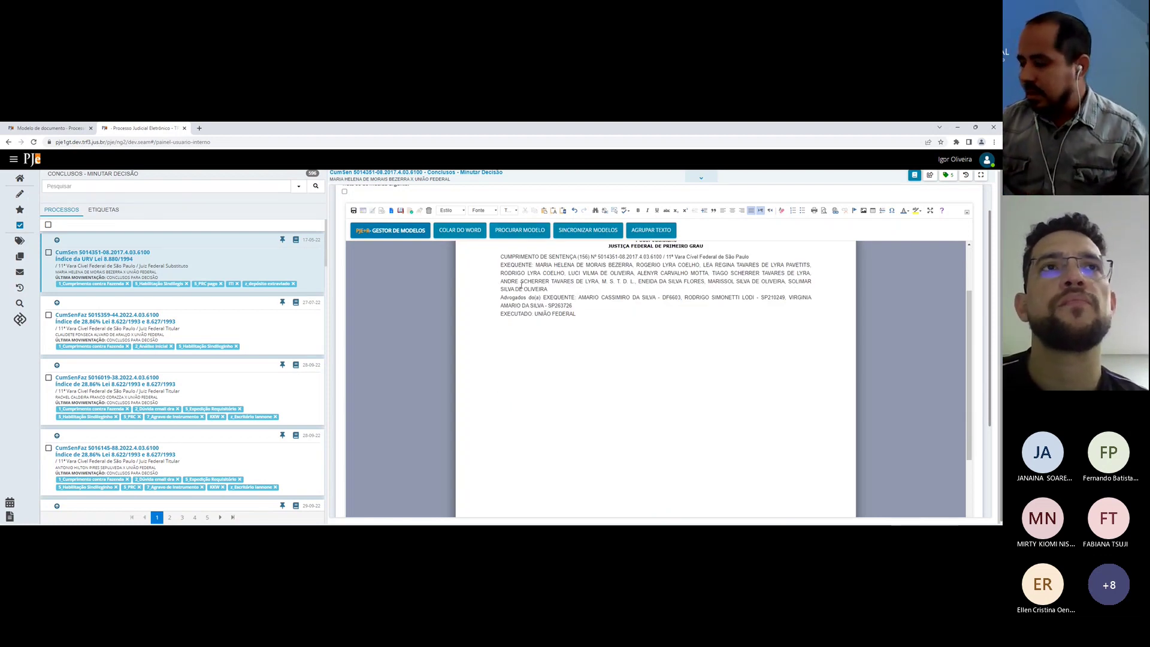
{"action": "left_click", "coordinate": [590, 369]}
{"action": "left_click", "coordinate": [552, 354]}
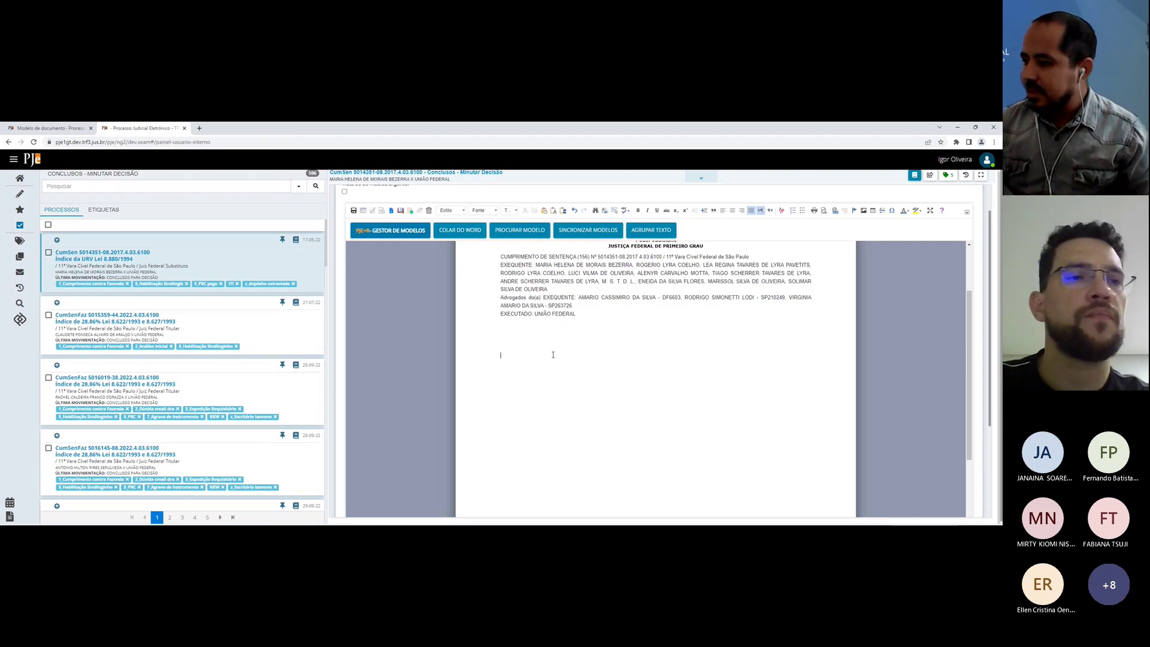
Step: Paste the Word test paragraphs via COLAR DO WORD, then delete them from the draft
{"action": "left_click", "coordinate": [463, 234]}
{"action": "left_click", "coordinate": [493, 296]}
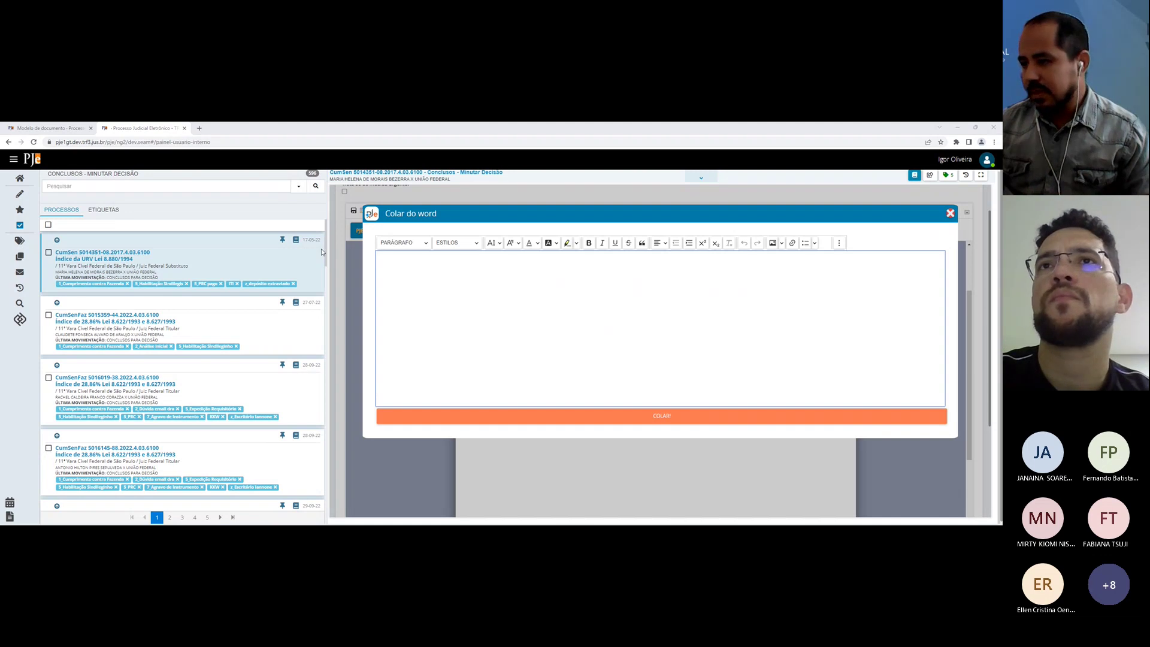
{"action": "left_click", "coordinate": [450, 304]}
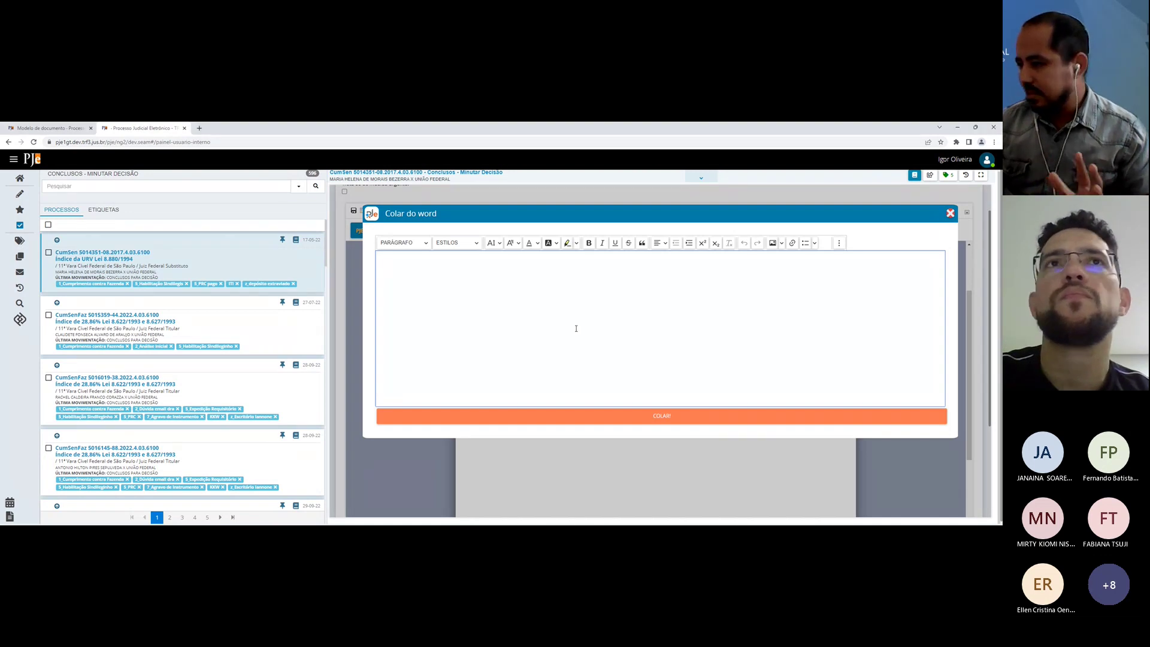
{"action": "type", "text": "1. Proceda-se à conferência dos elementos necessários à expedição do ofício(s) requisitório(s) em favor do(s) exequente(s), autorizada a intimação da parte para regularização de dados ou fornecimento de informações. 2. Presentes os elementos necessários, expeça(m)-se ofício(s) requisitório(s) em favor do(s) exequente(s). 3. Dê-se vista às partes da(s) minuta(s) expedidas. 4. Não havendo objeção, retornem os autos para transmissão do(s) ofício(s) ao TRF. 5. Ausentes dados e/ou informações para expedição das requisições, mesmo após intimação autorizada no item 1, aguarde-se sobrestado em arquivo. Int."}
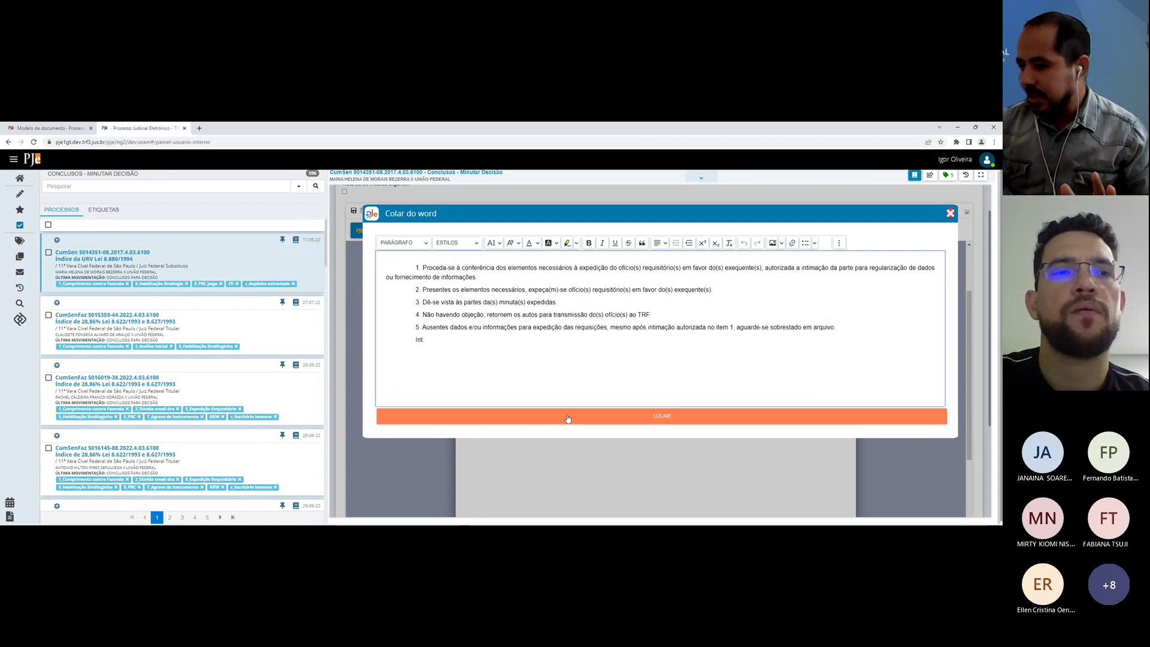
{"action": "left_click", "coordinate": [567, 417]}
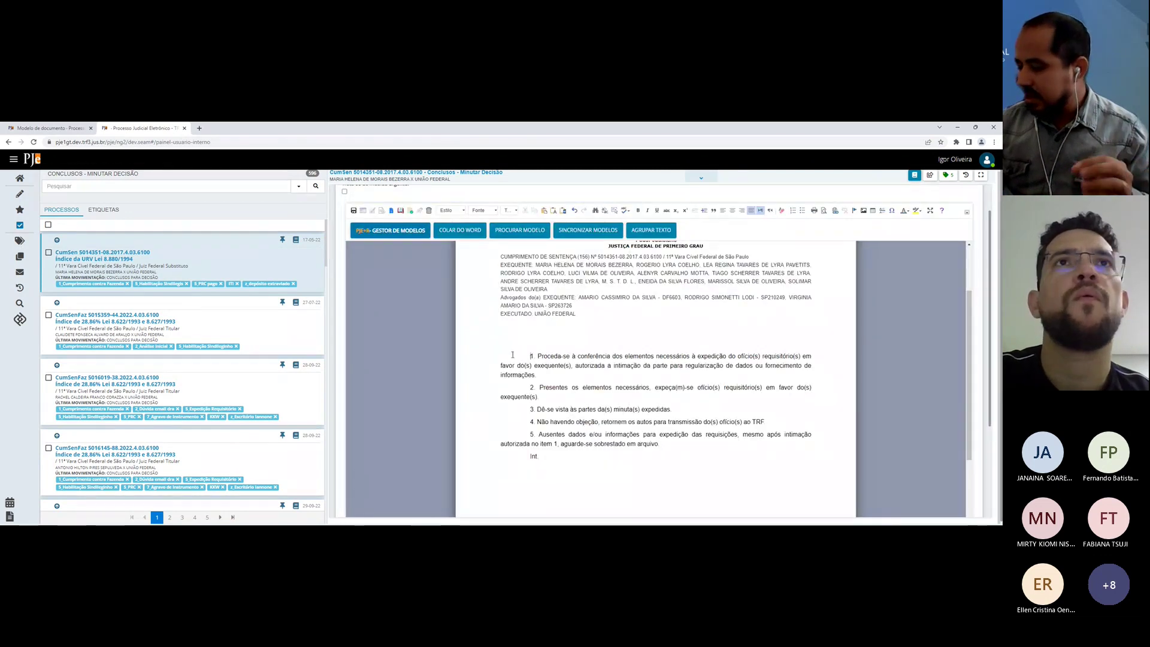
{"action": "left_click_drag", "start_coordinate": [540, 456], "coordinate": [505, 357]}
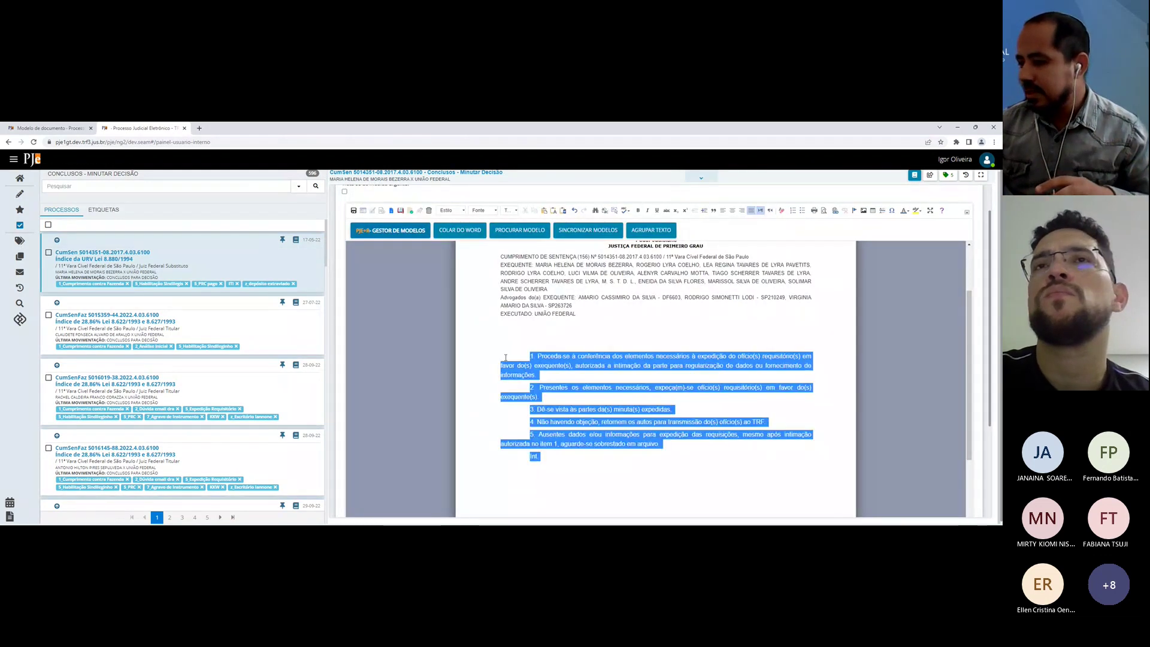
{"action": "key", "text": "Delete"}
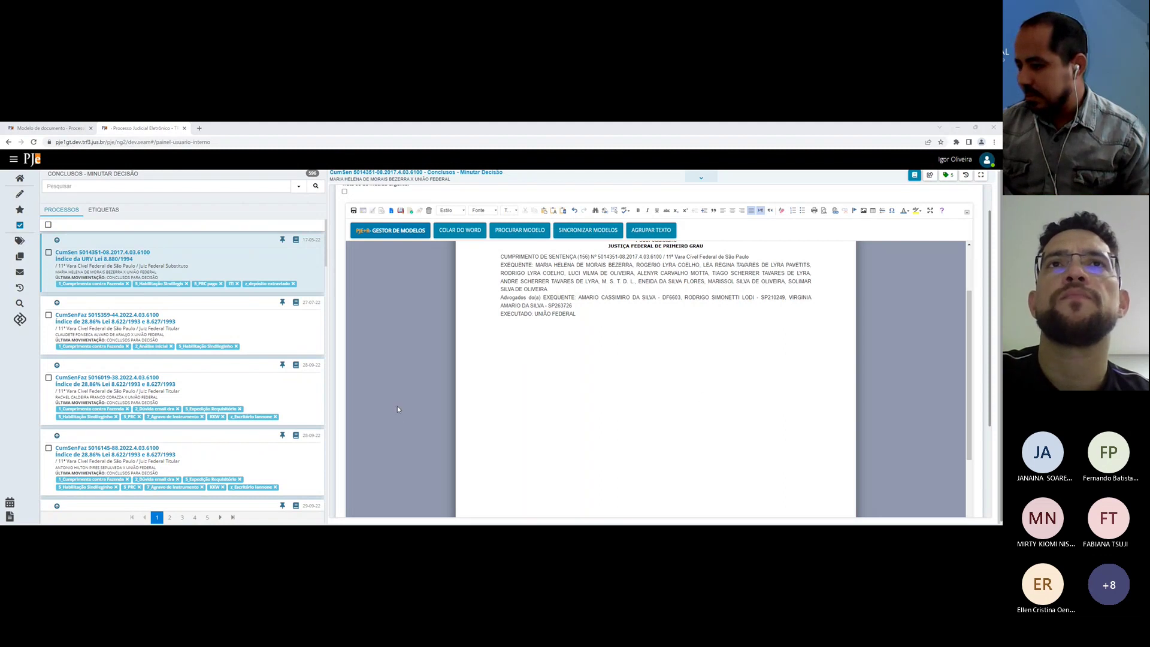
Step: Paste the full Word decision text into the draft through COLAR DO WORD
{"action": "left_click", "coordinate": [576, 357]}
{"action": "left_click", "coordinate": [466, 231]}
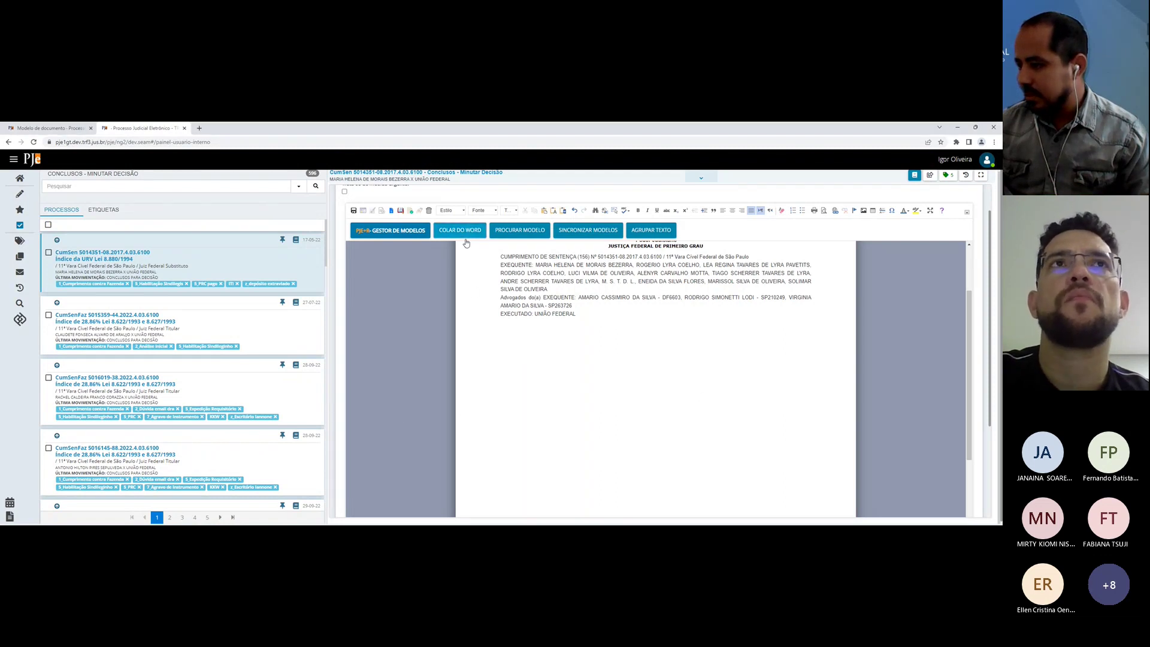
{"action": "key", "text": "ctrl+v"}
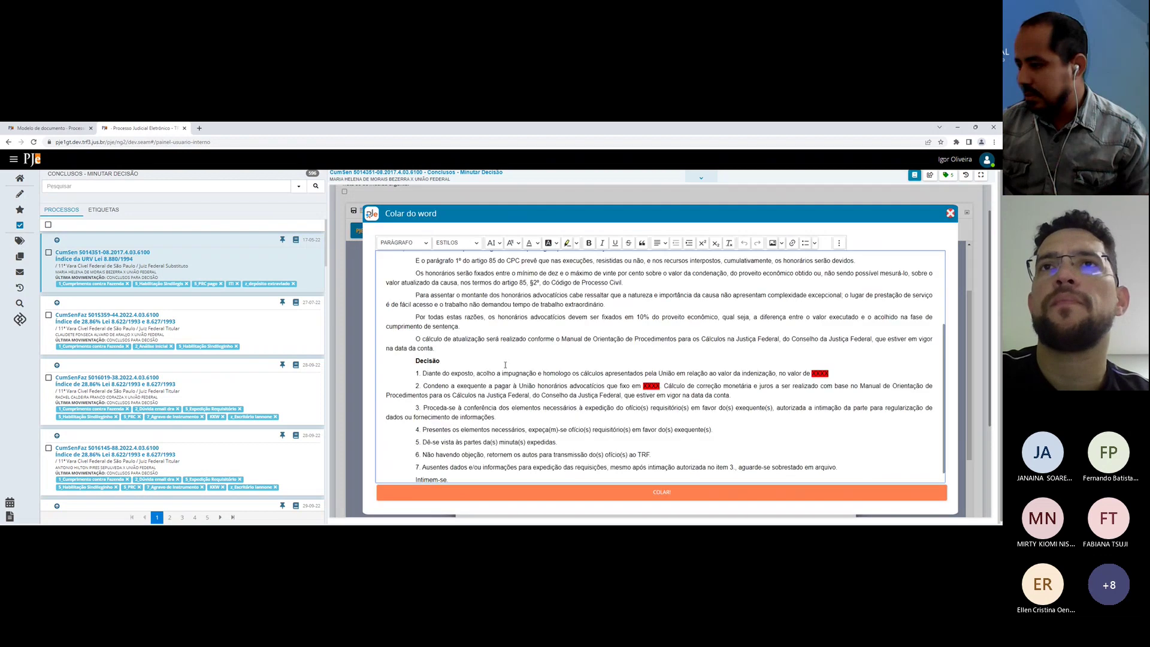
{"action": "scroll", "coordinate": [522, 359], "scroll_direction": "up", "scroll_amount": 5}
{"action": "scroll", "coordinate": [522, 359], "scroll_direction": "down", "scroll_amount": 3}
{"action": "left_click", "coordinate": [522, 487]}
{"action": "scroll", "coordinate": [523, 487], "scroll_direction": "down", "scroll_amount": 10}
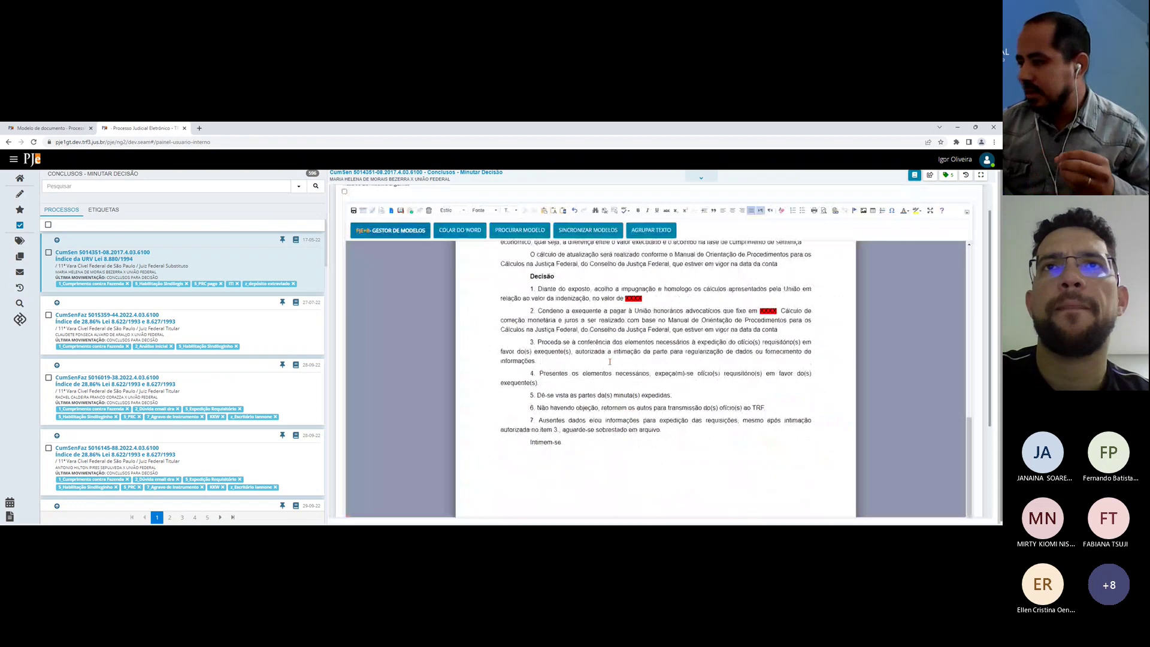
{"action": "scroll", "coordinate": [603, 449], "scroll_direction": "up", "scroll_amount": 10}
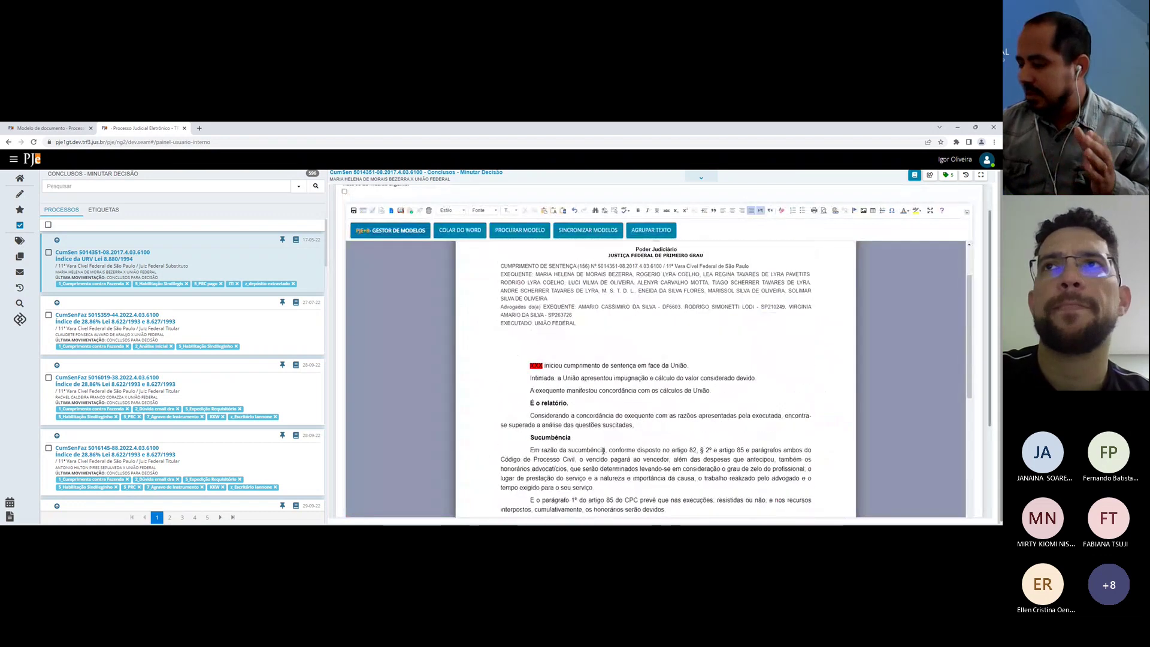
Step: Select all body text below the header and delete it, after one undo and retry
{"action": "left_click", "coordinate": [516, 362]}
{"action": "key", "text": "ctrl+shift+End"}
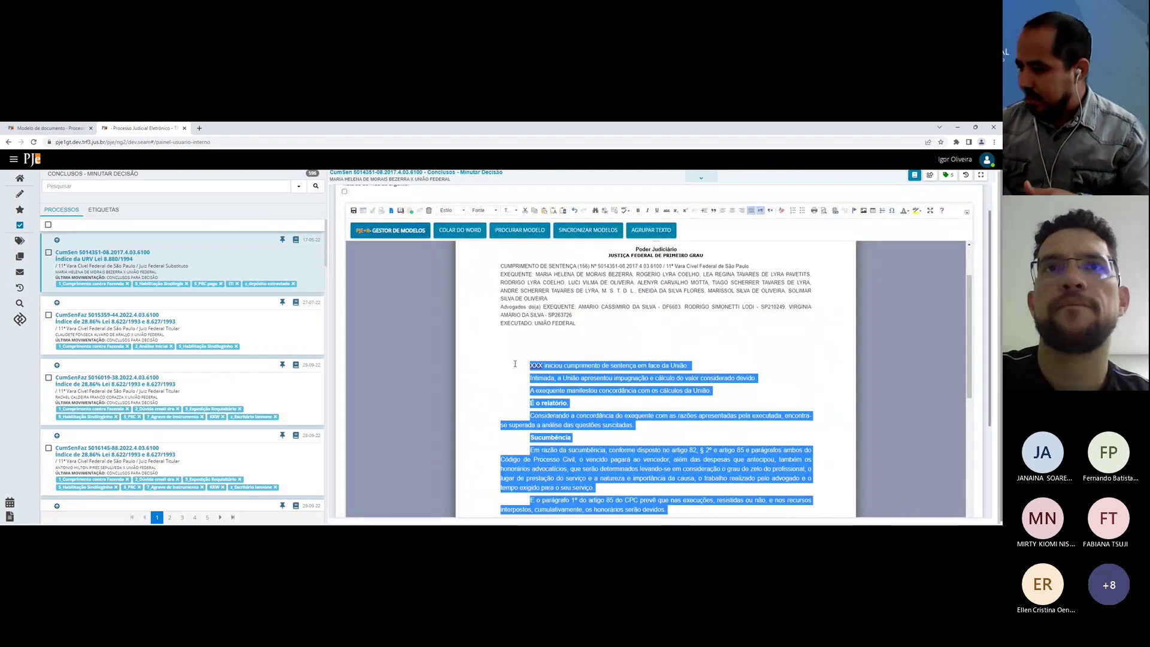
{"action": "key", "text": "Delete"}
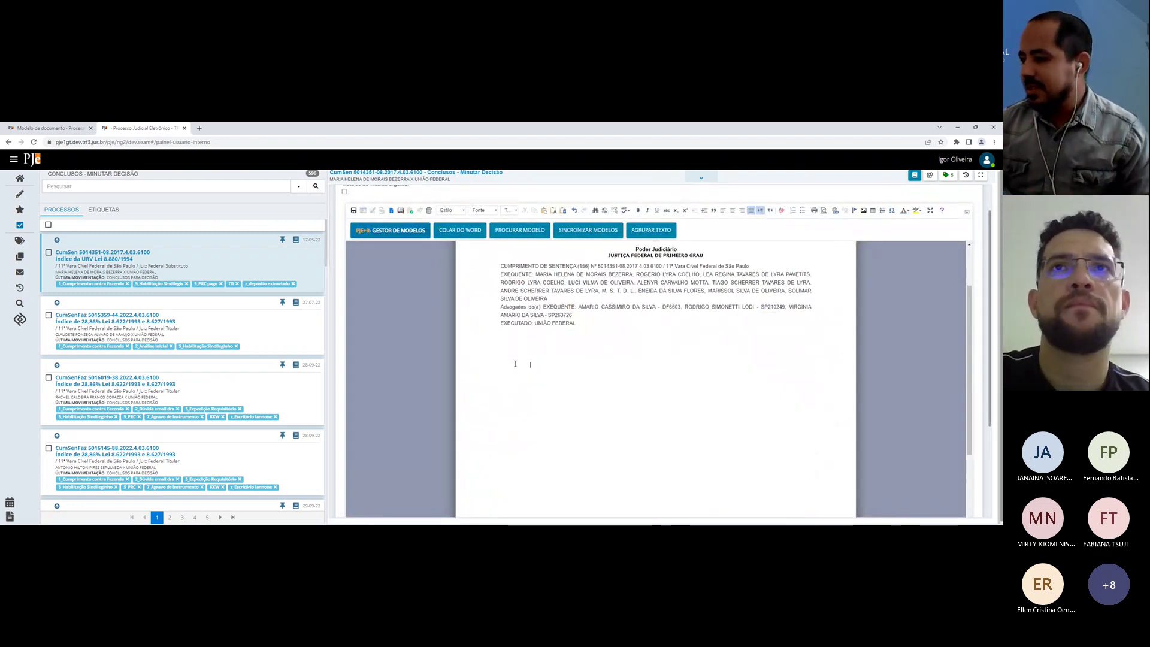
{"action": "key", "text": "ctrl+z"}
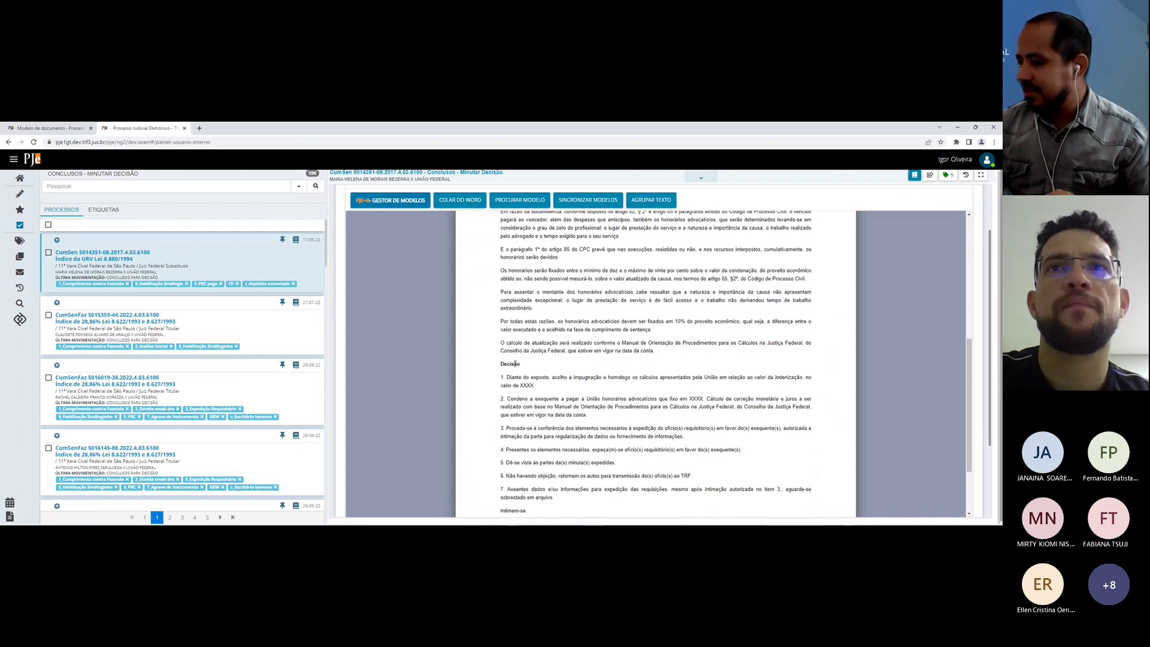
{"action": "scroll", "coordinate": [515, 363], "scroll_direction": "up", "scroll_amount": 2}
{"action": "left_click", "coordinate": [490, 362]}
{"action": "key", "text": "ctrl+shift+End"}
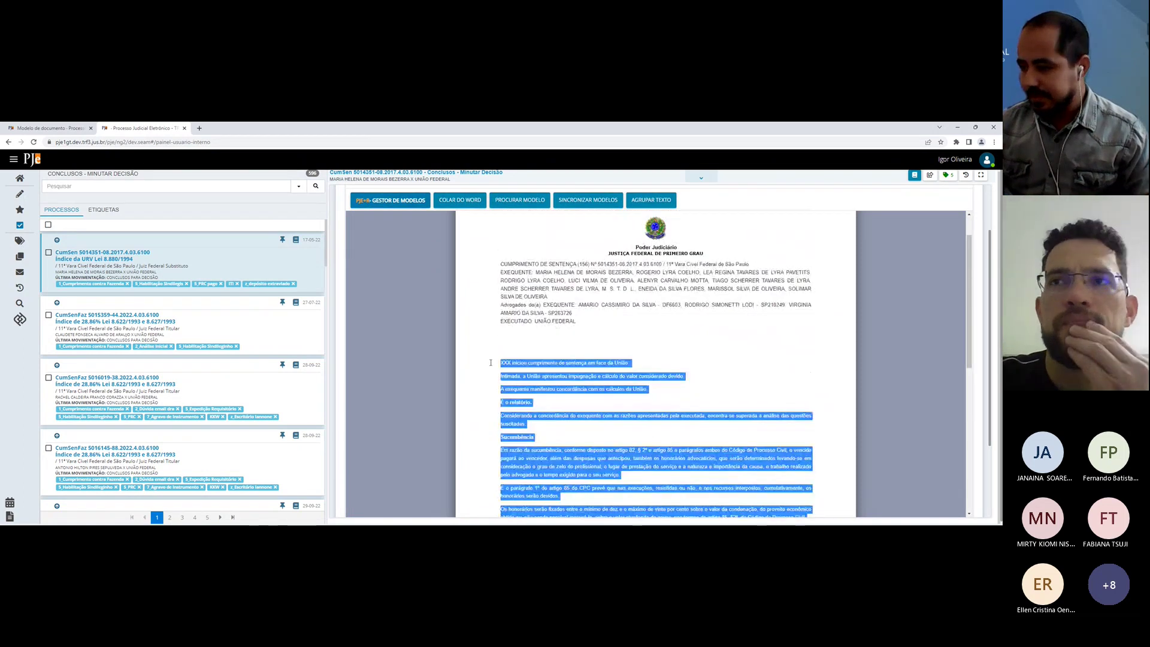
{"action": "key", "text": "Delete"}
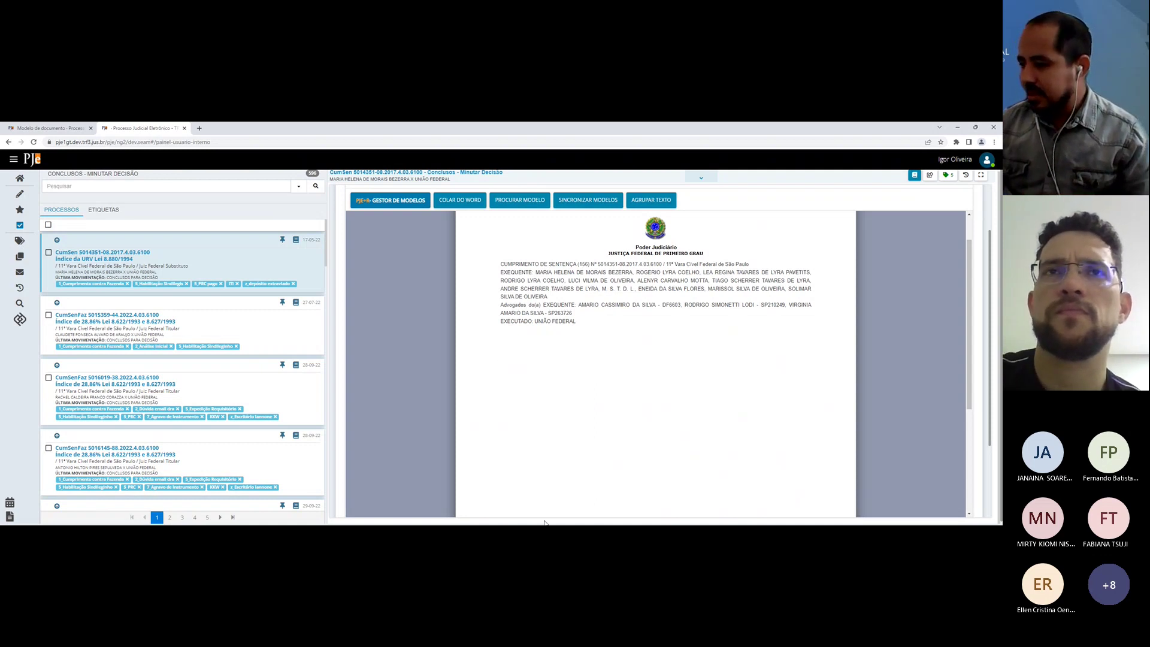
Step: Merge items 1 through Intimem-se into one paragraph with AGRUPAR TEXTO, then delete it
{"action": "scroll", "coordinate": [573, 407], "scroll_direction": "down", "scroll_amount": 5}
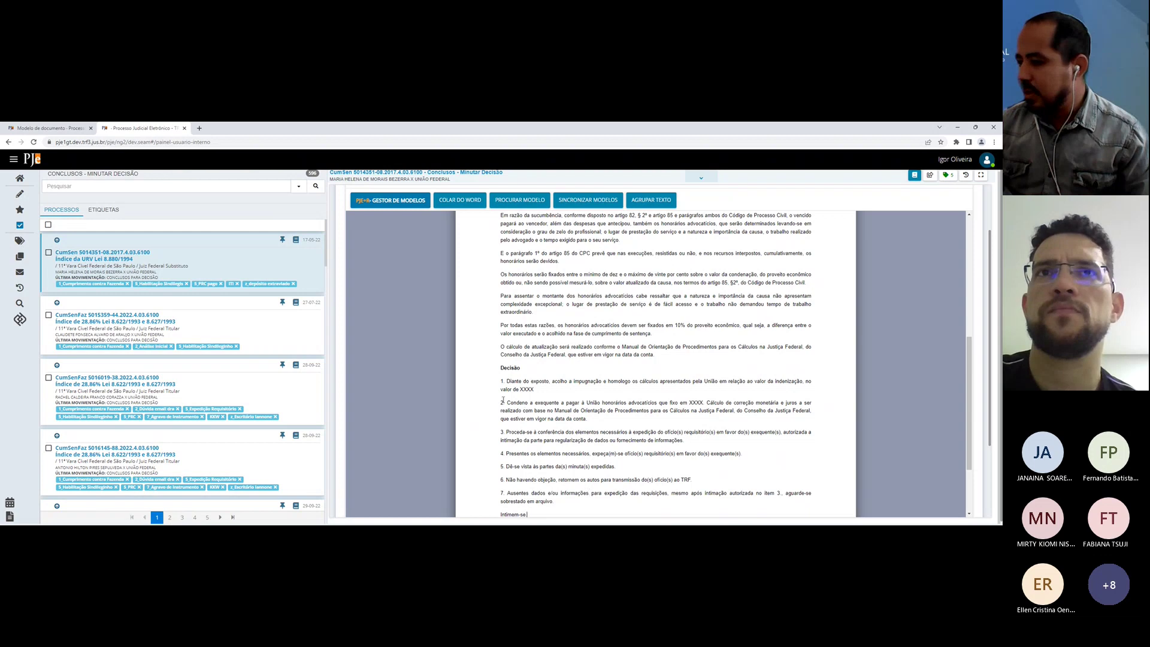
{"action": "left_click_drag", "start_coordinate": [500, 380], "coordinate": [528, 514]}
{"action": "left_click", "coordinate": [653, 200]}
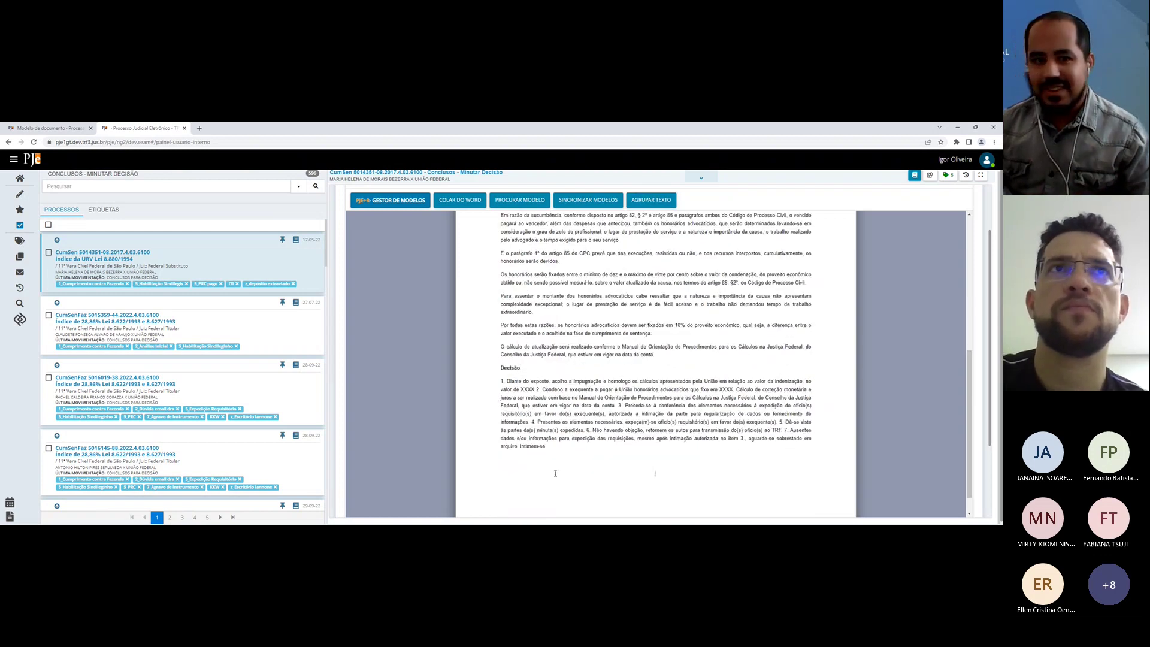
{"action": "left_click_drag", "start_coordinate": [555, 473], "coordinate": [493, 247]}
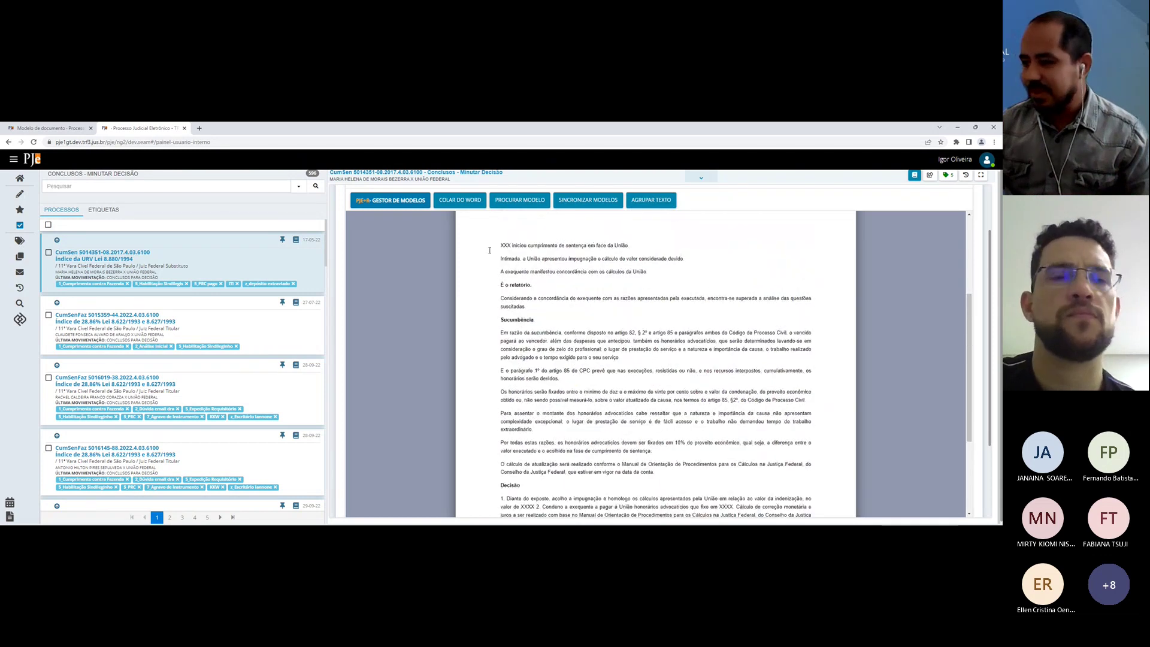
{"action": "key", "text": "Delete"}
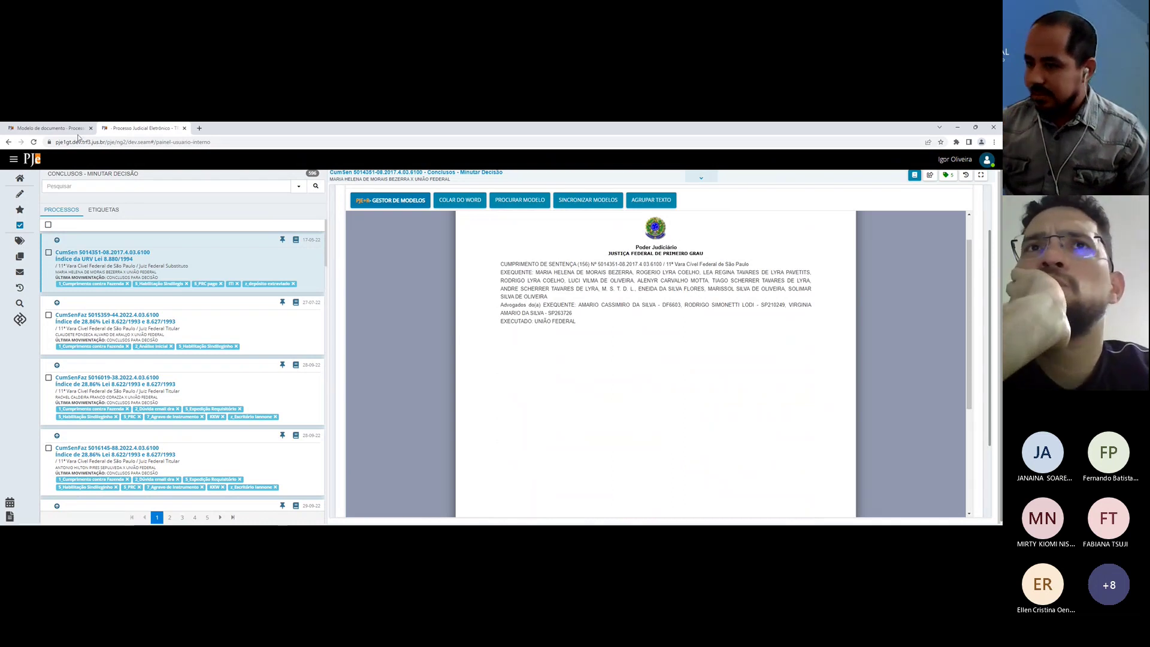
Step: Look at the Modelo de documento page, then return to the draft and open Procurar Modelo
{"action": "left_click", "coordinate": [48, 128]}
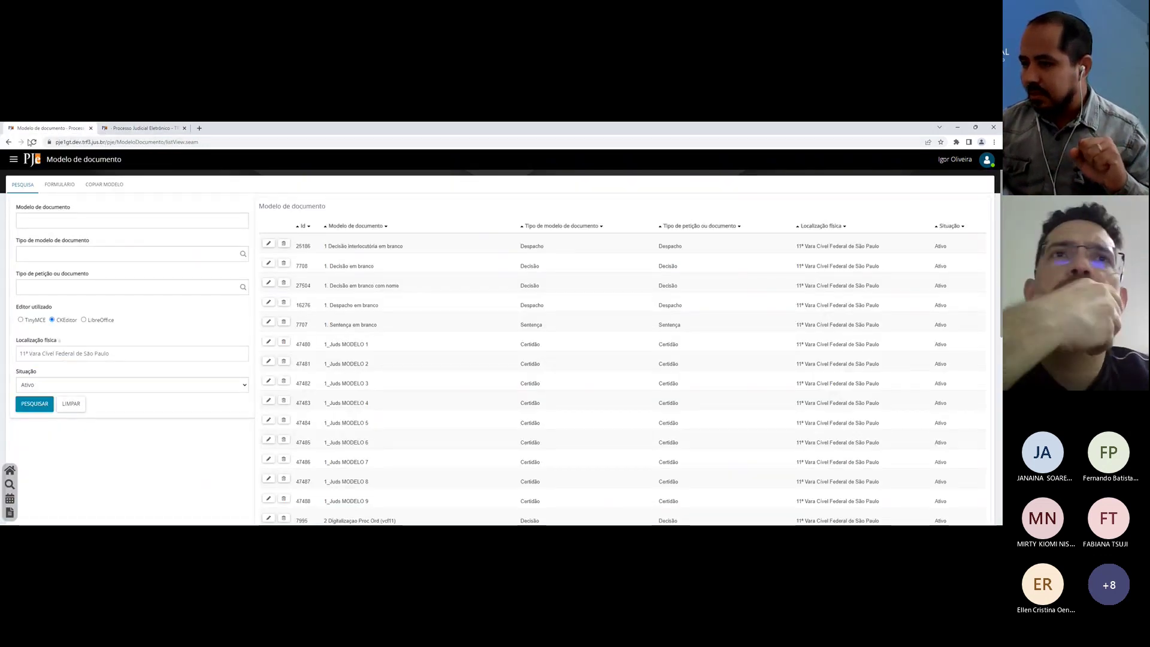
{"action": "left_click", "coordinate": [142, 127]}
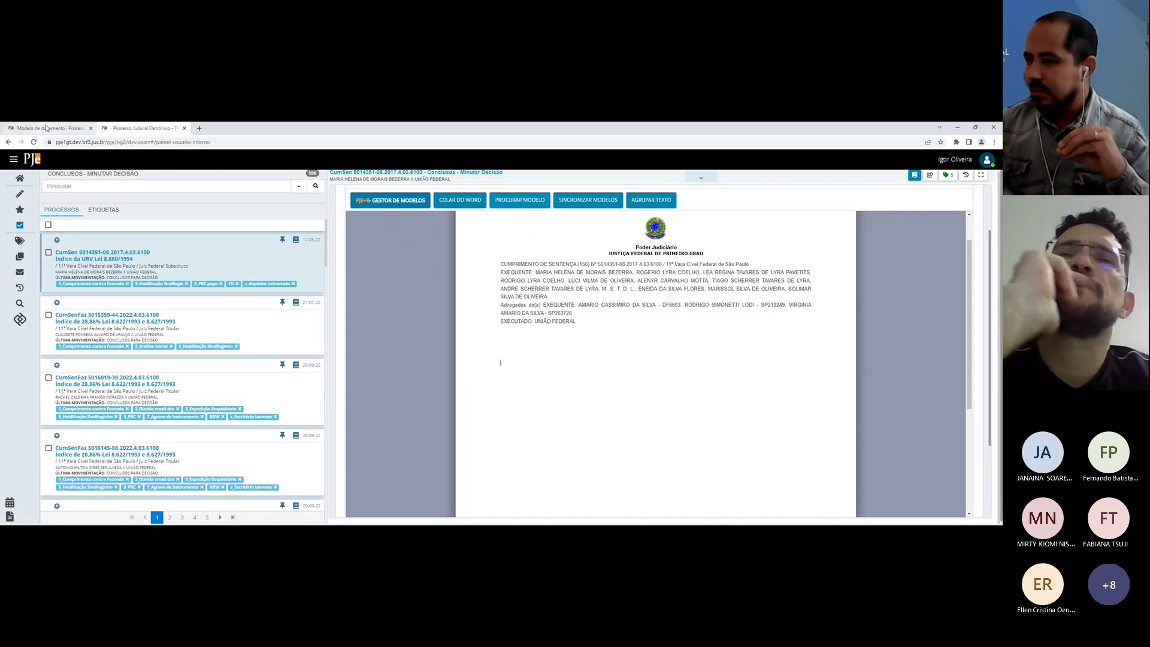
{"action": "left_click", "coordinate": [531, 203]}
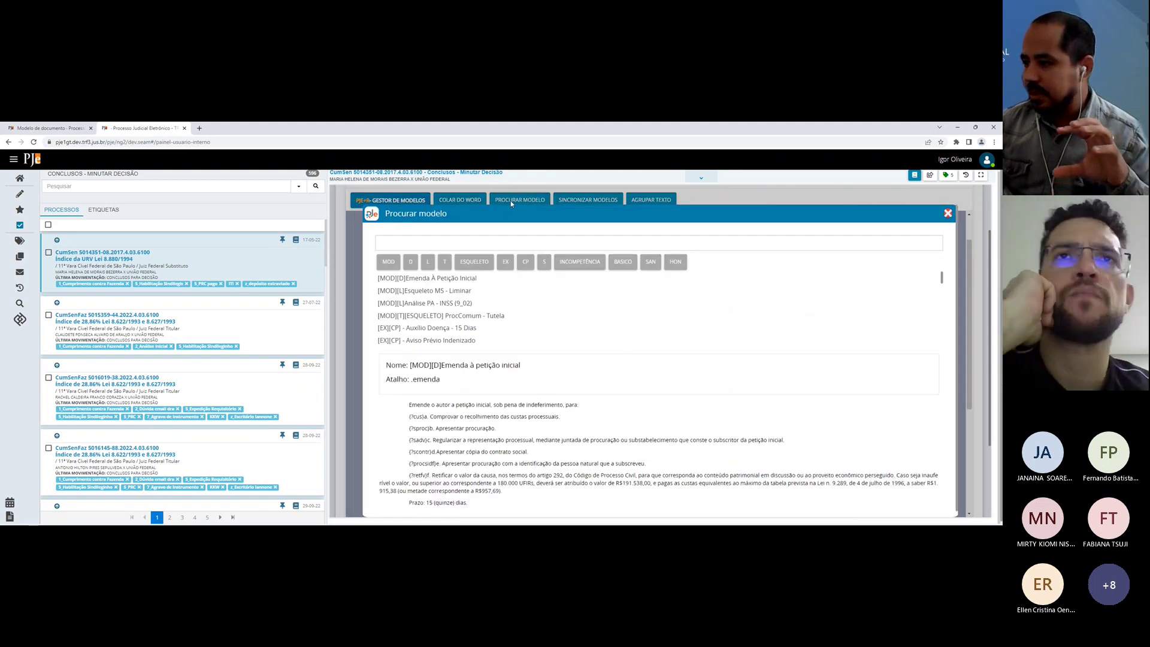
Step: Reopen the model search list and toggle the MOD filter on and off
{"action": "left_click", "coordinate": [512, 200]}
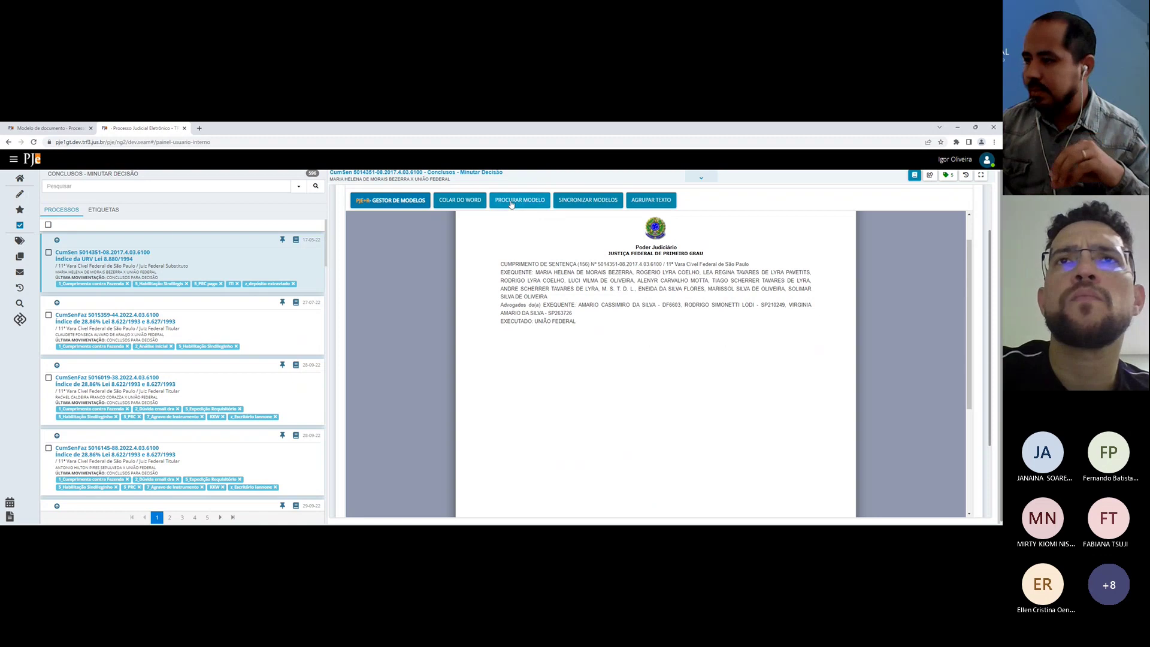
{"action": "left_click", "coordinate": [519, 200]}
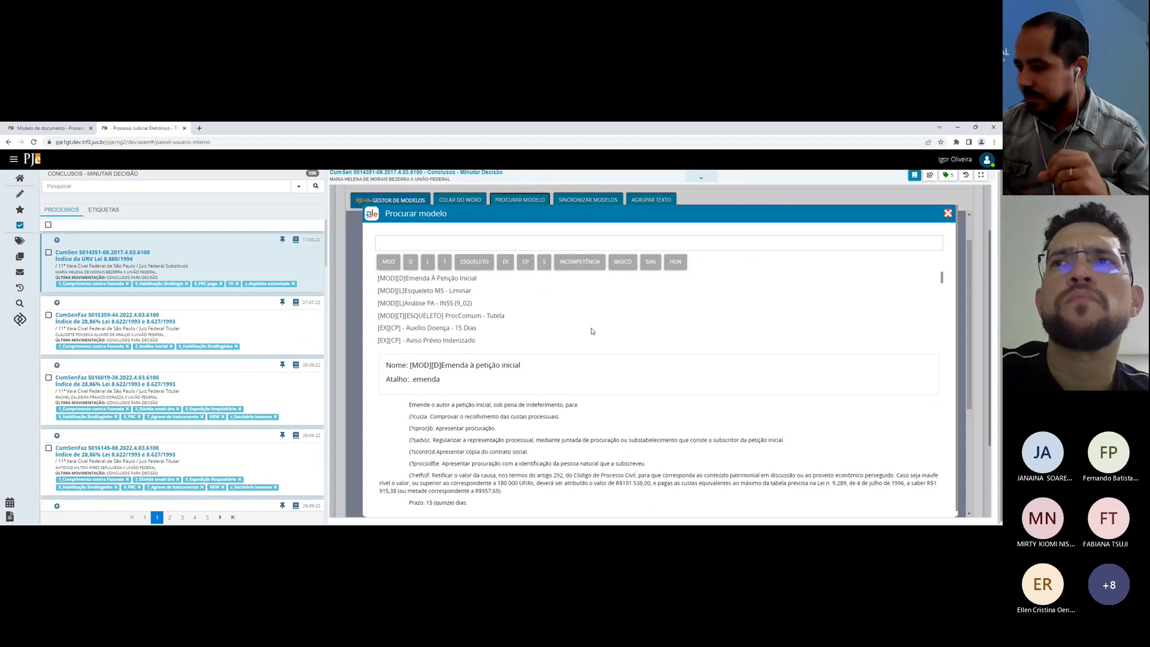
{"action": "scroll", "coordinate": [578, 334], "scroll_direction": "down", "scroll_amount": 1}
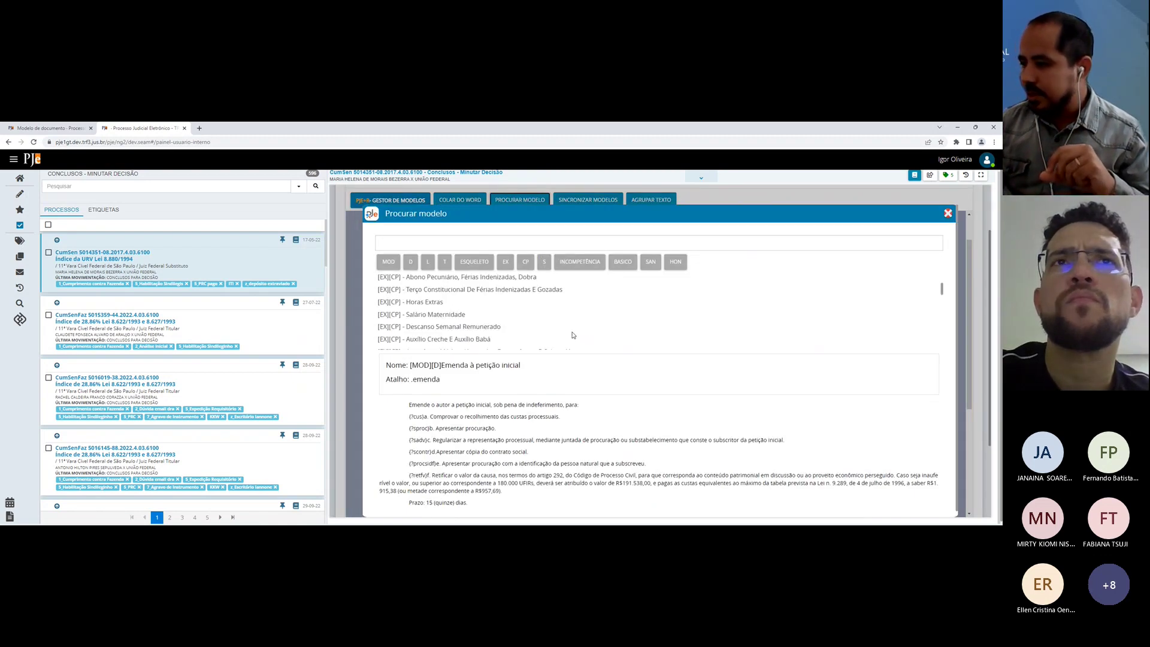
{"action": "left_click", "coordinate": [388, 262]}
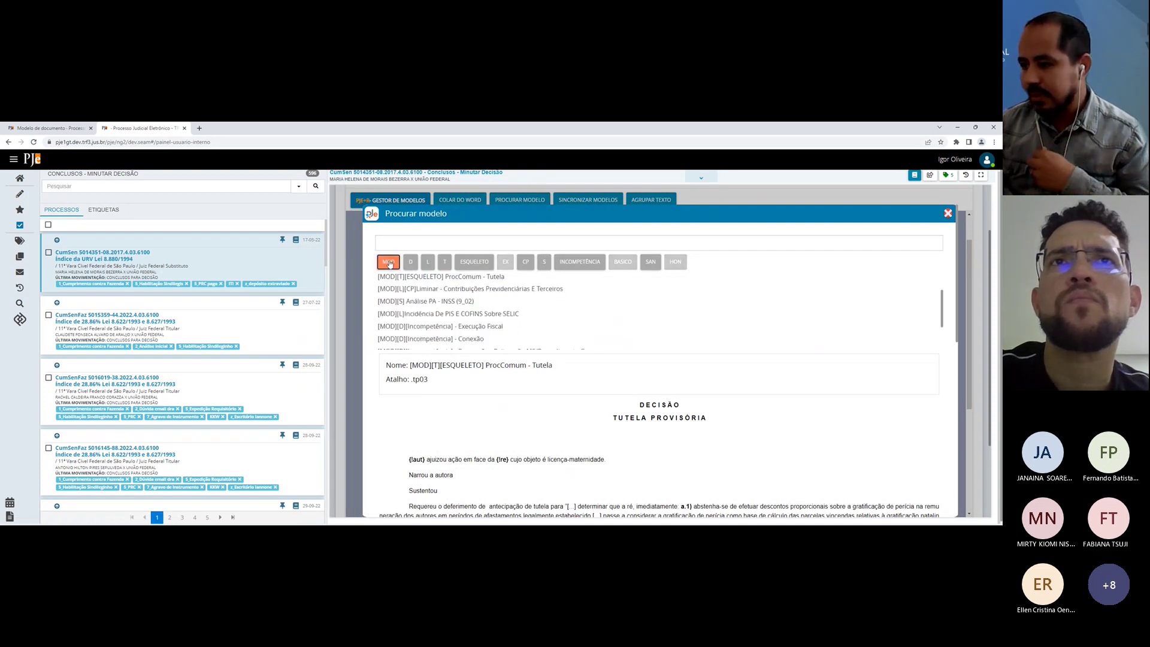
{"action": "left_click", "coordinate": [389, 262]}
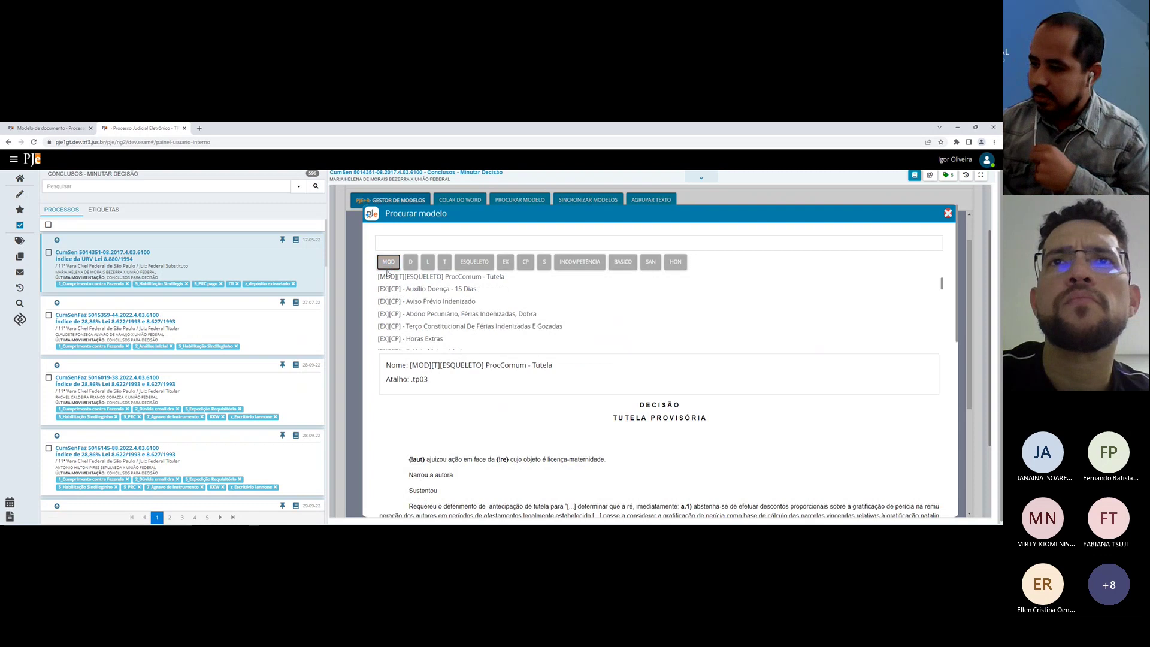
Step: Insert the ProcComum - Tutela model with Citação para CECON, then delete its text
{"action": "double_click", "coordinate": [388, 276]}
{"action": "left_click", "coordinate": [597, 305]}
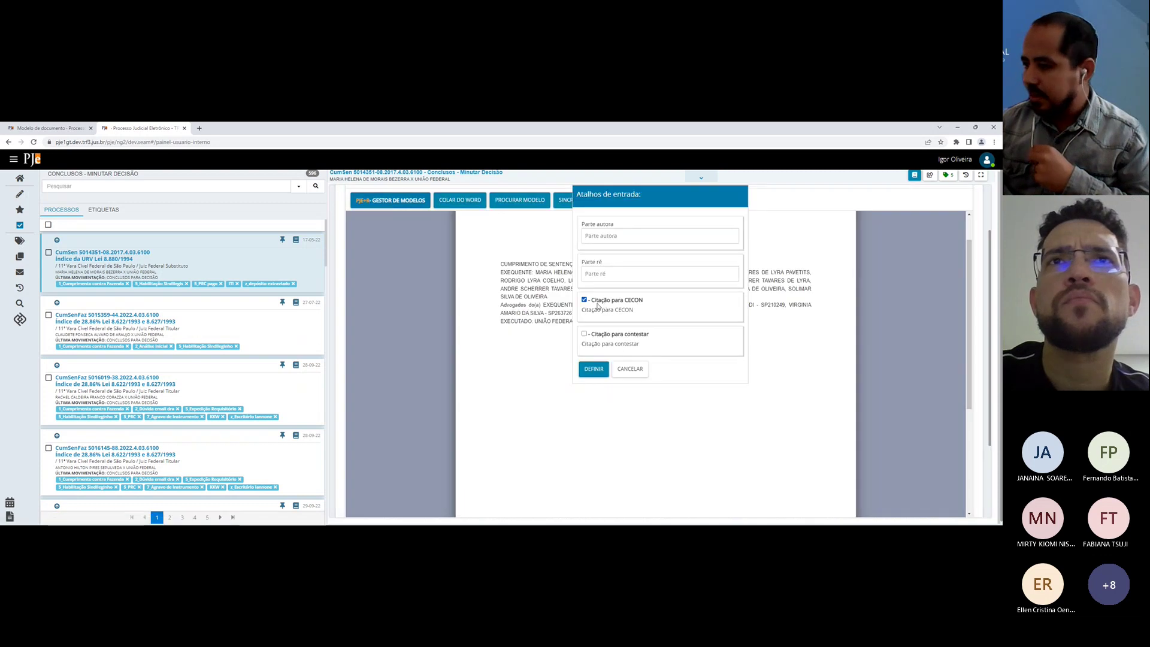
{"action": "left_click", "coordinate": [593, 368]}
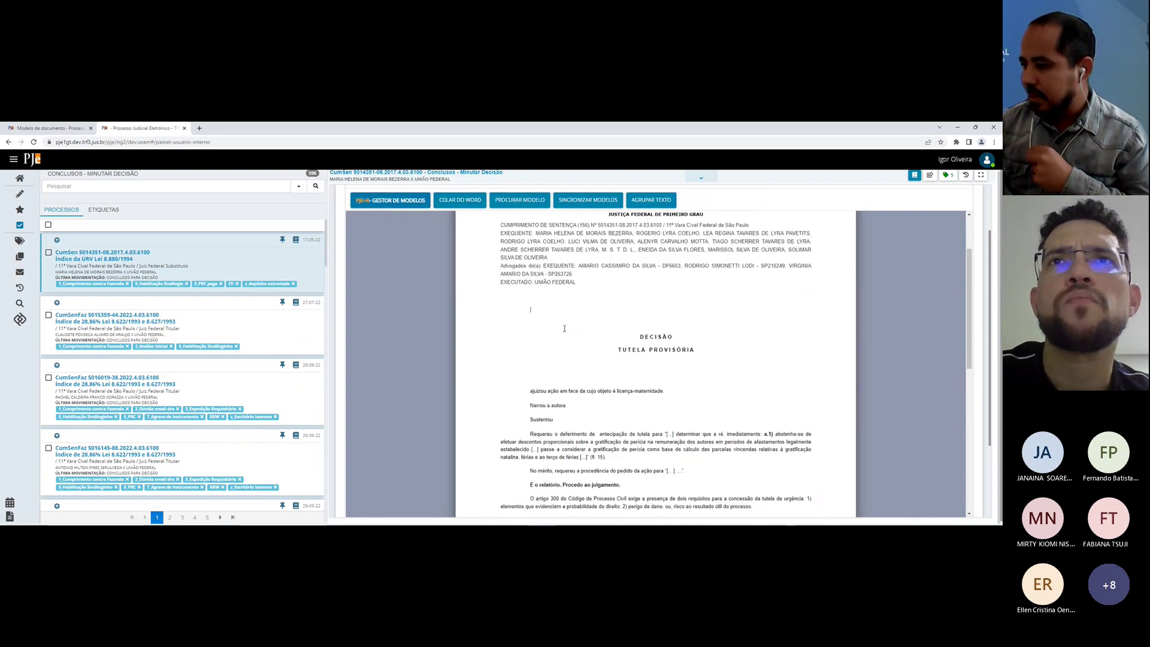
{"action": "scroll", "coordinate": [564, 328], "scroll_direction": "down", "scroll_amount": 1}
{"action": "scroll", "coordinate": [563, 292], "scroll_direction": "down", "scroll_amount": 10}
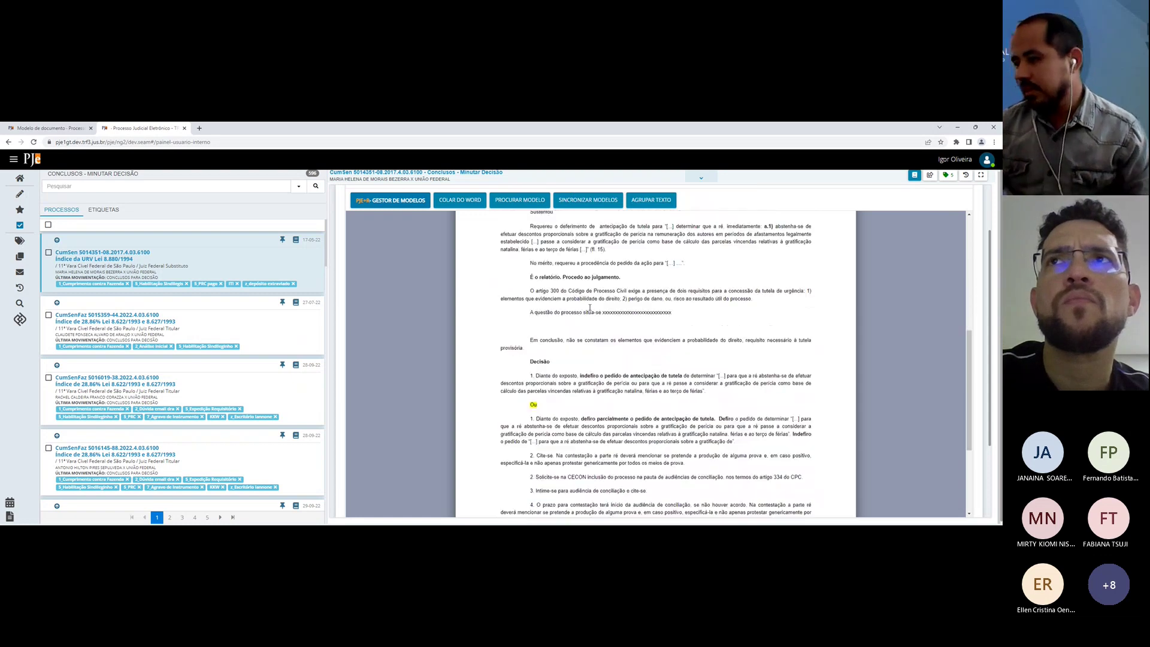
{"action": "key", "text": "ctrl+a"}
{"action": "key", "text": "Delete"}
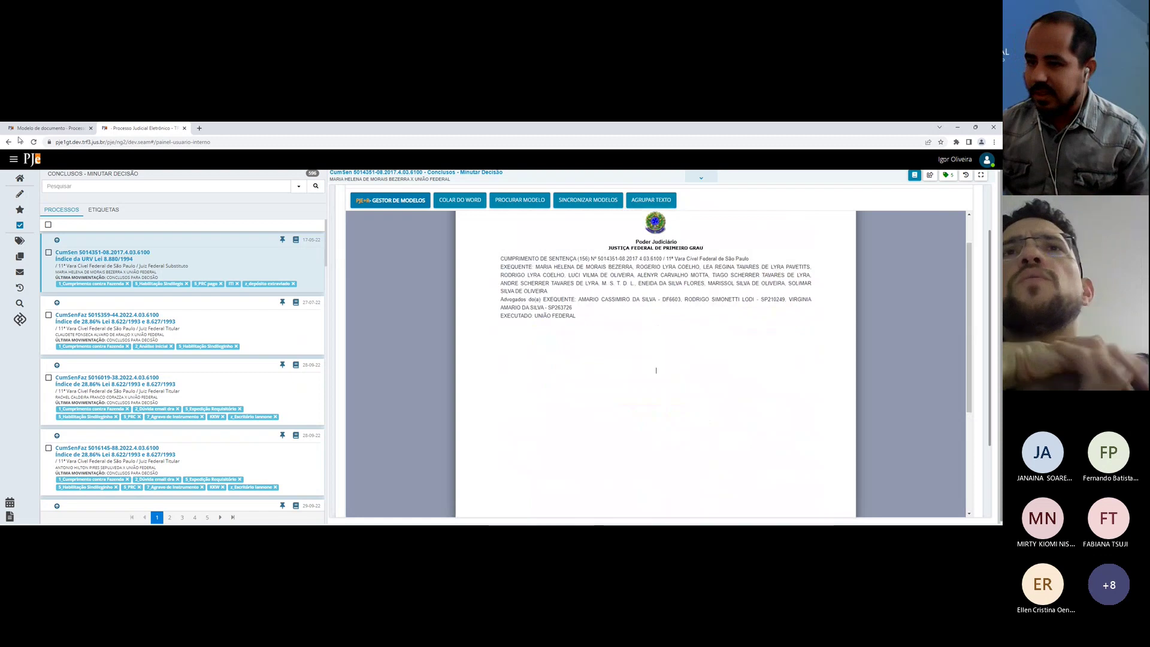
Step: Switch to the Modelo de documento page
{"action": "left_click", "coordinate": [59, 127]}
{"action": "left_click", "coordinate": [141, 127]}
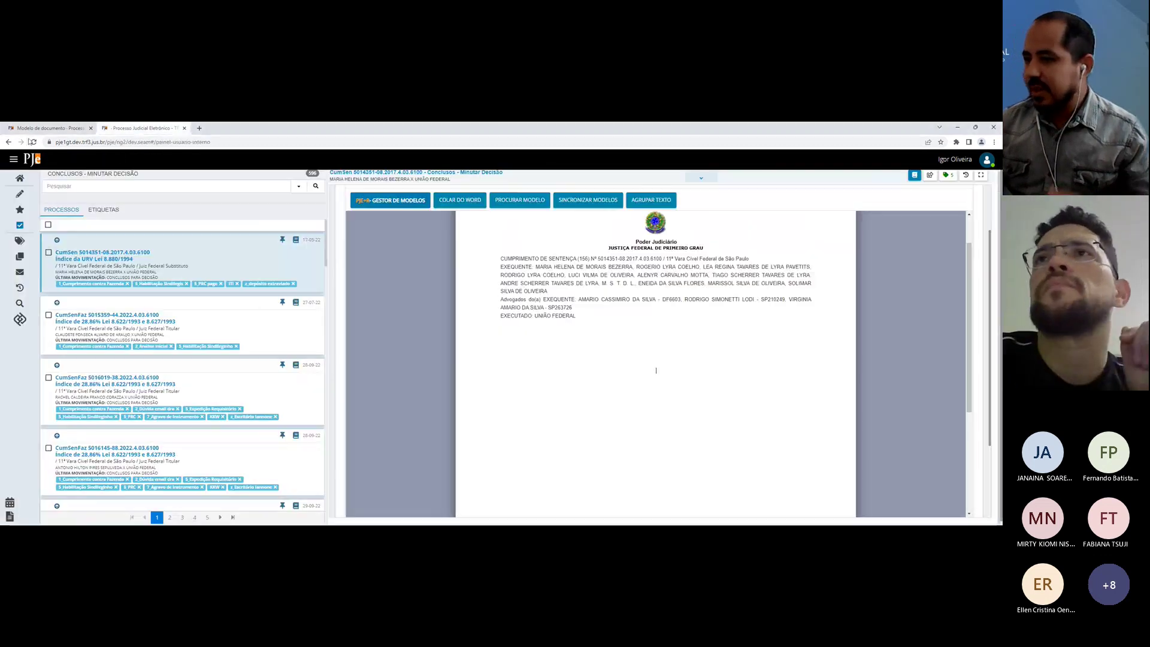
{"action": "left_click", "coordinate": [49, 129]}
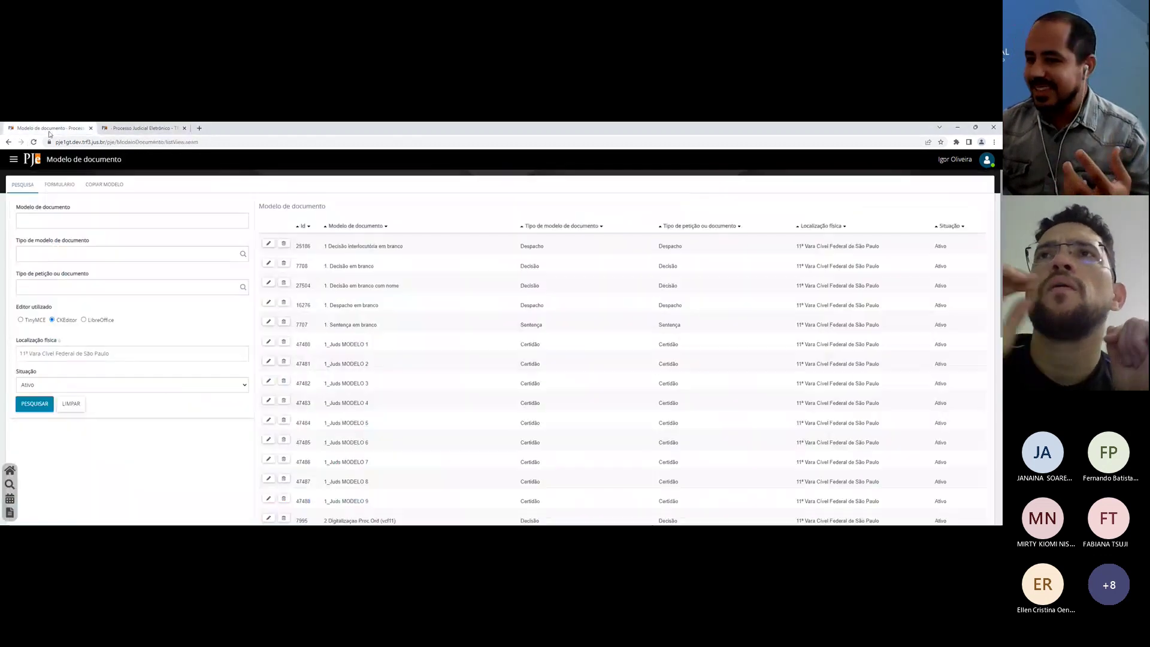
Step: Close the process tab and reload the Modelo de documento page
{"action": "left_click", "coordinate": [51, 186]}
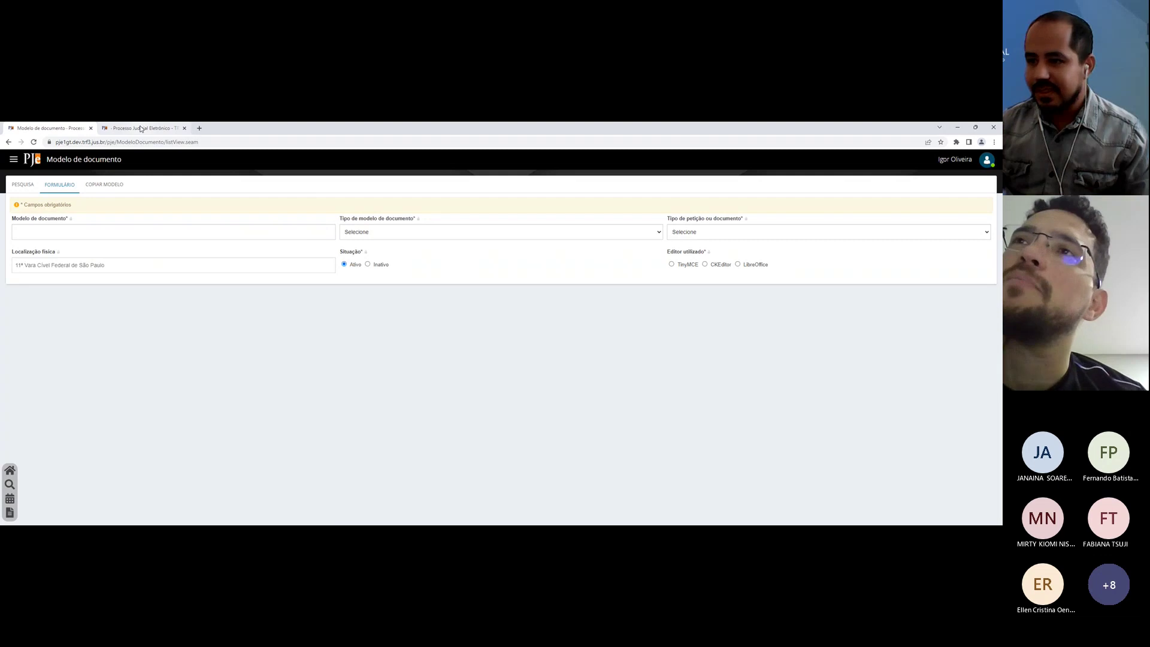
{"action": "left_click", "coordinate": [31, 184]}
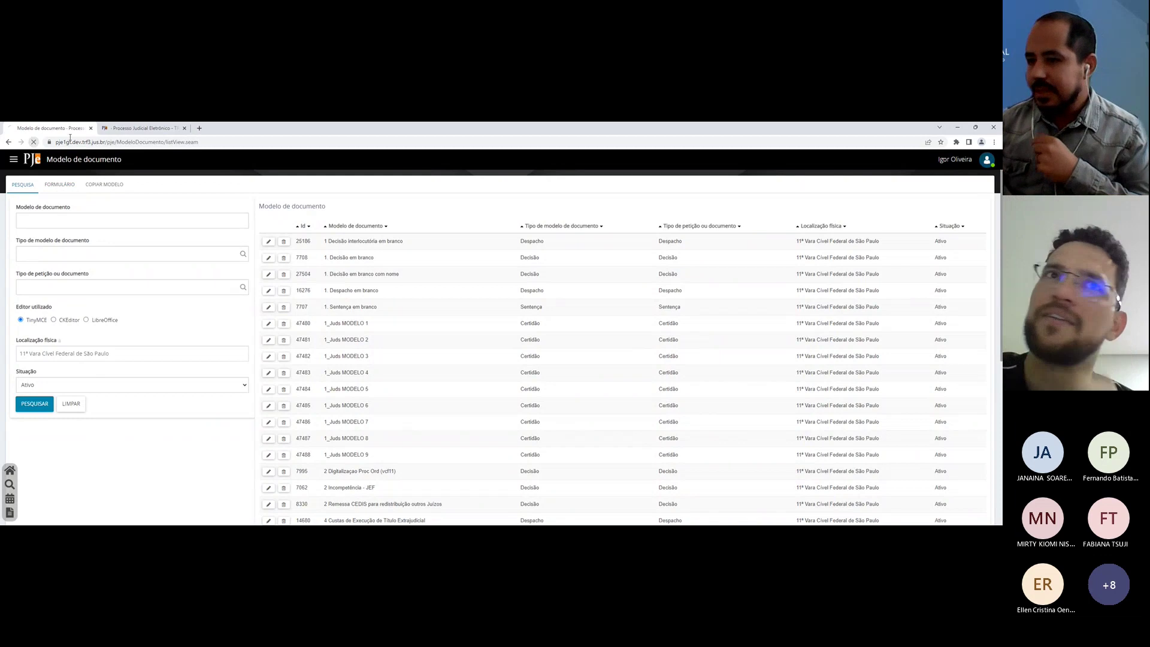
{"action": "left_click", "coordinate": [138, 130]}
{"action": "left_click", "coordinate": [90, 128]}
{"action": "left_click", "coordinate": [7, 513]}
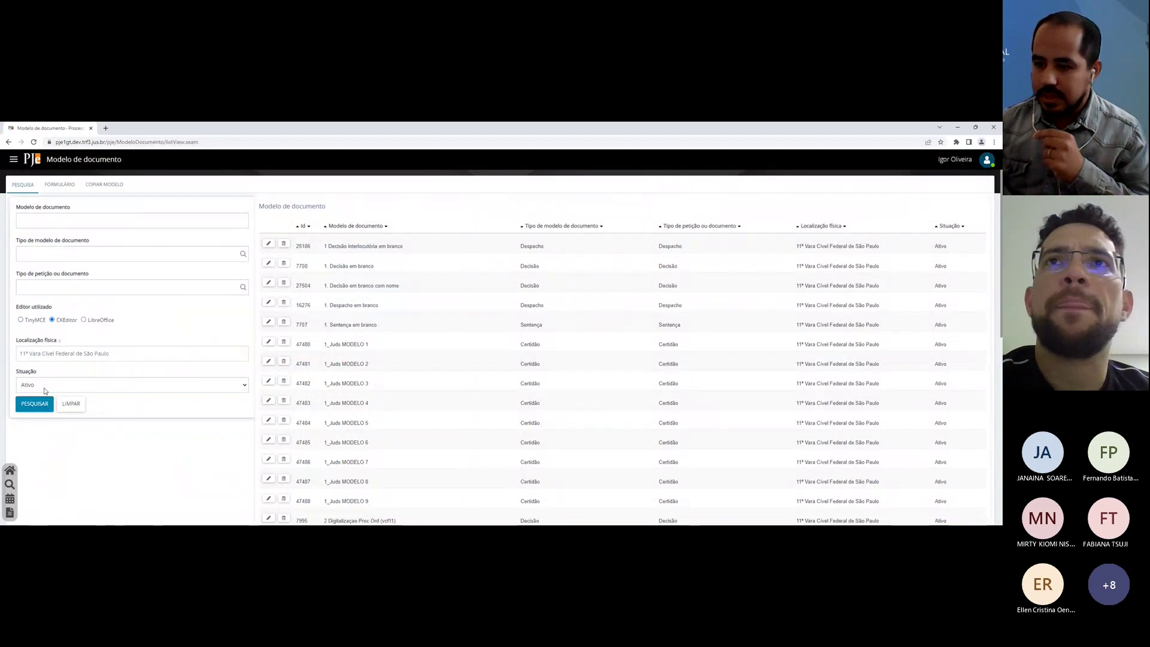
Step: Search CKEditor models to confirm the existing model source, then open a blank model form
{"action": "left_click", "coordinate": [54, 320]}
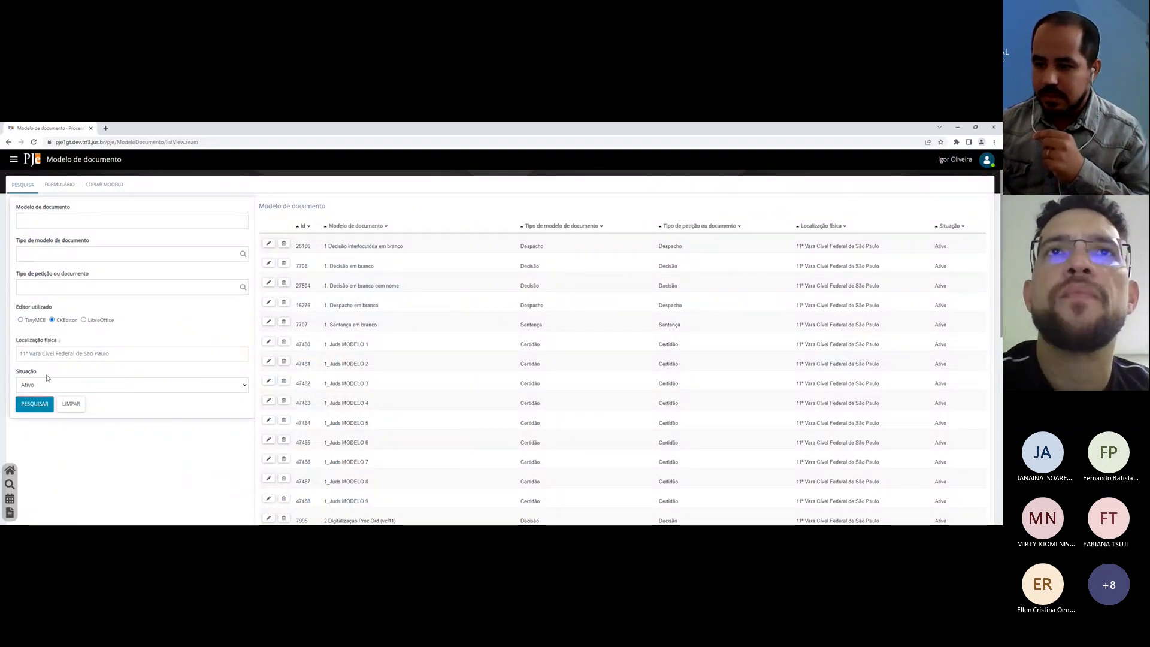
{"action": "left_click", "coordinate": [35, 409]}
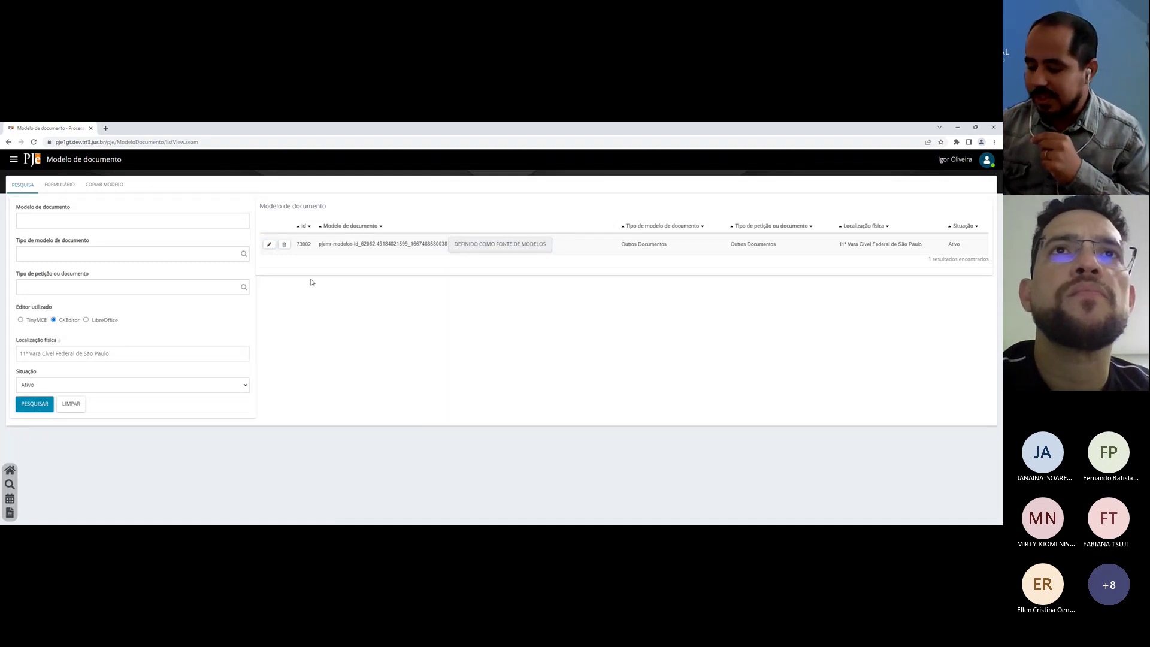
{"action": "left_click", "coordinate": [53, 184]}
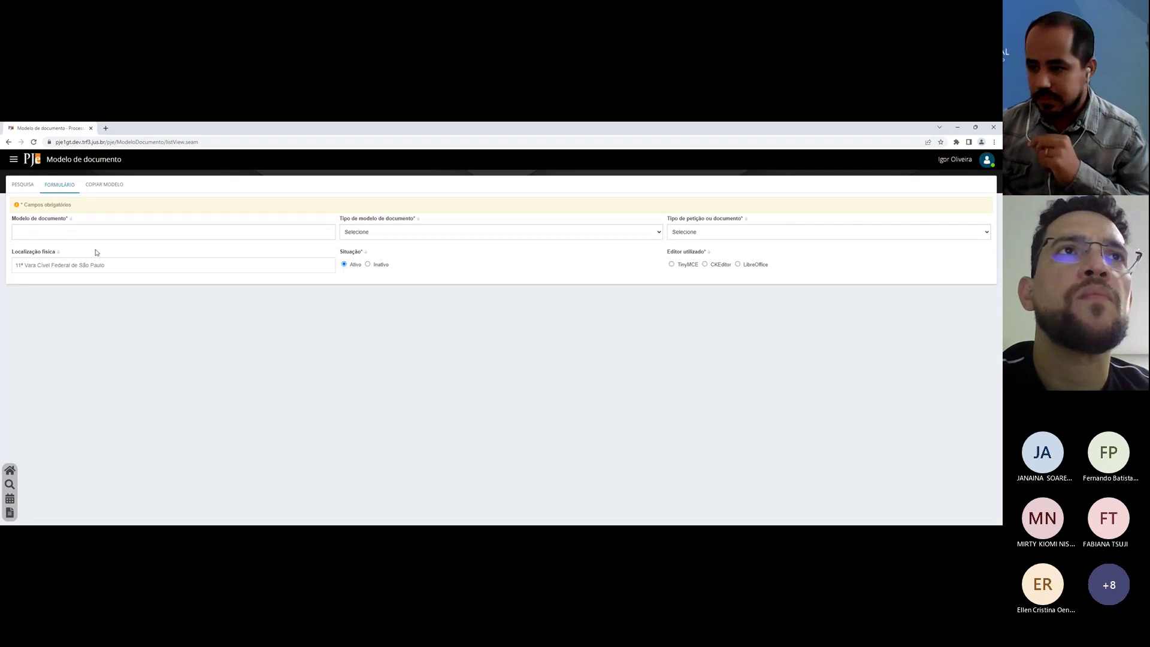
Step: Set the model type to Ato Ordinatório, document type Acórdão, and editor CKEditor
{"action": "left_click", "coordinate": [441, 237]}
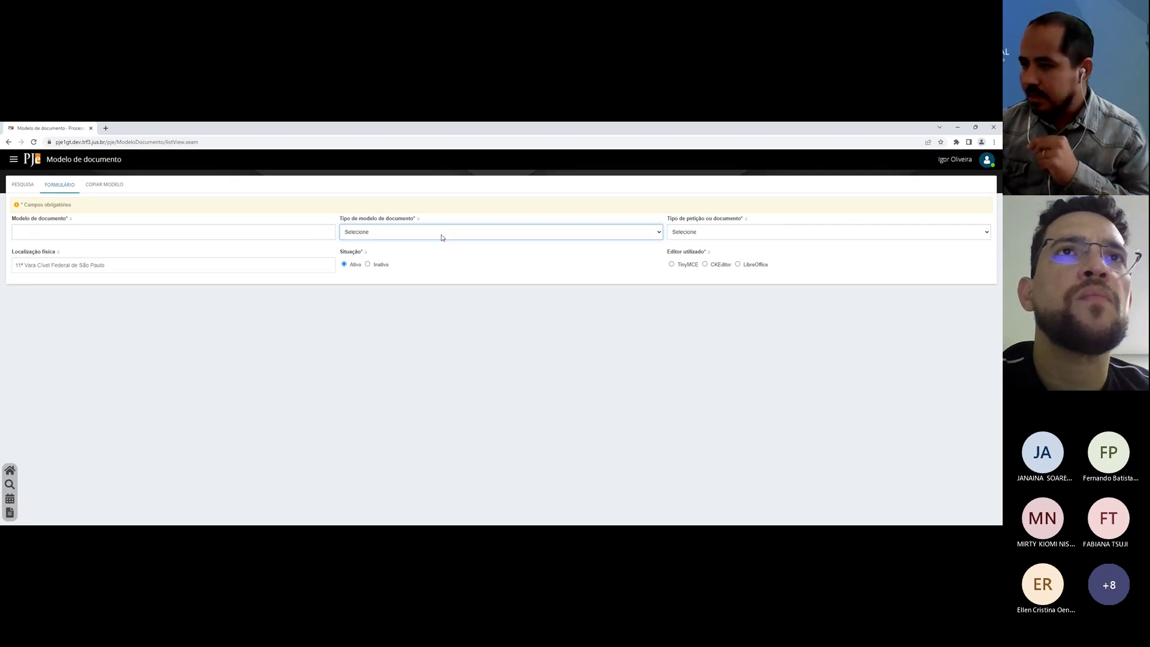
{"action": "left_click", "coordinate": [412, 259]}
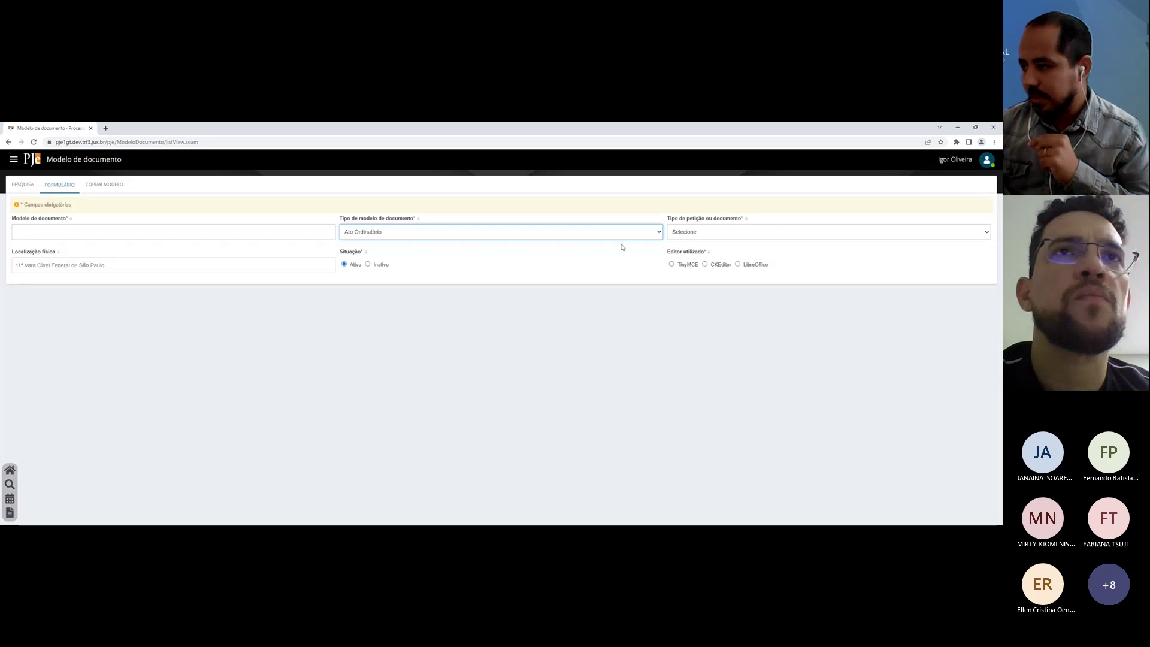
{"action": "left_click", "coordinate": [676, 234]}
{"action": "left_click", "coordinate": [680, 261]}
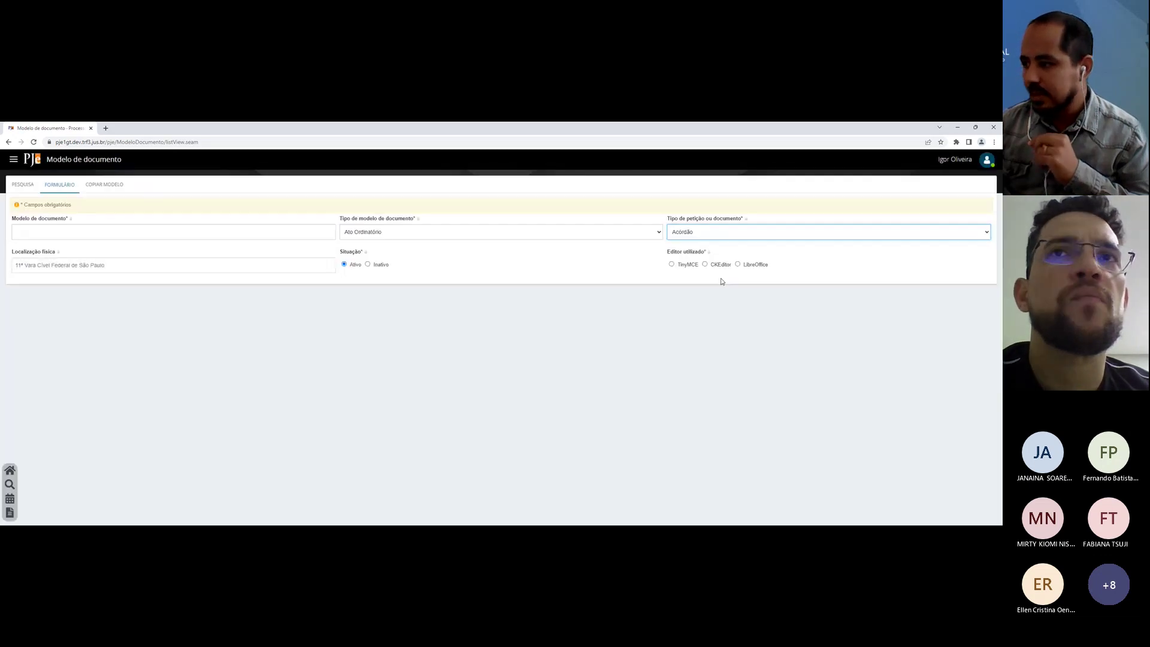
{"action": "left_click", "coordinate": [716, 265]}
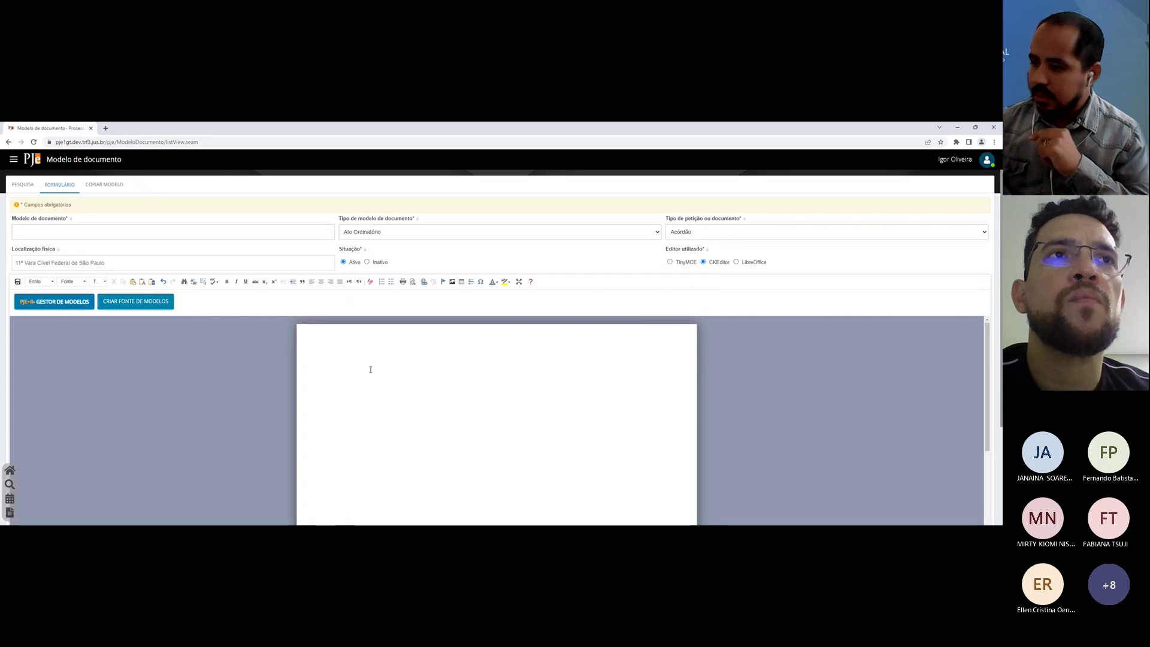
Step: Generate the PJe+R Fonte de Modelos document and save the new model
{"action": "left_click", "coordinate": [128, 305]}
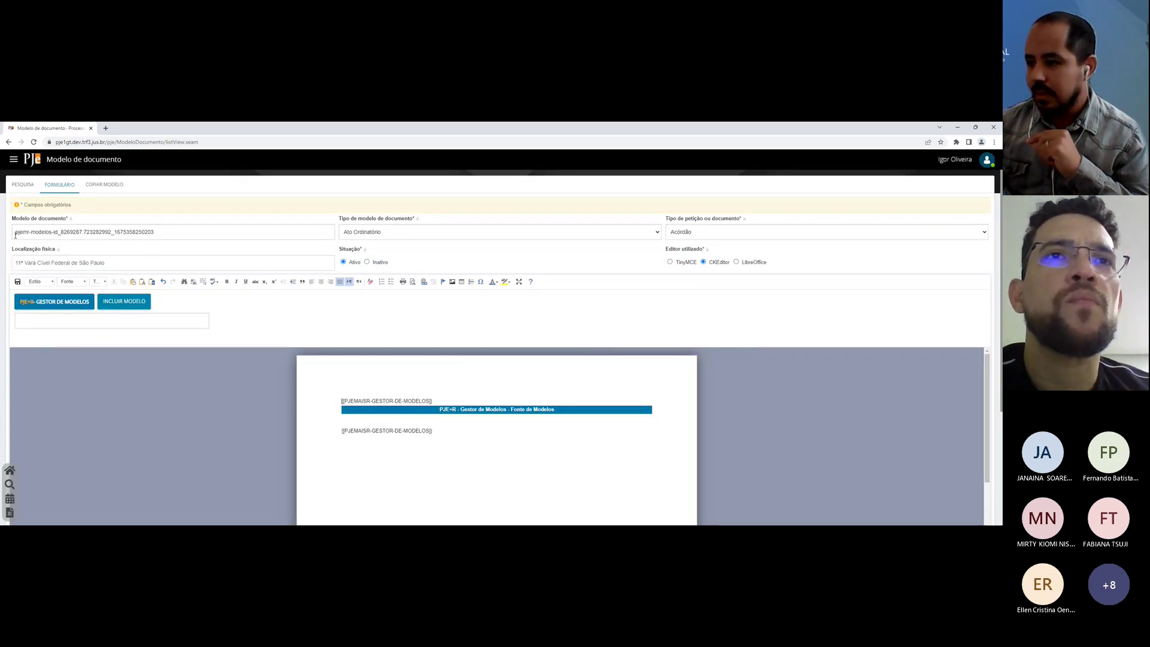
{"action": "left_click", "coordinate": [169, 233]}
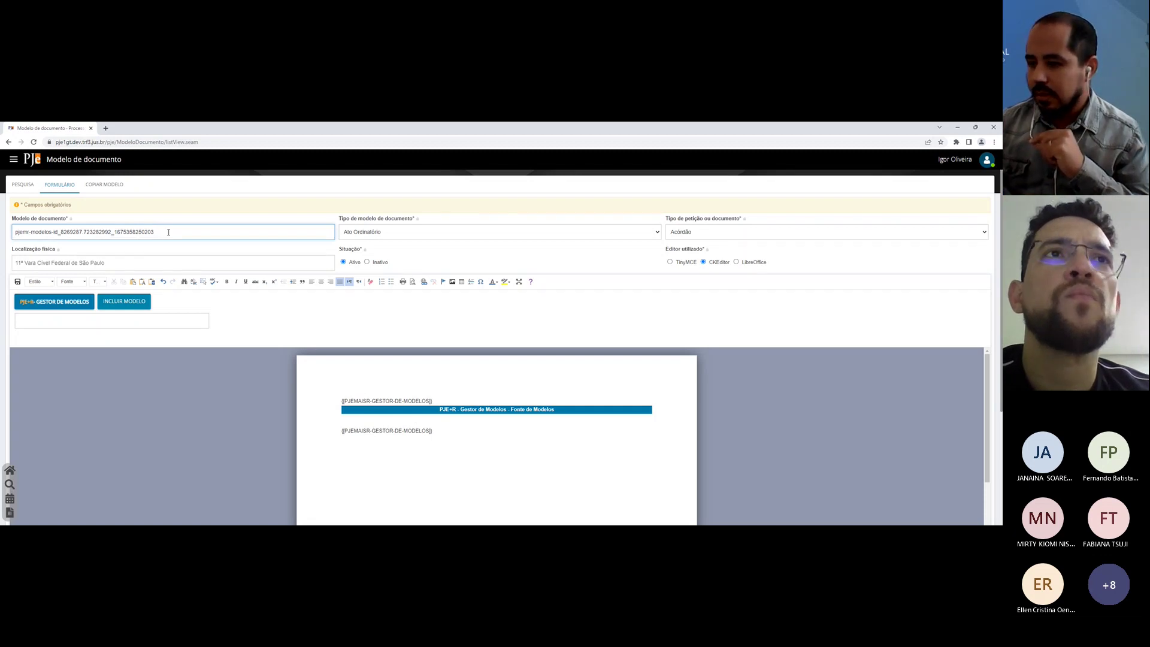
{"action": "left_click", "coordinate": [18, 282]}
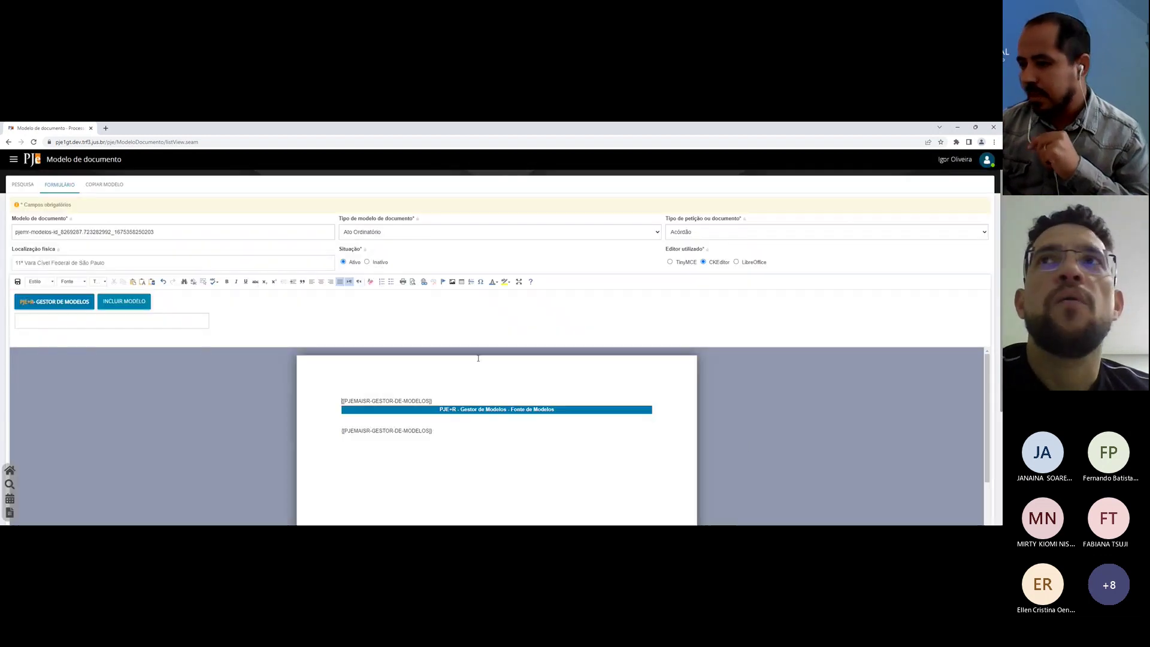
{"action": "scroll", "coordinate": [473, 357], "scroll_direction": "down", "scroll_amount": 2}
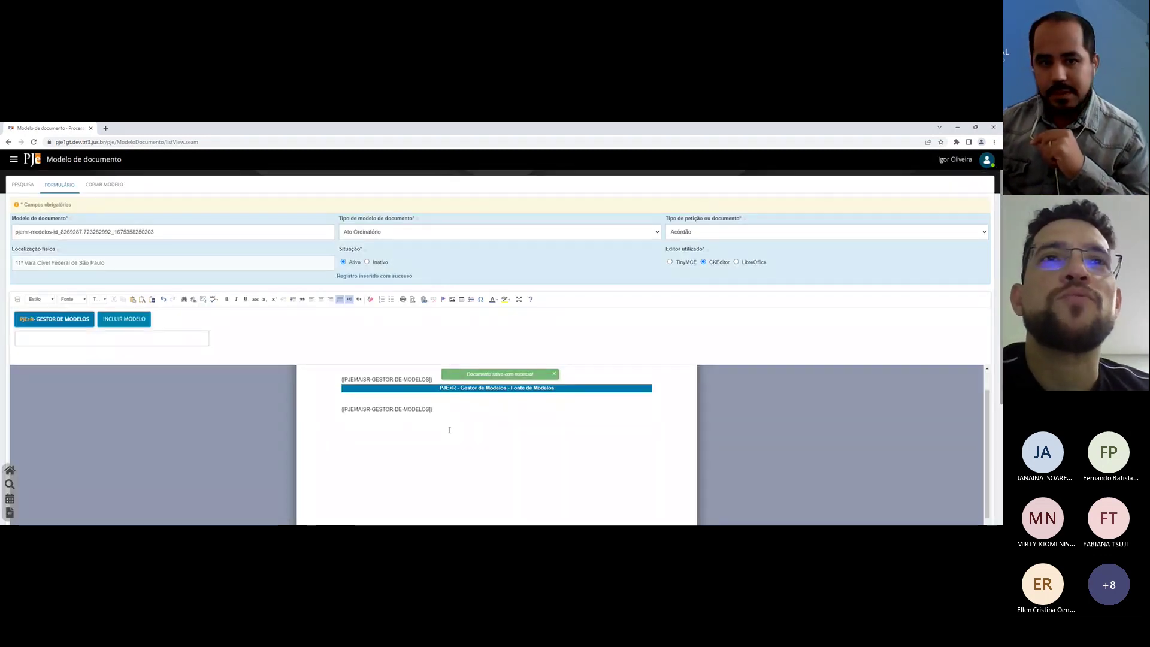
{"action": "left_click", "coordinate": [436, 433]}
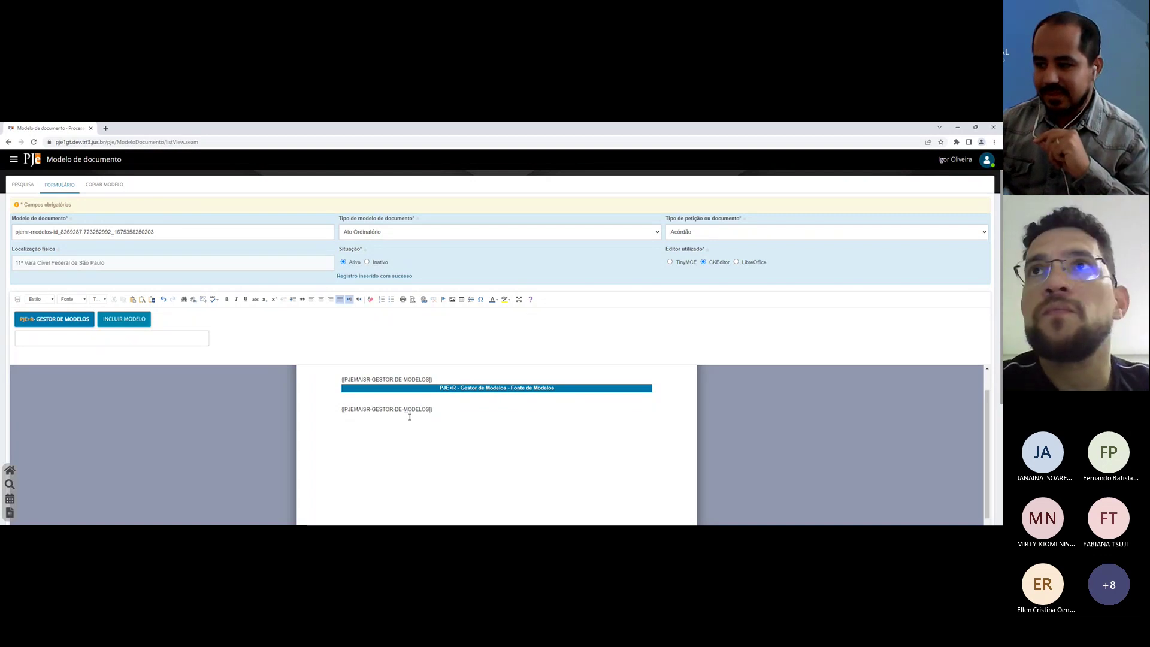
{"action": "scroll", "coordinate": [420, 376], "scroll_direction": "up", "scroll_amount": 1}
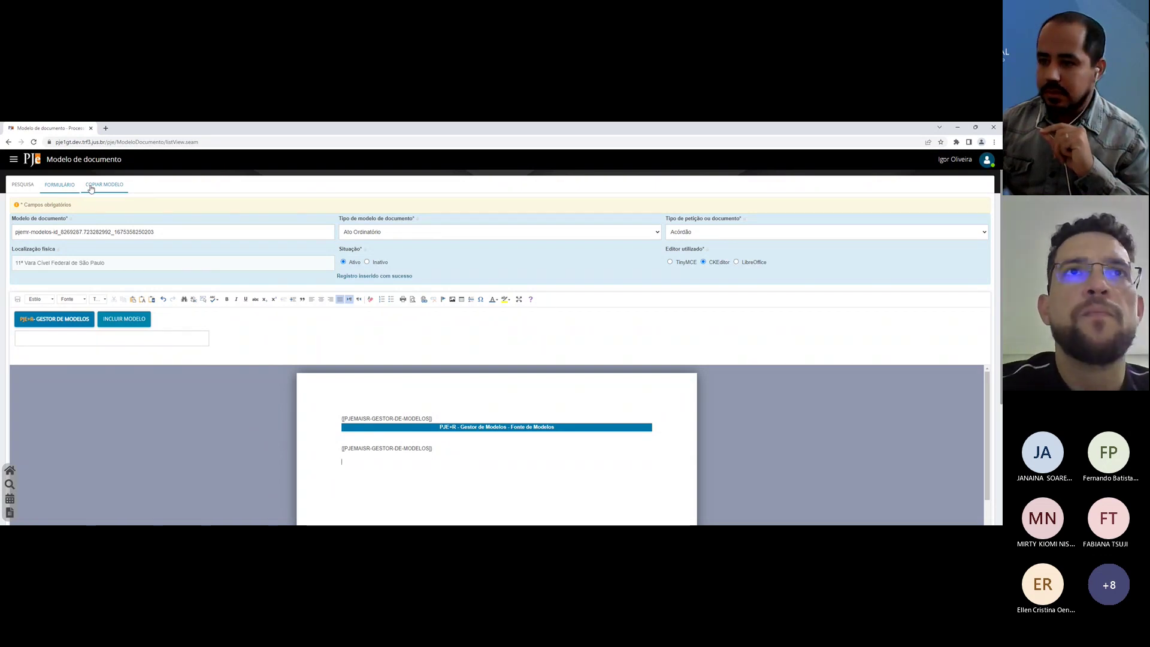
Step: Pick the two pjemr-modelos entries in COPIAR MODELO, then return to the search results
{"action": "left_click", "coordinate": [96, 187]}
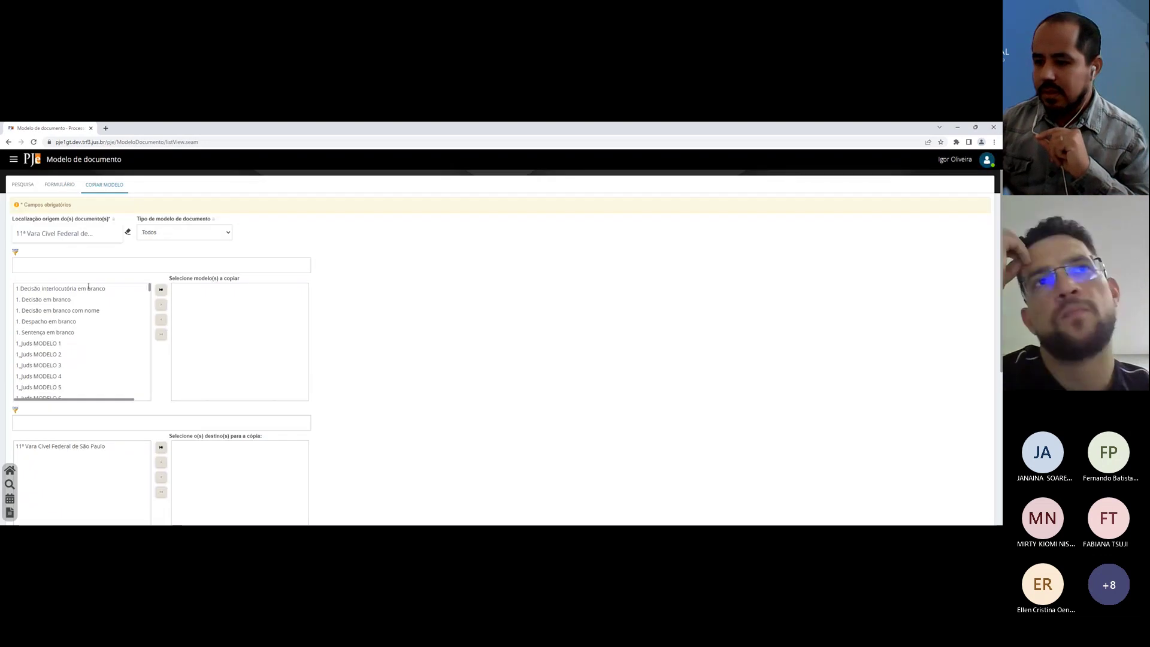
{"action": "scroll", "coordinate": [93, 305], "scroll_direction": "down", "scroll_amount": 5}
{"action": "scroll", "coordinate": [97, 307], "scroll_direction": "down", "scroll_amount": 10}
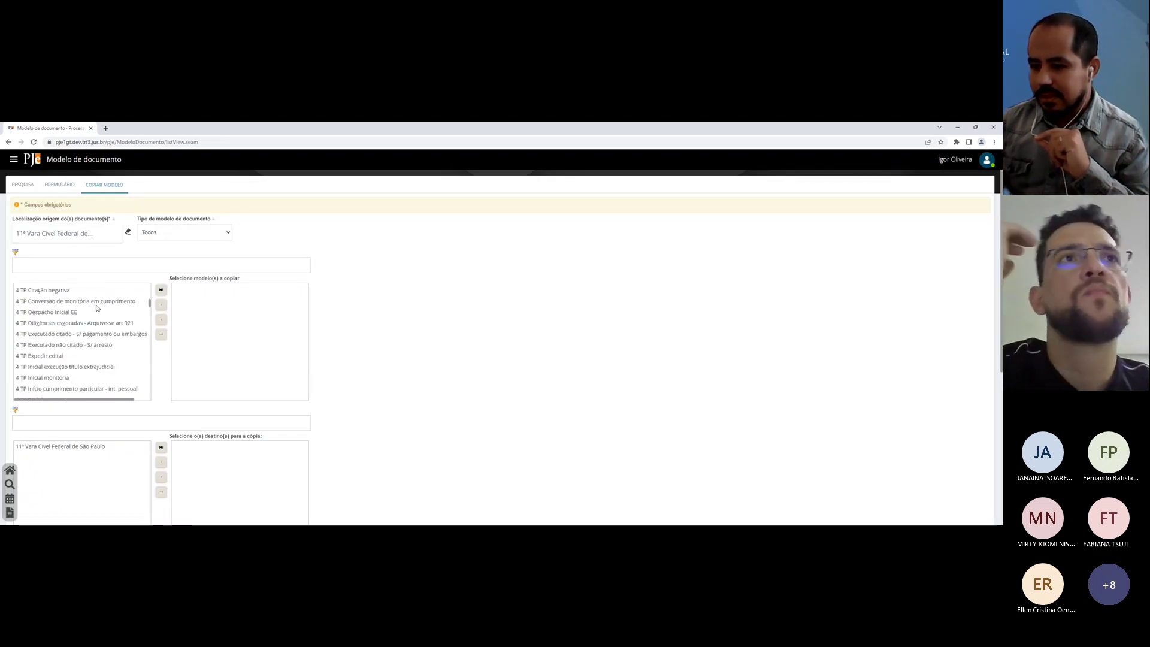
{"action": "scroll", "coordinate": [97, 308], "scroll_direction": "down", "scroll_amount": 10}
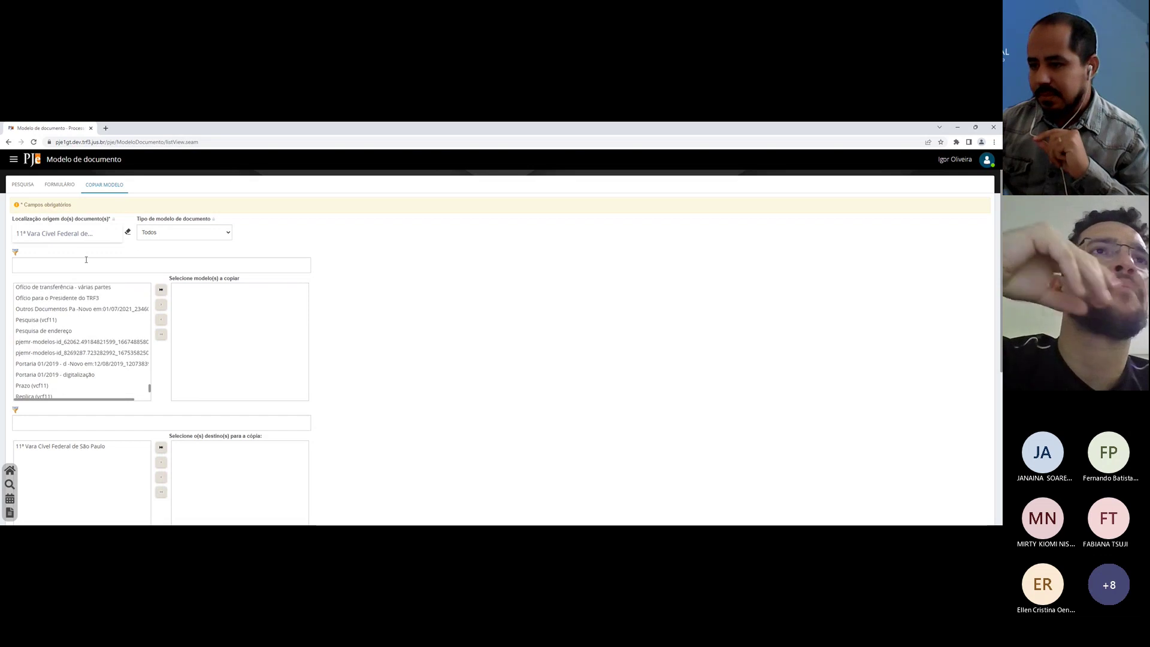
{"action": "scroll", "coordinate": [92, 316], "scroll_direction": "down", "scroll_amount": 4}
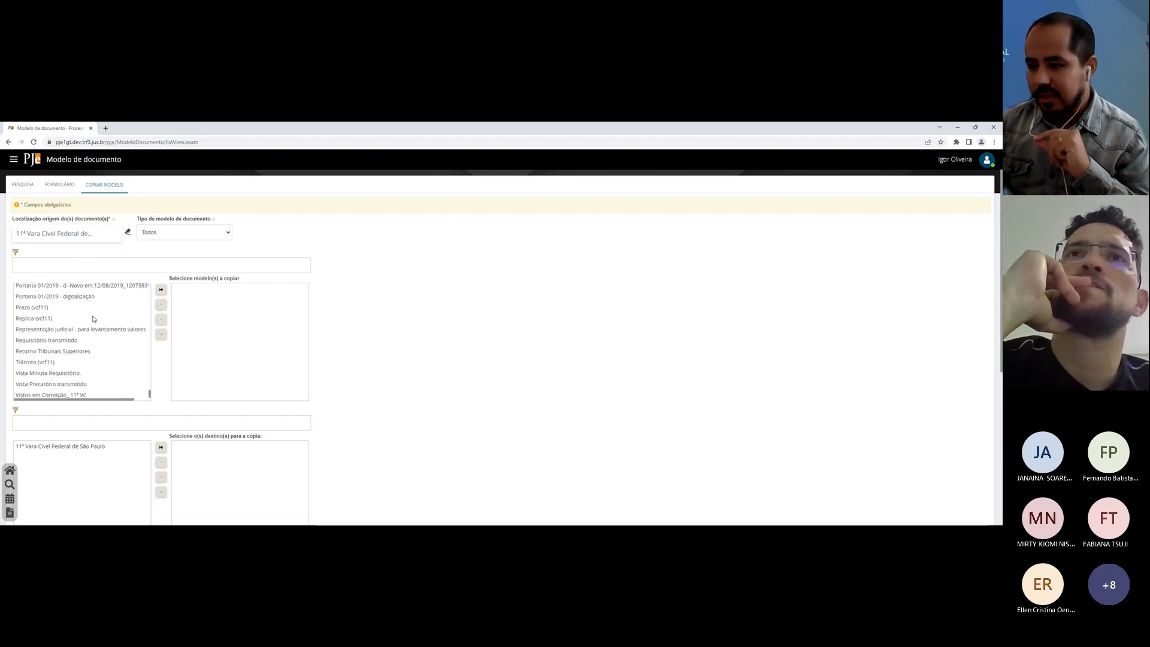
{"action": "left_click", "coordinate": [67, 321]}
{"action": "left_click", "coordinate": [68, 310]}
{"action": "left_click", "coordinate": [70, 300]}
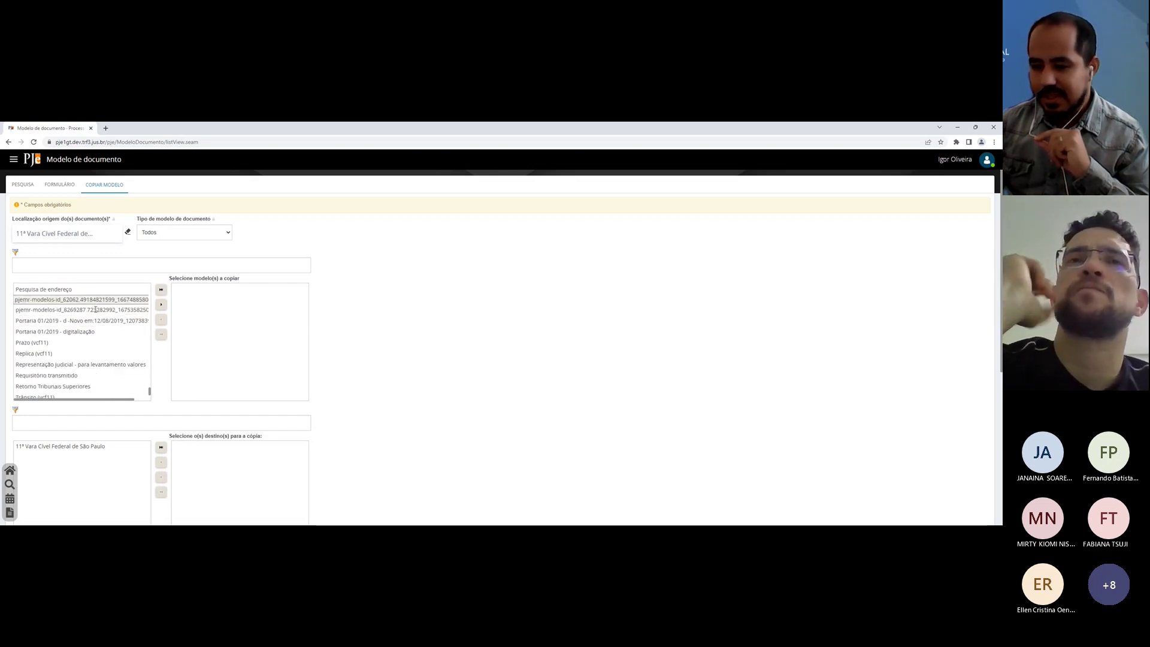
{"action": "scroll", "coordinate": [119, 335], "scroll_direction": "up", "scroll_amount": 3}
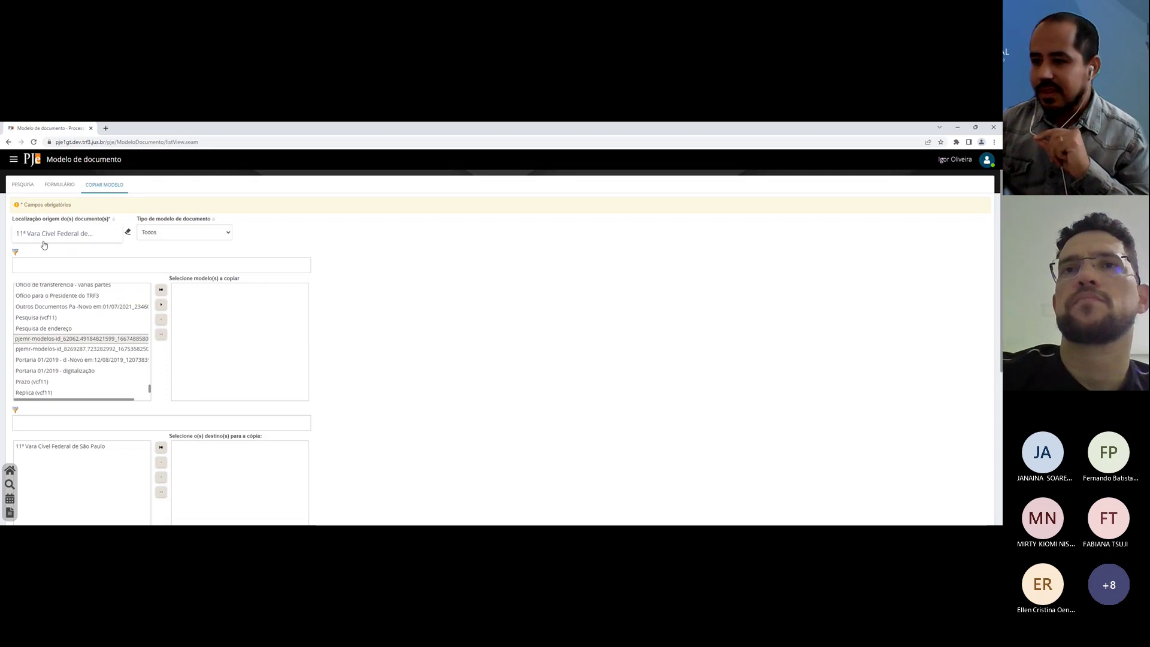
{"action": "left_click", "coordinate": [26, 188]}
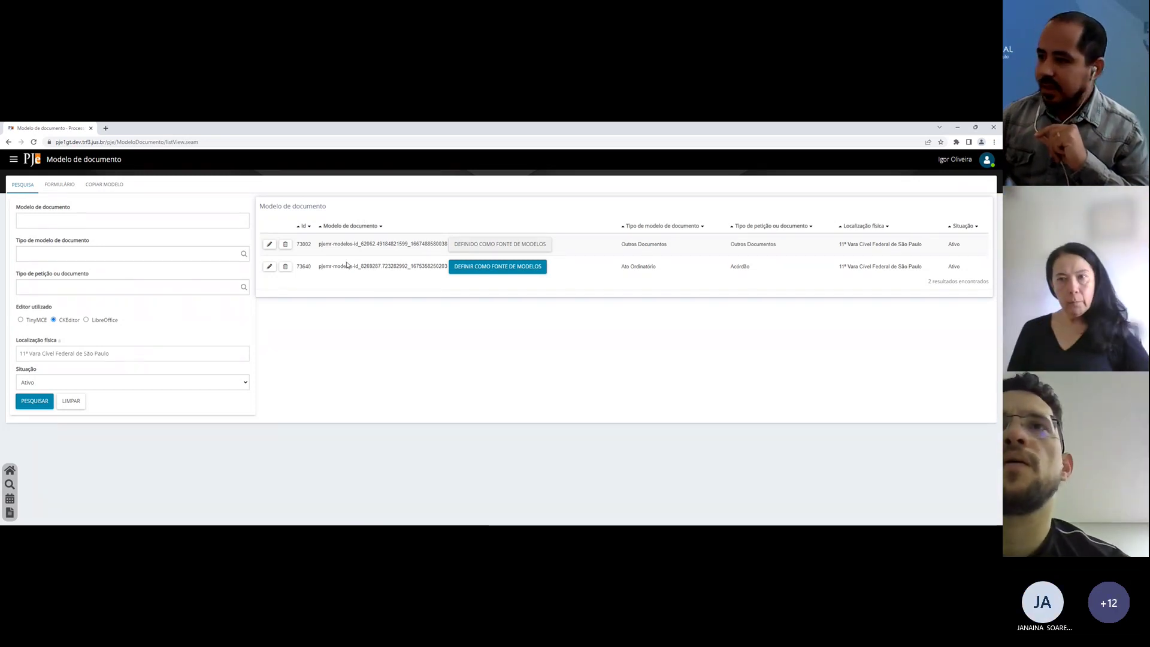
Step: Define model 73640 as the PJe+R models source and open it for editing
{"action": "left_click", "coordinate": [470, 268]}
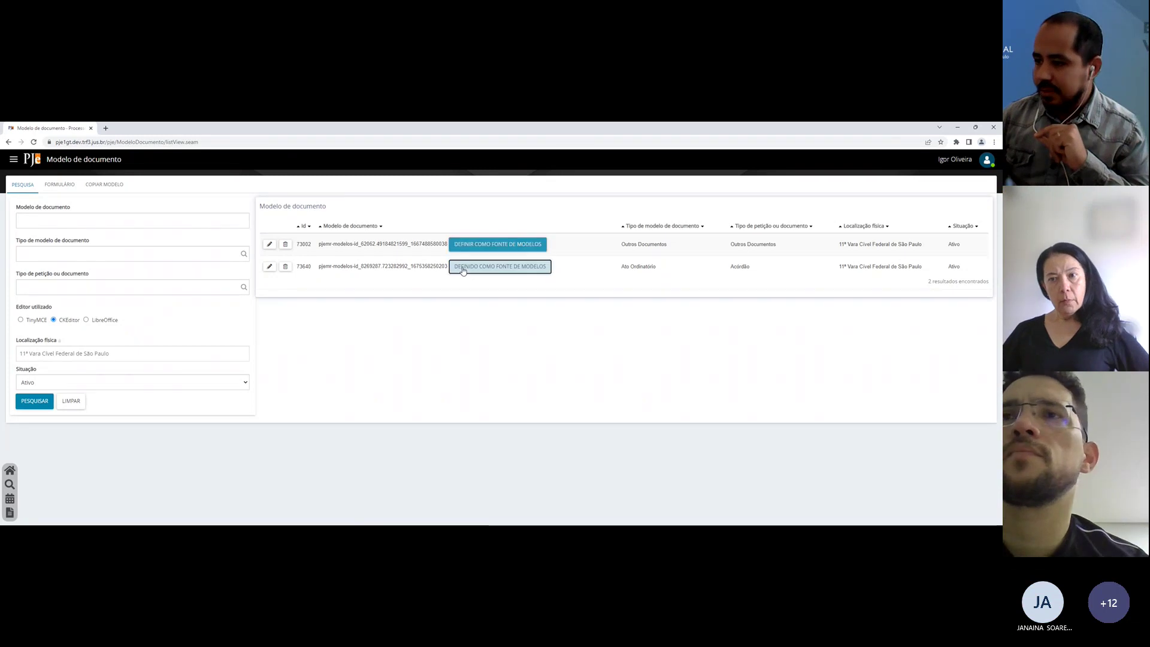
{"action": "left_click", "coordinate": [270, 266]}
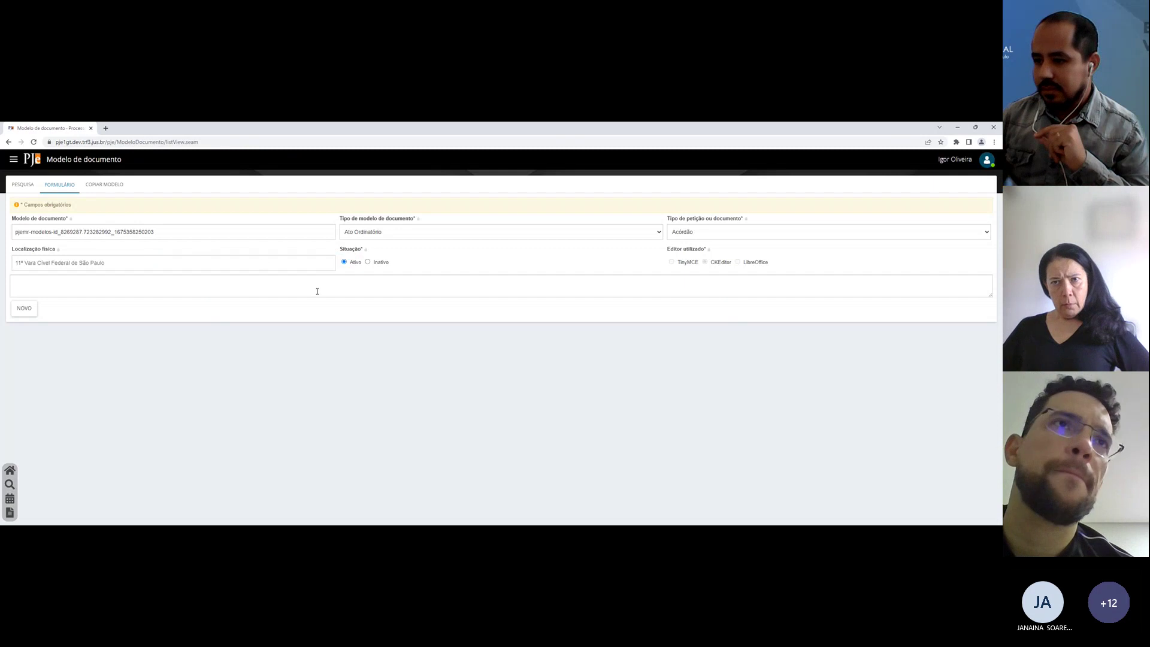
{"action": "left_click", "coordinate": [23, 185]}
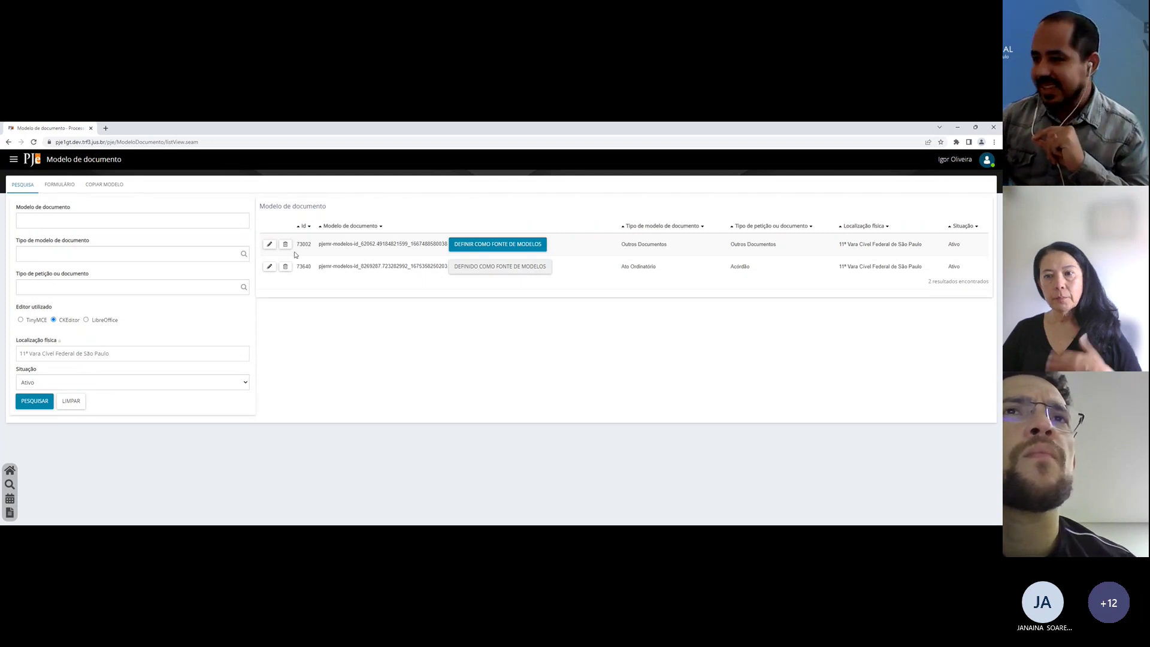
{"action": "left_click", "coordinate": [269, 267]}
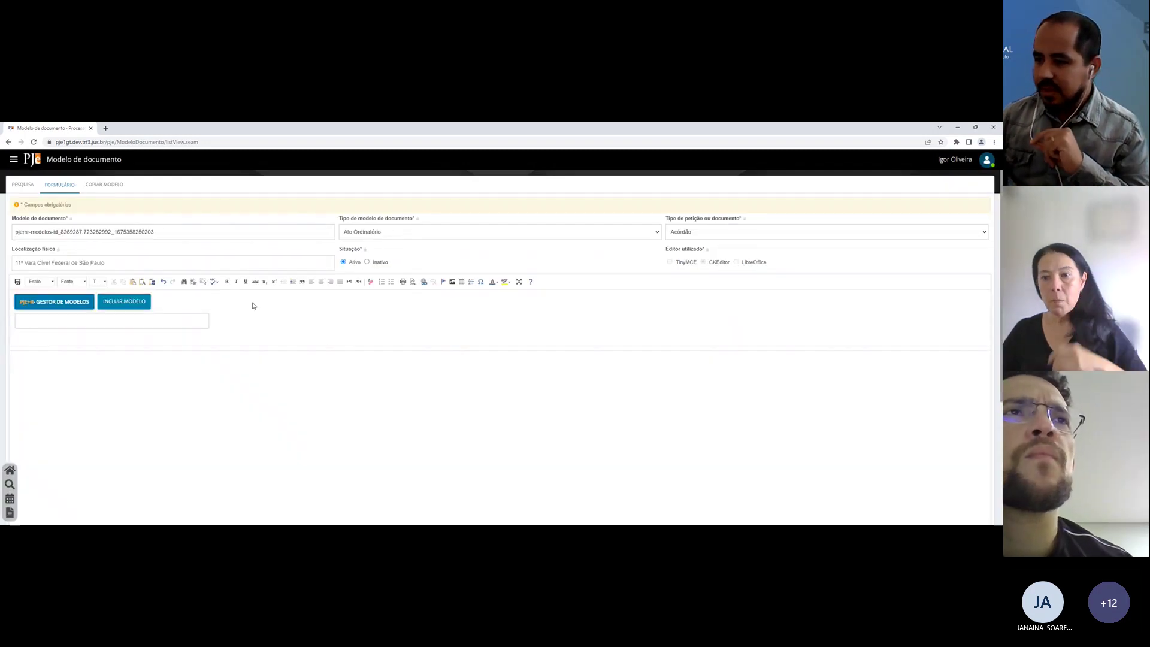
{"action": "scroll", "coordinate": [252, 305], "scroll_direction": "down", "scroll_amount": 1}
Step: Add a PJe+R model and paste the five-item requisition-letter text ending in 'Int.' into its body
{"action": "left_click", "coordinate": [112, 270]}
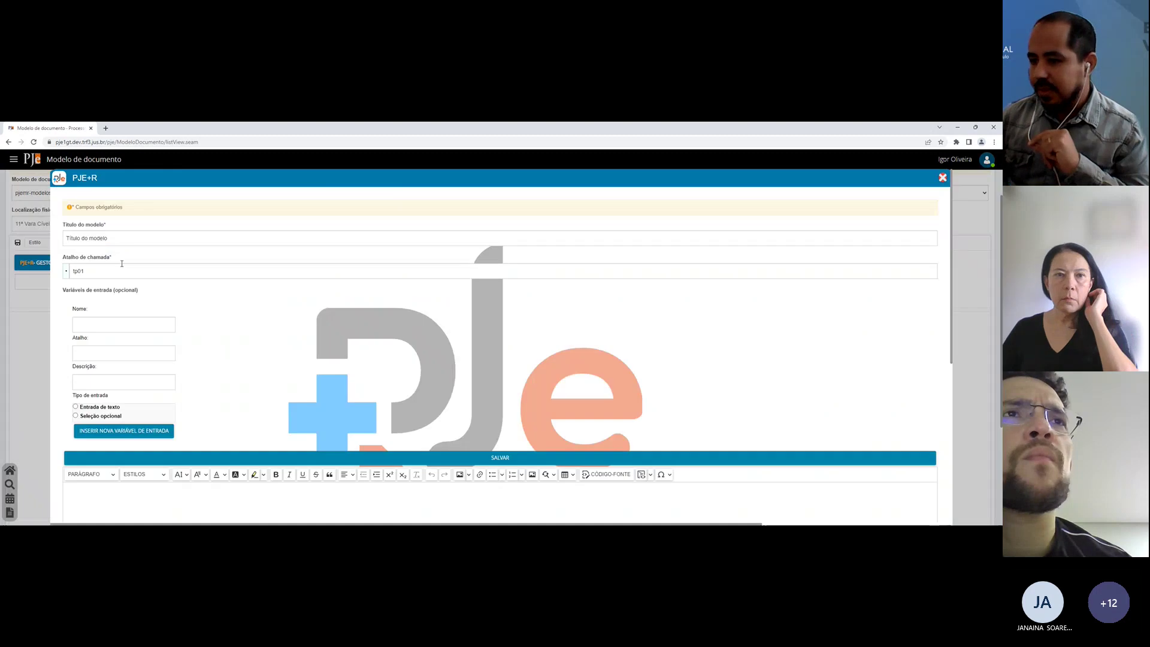
{"action": "scroll", "coordinate": [286, 251], "scroll_direction": "down", "scroll_amount": 3}
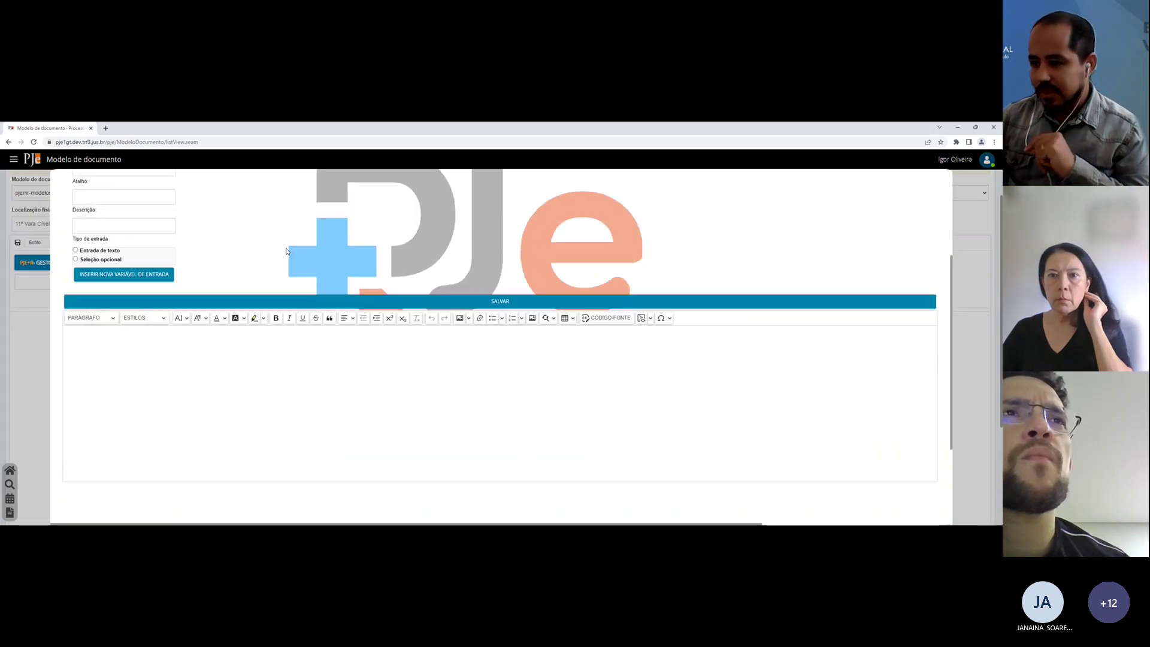
{"action": "scroll", "coordinate": [286, 251], "scroll_direction": "down", "scroll_amount": 1}
{"action": "left_click", "coordinate": [285, 349]}
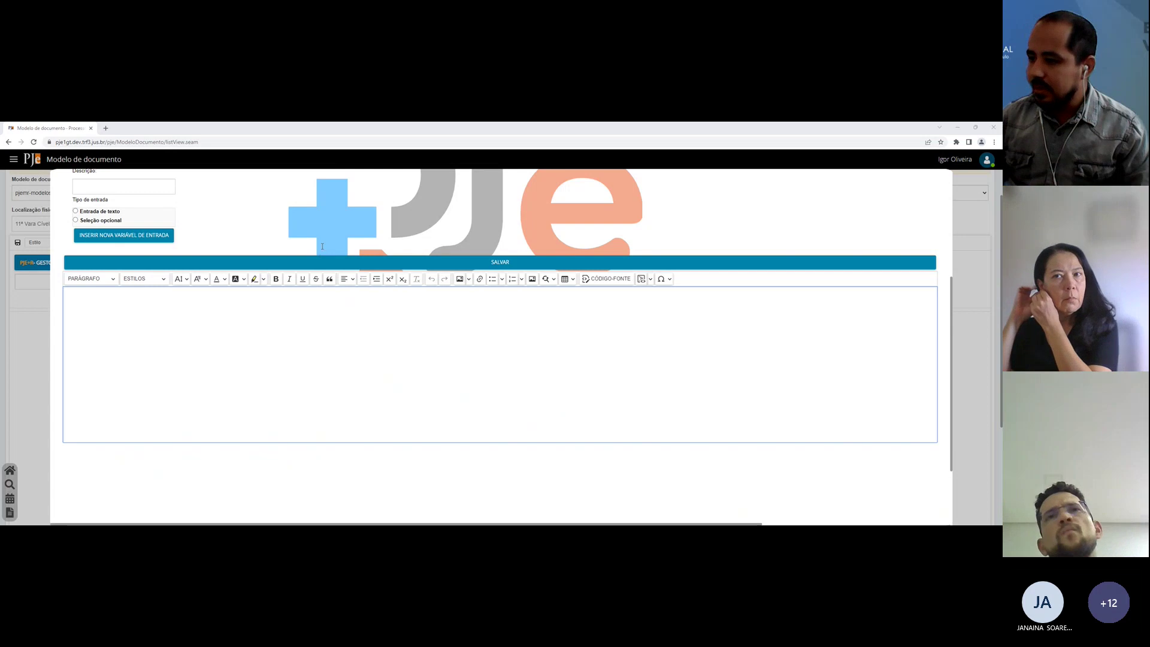
{"action": "left_click", "coordinate": [344, 342]}
{"action": "type", "text": "1. Proceda-se à conferência dos elementos necessários à expedição do ofício(s) requisitório(s) em favor do(s) exequente(s), autorizada a intimação da parte para regularização de dados ou fornecimento de informações. 2. Presentes os elementos necessários, expeça(m)-se ofício(s) requisitório(s) em favor do(s) exequente(s). 3. Dê-se vista às partes da(s) minuta(s) expedidas. 4. Não havendo objeção, retornem os autos para transmissão do(s) ofício(s) ao TRF. 5. Ausentes dados e/ou informações para expedição das requisições, mesmo após intimação autorizada no item 1, aguarde-se sobrestado em arquivo. Int."}
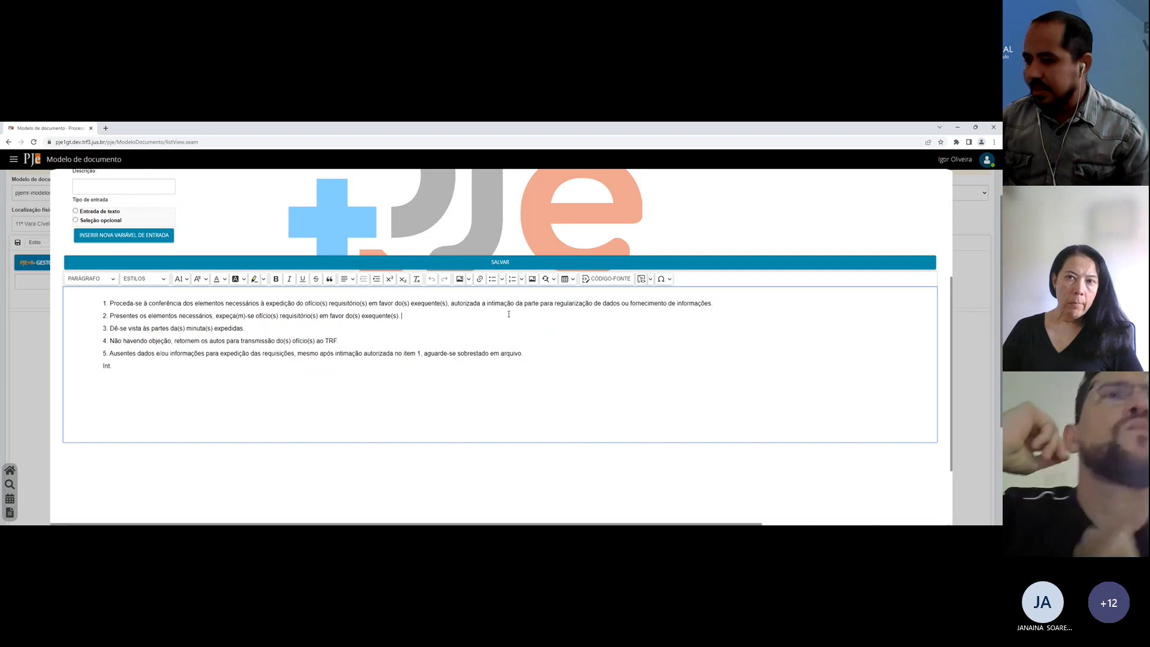
{"action": "scroll", "coordinate": [509, 315], "scroll_direction": "up", "scroll_amount": 4}
Step: Save a PJe+R model titled 'Expedição de ofício requisitório' with the shortcut 'oficio'
{"action": "triple_click", "coordinate": [151, 237]}
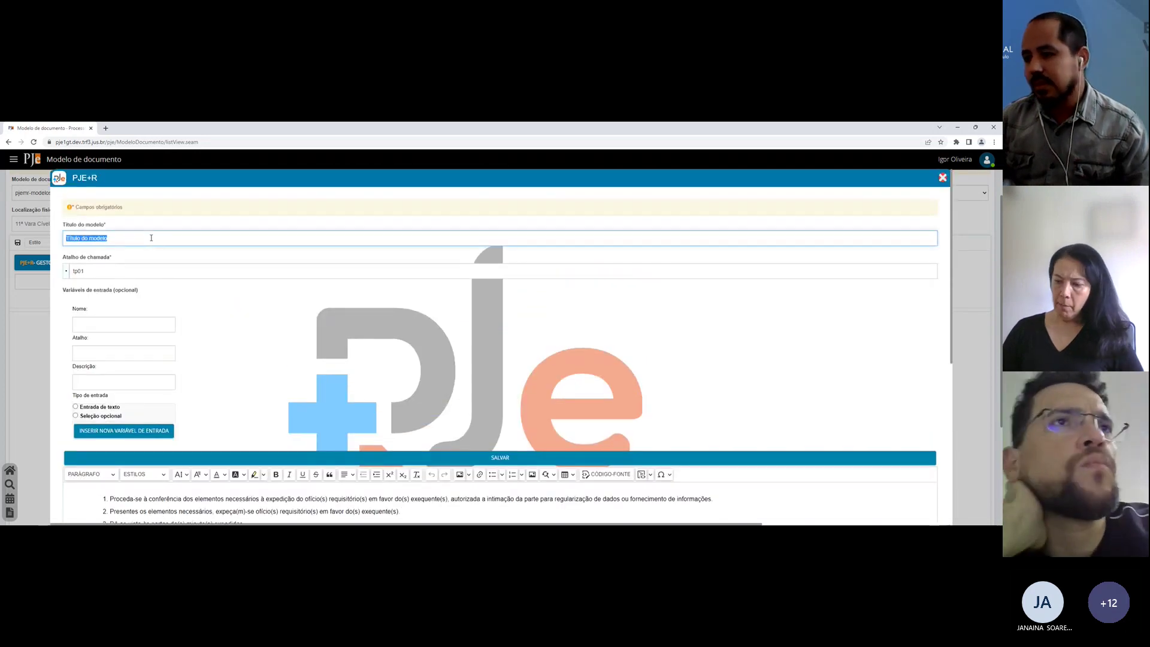
{"action": "type", "text": "Expedição de "}
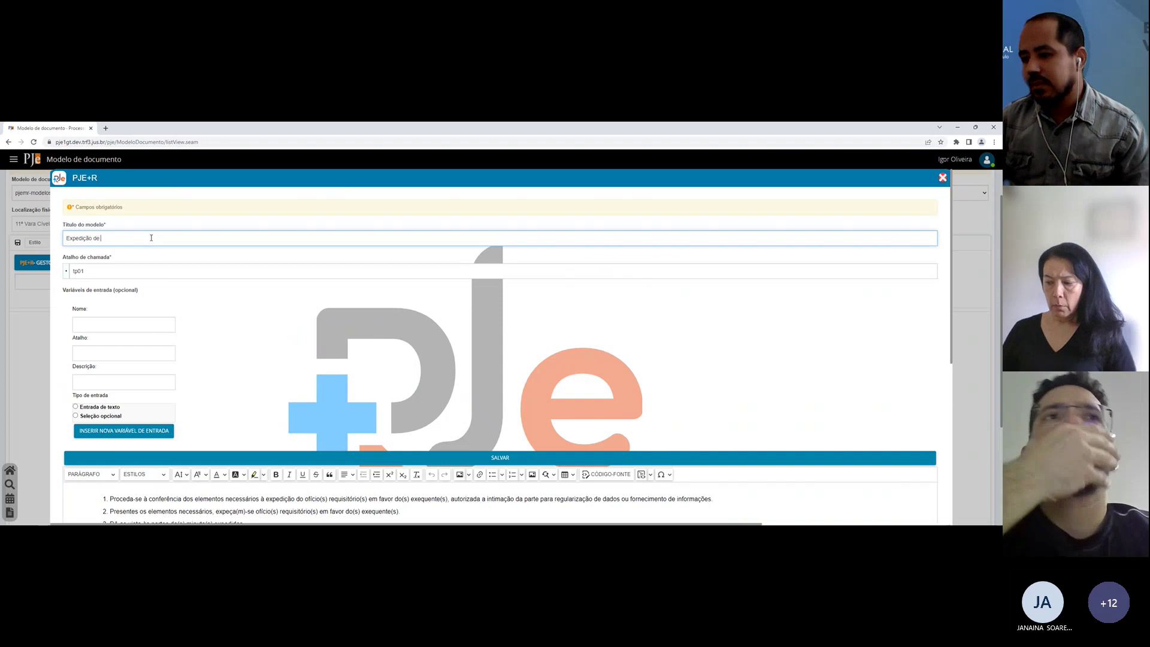
{"action": "type", "text": "ofício requisitó"}
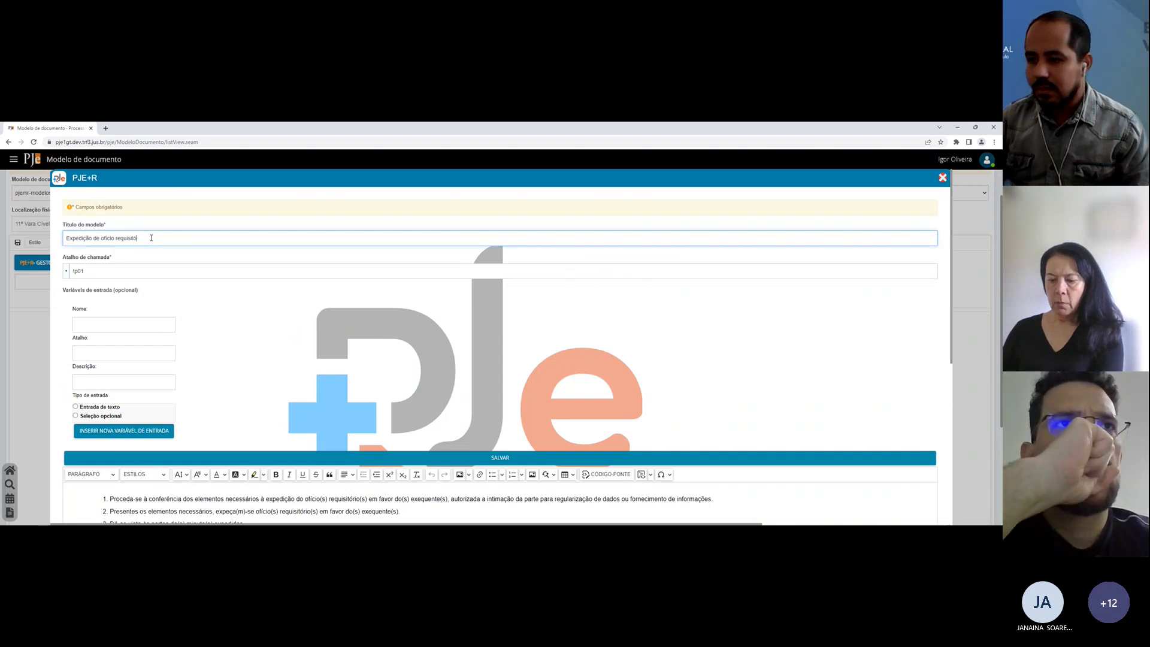
{"action": "type", "text": "rio"}
{"action": "key", "text": "Tab"}
{"action": "type", "text": "of"}
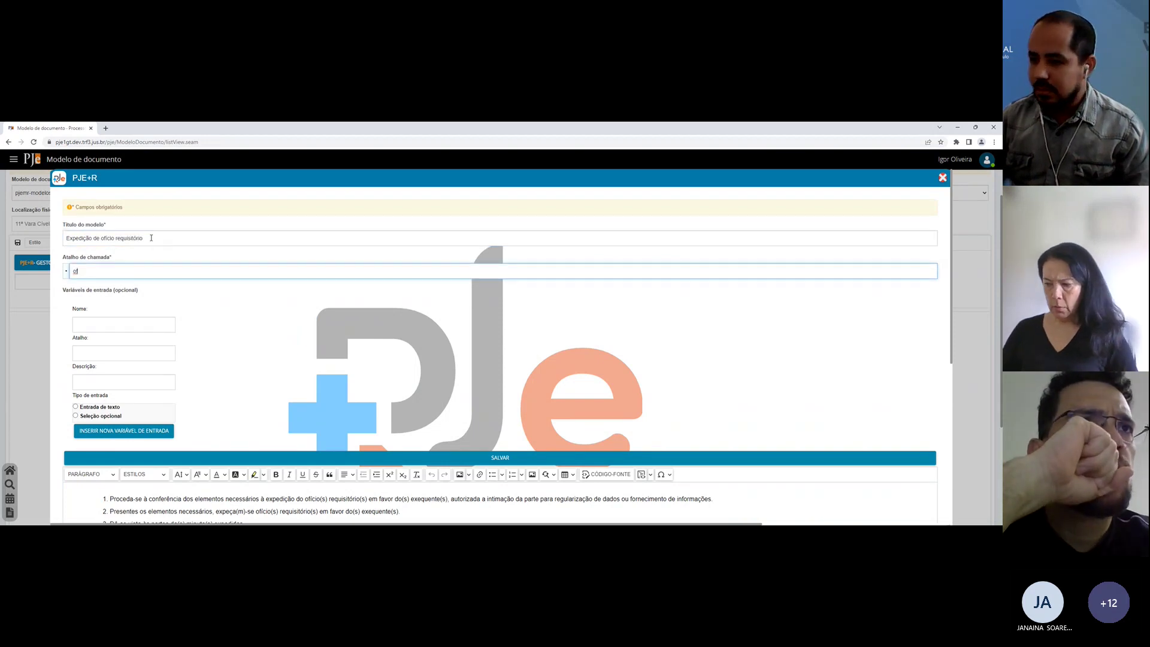
{"action": "type", "text": "icio"}
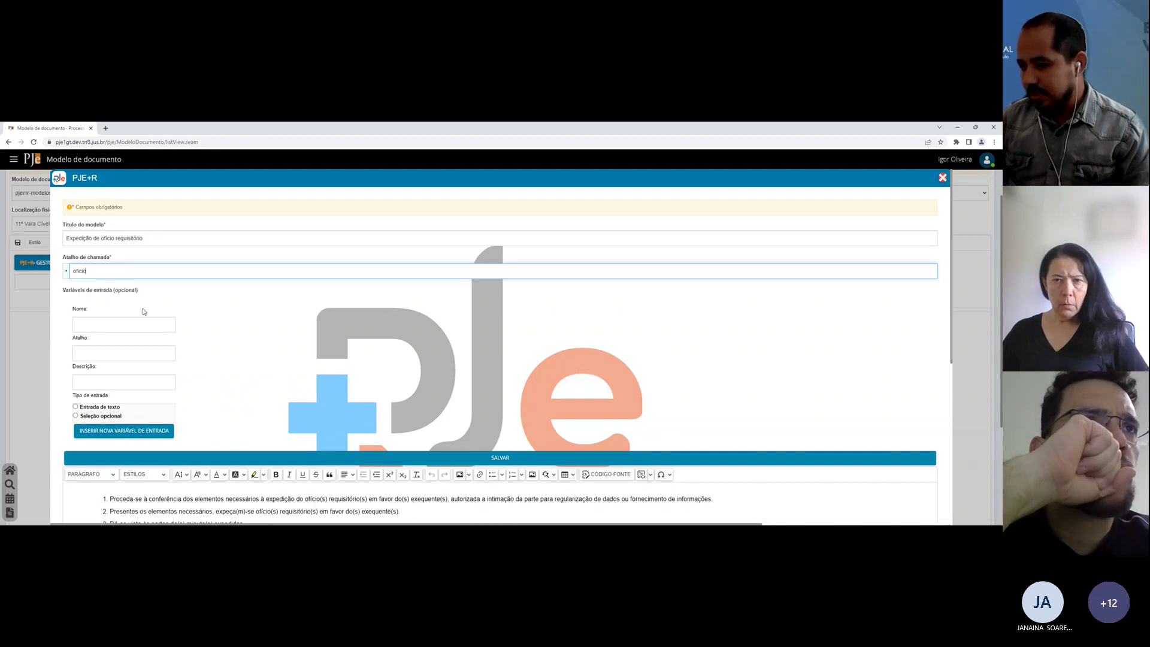
{"action": "left_click", "coordinate": [65, 273]}
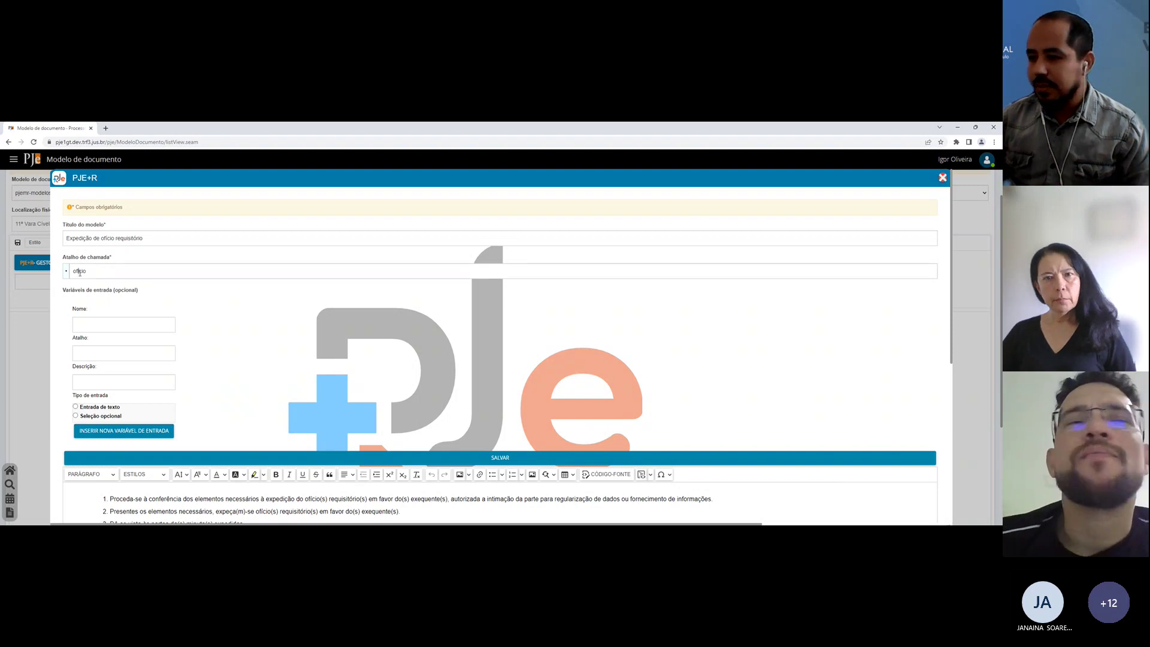
{"action": "left_click", "coordinate": [155, 268]}
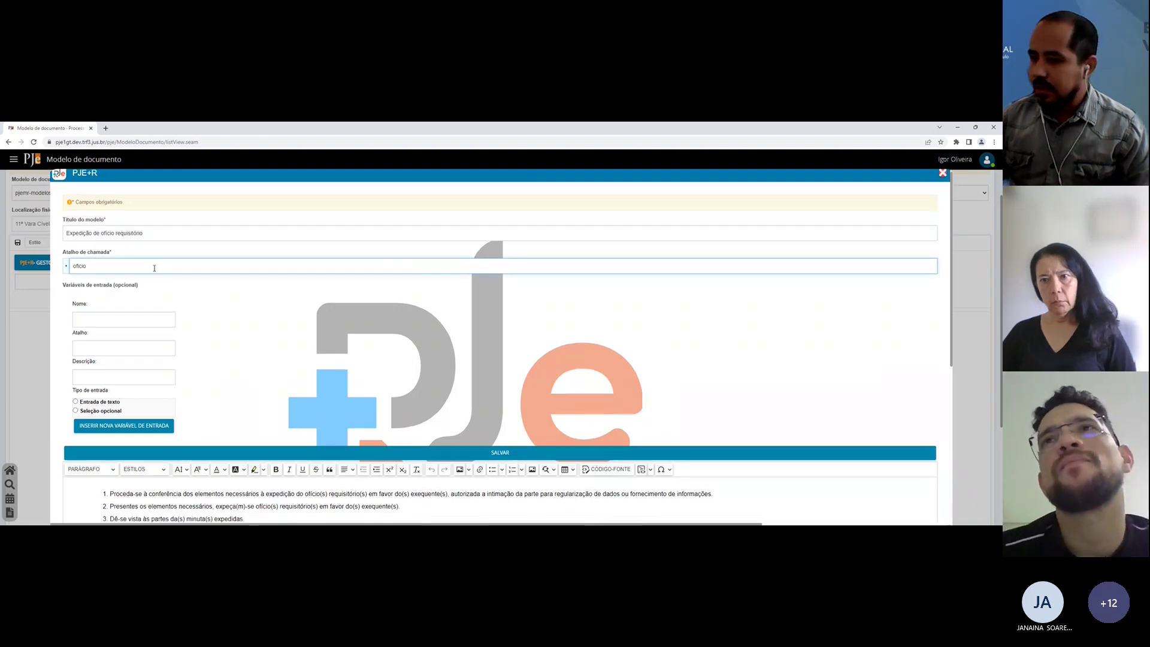
{"action": "scroll", "coordinate": [155, 272], "scroll_direction": "down", "scroll_amount": 1}
{"action": "scroll", "coordinate": [360, 389], "scroll_direction": "down", "scroll_amount": 2}
{"action": "left_click", "coordinate": [307, 454]}
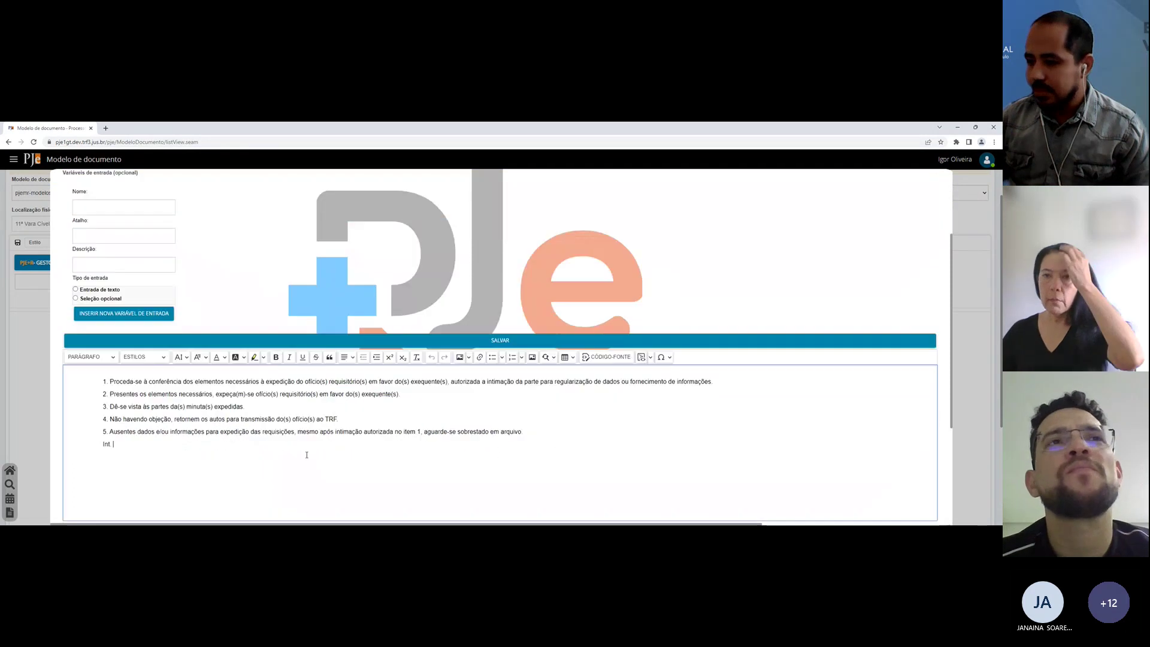
{"action": "left_click", "coordinate": [291, 341]}
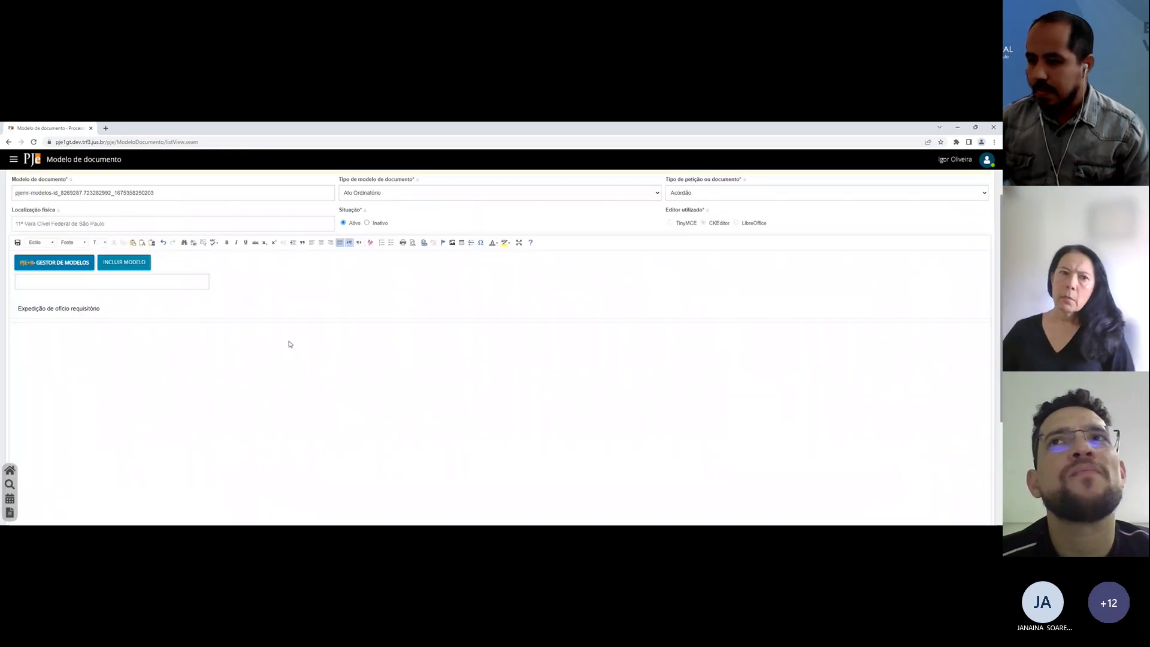
Step: Save the source document model and duplicate the page into a second tab
{"action": "left_click", "coordinate": [17, 243]}
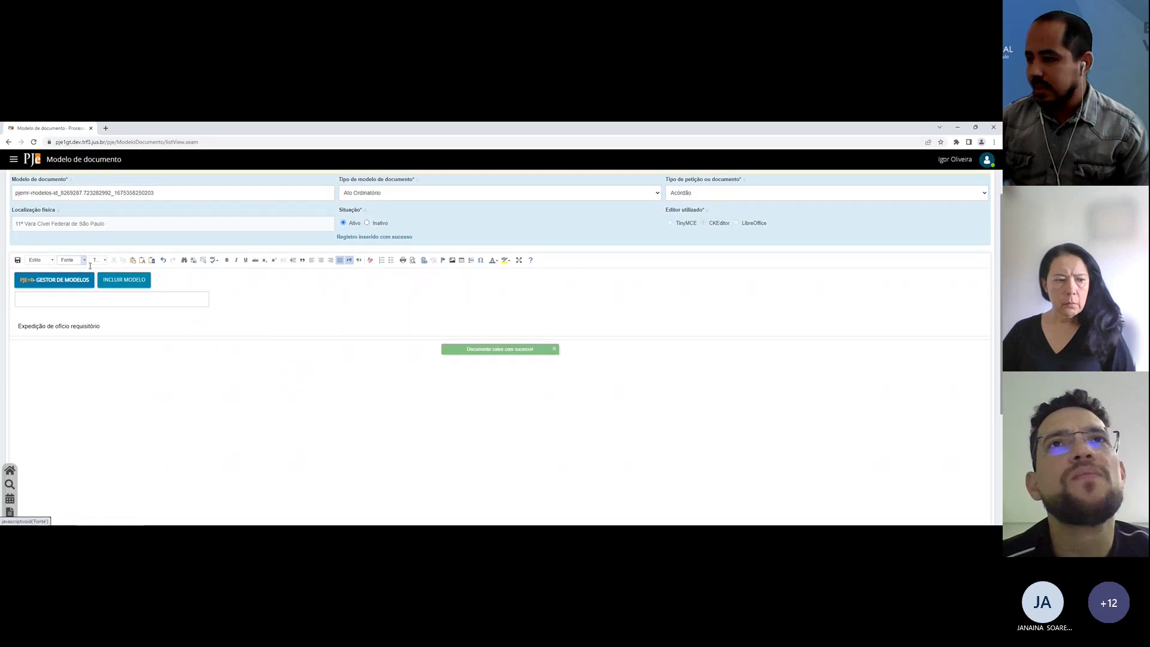
{"action": "right_click", "coordinate": [9, 126]}
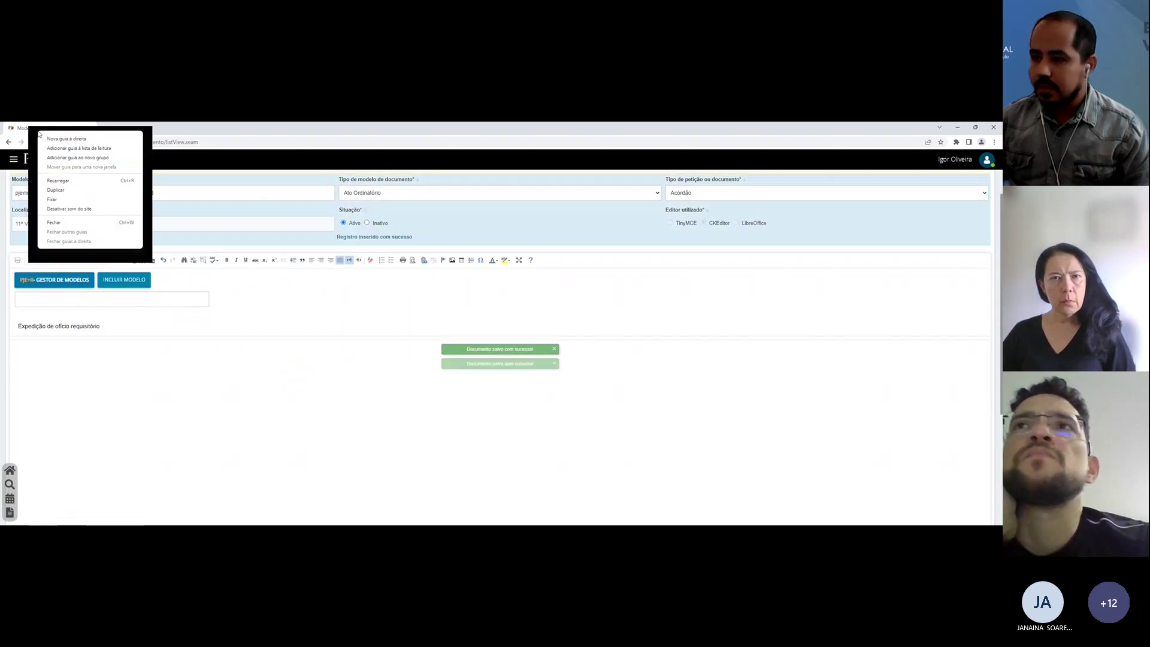
{"action": "left_click", "coordinate": [69, 180]}
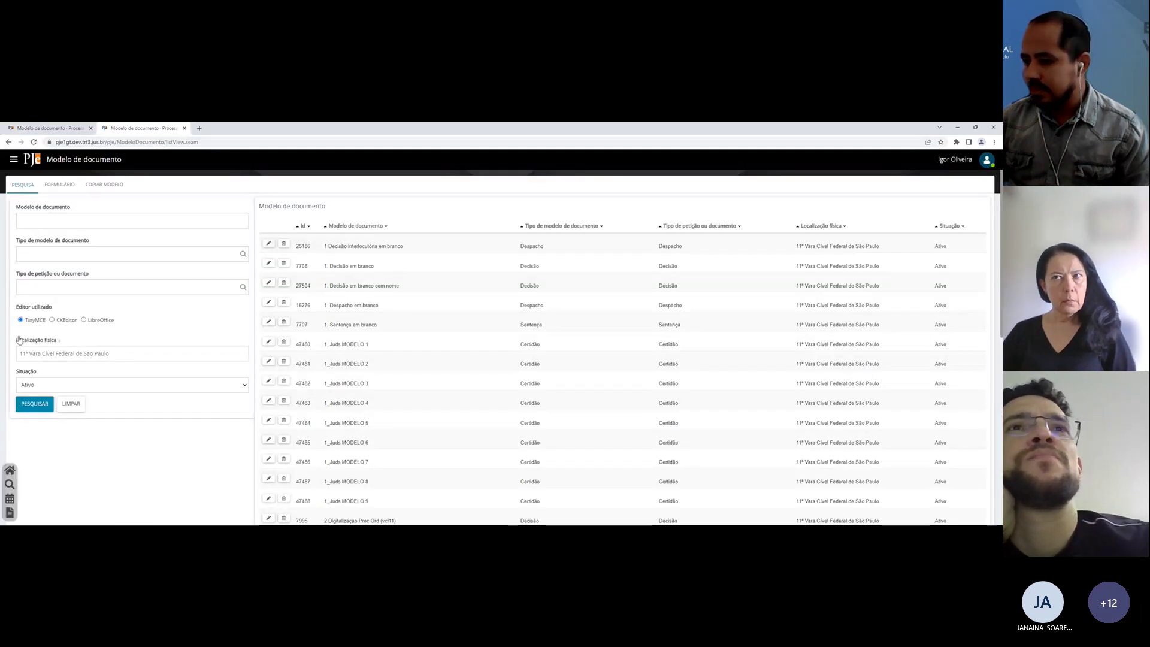
Step: Open the first process's decision draft from the Conclusos - Minutar Decisão list
{"action": "left_click", "coordinate": [10, 470]}
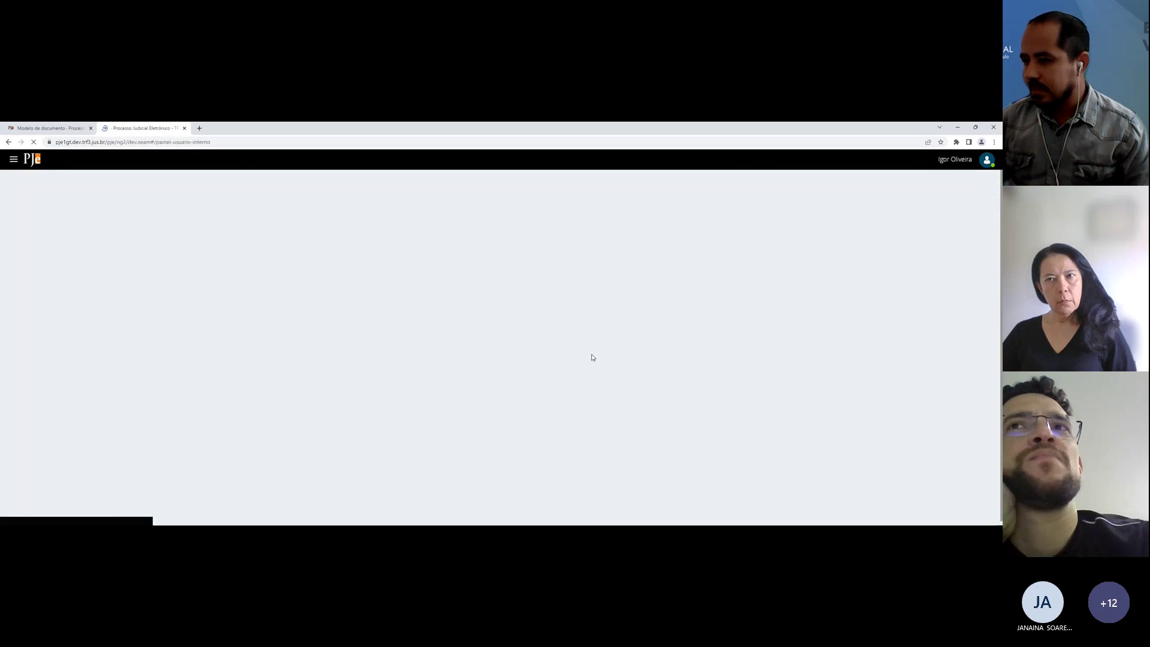
{"action": "left_click", "coordinate": [752, 326]}
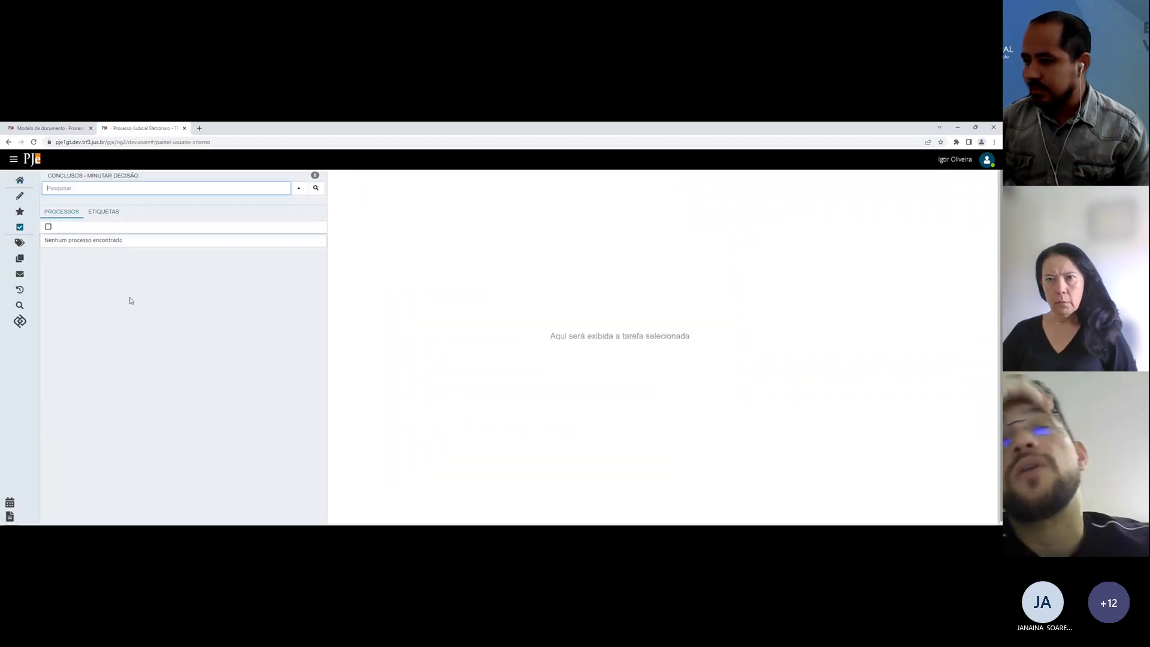
{"action": "left_click", "coordinate": [99, 264]}
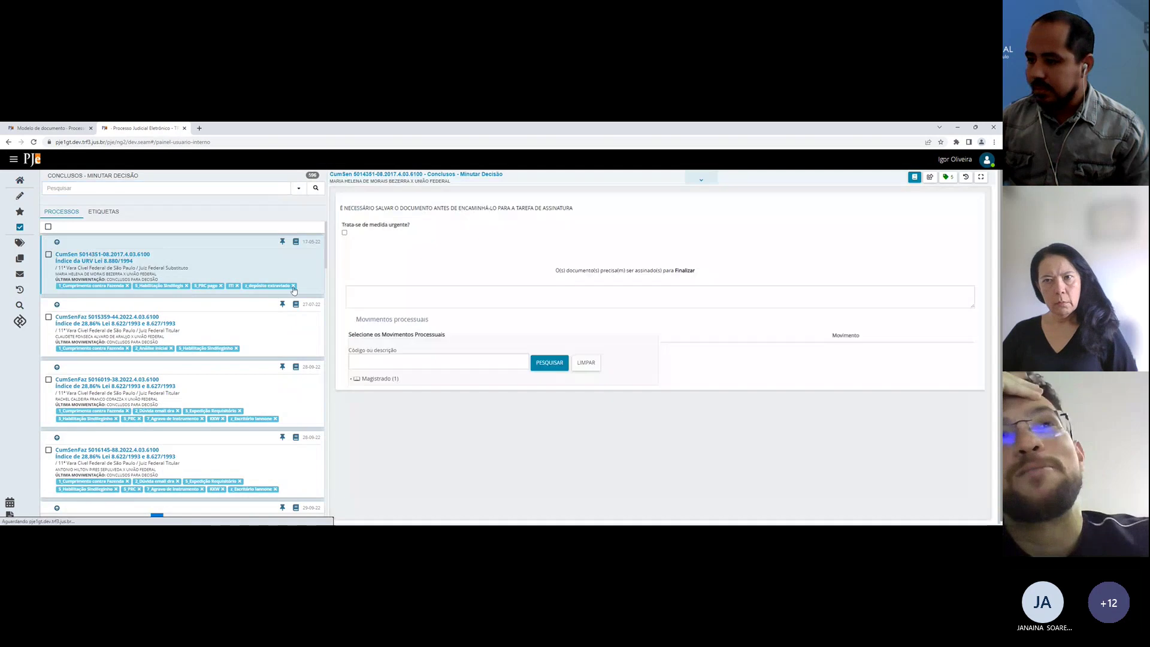
Step: Synchronise the saved PJe+R models and open the model search from an empty draft line
{"action": "scroll", "coordinate": [442, 272], "scroll_direction": "down", "scroll_amount": 1}
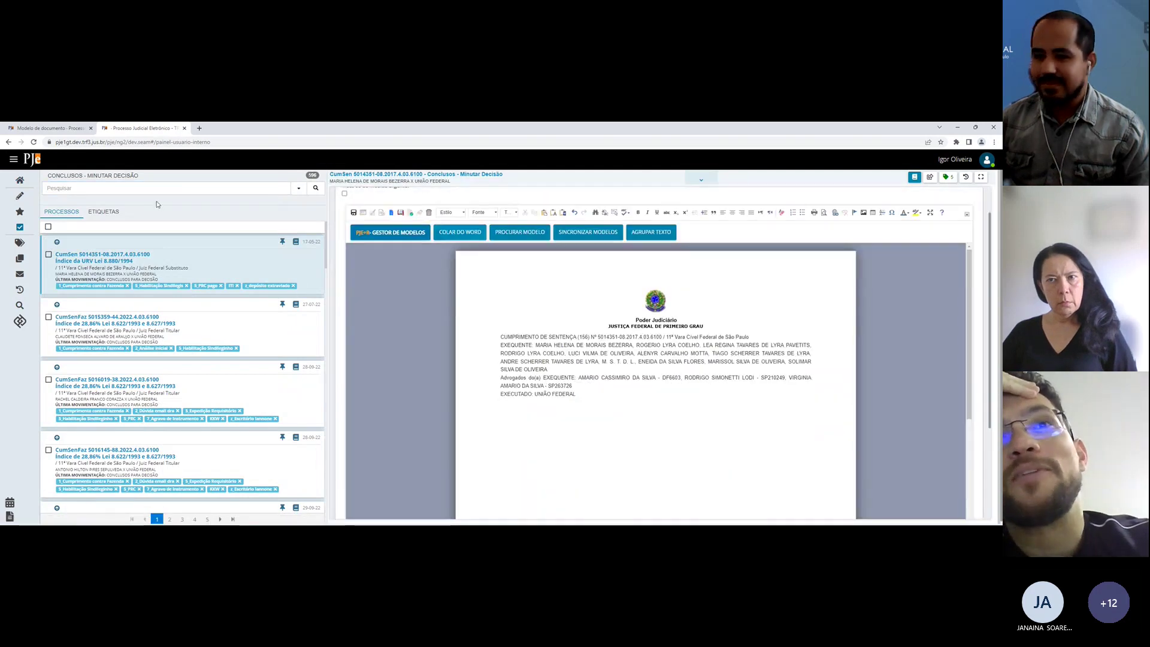
{"action": "scroll", "coordinate": [479, 302], "scroll_direction": "down", "scroll_amount": 1}
{"action": "left_click", "coordinate": [595, 401]}
{"action": "scroll", "coordinate": [579, 391], "scroll_direction": "down", "scroll_amount": 1}
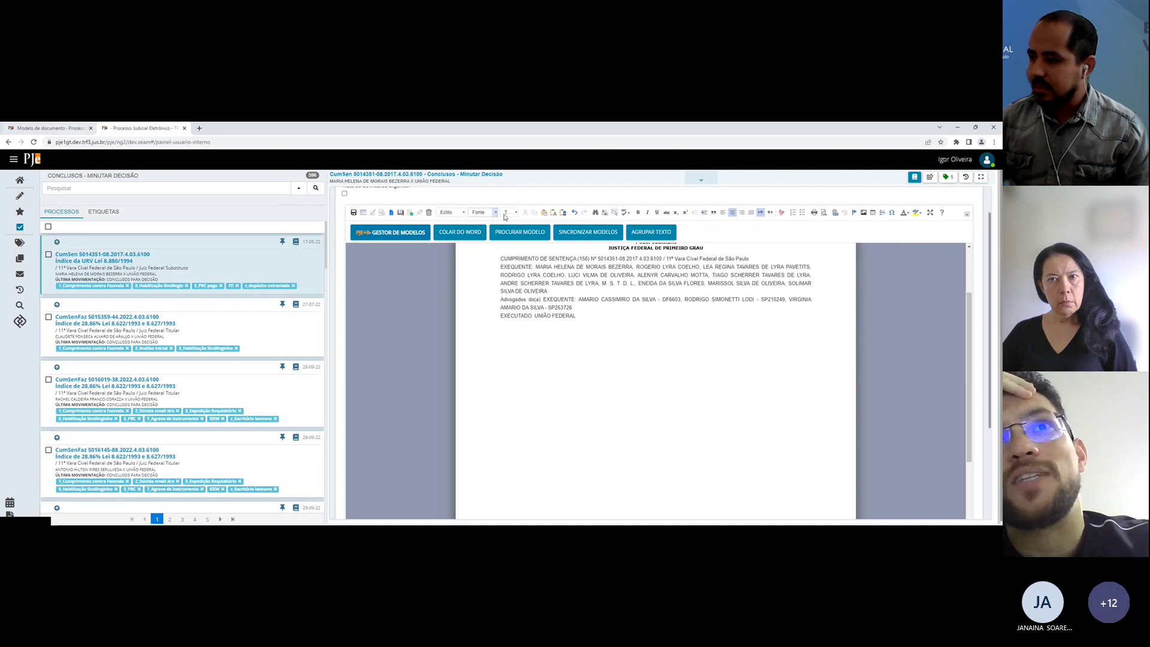
{"action": "left_click", "coordinate": [589, 231]}
{"action": "left_click", "coordinate": [638, 376]}
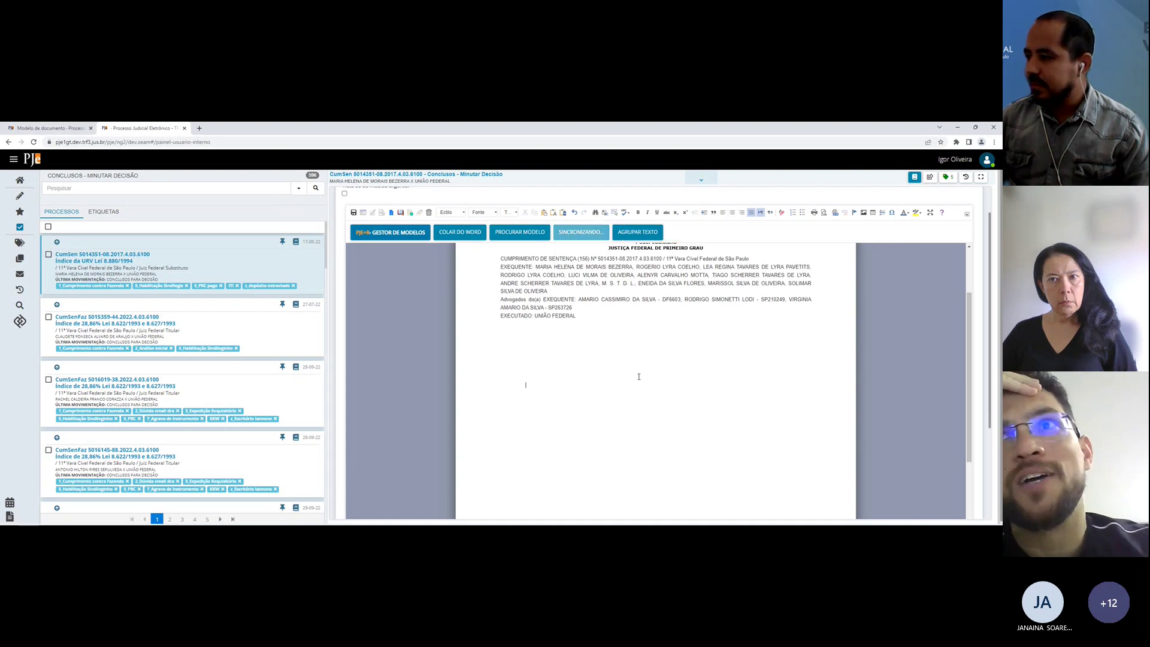
{"action": "left_click", "coordinate": [510, 237]}
{"action": "left_click", "coordinate": [473, 262]}
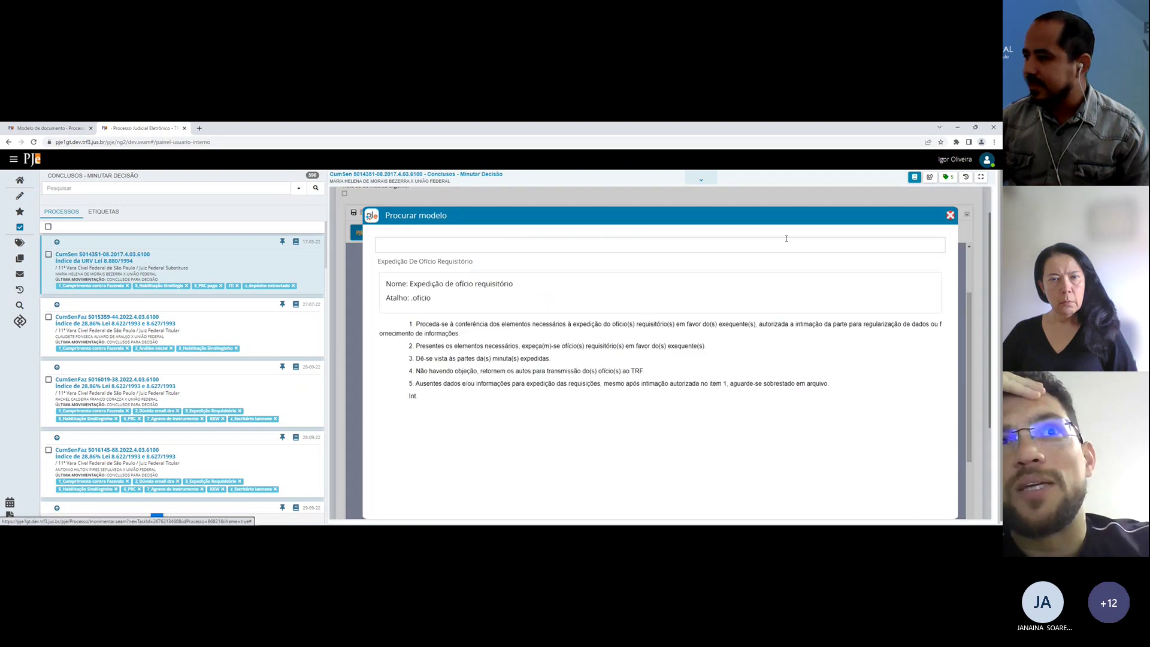
{"action": "left_click", "coordinate": [950, 215]}
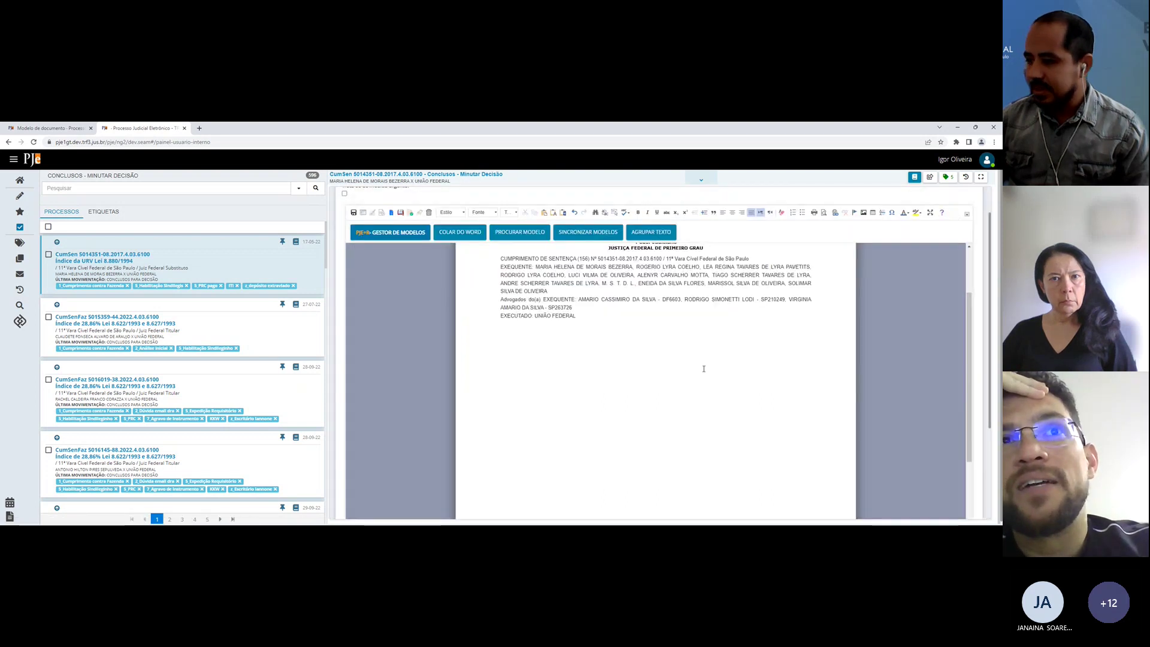
{"action": "left_click", "coordinate": [526, 236]}
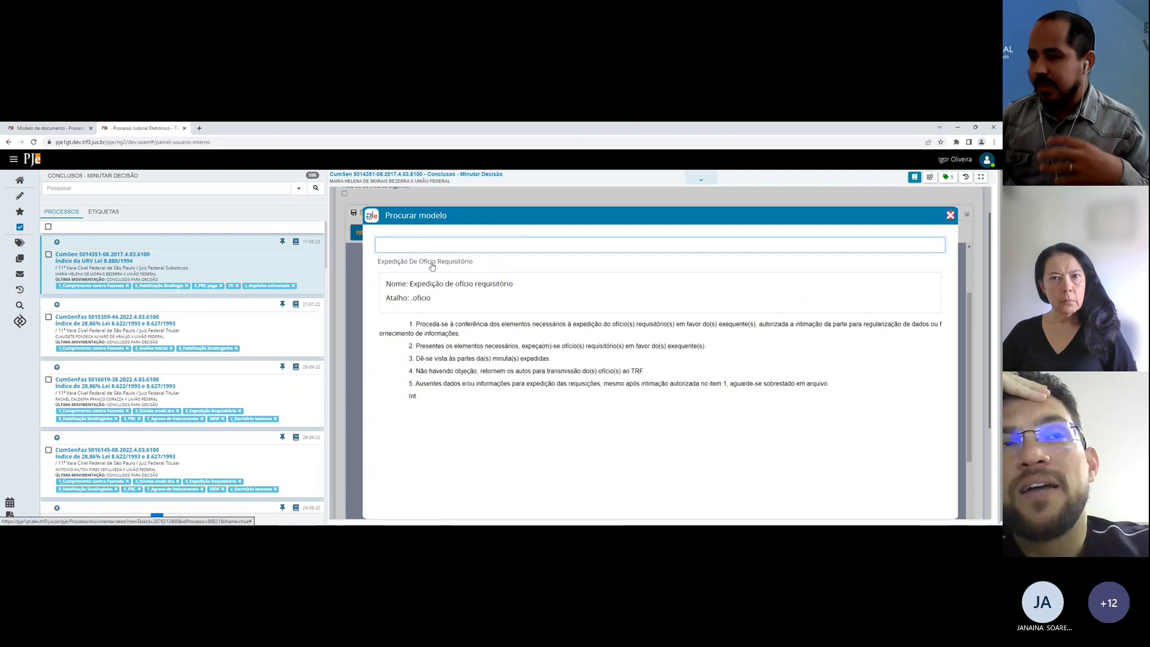
{"action": "left_click", "coordinate": [423, 296]}
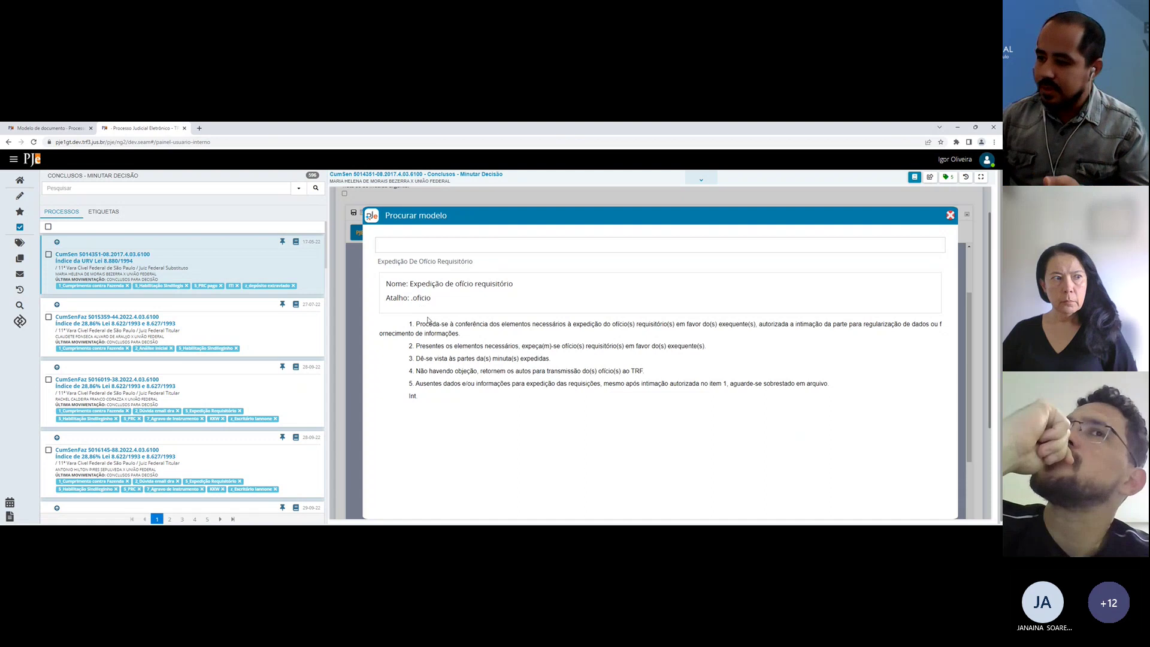
{"action": "left_click_drag", "start_coordinate": [396, 298], "coordinate": [433, 304]}
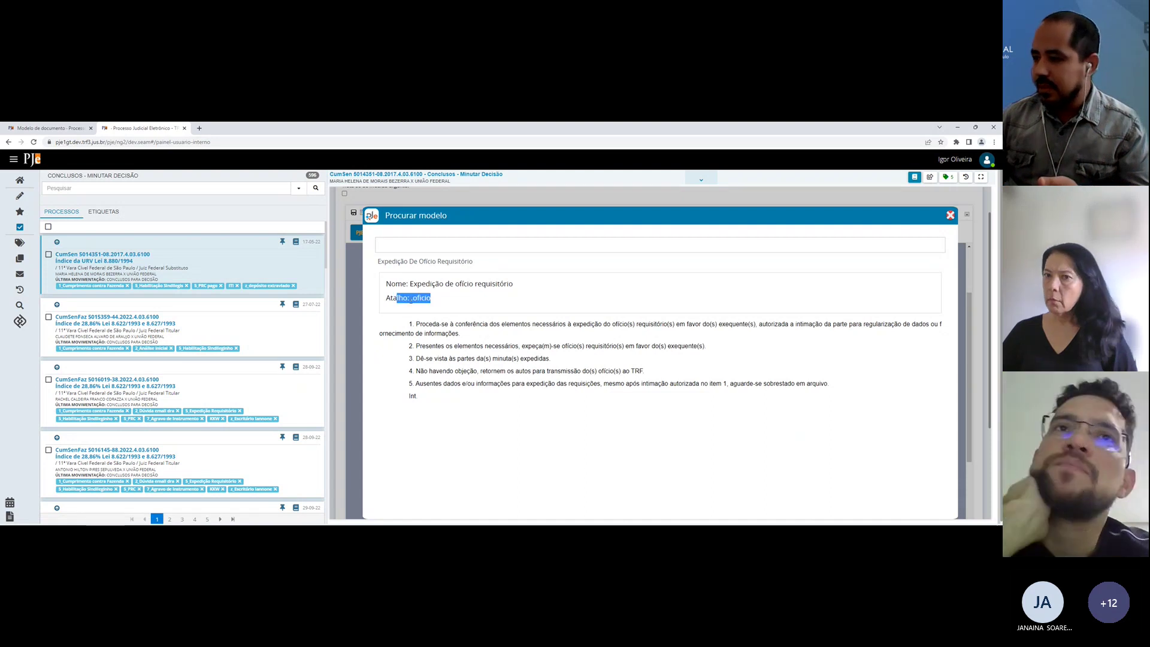
{"action": "triple_click", "coordinate": [433, 305]}
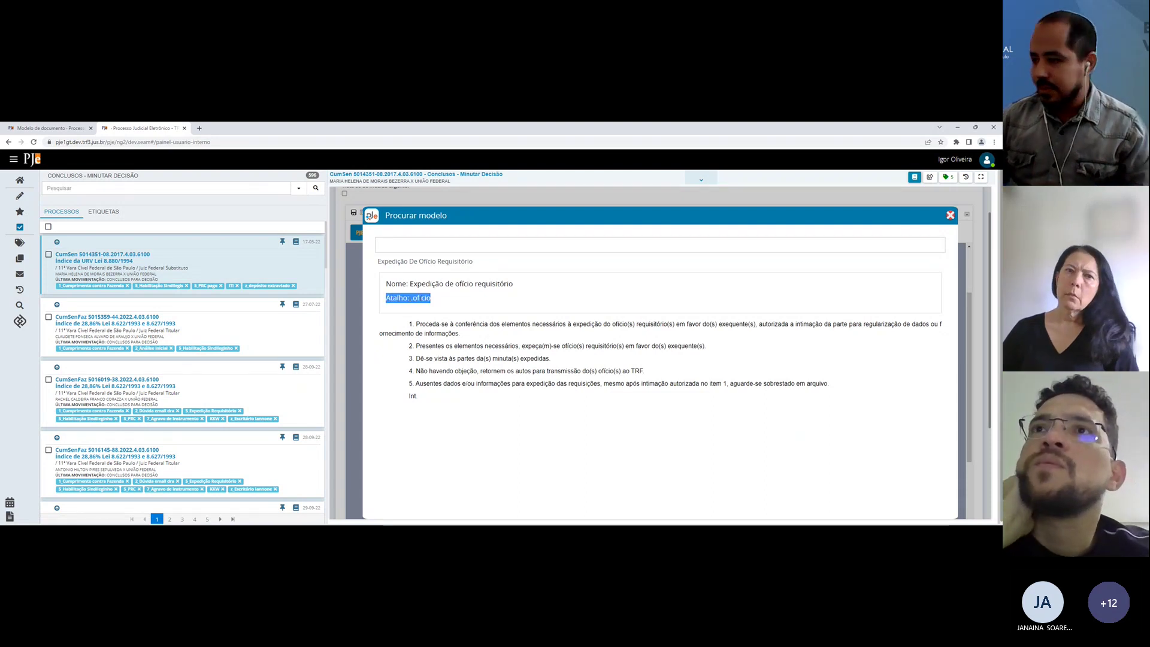
{"action": "left_click", "coordinate": [437, 303]}
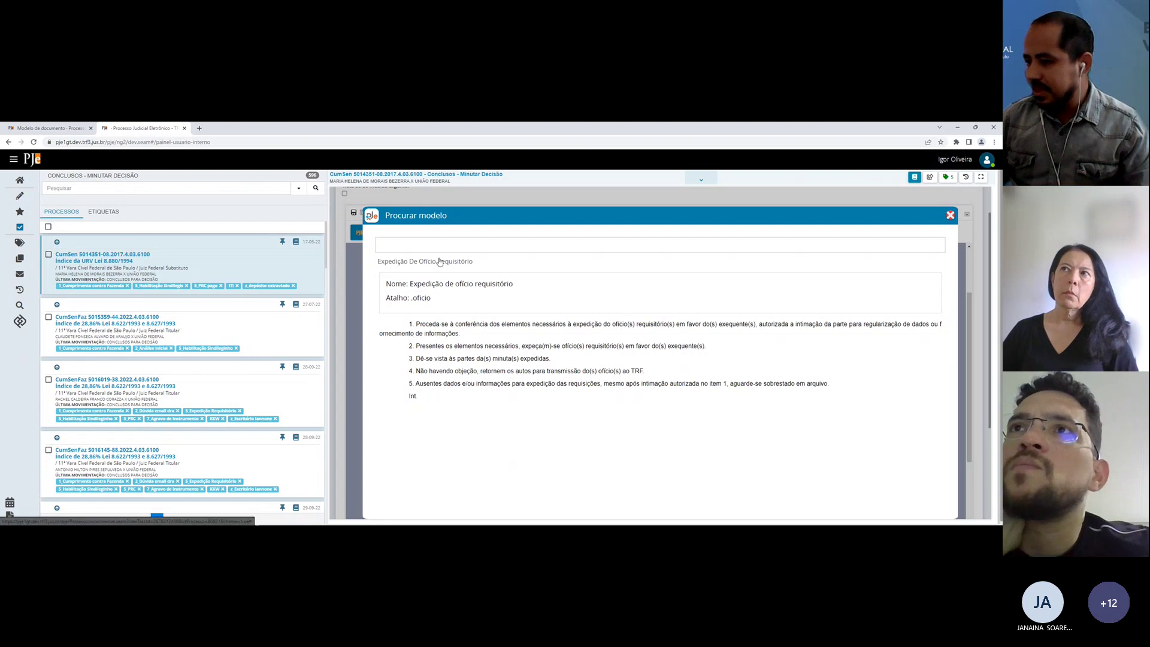
{"action": "double_click", "coordinate": [440, 261]}
{"action": "left_click_drag", "start_coordinate": [523, 366], "coordinate": [647, 488]}
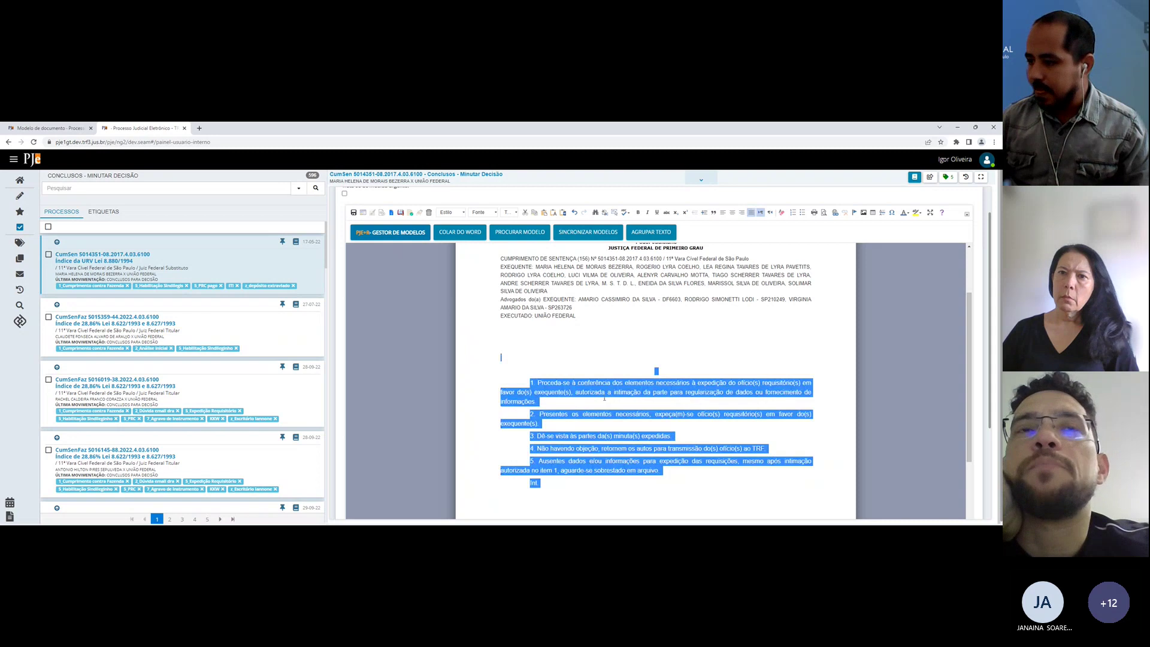
{"action": "scroll", "coordinate": [604, 398], "scroll_direction": "down", "scroll_amount": 1}
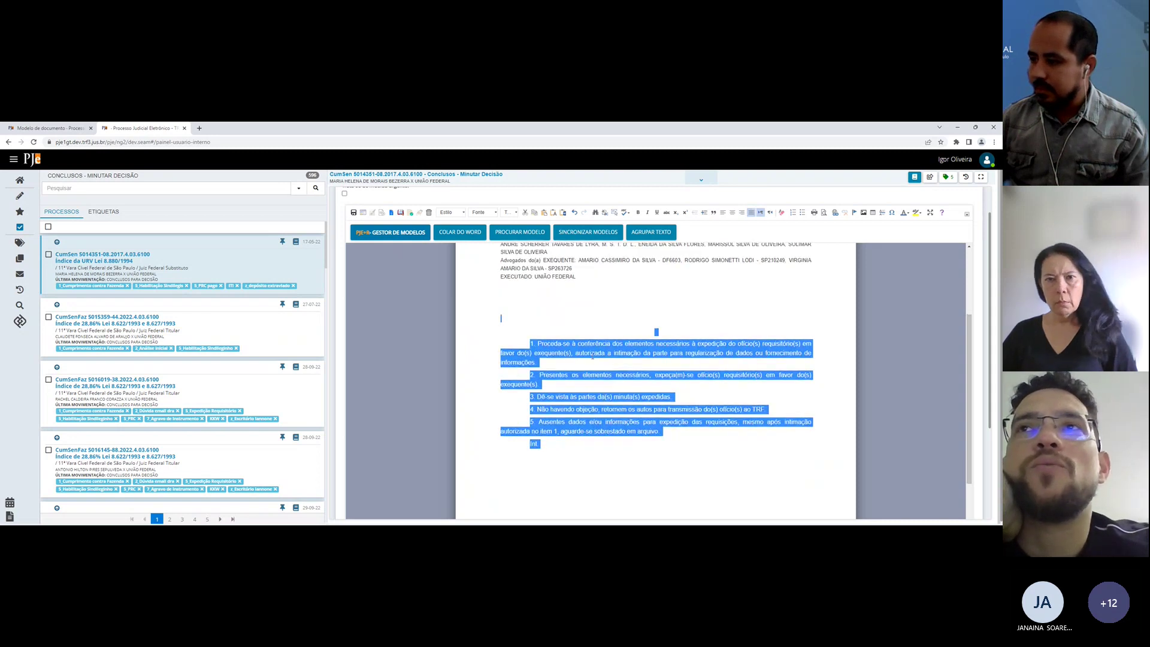
{"action": "key", "text": "Delete"}
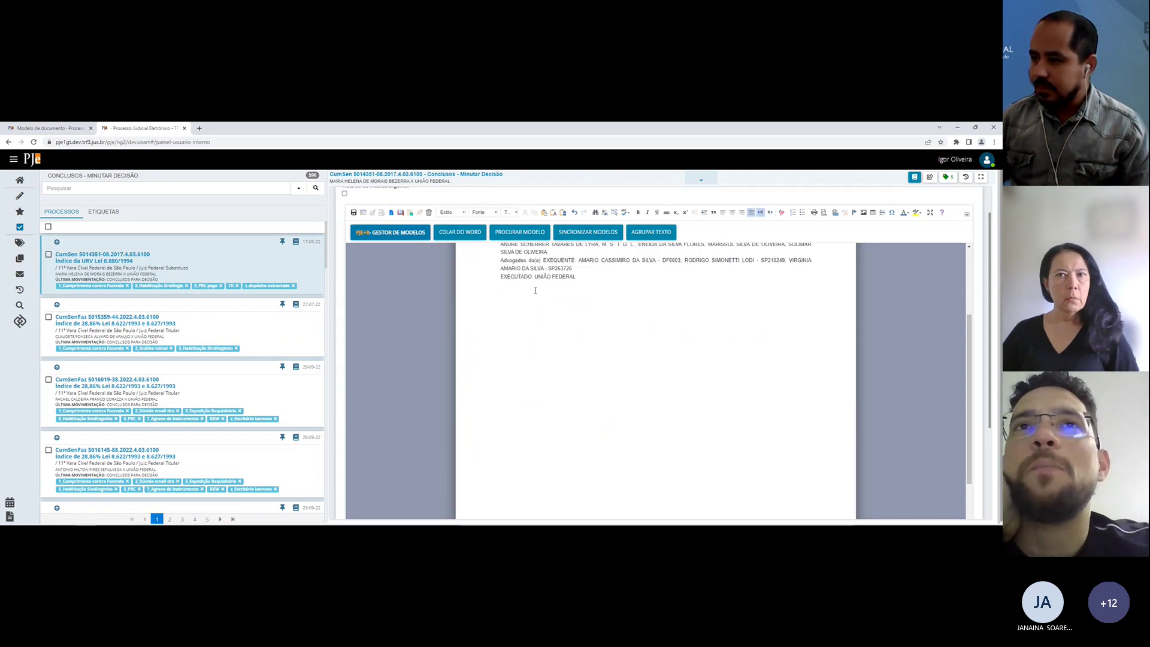
Step: Expand .oficio in the draft, delete the inserted text, and return to the Modelo de documento page
{"action": "left_click", "coordinate": [534, 325]}
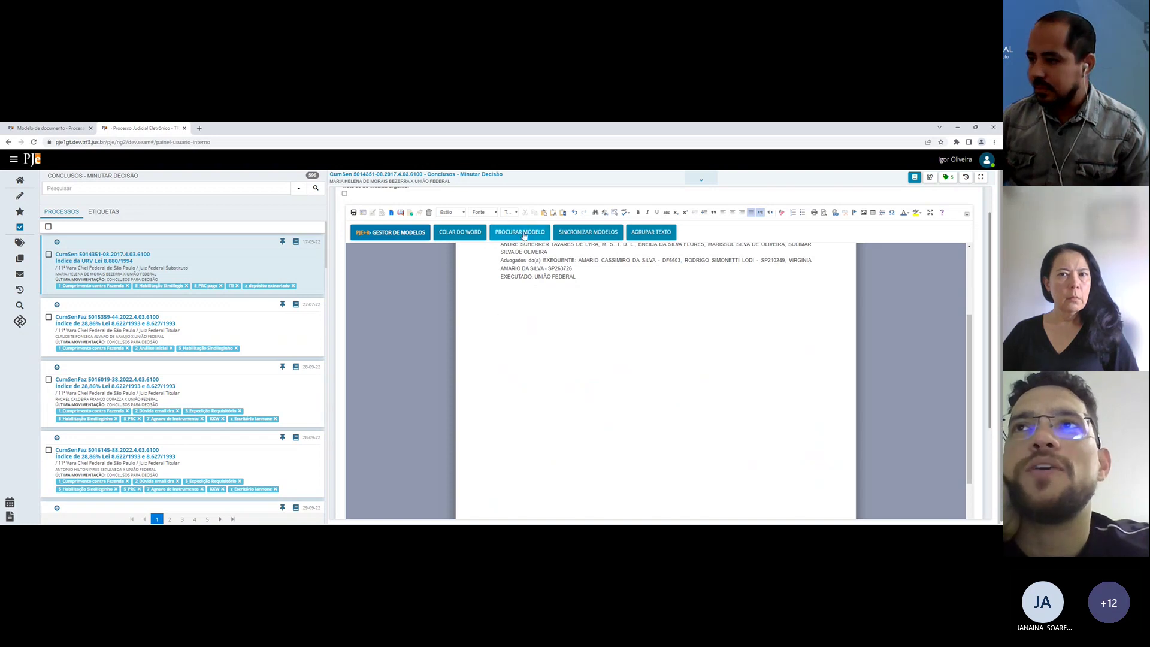
{"action": "type", "text": ".of"}
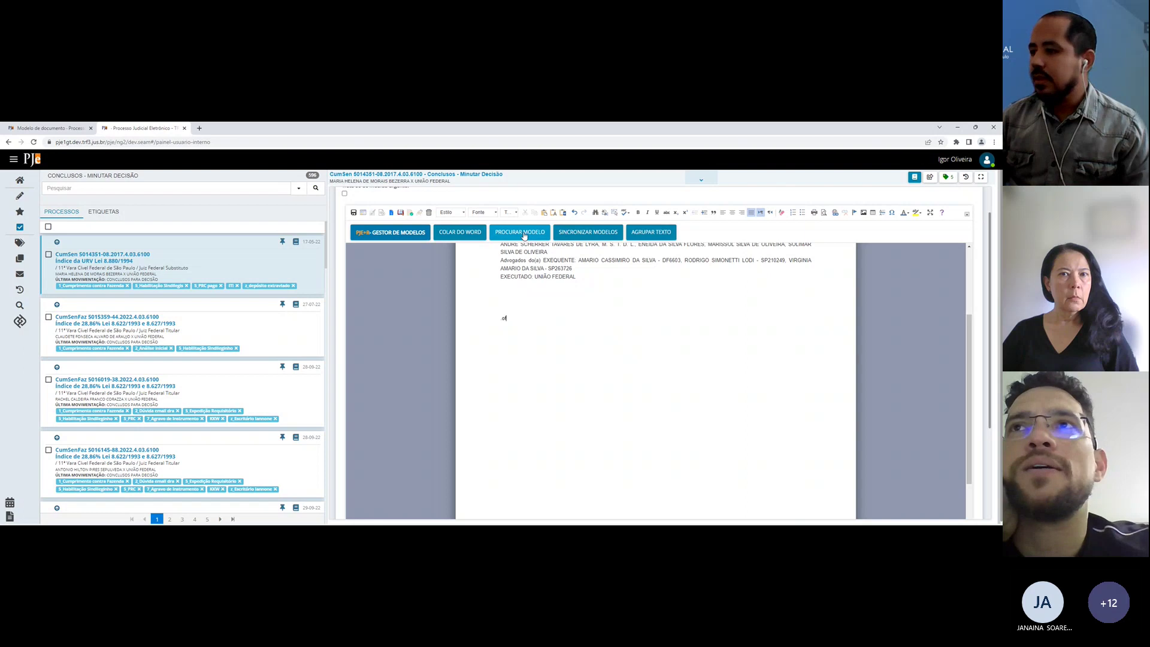
{"action": "type", "text": "icio"}
{"action": "key", "text": "space"}
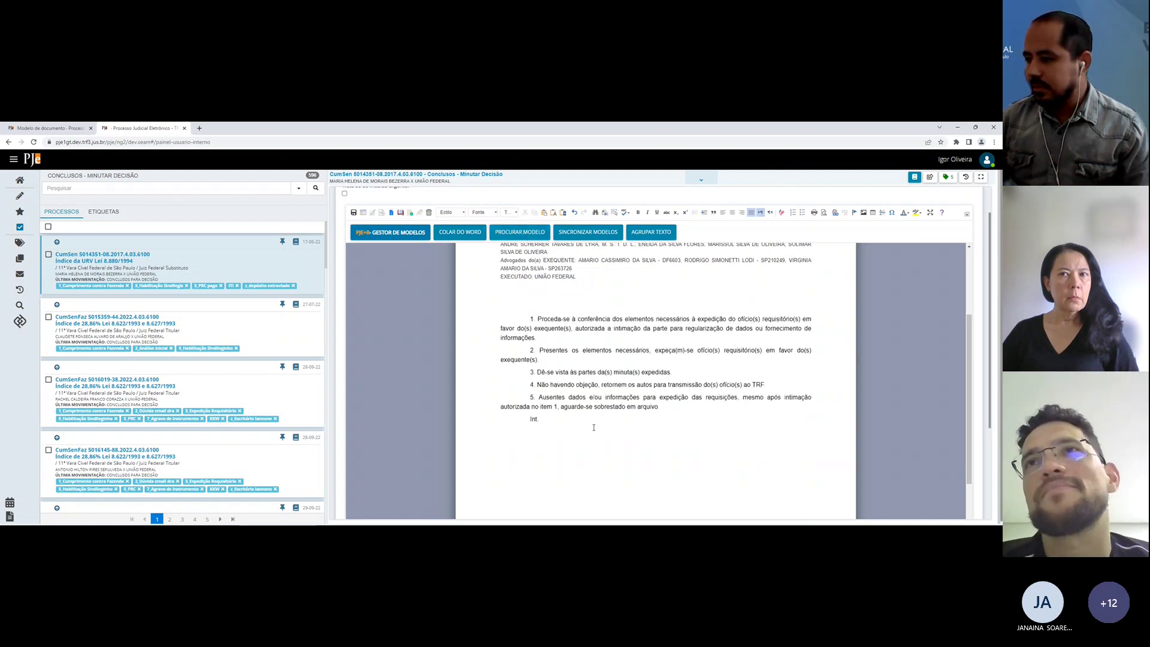
{"action": "left_click", "coordinate": [591, 424], "text": "shift"}
{"action": "key", "text": "Delete"}
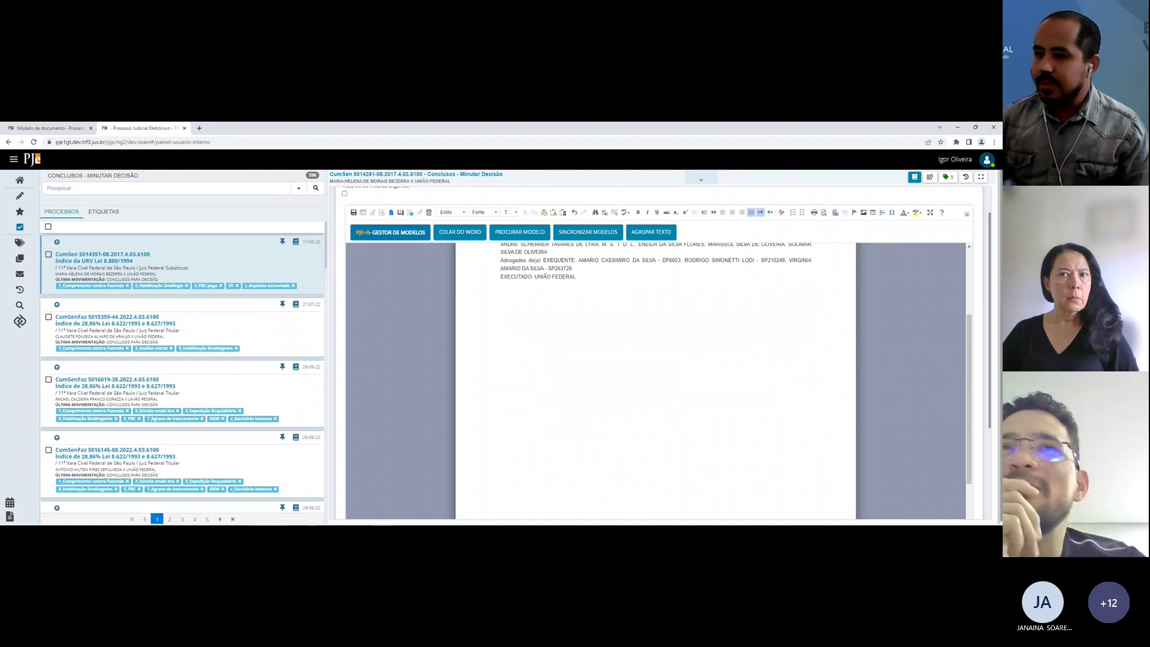
{"action": "key", "text": "ctrl+Page_Up"}
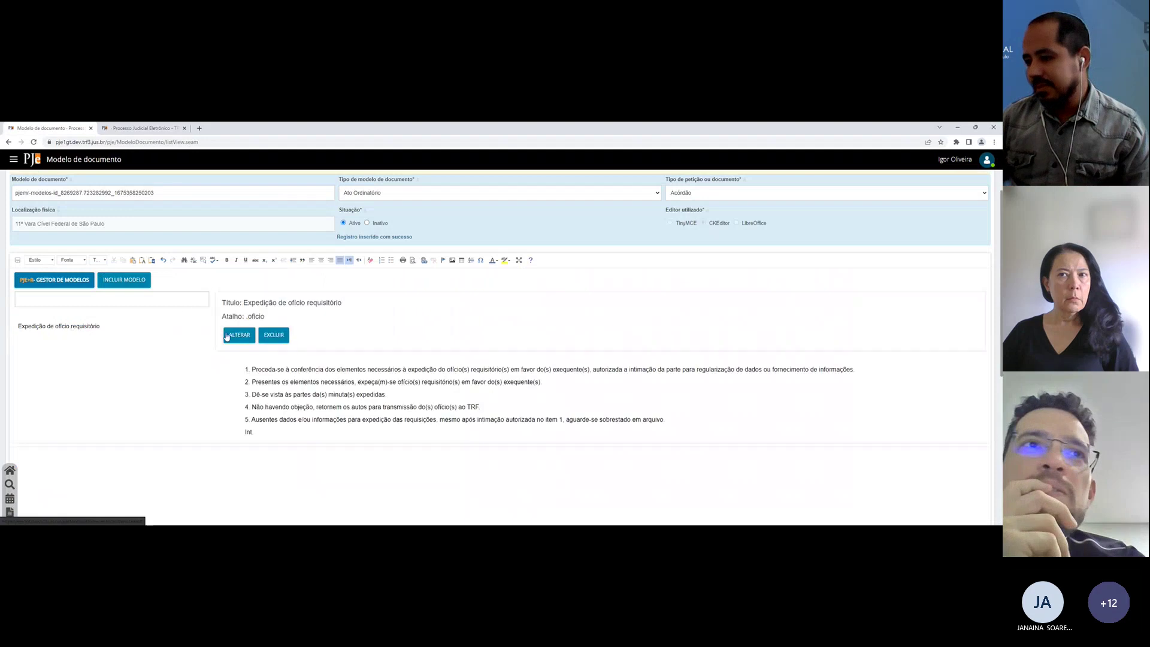
Step: Change the Expedição de ofício requisitório model's shortcut from oficio to tp01, save it, and return to the draft
{"action": "left_click", "coordinate": [227, 337]}
{"action": "left_click", "coordinate": [121, 269]}
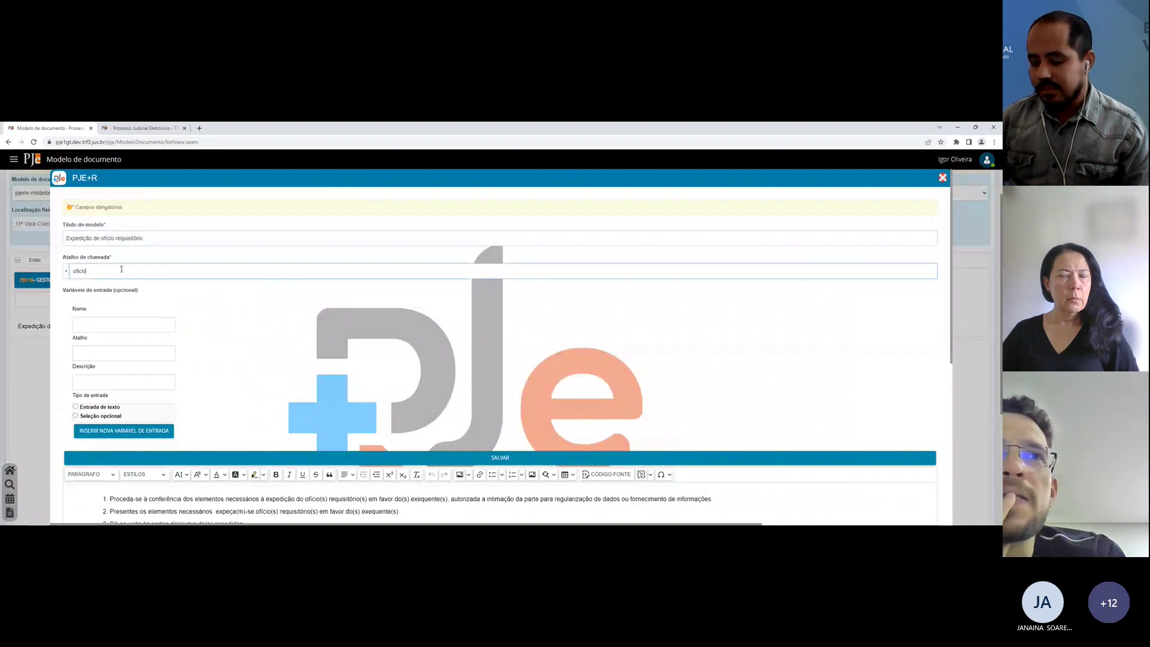
{"action": "double_click", "coordinate": [118, 270]}
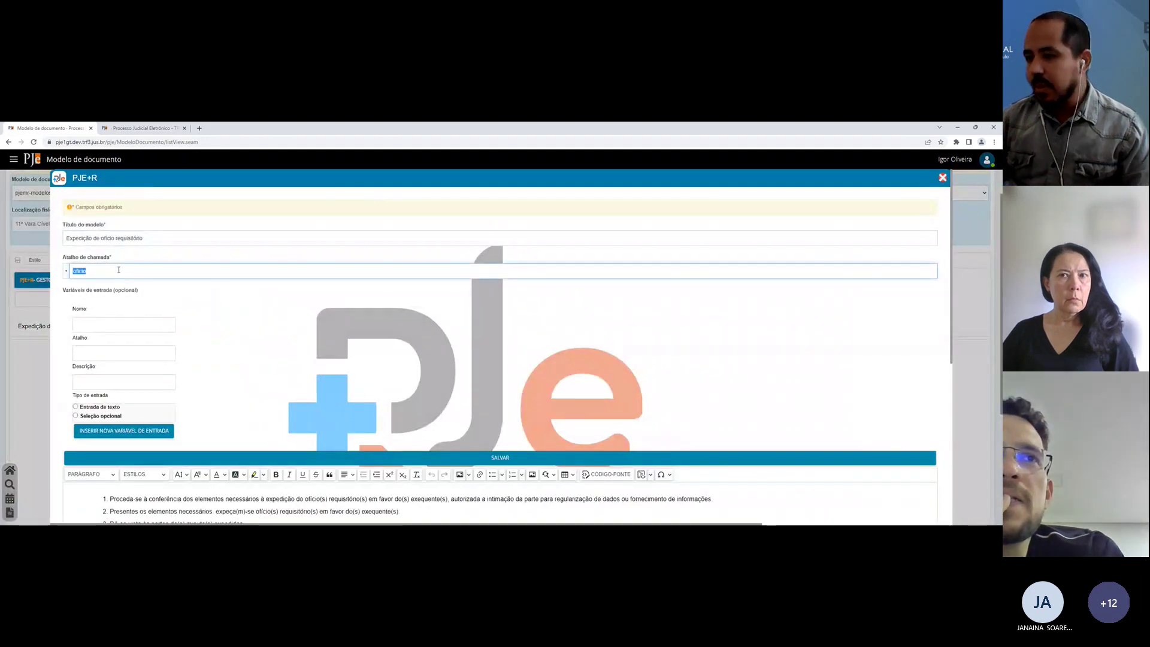
{"action": "type", "text": "tp01"}
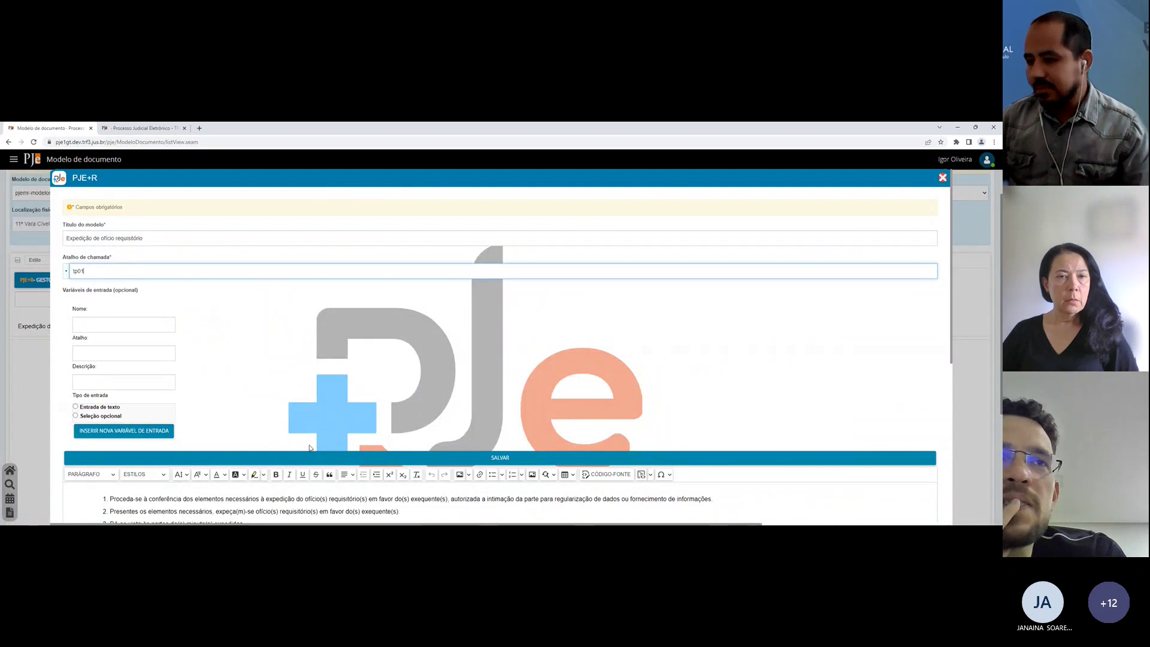
{"action": "key", "text": "BackSpace"}
{"action": "key", "text": "BackSpace"}
{"action": "key", "text": "BackSpace"}
{"action": "key", "text": "BackSpace"}
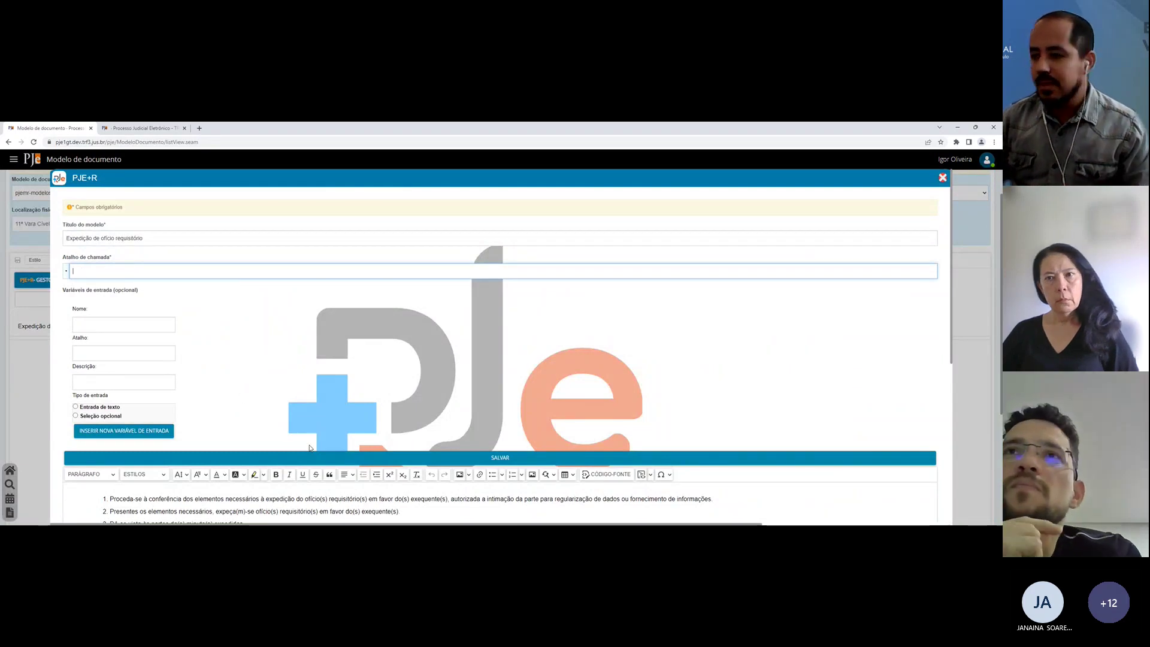
{"action": "type", "text": "tp01"}
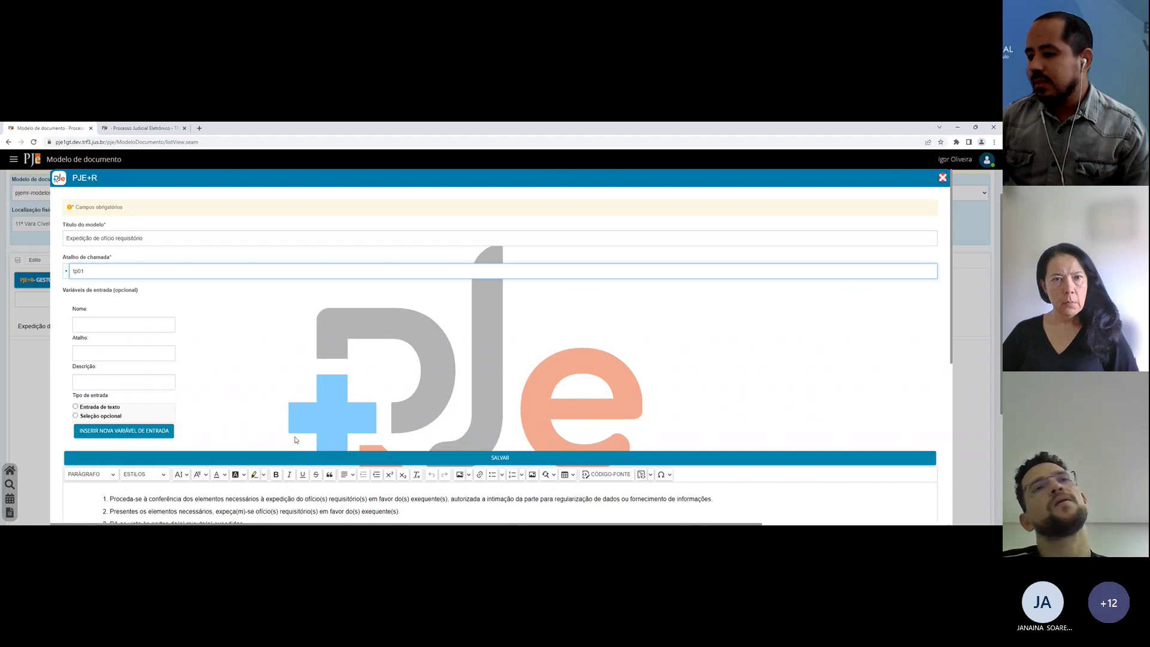
{"action": "left_click", "coordinate": [321, 457]}
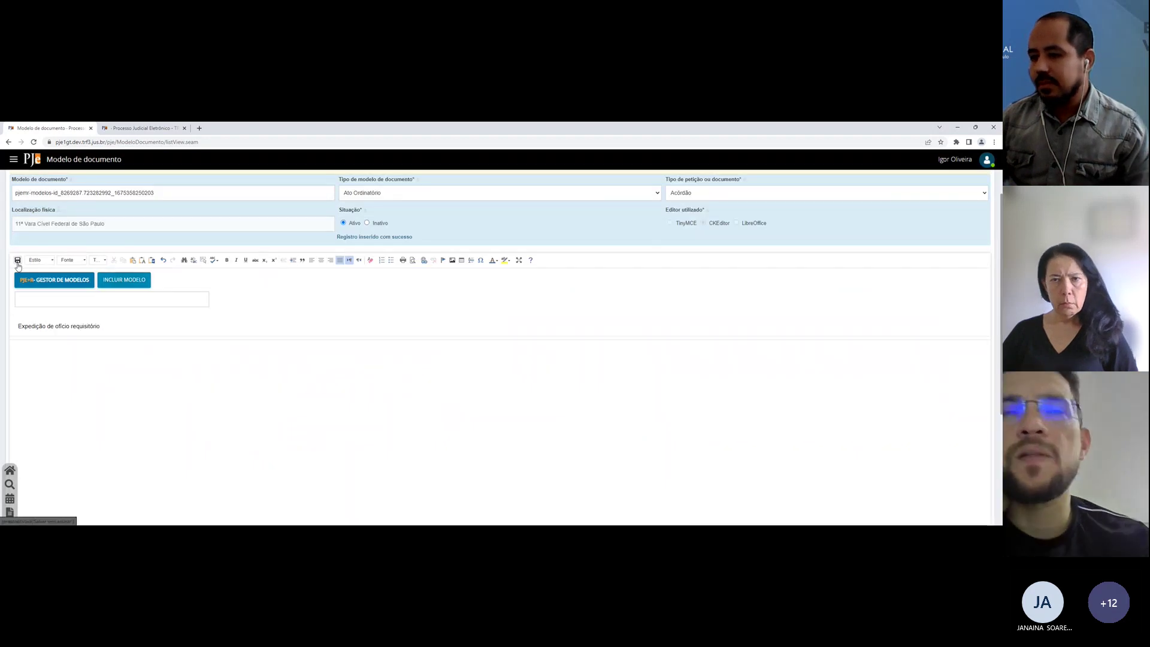
{"action": "left_click", "coordinate": [141, 128]}
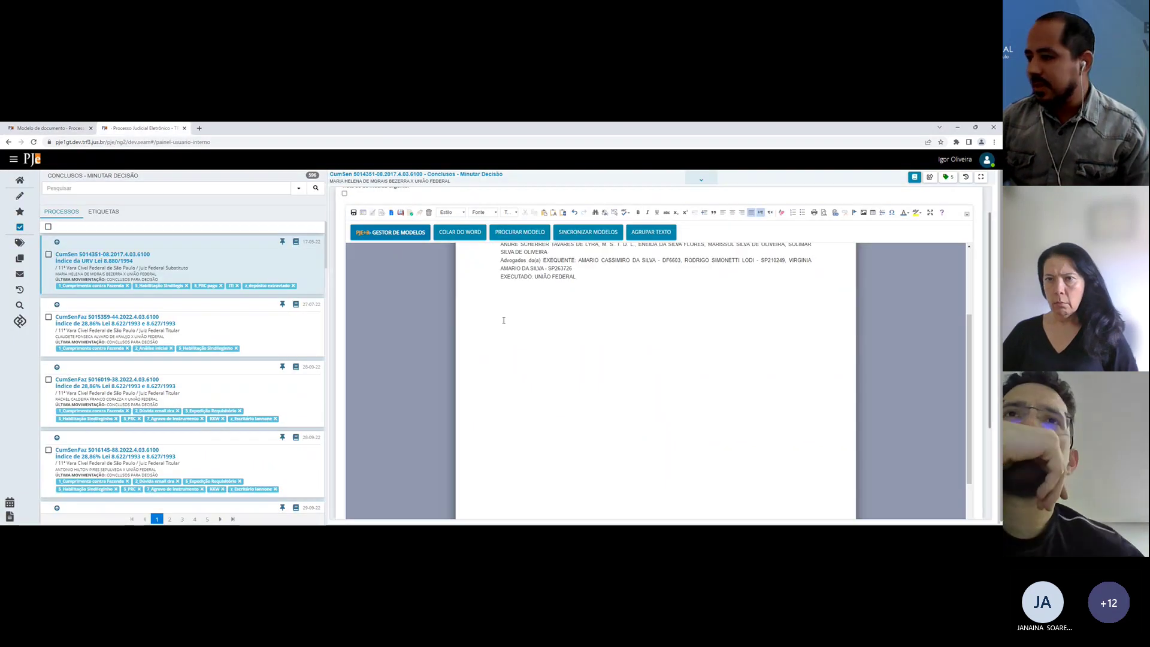
Step: Resynchronise the models and check the model search on the saved model page
{"action": "left_click", "coordinate": [565, 234]}
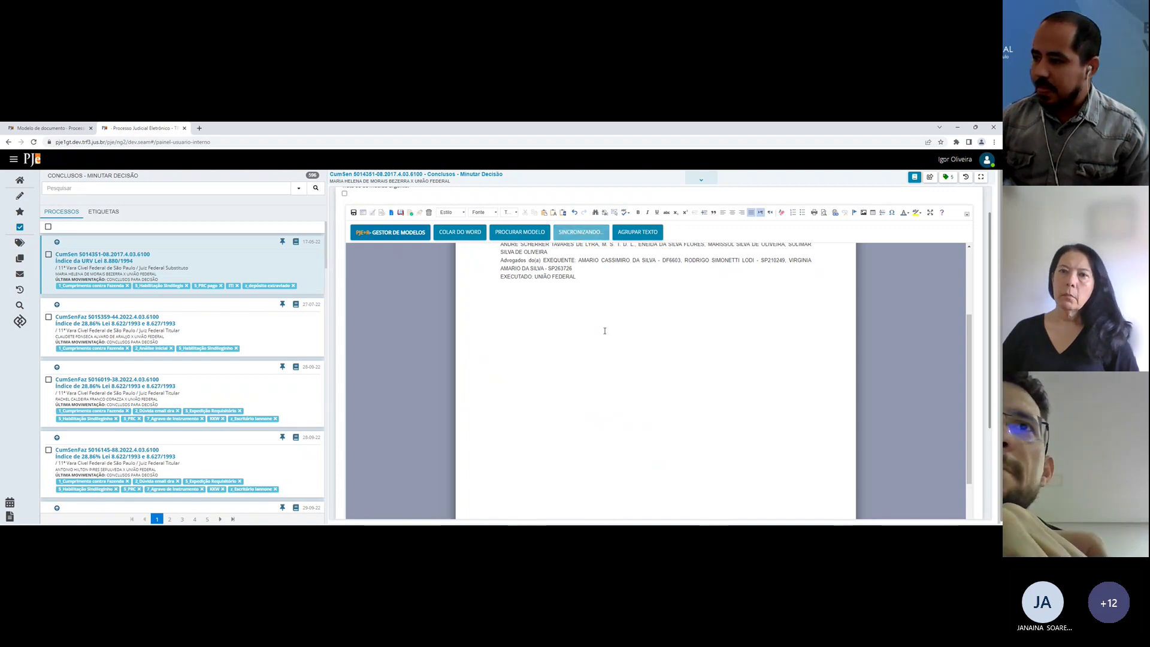
{"action": "left_click", "coordinate": [48, 128]}
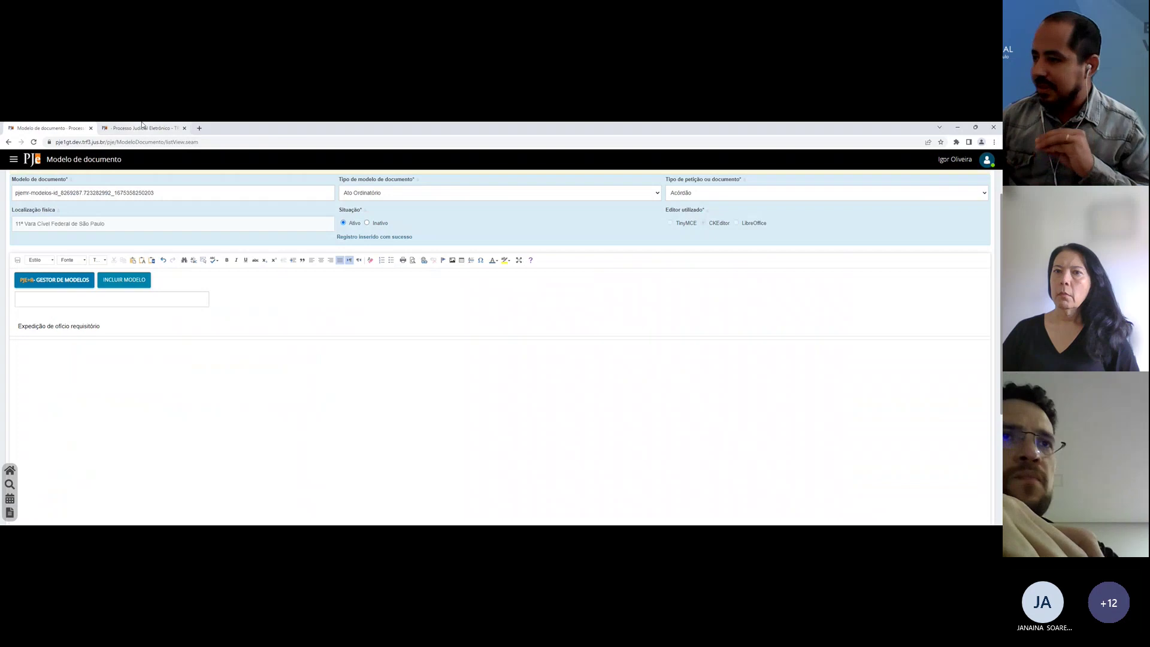
{"action": "left_click", "coordinate": [141, 128]}
{"action": "left_click", "coordinate": [63, 127]}
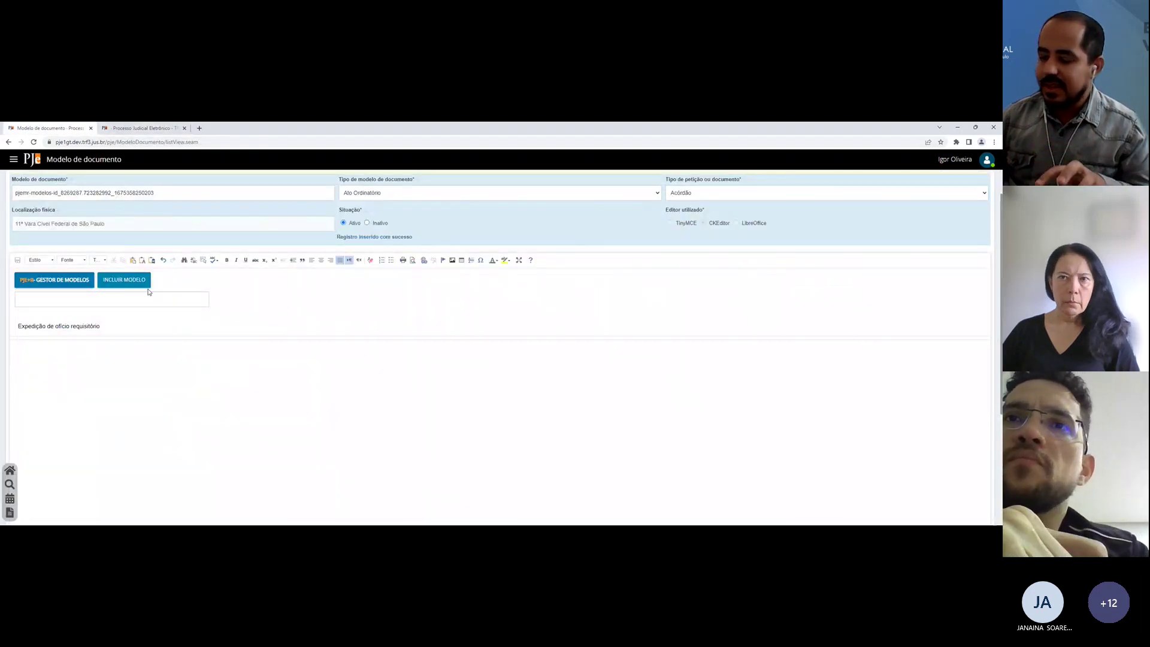
{"action": "left_click", "coordinate": [120, 298]}
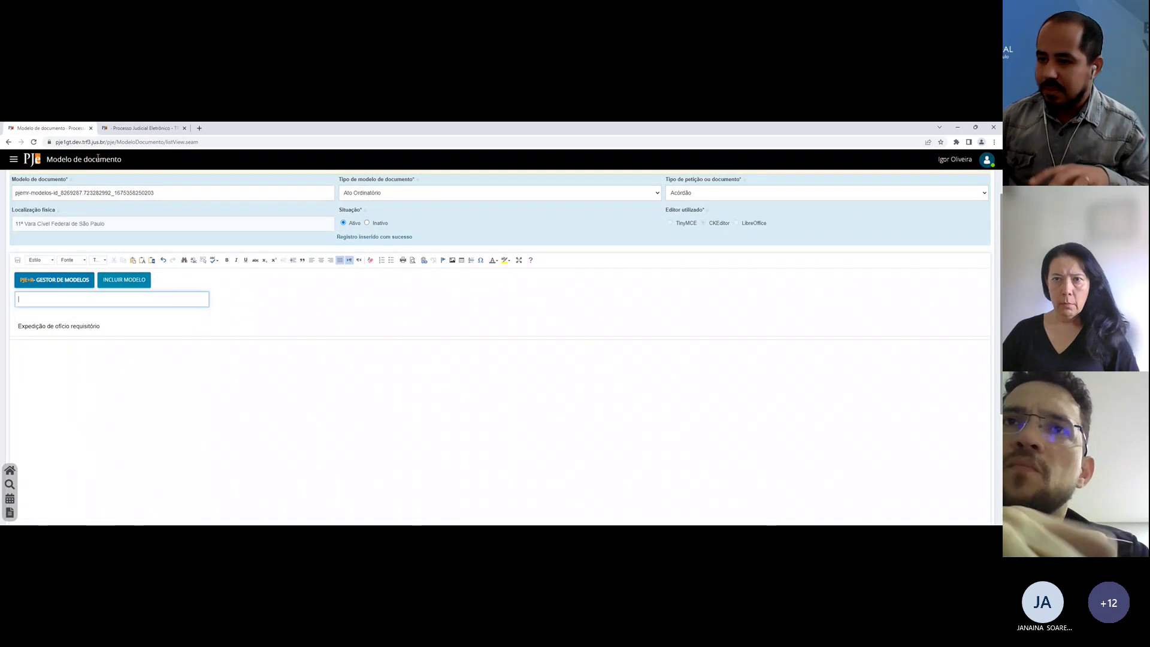
{"action": "left_click", "coordinate": [138, 126]}
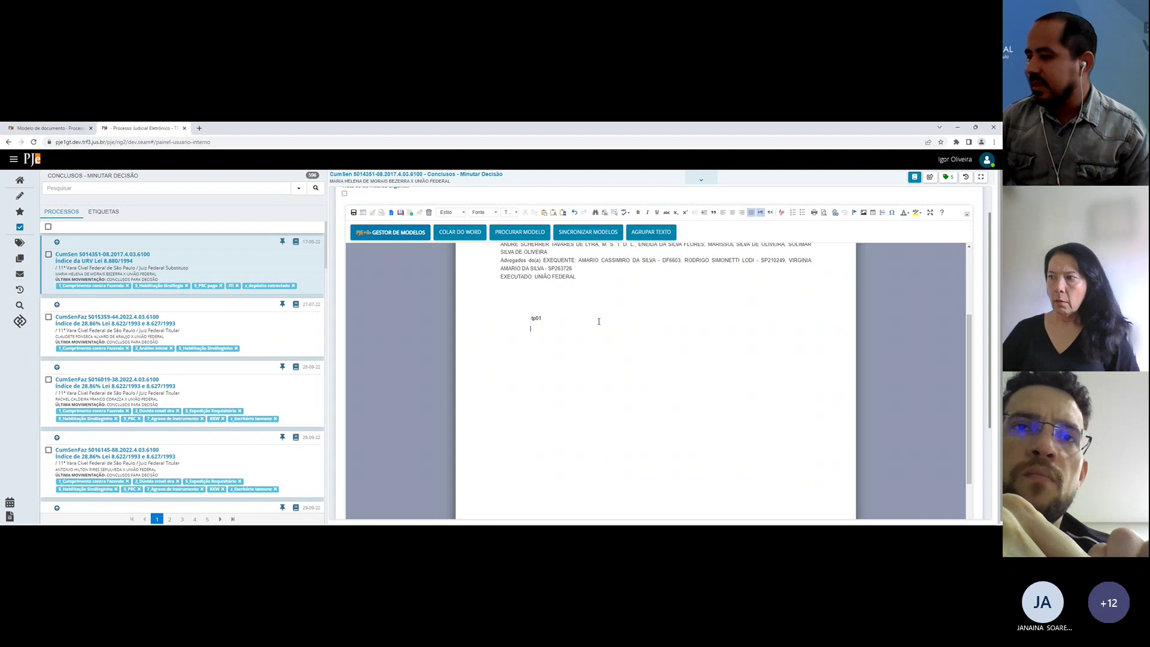
Step: Delete the inserted ofício paragraphs and preview the Expedição de ofício requisitório model
{"action": "left_click", "coordinate": [598, 429], "text": "shift"}
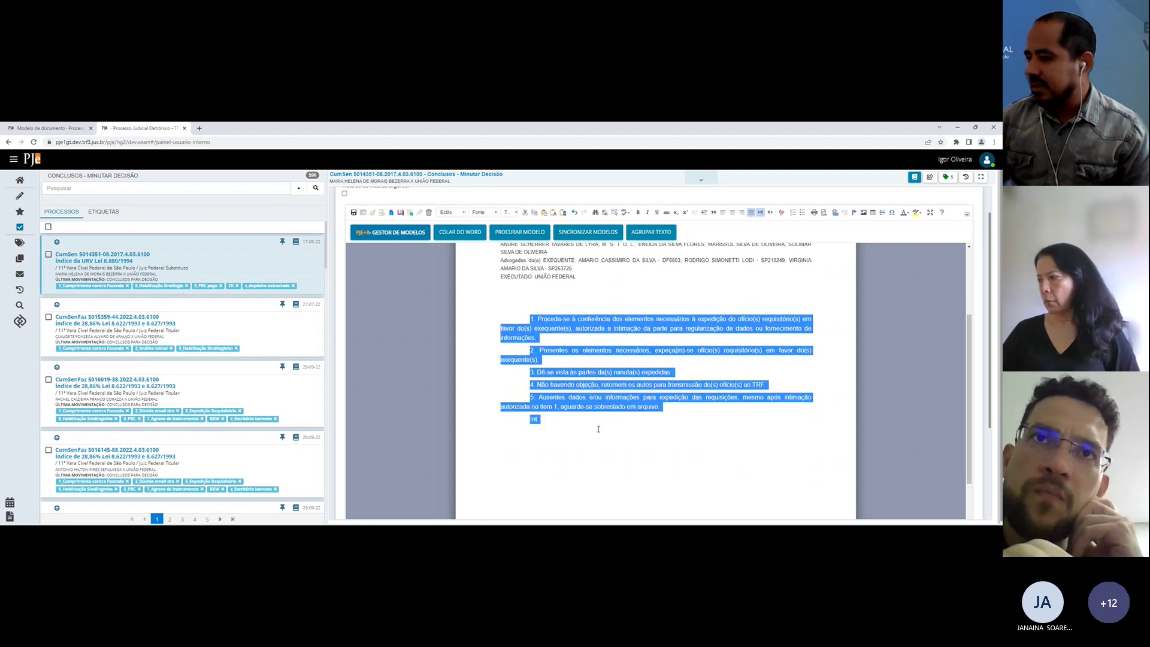
{"action": "key", "text": "Delete"}
{"action": "left_click", "coordinate": [52, 125]}
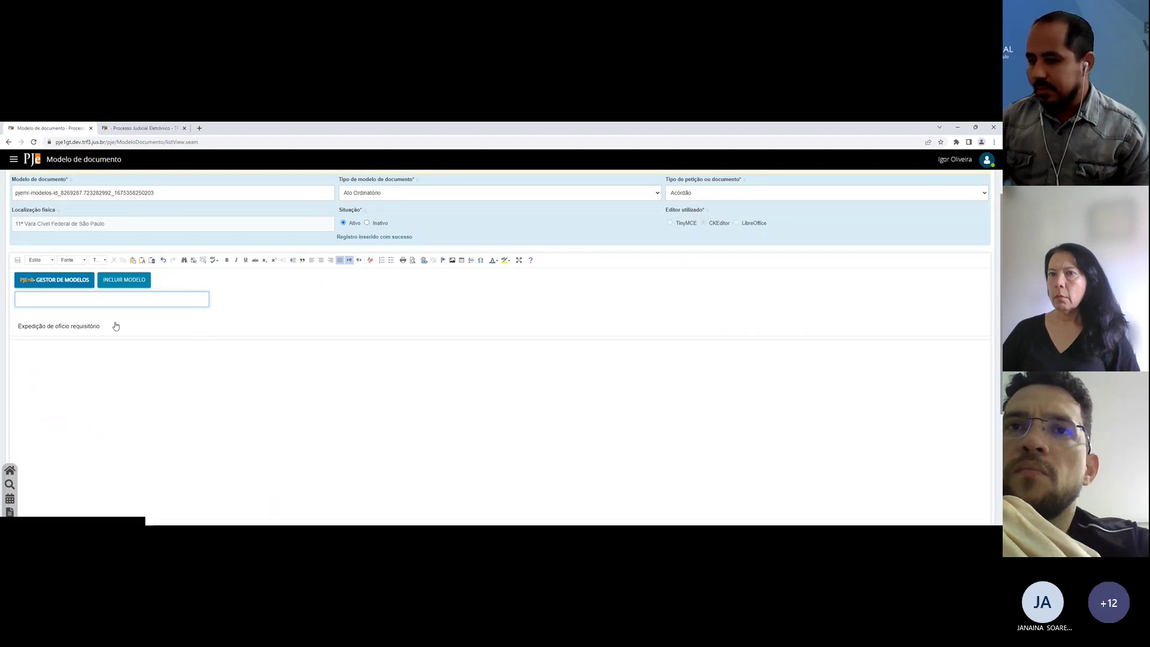
{"action": "left_click", "coordinate": [92, 326]}
{"action": "key", "text": "ctrl+Tab"}
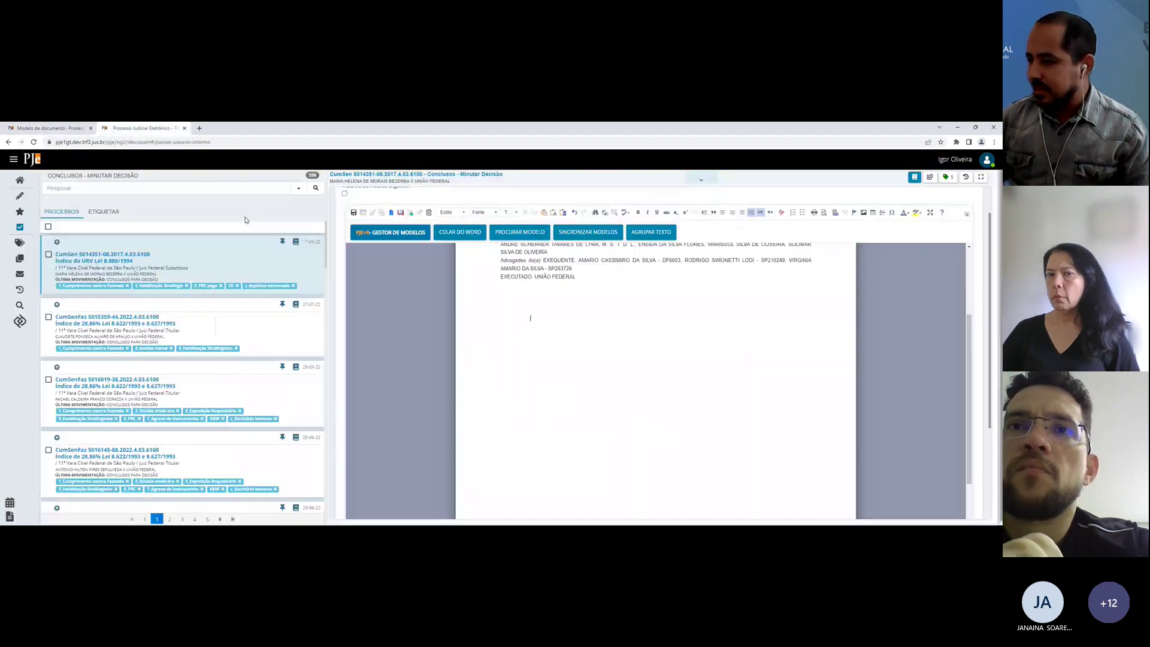
Step: Type tp01 in the draft to expand the requisition model, then delete the inserted paragraphs
{"action": "left_click", "coordinate": [520, 232]}
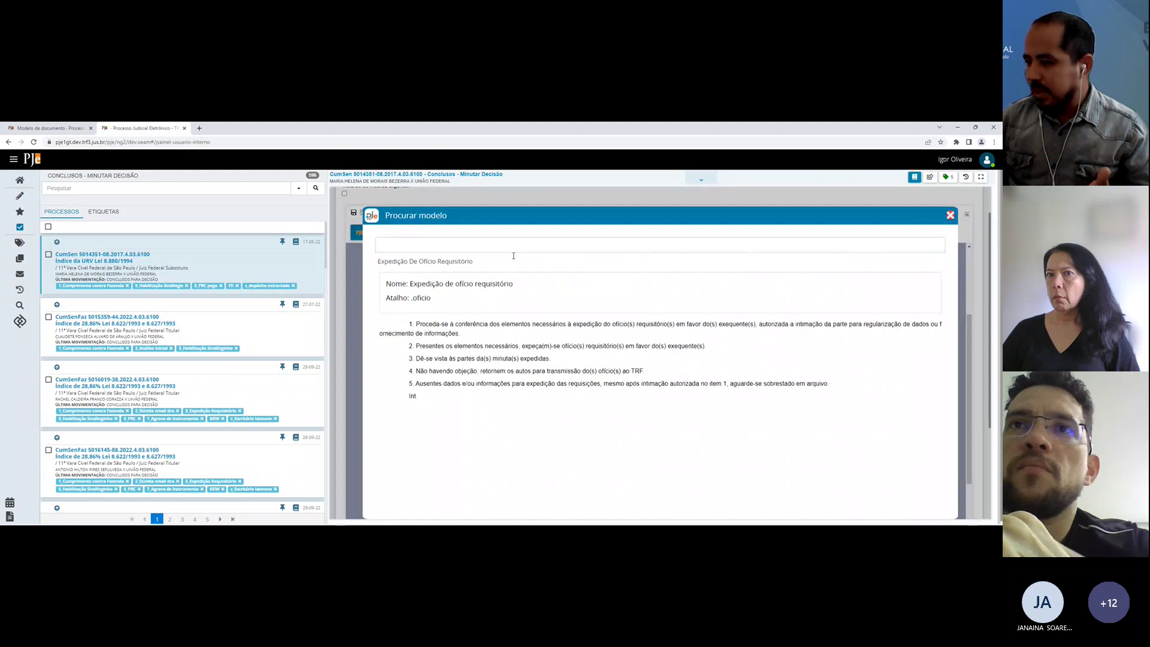
{"action": "key", "text": "Escape"}
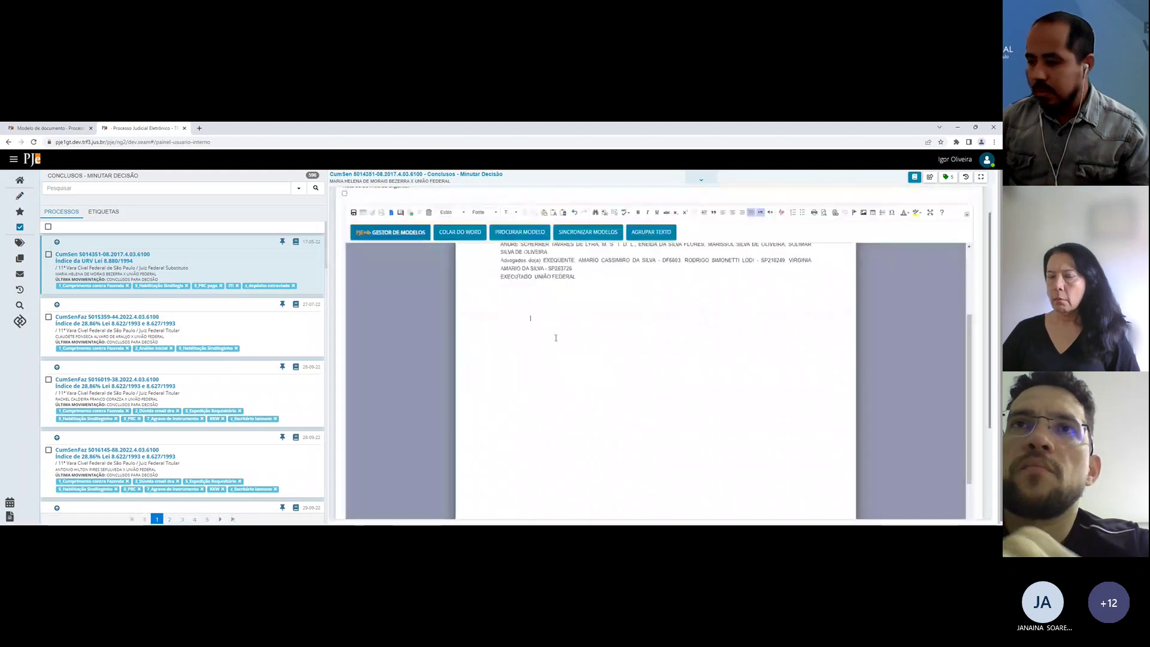
{"action": "type", "text": "tp01"}
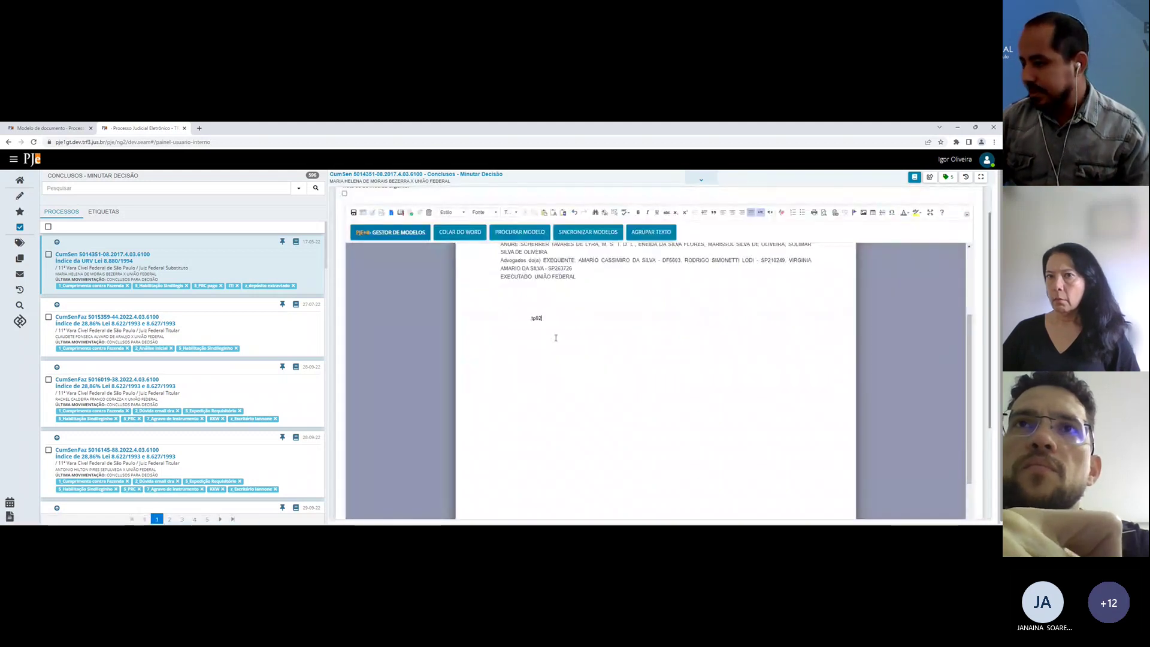
{"action": "key", "text": "Return"}
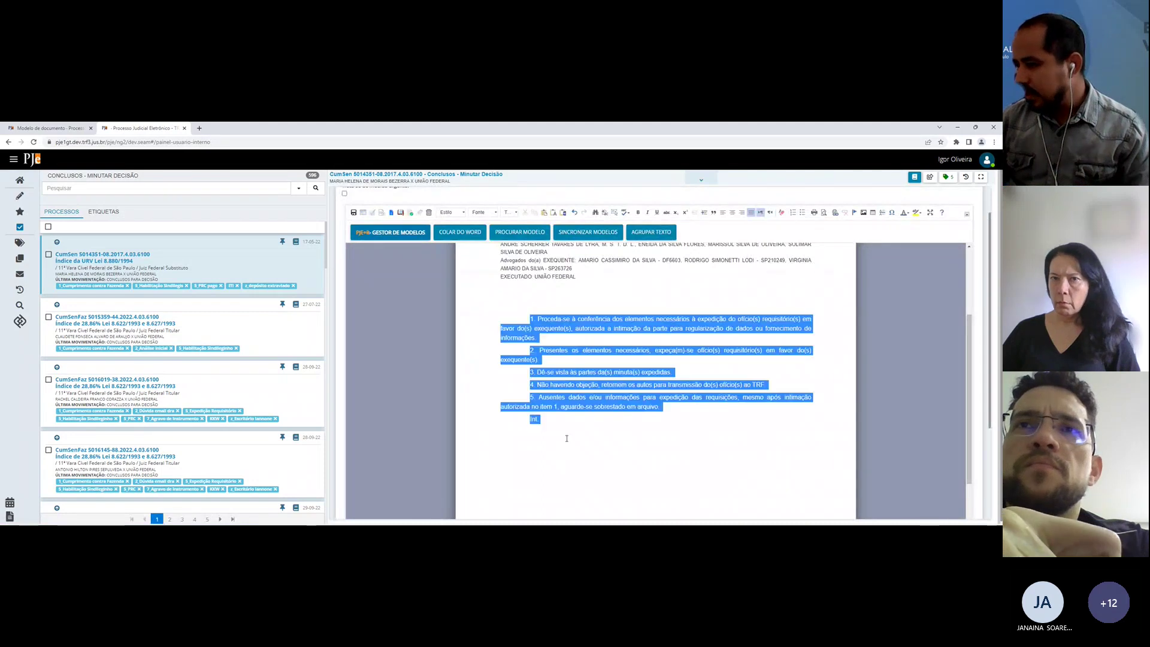
{"action": "key", "text": "Delete"}
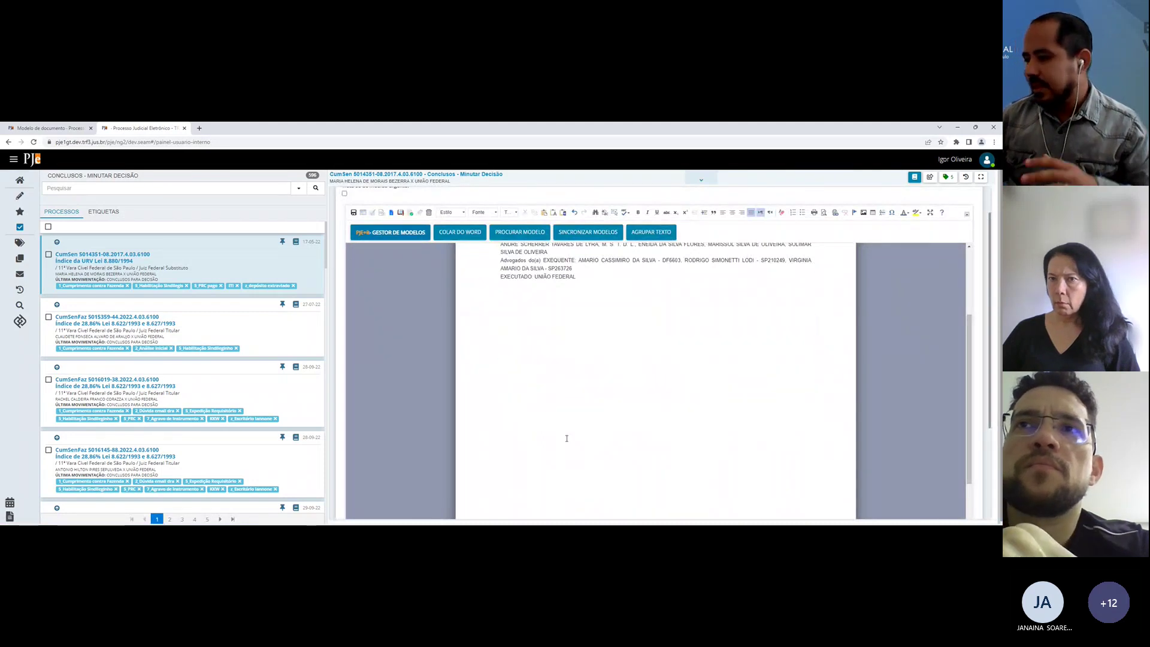
{"action": "scroll", "coordinate": [566, 438], "scroll_direction": "up", "scroll_amount": 3}
Step: In the type-and-model chooser, type 'm' under Modelo de Documento and highlight '1. Decisão em branco'
{"action": "scroll", "coordinate": [629, 419], "scroll_direction": "down", "scroll_amount": 2}
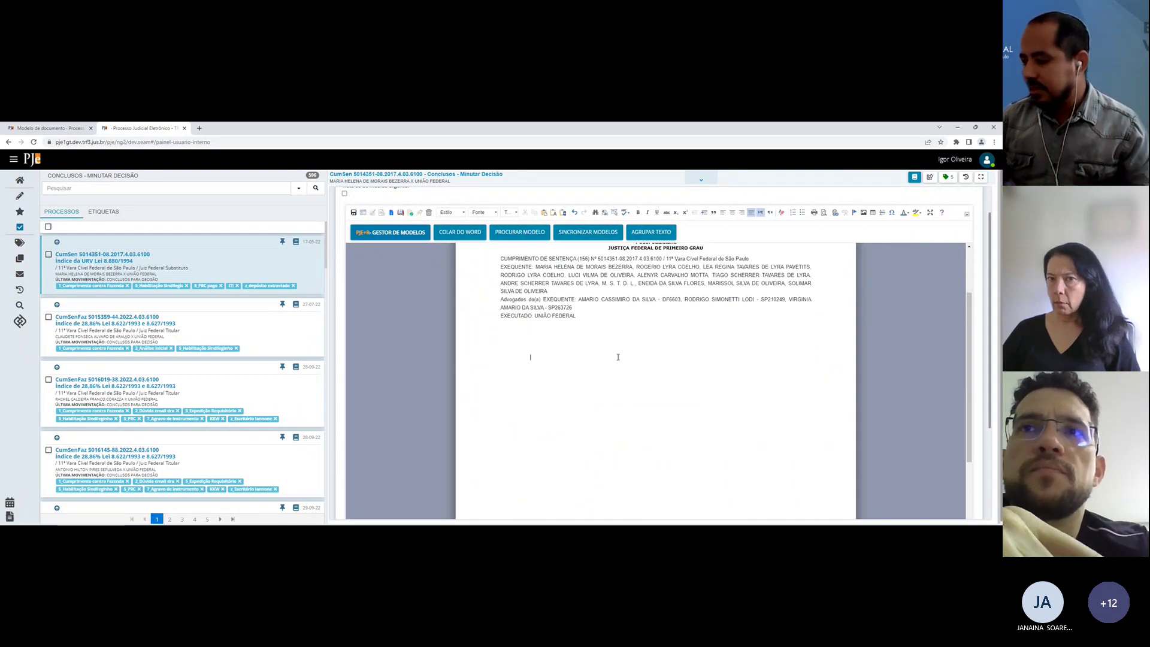
{"action": "left_click", "coordinate": [62, 127]}
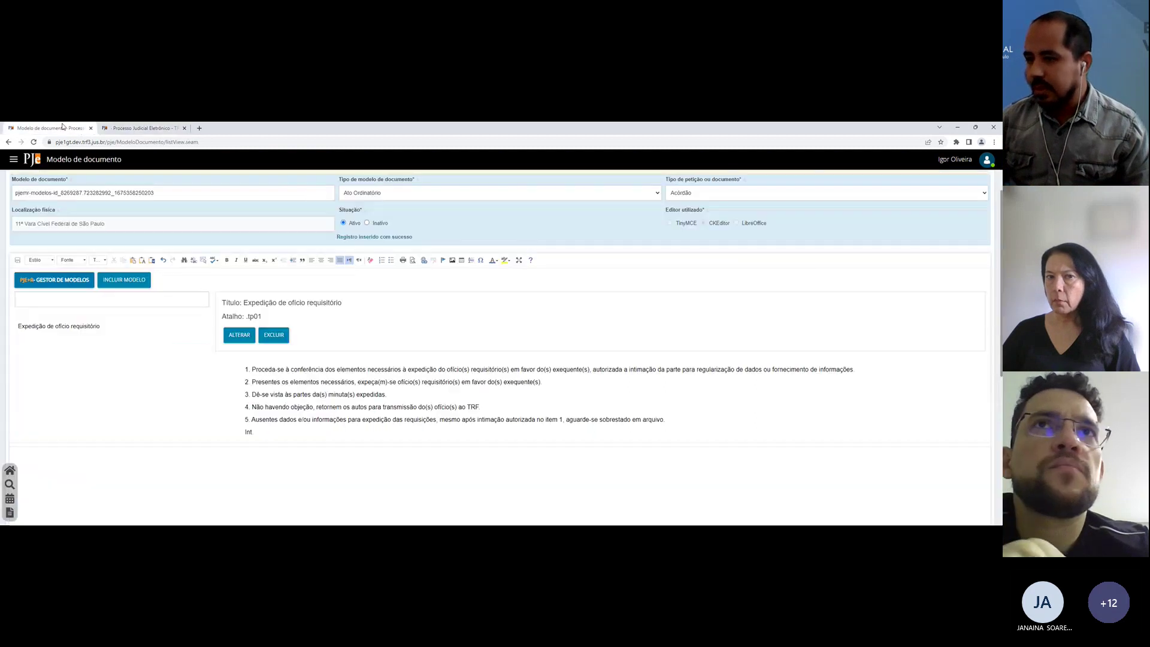
{"action": "left_click", "coordinate": [142, 128]}
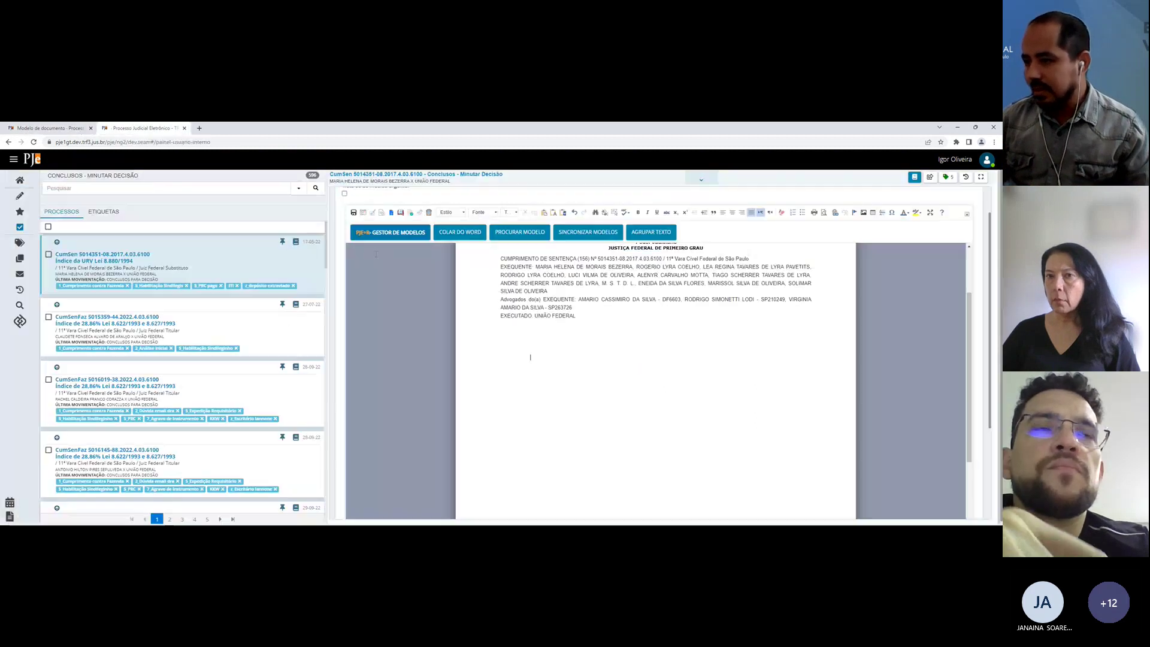
{"action": "left_click", "coordinate": [362, 214]}
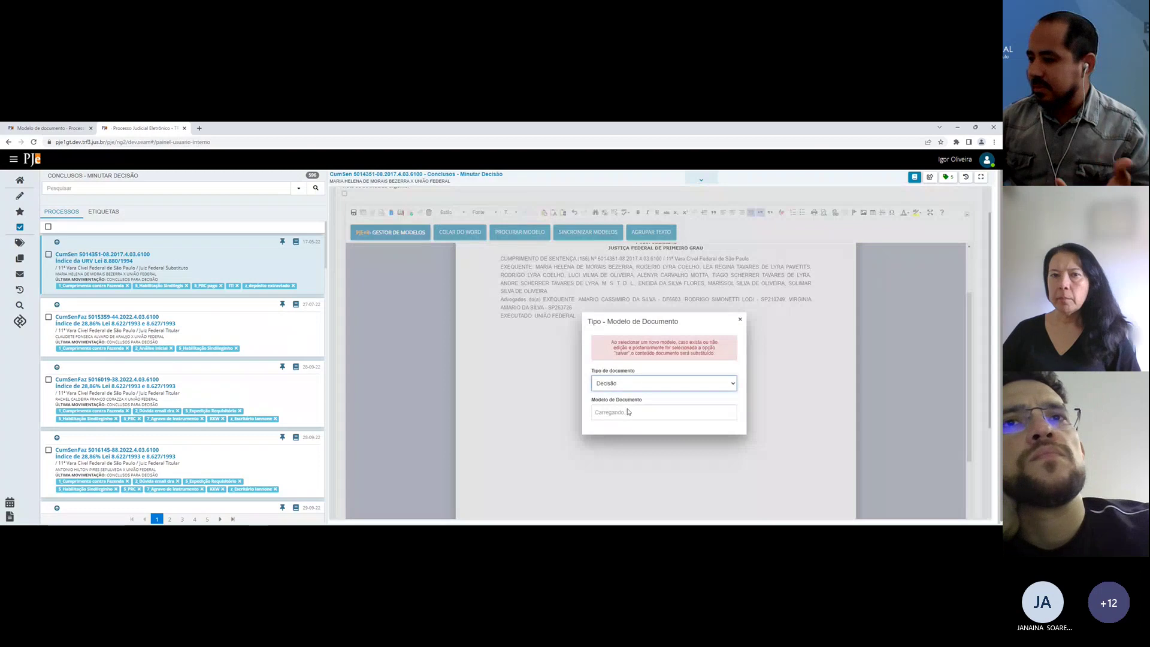
{"action": "left_click", "coordinate": [627, 413]}
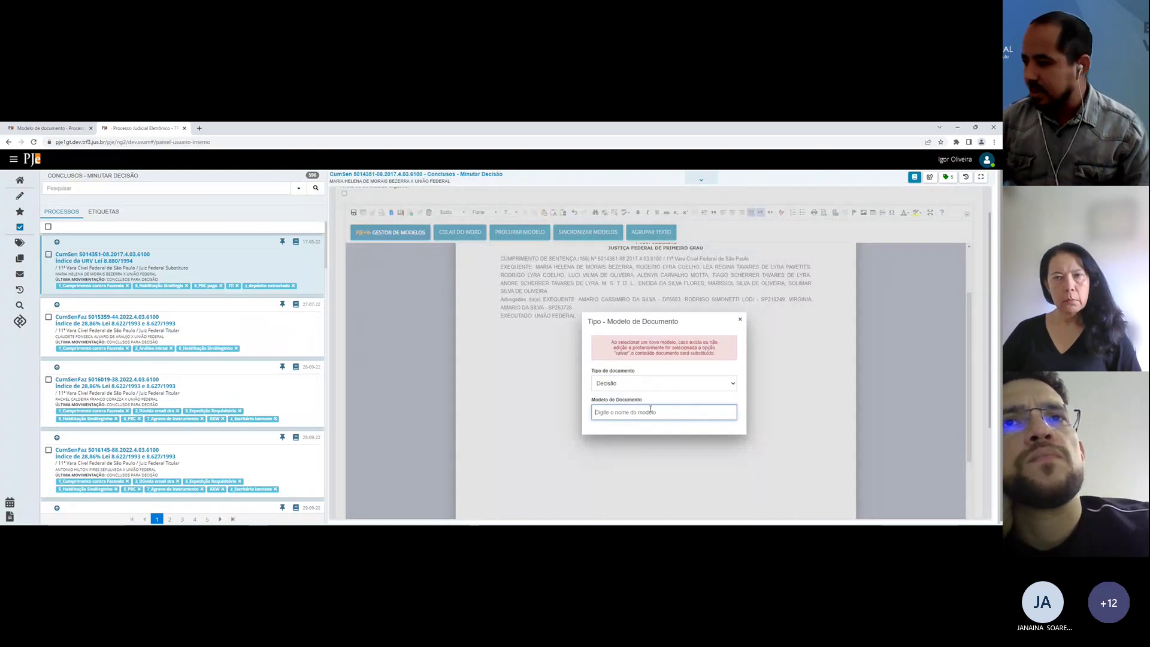
{"action": "type", "text": "m"}
{"action": "key", "text": "Down"}
Step: Load the '1. Decisão em branco' template and remove the empty lines above DECISÃO
{"action": "key", "text": "Return"}
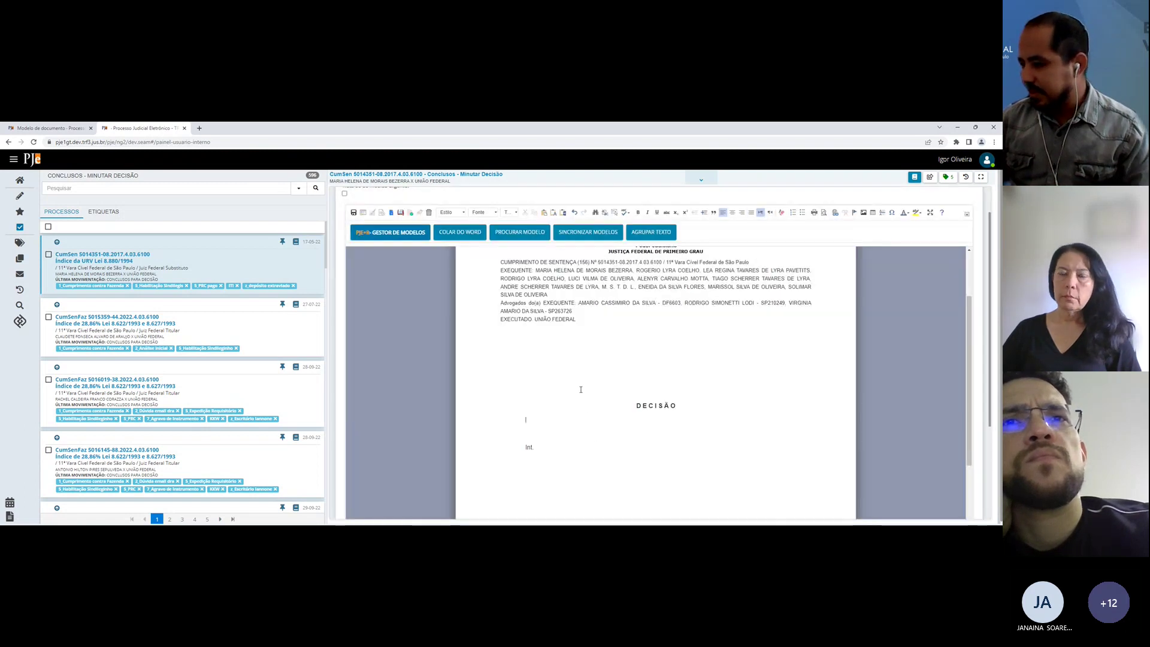
{"action": "left_click", "coordinate": [581, 389]}
{"action": "key", "text": "BackSpace"}
{"action": "key", "text": "BackSpace"}
{"action": "key", "text": "BackSpace"}
Step: Expand tp01 on the line above Int., then delete the five numbered paragraphs
{"action": "left_click", "coordinate": [580, 389]}
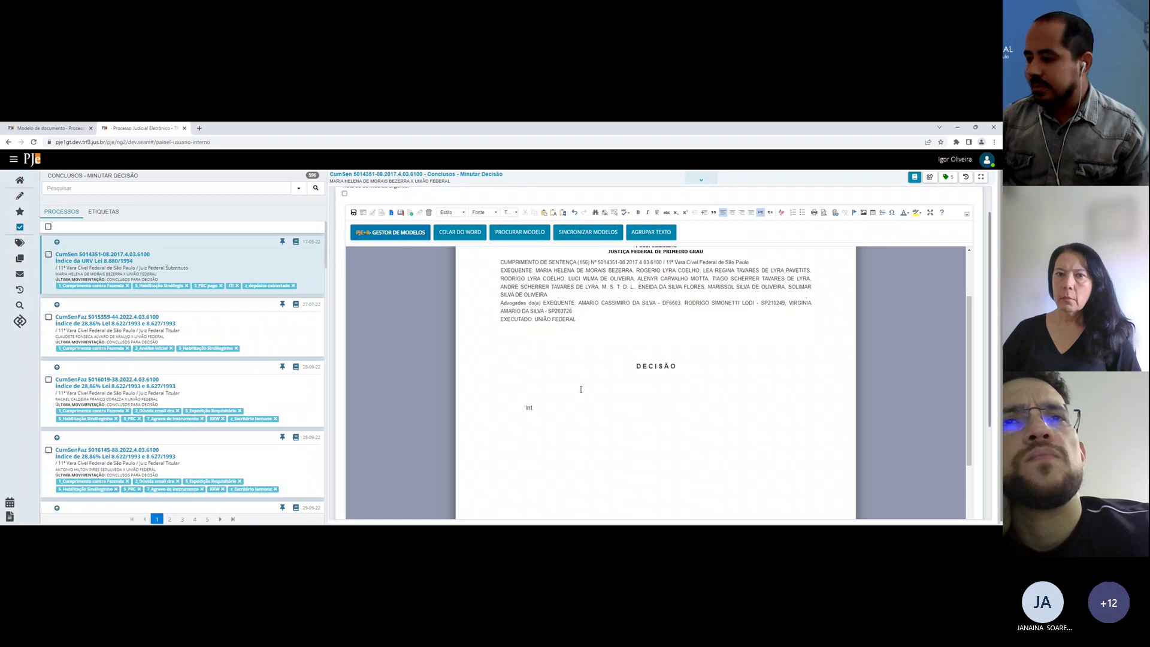
{"action": "type", "text": "tp01"}
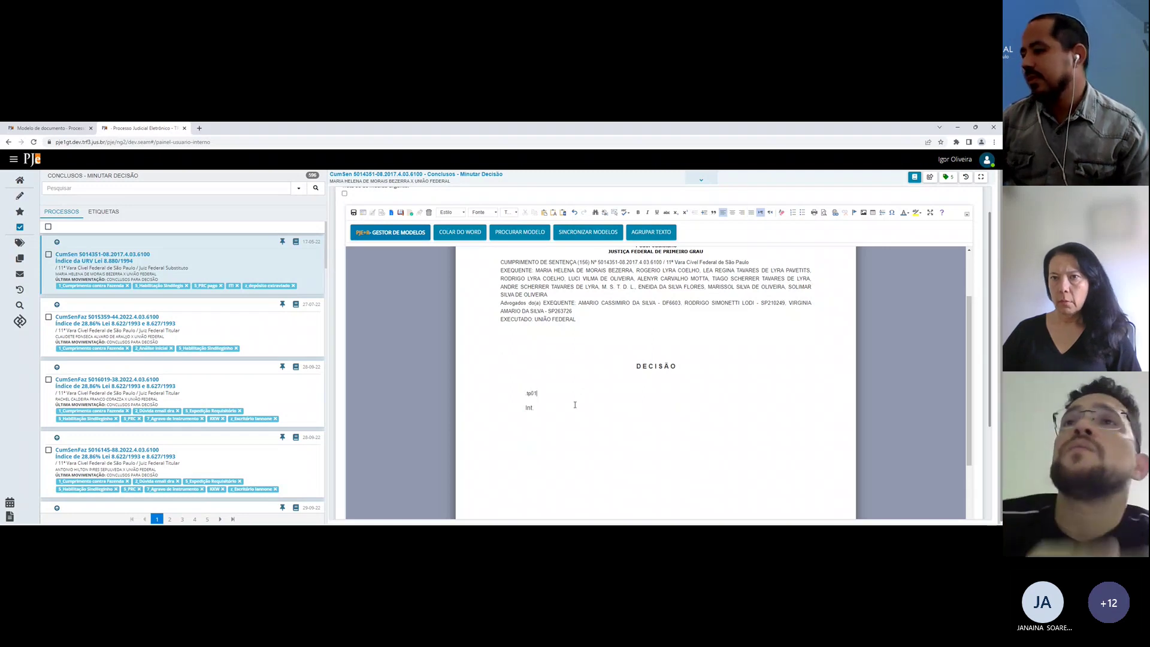
{"action": "key", "text": "space"}
{"action": "scroll", "coordinate": [575, 405], "scroll_direction": "down", "scroll_amount": 1}
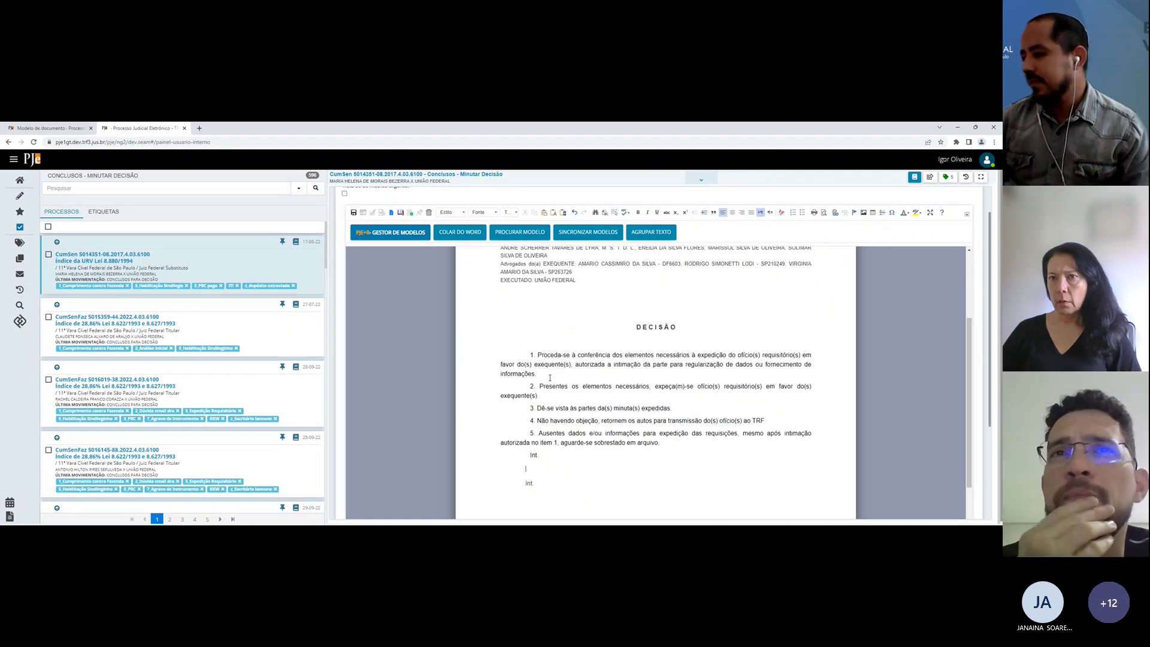
{"action": "left_click_drag", "start_coordinate": [513, 357], "coordinate": [659, 443]}
{"action": "key", "text": "Delete"}
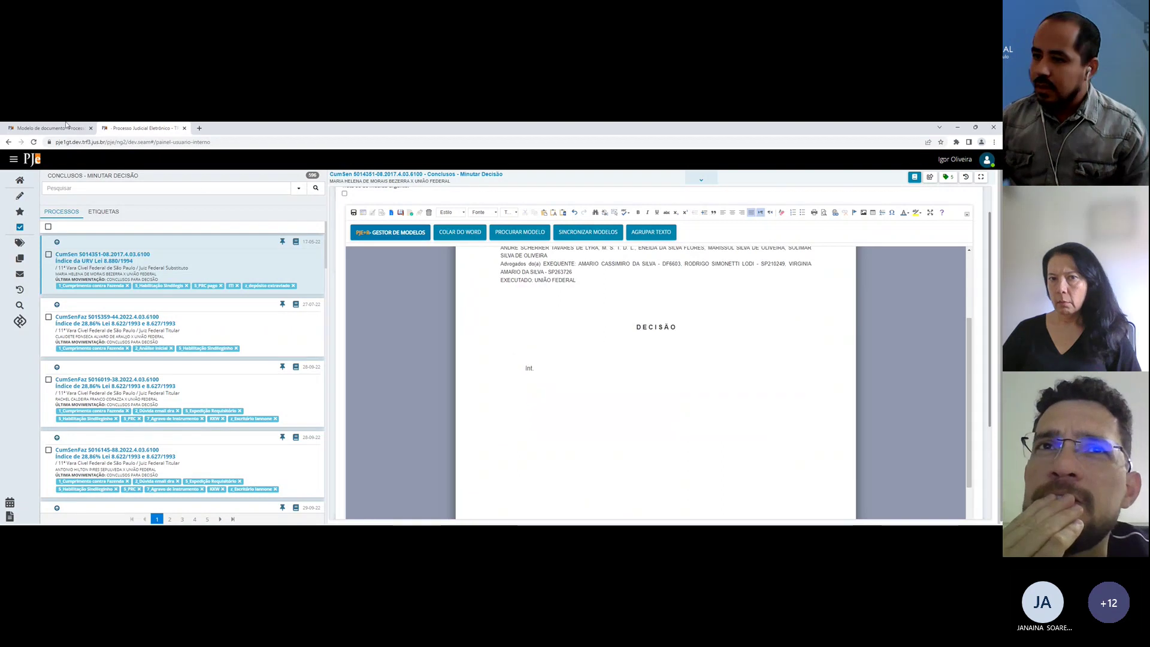
{"action": "left_click", "coordinate": [51, 128]}
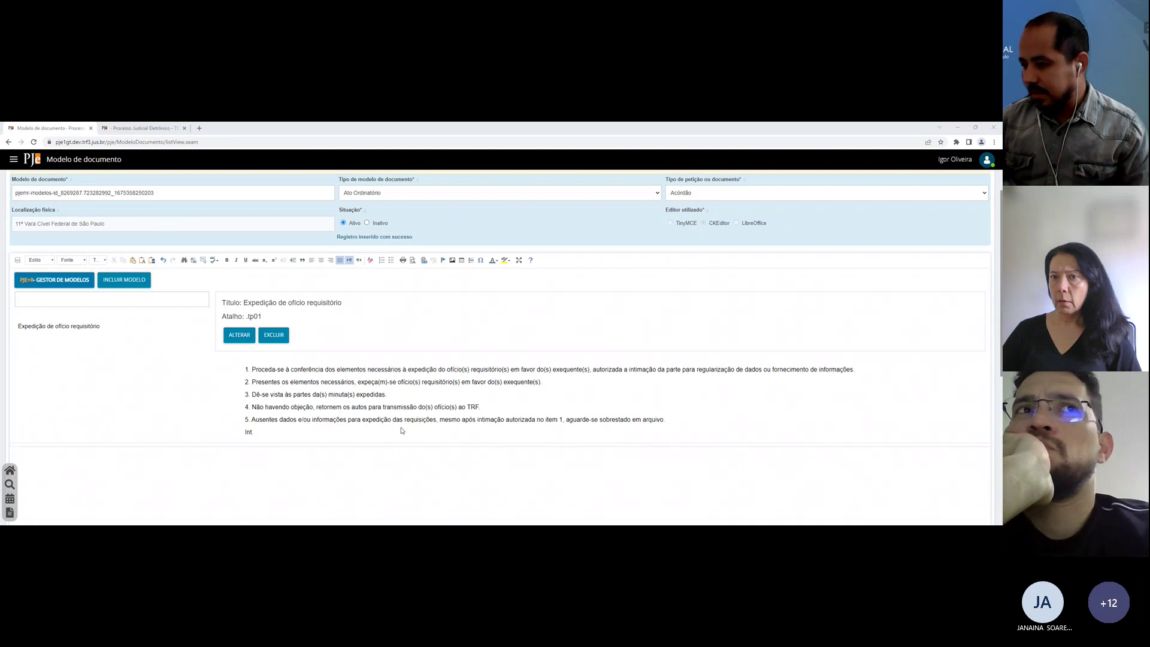
Step: Start a new PJe+R model and paste the long decision text into it
{"action": "left_click", "coordinate": [111, 282]}
{"action": "scroll", "coordinate": [202, 373], "scroll_direction": "down", "scroll_amount": 1}
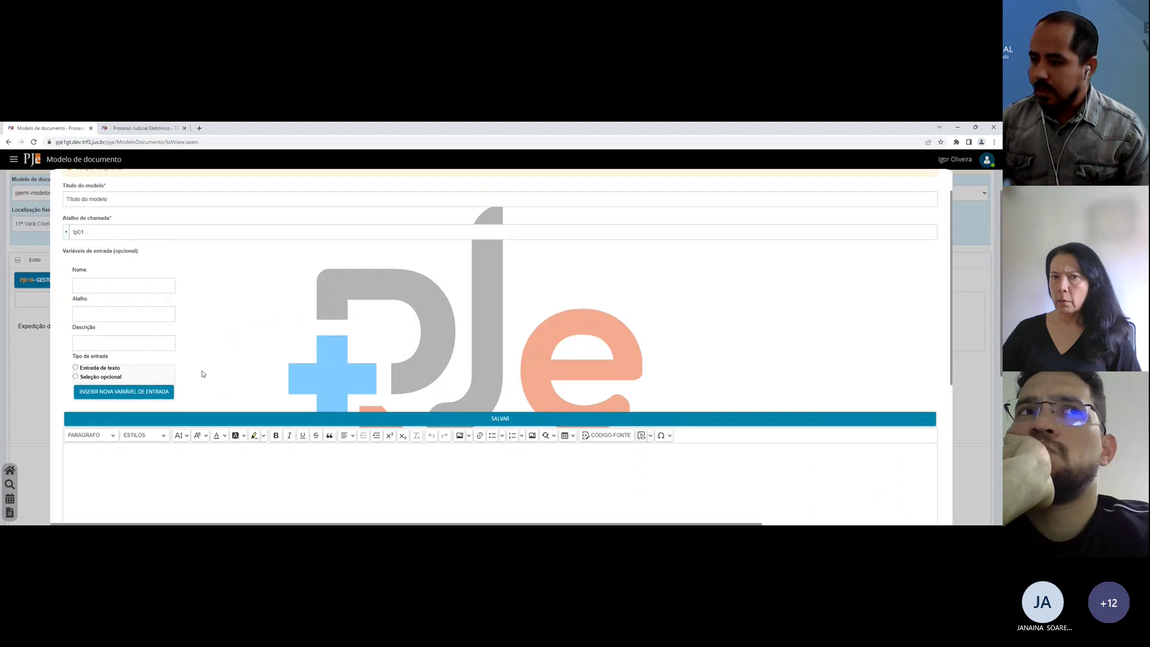
{"action": "left_click", "coordinate": [223, 471]}
{"action": "key", "text": "ctrl+v"}
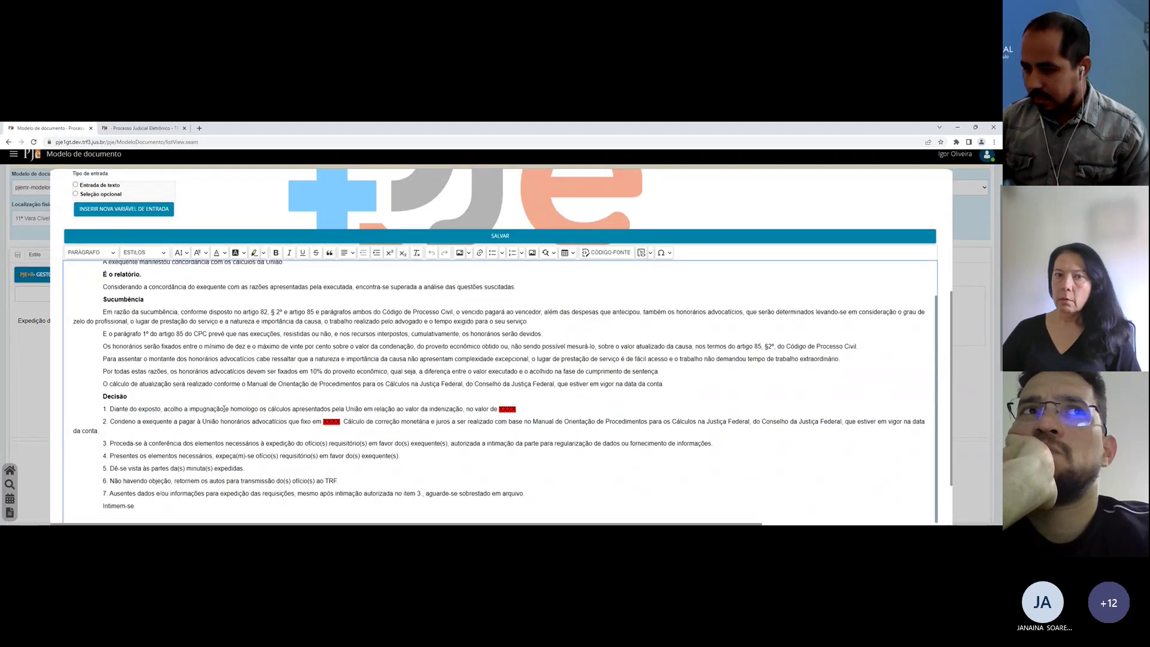
{"action": "scroll", "coordinate": [192, 409], "scroll_direction": "up", "scroll_amount": 1}
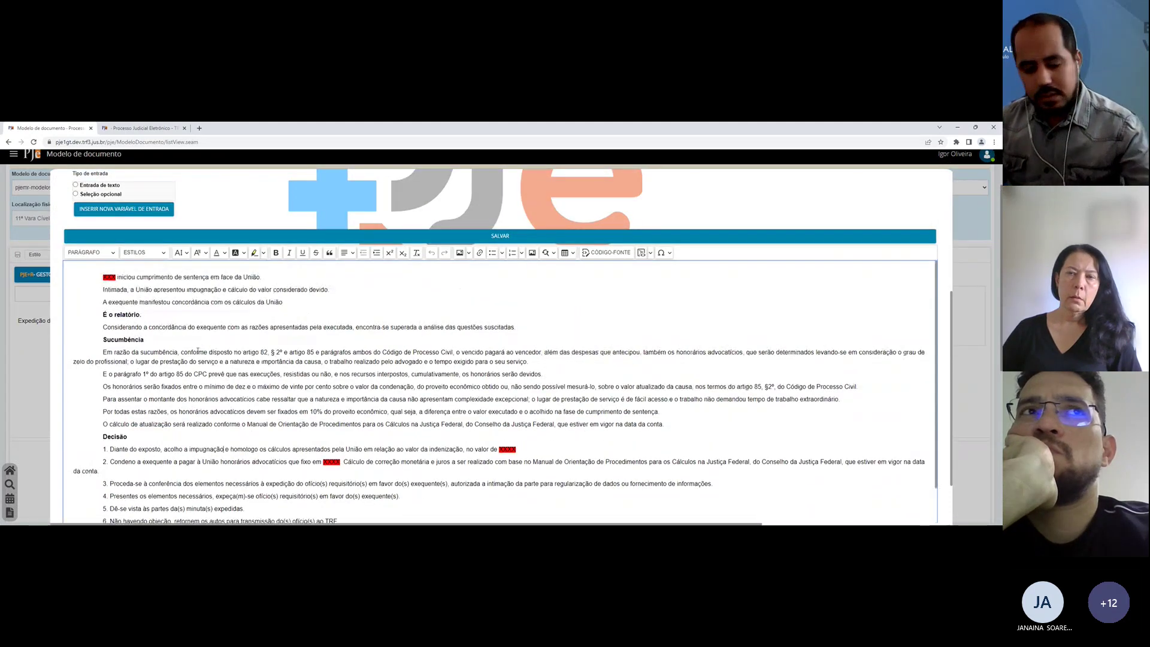
{"action": "scroll", "coordinate": [198, 351], "scroll_direction": "up", "scroll_amount": 1}
{"action": "scroll", "coordinate": [196, 354], "scroll_direction": "down", "scroll_amount": 2}
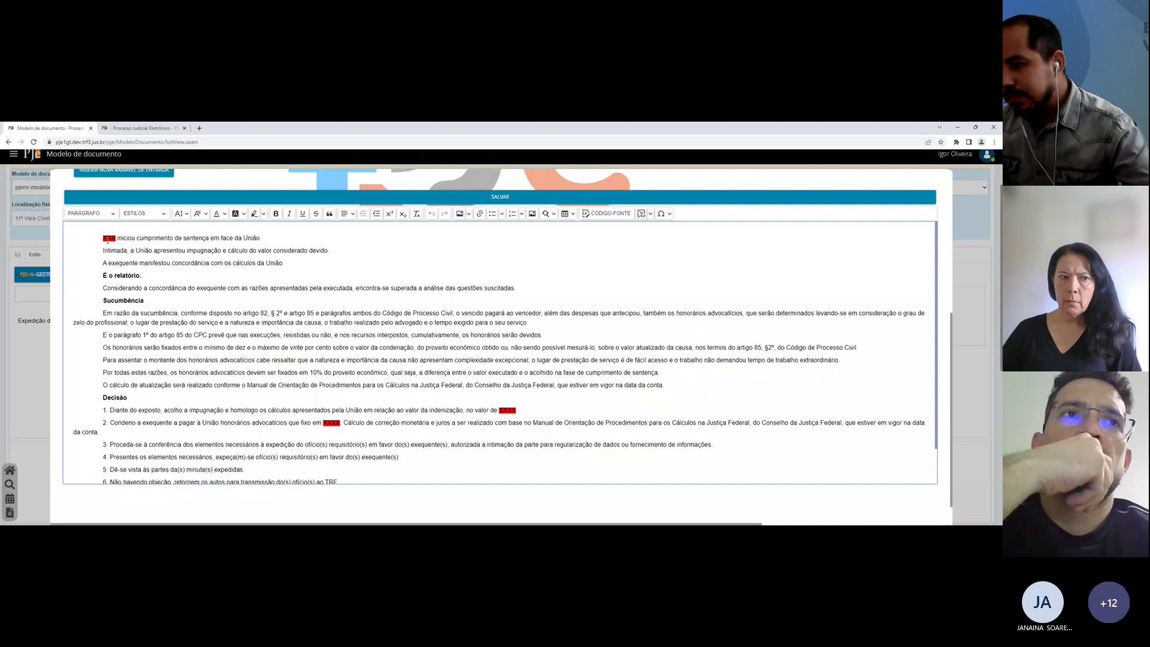
Step: Inspect the XXX placeholders on the first line and in Decisão items 1 and 2
{"action": "double_click", "coordinate": [108, 238]}
{"action": "left_click", "coordinate": [139, 273]}
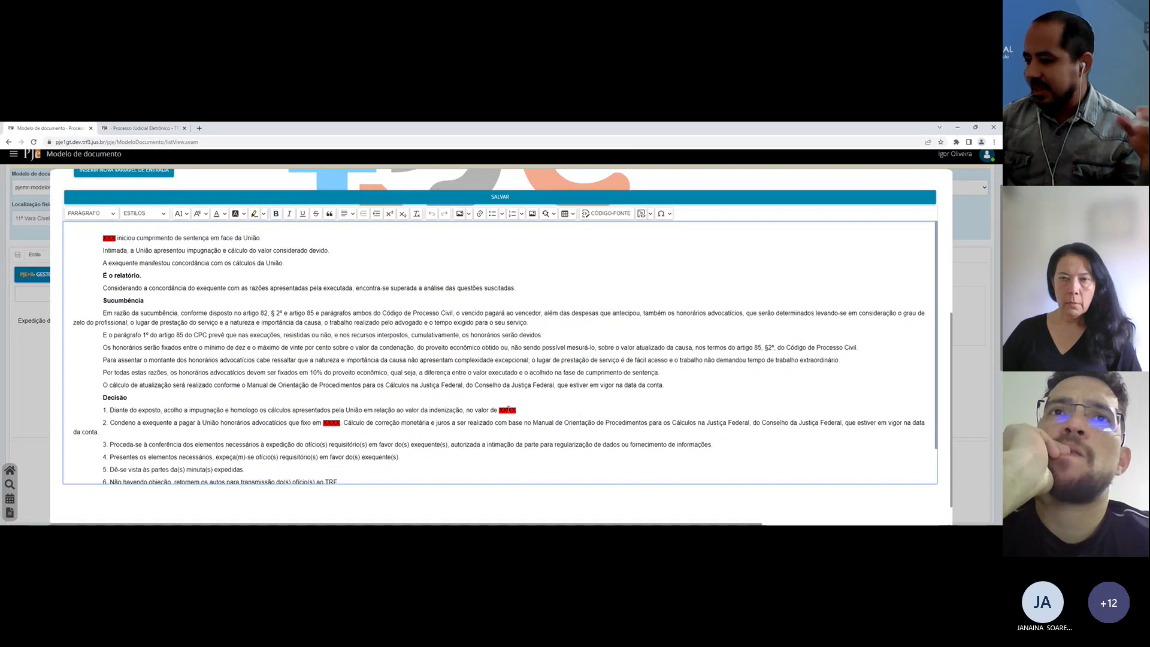
{"action": "double_click", "coordinate": [507, 411]}
{"action": "left_click", "coordinate": [322, 423]}
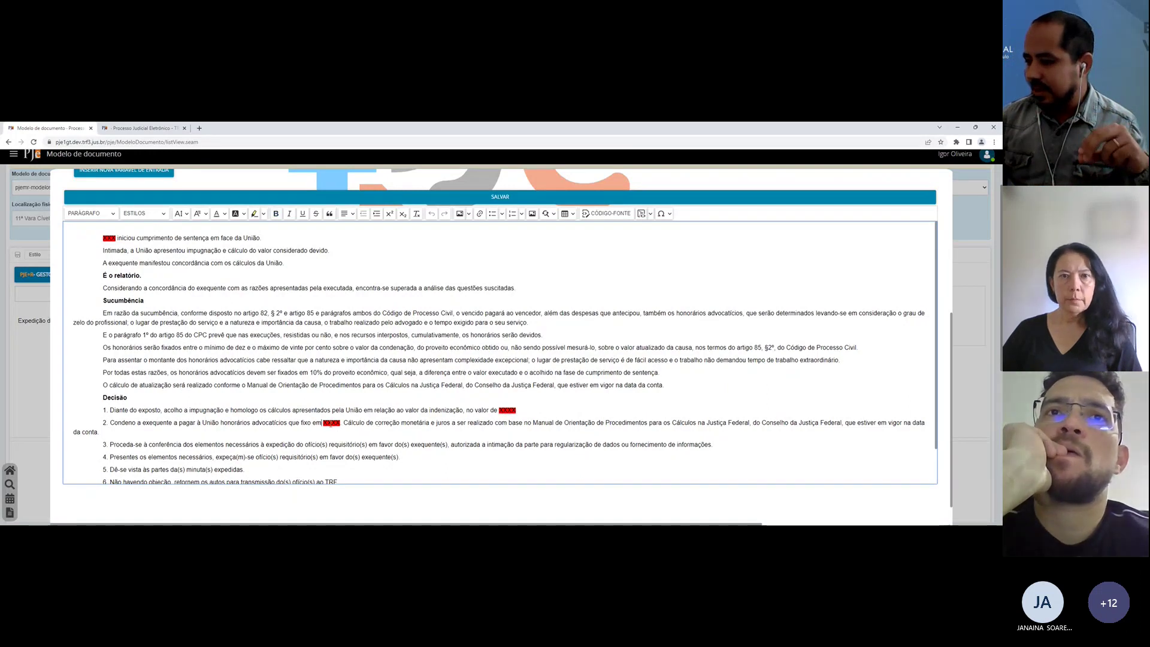
{"action": "left_click", "coordinate": [374, 409]}
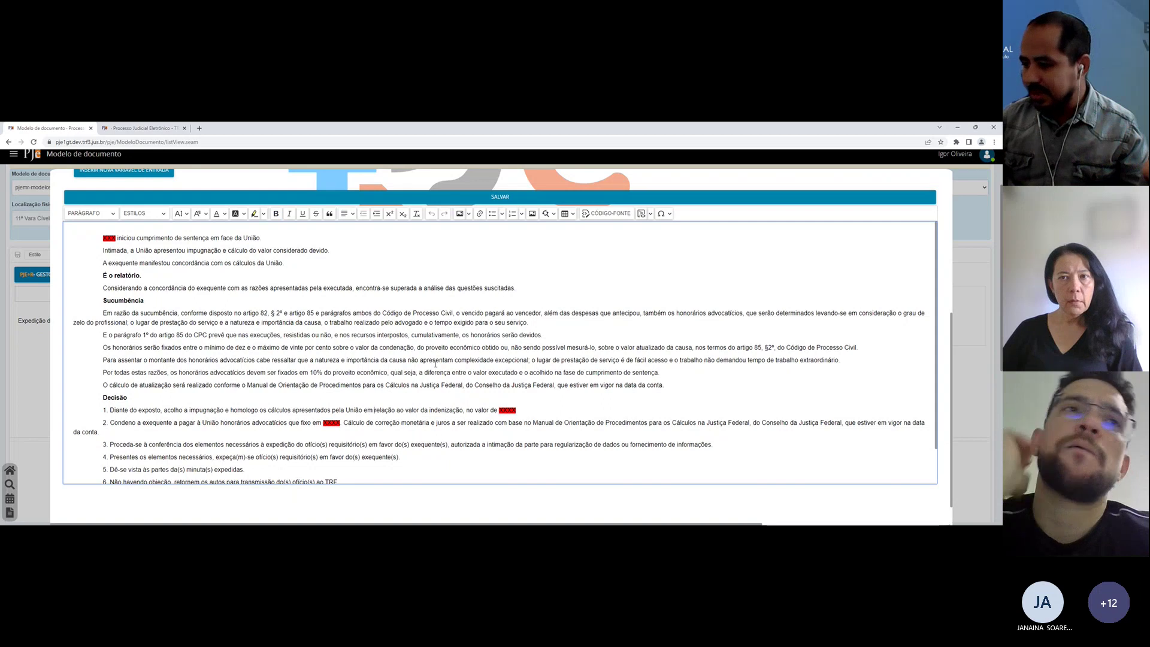
{"action": "double_click", "coordinate": [109, 238]}
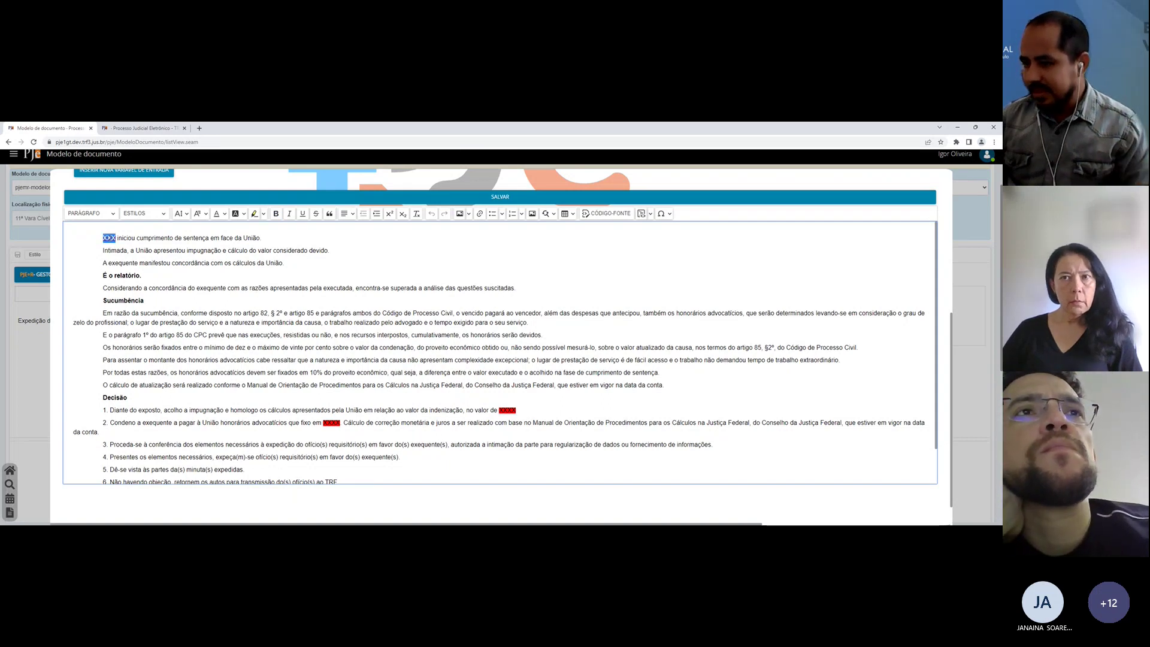
{"action": "scroll", "coordinate": [283, 270], "scroll_direction": "up", "scroll_amount": 3}
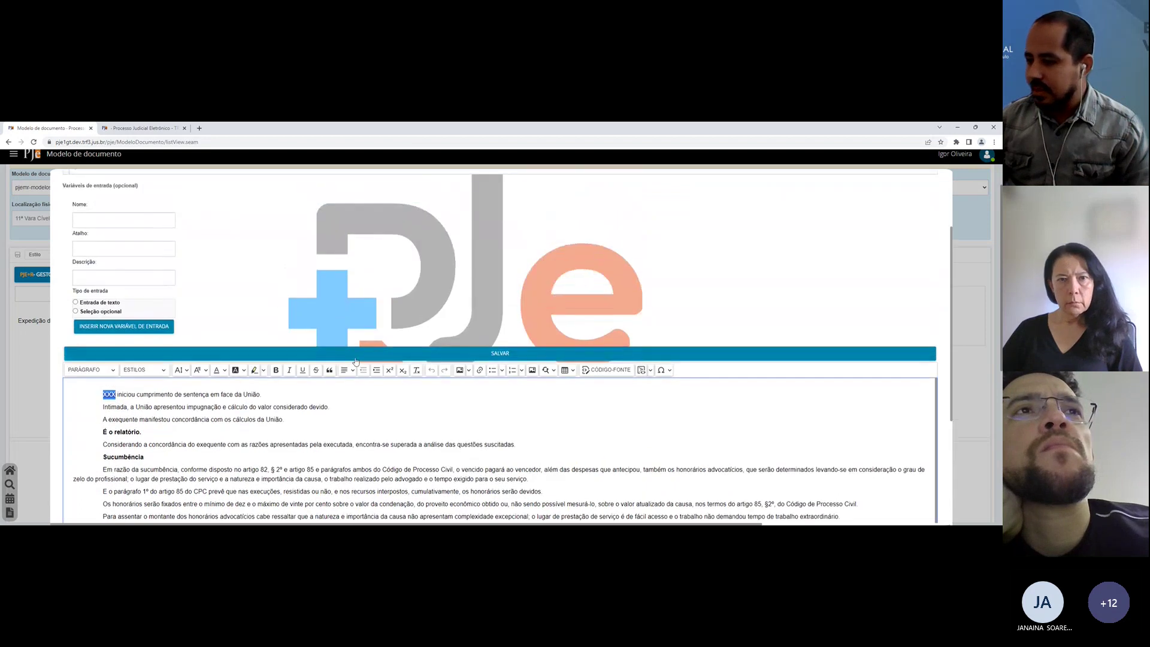
{"action": "scroll", "coordinate": [387, 413], "scroll_direction": "down", "scroll_amount": 2}
{"action": "scroll", "coordinate": [387, 413], "scroll_direction": "down", "scroll_amount": 2}
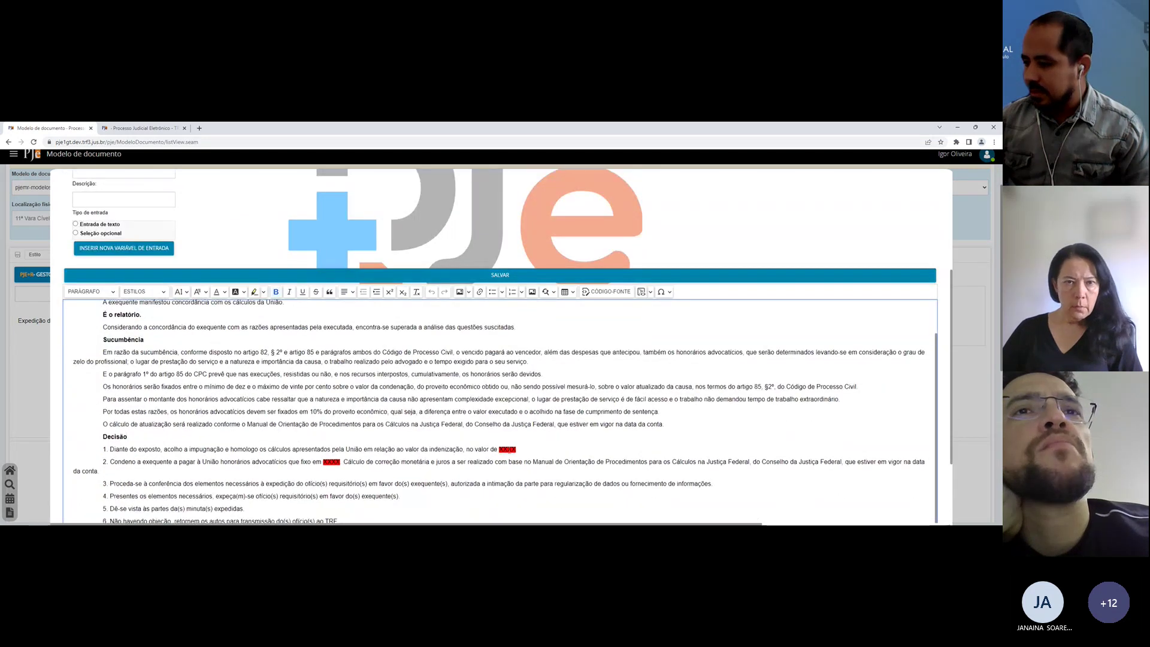
Step: Type 'R$' before the XXXX amount in Decisão item 1
{"action": "double_click", "coordinate": [507, 448]}
{"action": "left_click", "coordinate": [499, 448]}
{"action": "type", "text": "R "}
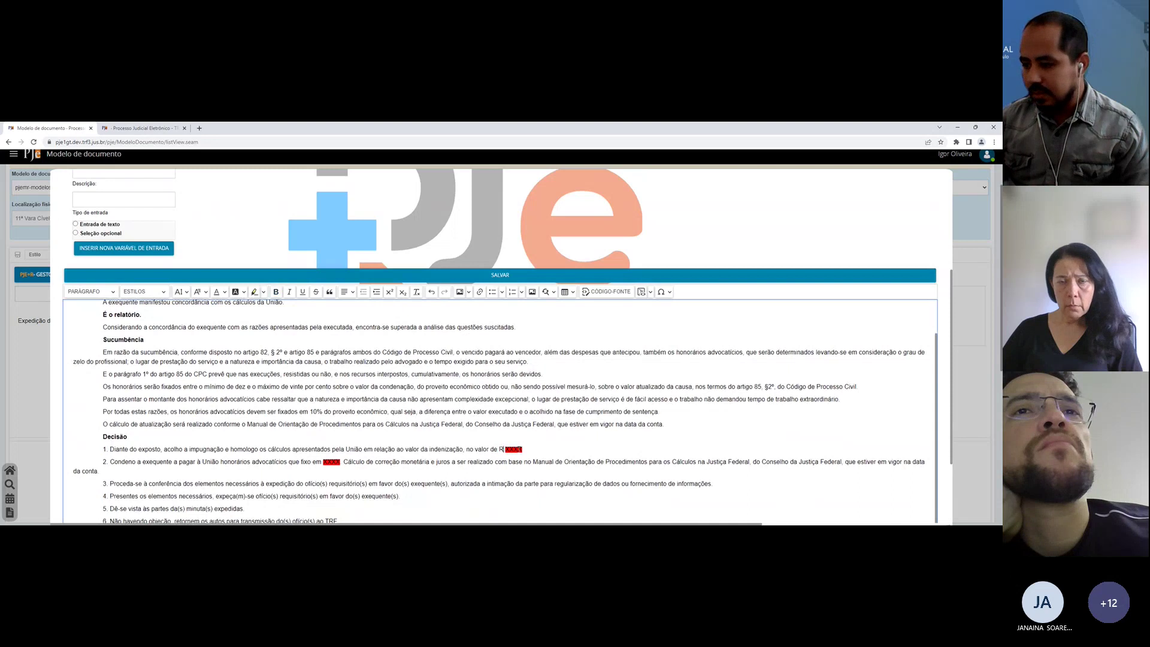
{"action": "type", "text": "$"}
Step: Name a new input variable 'Valor'
{"action": "scroll", "coordinate": [106, 267], "scroll_direction": "up", "scroll_amount": 1}
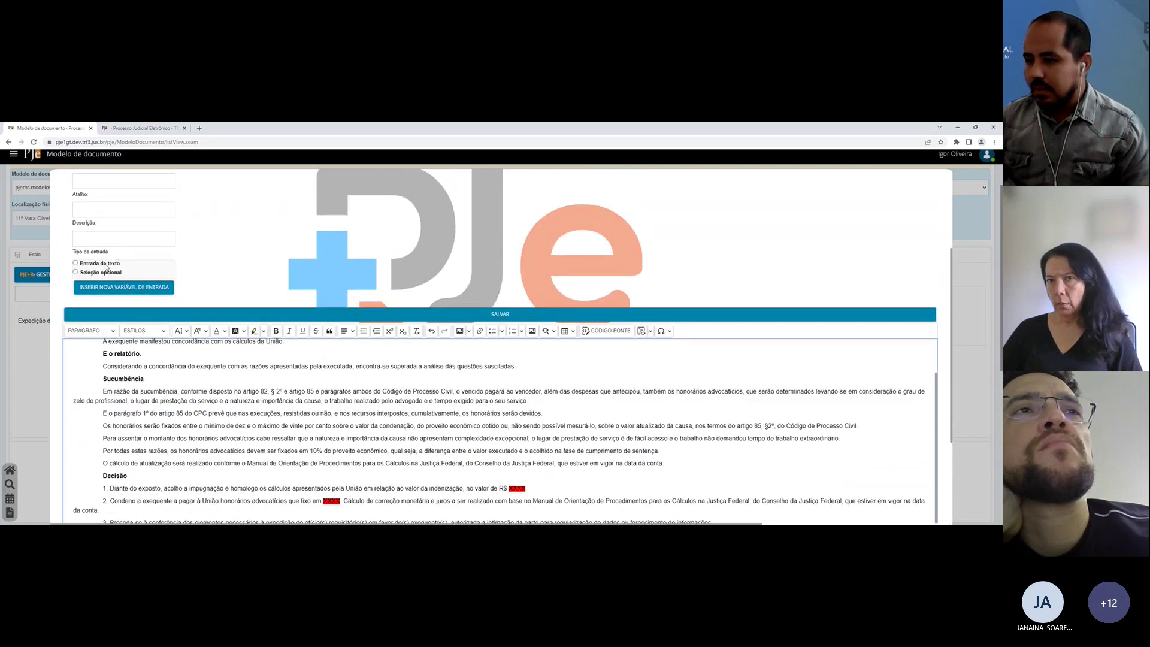
{"action": "left_click", "coordinate": [106, 265]}
{"action": "scroll", "coordinate": [106, 267], "scroll_direction": "up", "scroll_amount": 1}
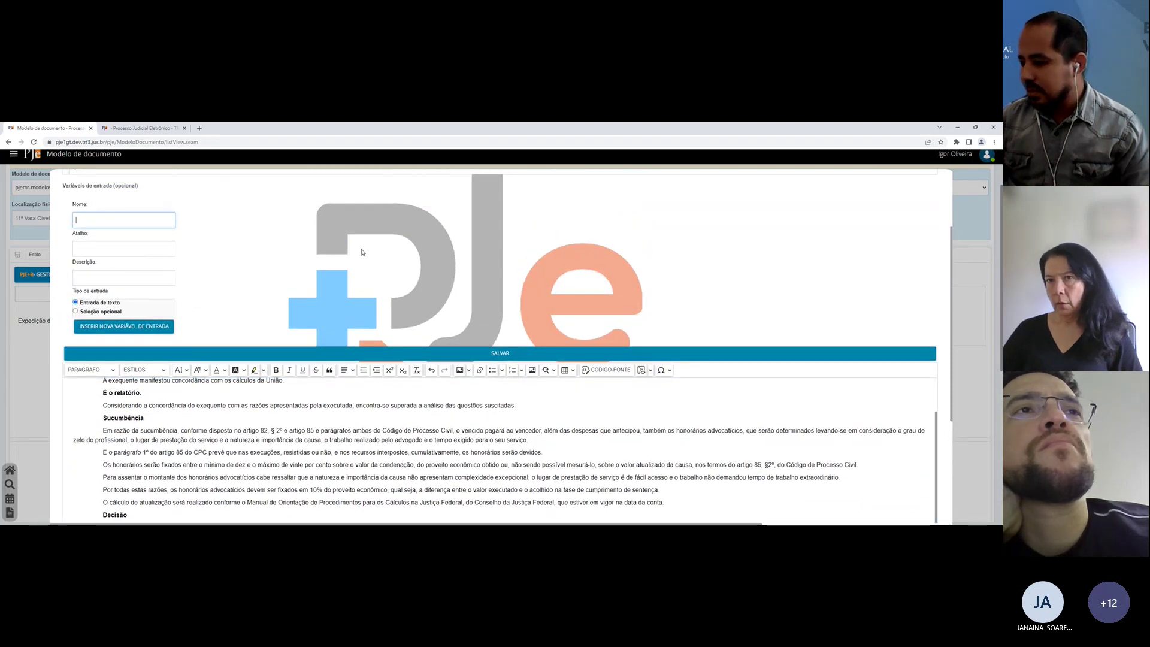
{"action": "scroll", "coordinate": [361, 252], "scroll_direction": "down", "scroll_amount": 3}
{"action": "scroll", "coordinate": [358, 233], "scroll_direction": "up", "scroll_amount": 3}
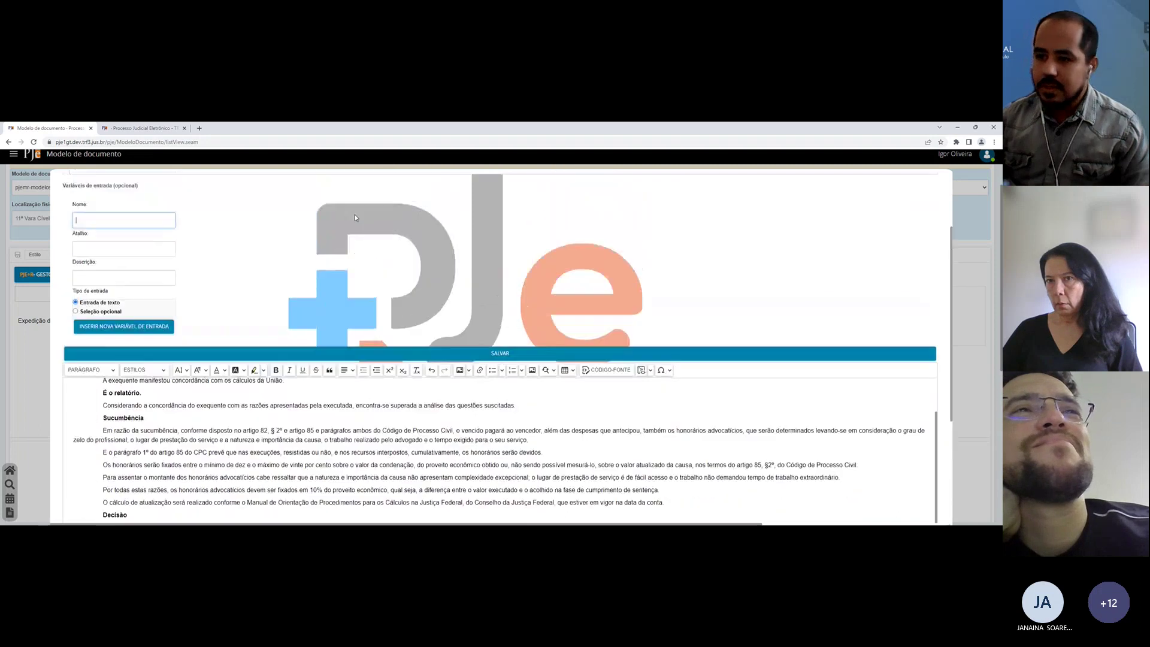
{"action": "type", "text": "Valor"}
{"action": "key", "text": "Tab"}
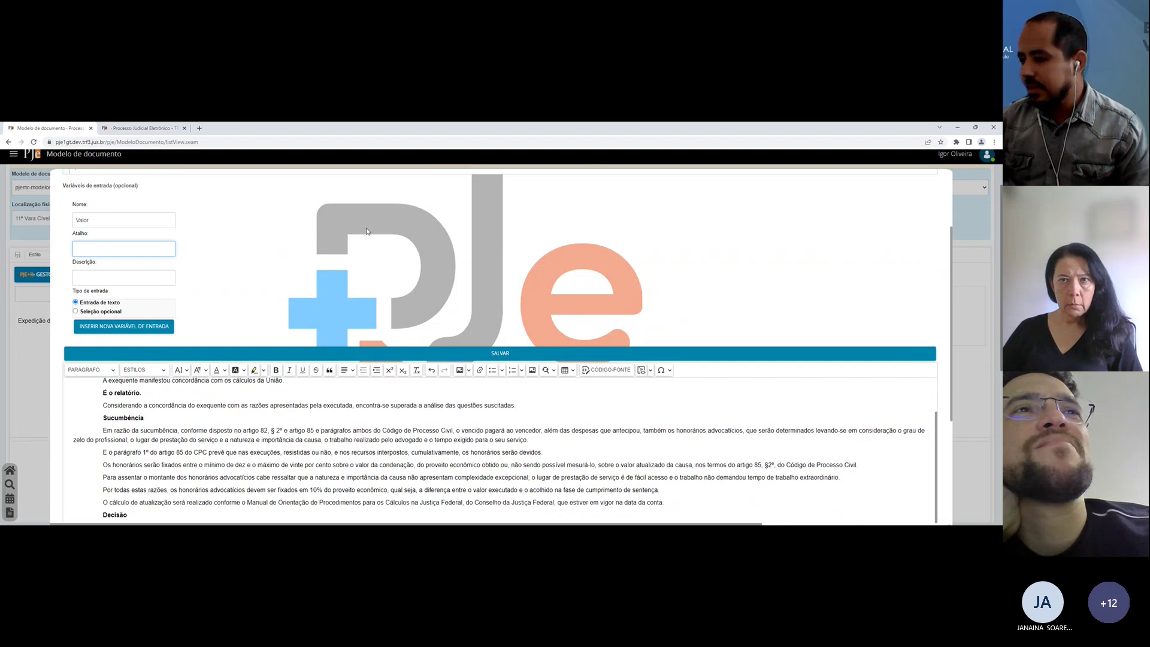
Step: Give the Valor variable shortcut 'val' and description 'Valor da indenização homologada'
{"action": "scroll", "coordinate": [367, 231], "scroll_direction": "down", "scroll_amount": 2}
{"action": "double_click", "coordinate": [517, 449]}
{"action": "scroll", "coordinate": [148, 238], "scroll_direction": "up", "scroll_amount": 1}
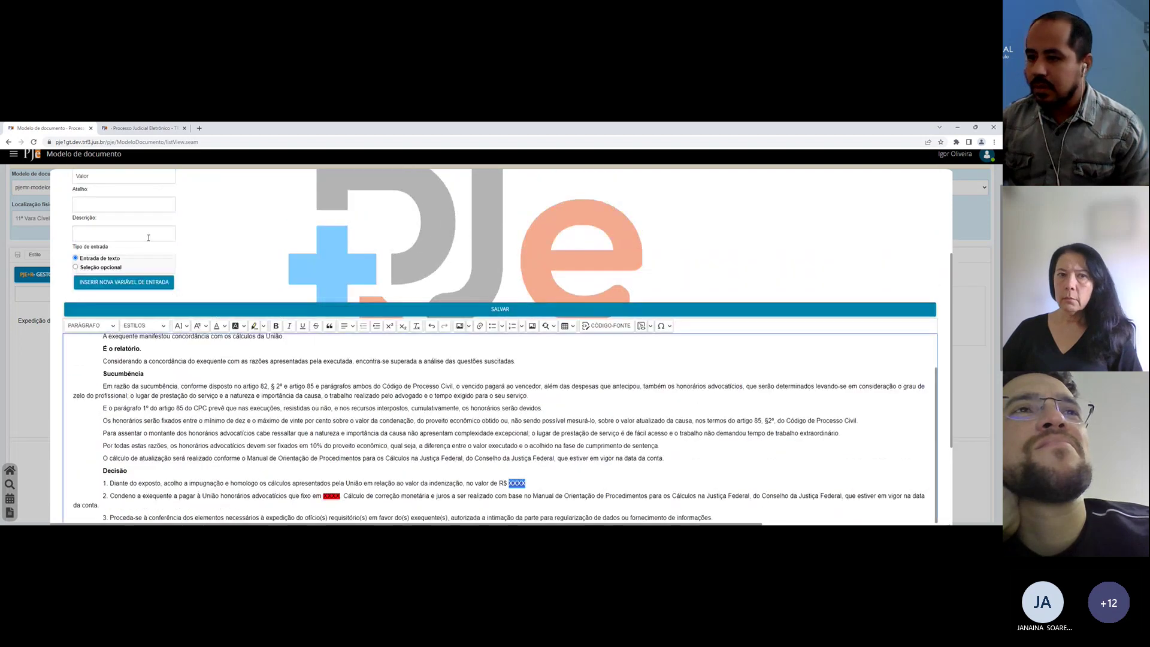
{"action": "scroll", "coordinate": [147, 238], "scroll_direction": "up", "scroll_amount": 1}
{"action": "left_click", "coordinate": [99, 203]}
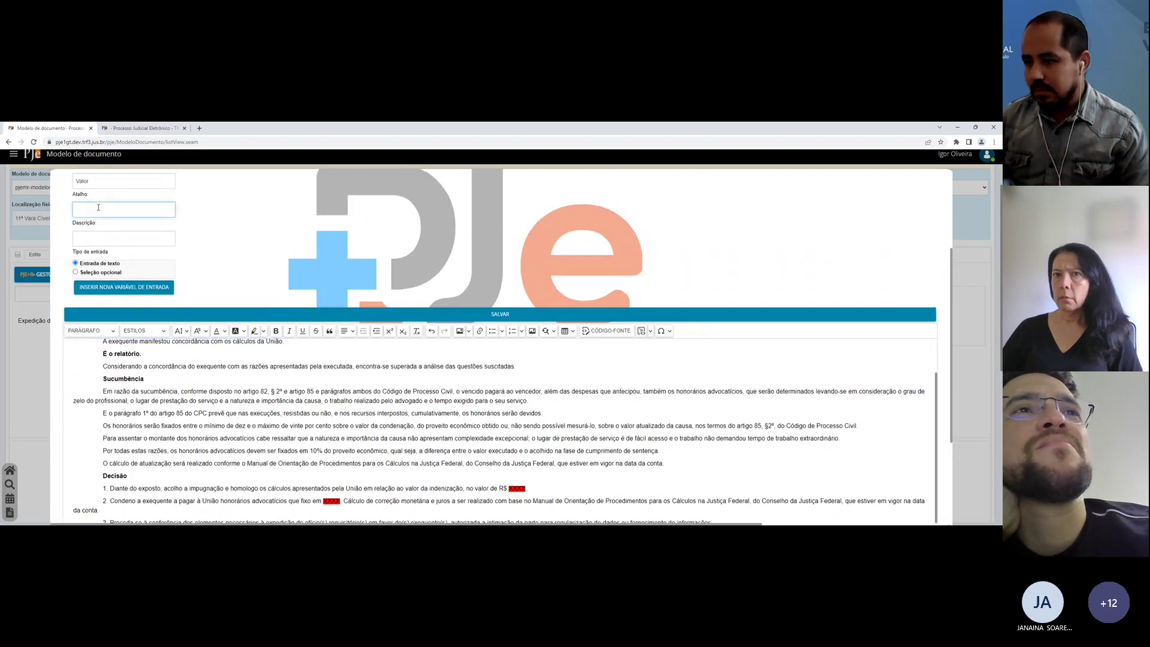
{"action": "type", "text": "val"}
{"action": "key", "text": "Tab"}
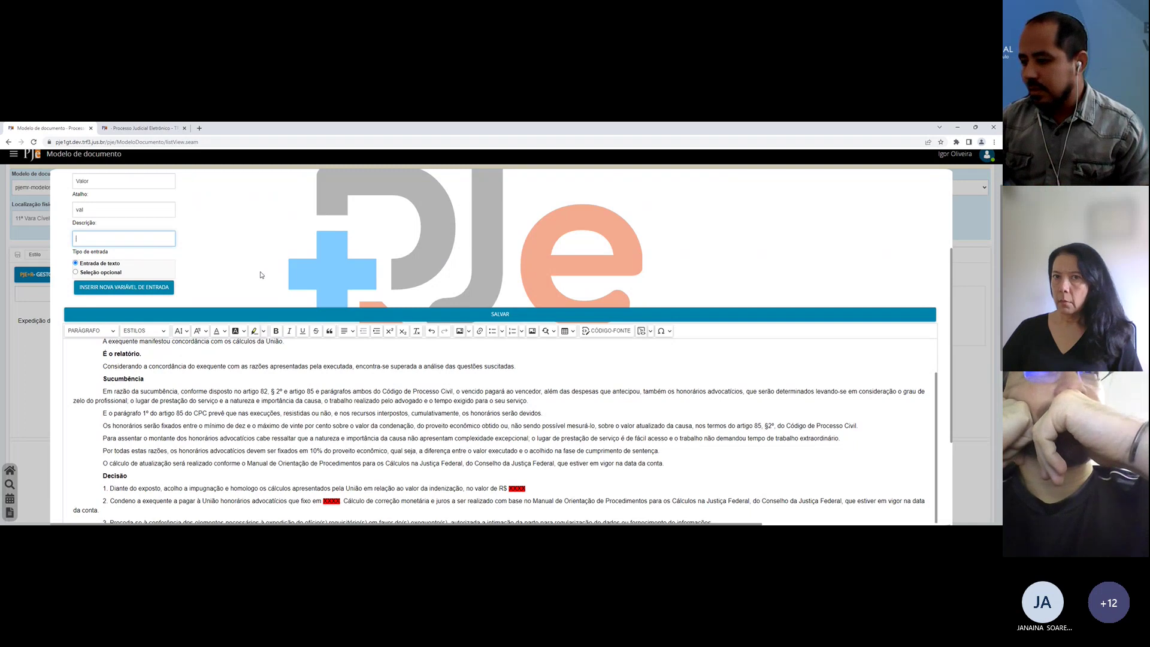
{"action": "type", "text": "lor da in"}
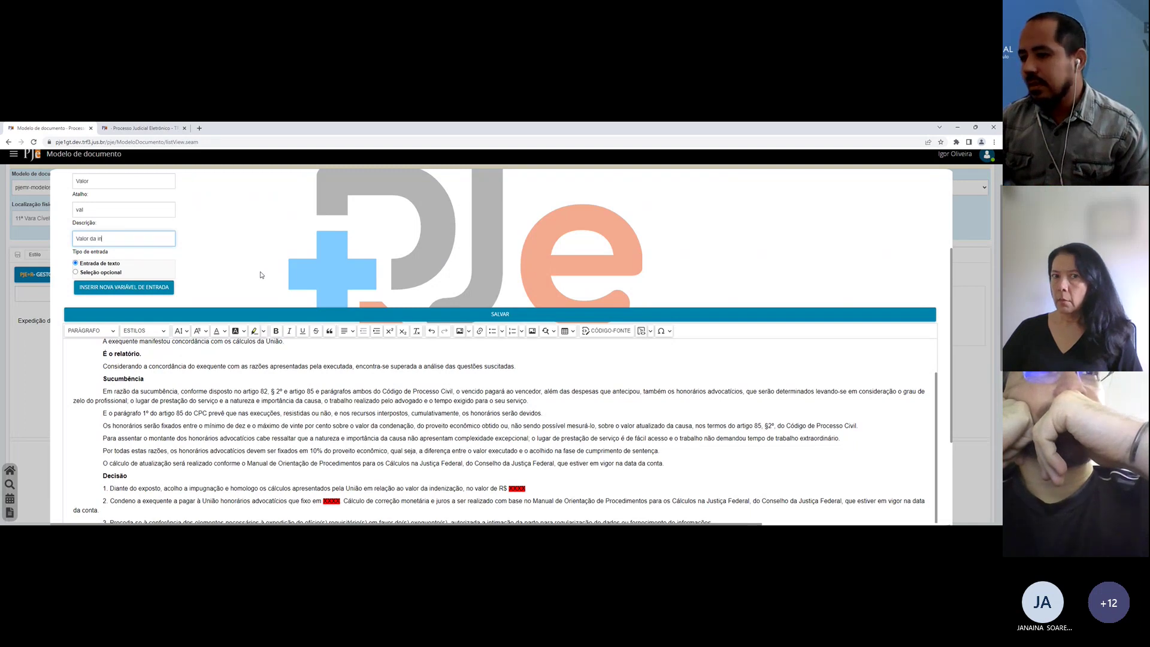
{"action": "type", "text": "denização"}
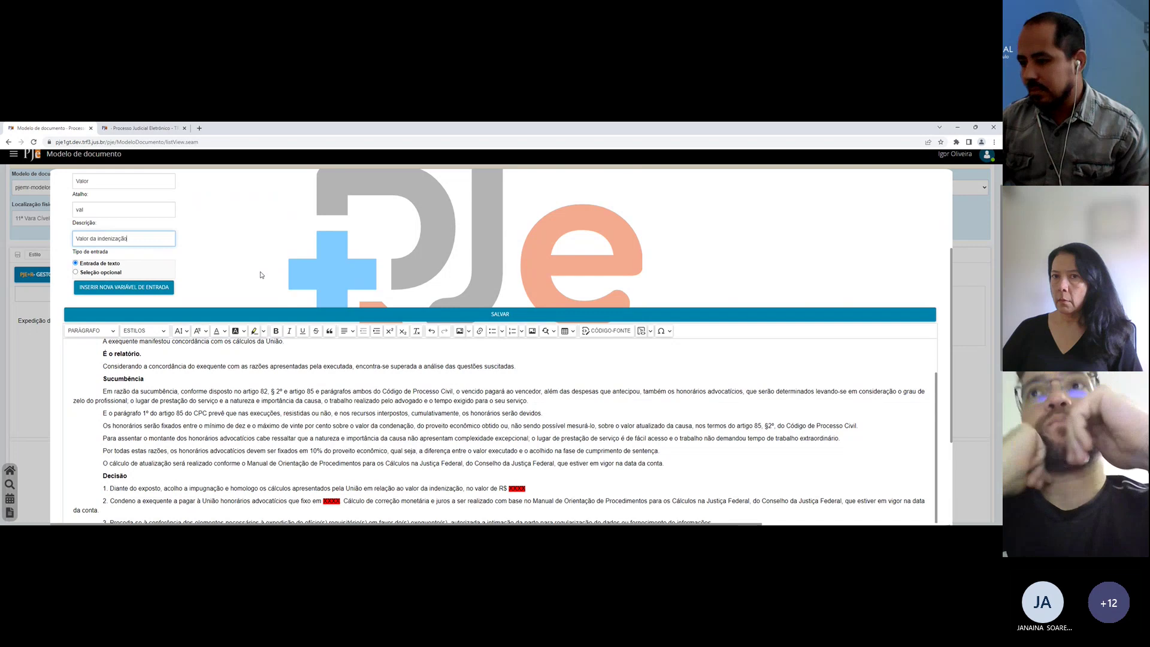
{"action": "type", "text": " homologad"}
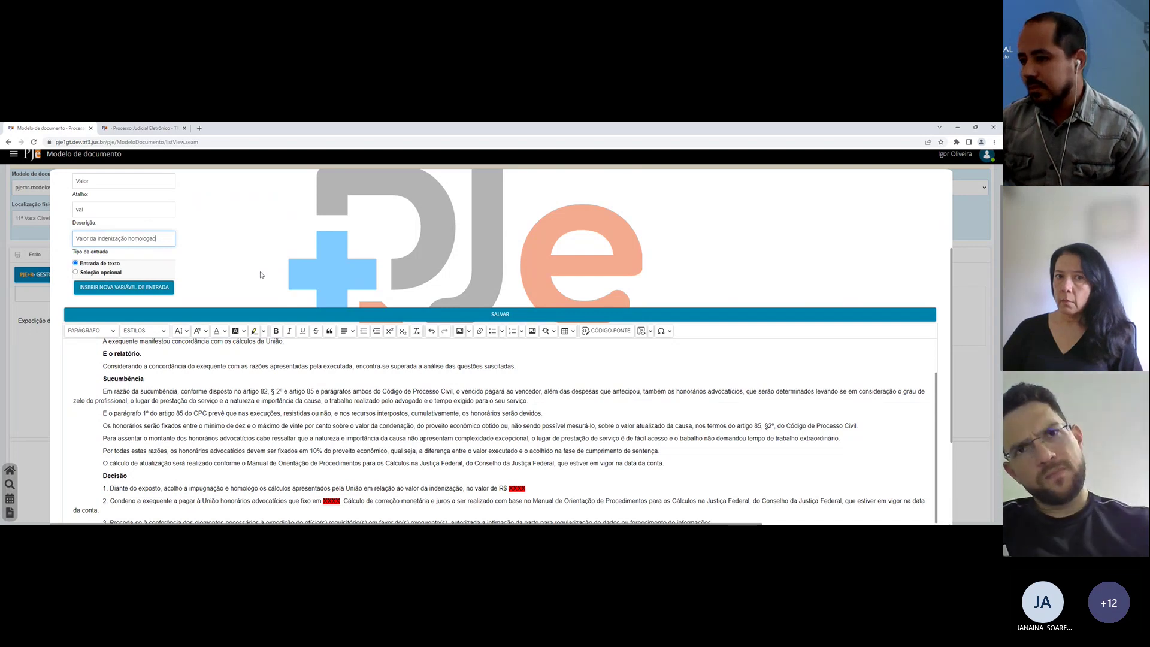
{"action": "type", "text": "a"}
Step: Add the Valor variable and paste its val shortcut before XXXX in item 1, selecting the leftover XXXX
{"action": "left_click", "coordinate": [124, 286]}
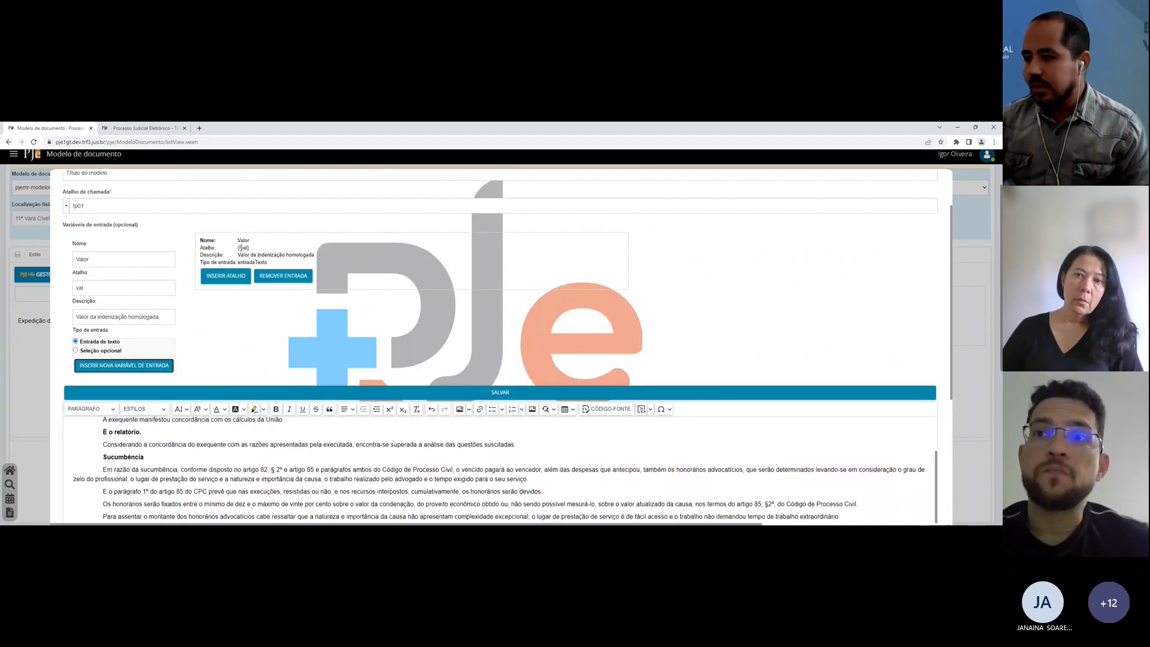
{"action": "left_click", "coordinate": [226, 276]}
{"action": "scroll", "coordinate": [448, 444], "scroll_direction": "down", "scroll_amount": 1}
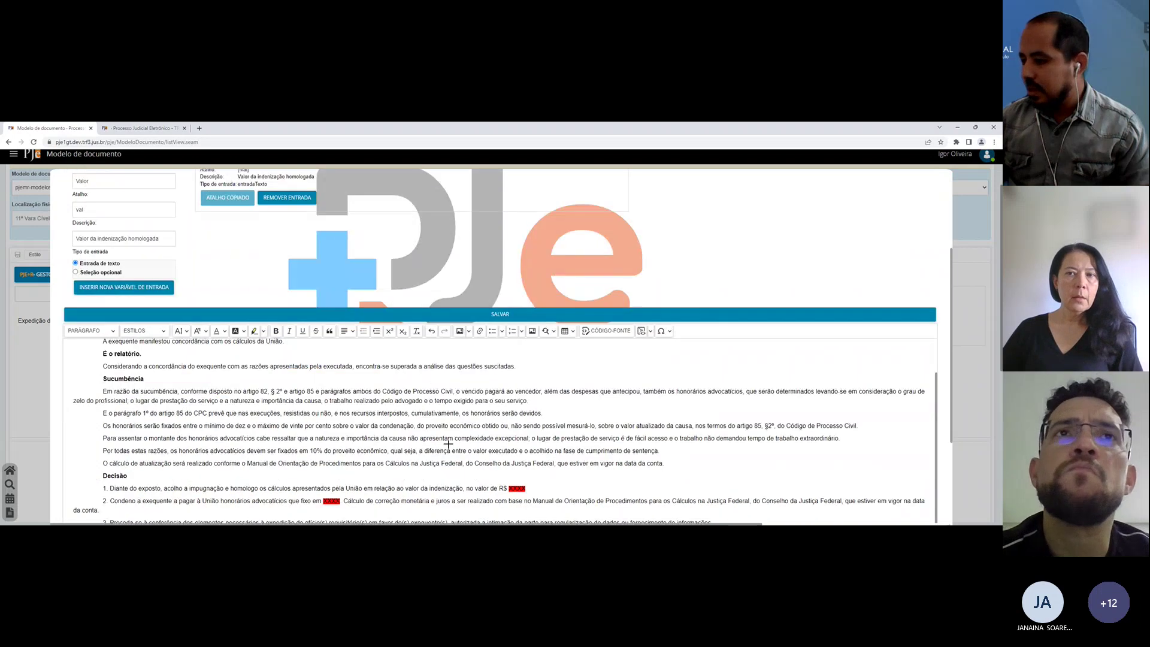
{"action": "left_click", "coordinate": [509, 489]}
{"action": "type", "text": "[val]"}
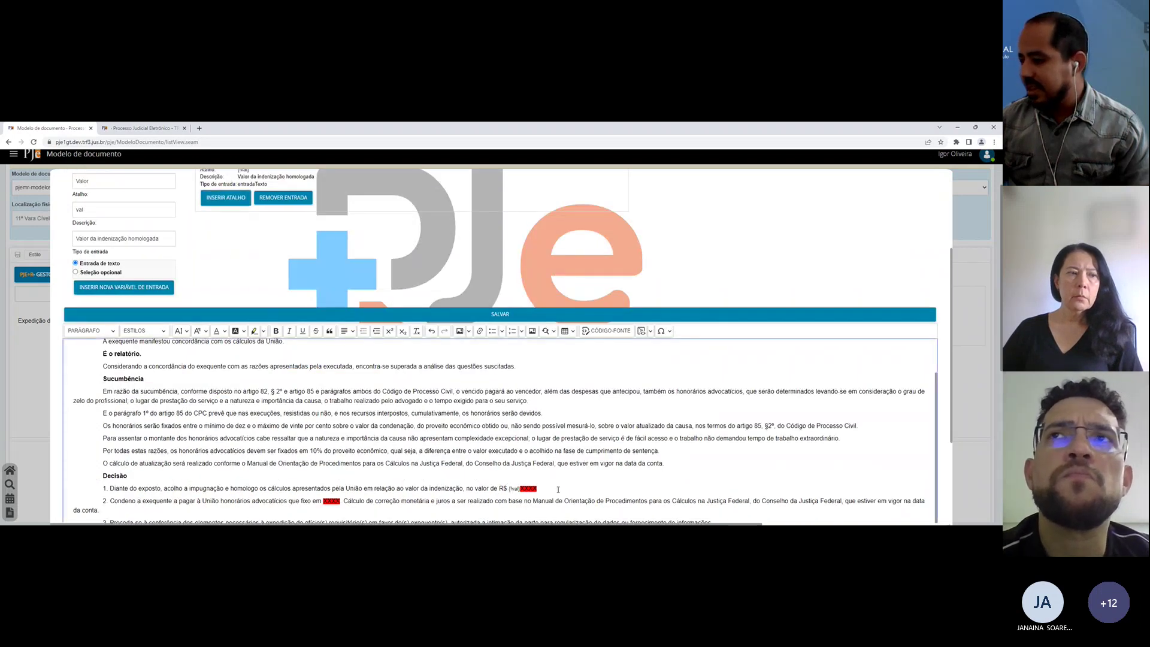
{"action": "key", "text": "shift+End"}
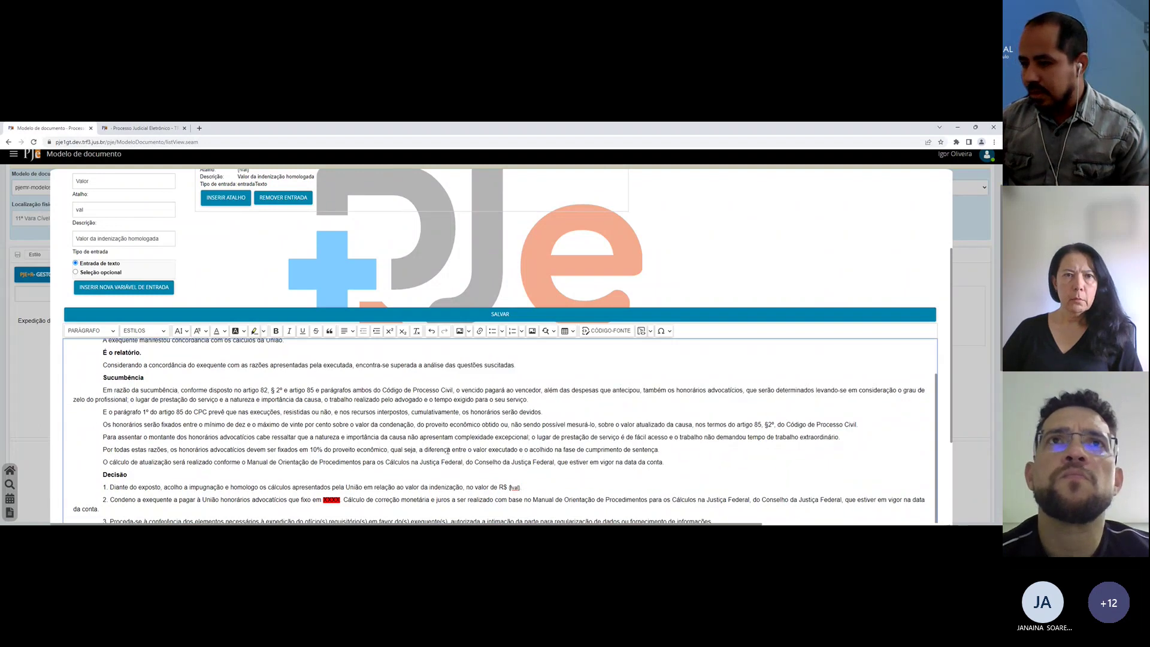
{"action": "scroll", "coordinate": [521, 461], "scroll_direction": "down", "scroll_amount": 3}
Step: Edit the variable fields to Honorários, shortcut valHon, description 'Valor dos honorários'
{"action": "double_click", "coordinate": [331, 421]}
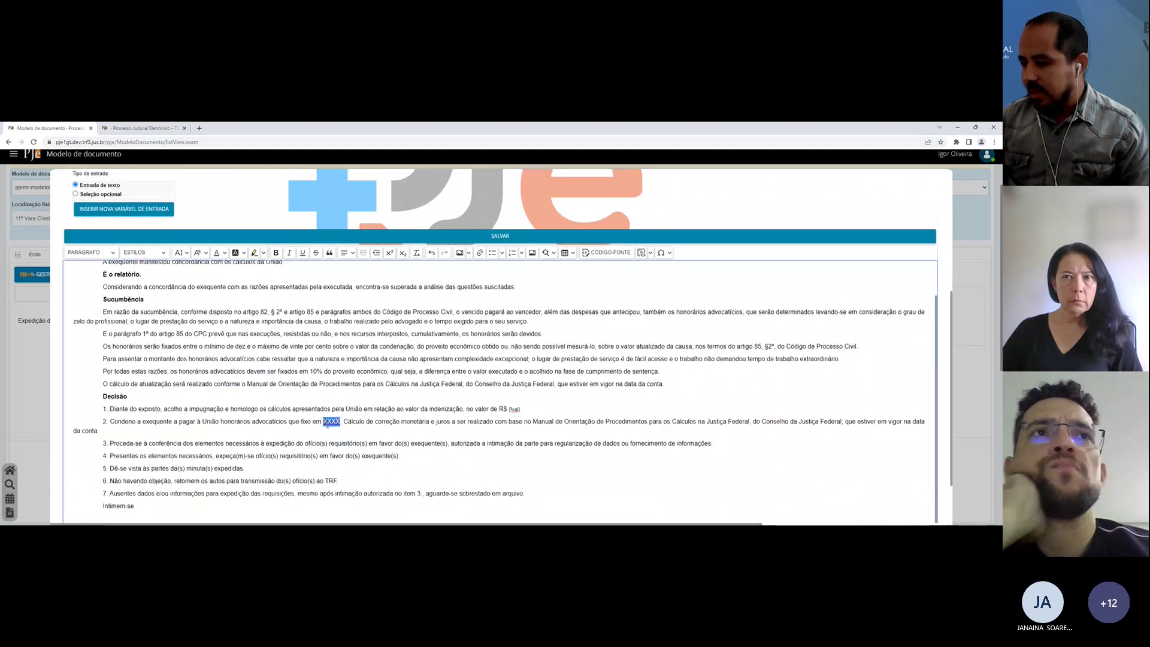
{"action": "scroll", "coordinate": [317, 406], "scroll_direction": "up", "scroll_amount": 5}
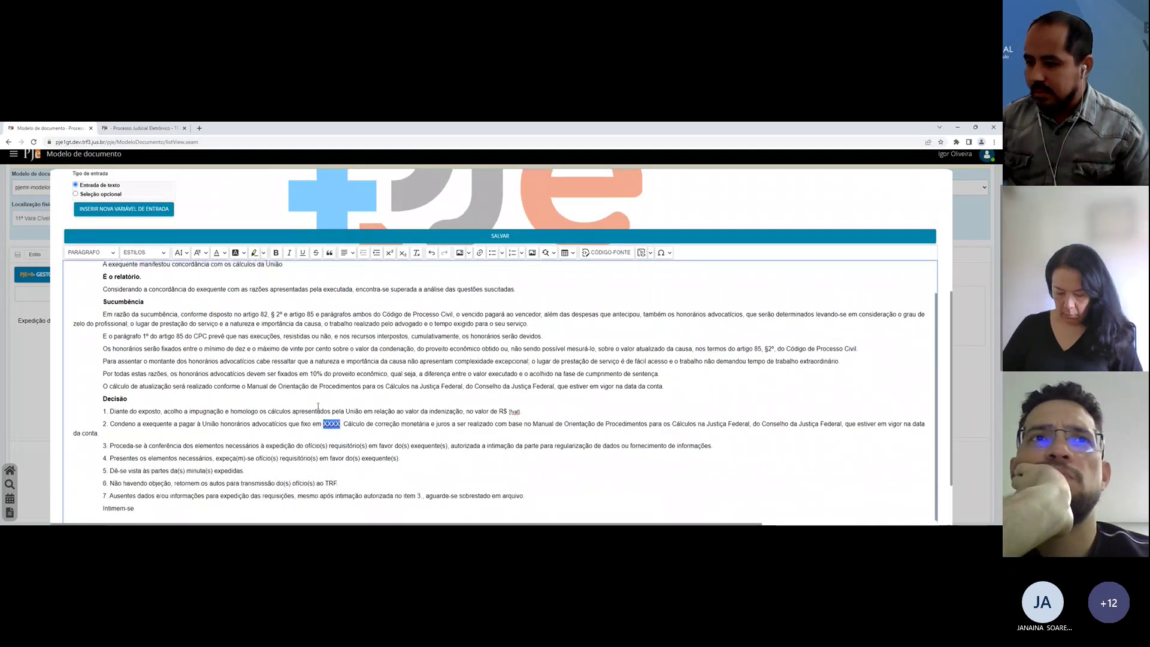
{"action": "scroll", "coordinate": [135, 206], "scroll_direction": "up", "scroll_amount": 1}
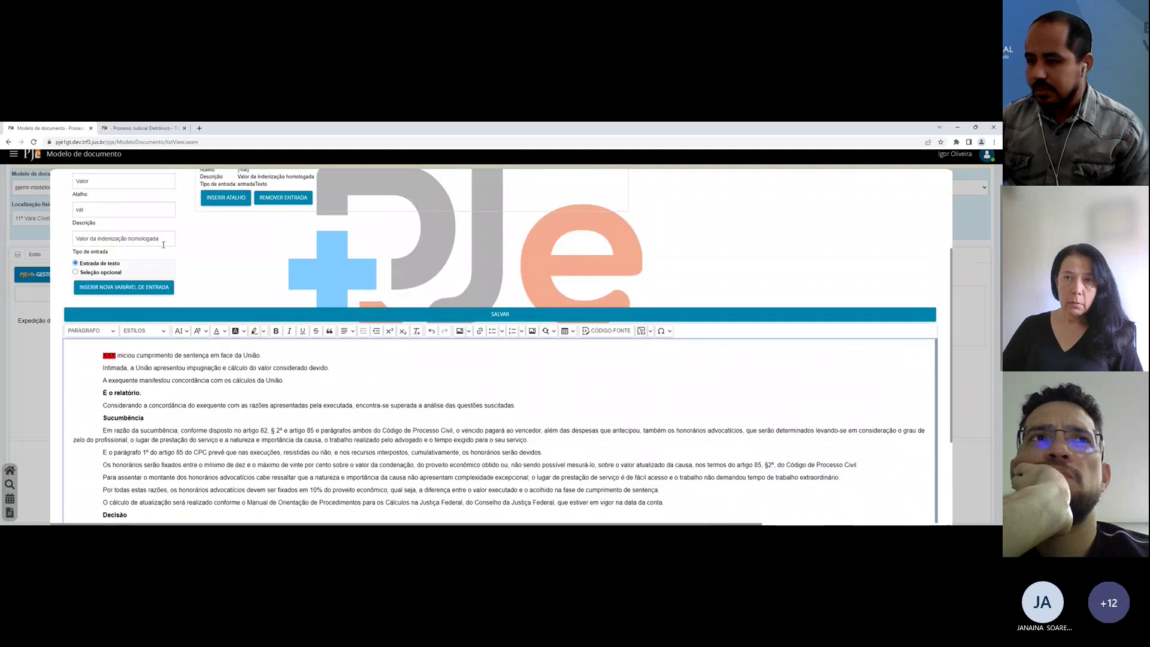
{"action": "left_click", "coordinate": [79, 238]}
{"action": "key", "text": "shift+End"}
{"action": "type", "text": "as"}
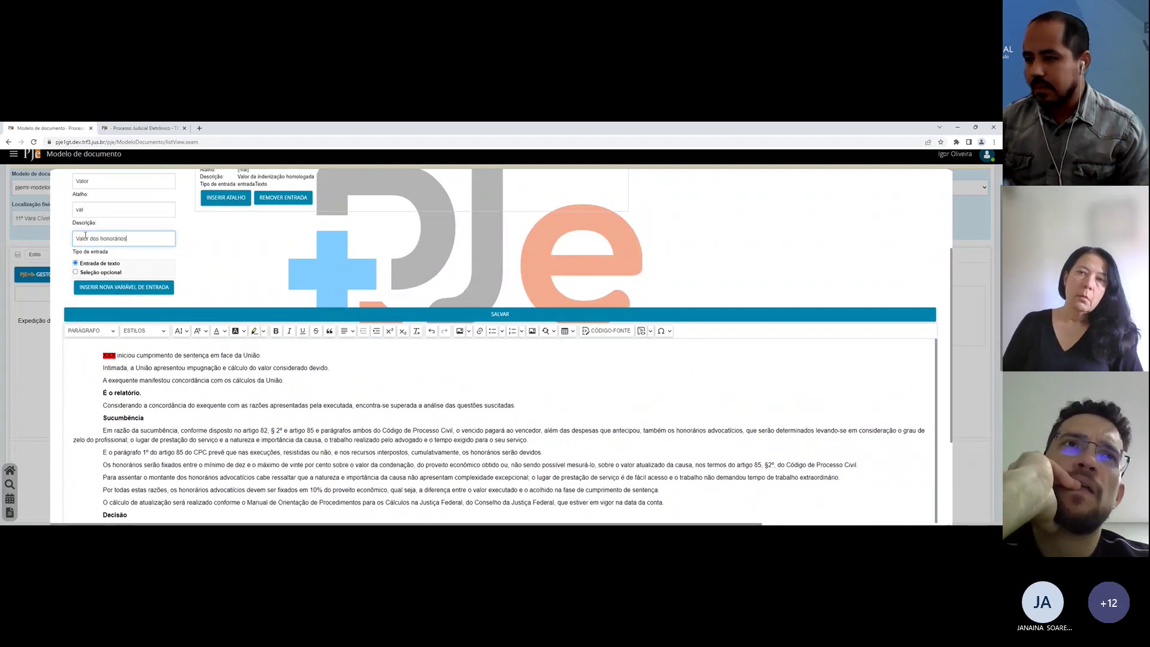
{"action": "left_click", "coordinate": [123, 211]}
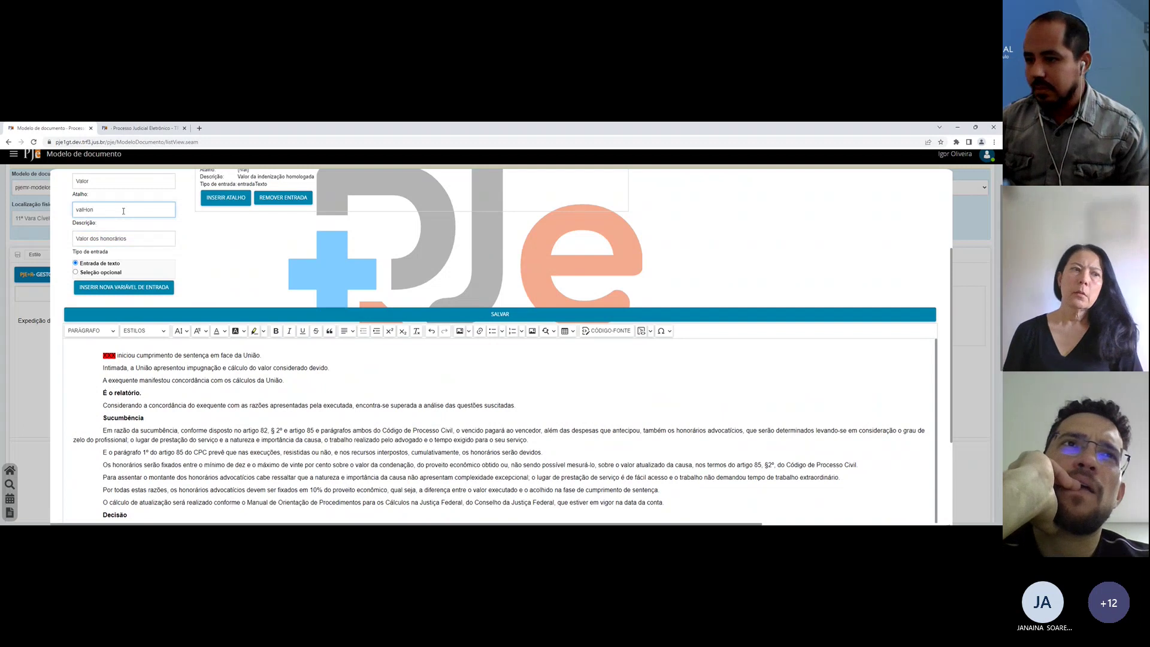
{"action": "left_click", "coordinate": [123, 185]}
{"action": "type", "text": "Honorários"}
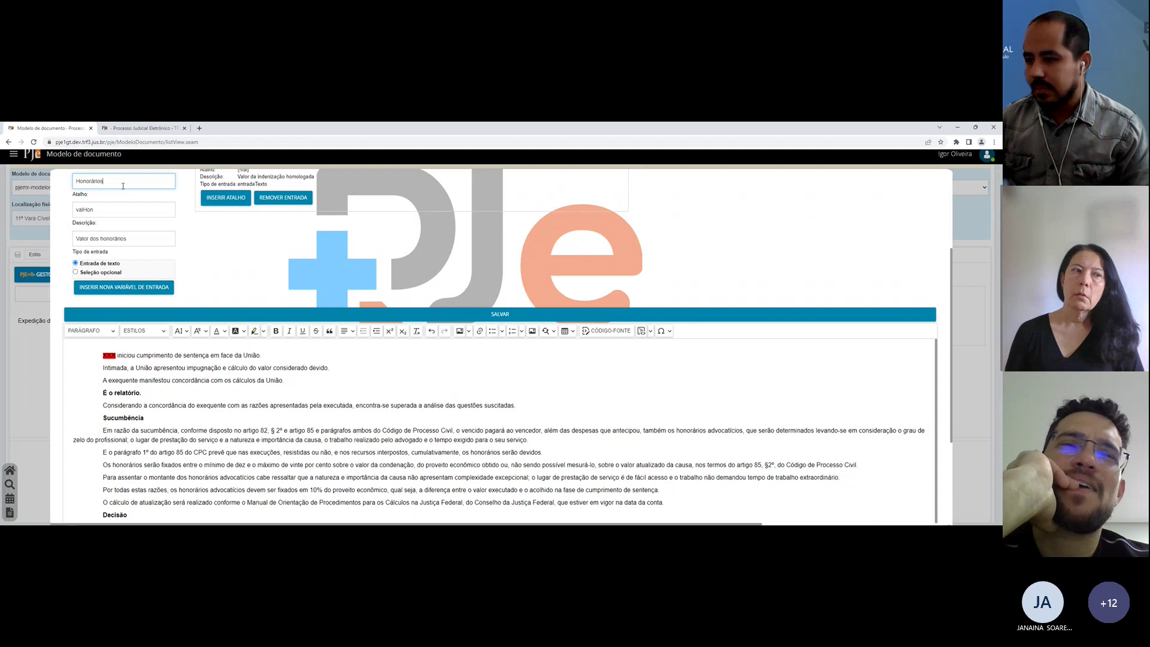
Step: Add the Honorários variable and replace XXXX in Decisão item 2 with its valHon shortcut
{"action": "left_click", "coordinate": [132, 288]}
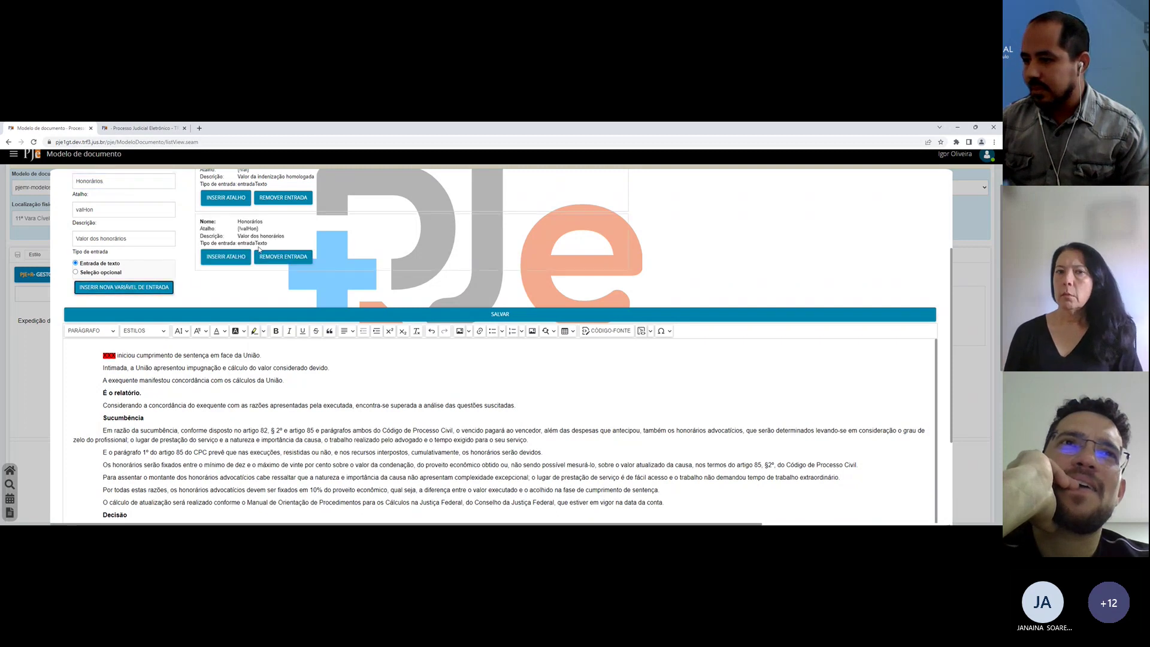
{"action": "left_click", "coordinate": [225, 256]}
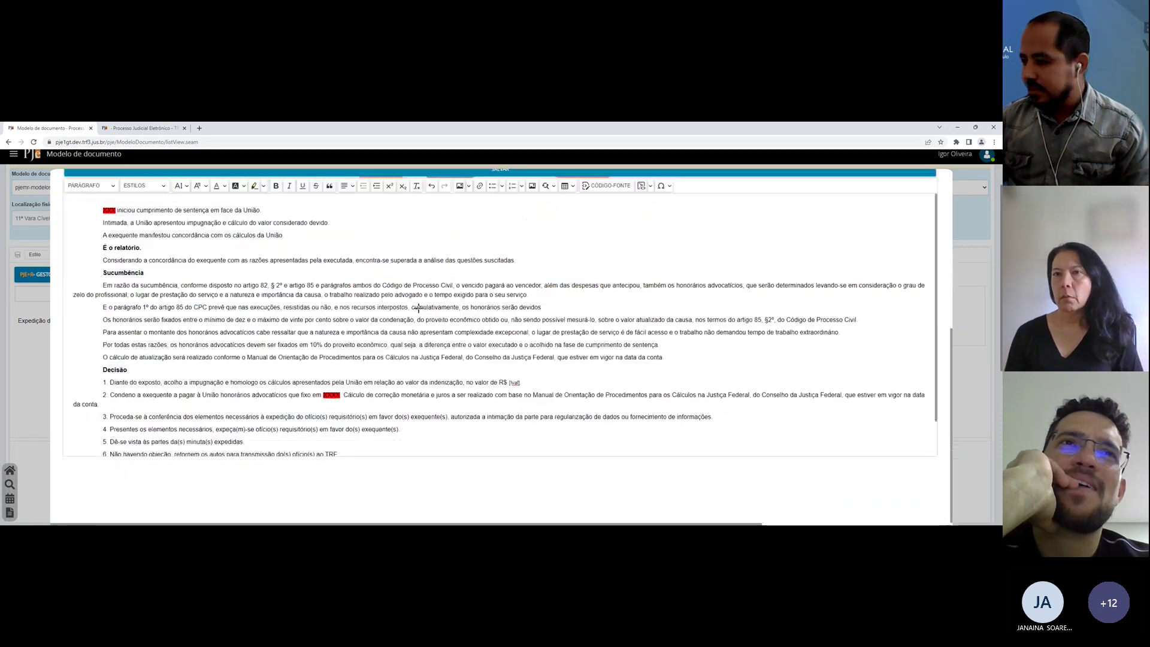
{"action": "left_click", "coordinate": [322, 394]}
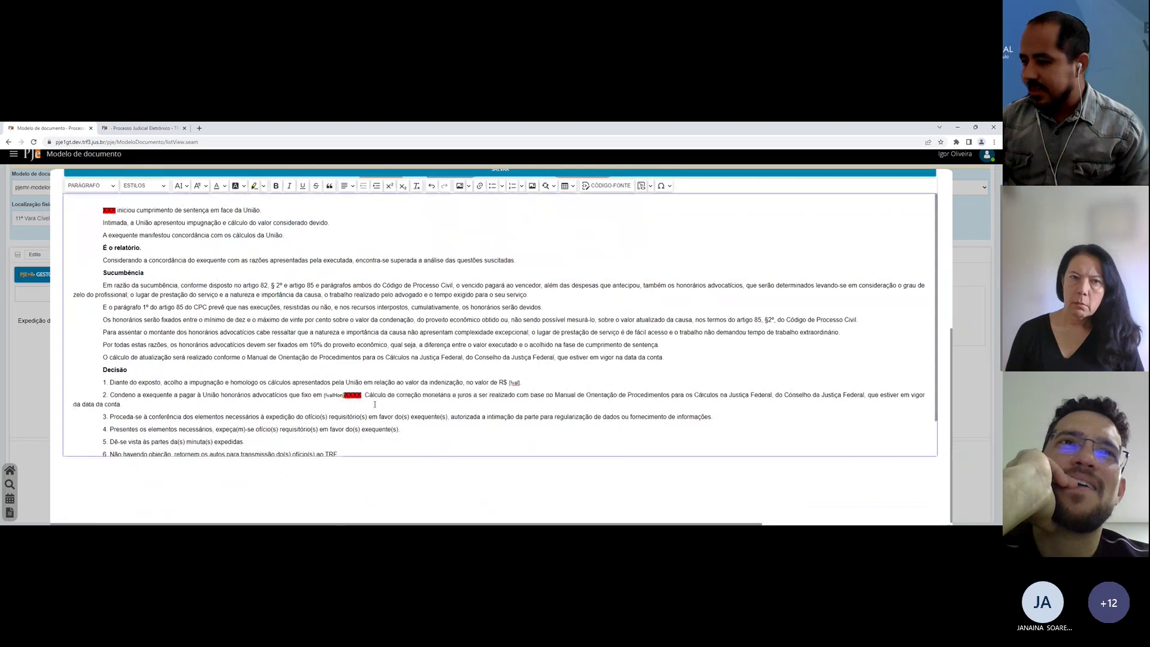
{"action": "key", "text": "ctrl+shift+Right"}
{"action": "key", "text": "Delete"}
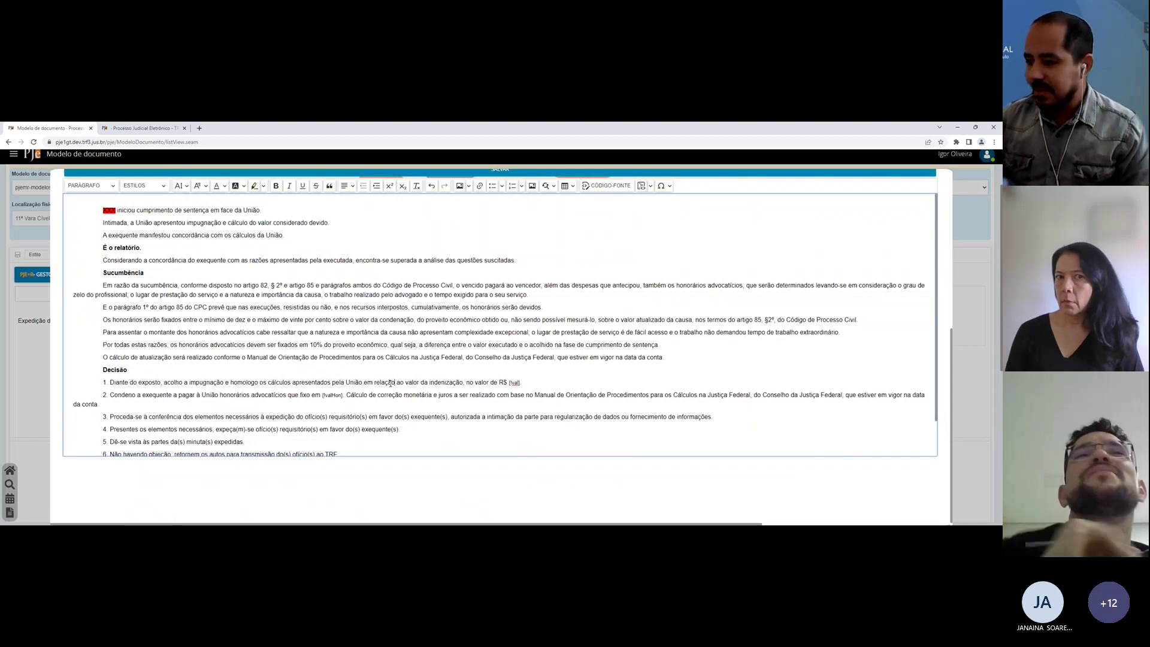
{"action": "scroll", "coordinate": [393, 397], "scroll_direction": "up", "scroll_amount": 3}
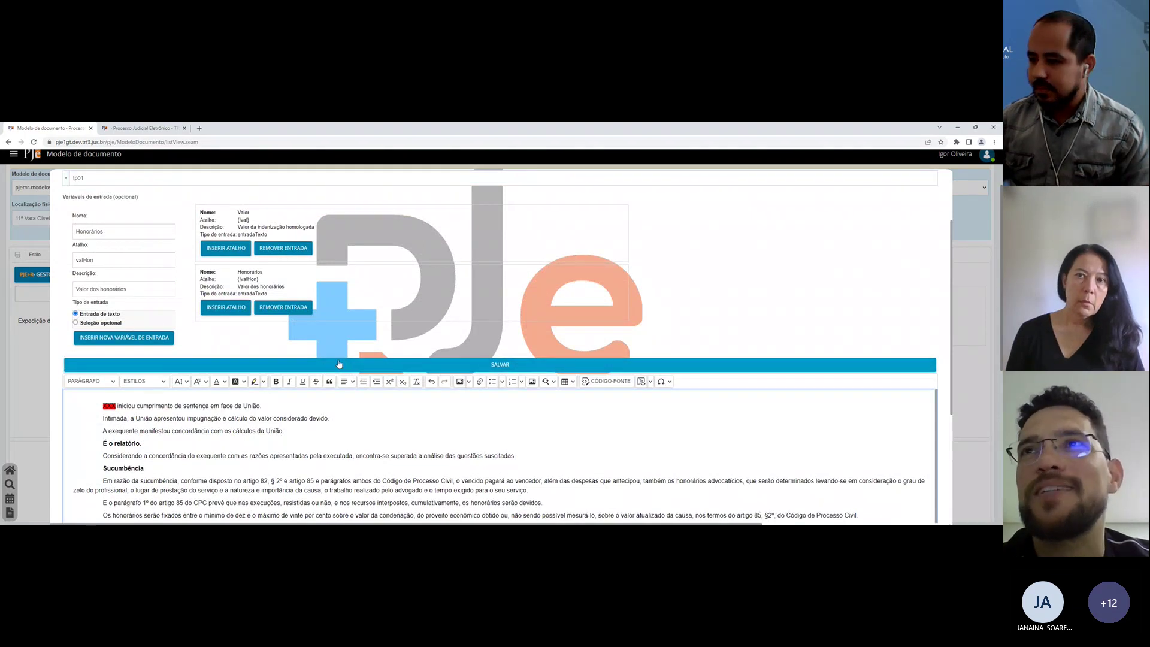
Step: Add a 'Valor da indenização: [valHon]' line below the Considerando paragraph
{"action": "scroll", "coordinate": [311, 432], "scroll_direction": "down", "scroll_amount": 1}
{"action": "scroll", "coordinate": [311, 431], "scroll_direction": "up", "scroll_amount": 1}
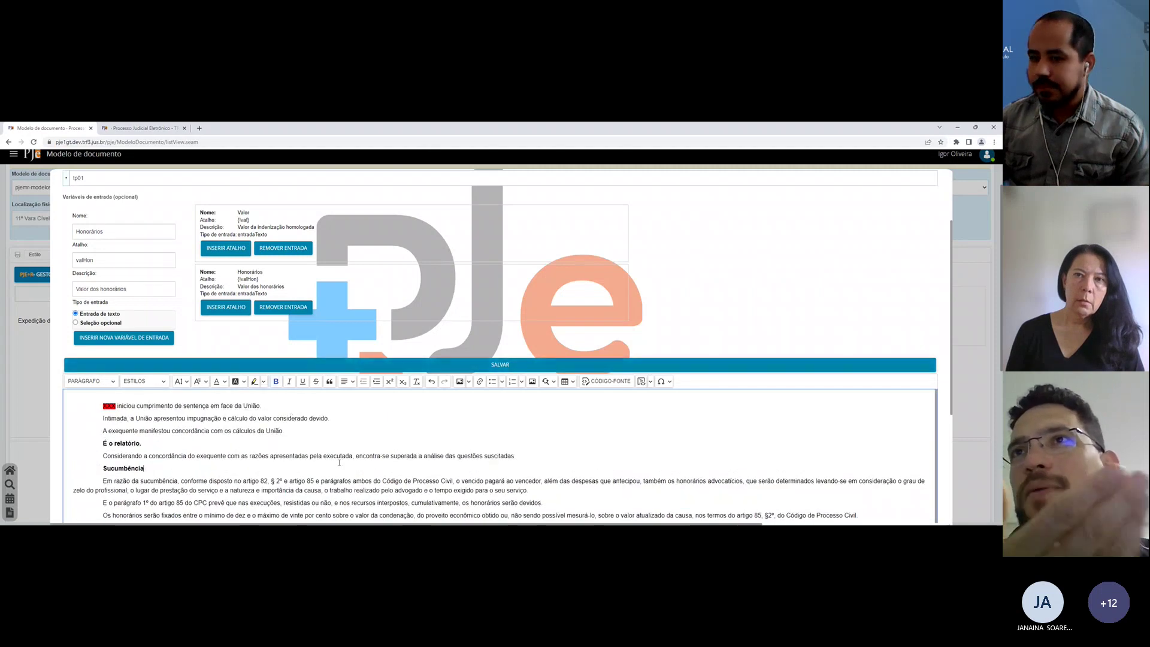
{"action": "left_click", "coordinate": [528, 453]}
{"action": "key", "text": "Return"}
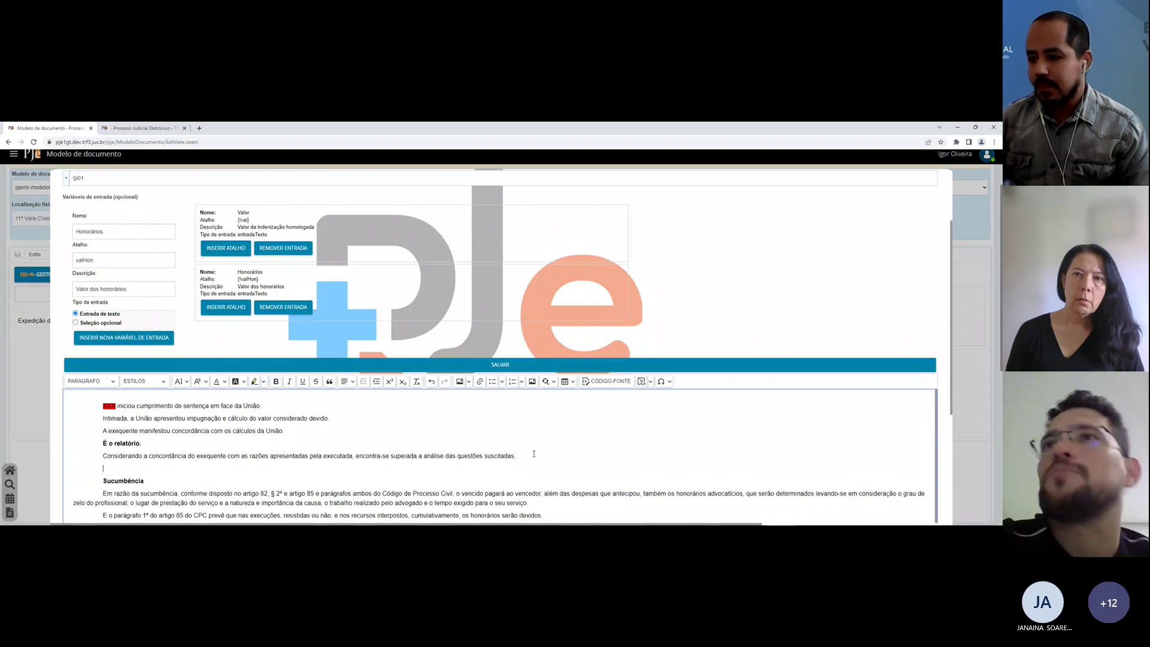
{"action": "type", "text": "Valo"}
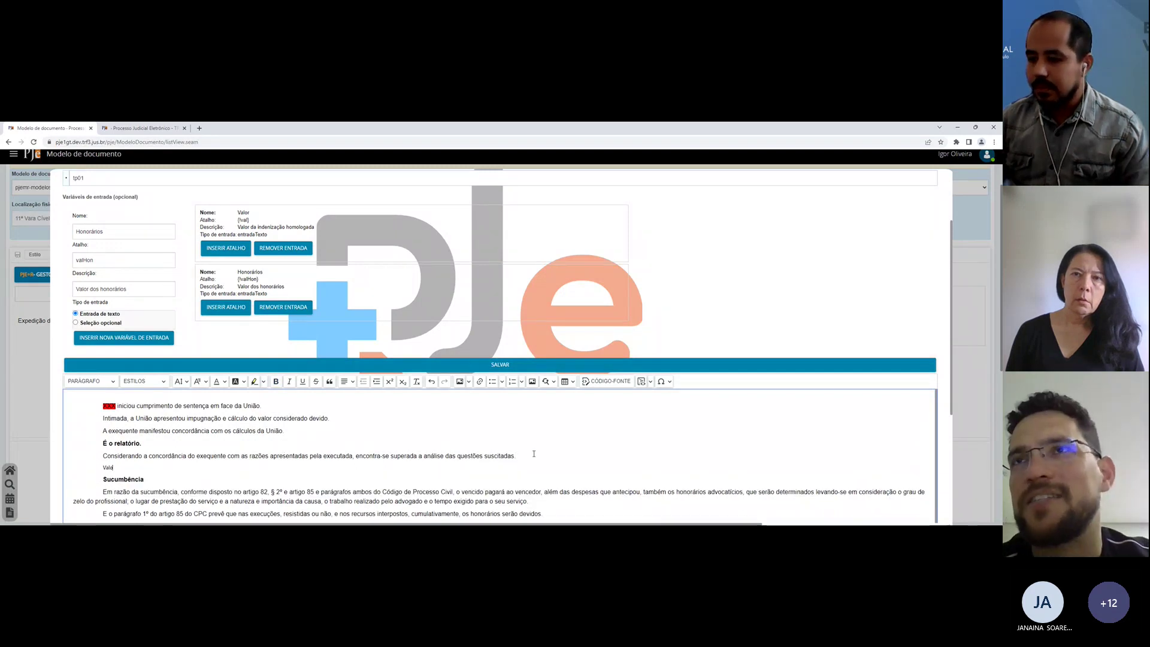
{"action": "type", "text": "r da indenização:"}
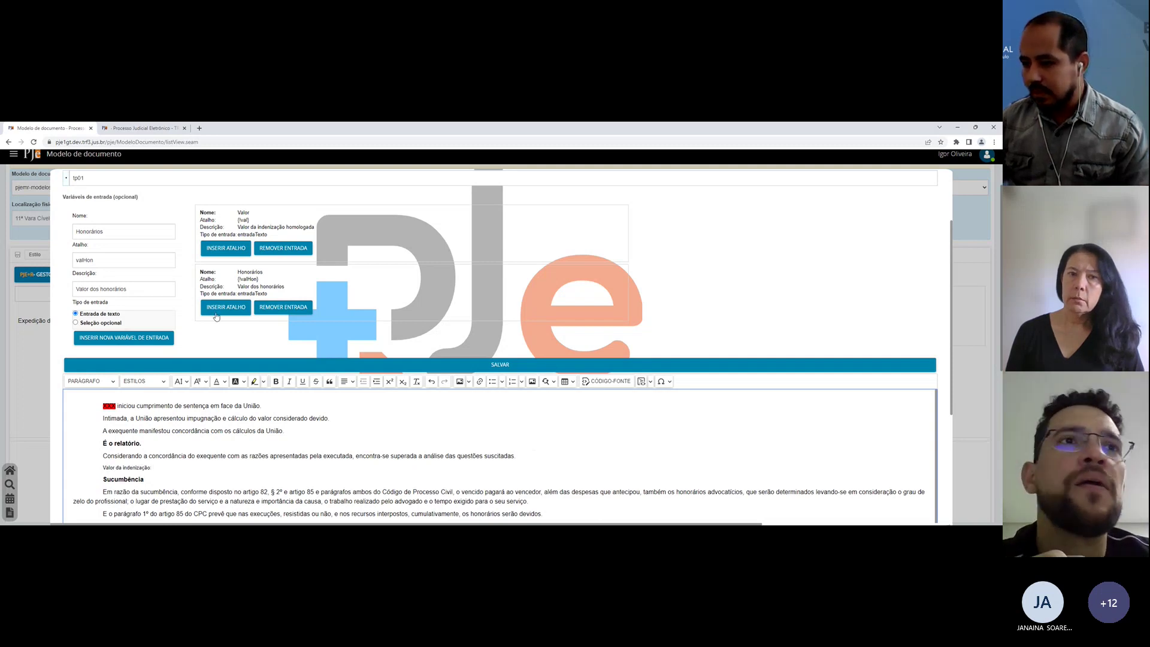
{"action": "left_click", "coordinate": [216, 316]}
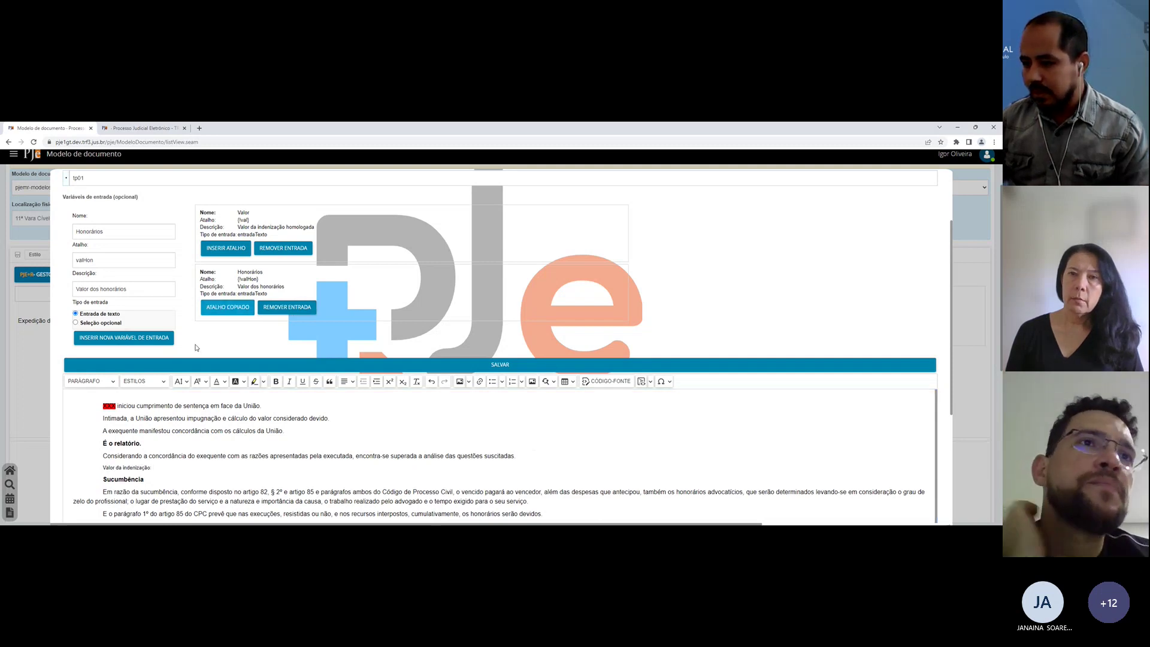
Step: Set the Valor da indenização line to Verdana and save the template
{"action": "left_click_drag", "start_coordinate": [92, 470], "coordinate": [175, 468]}
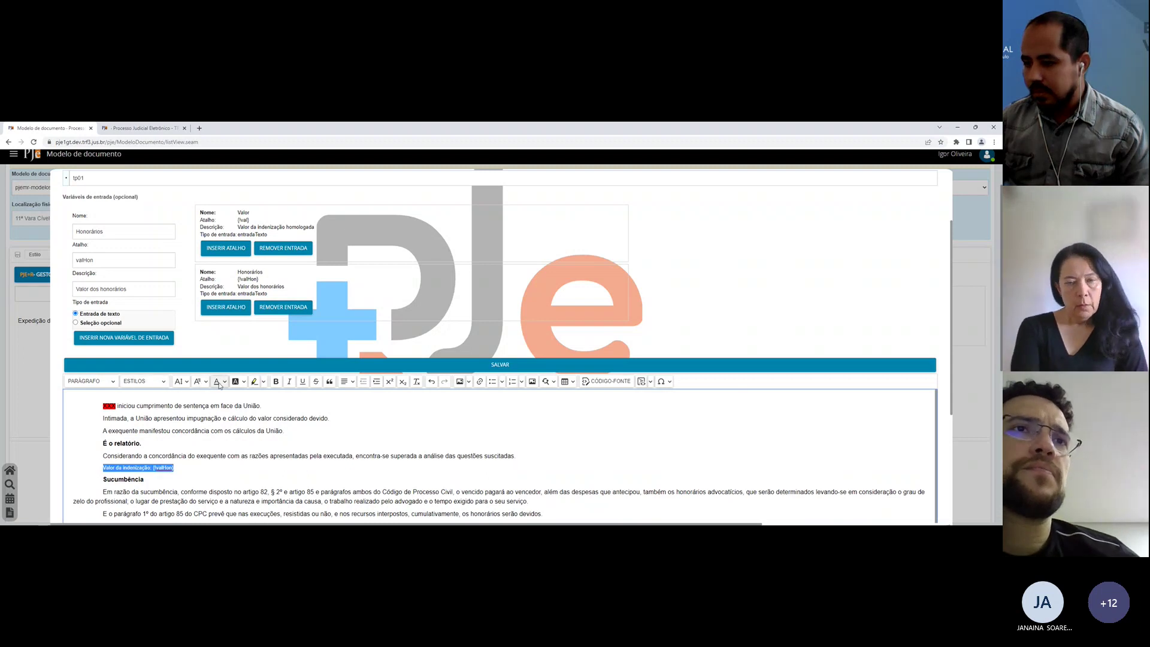
{"action": "left_click", "coordinate": [199, 381]}
{"action": "left_click", "coordinate": [198, 367]}
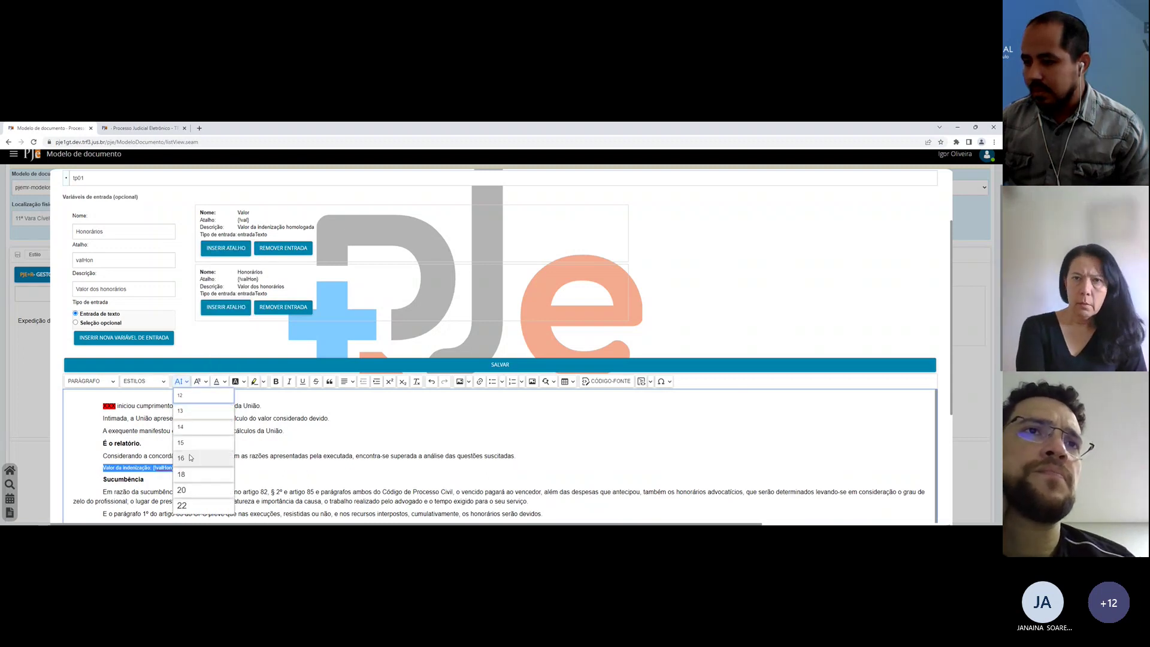
{"action": "left_click", "coordinate": [254, 468]}
{"action": "left_click", "coordinate": [251, 364]}
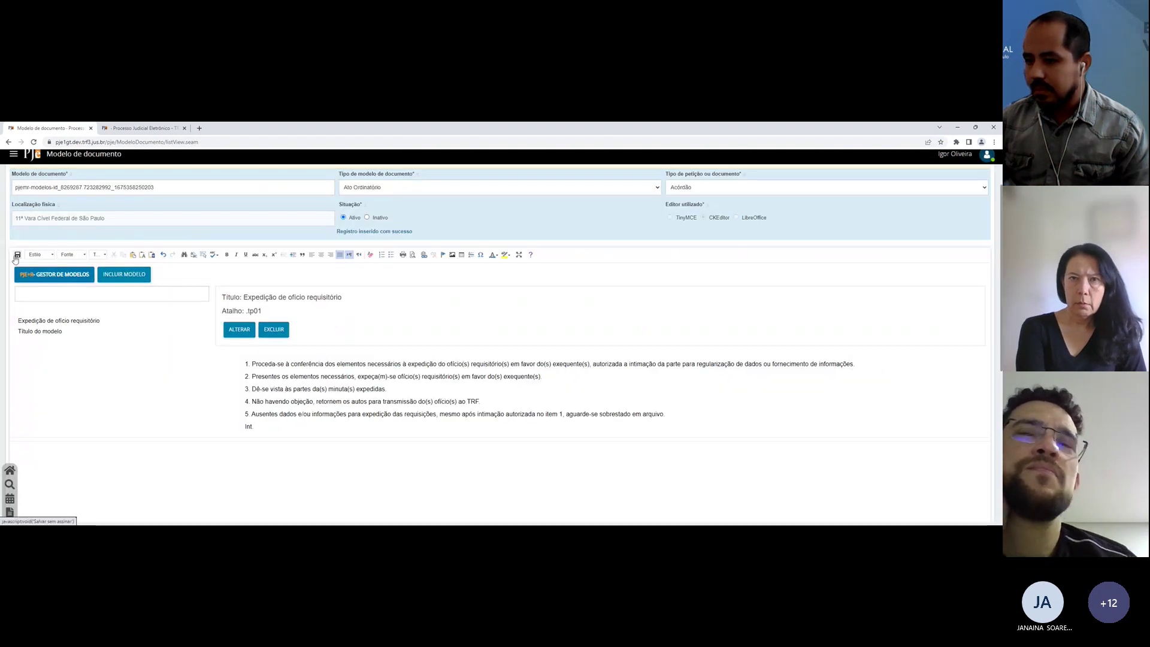
Step: Sync the saved models into the case's decision draft, glance at the template page, and return
{"action": "left_click", "coordinate": [124, 128]}
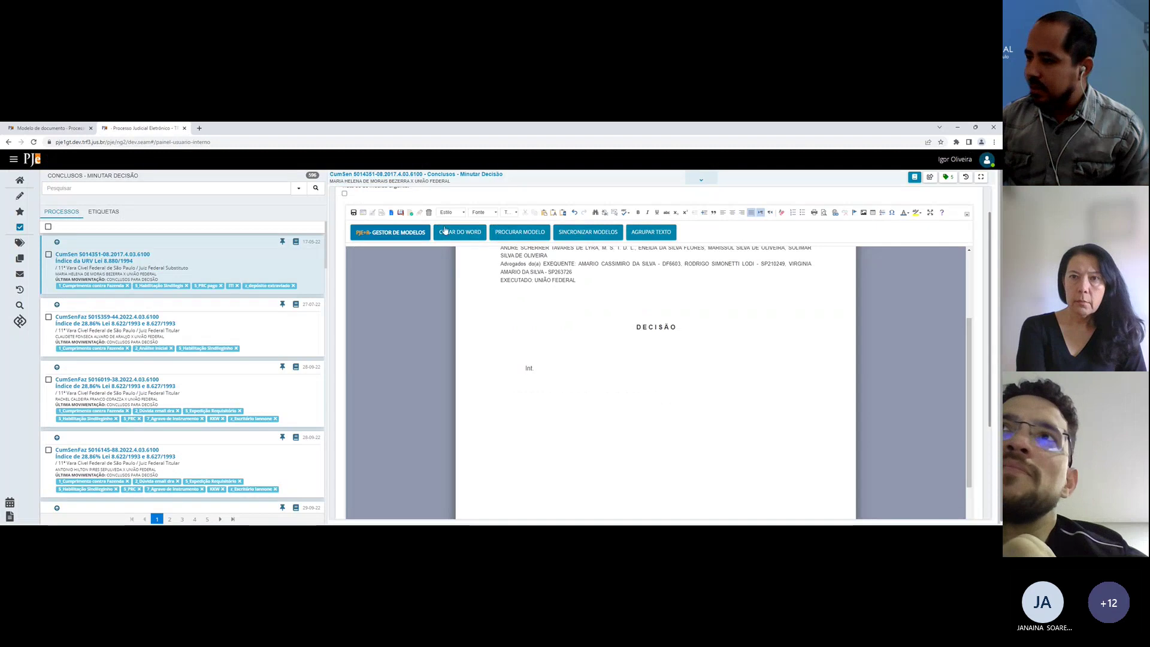
{"action": "left_click", "coordinate": [586, 231]}
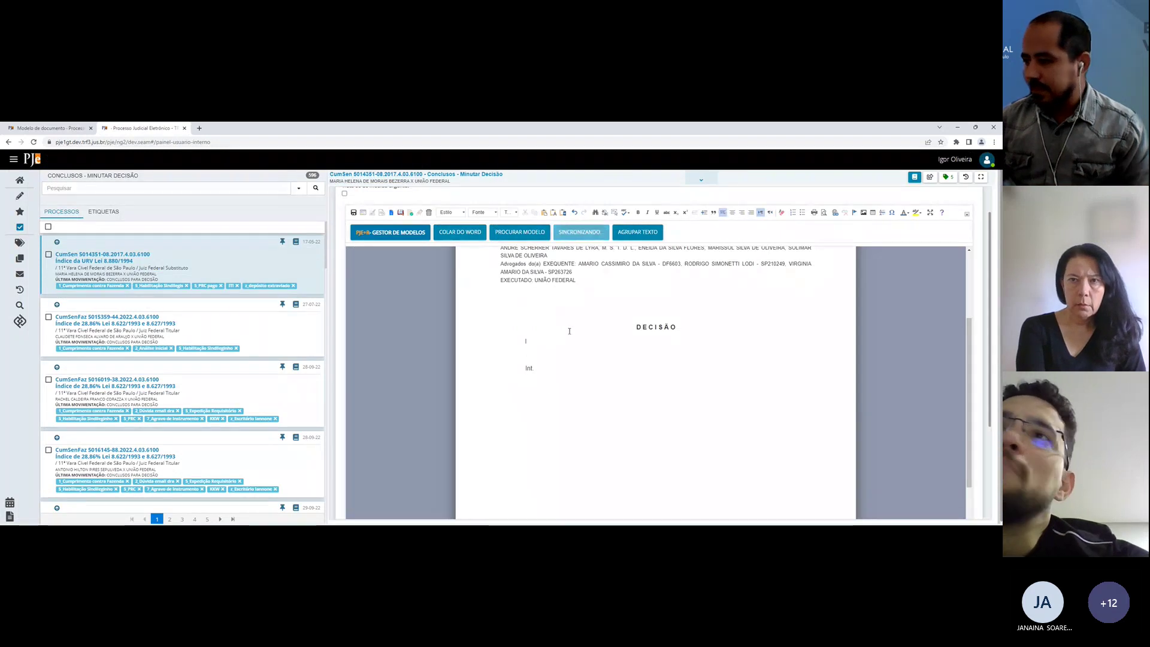
{"action": "left_click", "coordinate": [565, 379]}
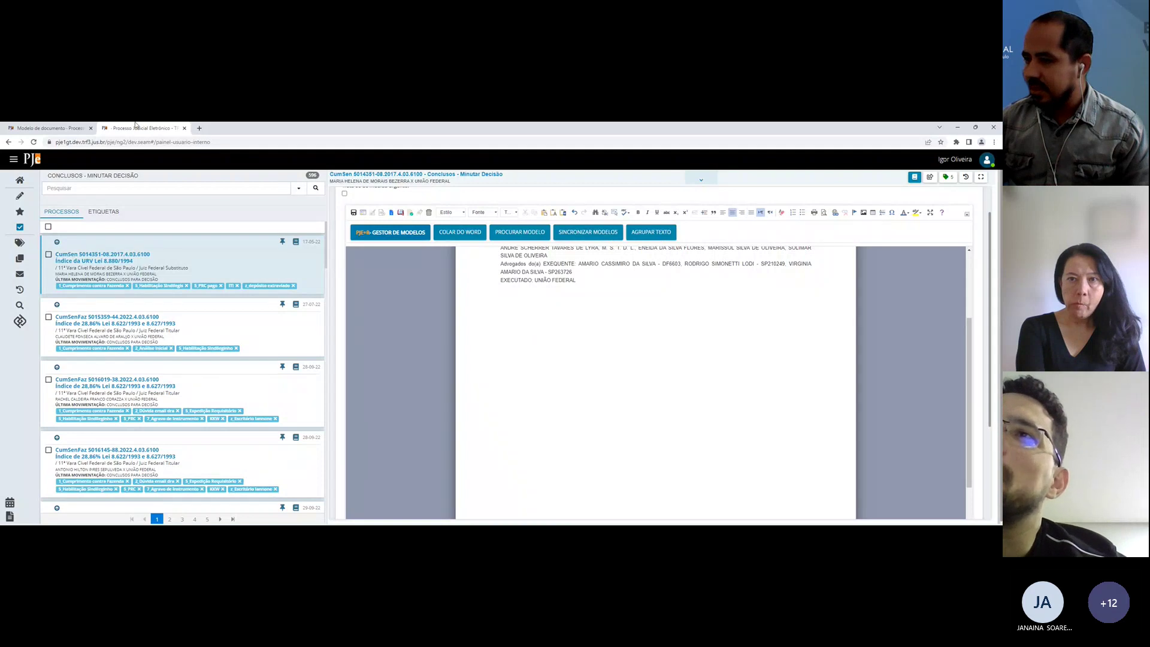
{"action": "left_click", "coordinate": [51, 128]}
{"action": "left_click", "coordinate": [113, 126]}
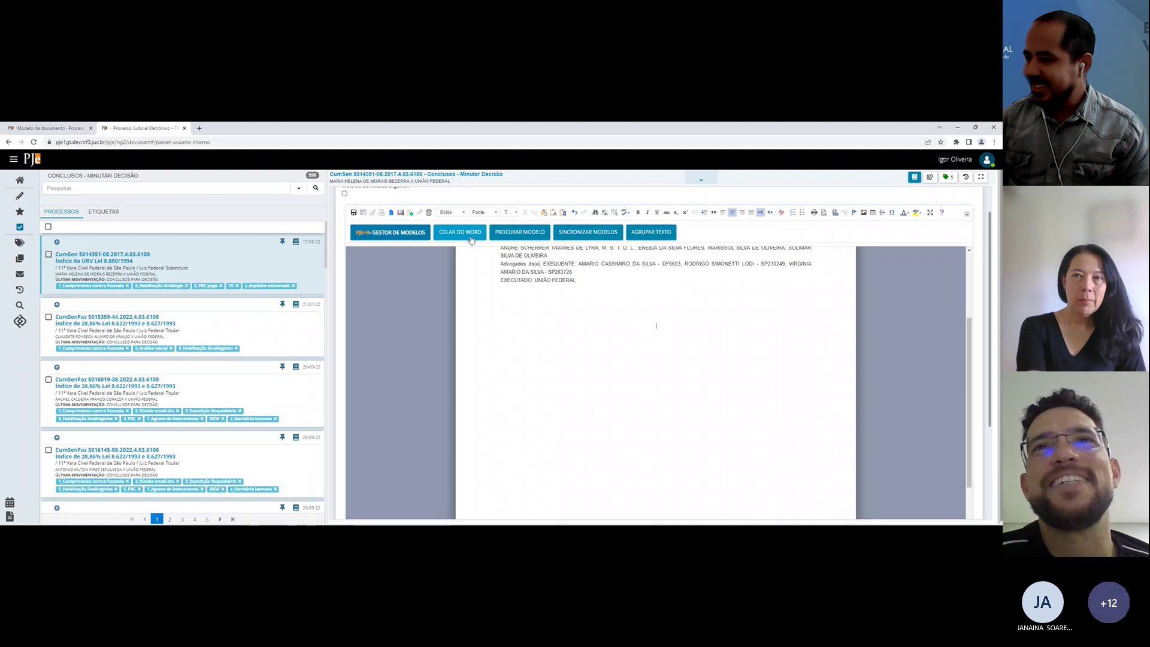
{"action": "left_click", "coordinate": [508, 238]}
{"action": "left_click", "coordinate": [437, 276]}
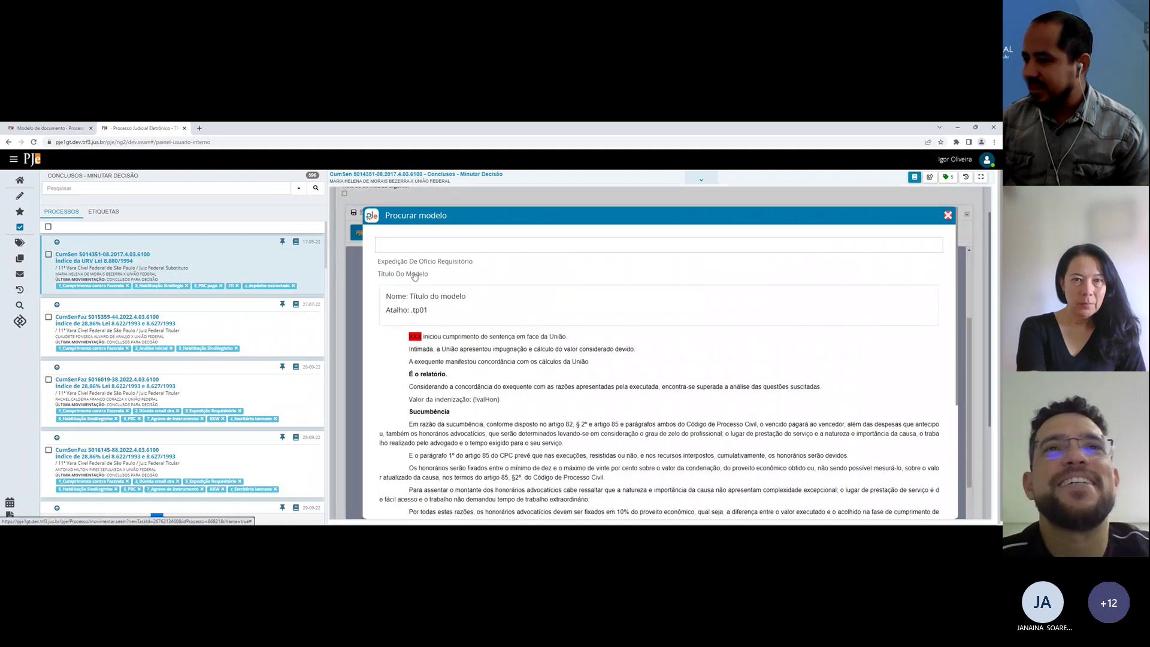
{"action": "left_click", "coordinate": [414, 275]}
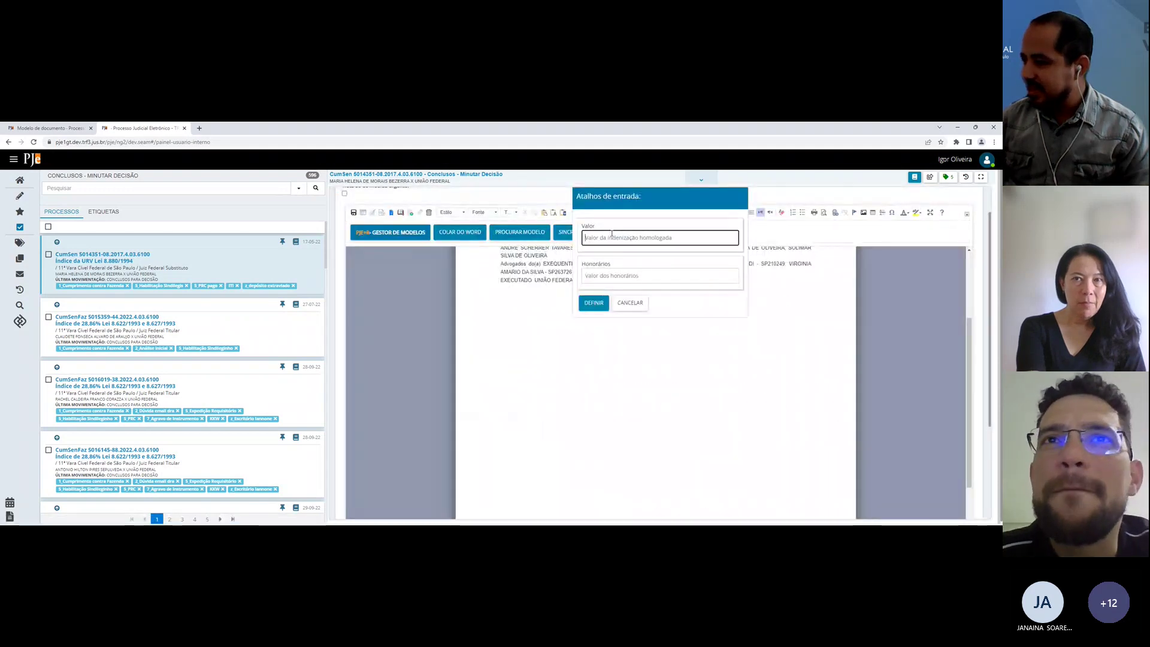
{"action": "type", "text": "1000000"}
{"action": "left_click", "coordinate": [595, 274]}
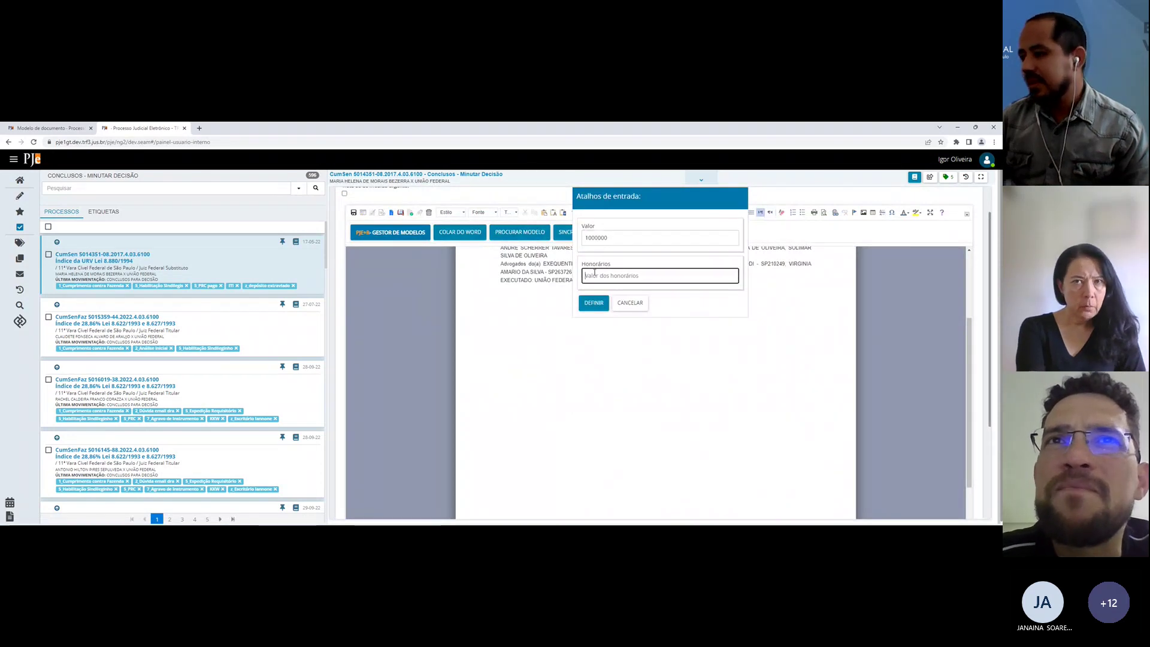
{"action": "type", "text": "40404040"}
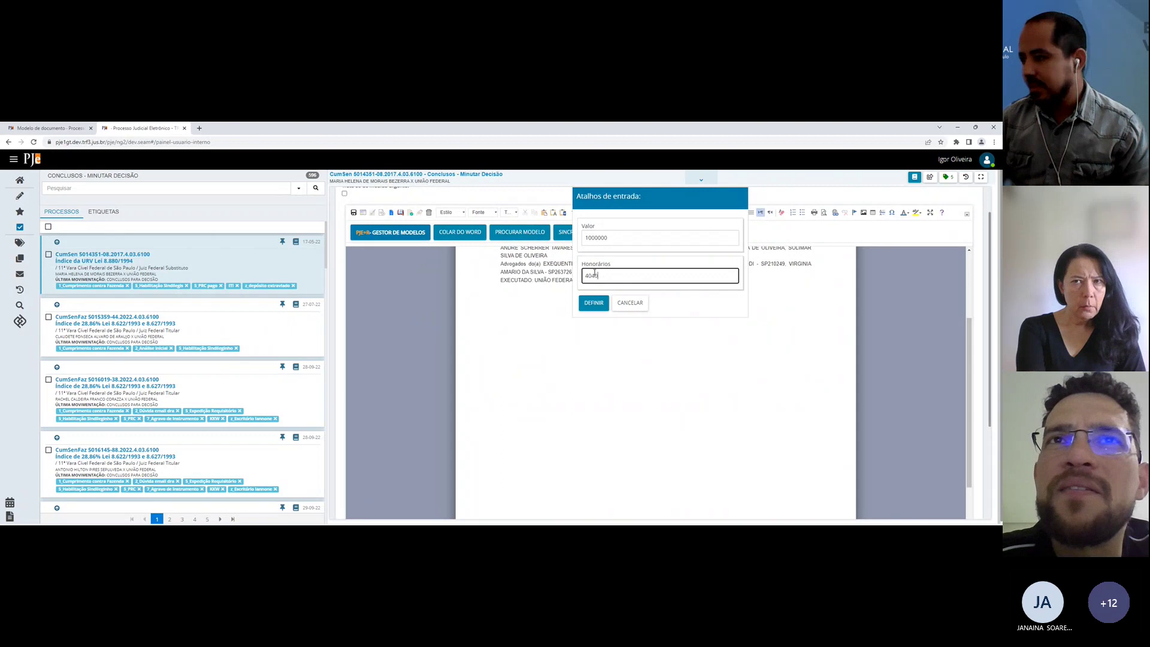
{"action": "left_click", "coordinate": [593, 302]}
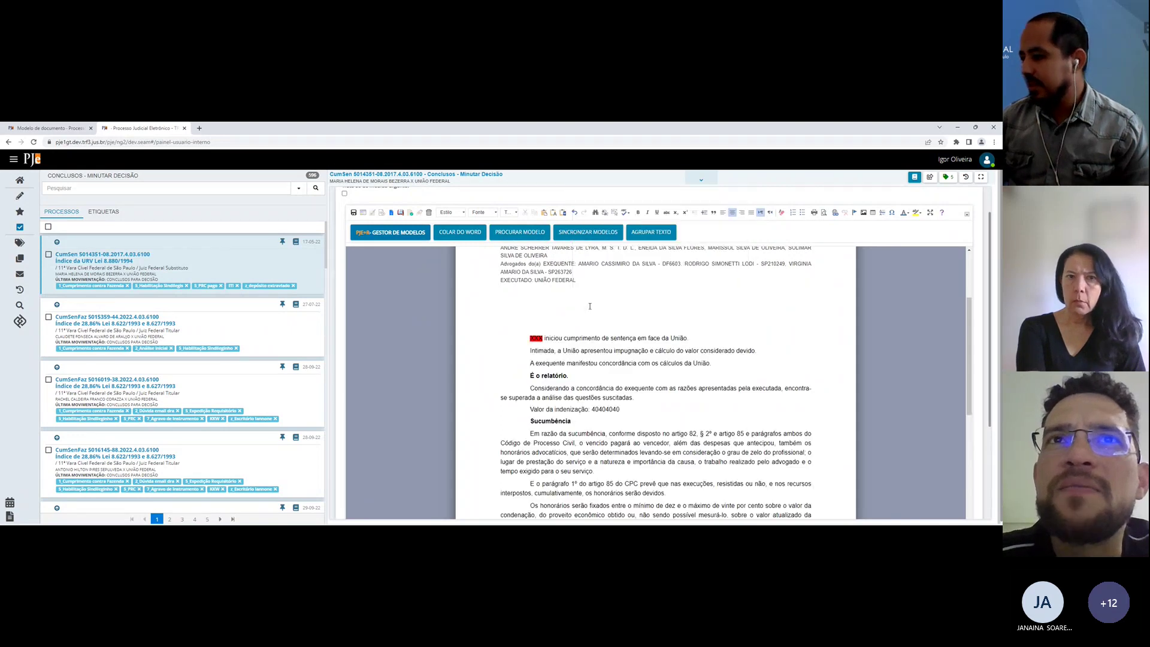
{"action": "left_click", "coordinate": [606, 371]}
{"action": "scroll", "coordinate": [606, 371], "scroll_direction": "down", "scroll_amount": 5}
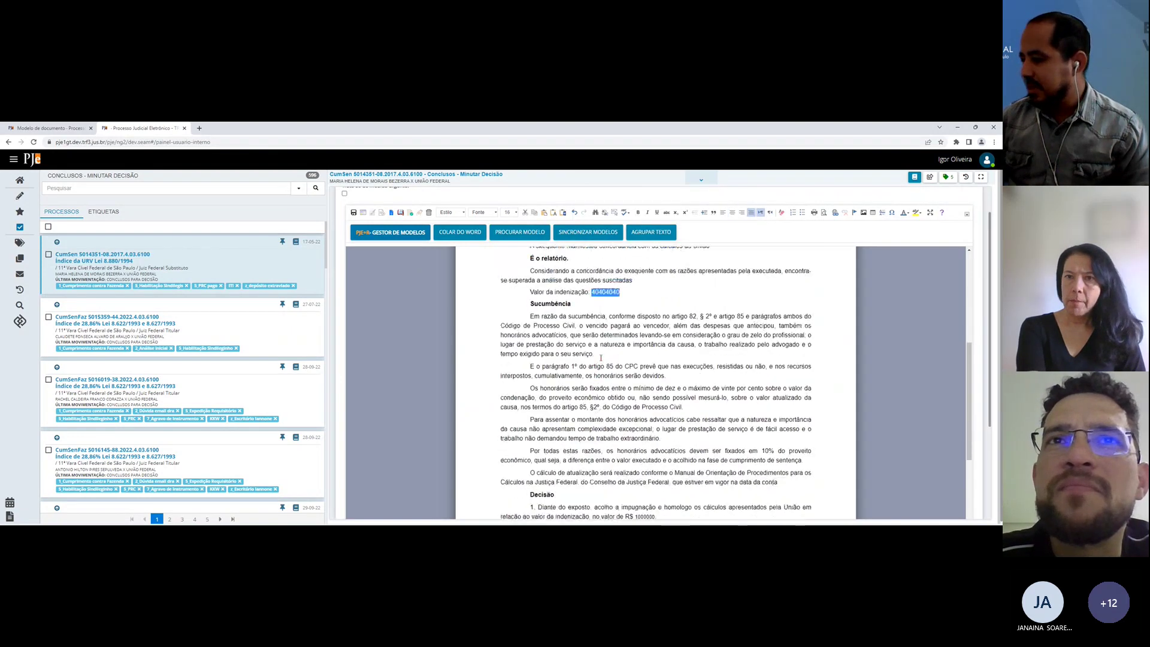
{"action": "scroll", "coordinate": [714, 430], "scroll_direction": "down", "scroll_amount": 1}
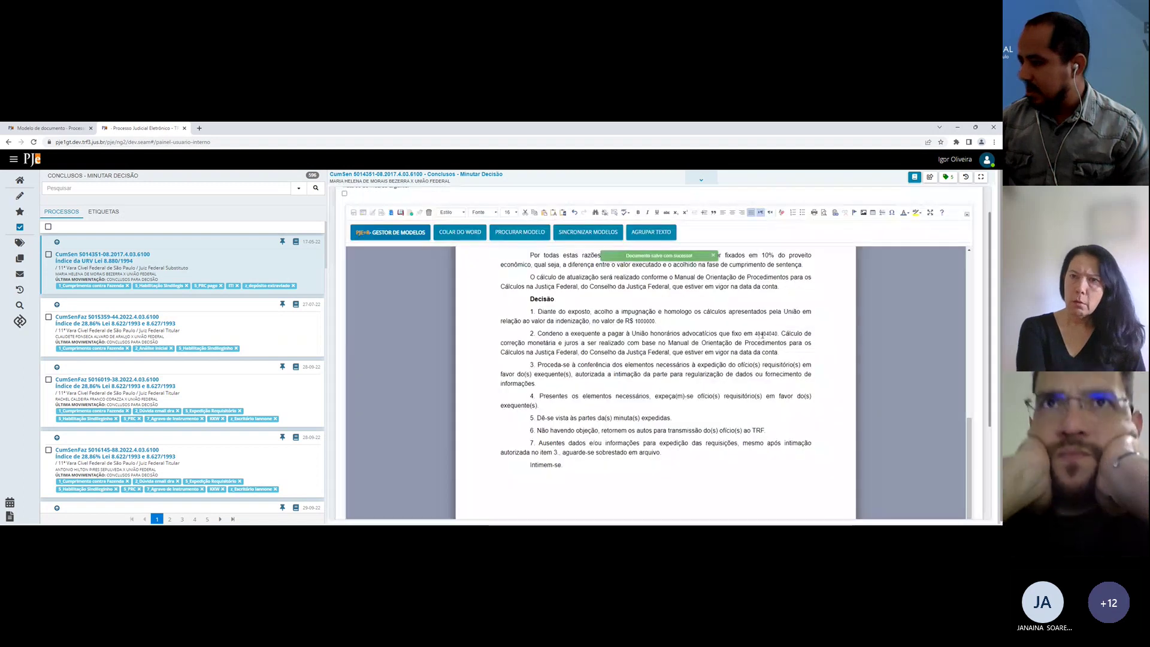
{"action": "left_click", "coordinate": [765, 334]}
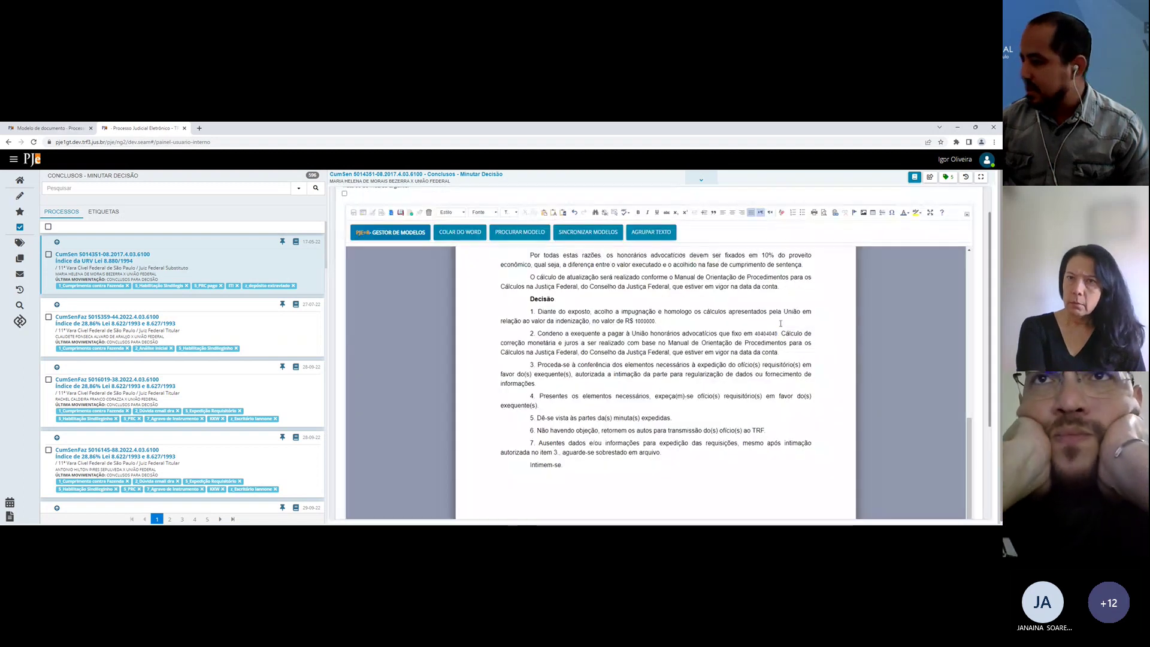
{"action": "left_click", "coordinate": [644, 321]}
{"action": "scroll", "coordinate": [638, 326], "scroll_direction": "up", "scroll_amount": 2}
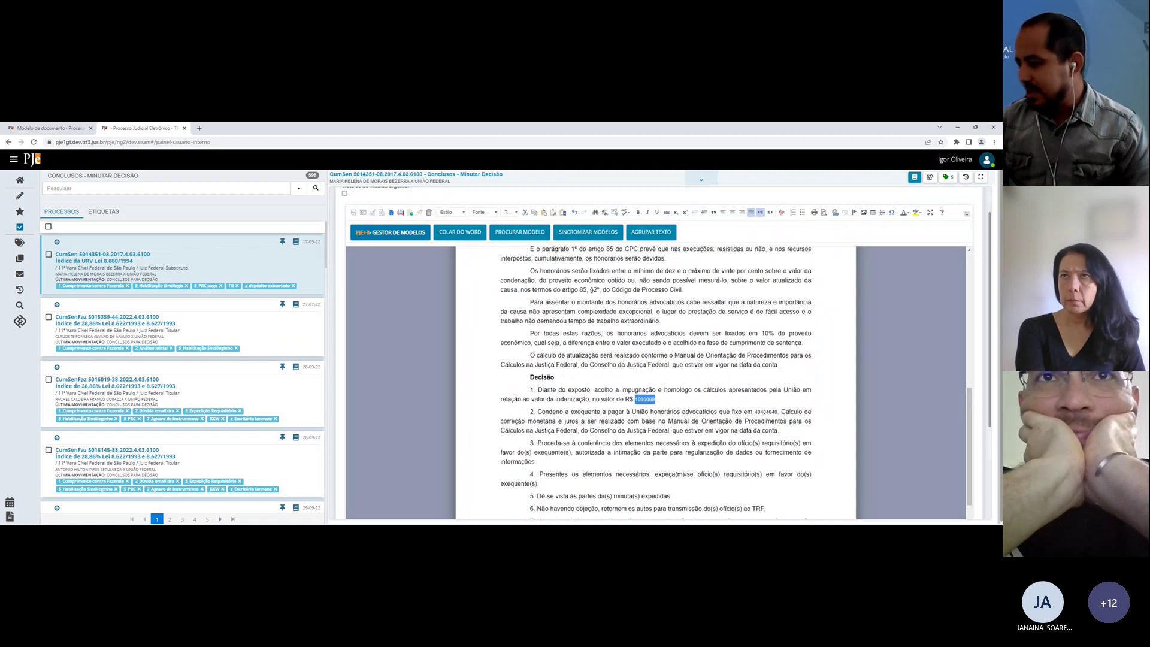
{"action": "scroll", "coordinate": [638, 339], "scroll_direction": "up", "scroll_amount": 4}
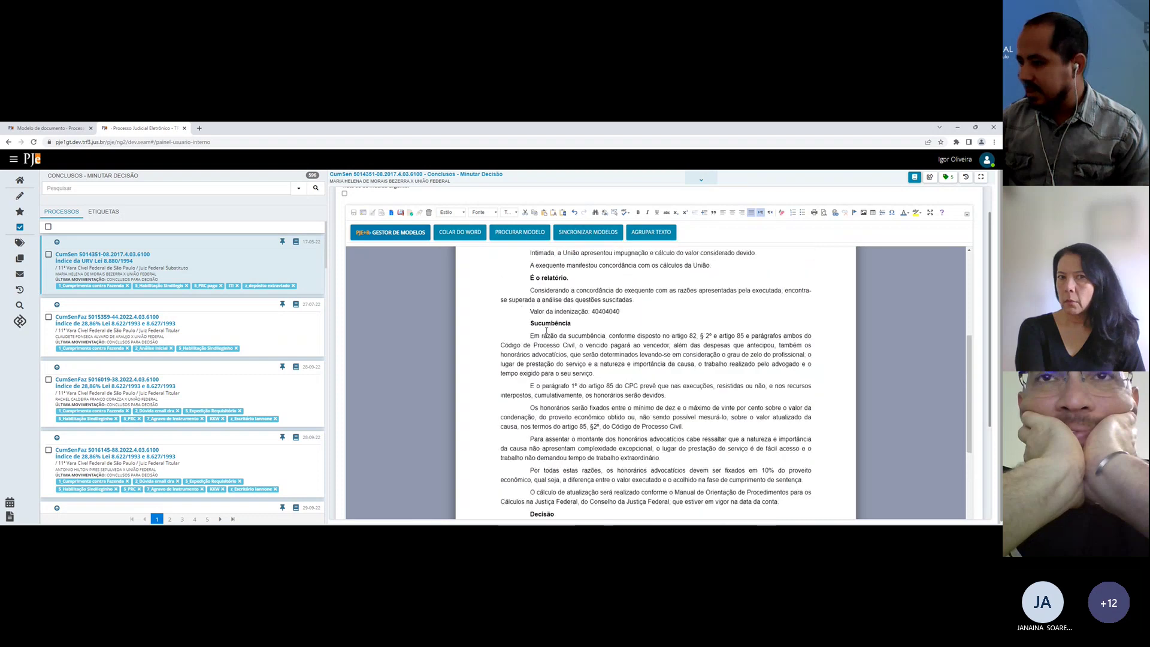
{"action": "double_click", "coordinate": [571, 332]}
{"action": "scroll", "coordinate": [676, 395], "scroll_direction": "down", "scroll_amount": 5}
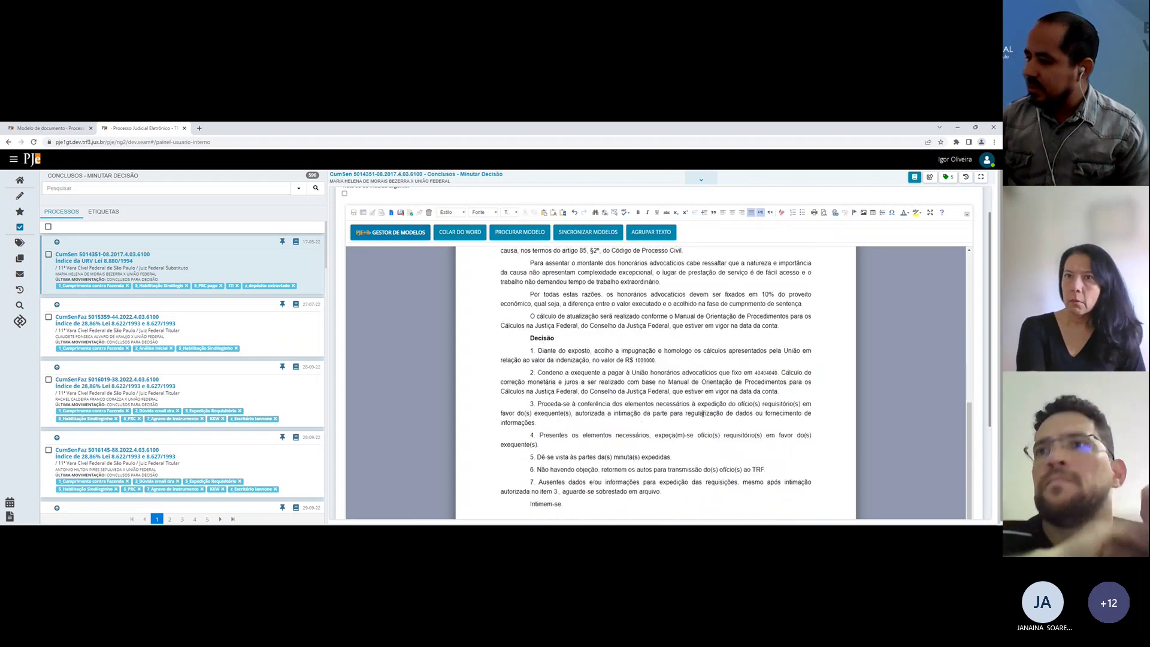
{"action": "scroll", "coordinate": [647, 361], "scroll_direction": "up", "scroll_amount": 4}
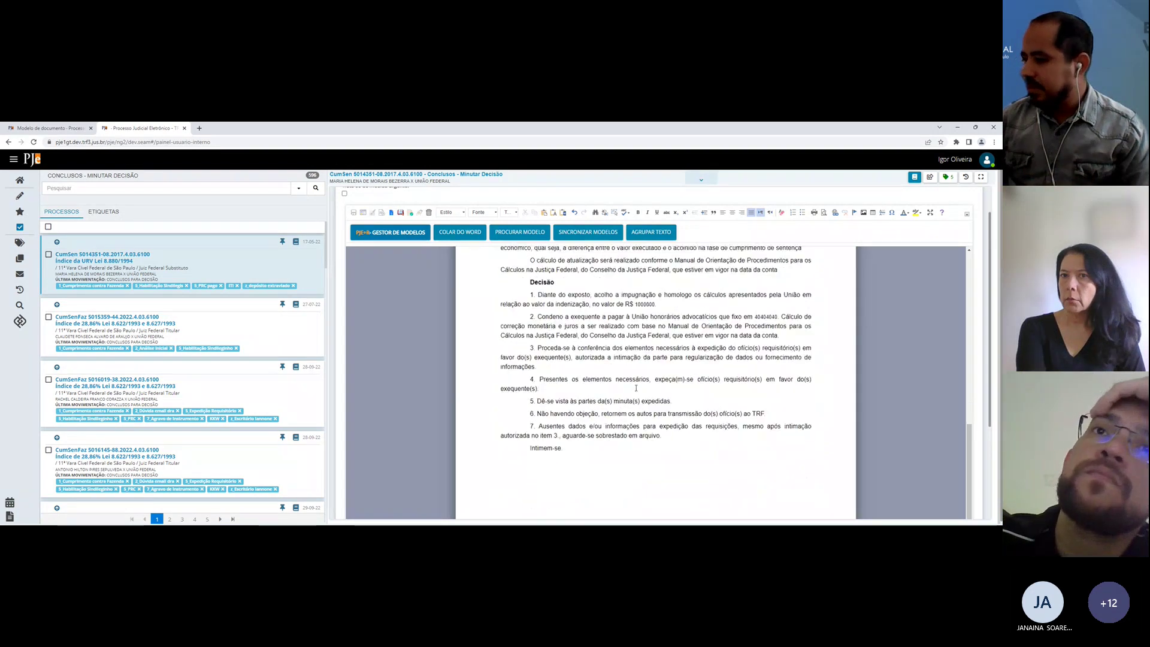
{"action": "scroll", "coordinate": [609, 412], "scroll_direction": "up", "scroll_amount": 2}
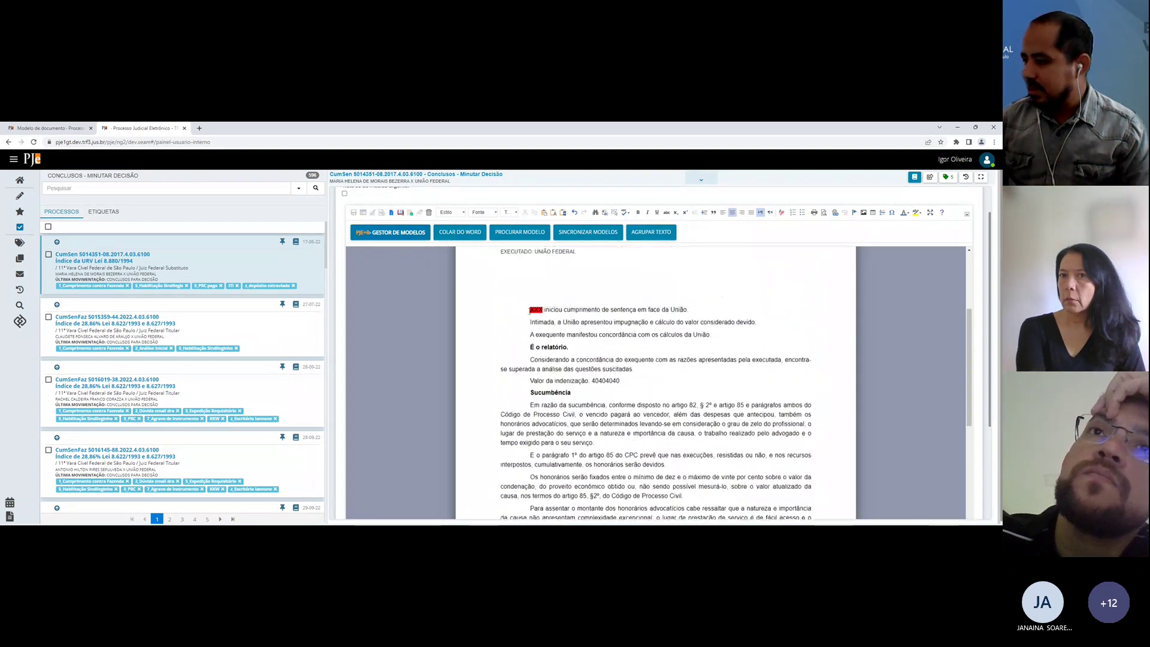
{"action": "left_click_drag", "start_coordinate": [520, 299], "coordinate": [812, 516]}
{"action": "key", "text": "Delete"}
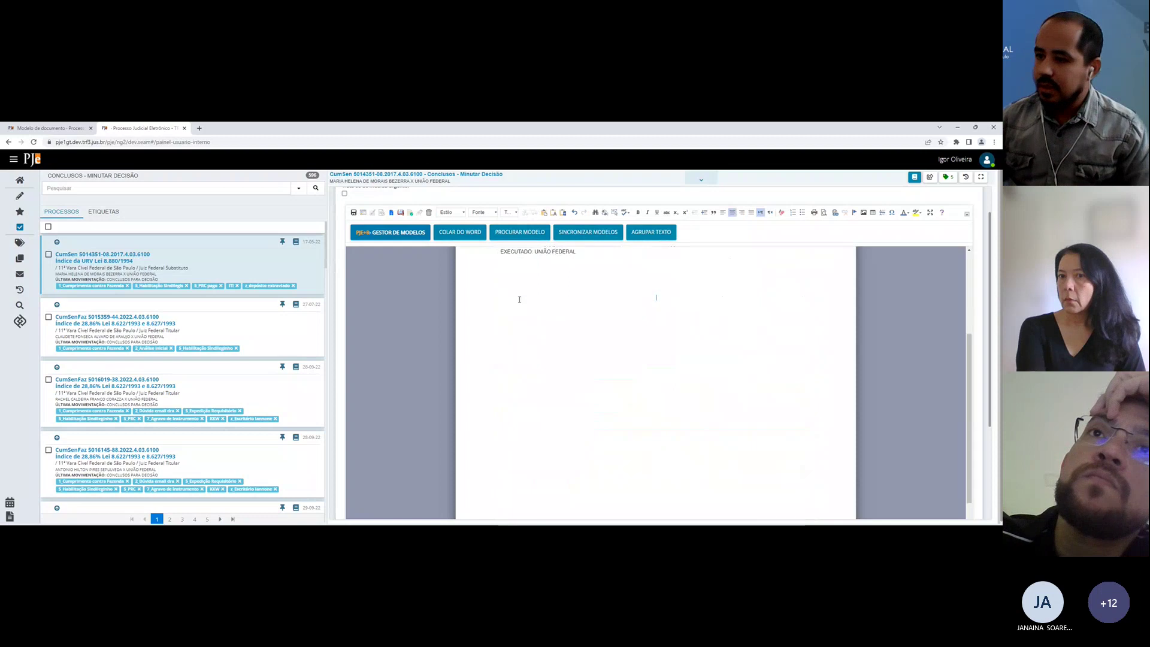
Step: Edit the Título do modelo template so its value line reads 'Valor dos honorários:'
{"action": "left_click", "coordinate": [11, 127]}
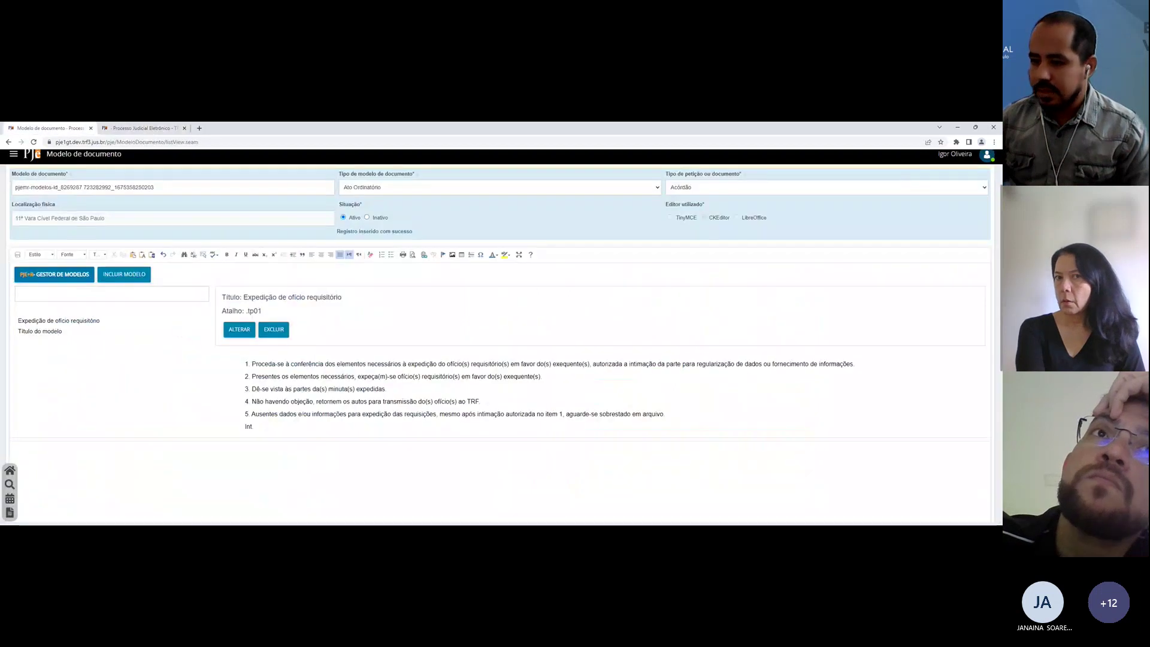
{"action": "left_click", "coordinate": [42, 331]}
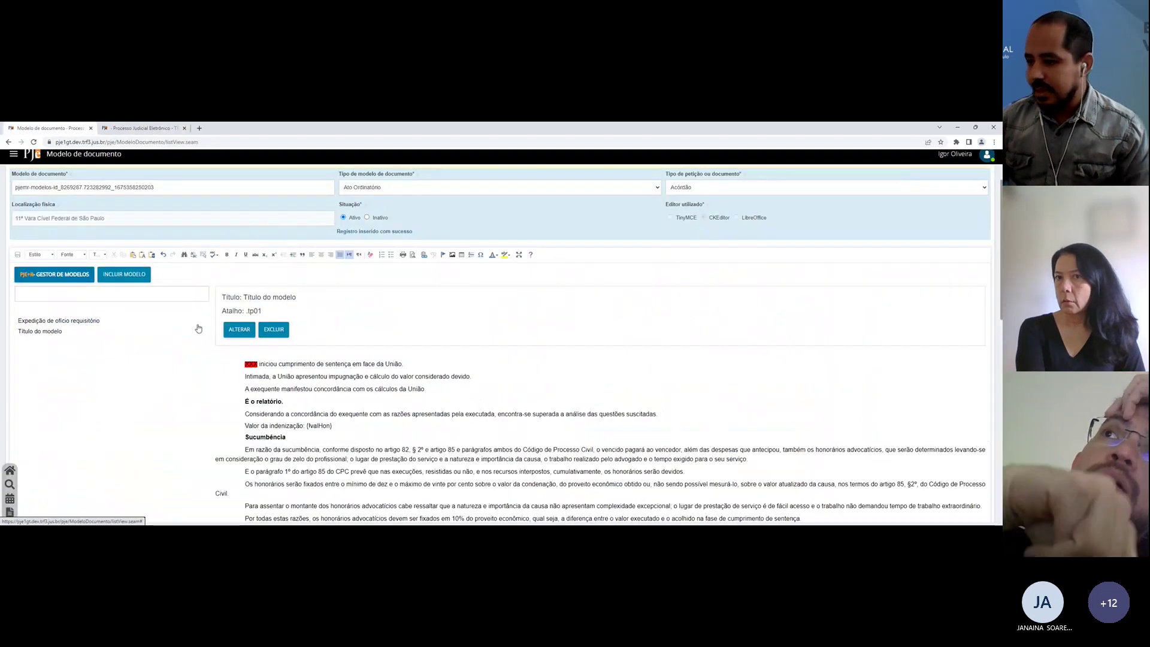
{"action": "left_click", "coordinate": [239, 329]}
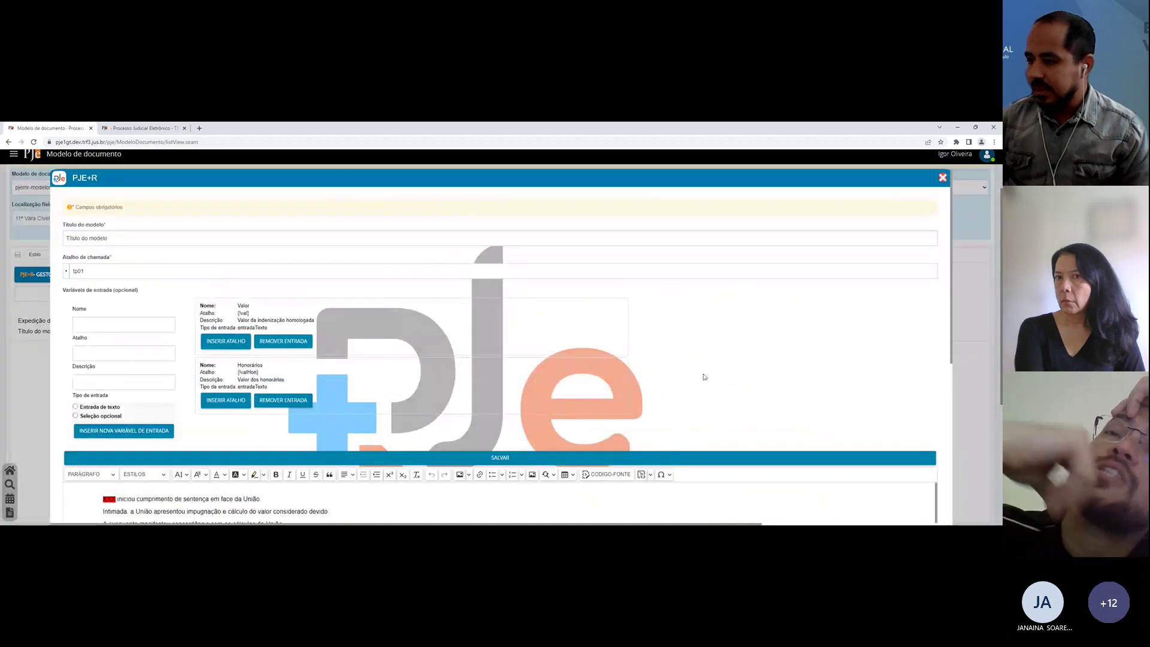
{"action": "scroll", "coordinate": [704, 376], "scroll_direction": "down", "scroll_amount": 3}
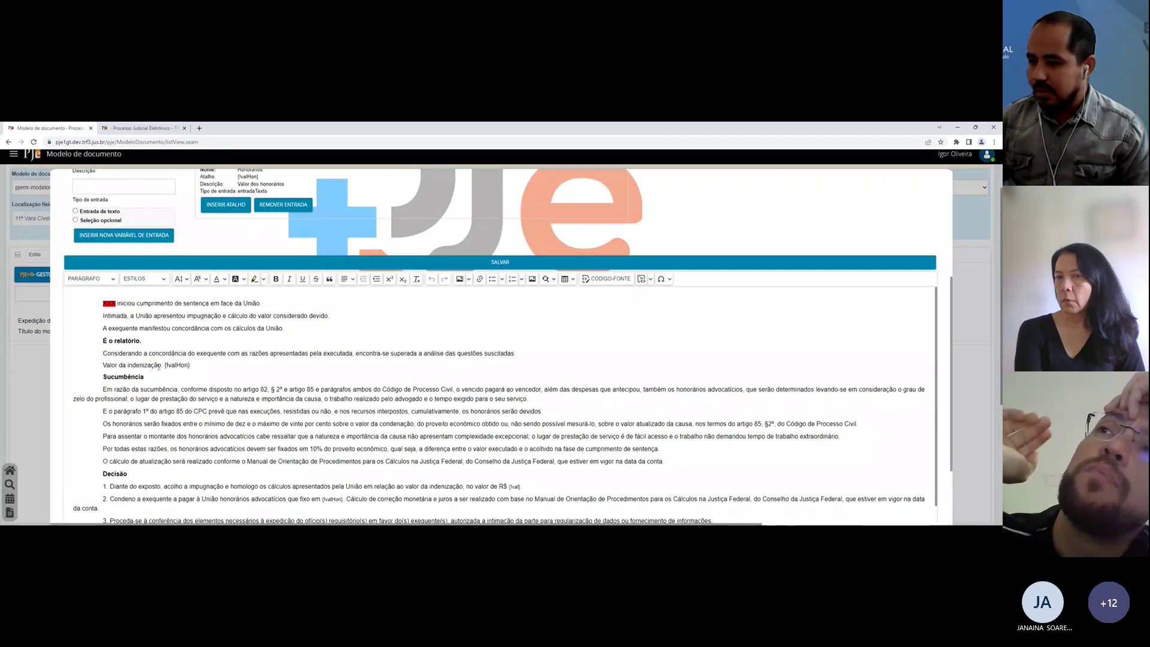
{"action": "double_click", "coordinate": [146, 366]}
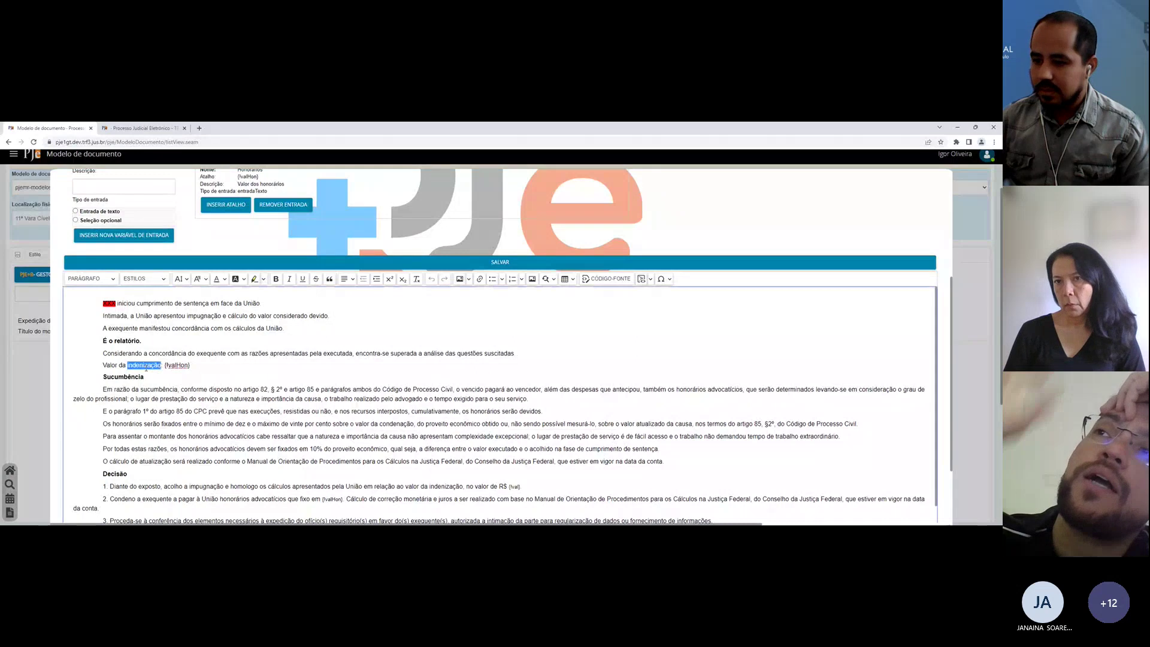
{"action": "key", "text": "BackSpace"}
{"action": "key", "text": "BackSpace"}
{"action": "key", "text": "BackSpace"}
{"action": "type", "text": "os ho"}
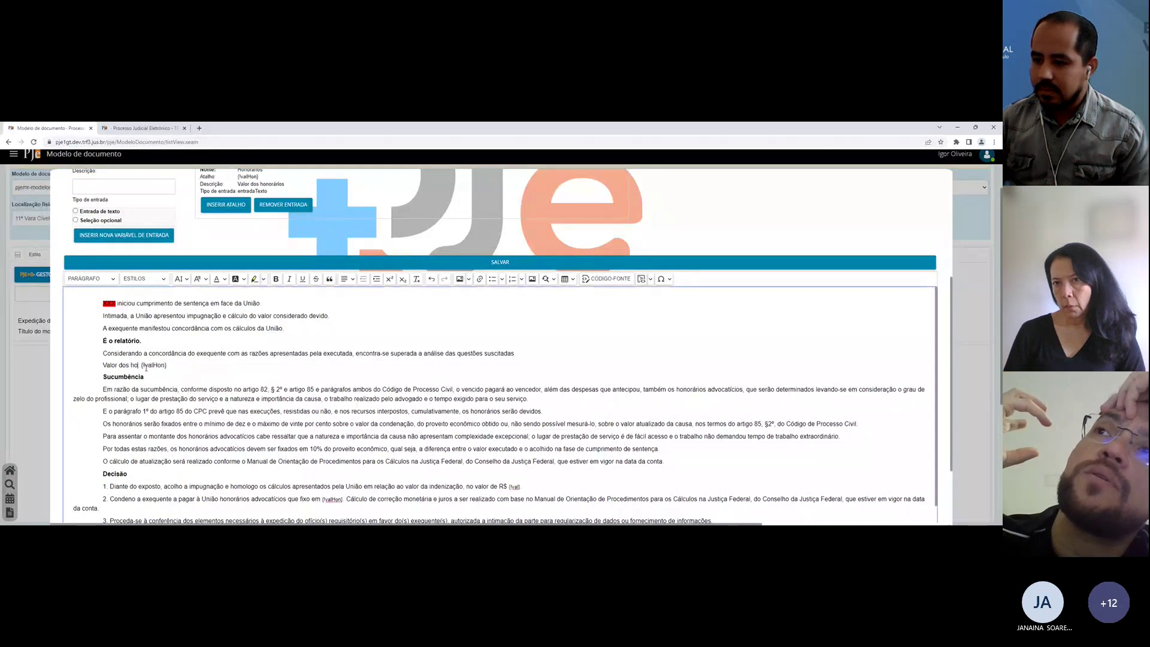
{"action": "type", "text": "norários:"}
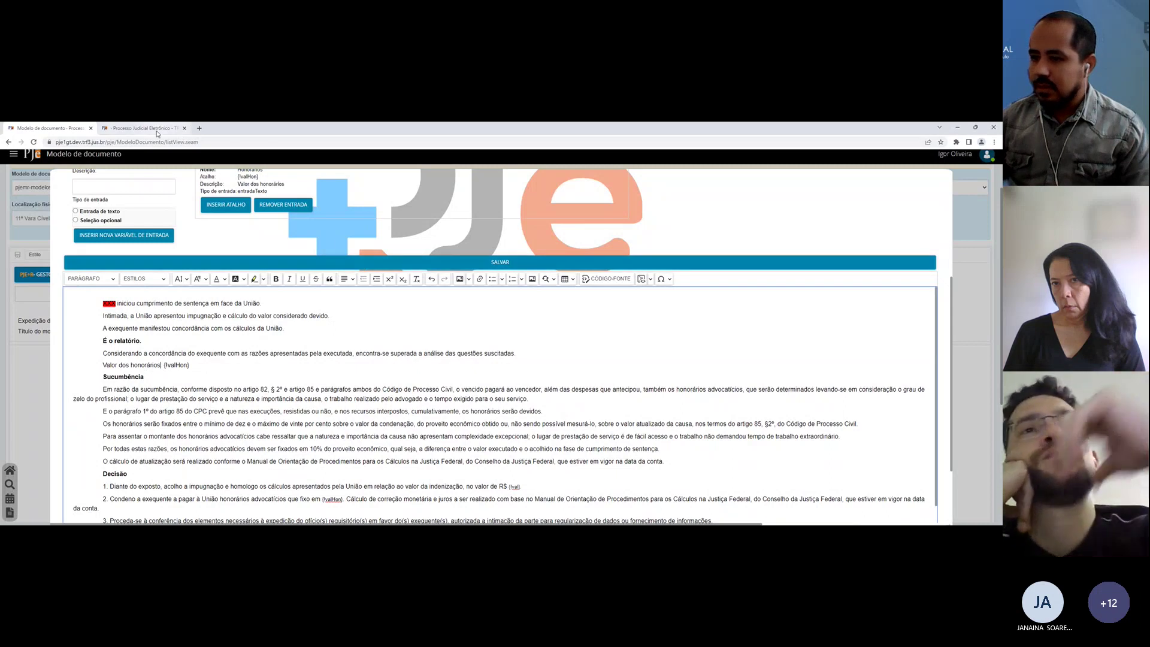
Step: Change the template's shortcut to tp02, save it, and review the updated template
{"action": "scroll", "coordinate": [120, 252], "scroll_direction": "up", "scroll_amount": 2}
{"action": "left_click", "coordinate": [114, 192]}
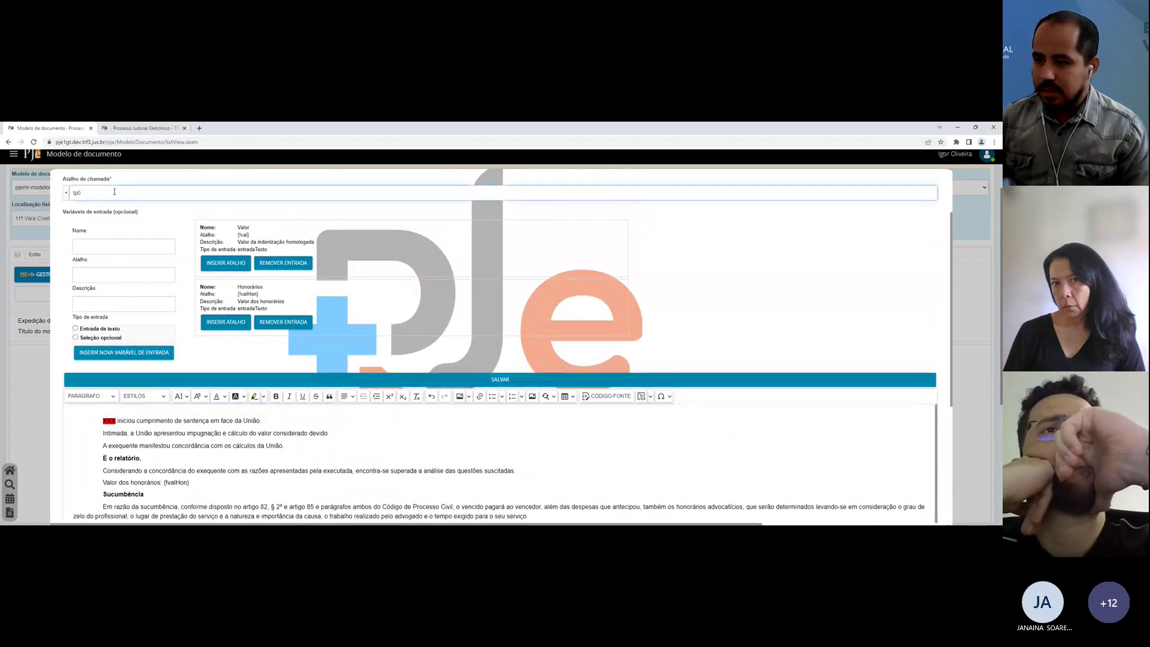
{"action": "left_click", "coordinate": [397, 377]}
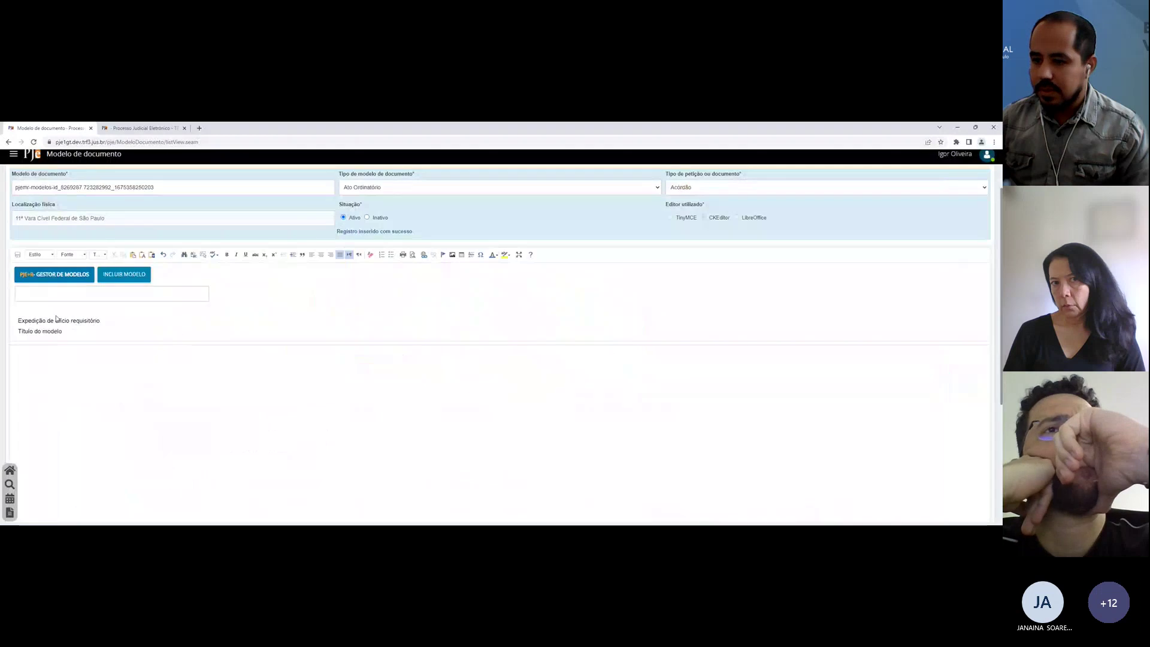
{"action": "left_click", "coordinate": [56, 320]}
{"action": "left_click", "coordinate": [41, 331]}
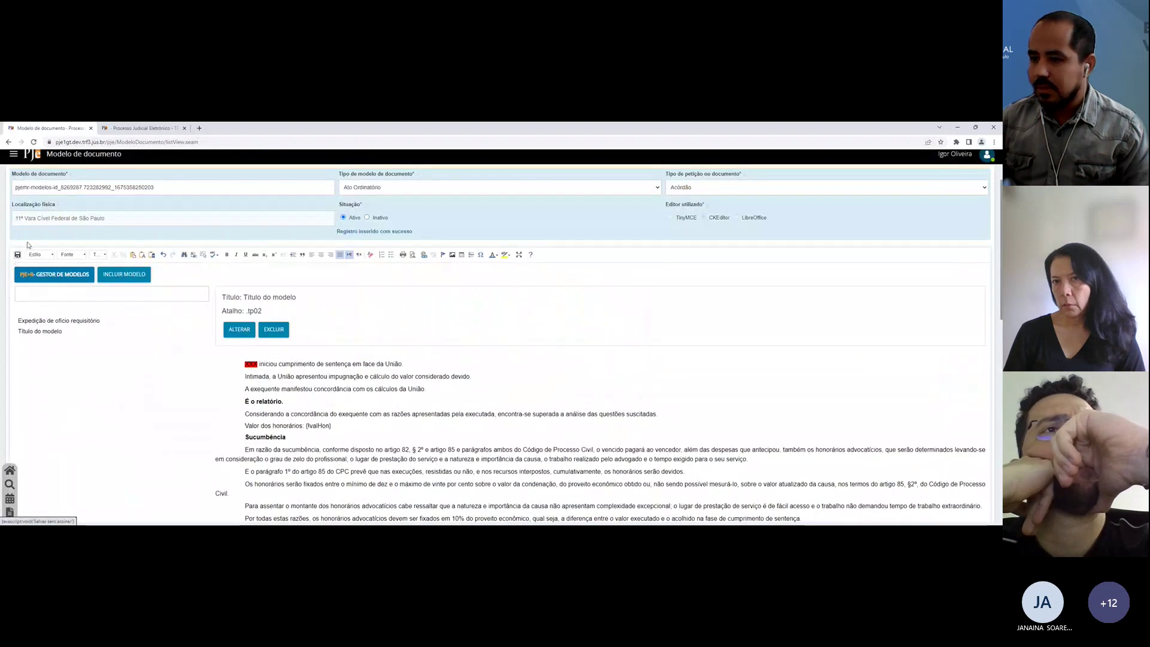
Step: Save the decision draft, sync the models, and type tp02 on an empty justified line
{"action": "left_click", "coordinate": [142, 128]}
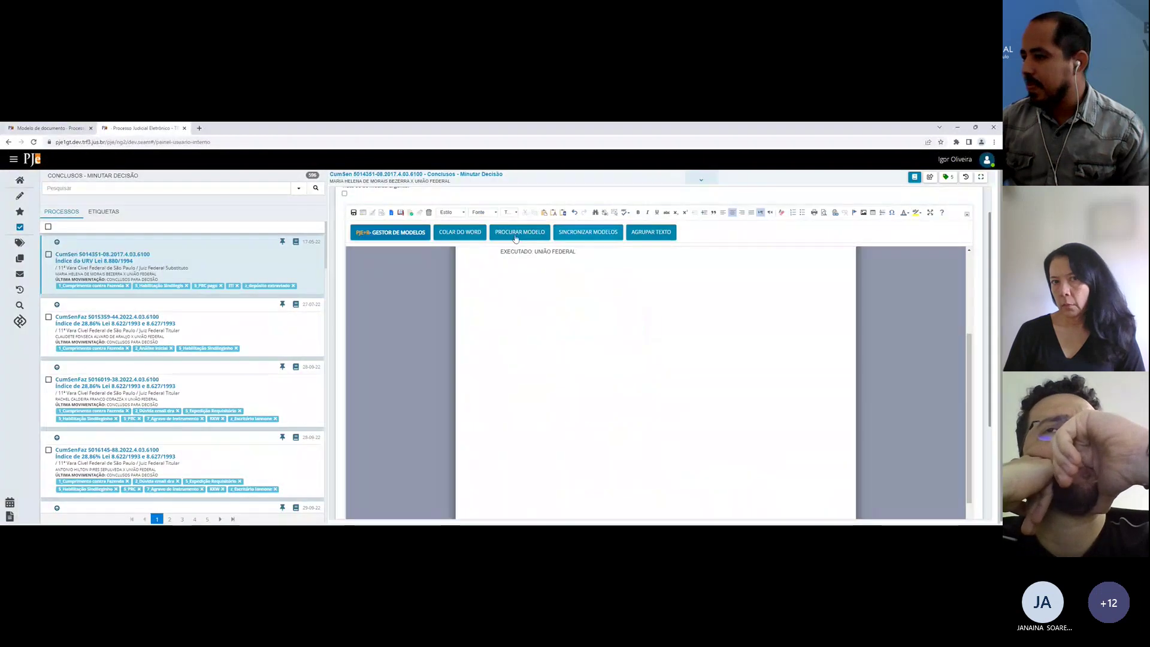
{"action": "left_click", "coordinate": [354, 214]}
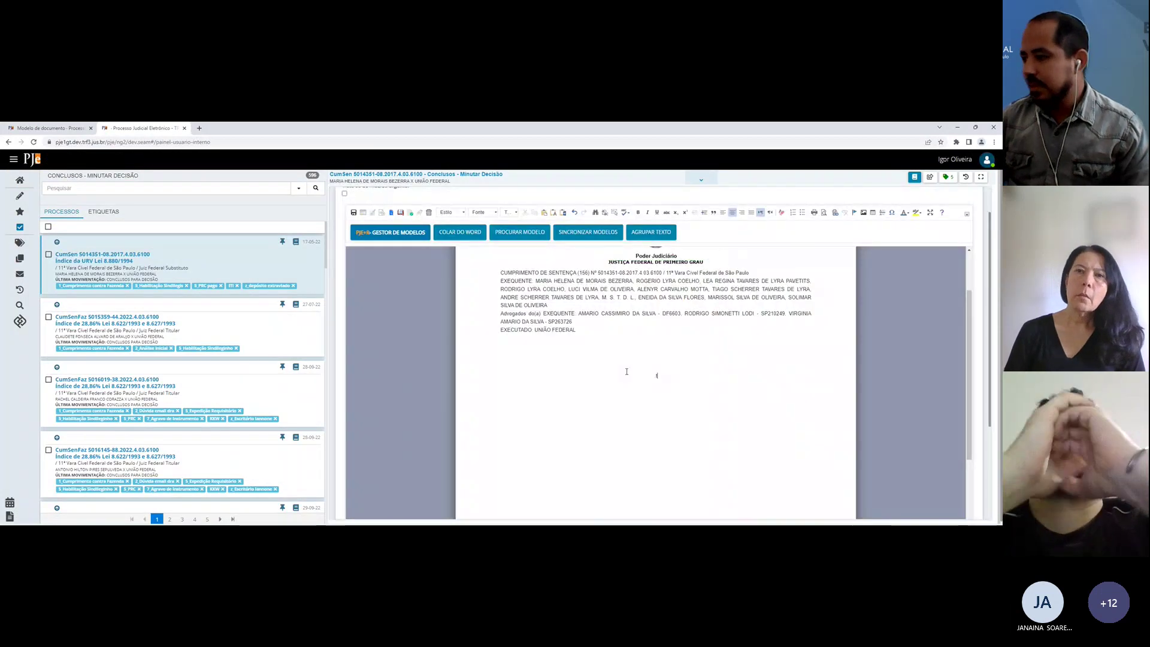
{"action": "type", "text": "tp02"}
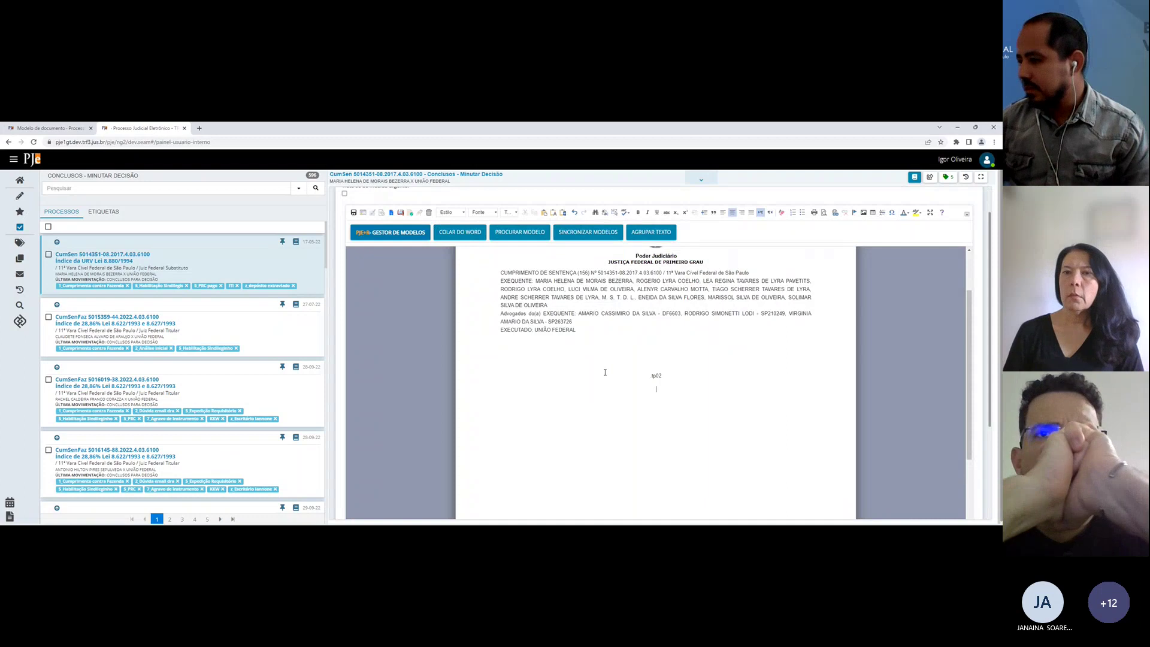
{"action": "left_click", "coordinate": [570, 231]}
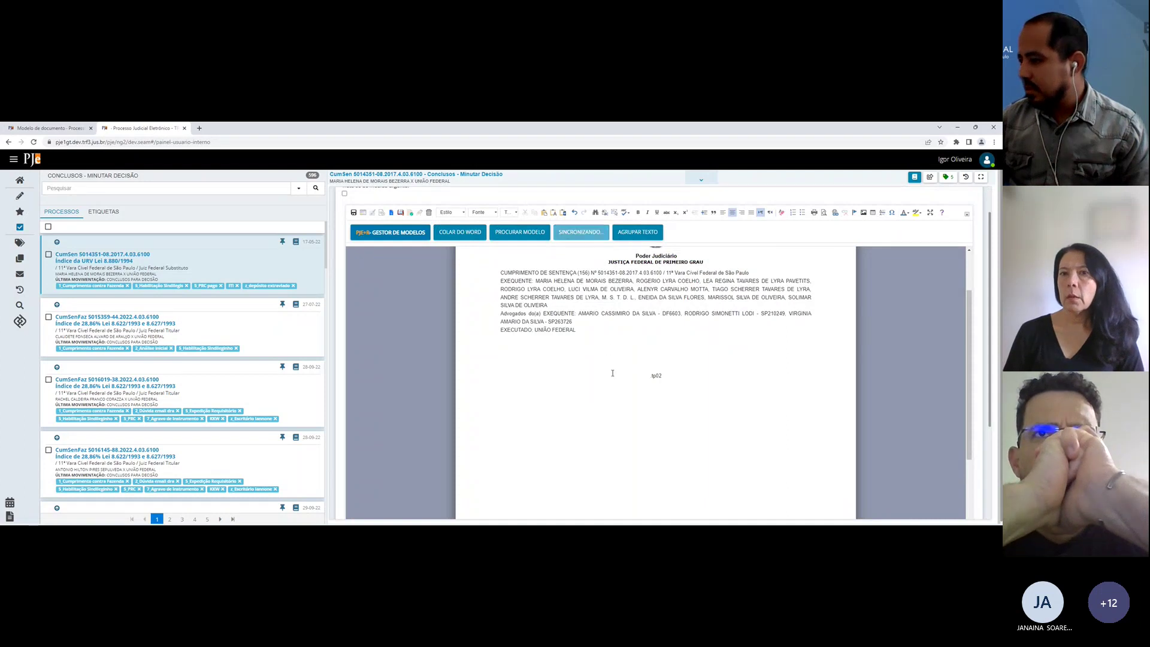
{"action": "double_click", "coordinate": [689, 377]}
{"action": "key", "text": "Delete"}
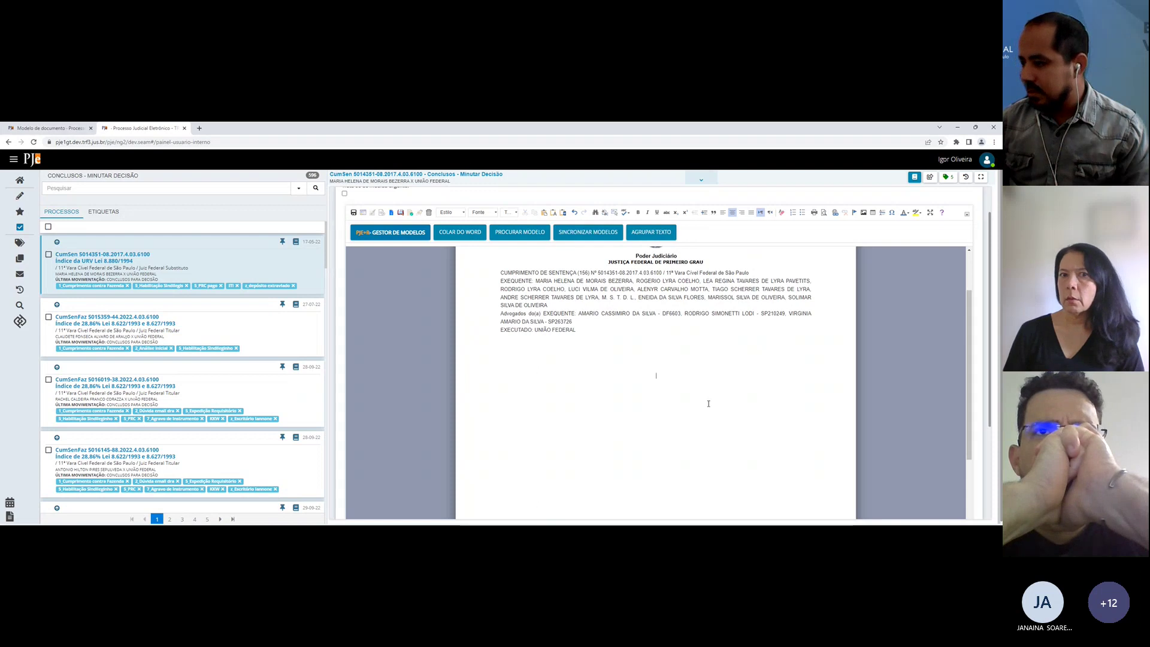
{"action": "key", "text": "BackSpace"}
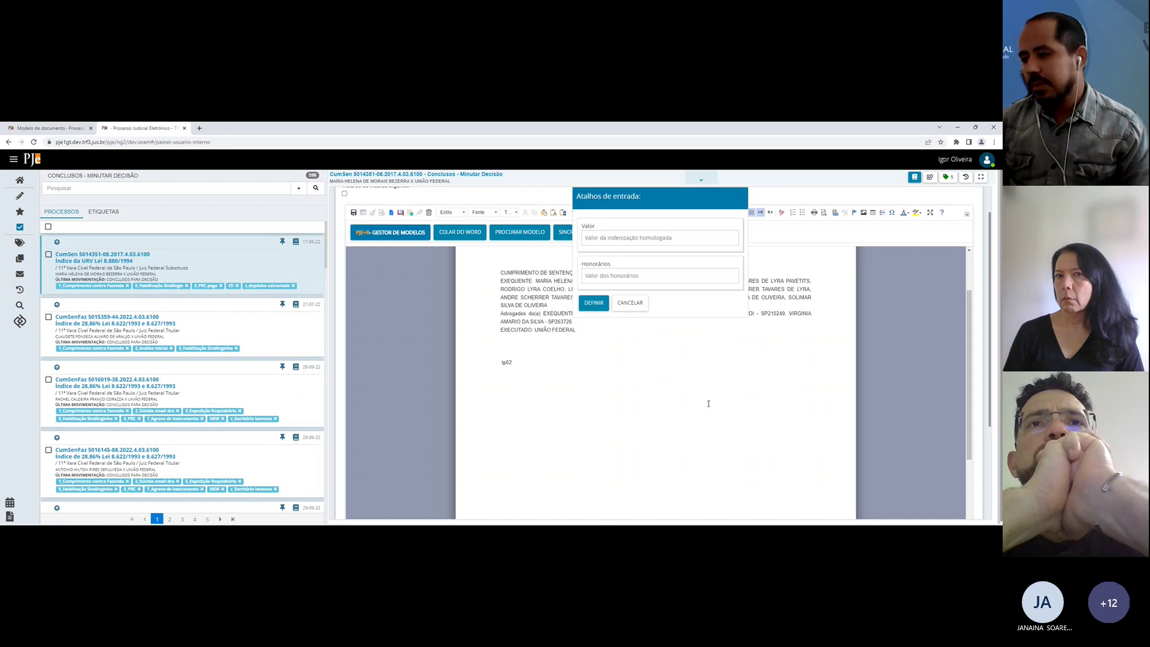
Step: Fill Valor with 1111 and Honorários with 2222, then insert the tp02 model
{"action": "left_click", "coordinate": [599, 237]}
{"action": "type", "text": "1111"}
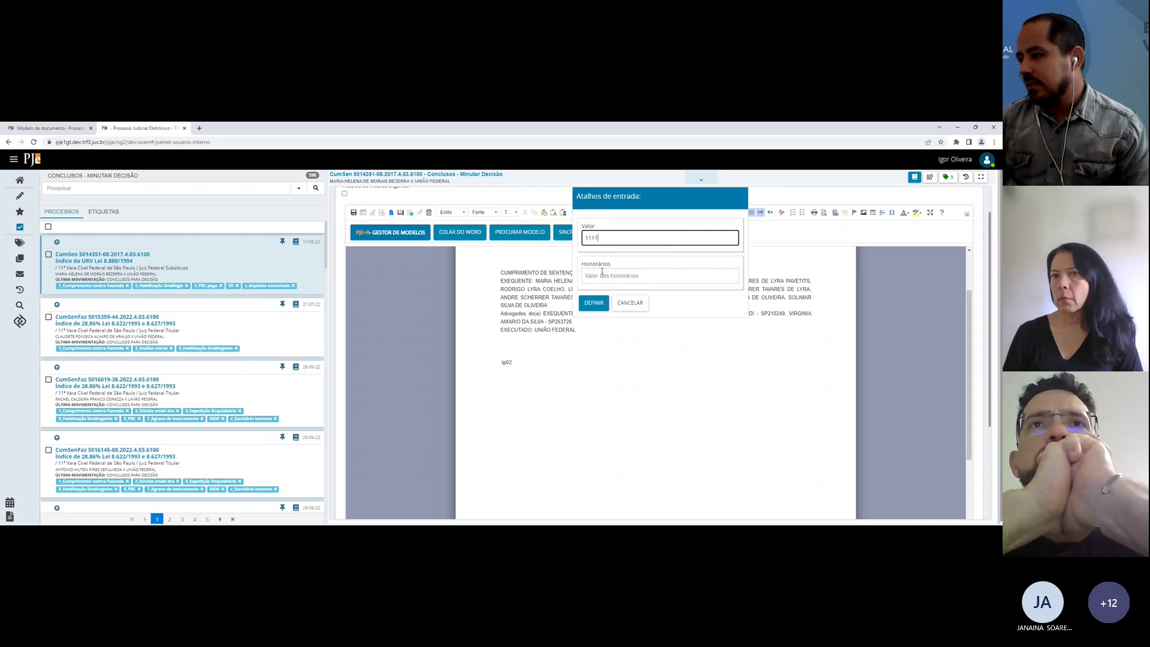
{"action": "key", "text": "Tab"}
{"action": "type", "text": "22"}
{"action": "left_click", "coordinate": [595, 303]}
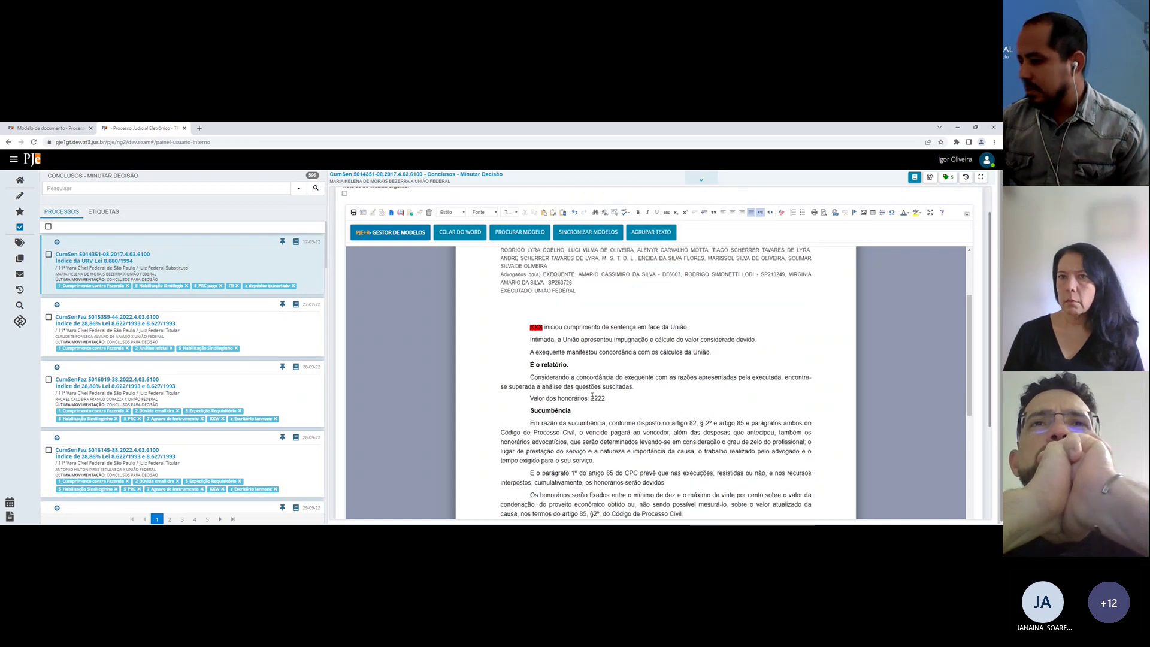
{"action": "scroll", "coordinate": [592, 398], "scroll_direction": "down", "scroll_amount": 6}
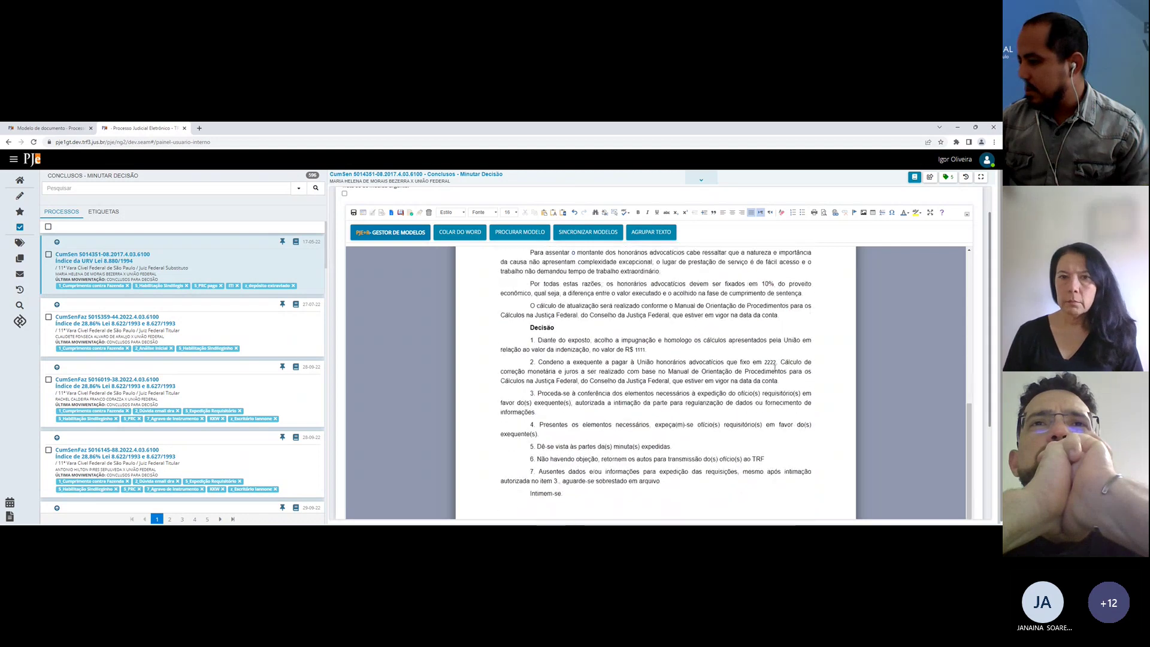
{"action": "left_click_drag", "start_coordinate": [645, 350], "coordinate": [635, 349]}
{"action": "left_click", "coordinate": [594, 381]}
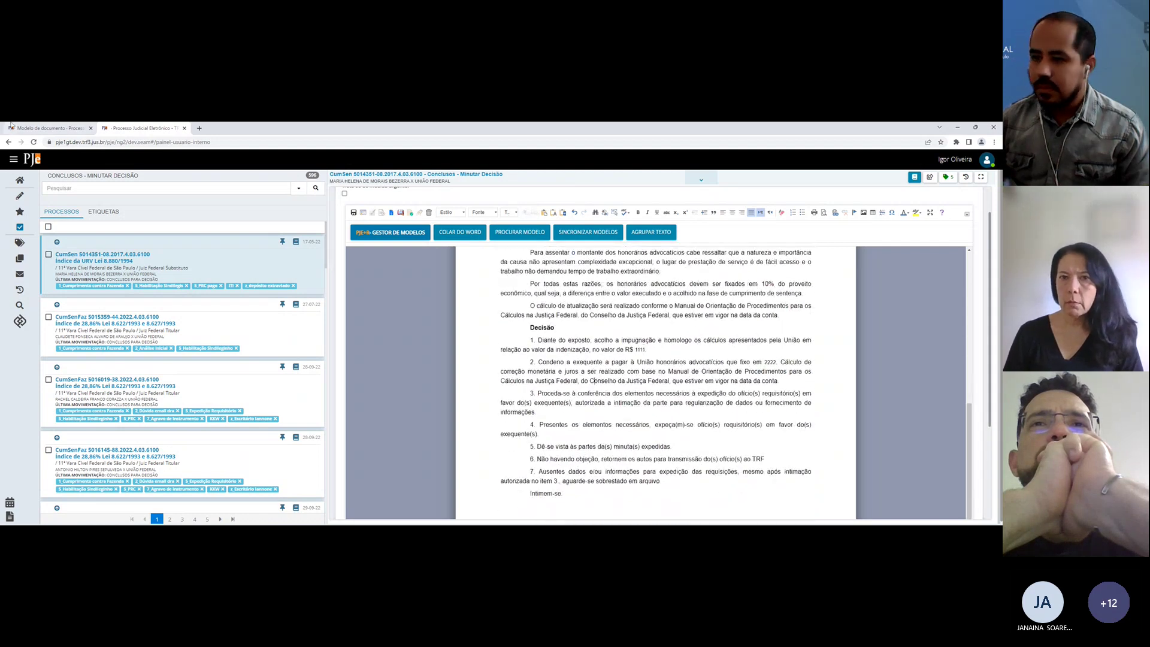
Step: Make the 'R$ {val}' placeholder in item 1 Arial size 16 and save the tp02 model
{"action": "left_click", "coordinate": [52, 124]}
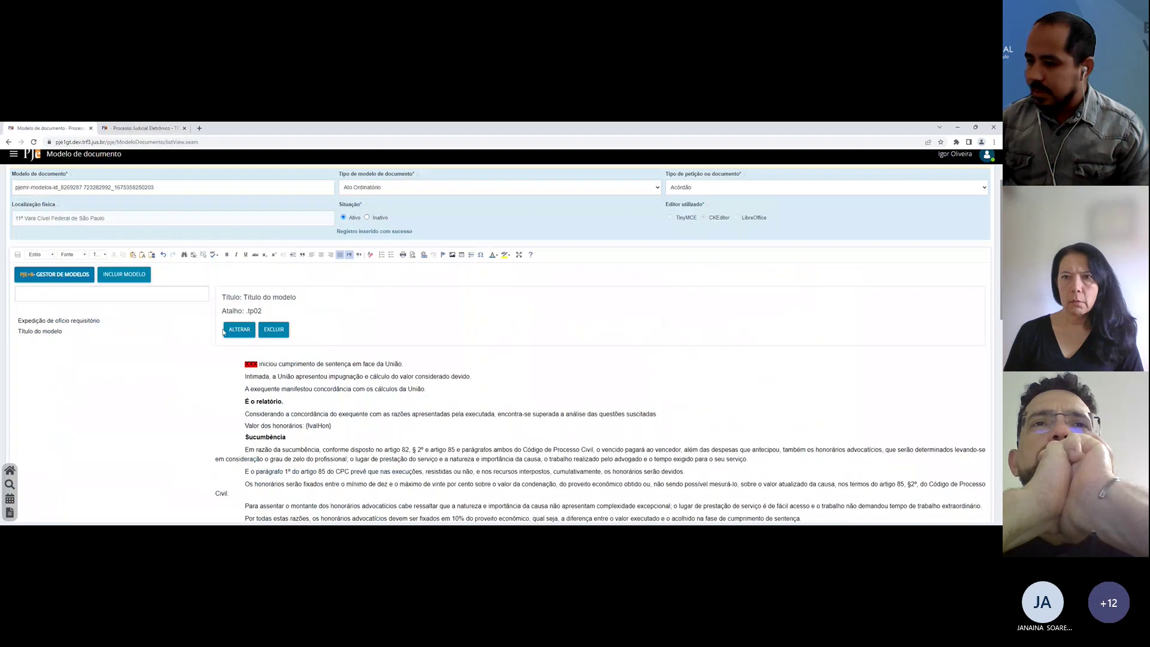
{"action": "left_click", "coordinate": [540, 379]}
{"action": "scroll", "coordinate": [599, 420], "scroll_direction": "down", "scroll_amount": 3}
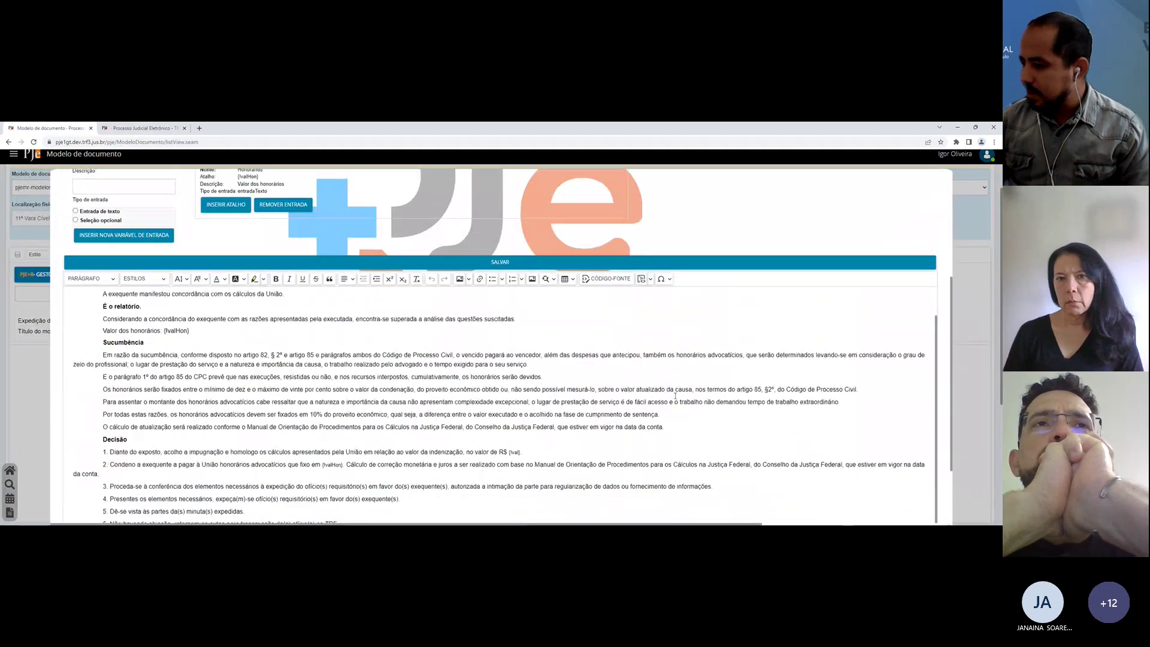
{"action": "left_click_drag", "start_coordinate": [522, 447], "coordinate": [502, 448]}
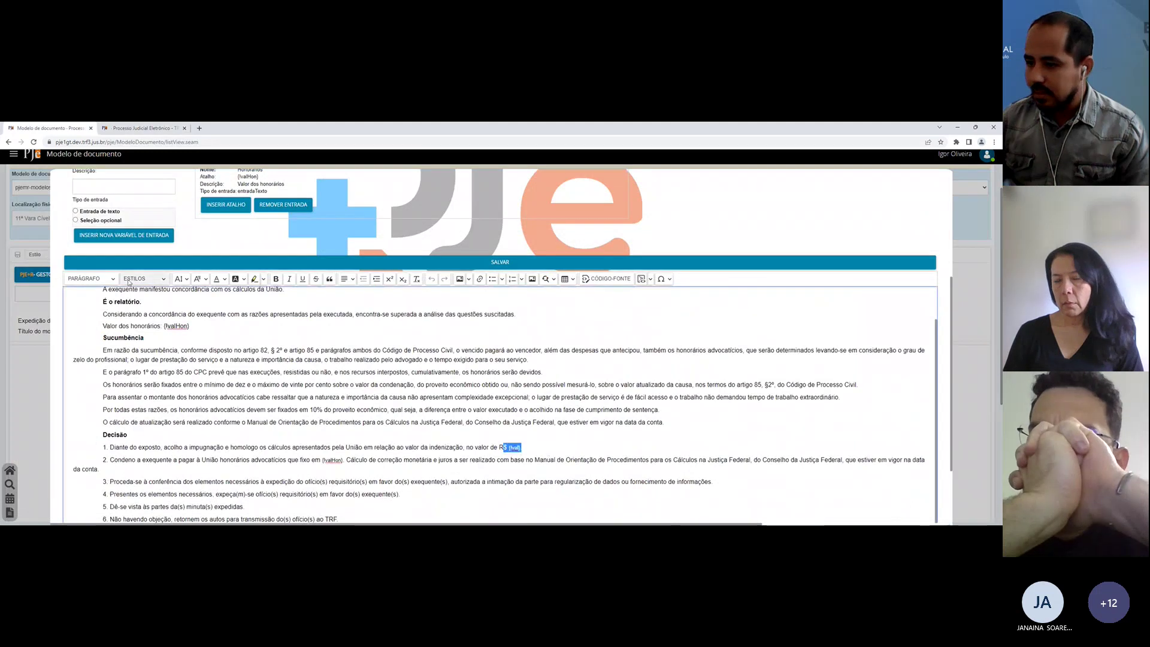
{"action": "left_click", "coordinate": [183, 279]}
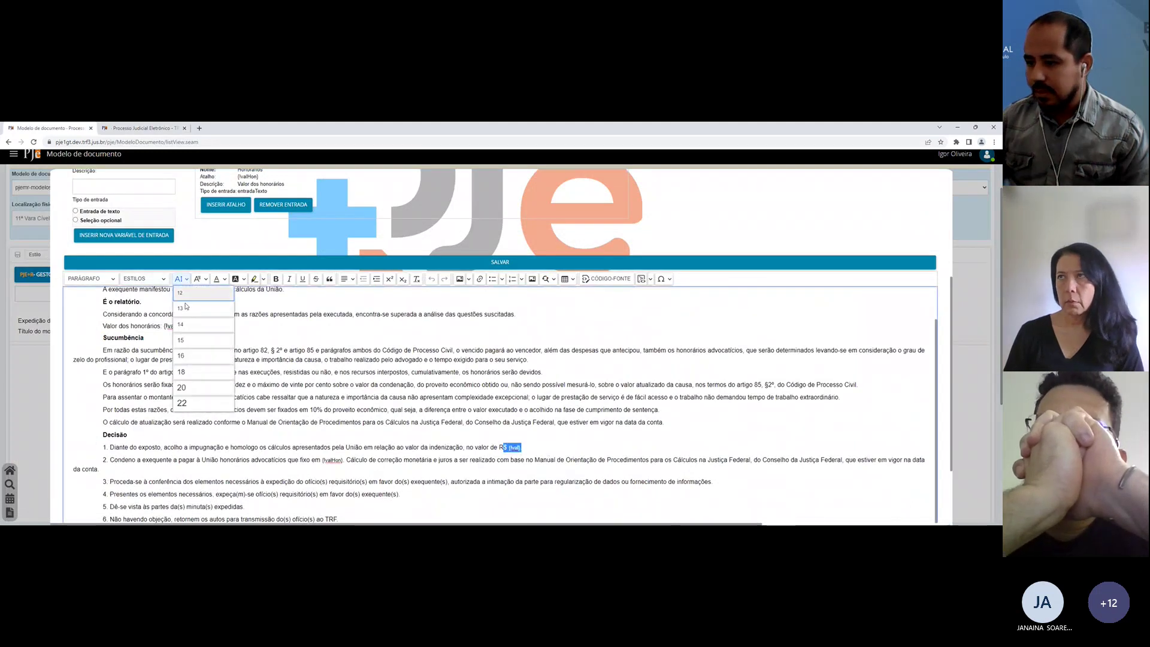
{"action": "left_click", "coordinate": [197, 357]}
{"action": "left_click", "coordinate": [198, 279]}
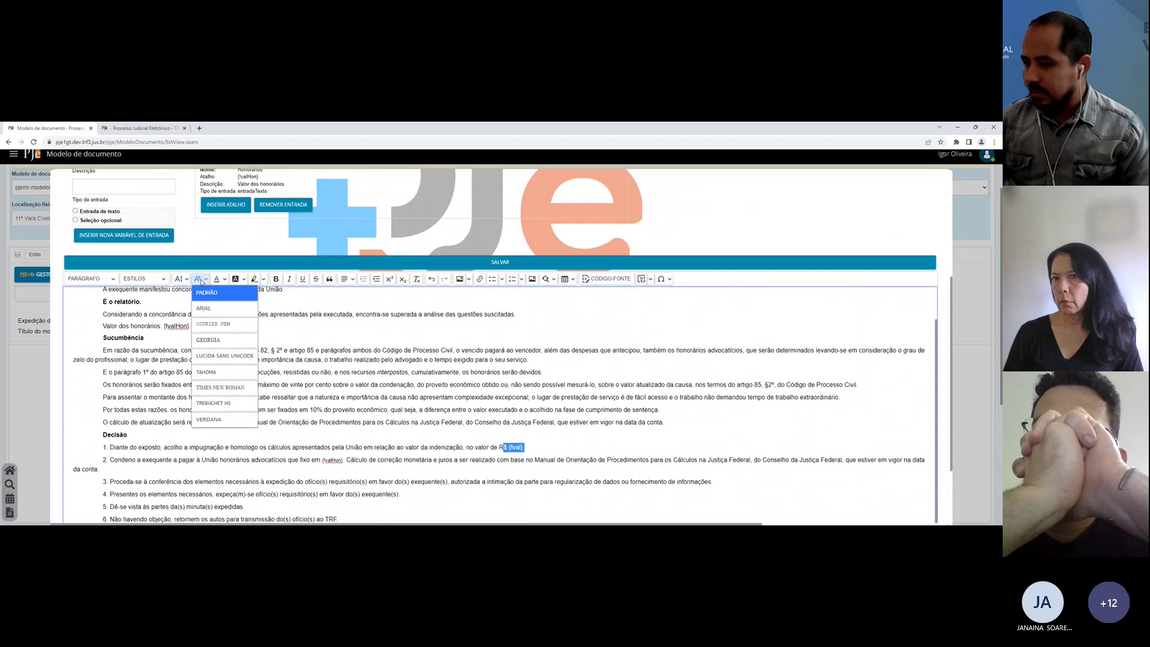
{"action": "left_click", "coordinate": [207, 310]}
{"action": "left_click", "coordinate": [351, 263]}
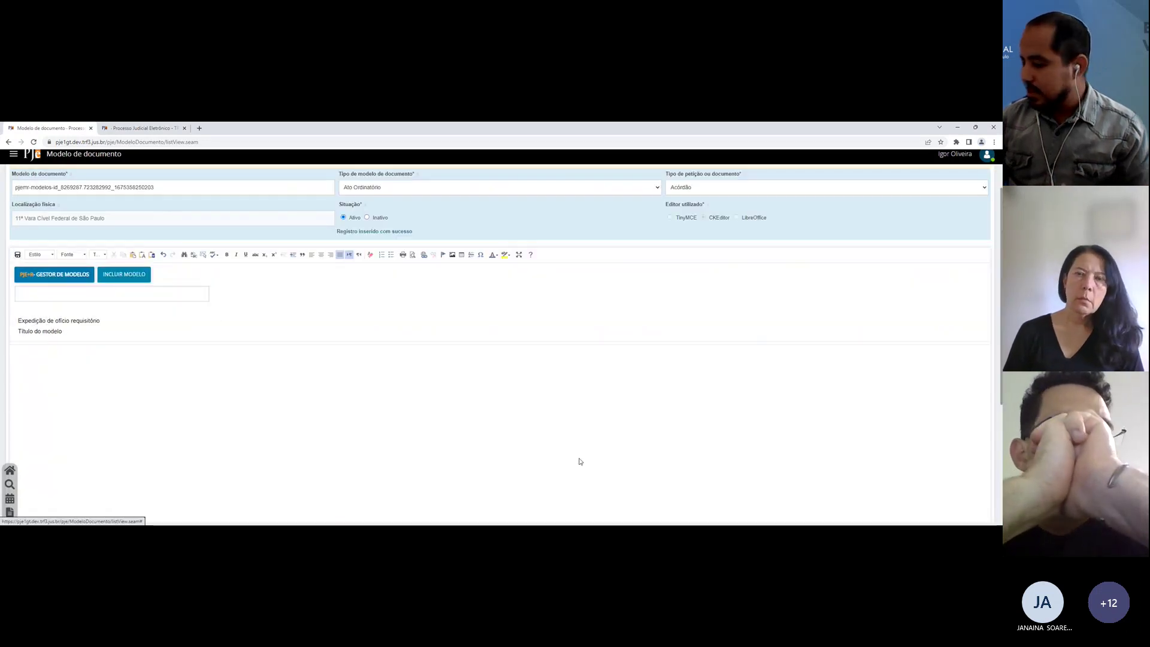
{"action": "left_click", "coordinate": [149, 126]}
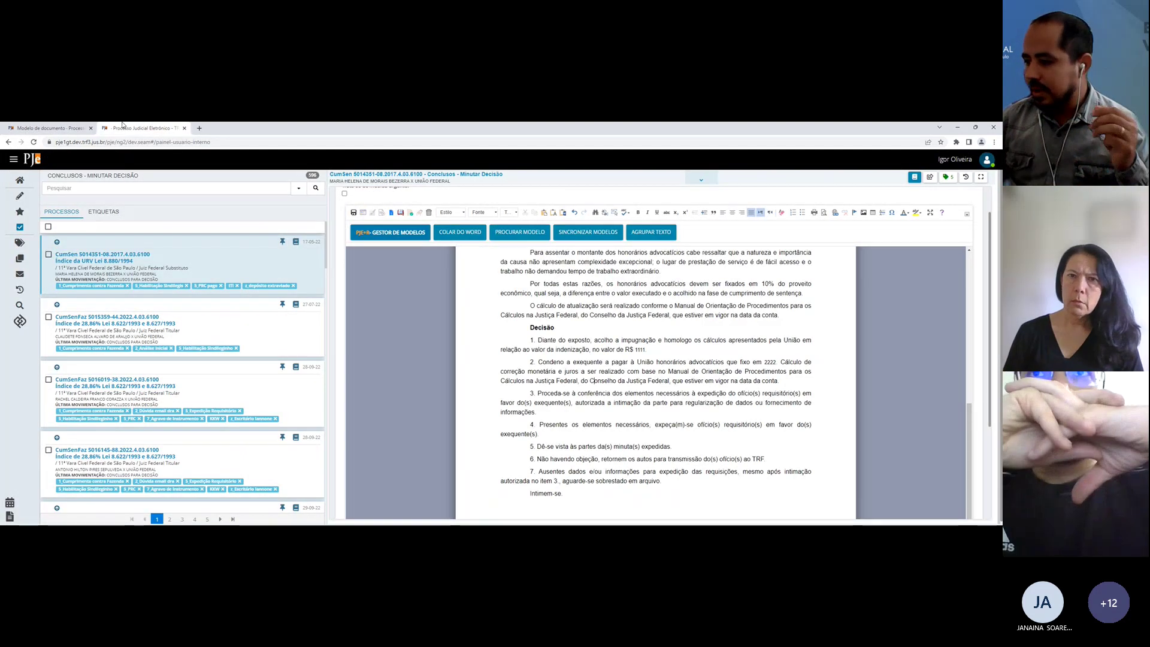
{"action": "left_click", "coordinate": [64, 127]}
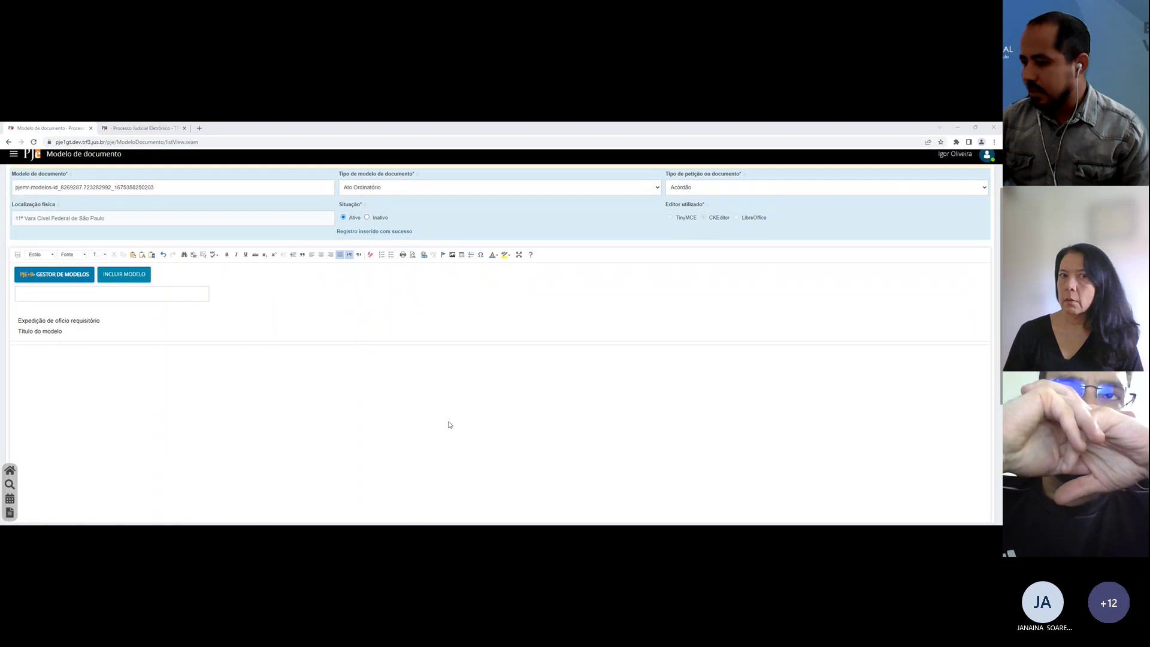
Step: Start a new model and title it 'Ementa'
{"action": "left_click", "coordinate": [101, 277]}
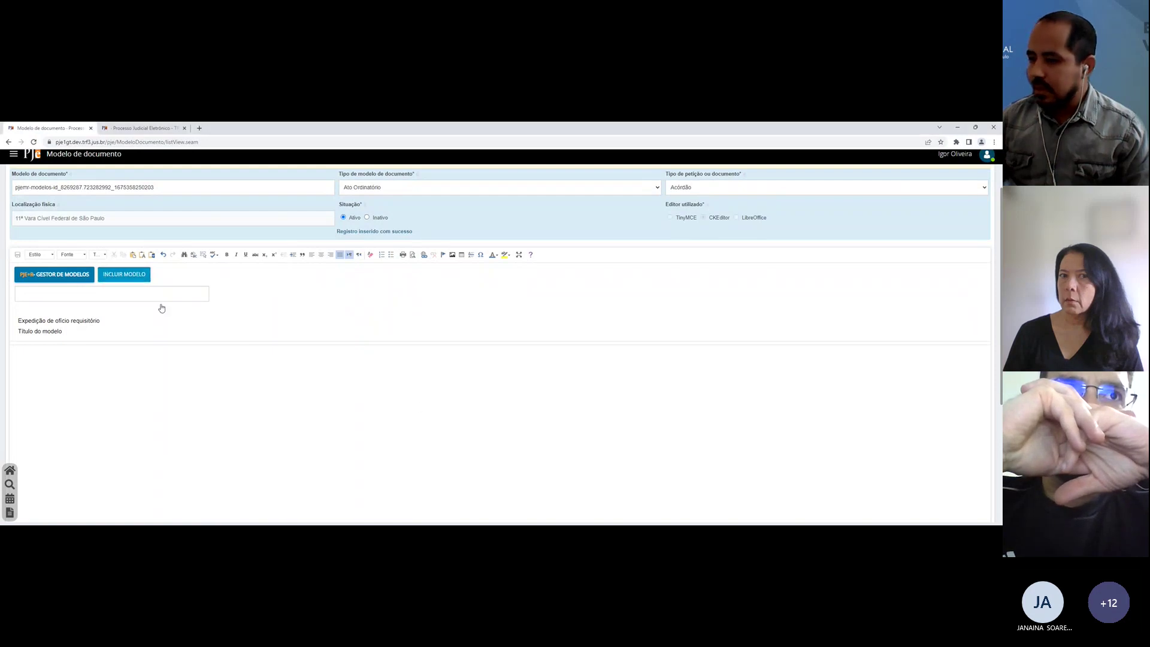
{"action": "scroll", "coordinate": [153, 221], "scroll_direction": "down", "scroll_amount": 2}
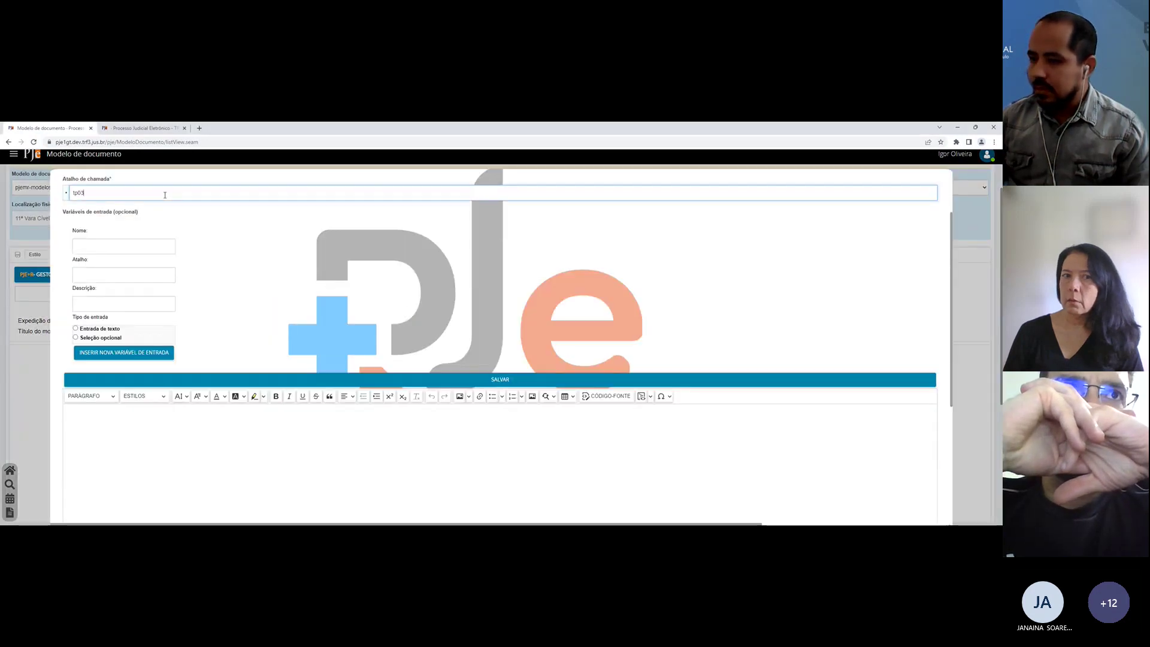
{"action": "scroll", "coordinate": [164, 195], "scroll_direction": "up", "scroll_amount": 2}
{"action": "triple_click", "coordinate": [121, 237]}
{"action": "type", "text": "Emen"}
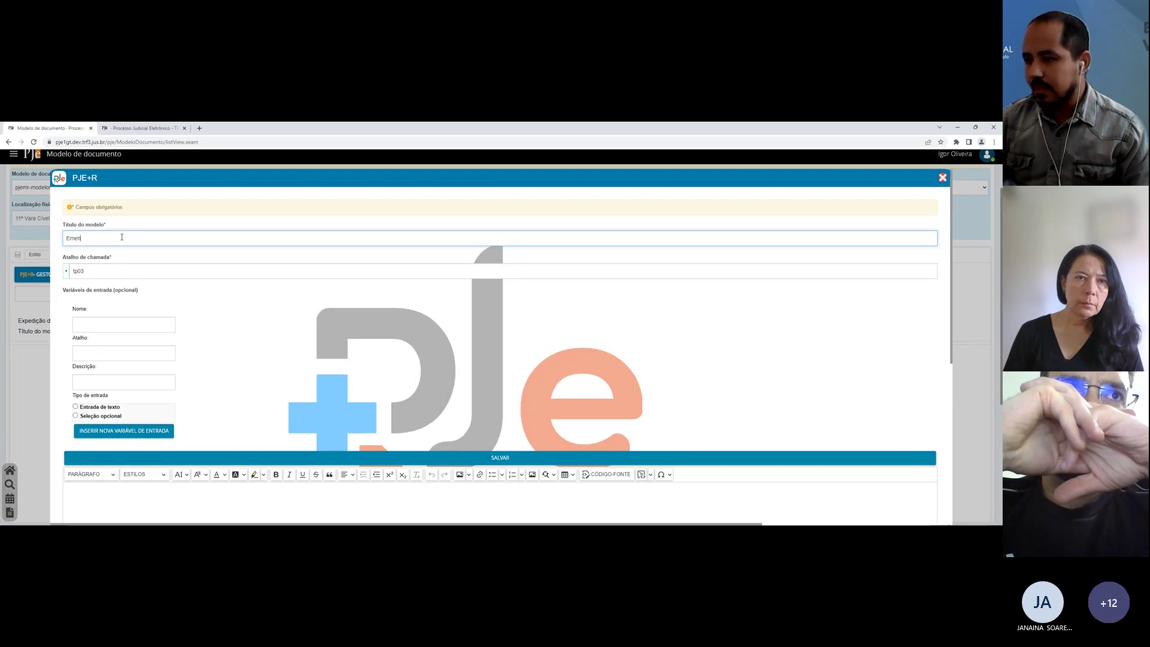
{"action": "type", "text": "ta"}
{"action": "scroll", "coordinate": [122, 237], "scroll_direction": "down", "scroll_amount": 3}
{"action": "scroll", "coordinate": [120, 243], "scroll_direction": "up", "scroll_amount": 1}
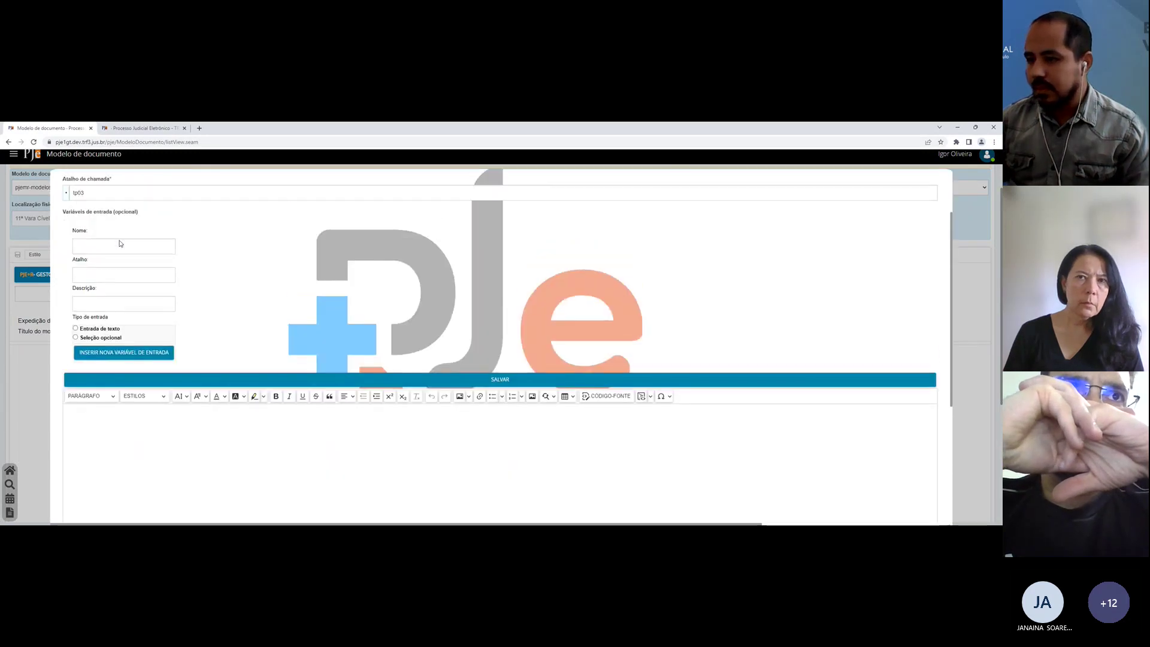
{"action": "scroll", "coordinate": [119, 240], "scroll_direction": "up", "scroll_amount": 2}
{"action": "scroll", "coordinate": [119, 239], "scroll_direction": "down", "scroll_amount": 4}
Step: Paste the 'Emende o autor a petição inicial' text, items a–f, into the model body
{"action": "left_click", "coordinate": [171, 372]}
{"action": "type", "text": "Emende o autor a petição inicial, sob pena de indeferimento, para: a. Comprovar o recolhimento das custas processuais. b. Apresentar procuração. c. Regularizar a representação processual, mediante juntada de procuração ou substabelecimento que conste o subscritor da petição inicial. d. Apresentar cópia do contrato social. e. Apresentar procuração com a identificação da pessoa natural que a subscreveu. f. Retificar o valor da causa, nos termos do artigo 292, do Código de Processo Civil, para que corresponda ao conteúdo patrimonial em discussão ou ao proveito econômico perseguido. Prazo: 15 (quinze) dias."}
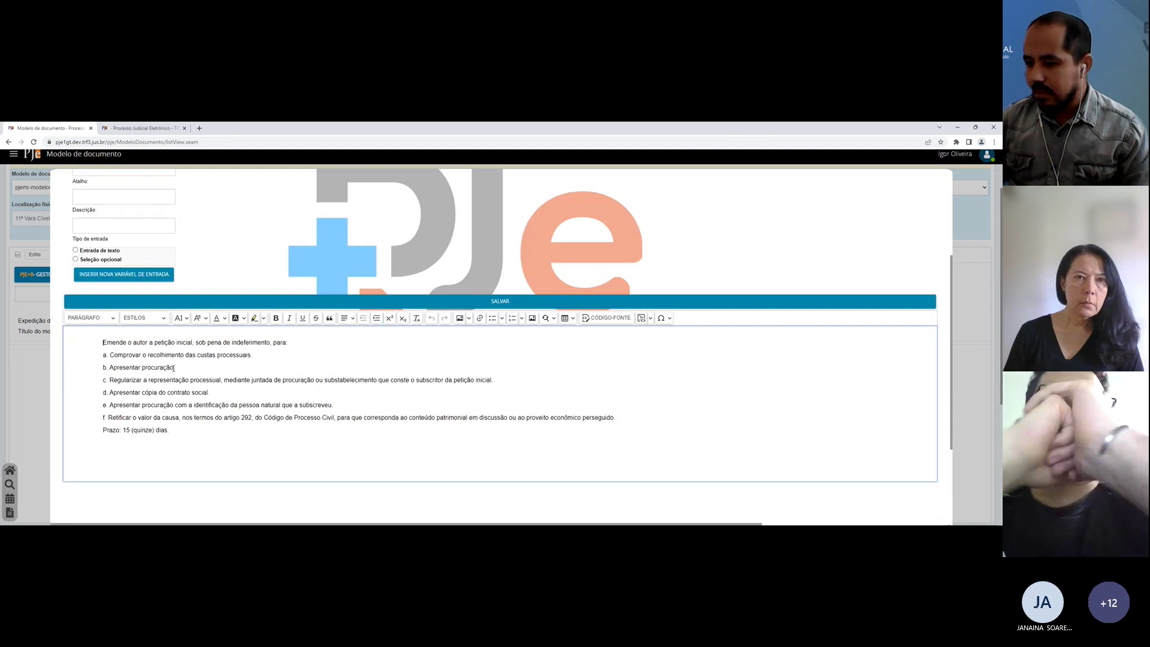
{"action": "left_click", "coordinate": [267, 443]}
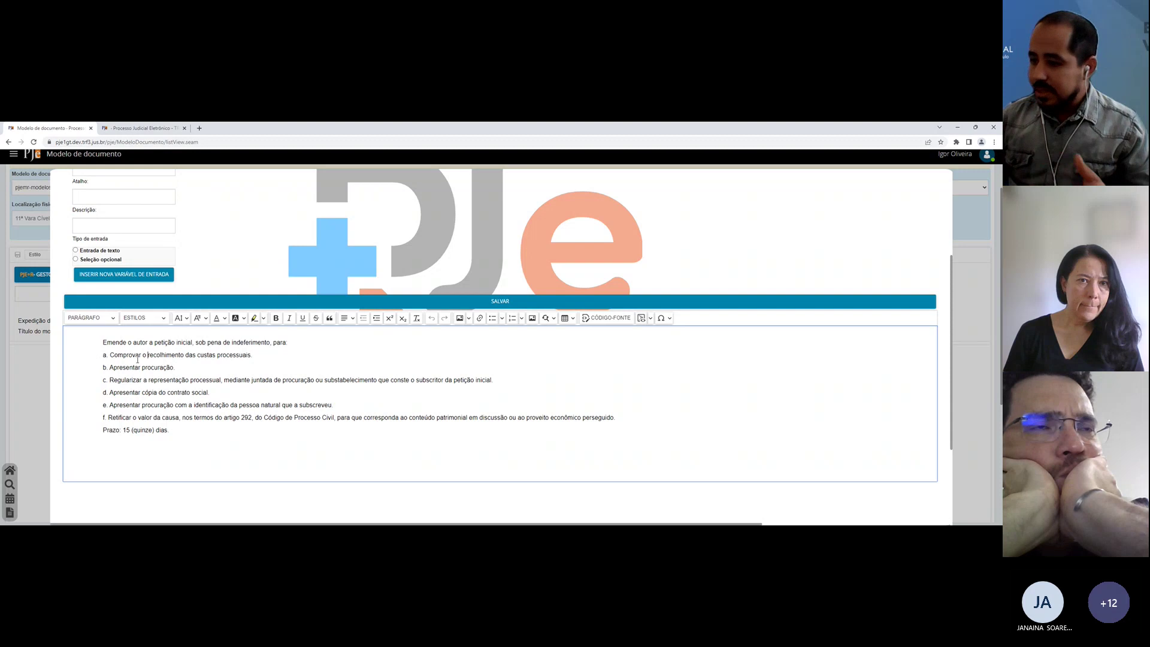
{"action": "left_click", "coordinate": [166, 394]}
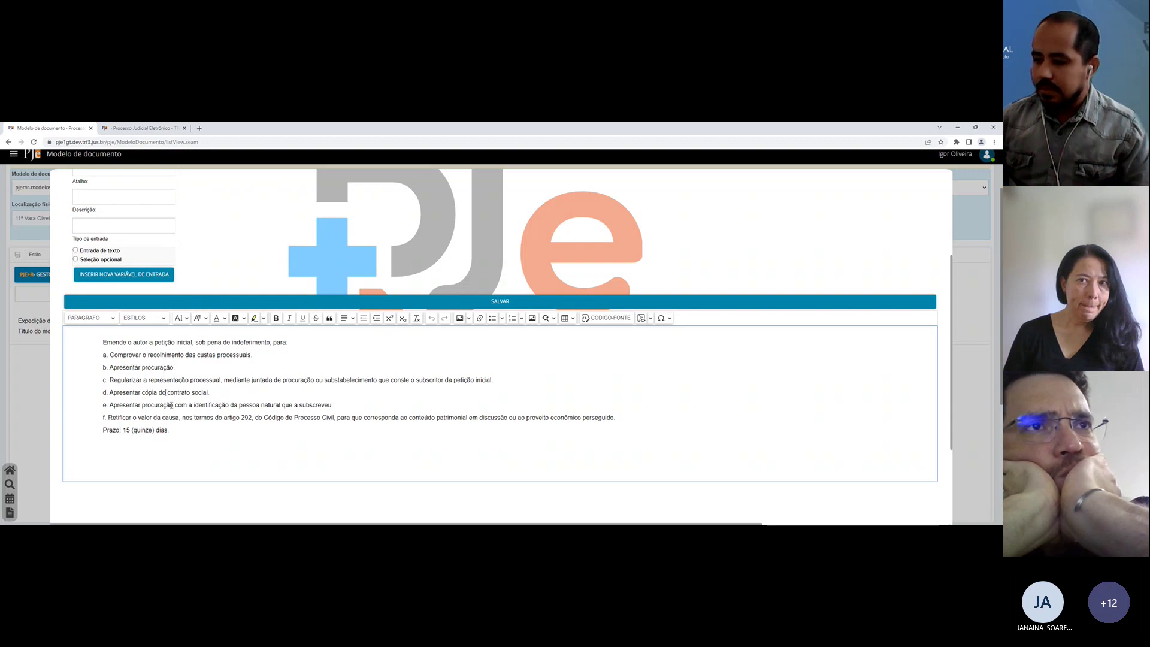
{"action": "scroll", "coordinate": [360, 275], "scroll_direction": "up", "scroll_amount": 2}
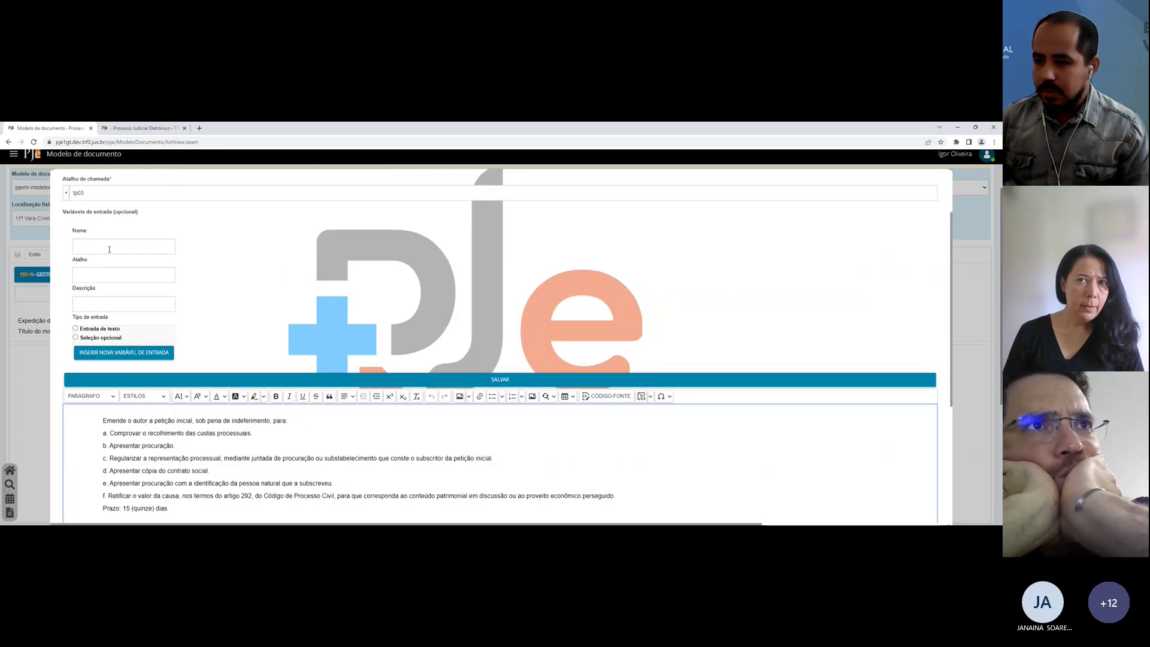
{"action": "scroll", "coordinate": [361, 275], "scroll_direction": "down", "scroll_amount": 1}
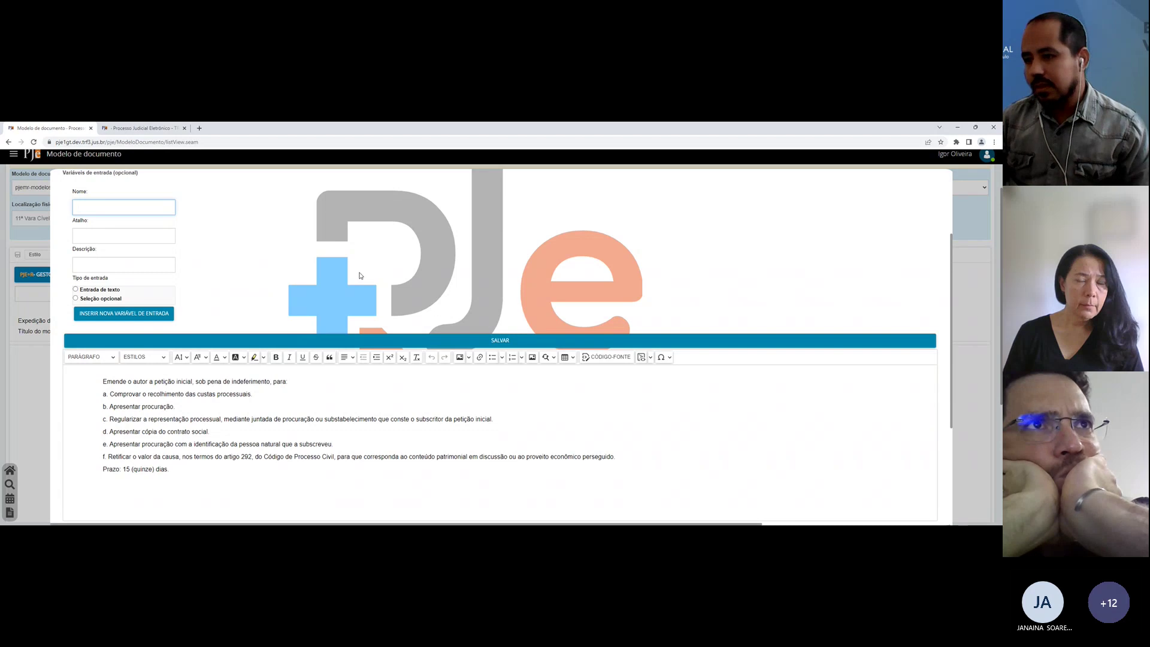
Step: Create optional-selection variable Custas, shortcut cus, described 'Precisa emendar custas', and copy its {?cus} code
{"action": "type", "text": "Custas"}
{"action": "key", "text": "Tab"}
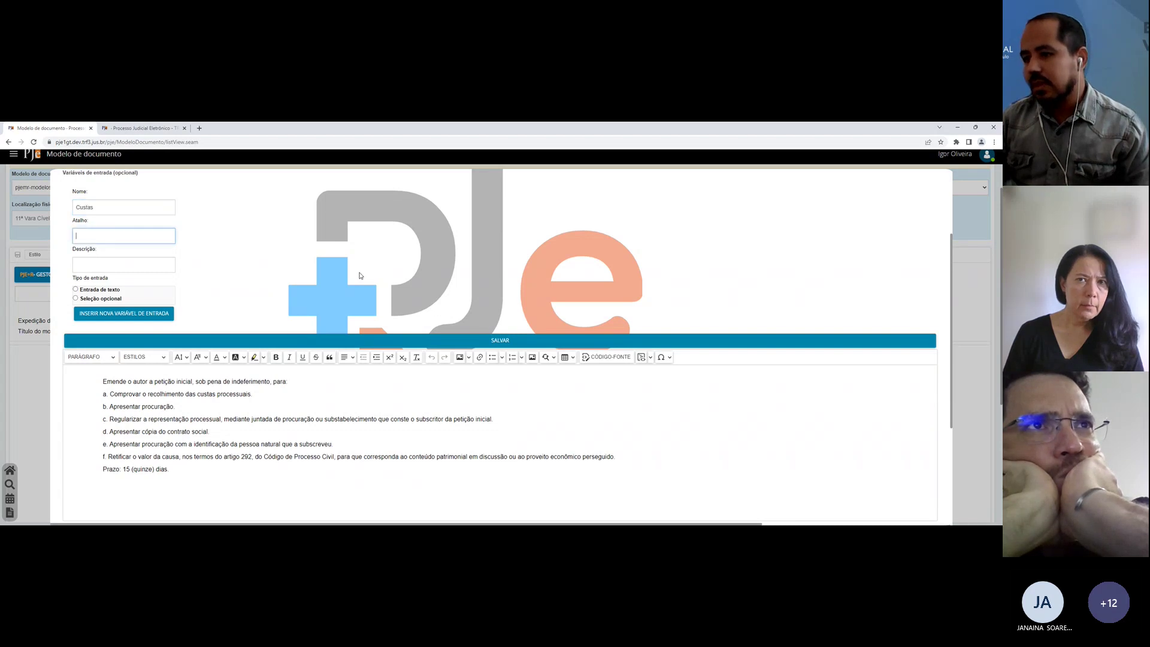
{"action": "type", "text": "c"}
{"action": "key", "text": "Tab"}
{"action": "key", "text": "shift+Tab"}
{"action": "type", "text": "cus"}
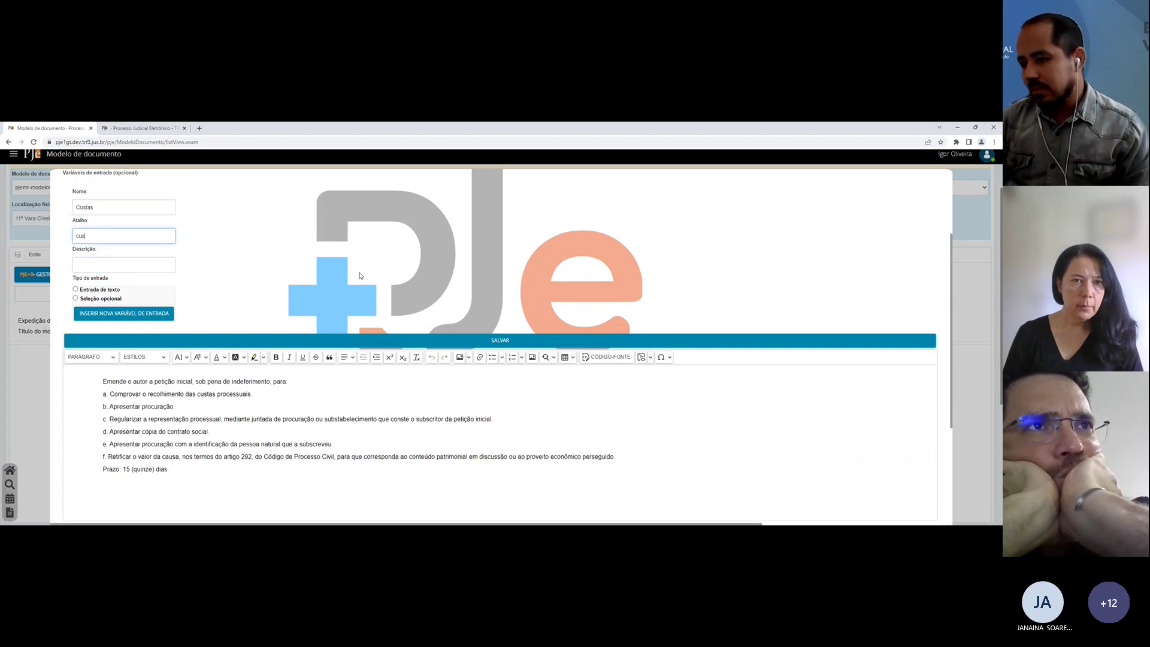
{"action": "key", "text": "Tab"}
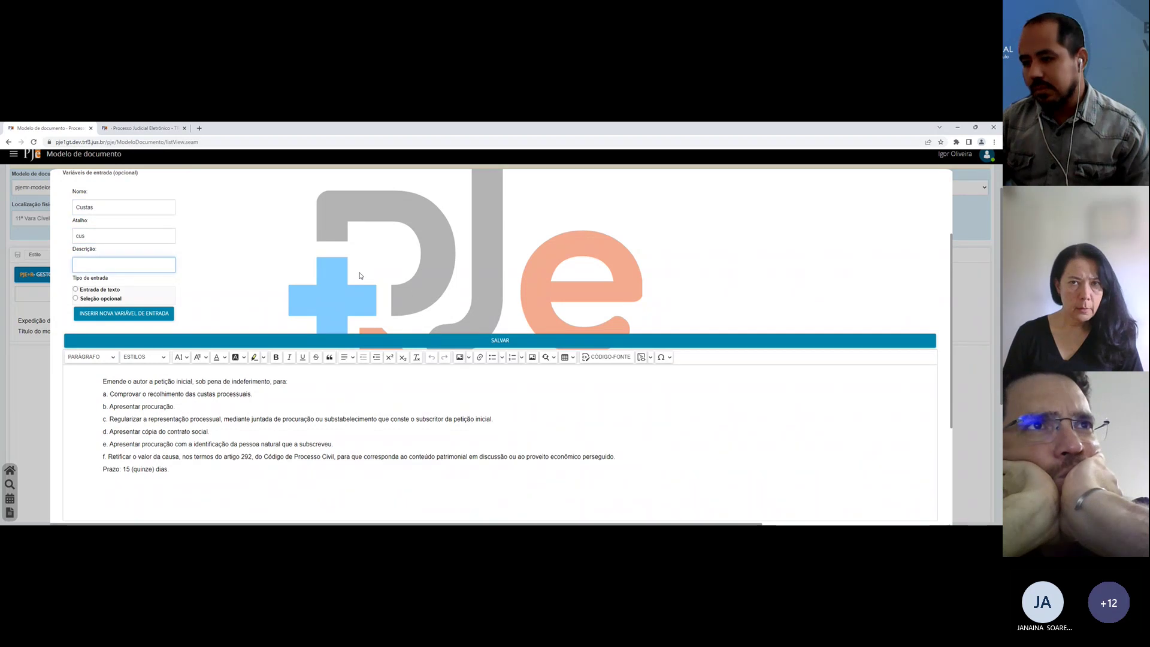
{"action": "type", "text": "Precisa emendar cu"}
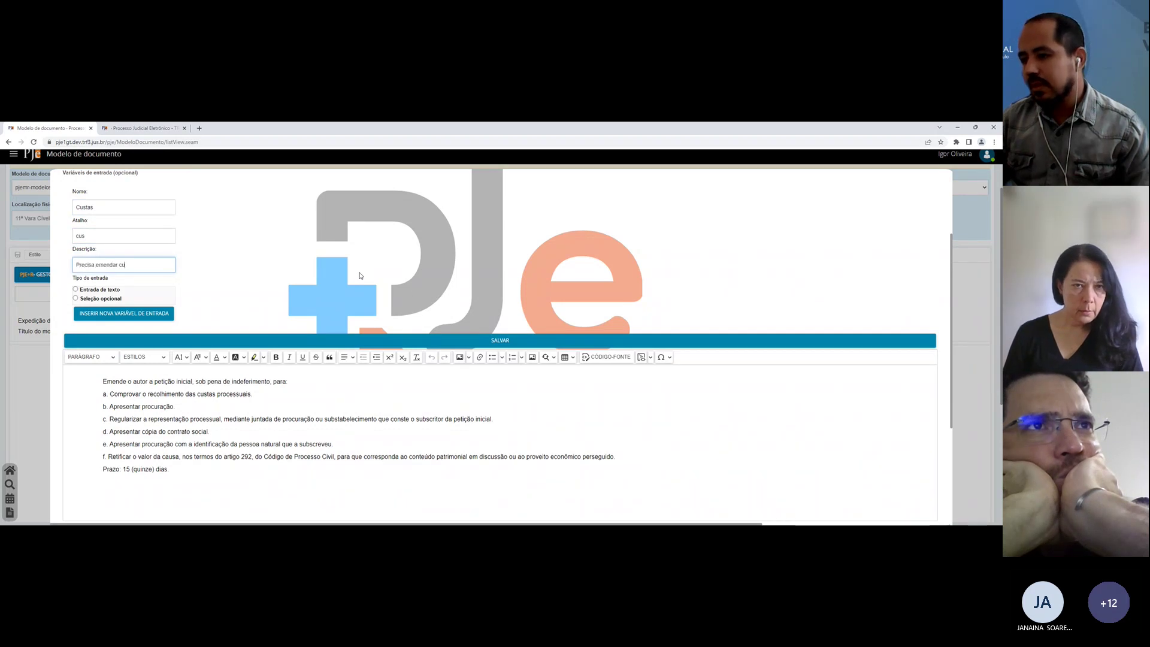
{"action": "type", "text": "stas"}
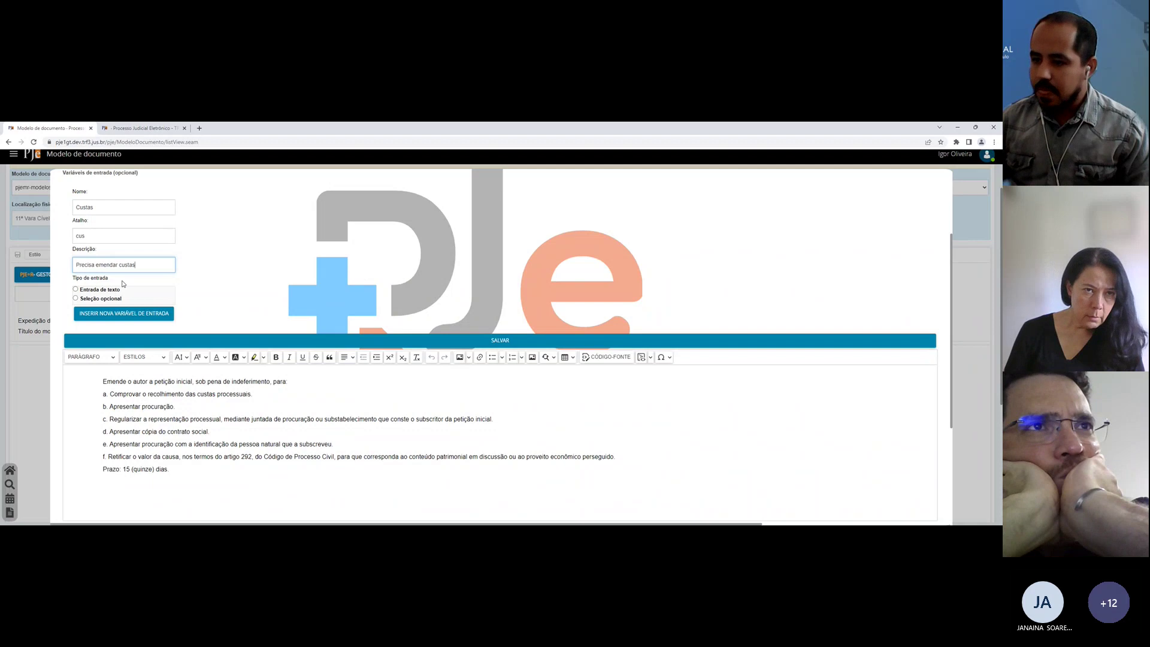
{"action": "left_click", "coordinate": [76, 298]}
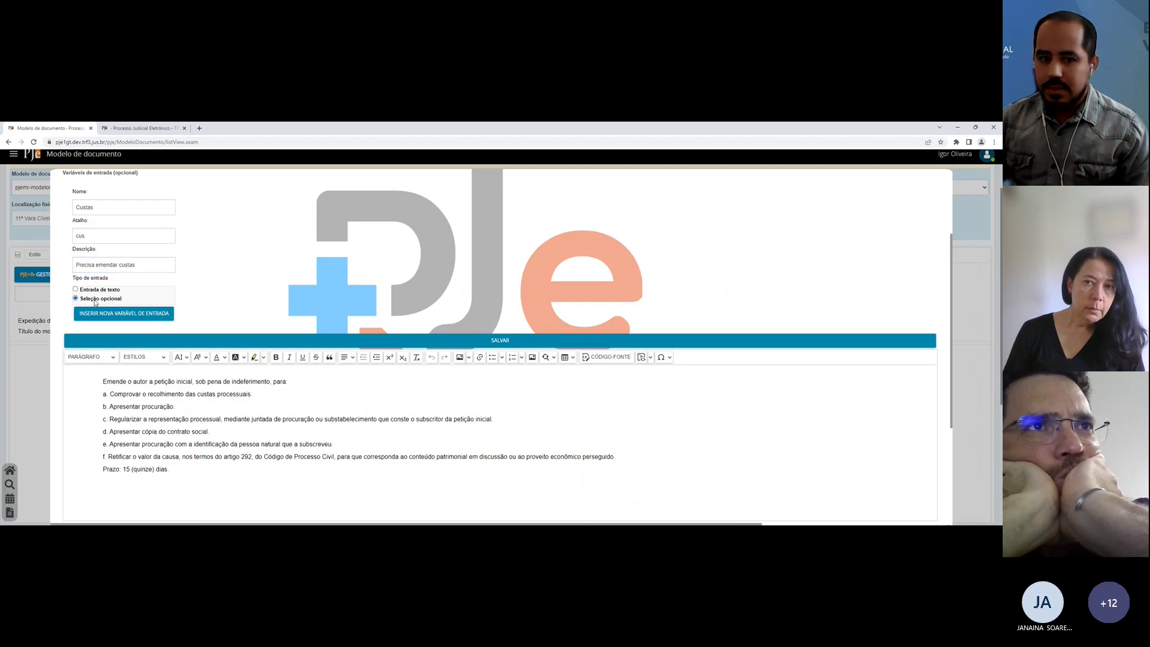
{"action": "left_click", "coordinate": [108, 315]}
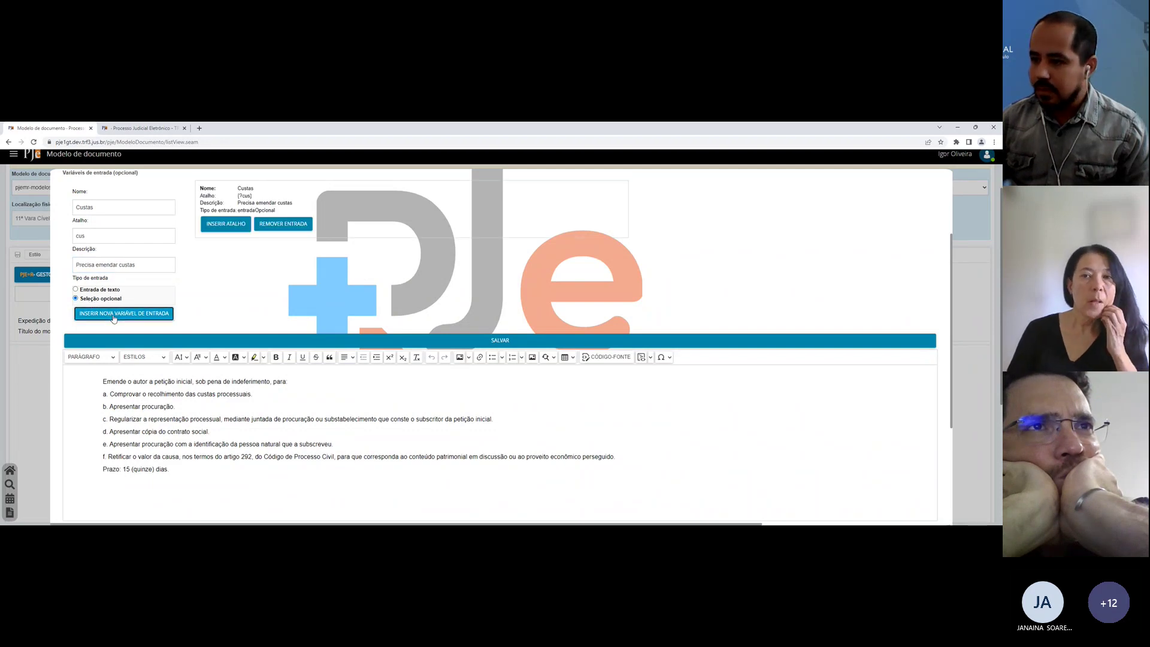
{"action": "triple_click", "coordinate": [247, 195]}
{"action": "key", "text": "ctrl+c"}
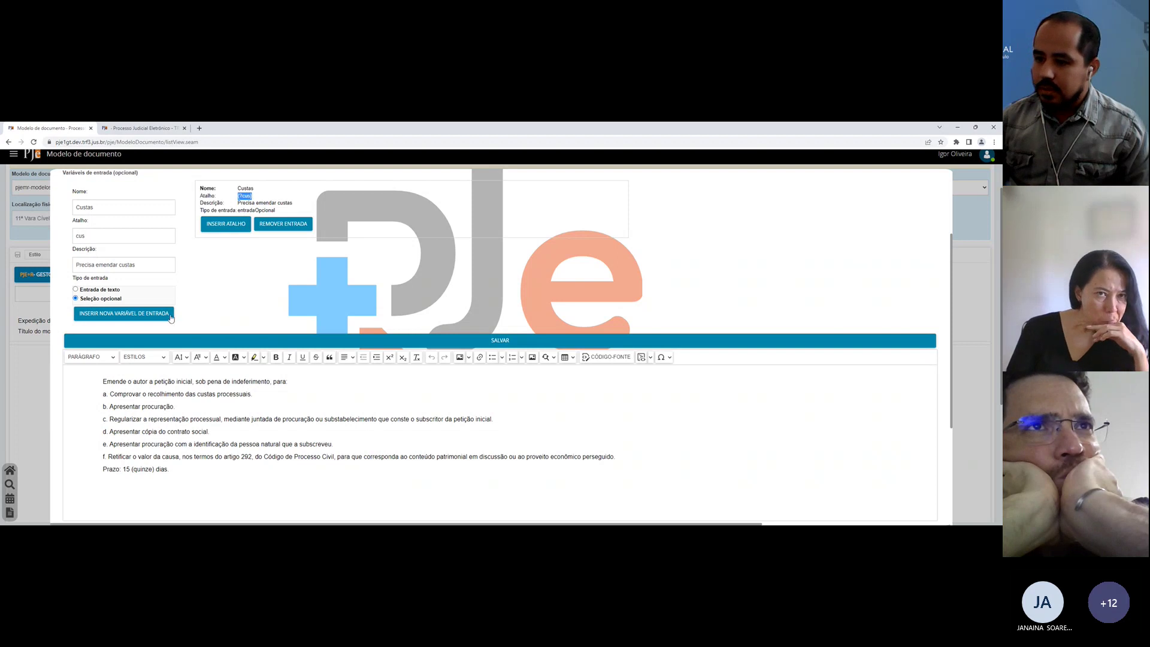
{"action": "left_click", "coordinate": [132, 394]}
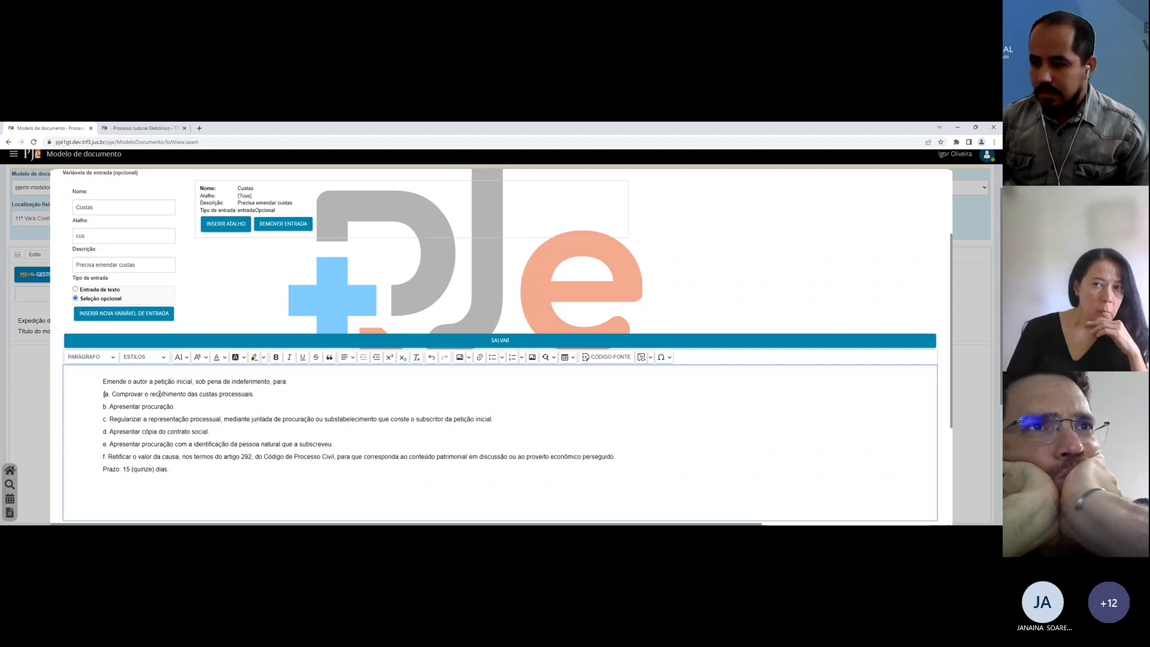
Step: Prefix item a with '{?cus}', correcting the braces, and save the Emenda model
{"action": "key", "text": "ctrl+v"}
{"action": "type", "text": "}"}
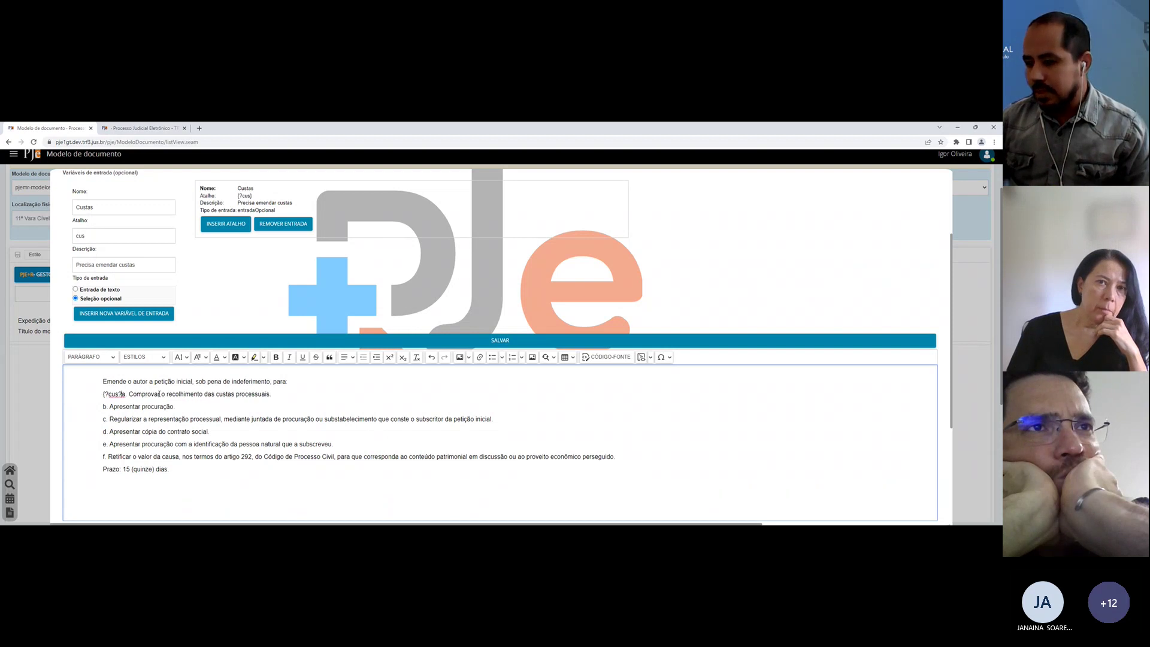
{"action": "type", "text": "}"}
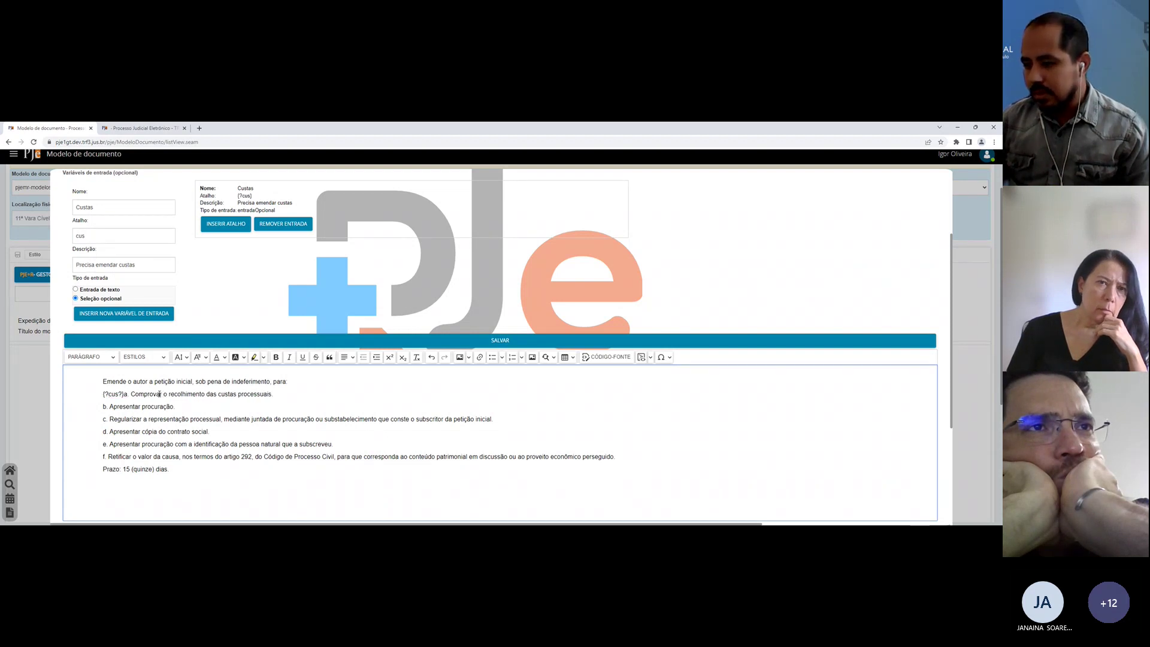
{"action": "key", "text": "BackSpace"}
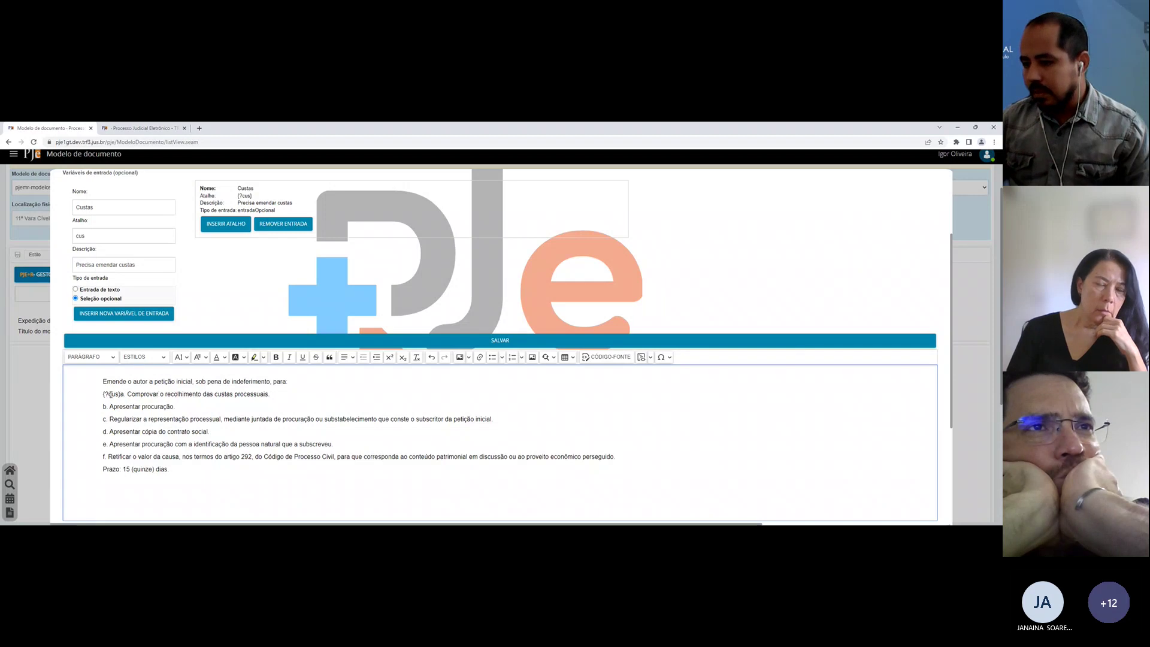
{"action": "left_click_drag", "start_coordinate": [122, 394], "coordinate": [271, 395]}
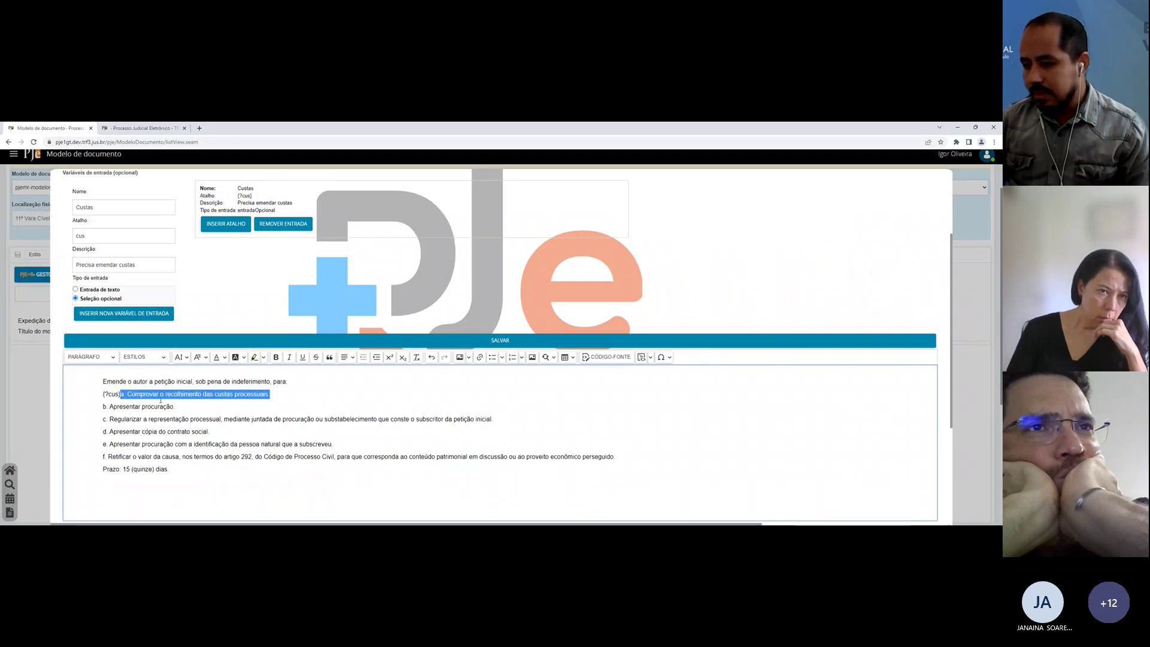
{"action": "left_click_drag", "start_coordinate": [97, 393], "coordinate": [119, 394]}
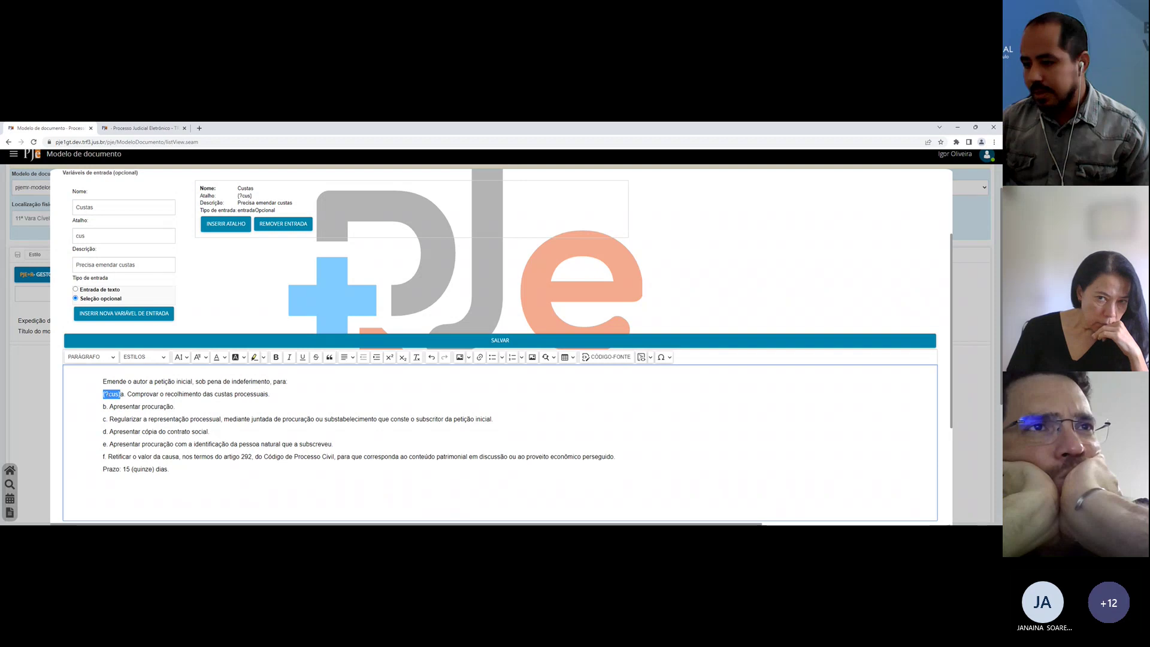
{"action": "left_click", "coordinate": [107, 395]}
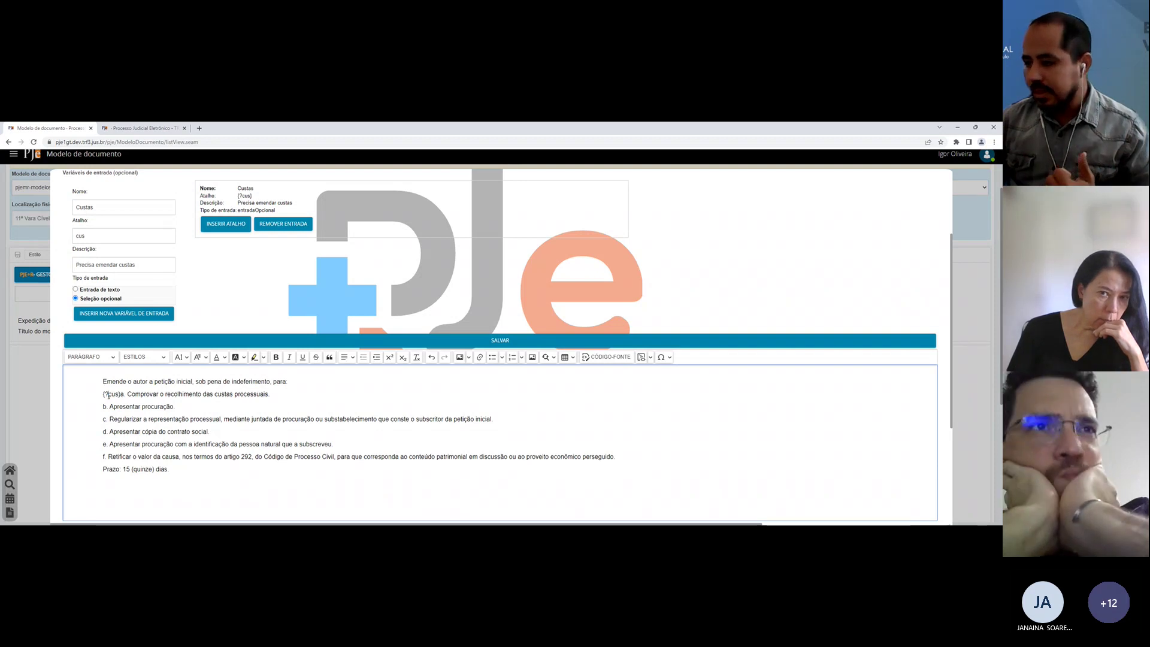
{"action": "left_click", "coordinate": [307, 341]}
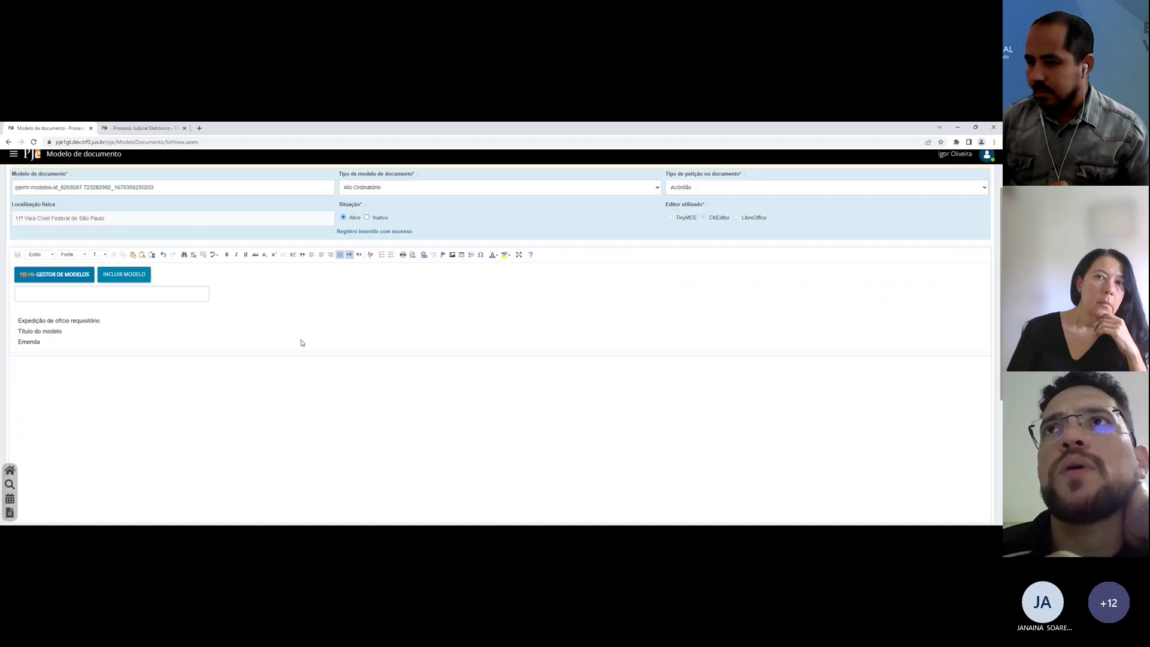
Step: Save the Emenda model, sync models in the decision draft, and expand tp03 to get the Custas prompt
{"action": "left_click", "coordinate": [18, 255]}
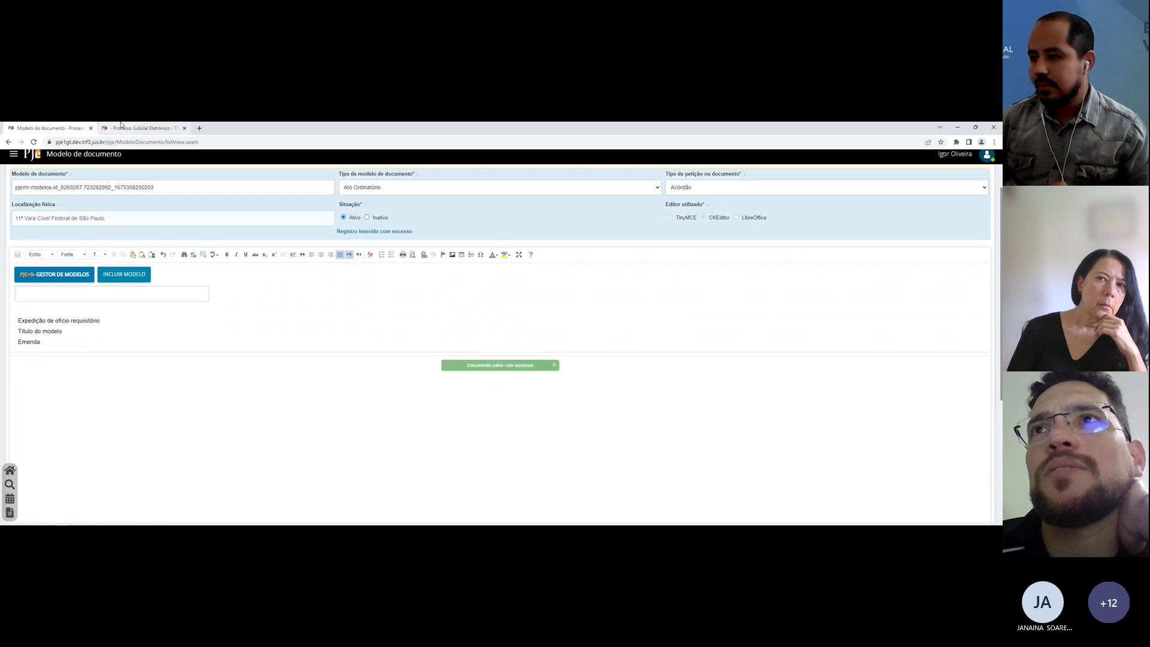
{"action": "left_click", "coordinate": [123, 127]}
{"action": "scroll", "coordinate": [651, 445], "scroll_direction": "down", "scroll_amount": 2}
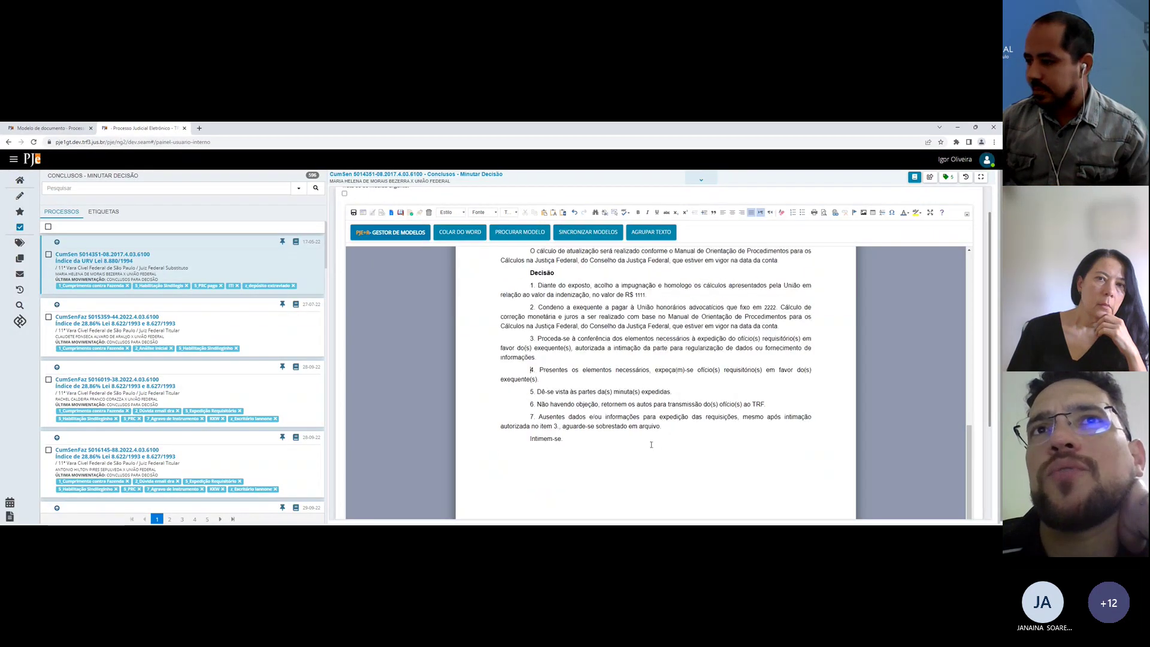
{"action": "scroll", "coordinate": [651, 444], "scroll_direction": "up", "scroll_amount": 3}
{"action": "left_click", "coordinate": [574, 233]}
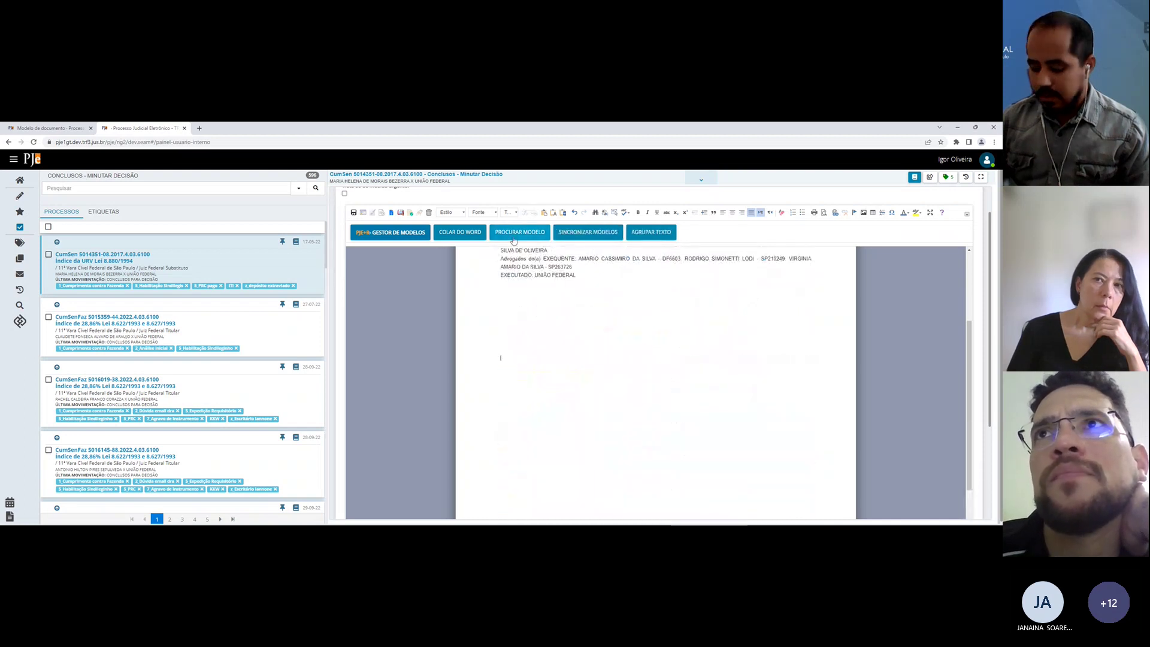
{"action": "type", "text": "tp03"}
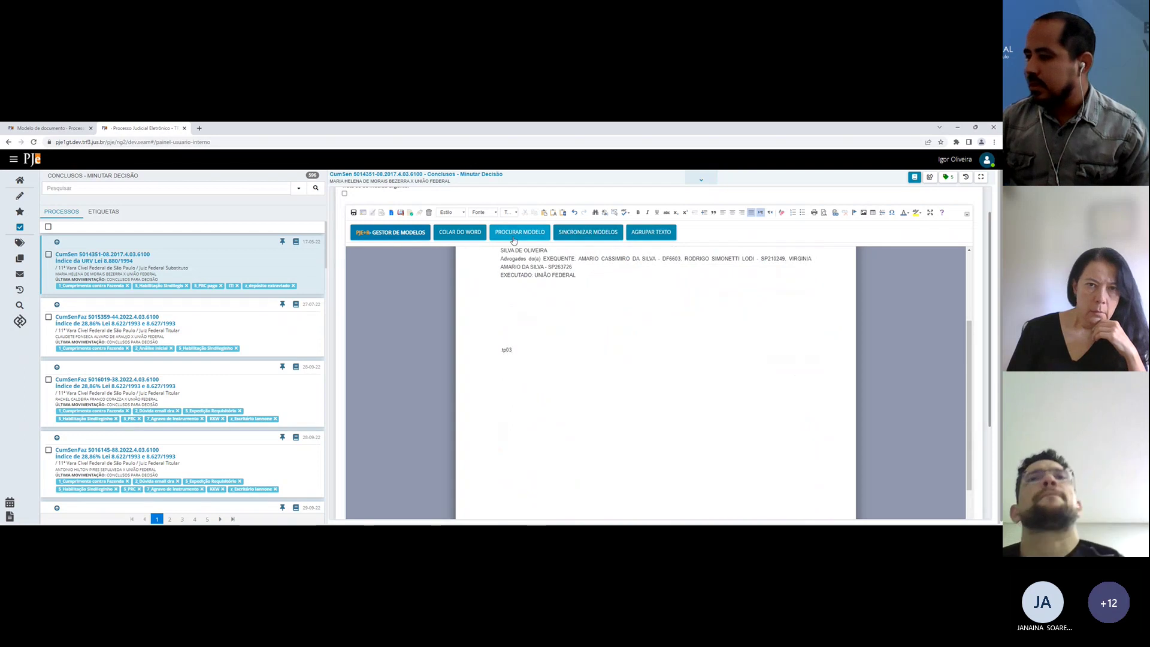
{"action": "key", "text": "space"}
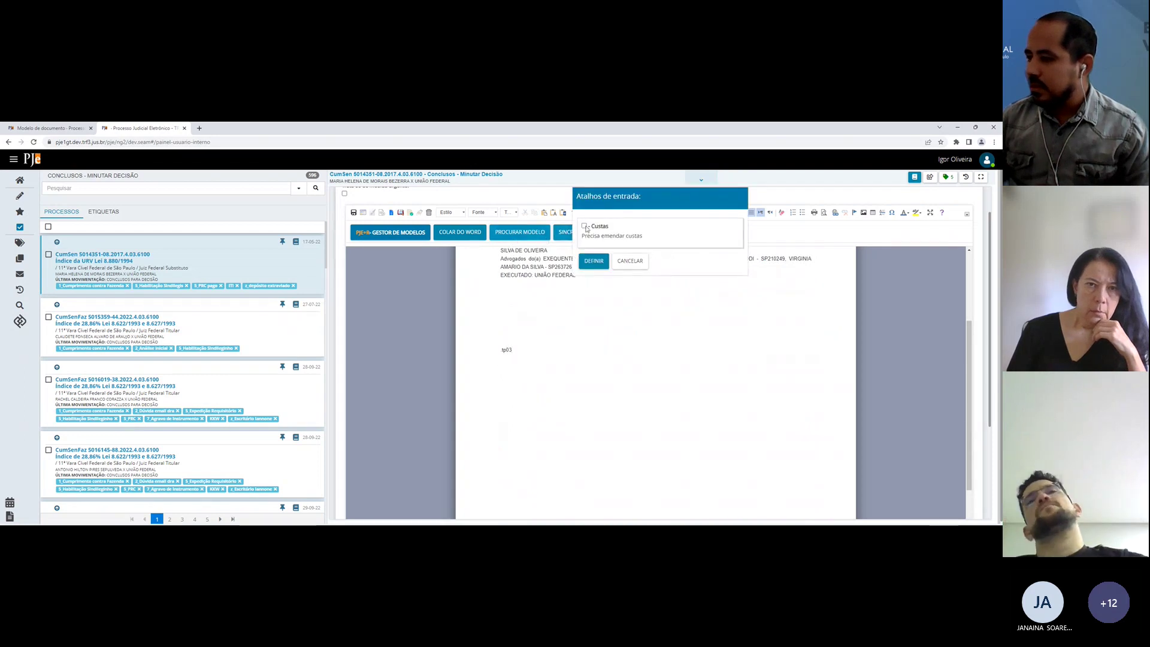
Step: Insert tp03 with and without the Custas item, undo each, and return to the models page
{"action": "left_click", "coordinate": [593, 261]}
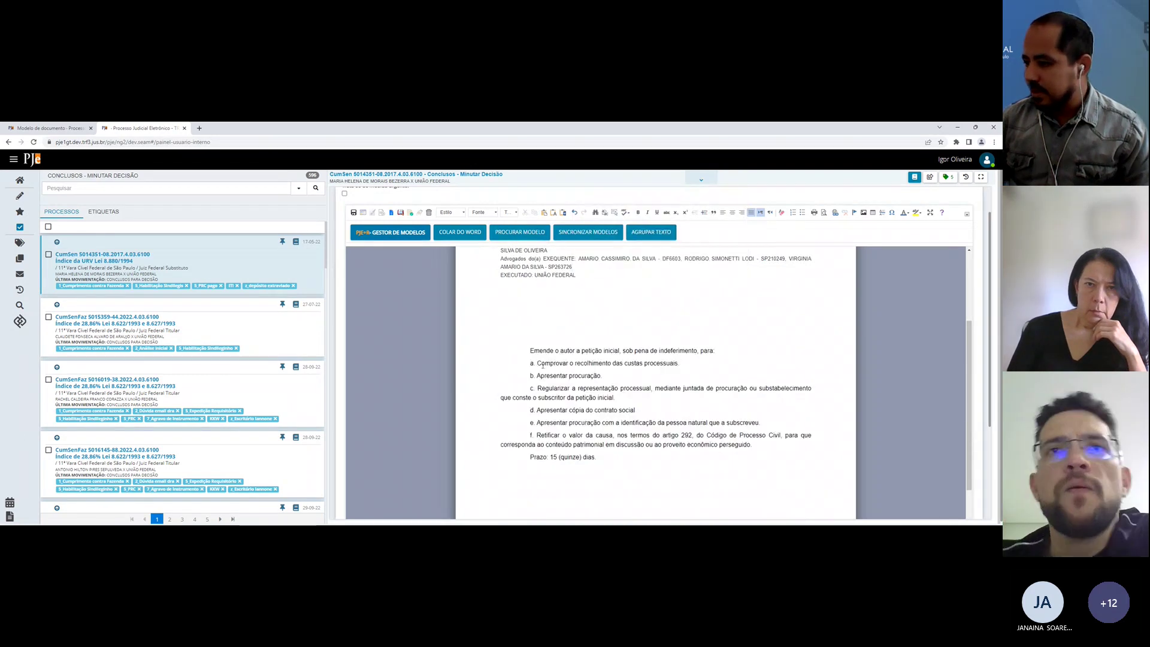
{"action": "key", "text": "ctrl+z"}
{"action": "key", "text": "ctrl+z"}
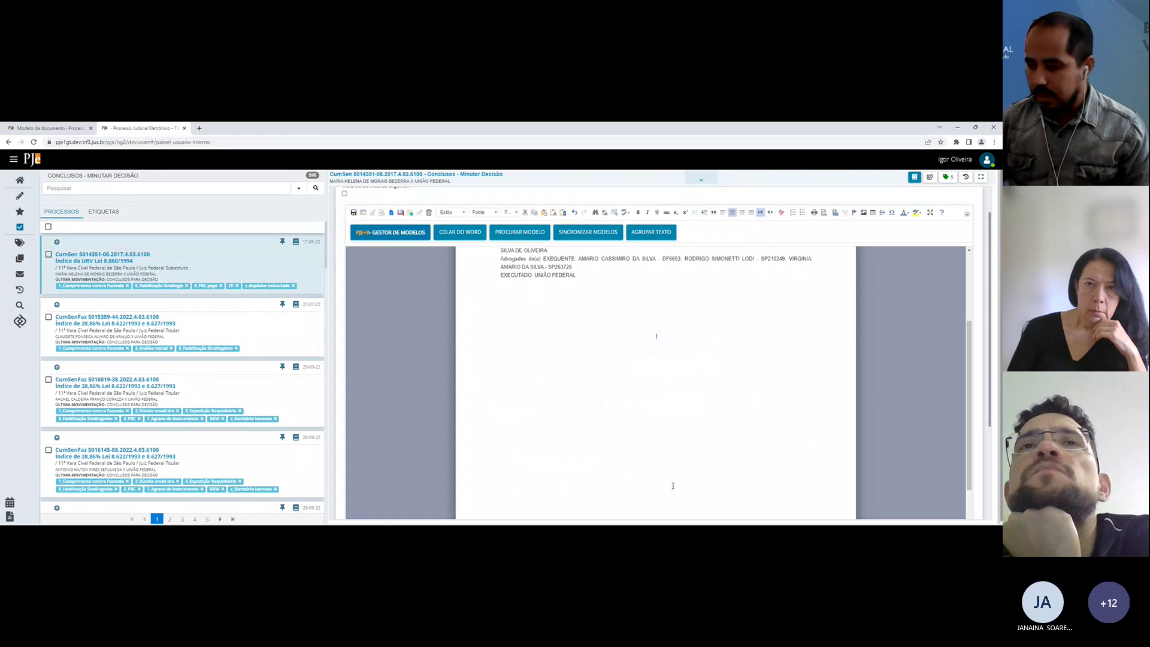
{"action": "key", "text": "space"}
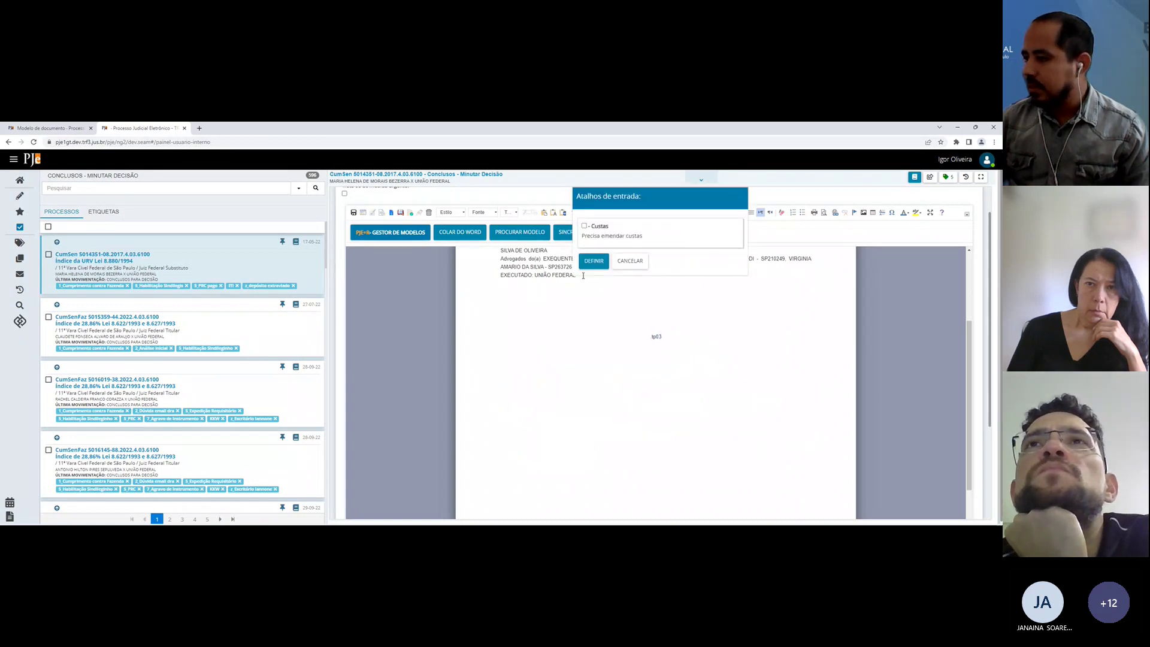
{"action": "left_click", "coordinate": [593, 261]}
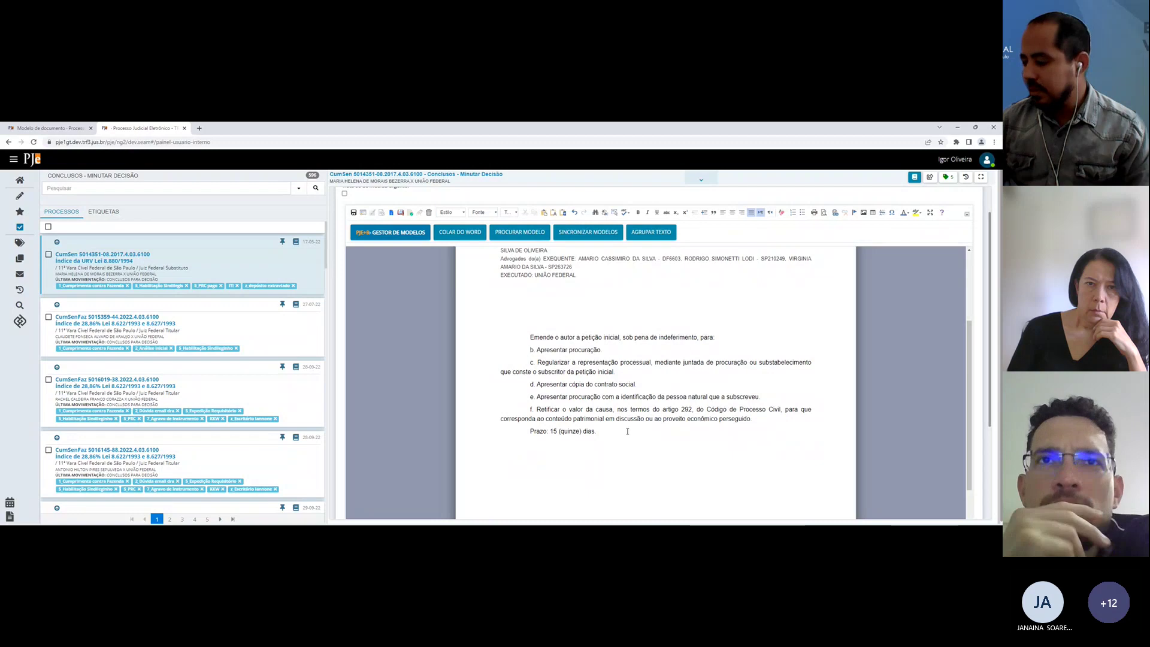
{"action": "key", "text": "ctrl+z"}
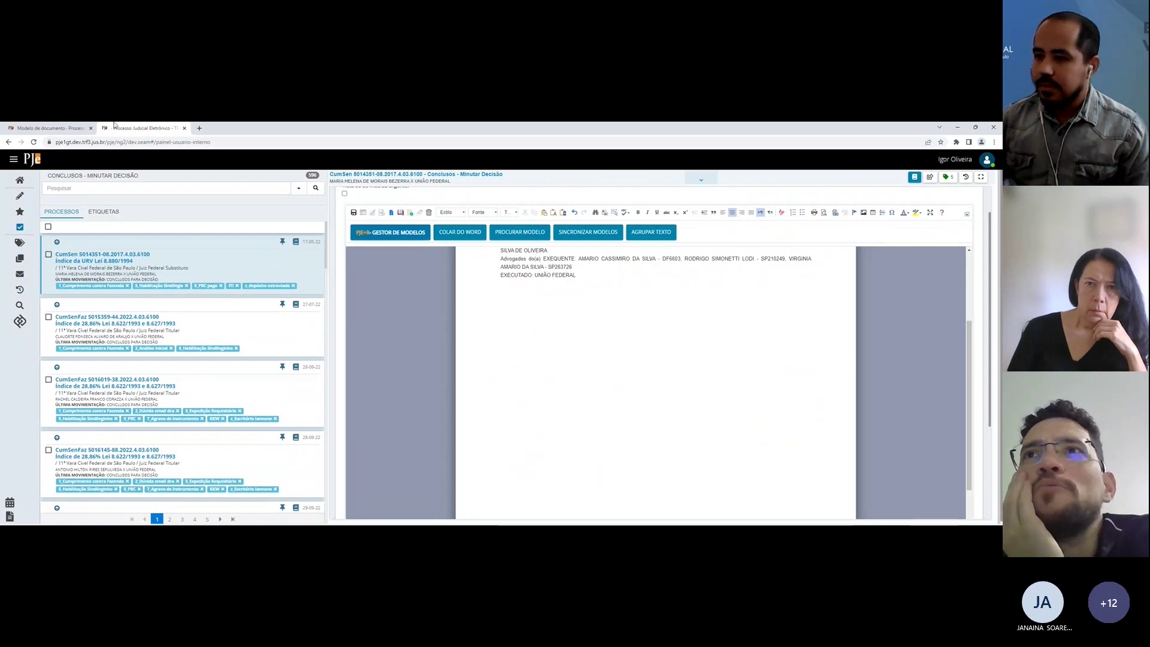
{"action": "key", "text": "ctrl+Tab"}
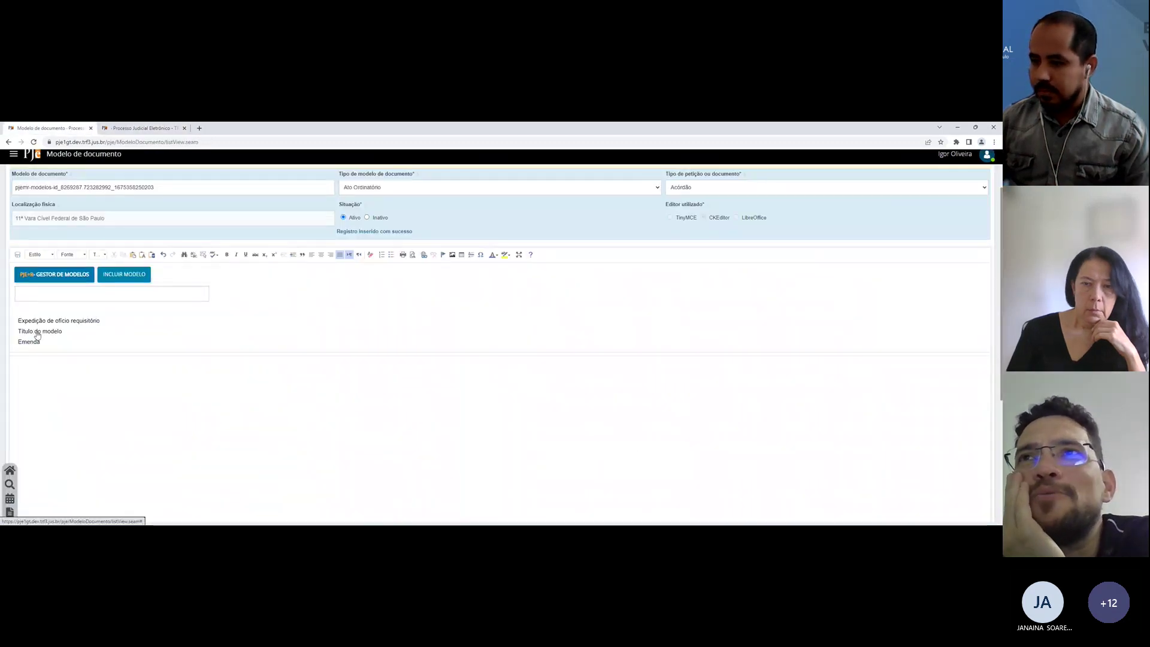
Step: Open the Emenda model in the PJe+R editor and start a new input variable's name
{"action": "left_click", "coordinate": [27, 341]}
{"action": "left_click", "coordinate": [235, 331]}
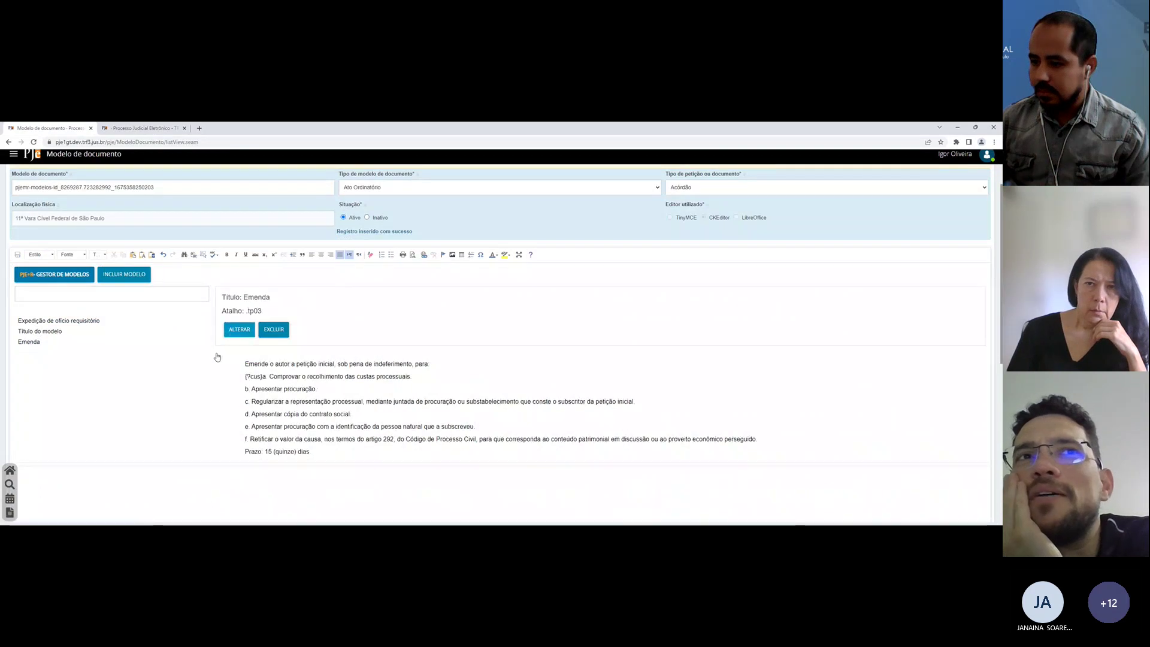
{"action": "scroll", "coordinate": [252, 356], "scroll_direction": "down", "scroll_amount": 2}
{"action": "left_click", "coordinate": [346, 386]}
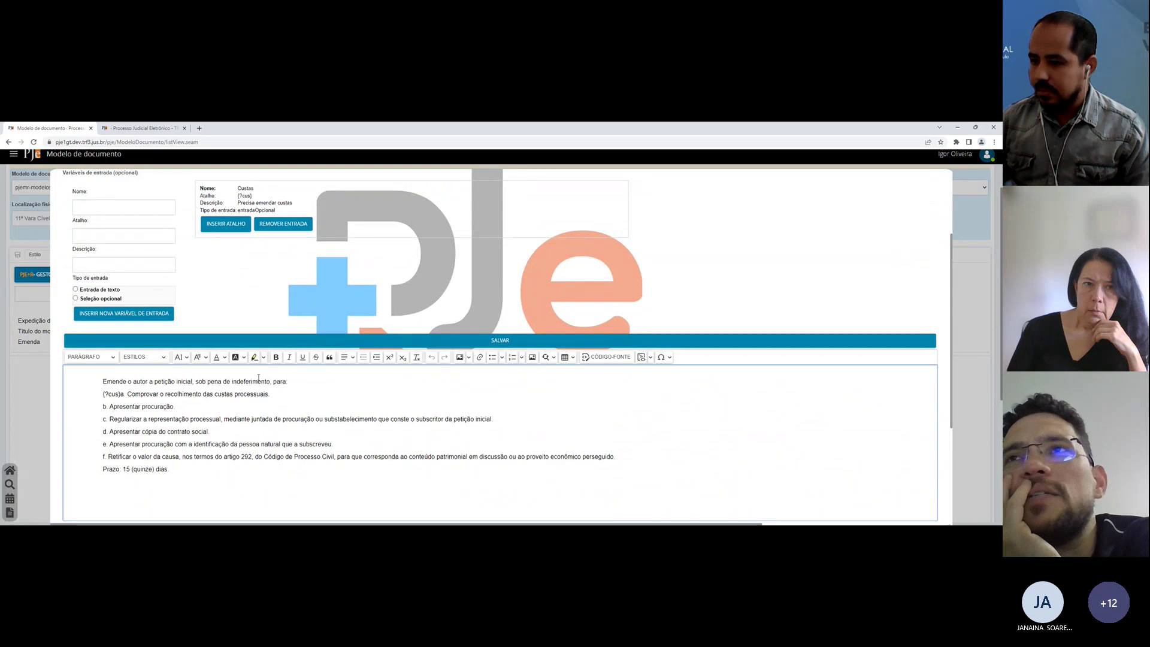
{"action": "left_click", "coordinate": [104, 208]}
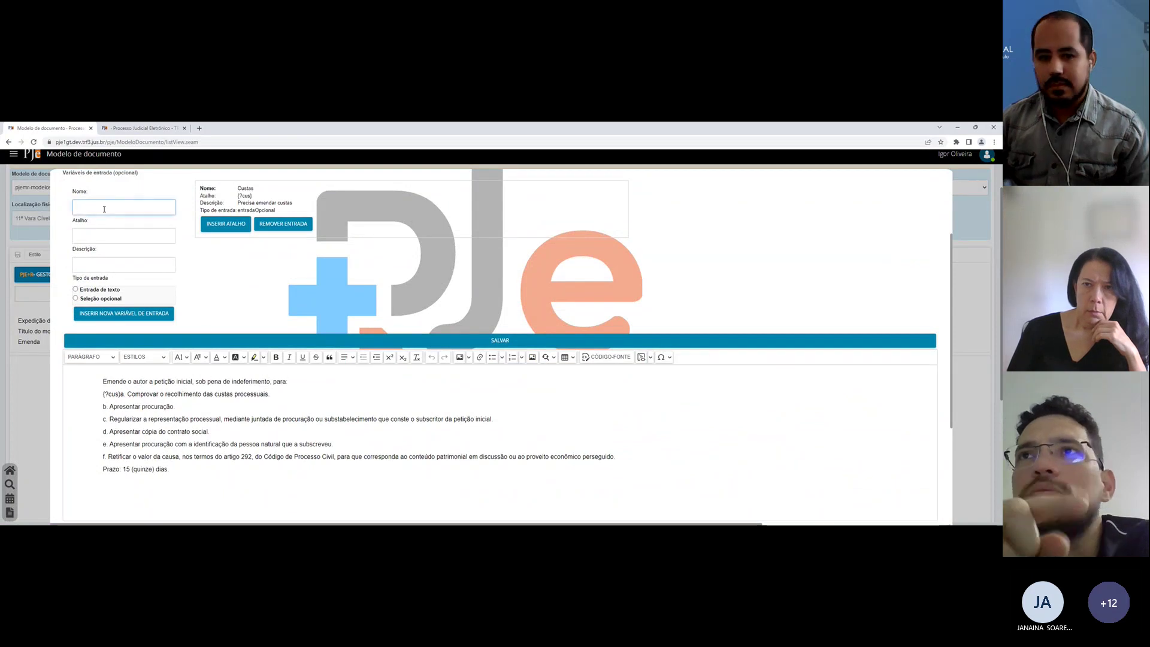
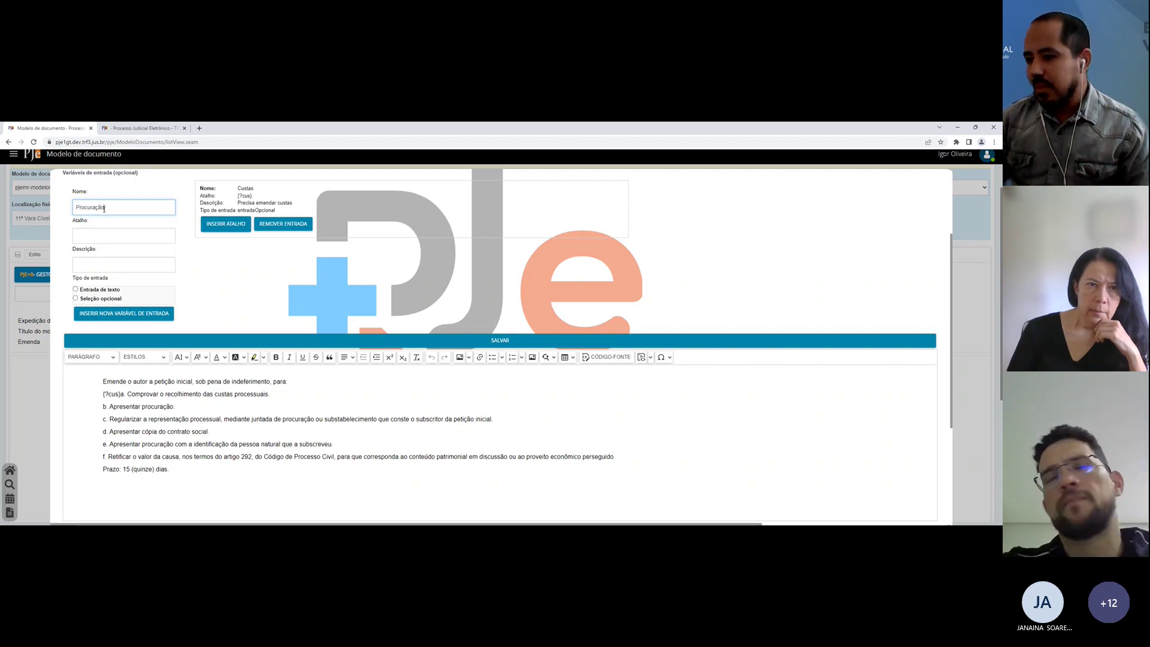
Step: Add the optional Procuração variable ({?proc}, 'Precisa juntar procuração') and paste its shortcut before item b
{"action": "key", "text": "Tab"}
{"action": "type", "text": "proc"}
{"action": "key", "text": "Tab"}
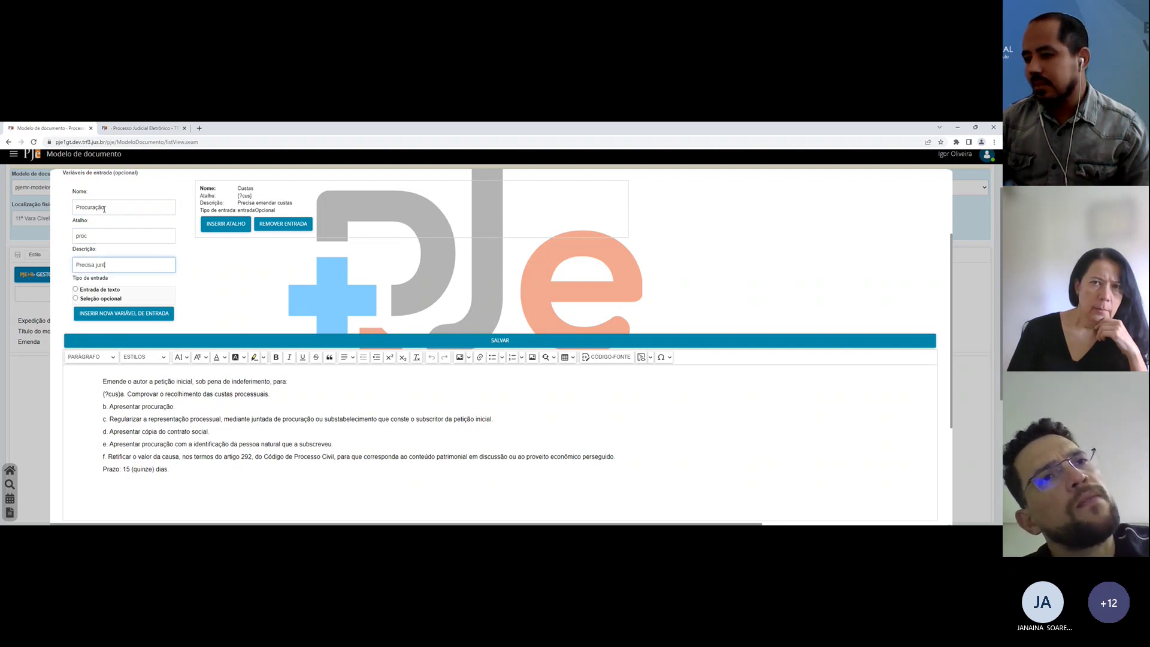
{"action": "type", "text": "Precisa juntar procuração"}
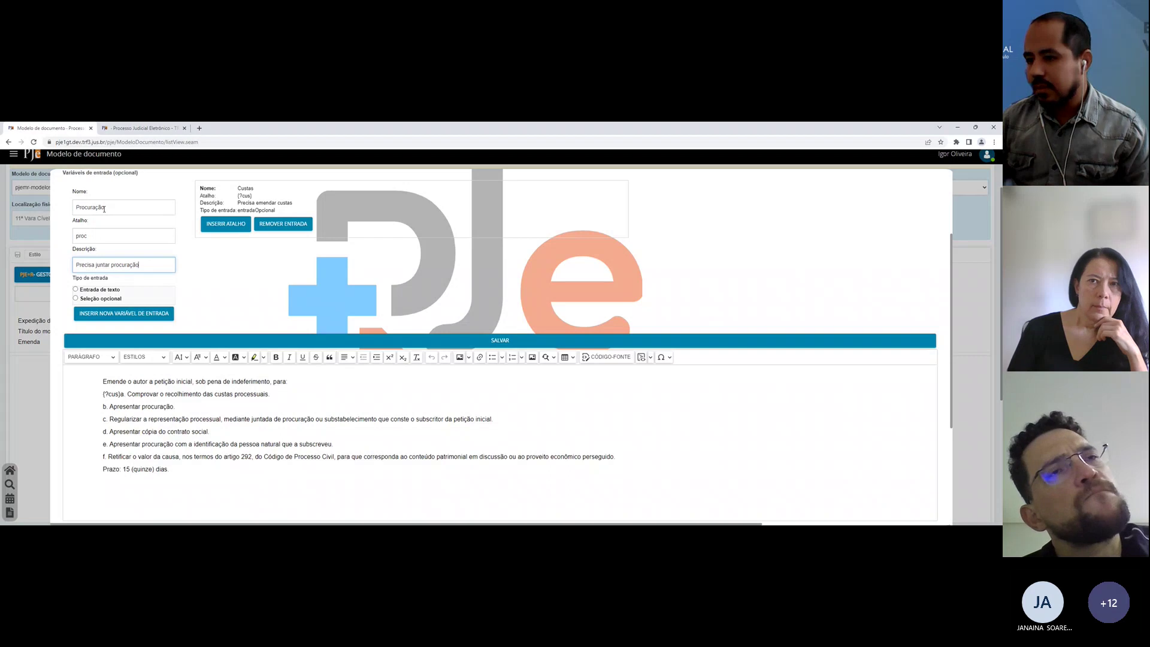
{"action": "left_click", "coordinate": [106, 299]}
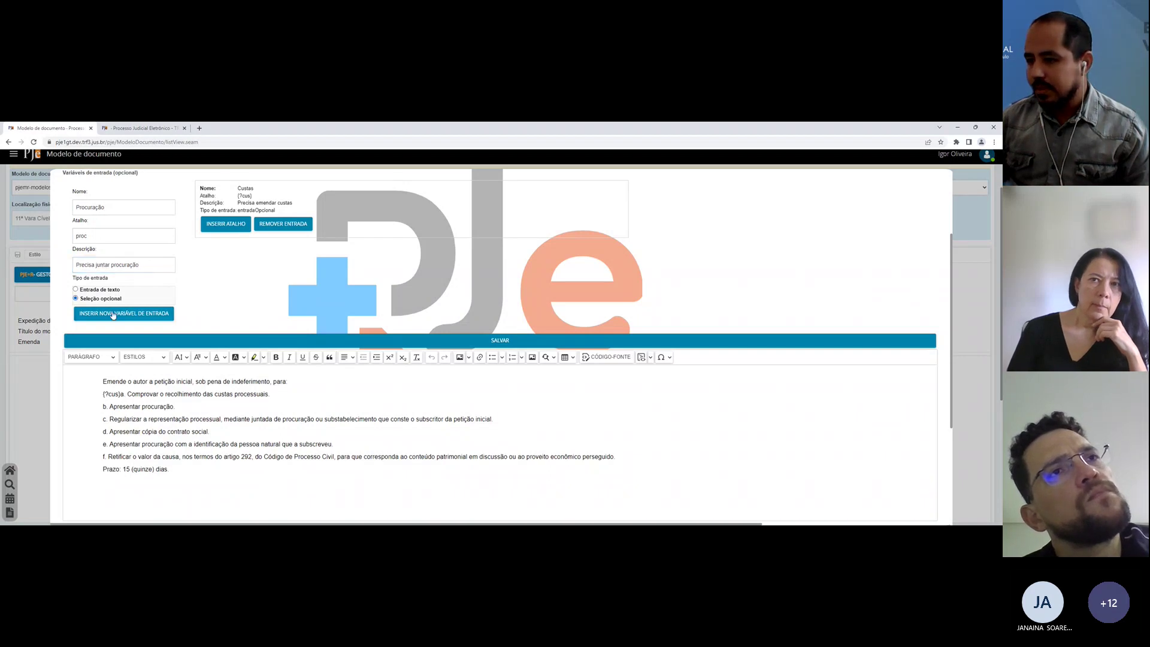
{"action": "left_click", "coordinate": [115, 314]}
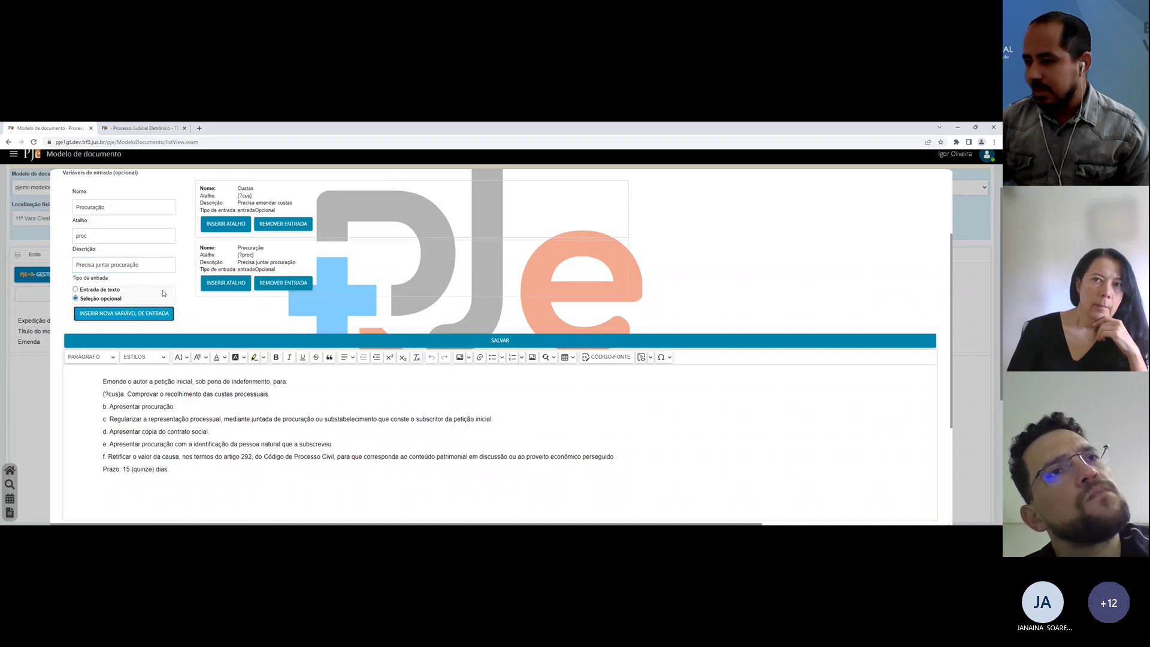
{"action": "left_click", "coordinate": [225, 282]}
{"action": "left_click", "coordinate": [90, 405]}
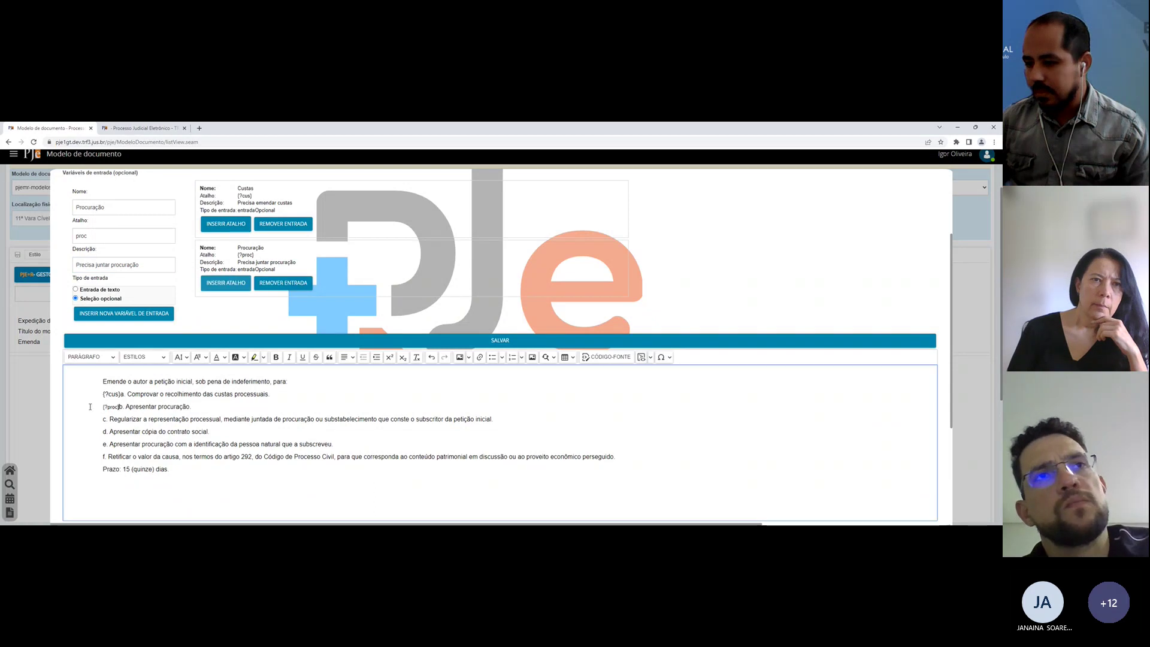
{"action": "type", "text": "{?proc}"}
Step: Add the optional Subscritor variable ({?subs}, 'Procuracão sem subscritor') and paste its shortcut before item c
{"action": "double_click", "coordinate": [105, 210]}
{"action": "type", "text": "Reg"}
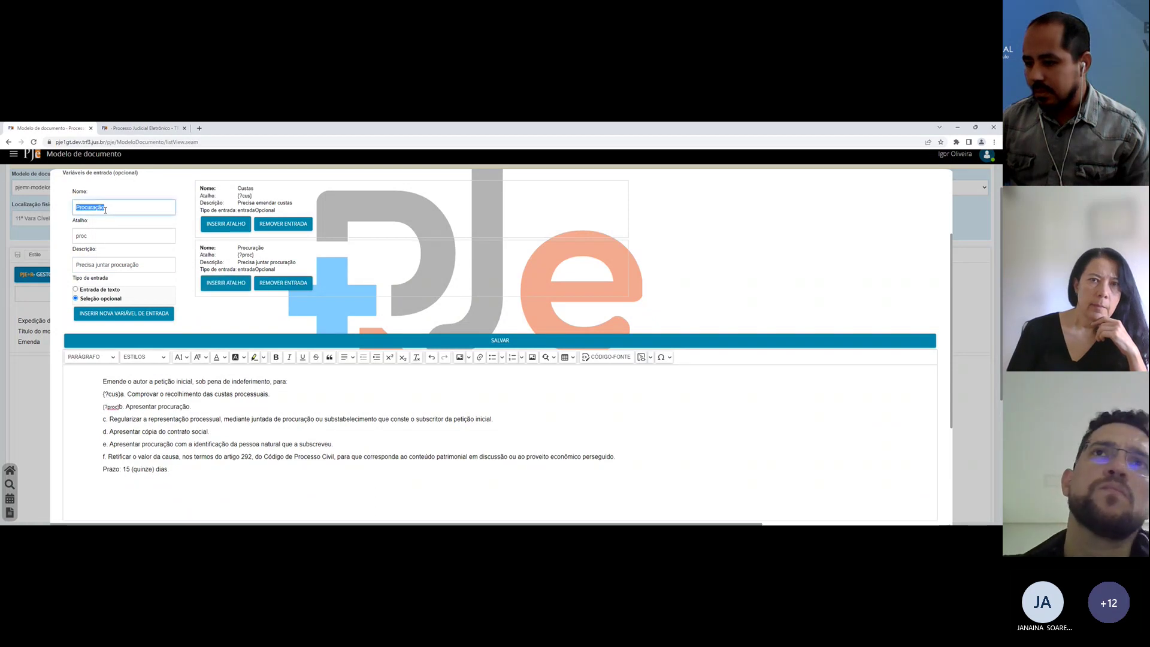
{"action": "type", "text": "ulariz"}
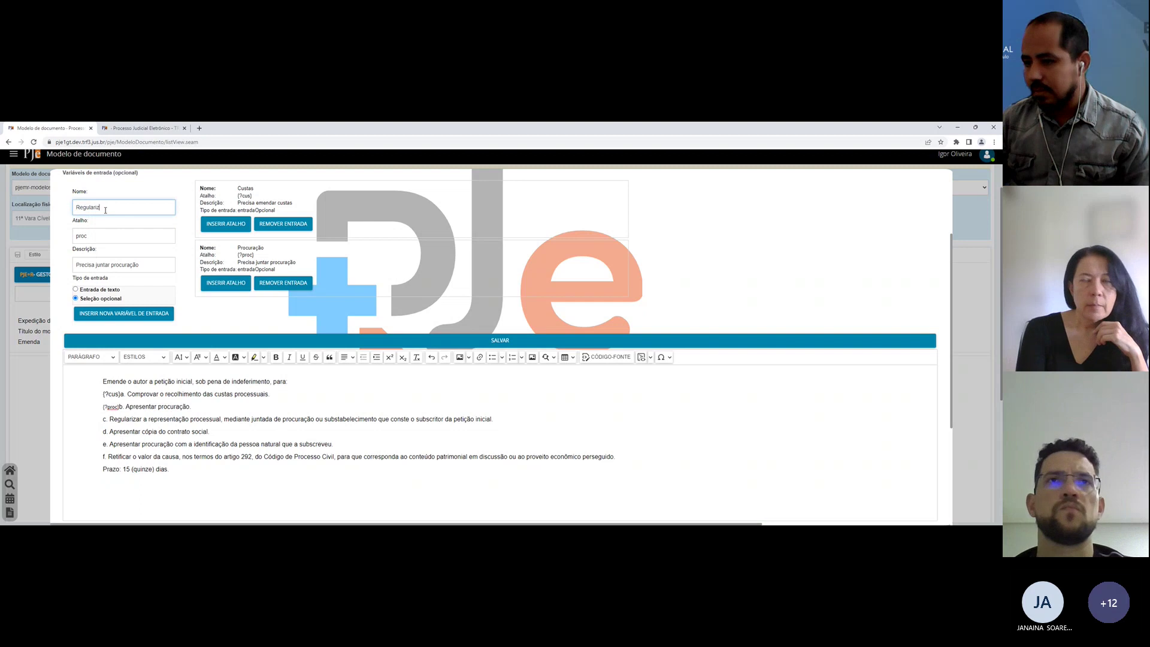
{"action": "type", "text": "ar procuração"}
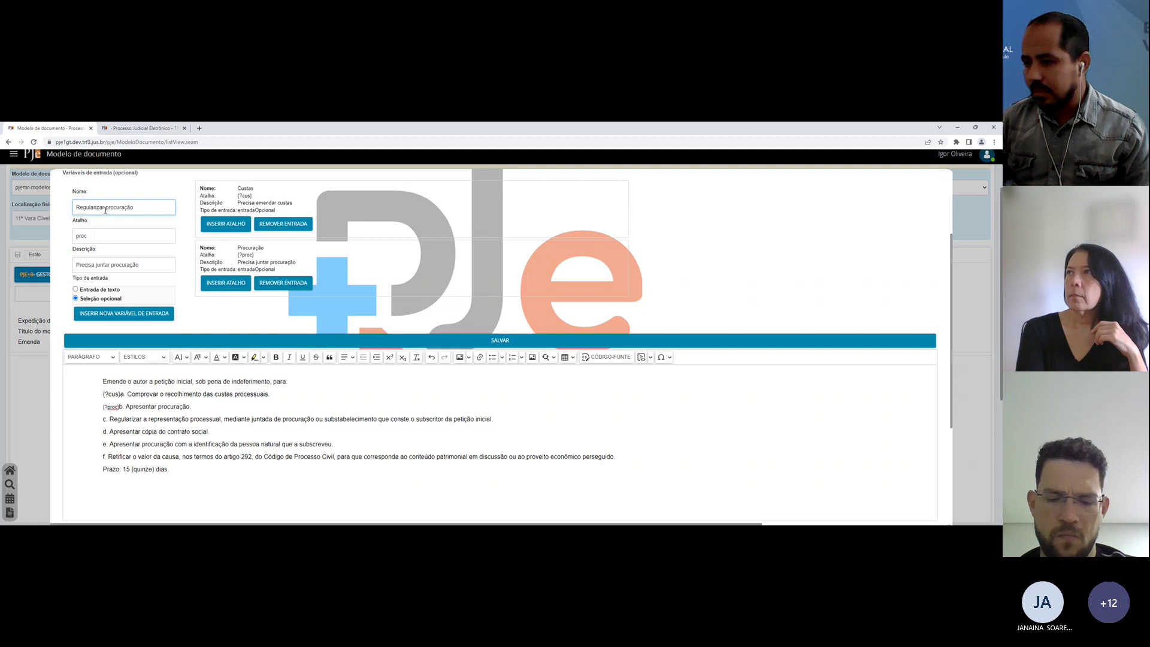
{"action": "key", "text": "Tab"}
{"action": "key", "text": "Tab"}
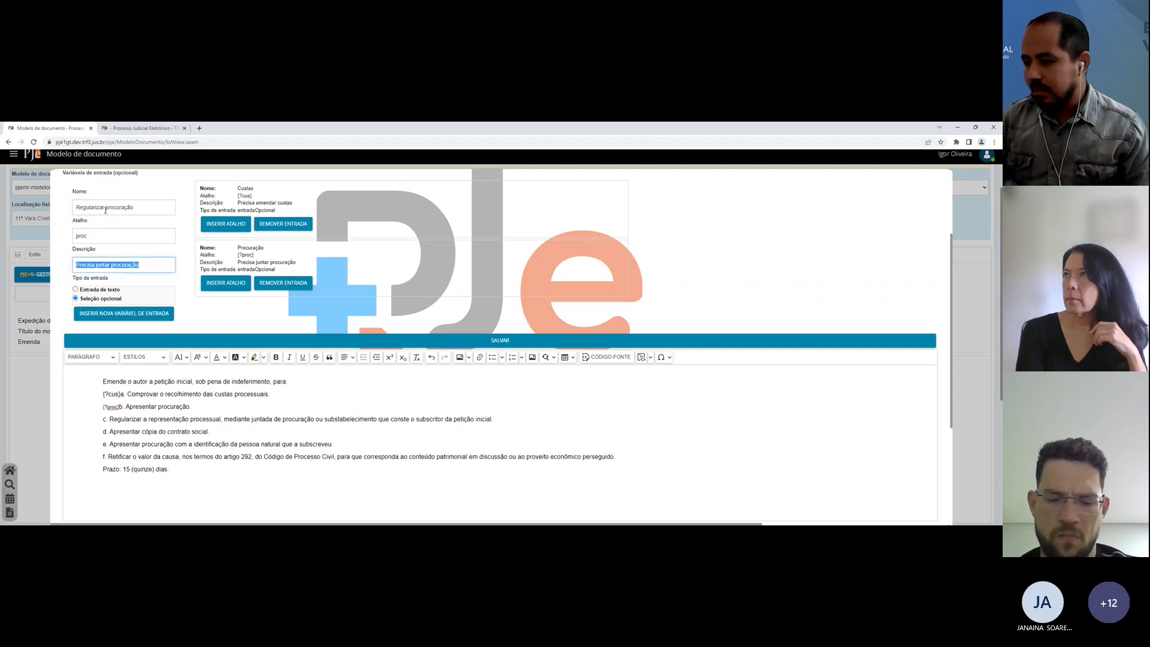
{"action": "key", "text": "shift+Tab"}
{"action": "key", "text": "shift+Tab"}
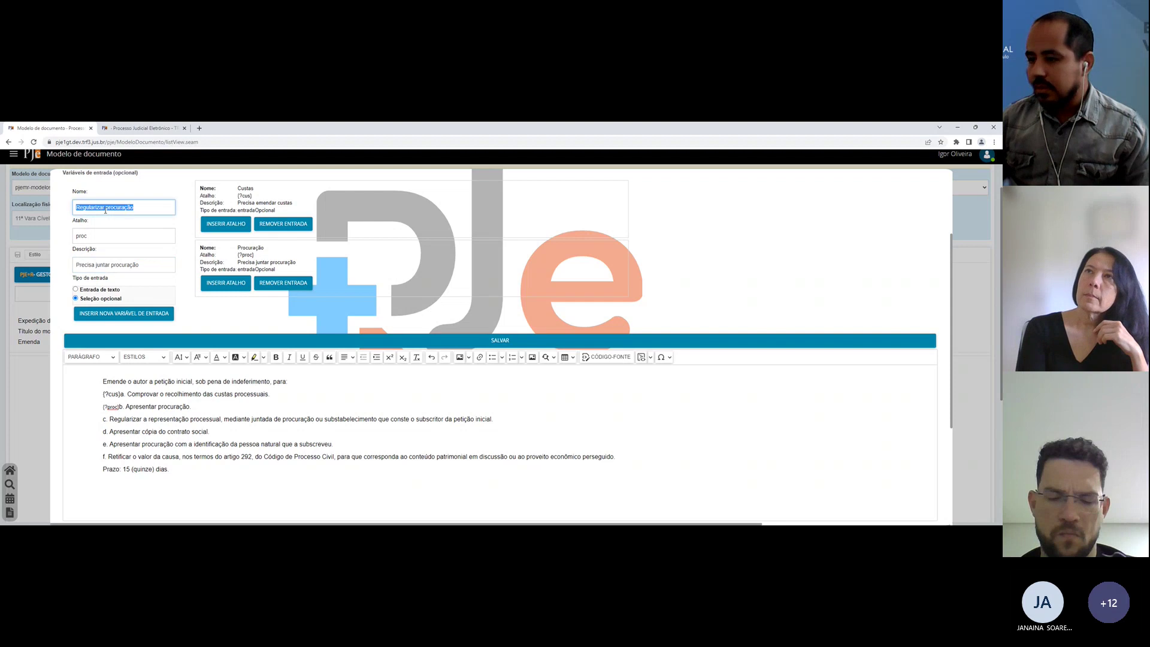
{"action": "type", "text": "Subscri"}
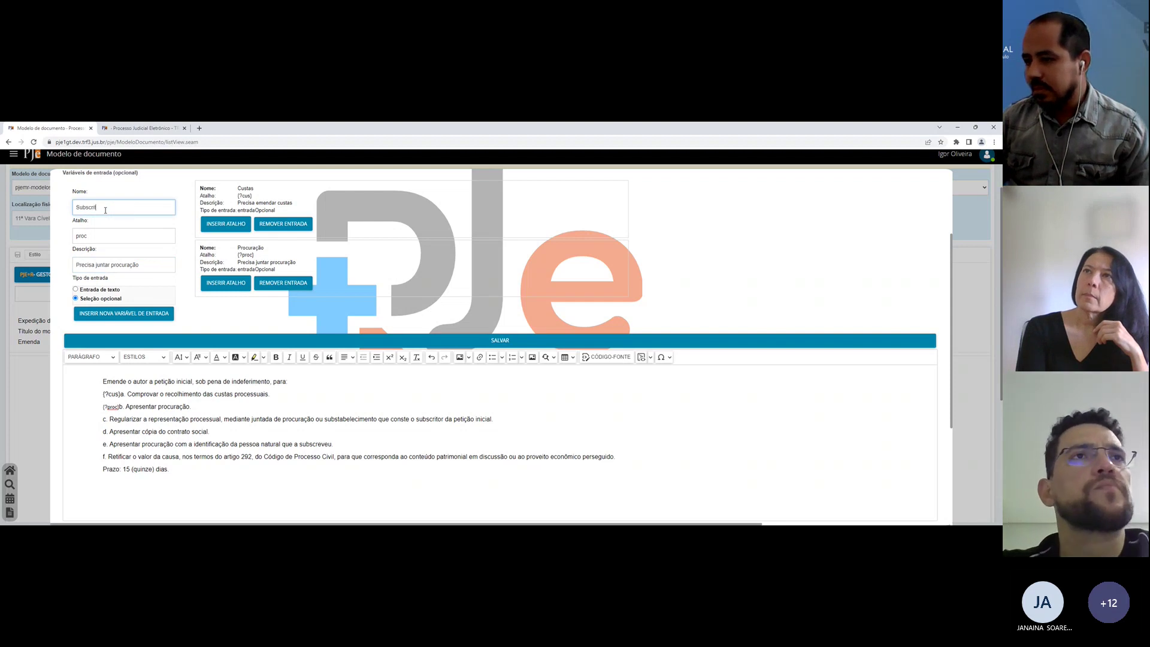
{"action": "type", "text": "tor"}
{"action": "key", "text": "Tab"}
{"action": "key", "text": "Tab"}
{"action": "type", "text": "Procur"}
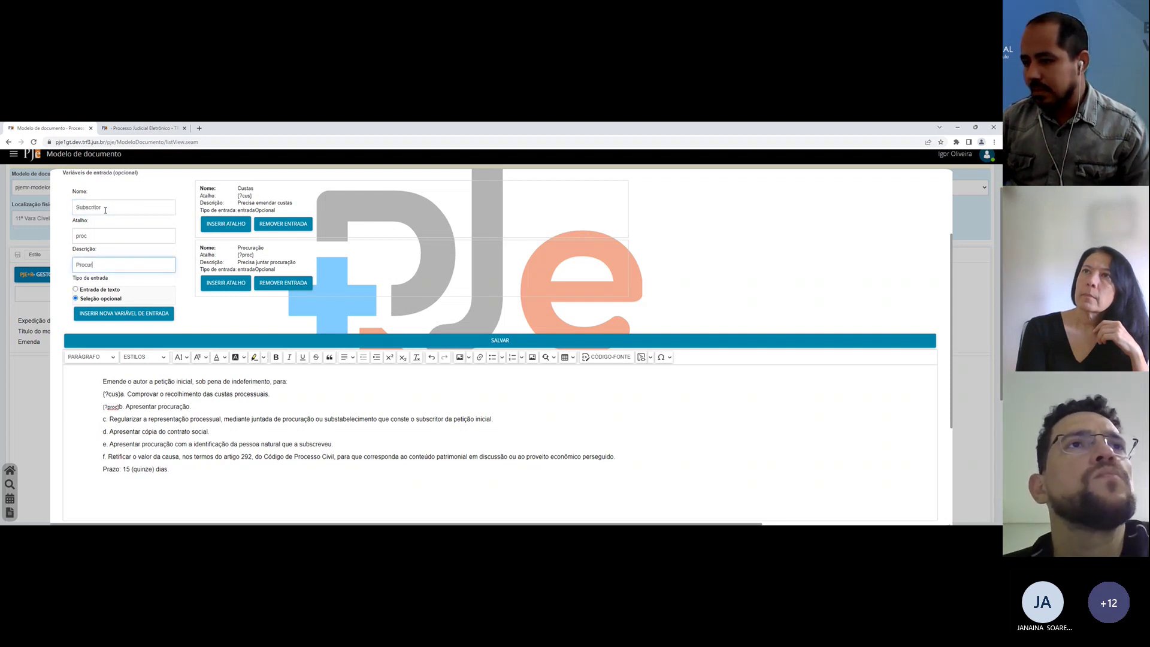
{"action": "type", "text": "acão sem"}
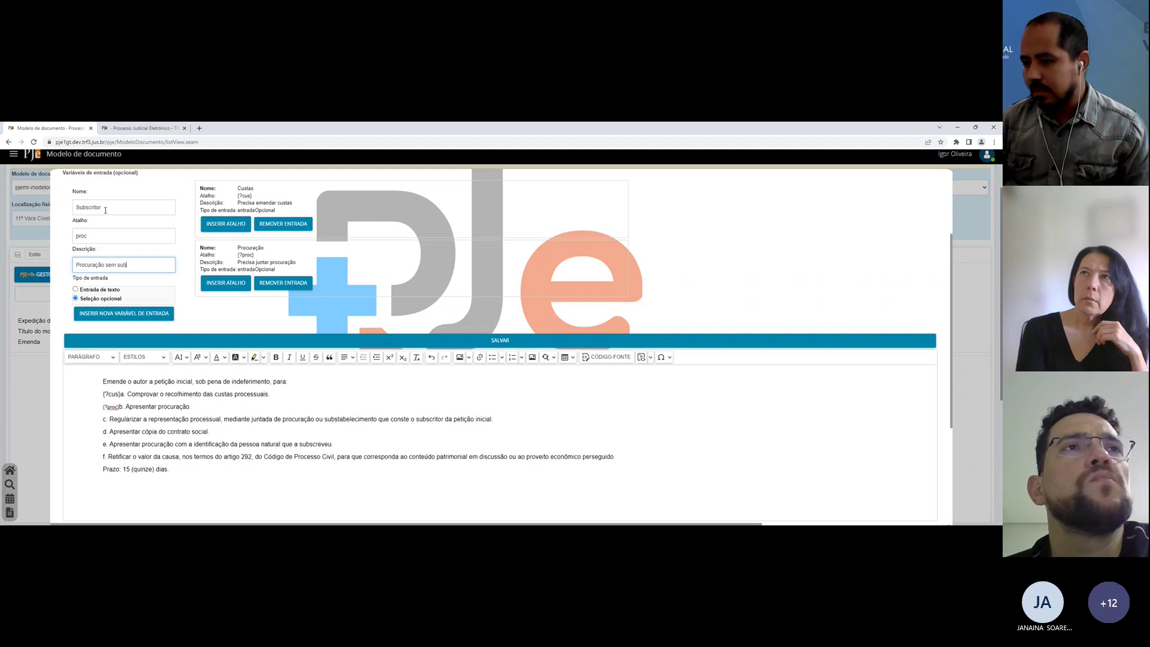
{"action": "type", "text": " subscritor"}
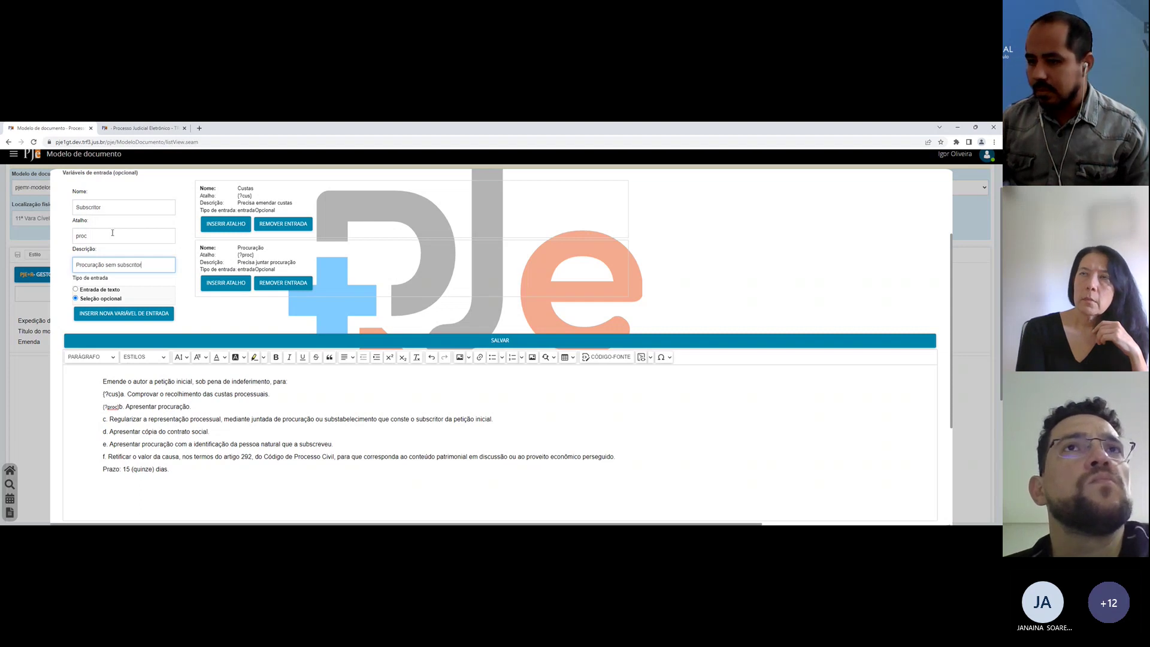
{"action": "double_click", "coordinate": [112, 232]}
{"action": "type", "text": "subs"}
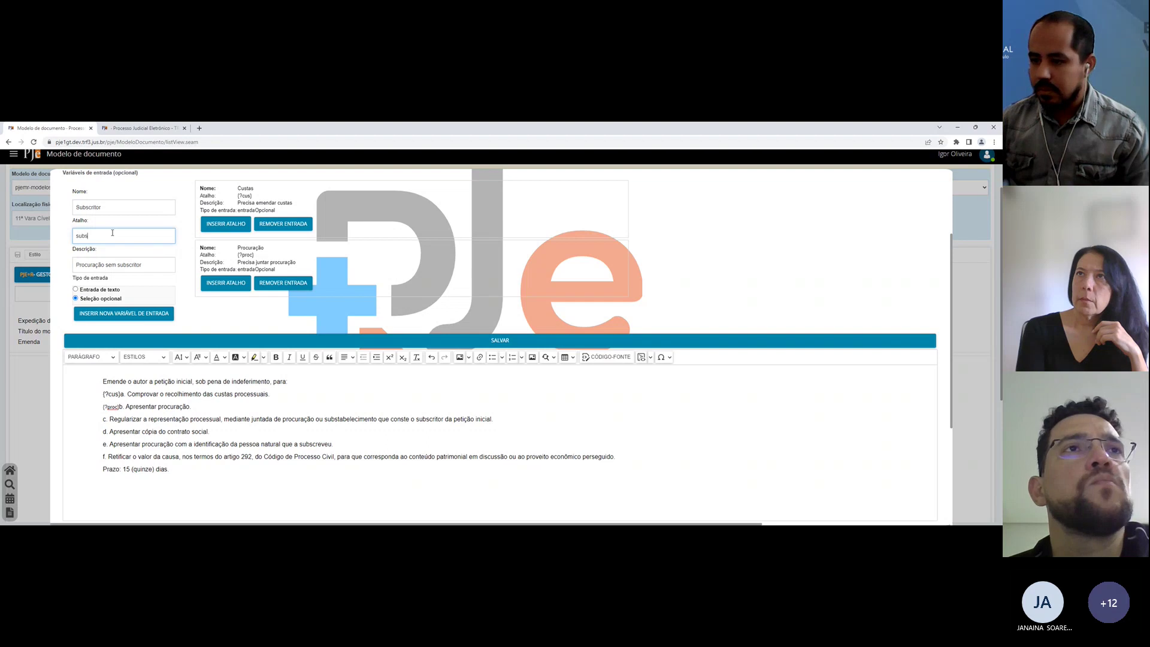
{"action": "left_click", "coordinate": [124, 313]}
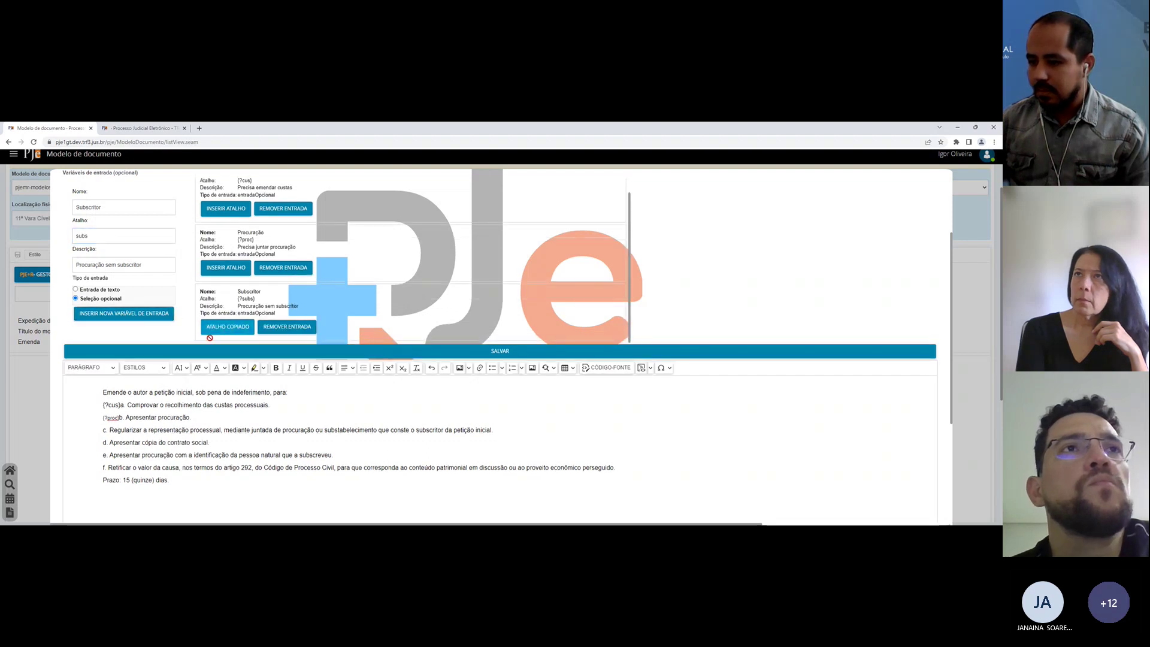
{"action": "left_click", "coordinate": [103, 430]}
{"action": "type", "text": "{?subs}"}
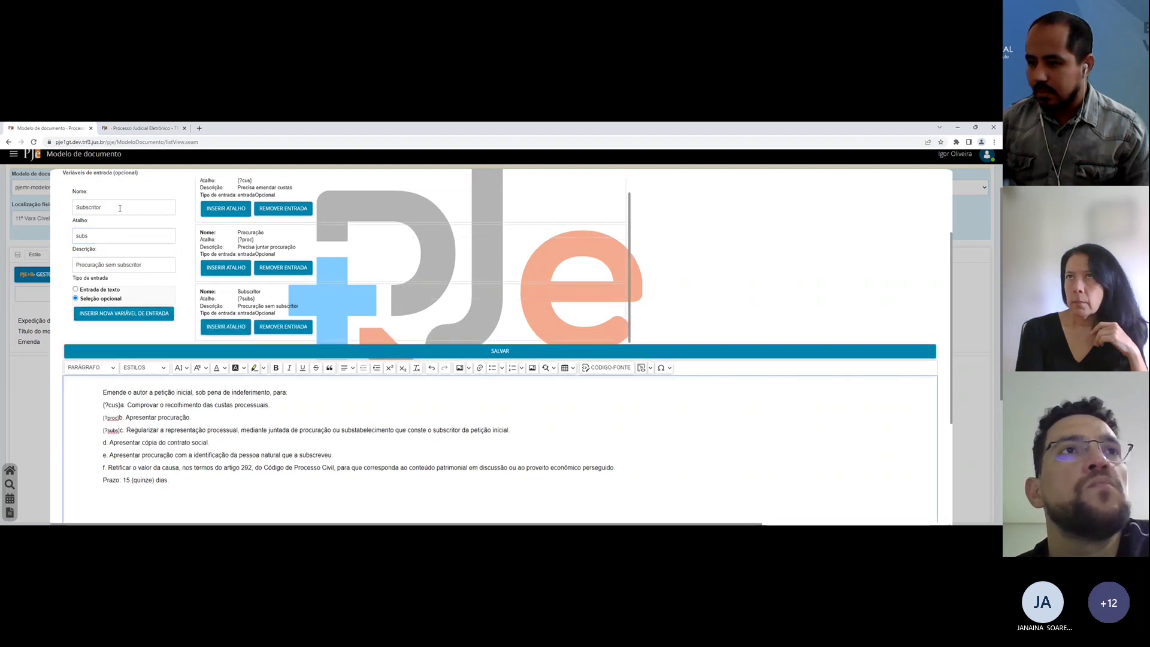
Step: Add the optional Contrato social variable ({?cs}, 'Apresentar contrato social') and paste it before item d
{"action": "left_click", "coordinate": [120, 208]}
{"action": "double_click", "coordinate": [120, 209]}
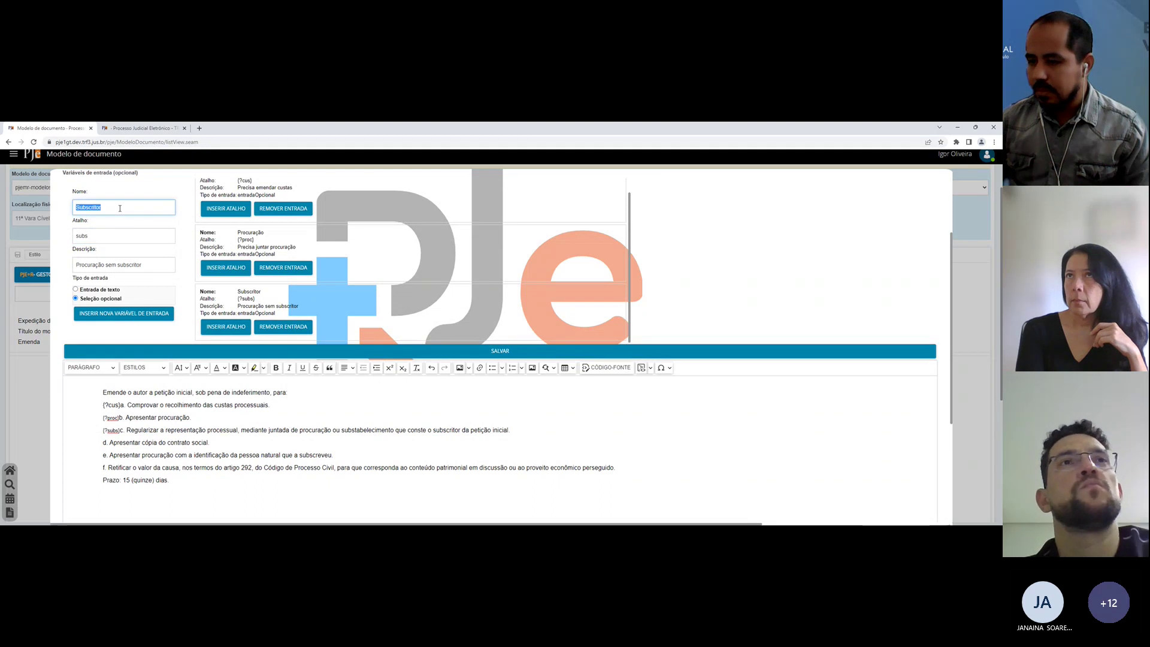
{"action": "type", "text": "Contrato soc"}
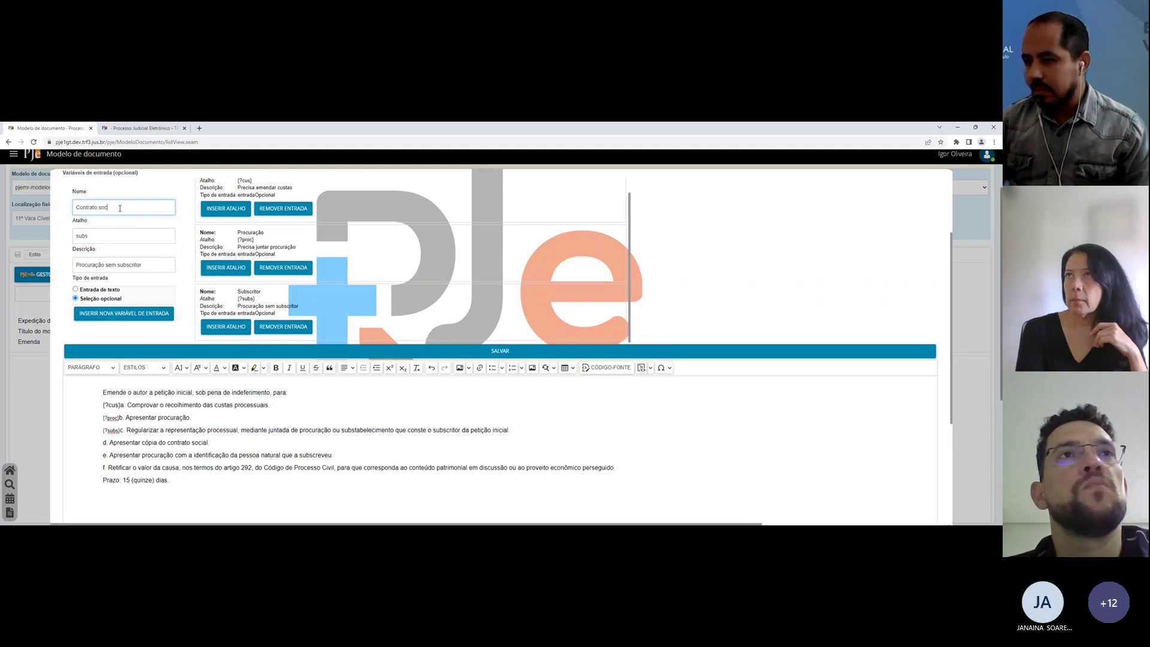
{"action": "type", "text": "ial"}
{"action": "key", "text": "Tab"}
{"action": "type", "text": "cs"}
{"action": "key", "text": "Tab"}
{"action": "type", "text": "Apresnet"}
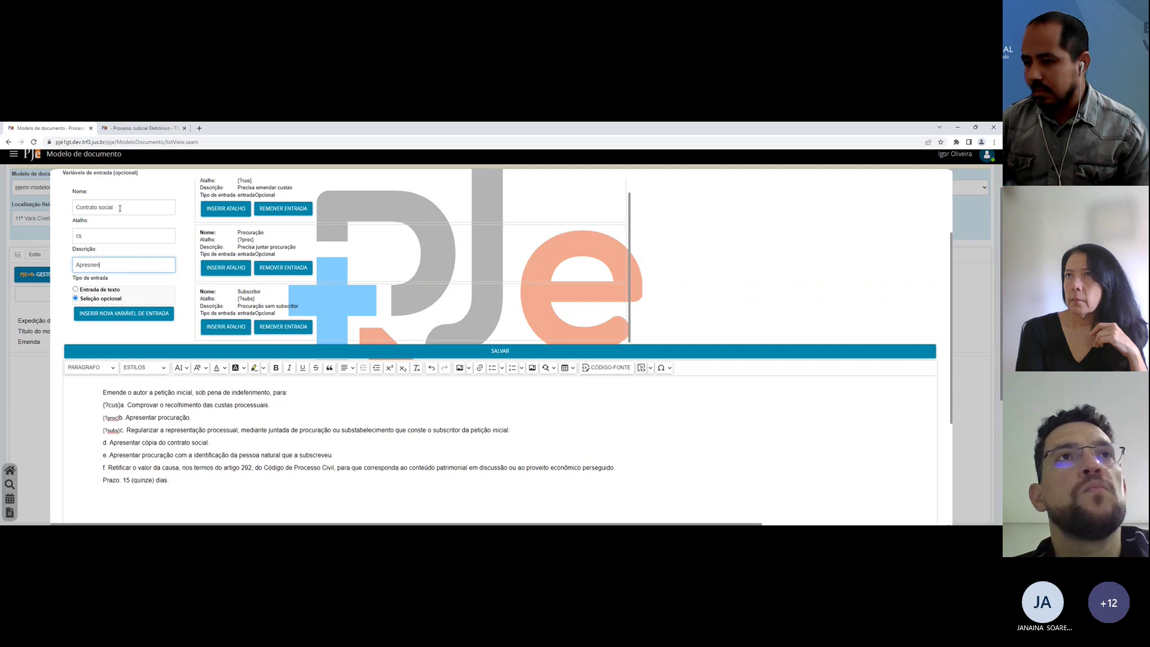
{"action": "key", "text": "BackSpace"}
{"action": "key", "text": "BackSpace"}
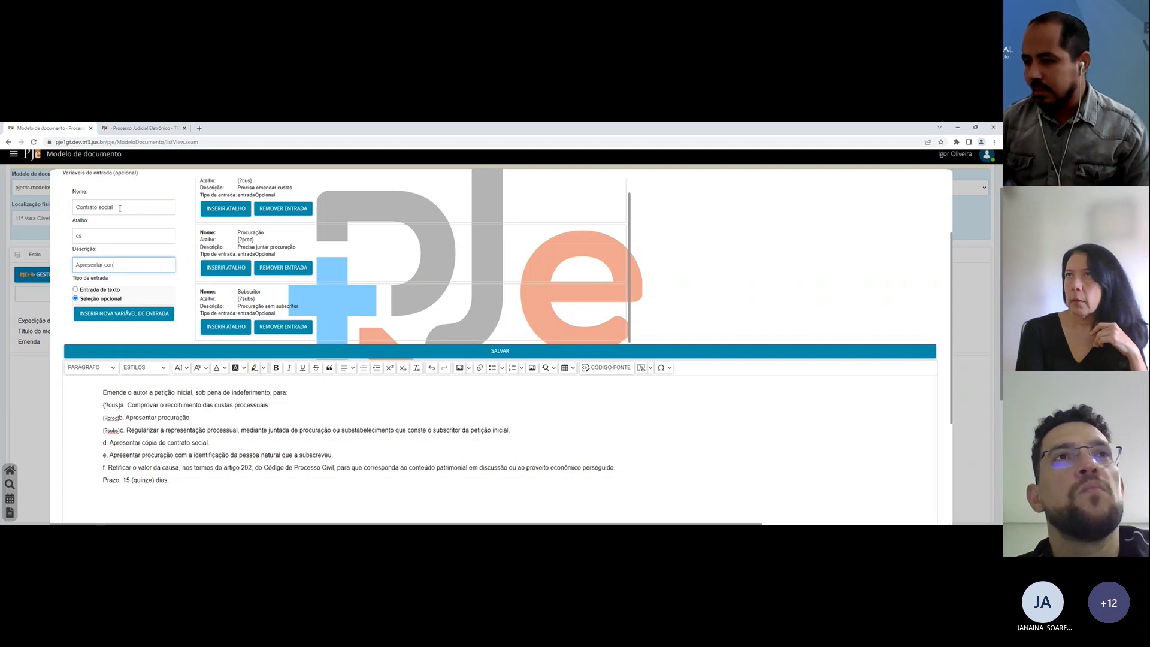
{"action": "type", "text": "entar contrato social"}
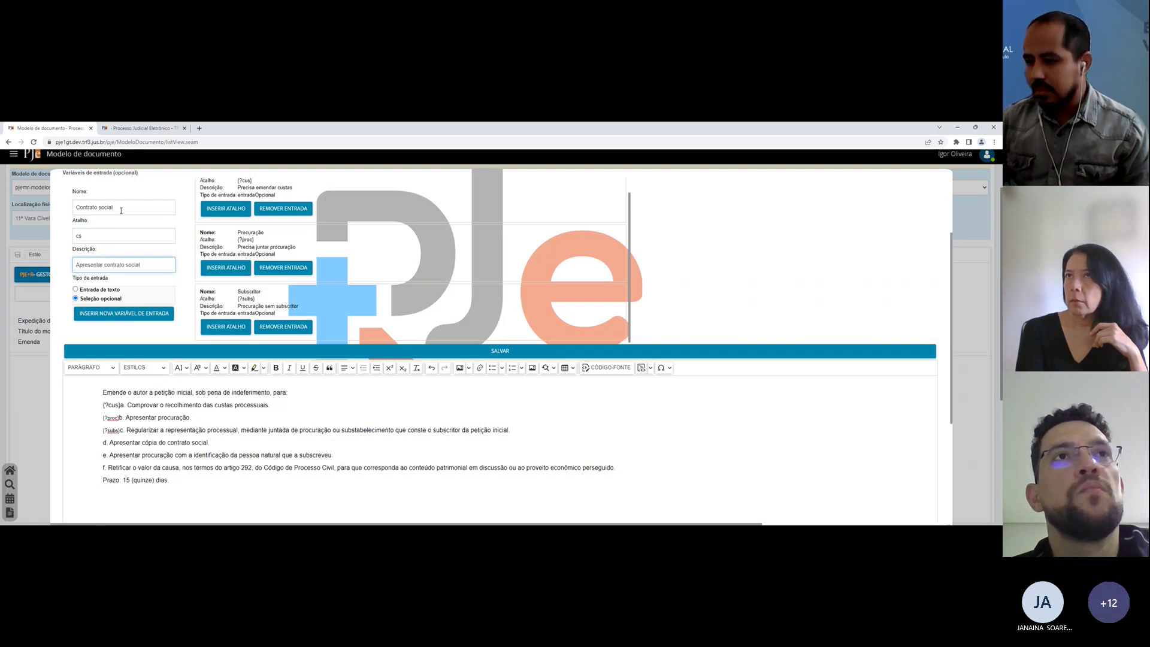
{"action": "left_click", "coordinate": [129, 314]}
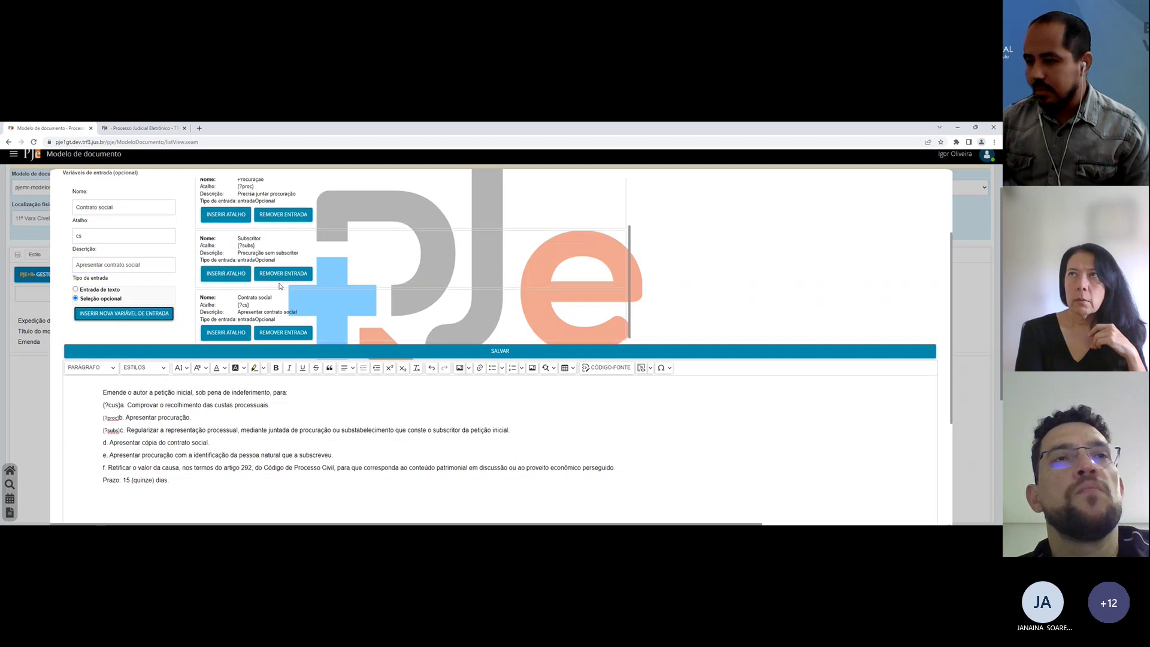
{"action": "left_click", "coordinate": [226, 326]}
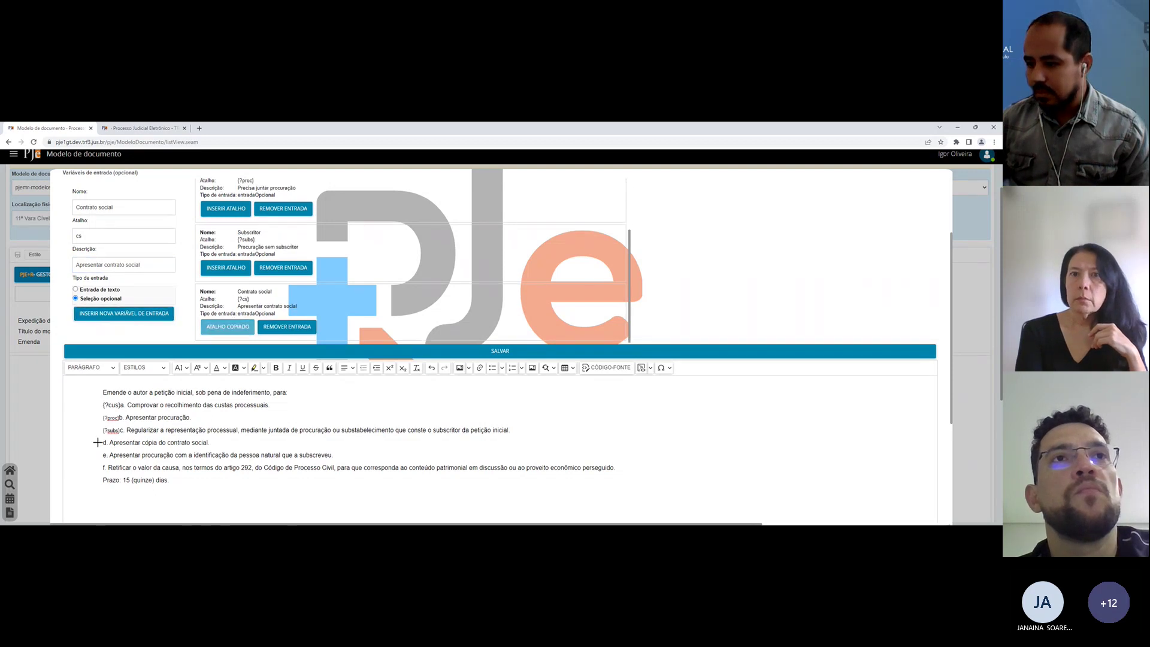
{"action": "left_click", "coordinate": [98, 442]}
{"action": "type", "text": "{?cs}"}
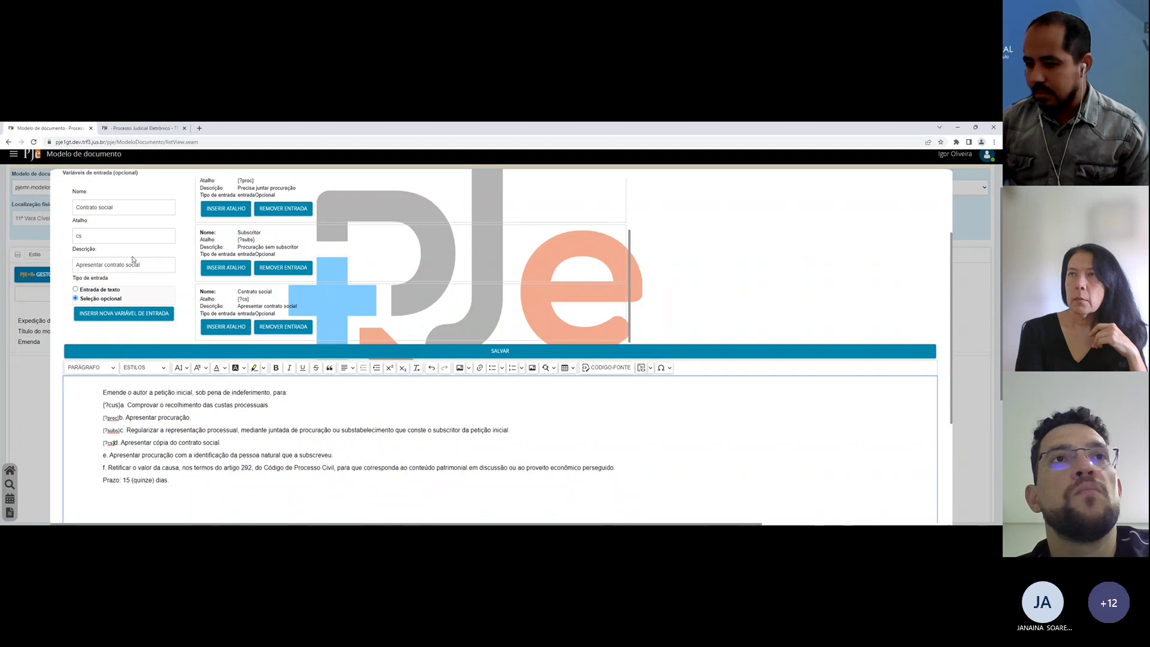
Step: Delete the item e line and add optional Valor da causa ({?vc}) before item f
{"action": "triple_click", "coordinate": [171, 456]}
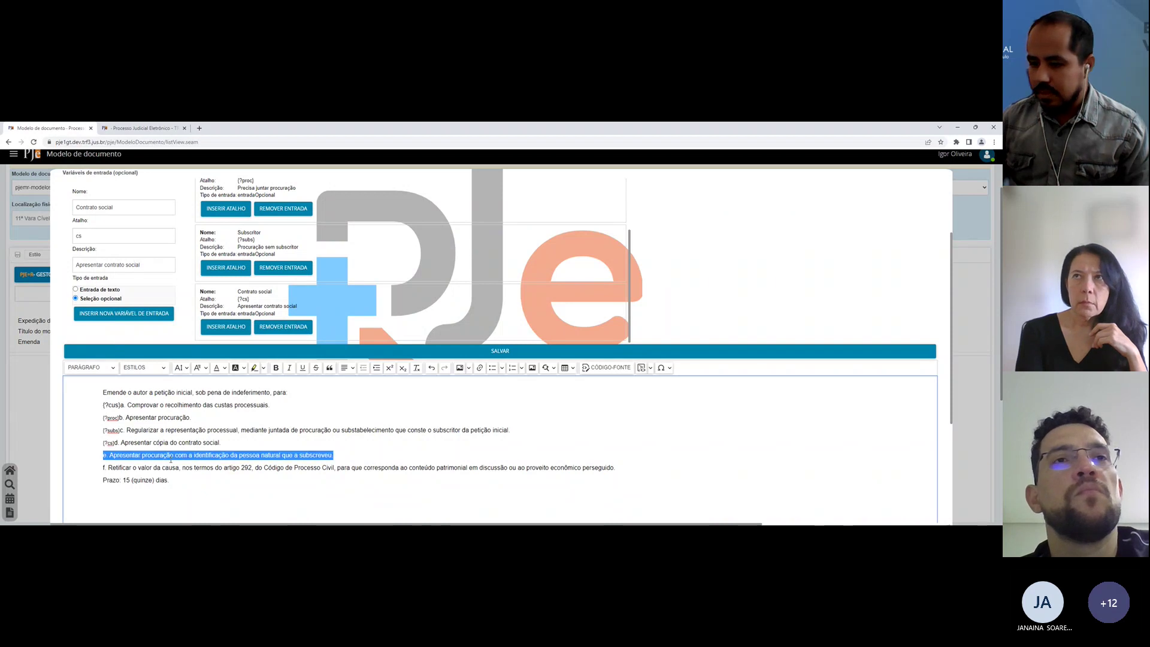
{"action": "key", "text": "BackSpace"}
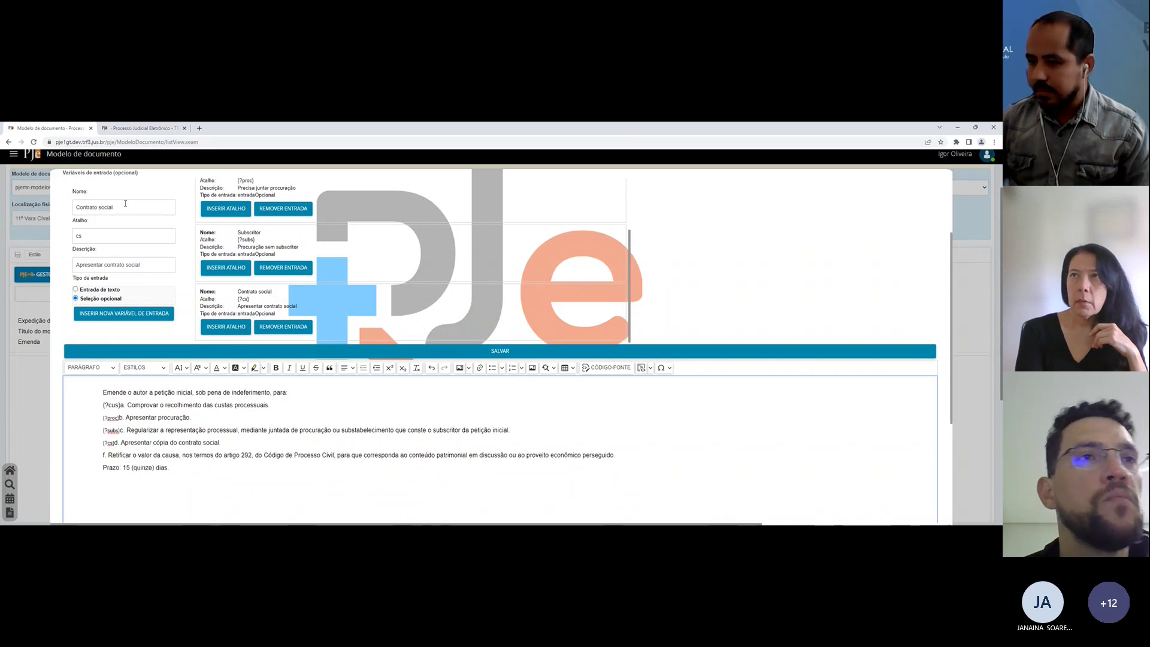
{"action": "triple_click", "coordinate": [125, 207]}
{"action": "type", "text": "Valor"}
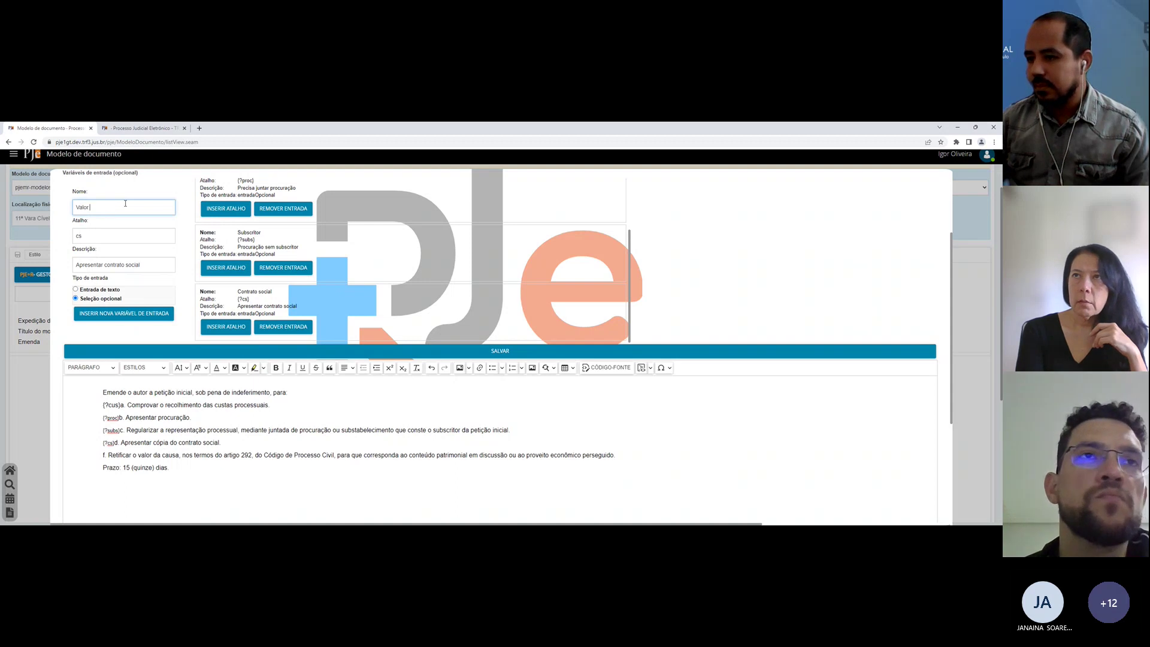
{"action": "type", "text": " da caus"}
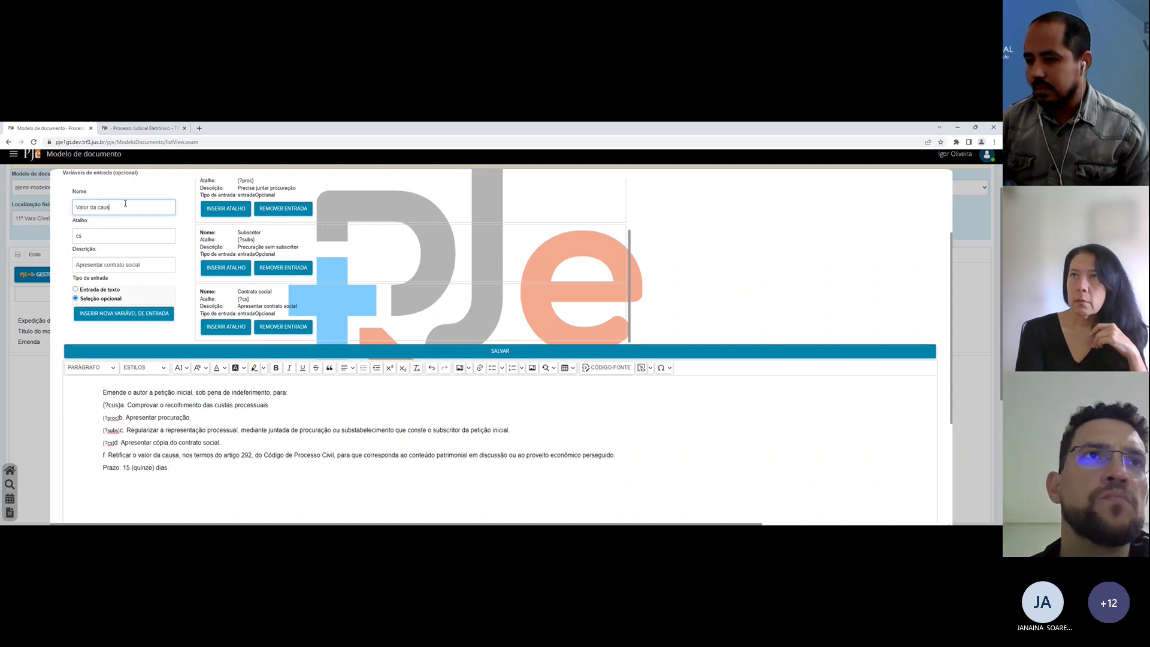
{"action": "type", "text": "a"}
{"action": "key", "text": "Tab"}
{"action": "type", "text": "vc"}
{"action": "key", "text": "Tab"}
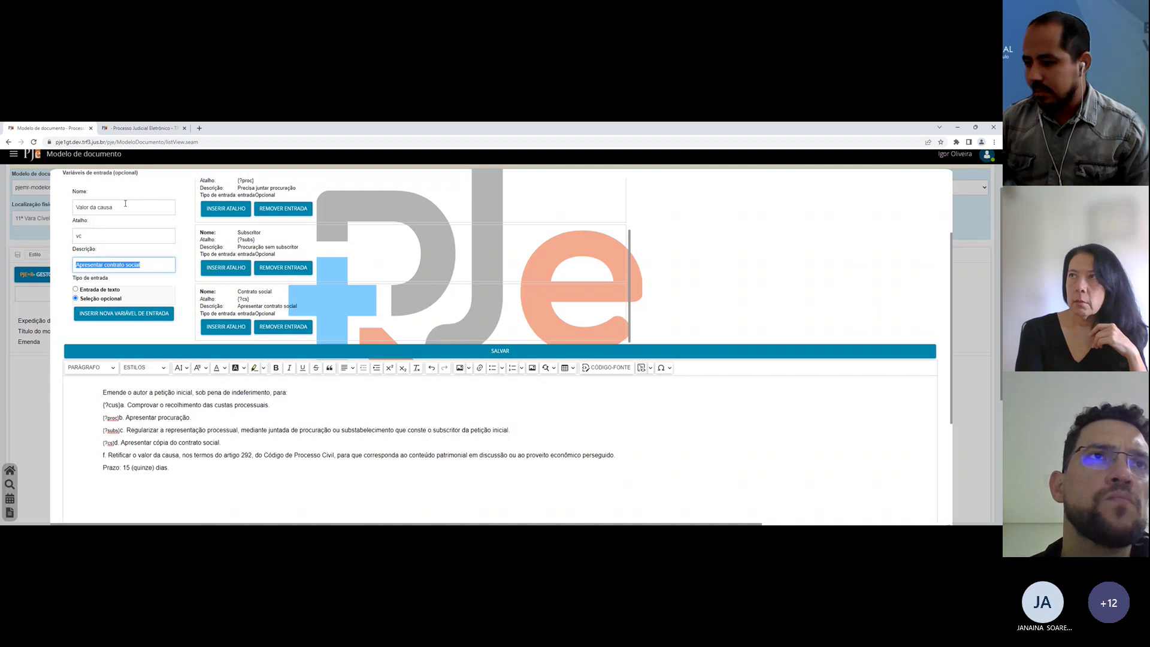
{"action": "type", "text": "Retificar v"}
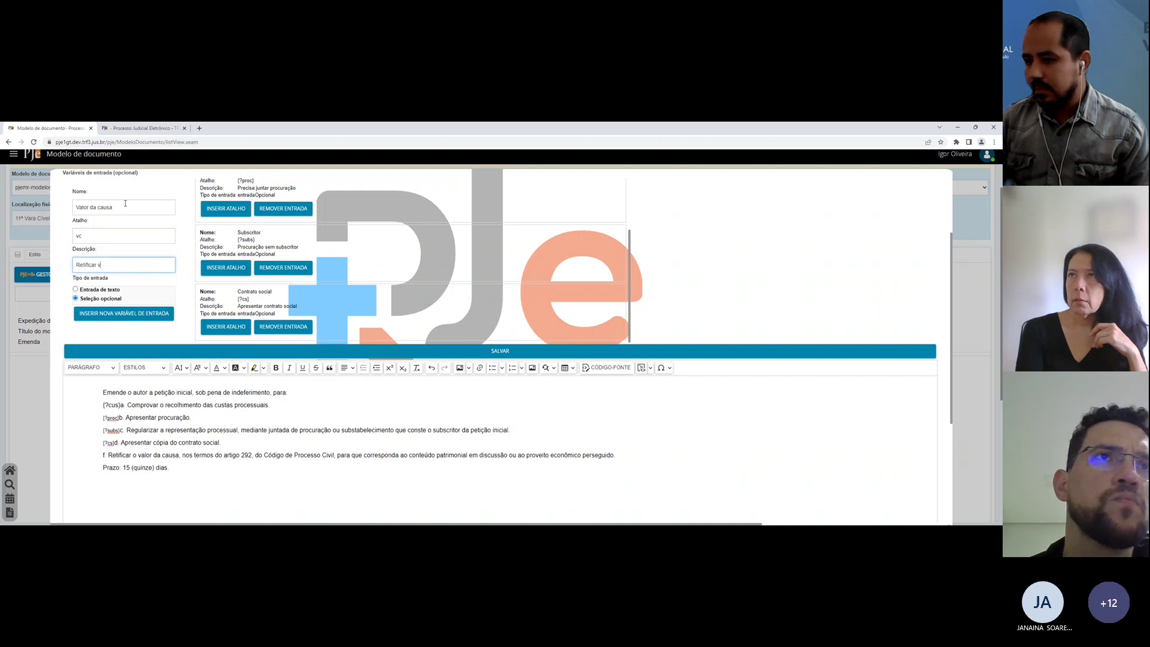
{"action": "type", "text": "alor da causa"}
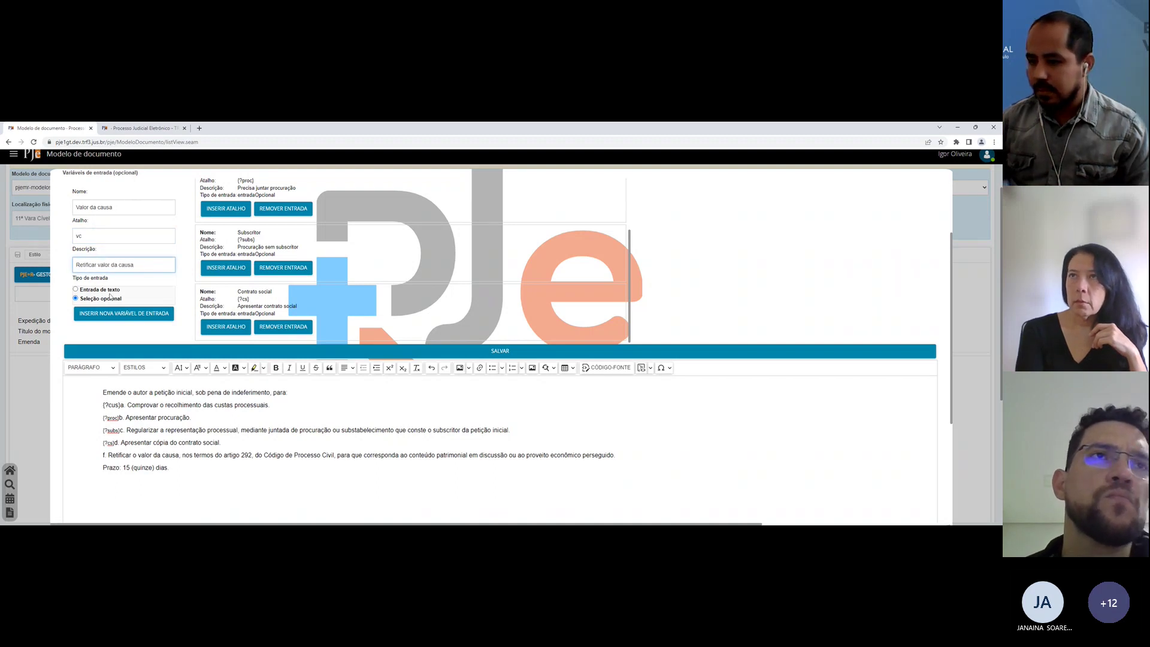
{"action": "left_click", "coordinate": [124, 313]}
{"action": "left_click", "coordinate": [226, 327]}
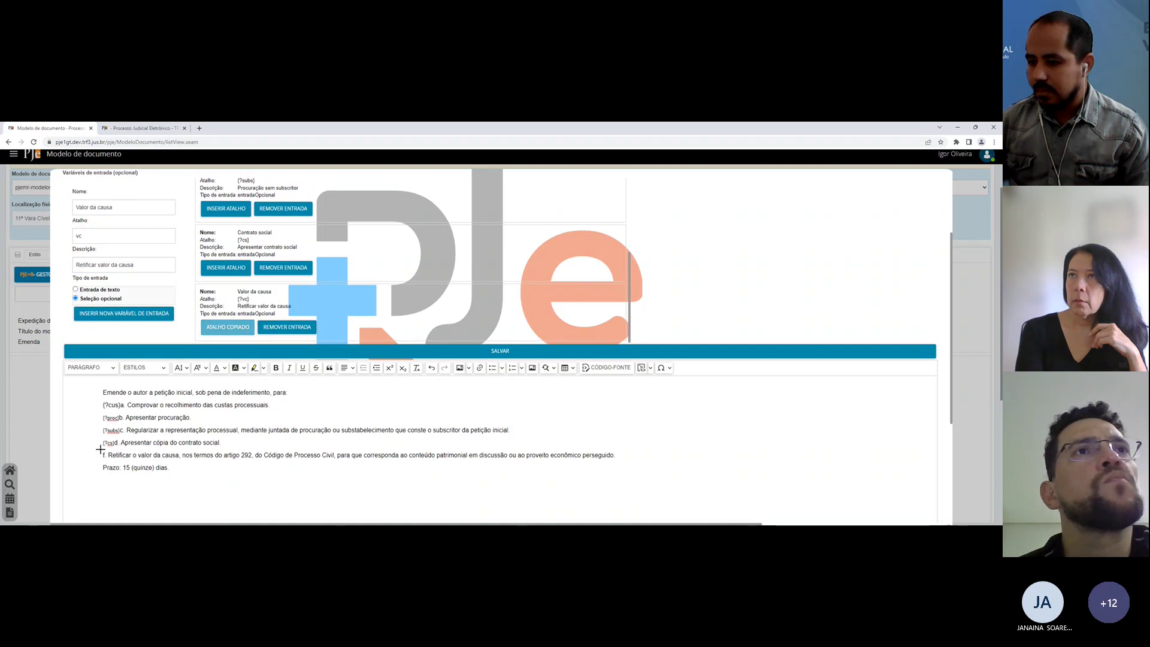
{"action": "left_click", "coordinate": [96, 455]}
{"action": "type", "text": "{?vc}"}
{"action": "left_click", "coordinate": [240, 352]}
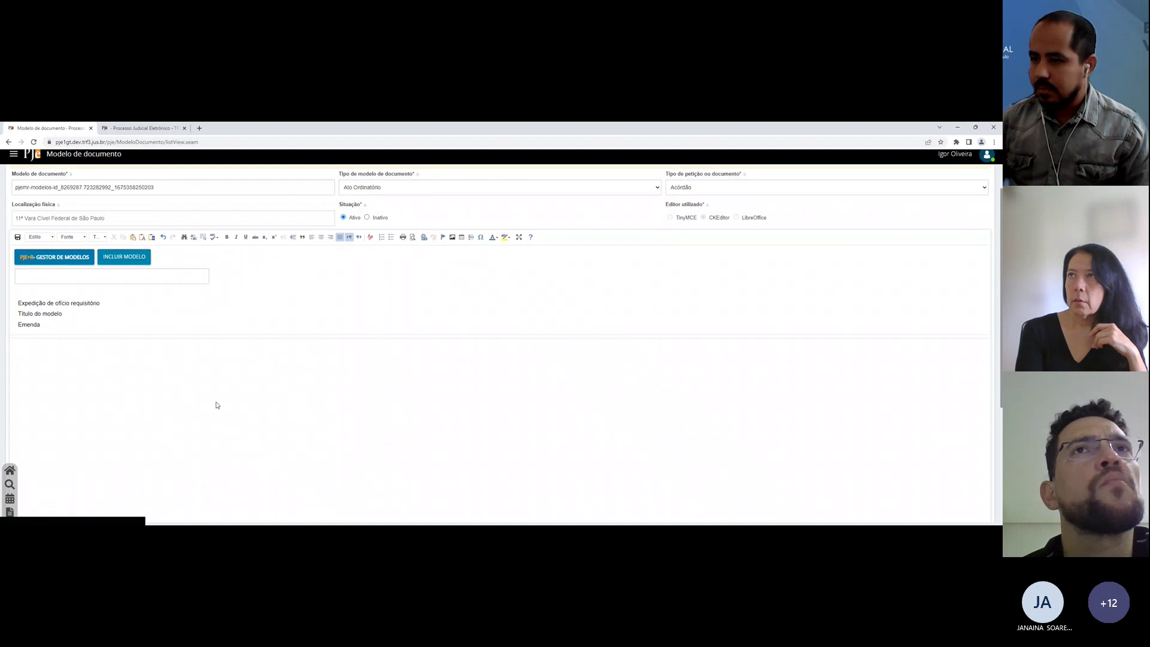
Step: Sync the models in the decision draft and expand the tpi shortcut to get its options
{"action": "left_click", "coordinate": [140, 127]}
{"action": "left_click", "coordinate": [597, 233]}
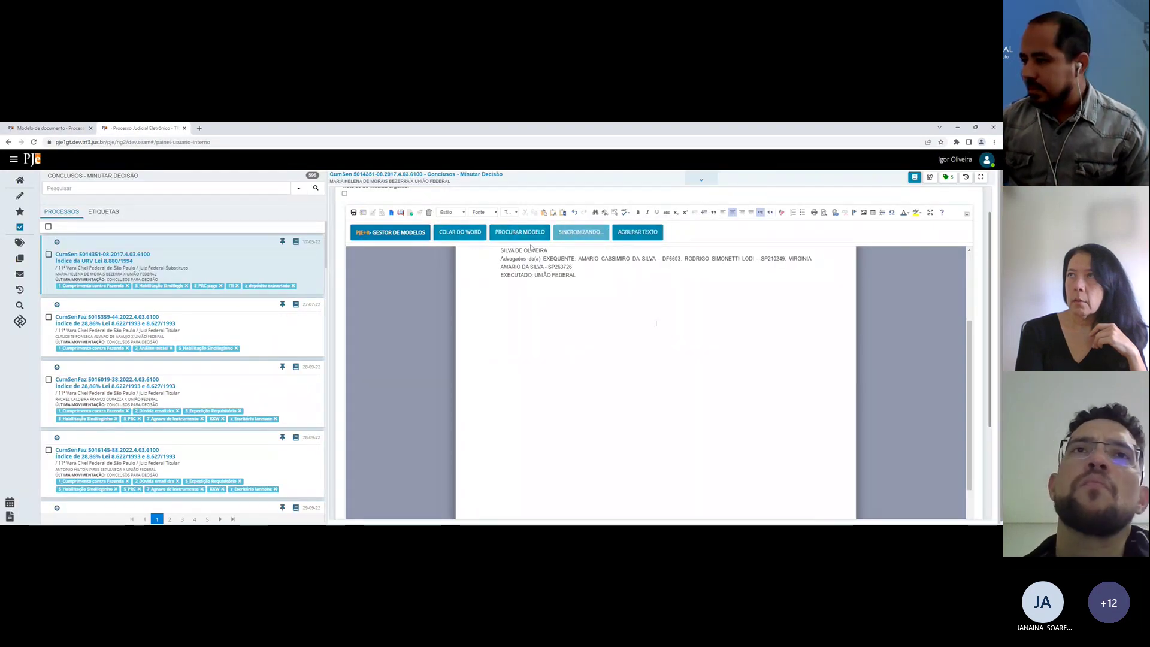
{"action": "left_click", "coordinate": [654, 321]}
{"action": "type", "text": "tp"}
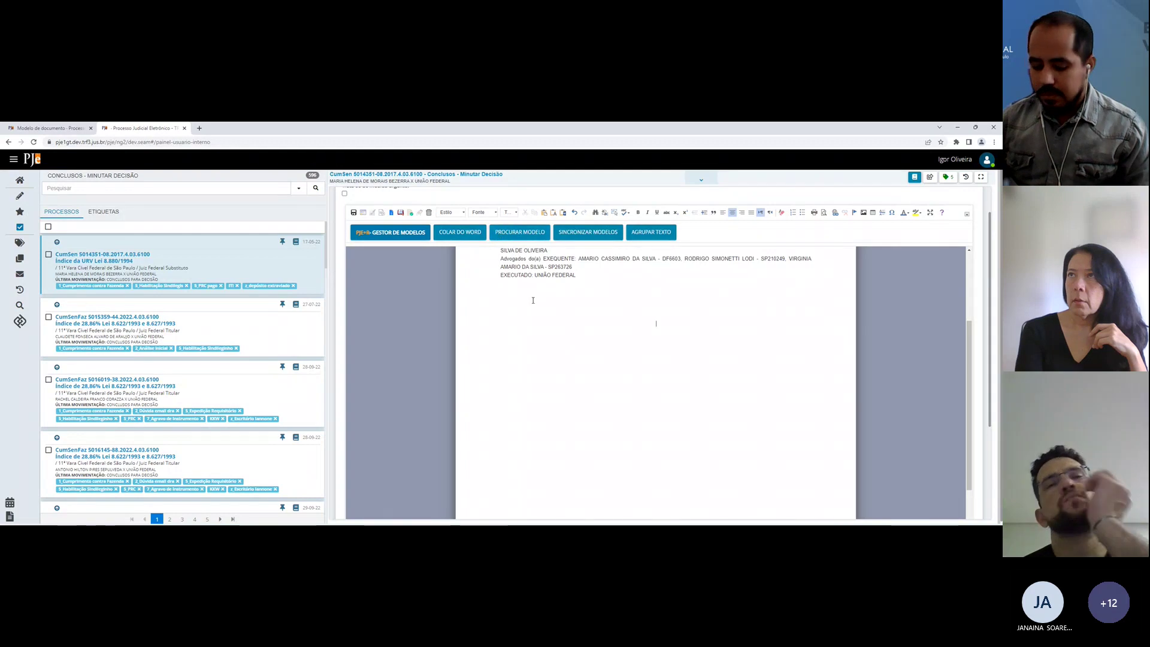
{"action": "type", "text": "i"}
{"action": "key", "text": "Return"}
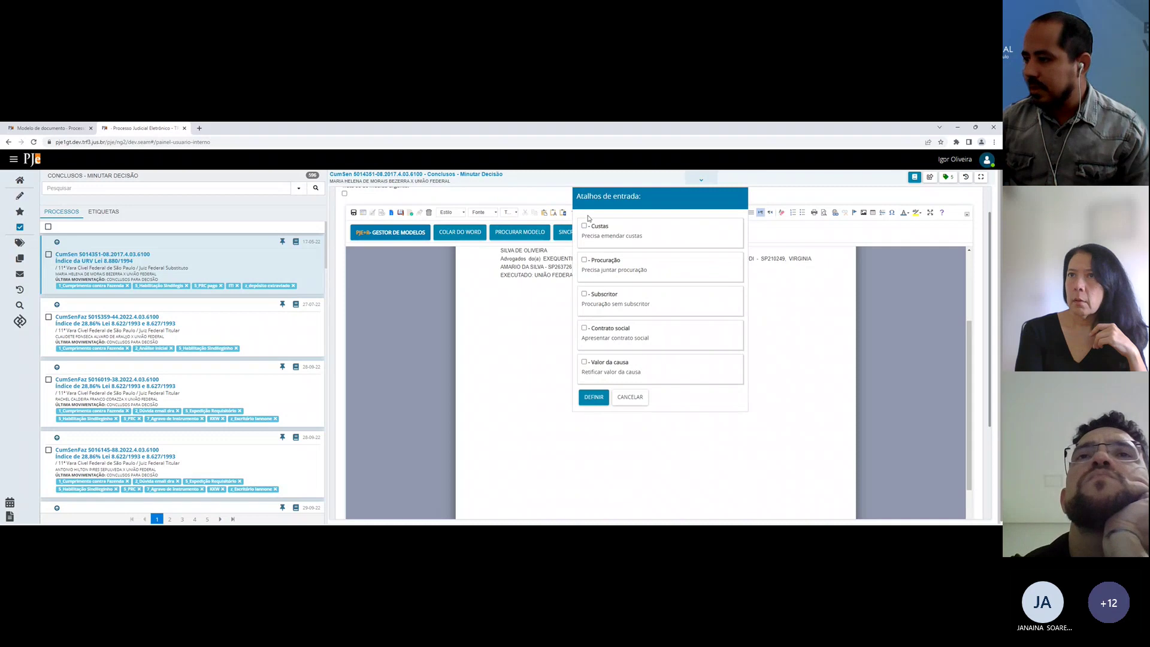
Step: Insert the decision with only Custas, Valor da causa and Subscritor checked, then check items a, c and f
{"action": "left_click", "coordinate": [599, 227]}
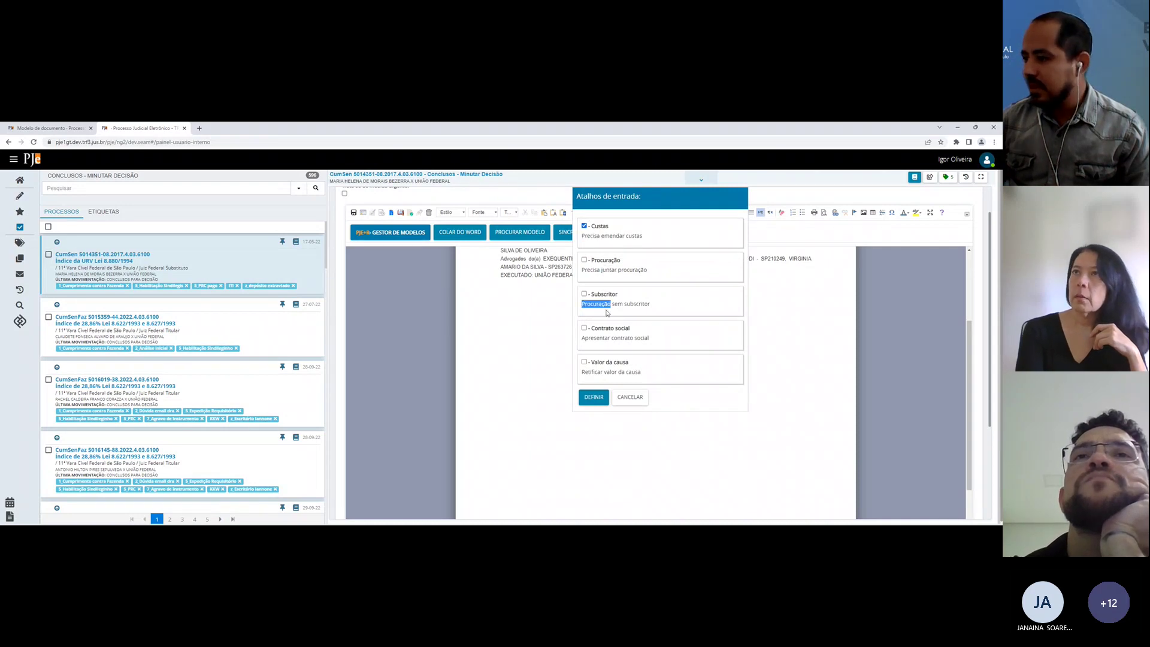
{"action": "left_click", "coordinate": [608, 361]}
{"action": "left_click", "coordinate": [604, 294]}
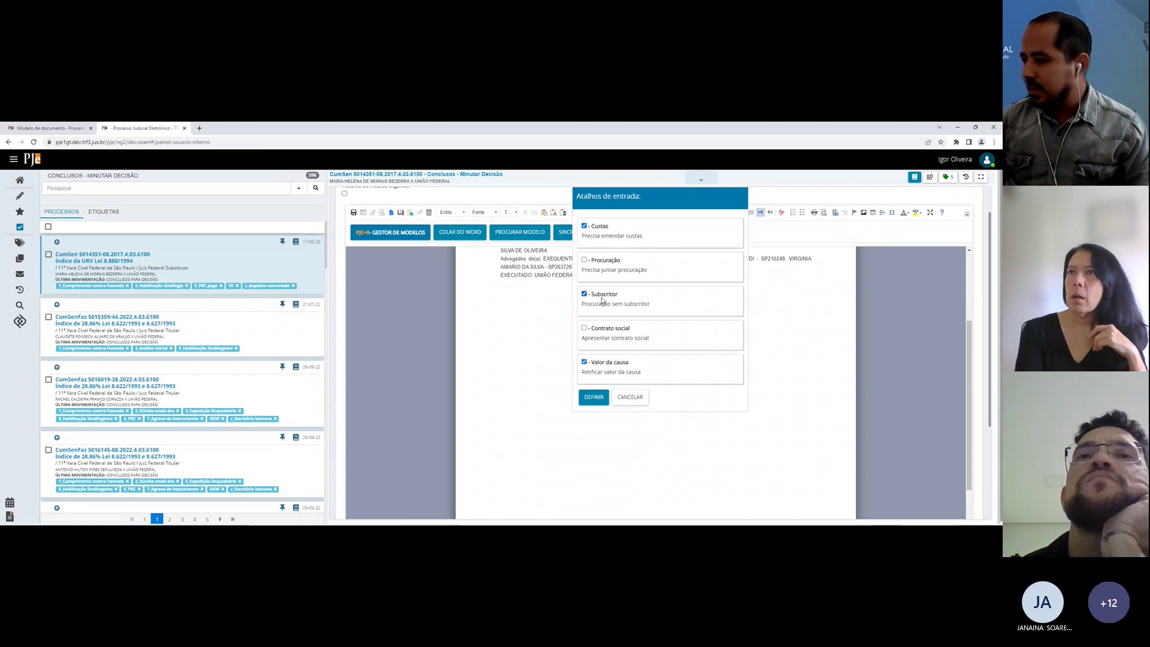
{"action": "left_click", "coordinate": [595, 398]}
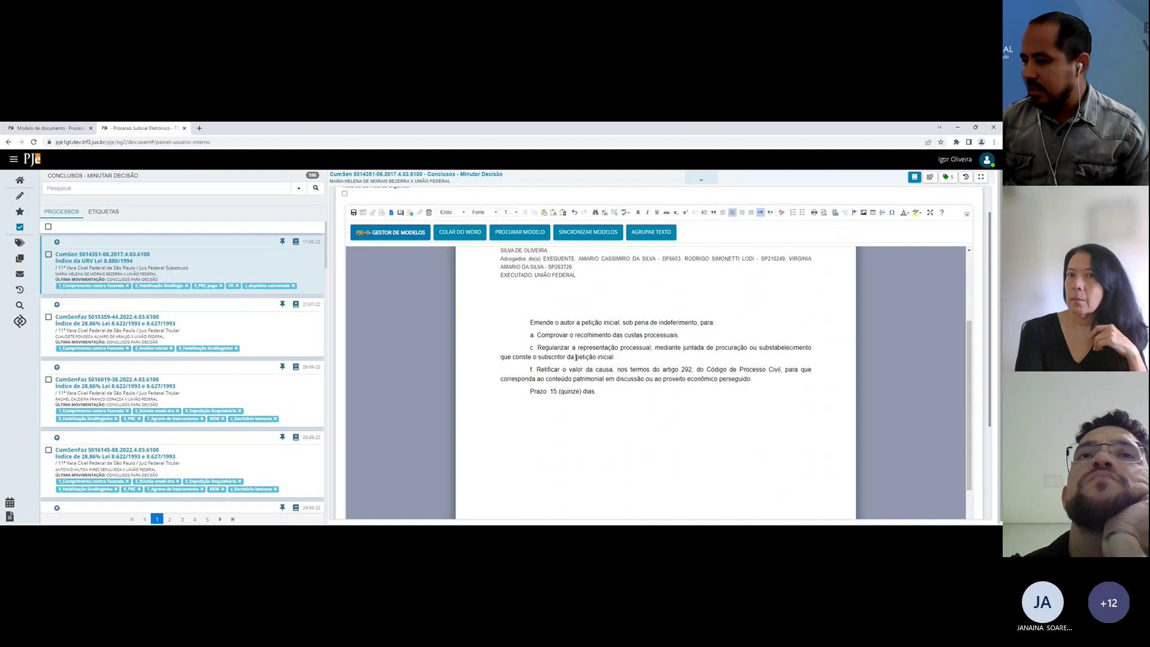
{"action": "left_click", "coordinate": [532, 369]}
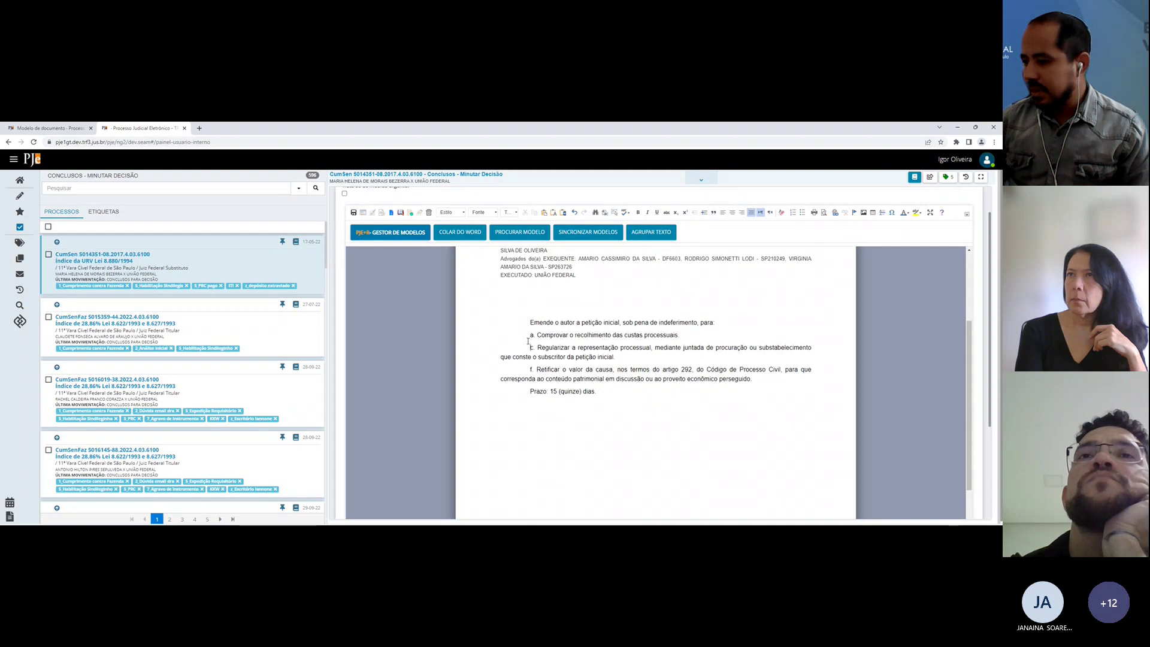
{"action": "left_click", "coordinate": [636, 400]}
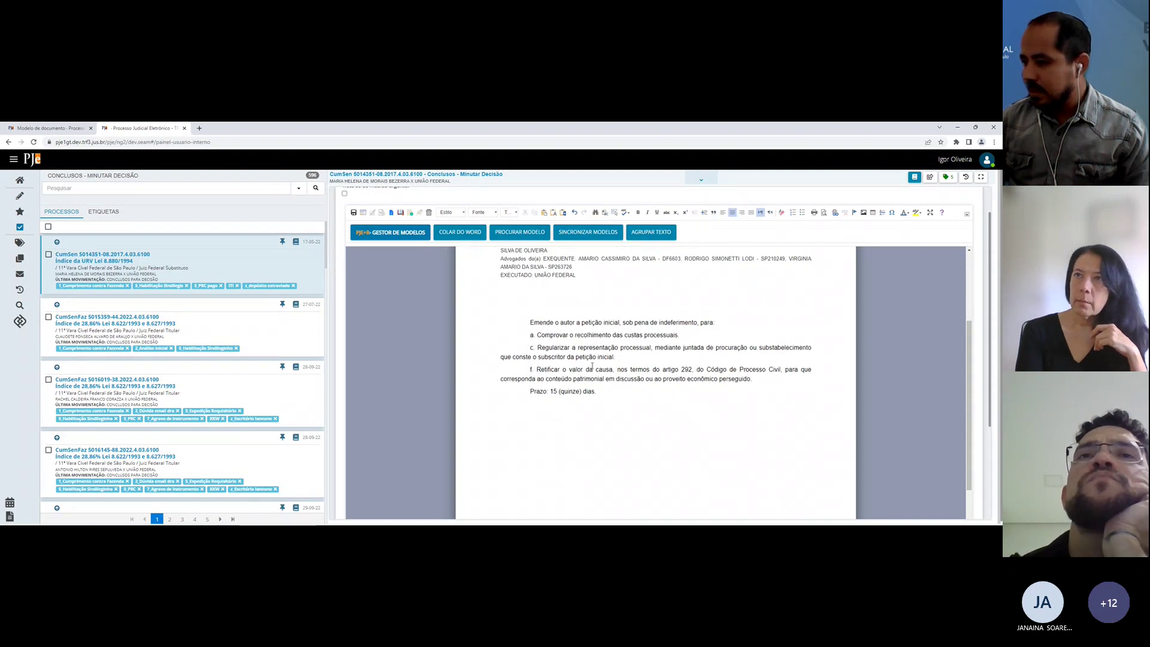
{"action": "left_click", "coordinate": [520, 333]}
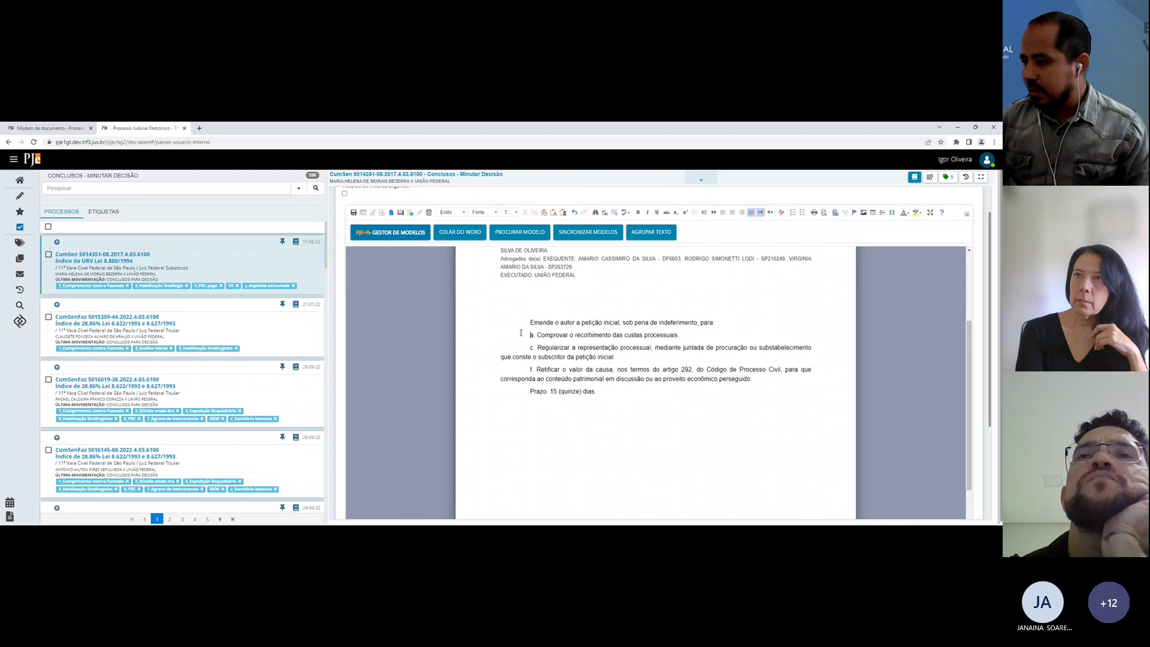
{"action": "left_click", "coordinate": [51, 128]}
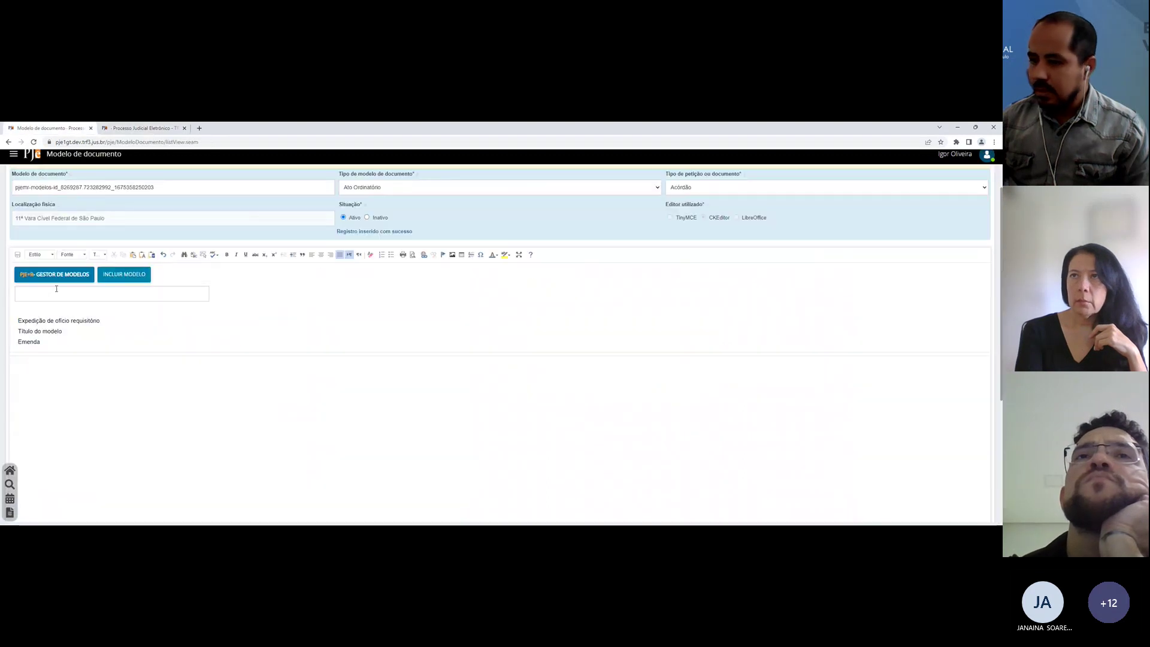
Step: Append a '{?proc} Tudo certo com a procuração' closing line to the Emenda model and save it
{"action": "left_click", "coordinate": [31, 343]}
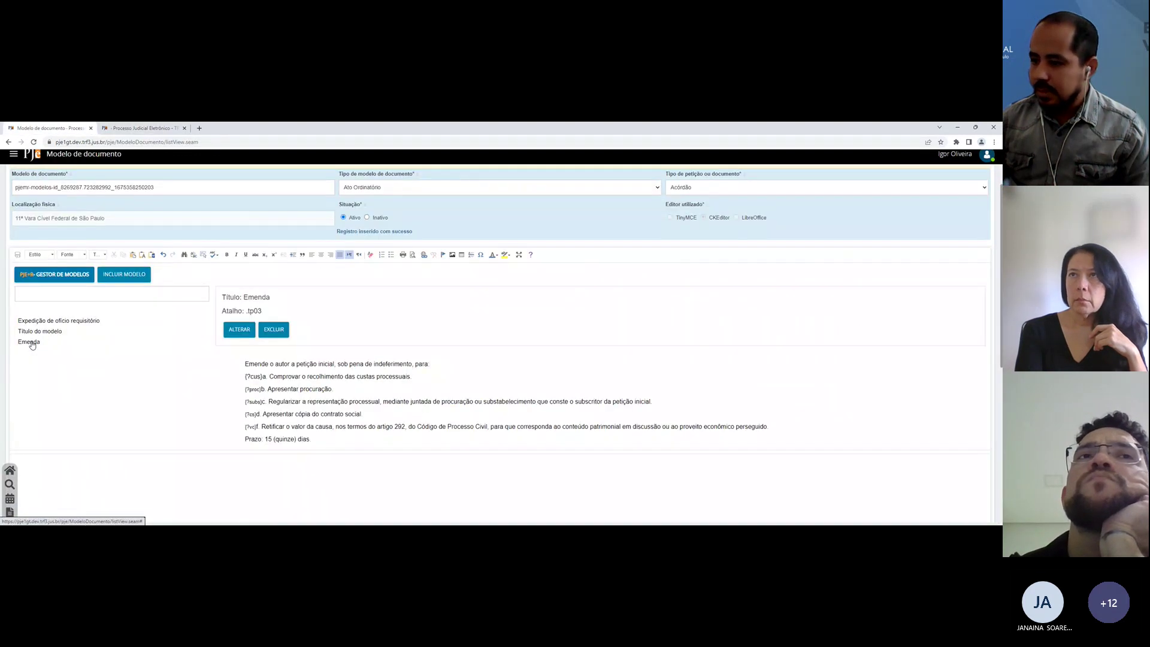
{"action": "left_click", "coordinate": [239, 330]}
{"action": "scroll", "coordinate": [658, 359], "scroll_direction": "down", "scroll_amount": 5}
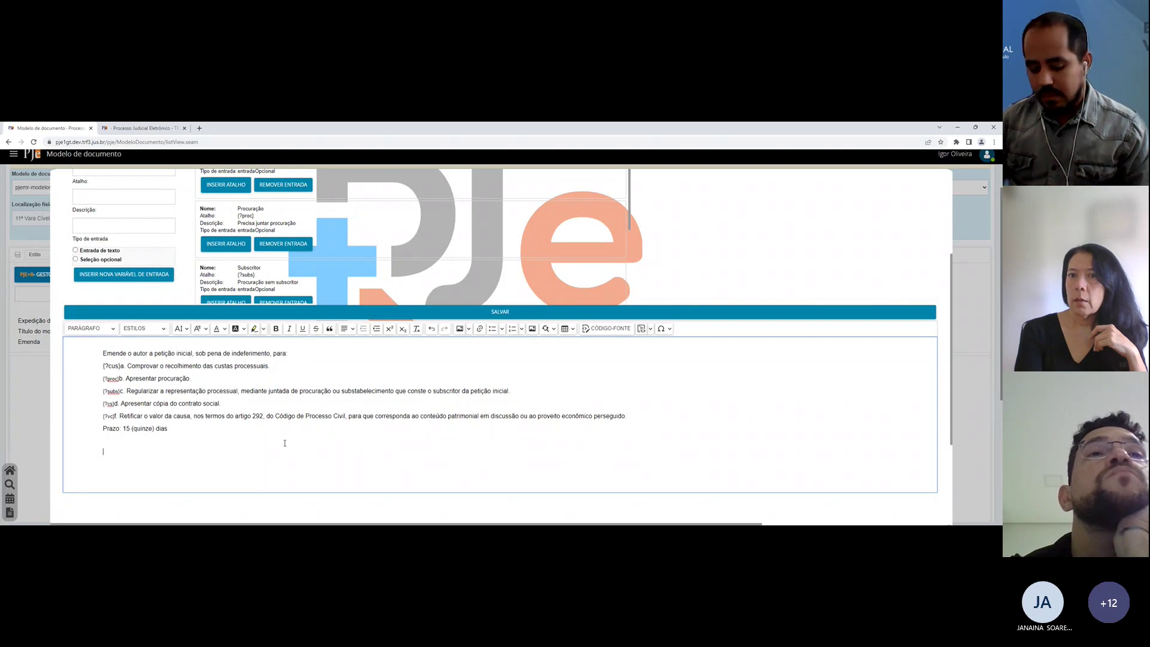
{"action": "type", "text": "Tudo q"}
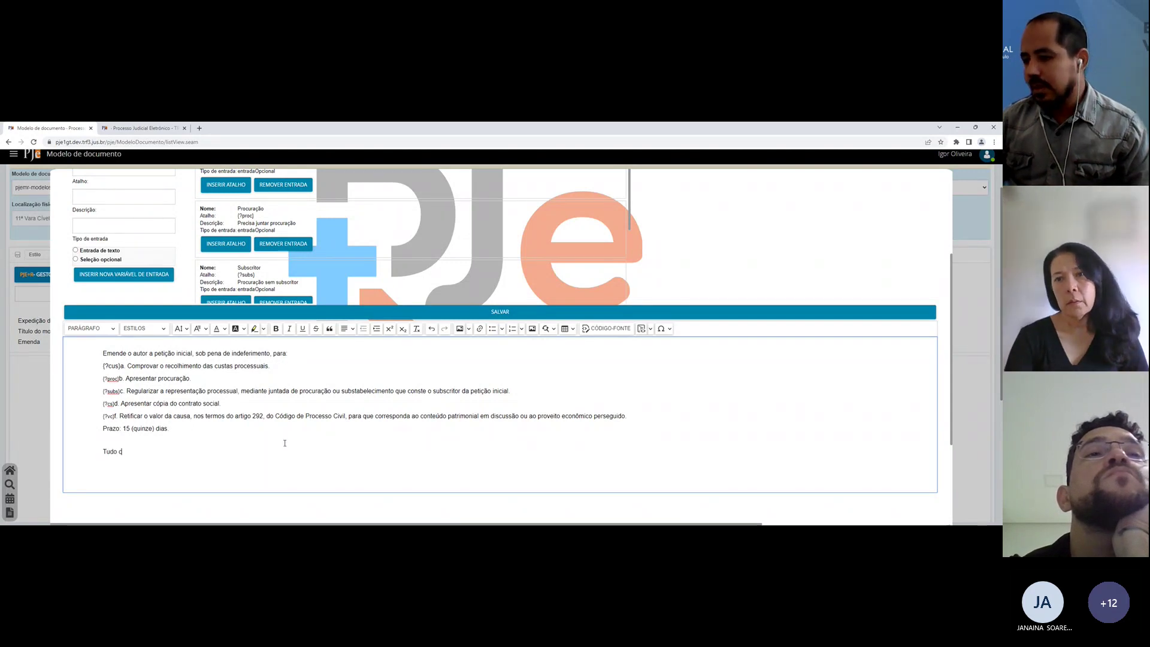
{"action": "key", "text": "BackSpace"}
{"action": "type", "text": "certo com a procura"}
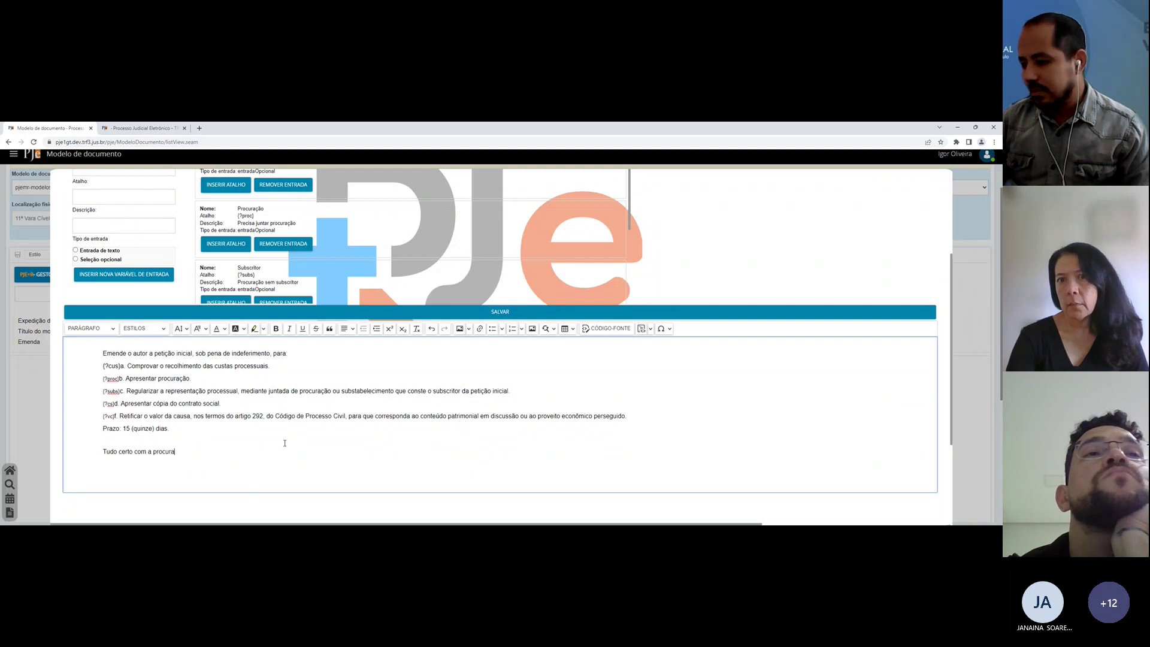
{"action": "type", "text": "ção"}
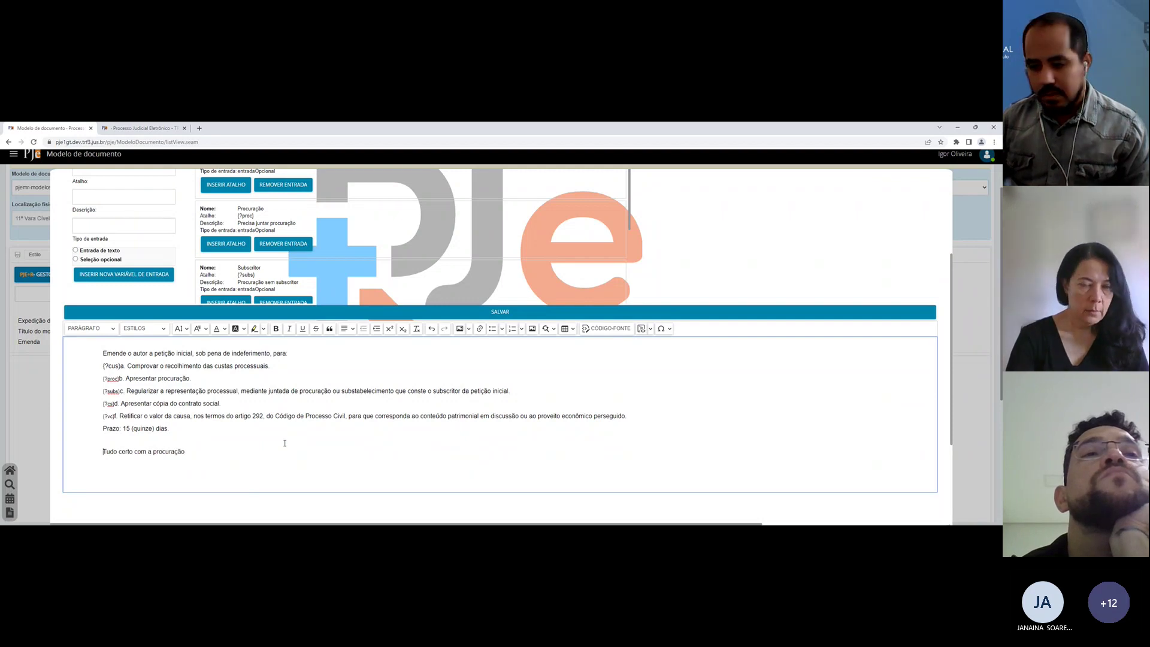
{"action": "type", "text": "@{"}
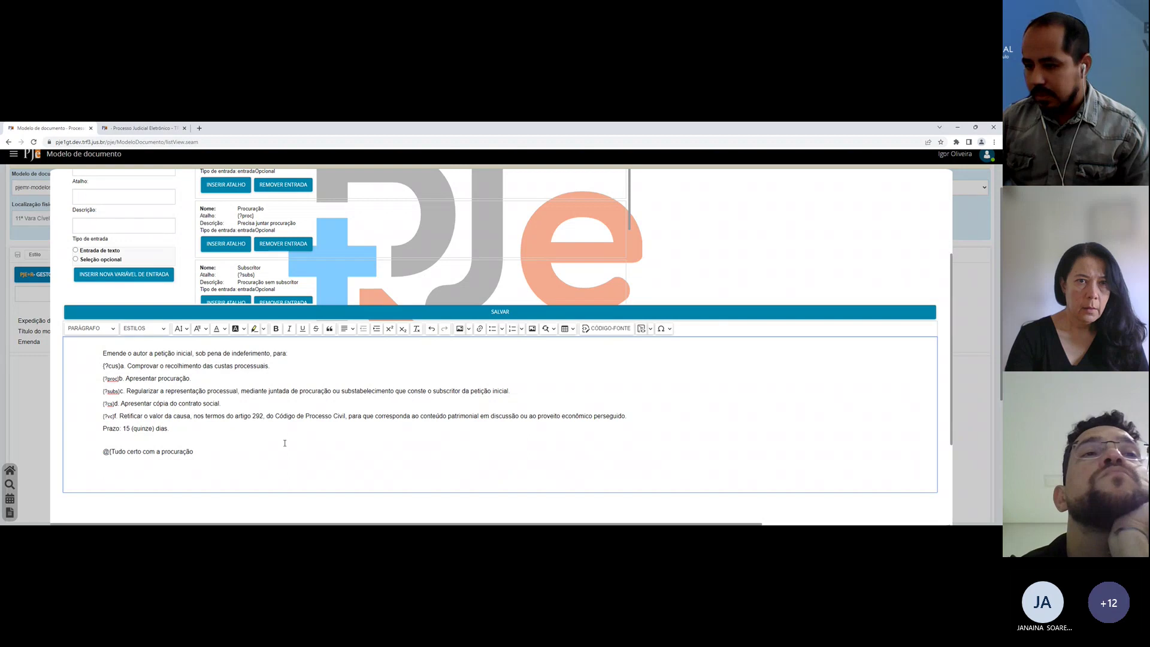
{"action": "type", "text": "?proc}"}
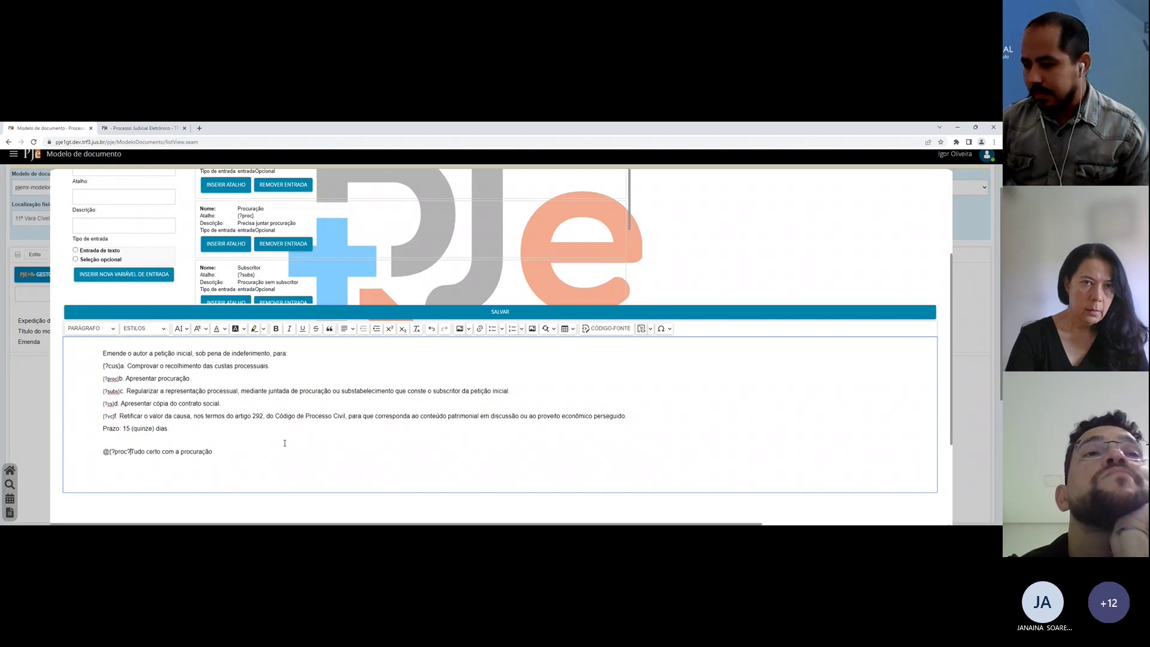
{"action": "double_click", "coordinate": [106, 452]}
{"action": "left_click", "coordinate": [131, 452]}
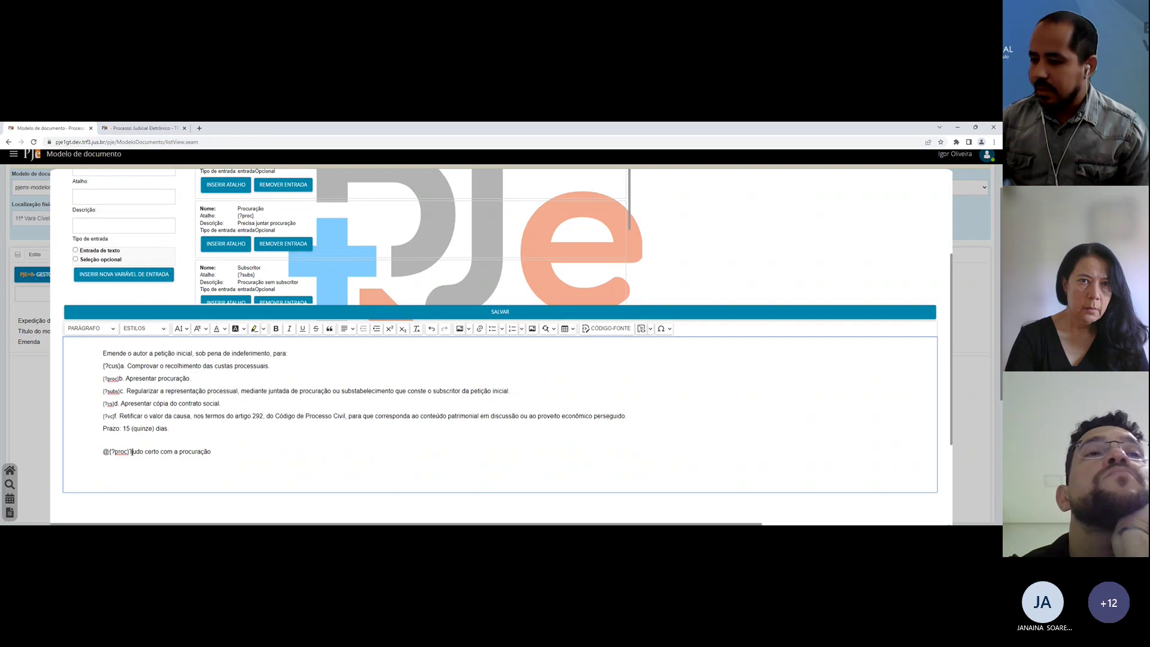
{"action": "left_click", "coordinate": [235, 449], "text": "shift"}
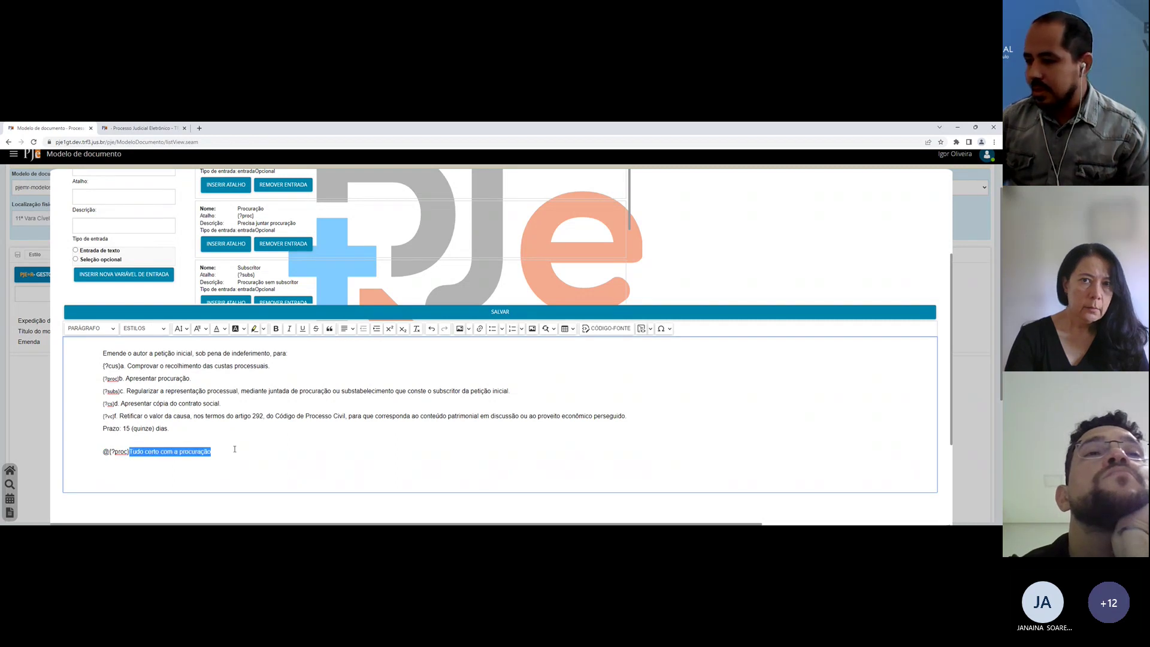
{"action": "left_click", "coordinate": [263, 438]}
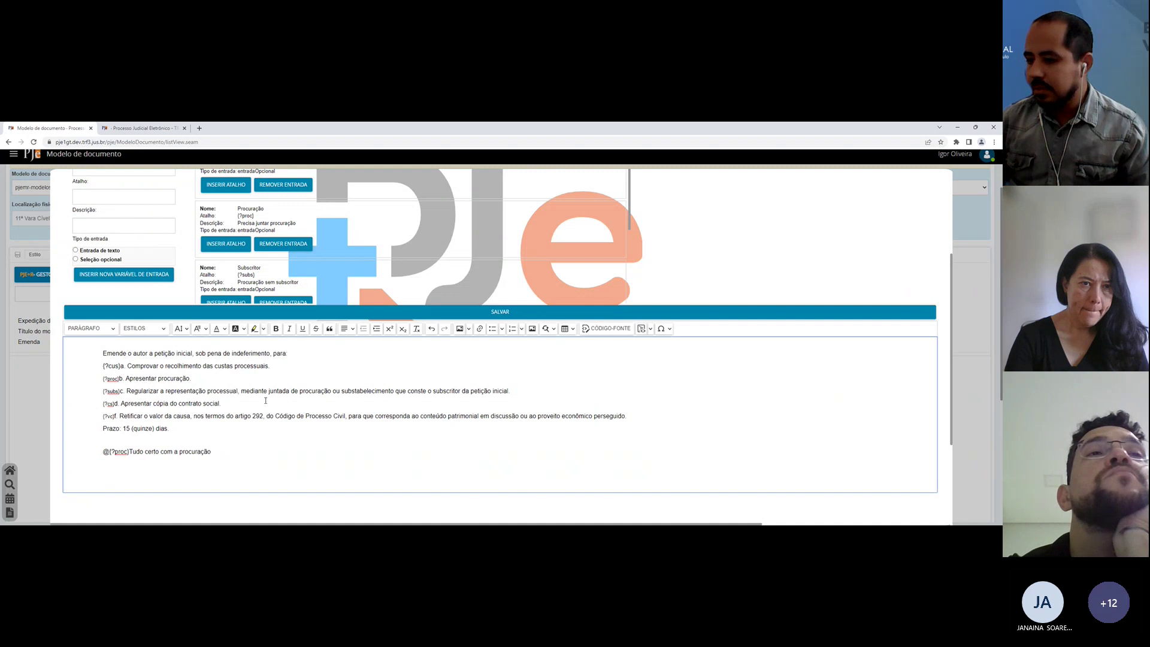
{"action": "left_click", "coordinate": [350, 314]}
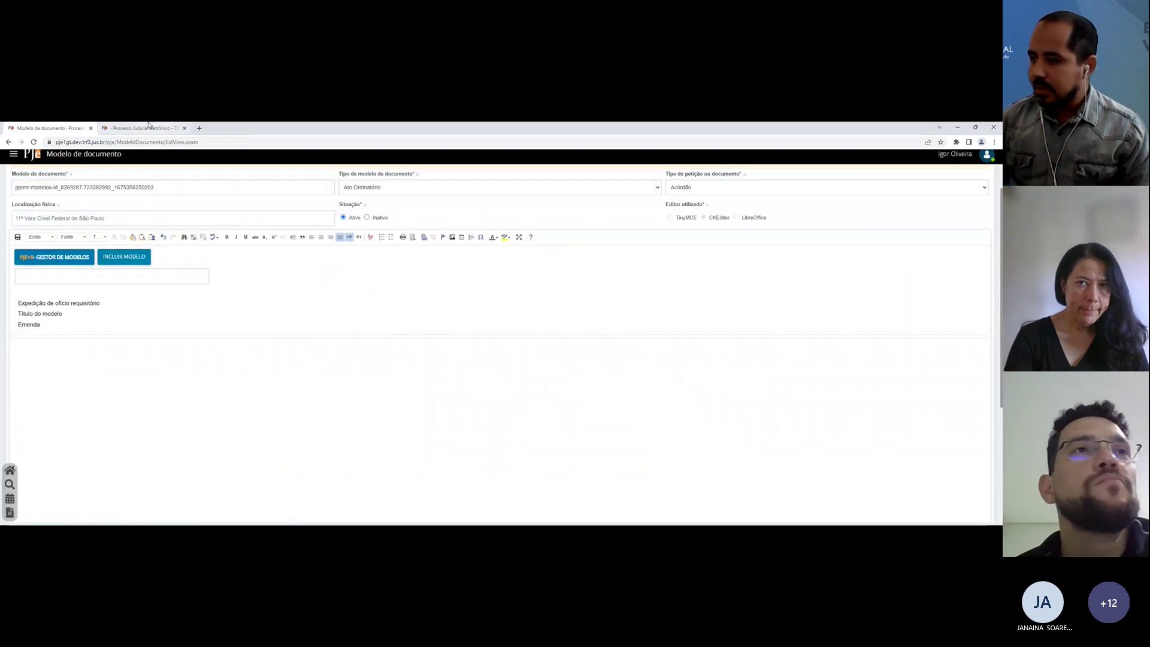
Step: Replace the draft text with tp03 inserted with Procuração checked, then delete it
{"action": "left_click", "coordinate": [149, 127]}
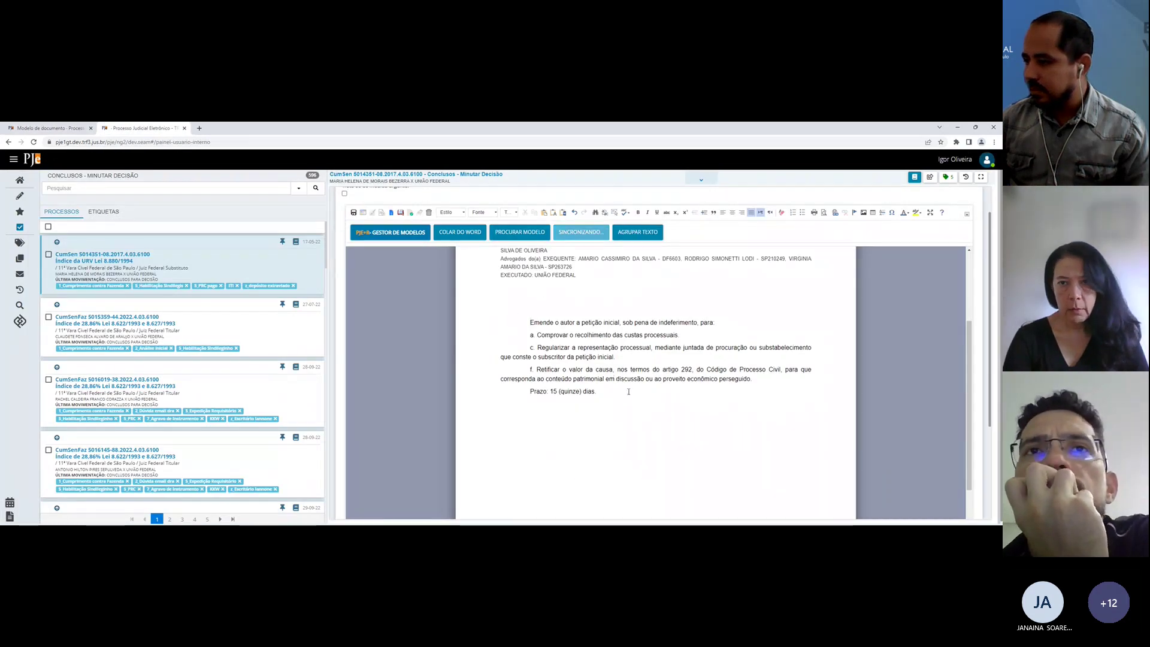
{"action": "key", "text": "ctrl+a"}
{"action": "type", "text": "tp"}
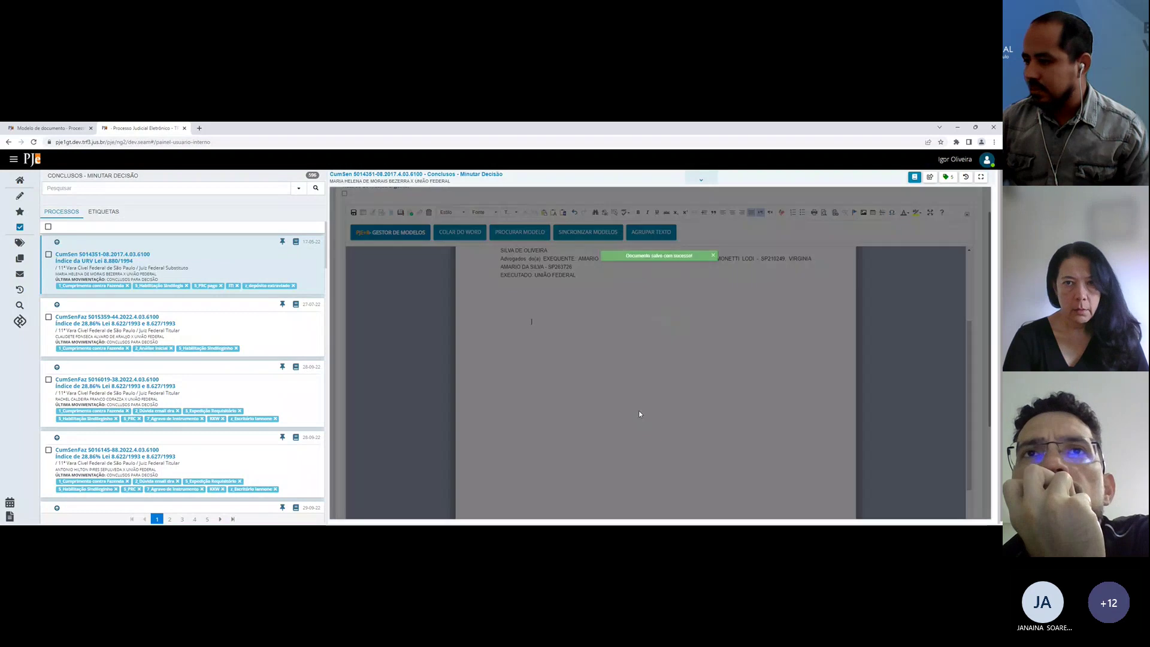
{"action": "type", "text": "03"}
{"action": "key", "text": "Return"}
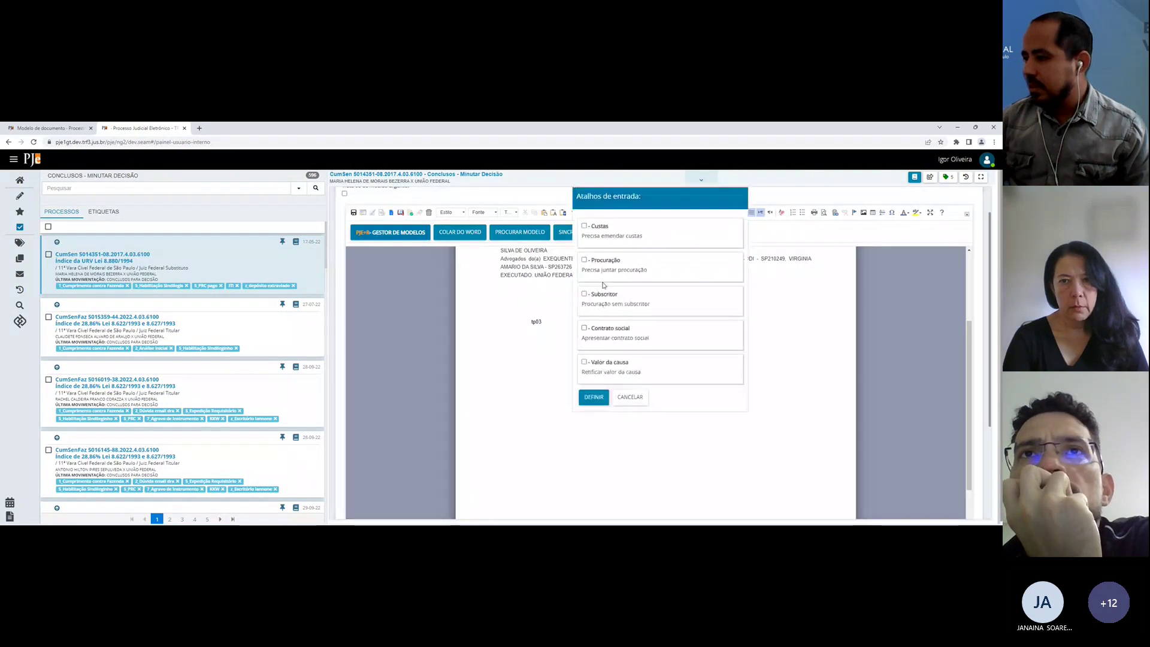
{"action": "left_click", "coordinate": [594, 397]}
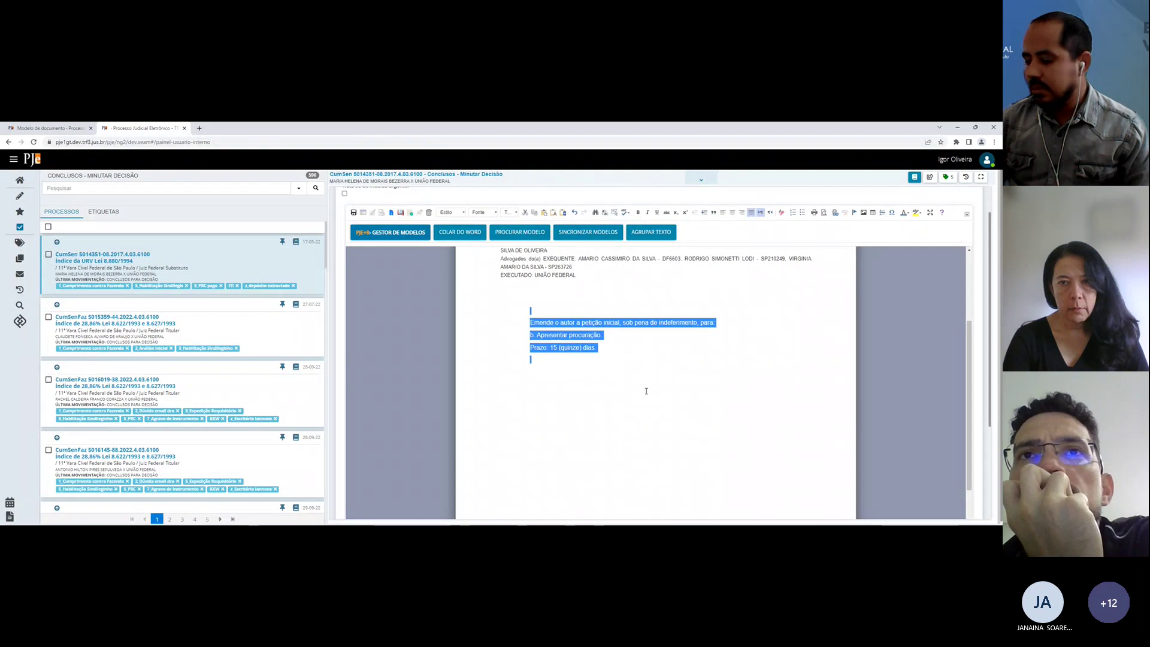
{"action": "key", "text": "BackSpace"}
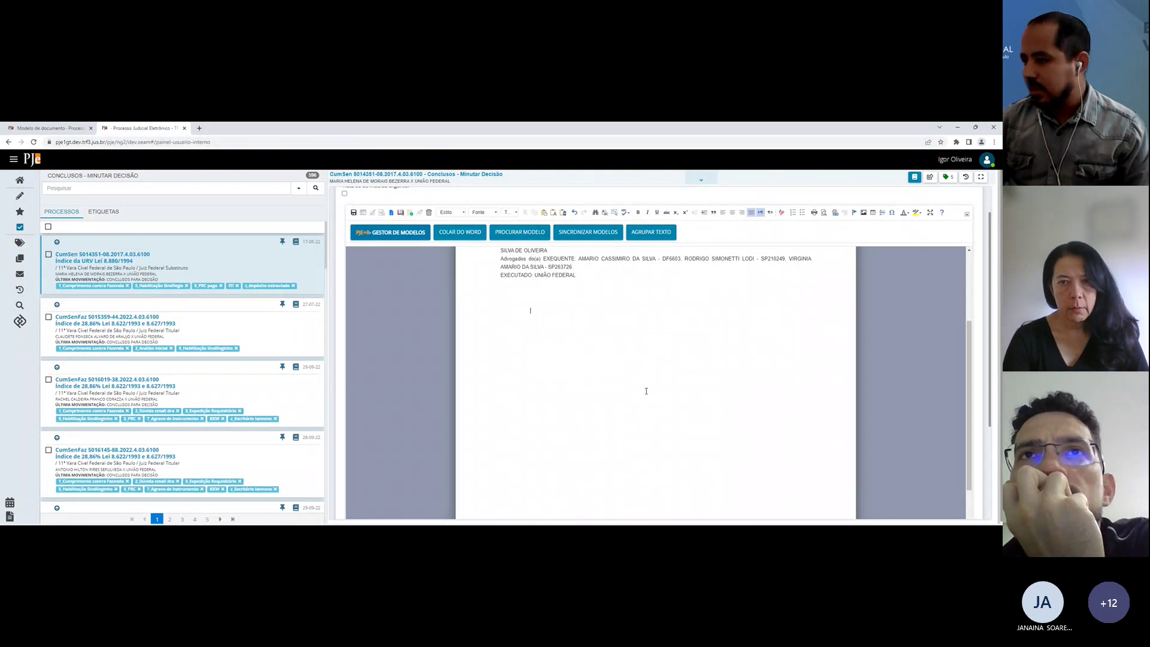
Step: Insert tp03 with Subscritor and Contrato social, then delete the whole inserted amendment block
{"action": "type", "text": "tp03"}
{"action": "key", "text": "Return"}
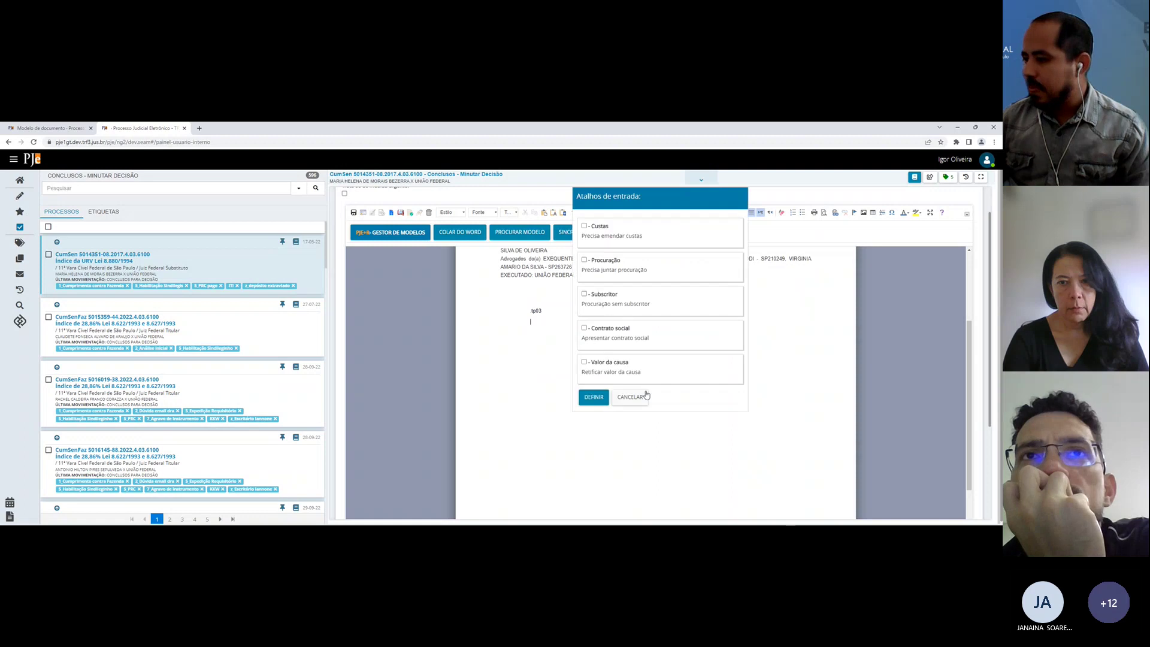
{"action": "left_click", "coordinate": [613, 329]}
{"action": "left_click", "coordinate": [594, 397]}
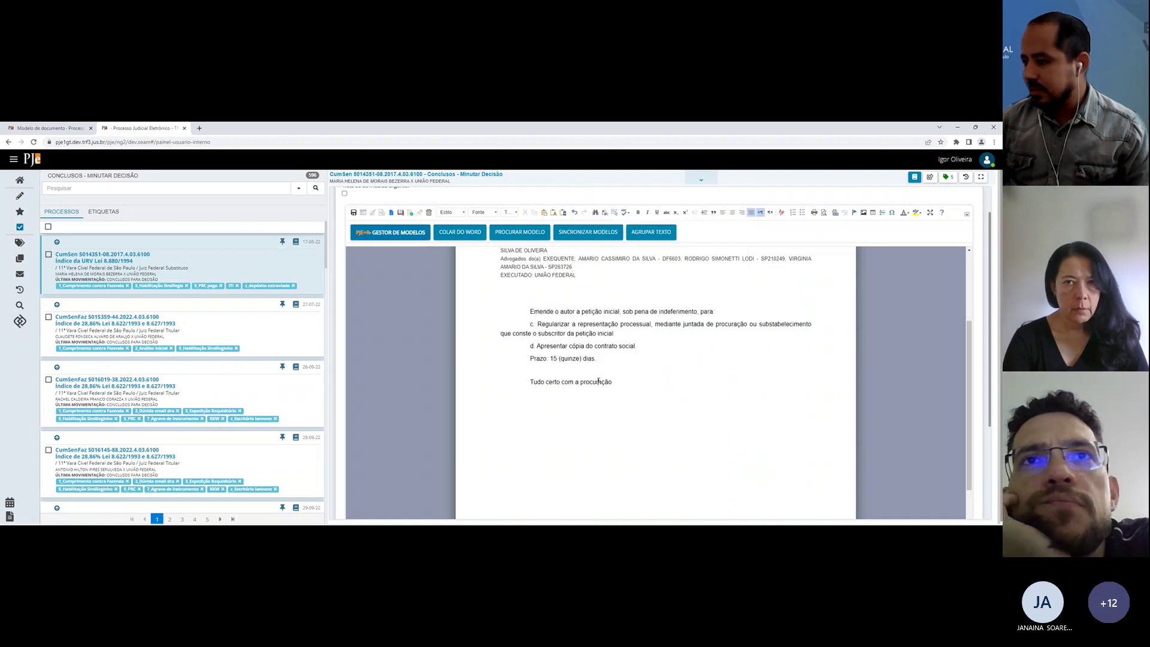
{"action": "triple_click", "coordinate": [597, 382]}
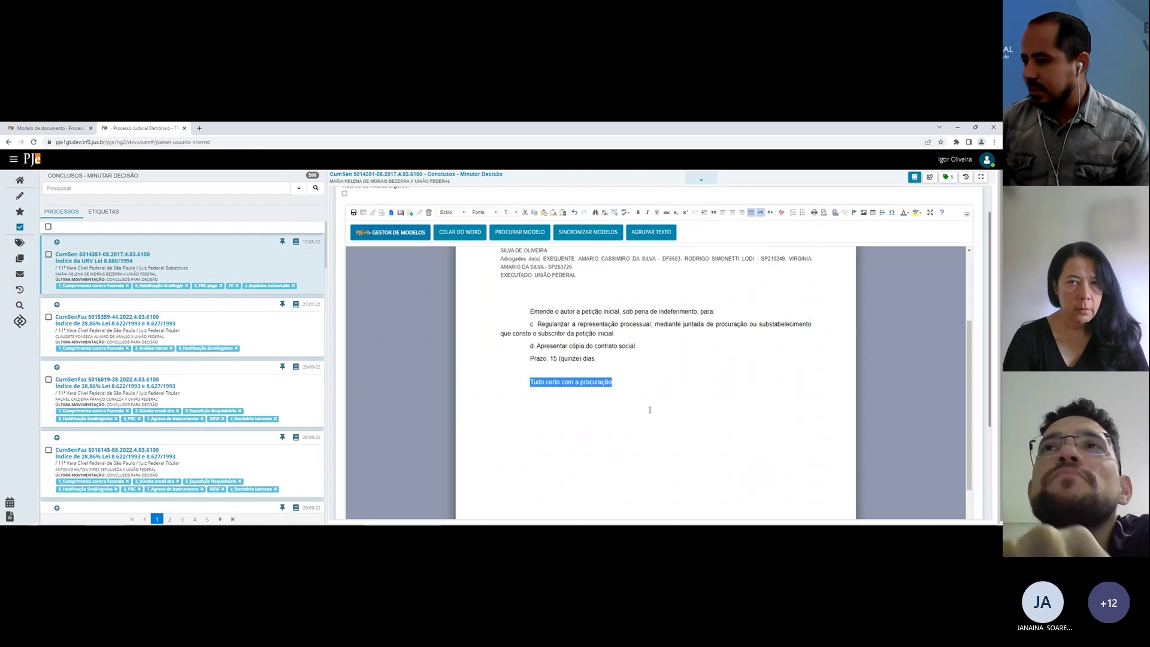
{"action": "left_click", "coordinate": [649, 408]}
{"action": "triple_click", "coordinate": [573, 381]}
{"action": "left_click", "coordinate": [519, 313]}
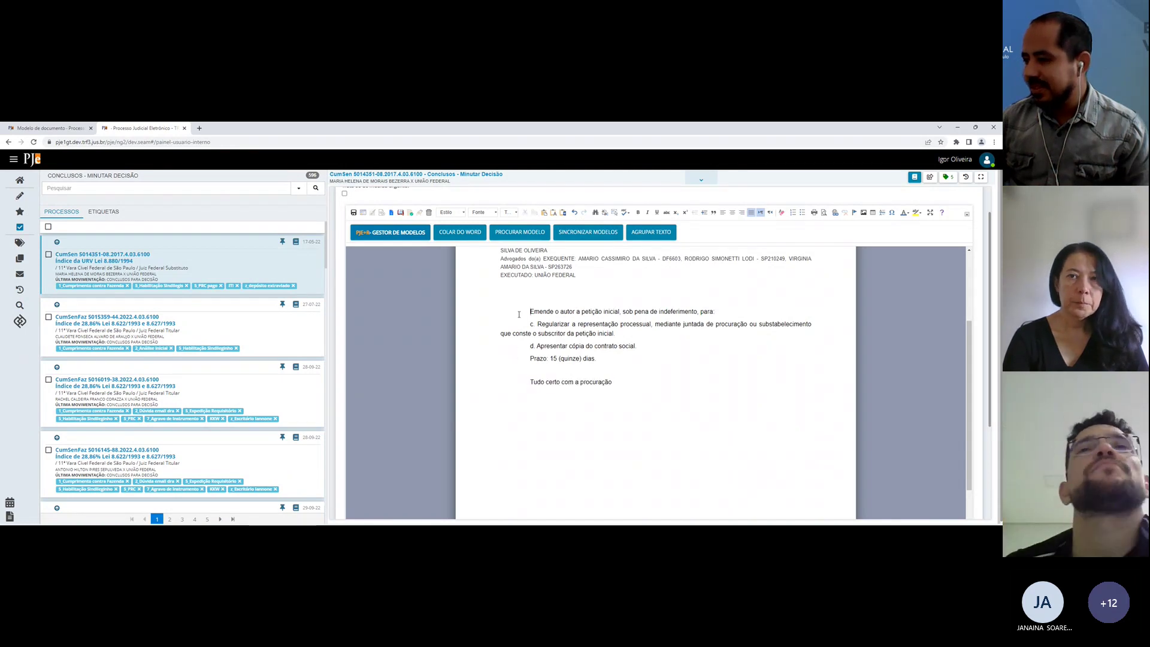
{"action": "left_click", "coordinate": [671, 407], "text": "shift"}
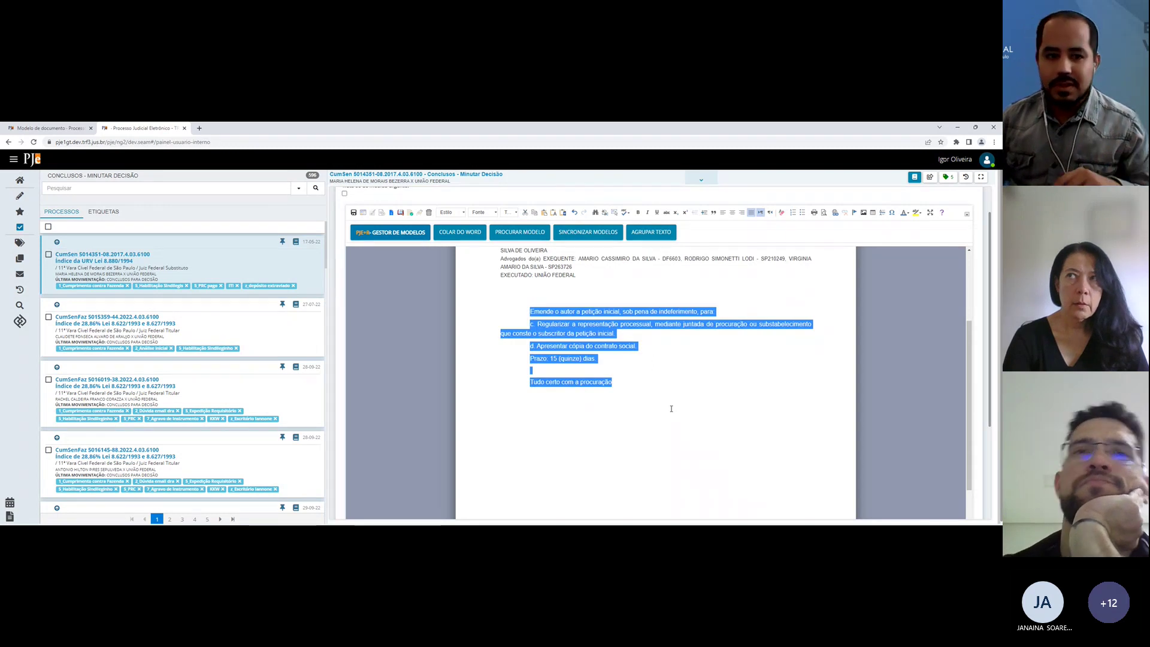
{"action": "key", "text": "Delete"}
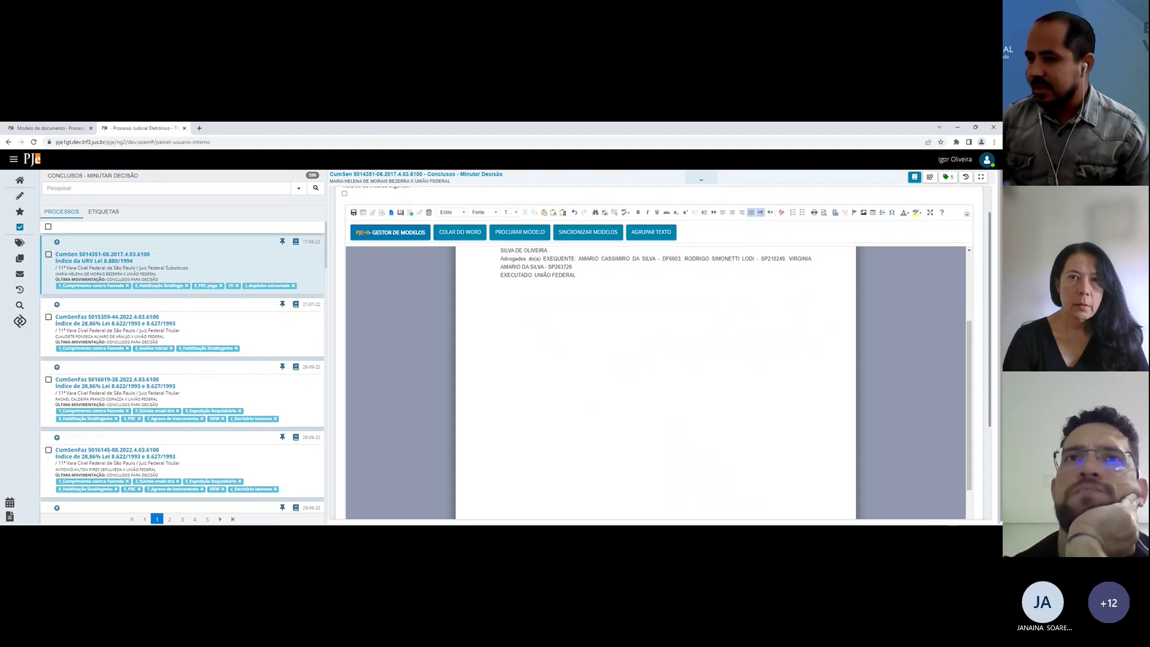
{"action": "key", "text": "ctrl+Tab"}
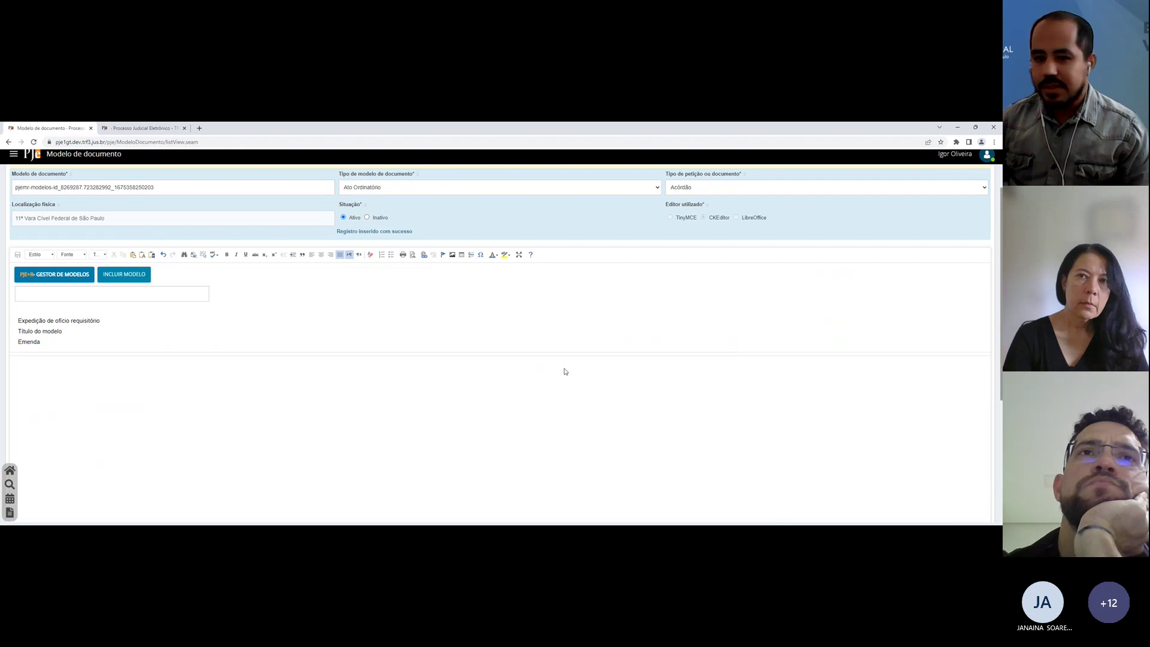
Step: Create a new model titled 'Busca e apreensão' with call shortcut 't'
{"action": "left_click", "coordinate": [119, 274]}
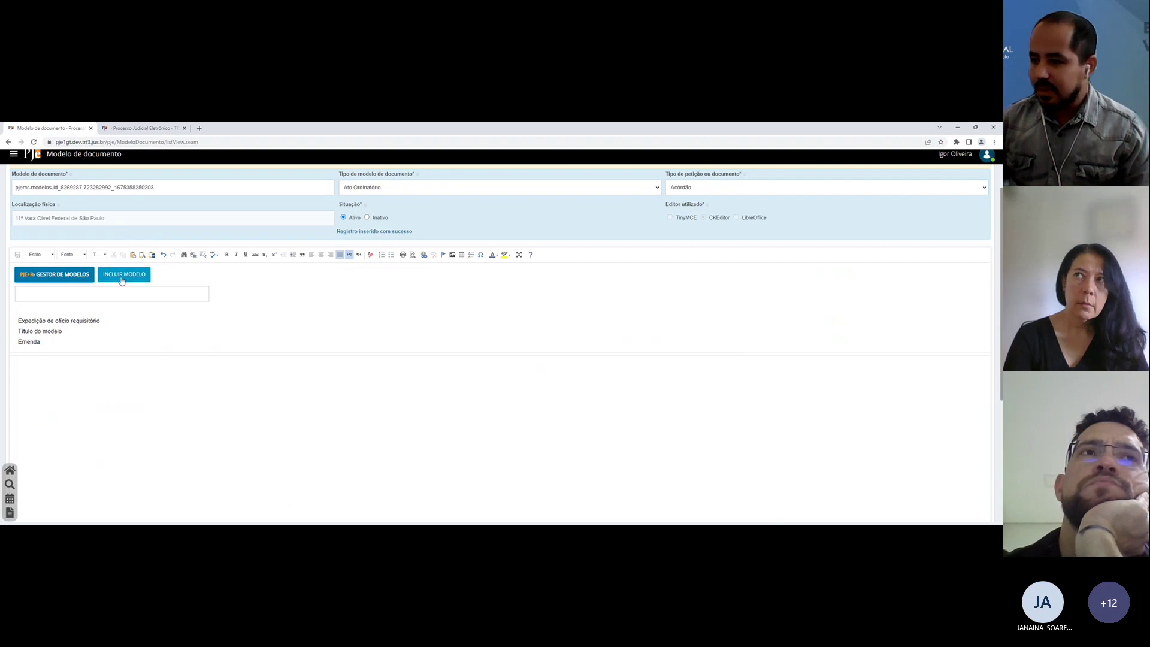
{"action": "triple_click", "coordinate": [253, 242]}
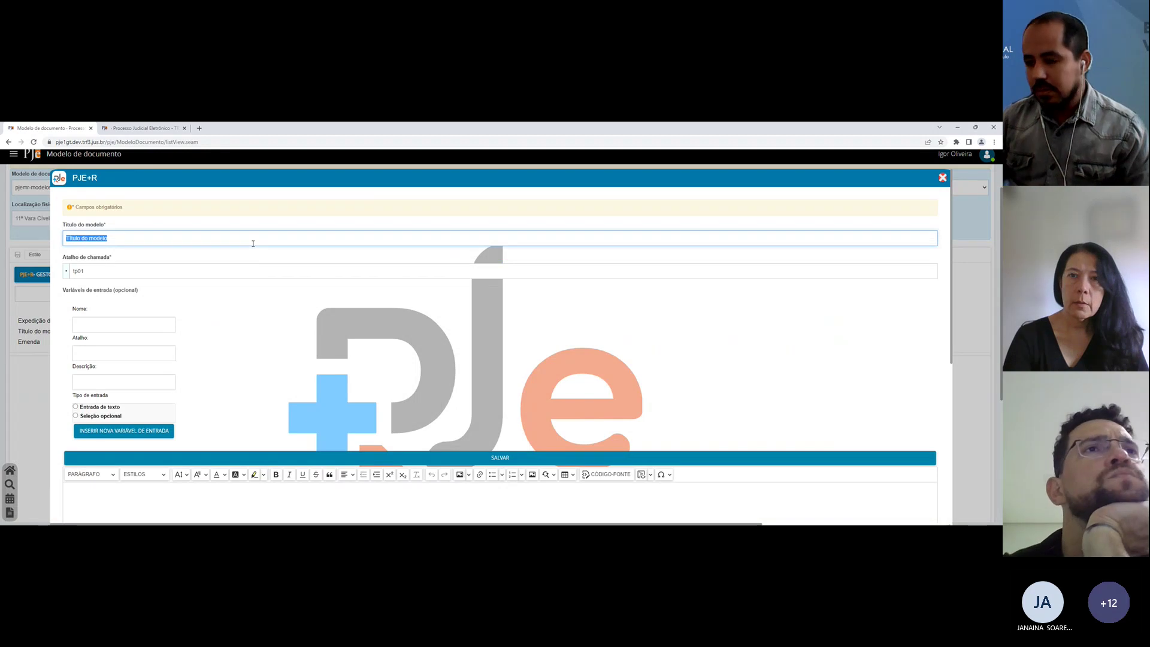
{"action": "type", "text": "Busca e apre"}
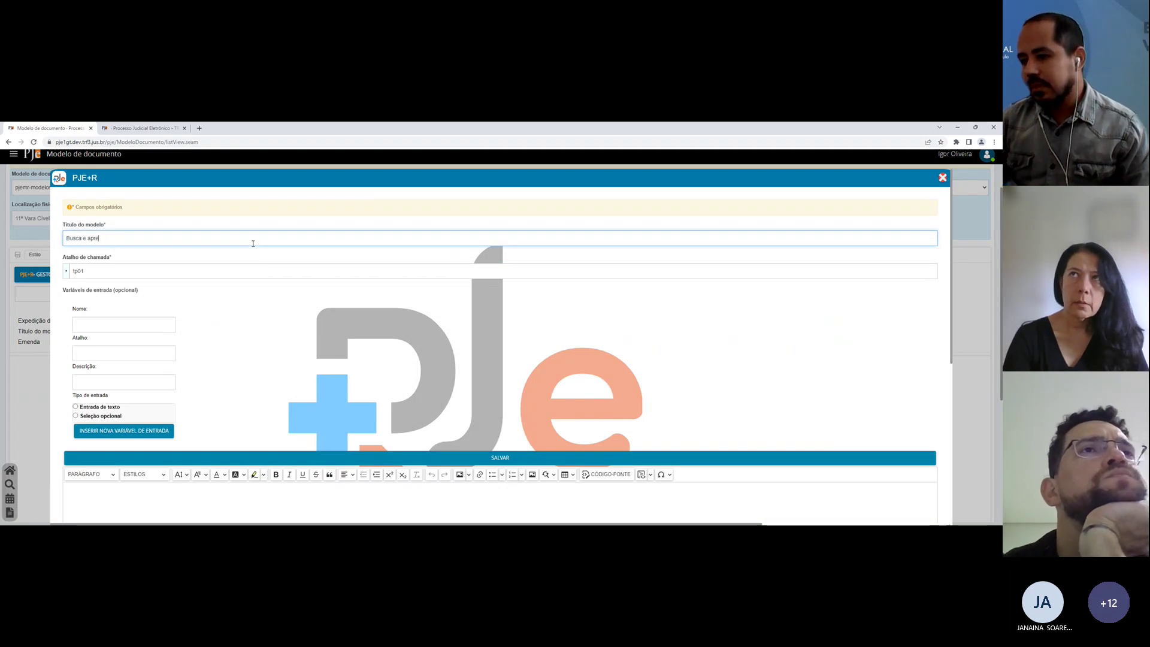
{"action": "type", "text": "ensão"}
{"action": "key", "text": "Tab"}
{"action": "type", "text": "t"}
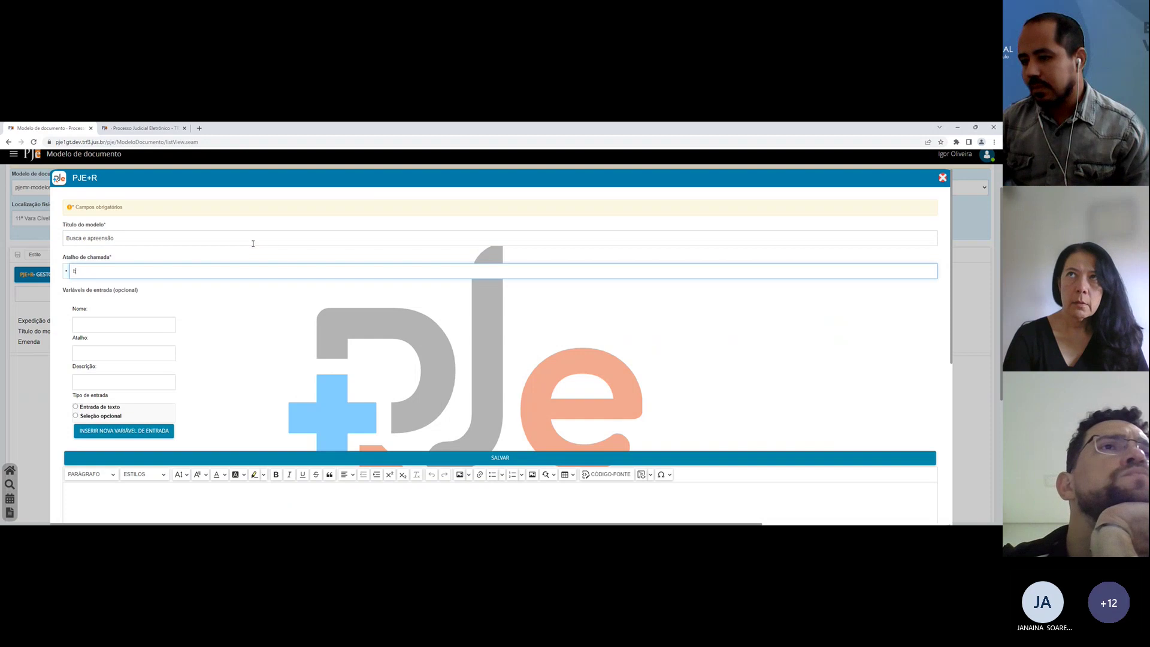
Step: Paste the liminar busca e apreensão decision into the model body and add a blank line after item 1
{"action": "scroll", "coordinate": [184, 392], "scroll_direction": "down", "scroll_amount": 3}
{"action": "left_click", "coordinate": [185, 393]}
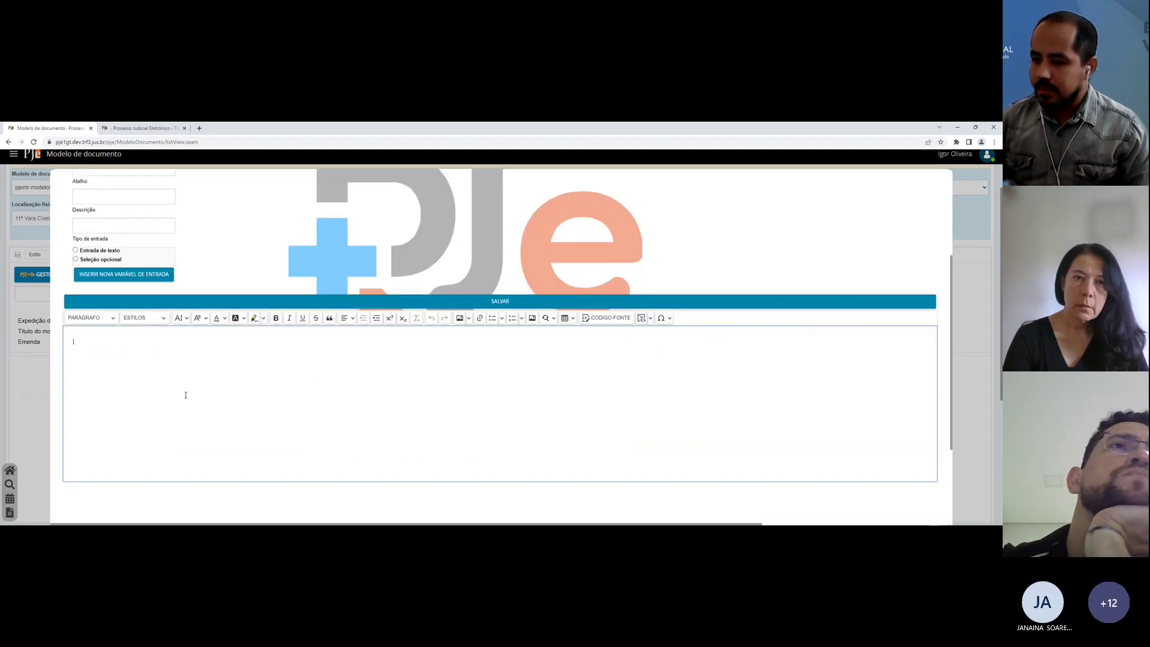
{"action": "key", "text": "ctrl+v"}
{"action": "scroll", "coordinate": [185, 394], "scroll_direction": "down", "scroll_amount": 1}
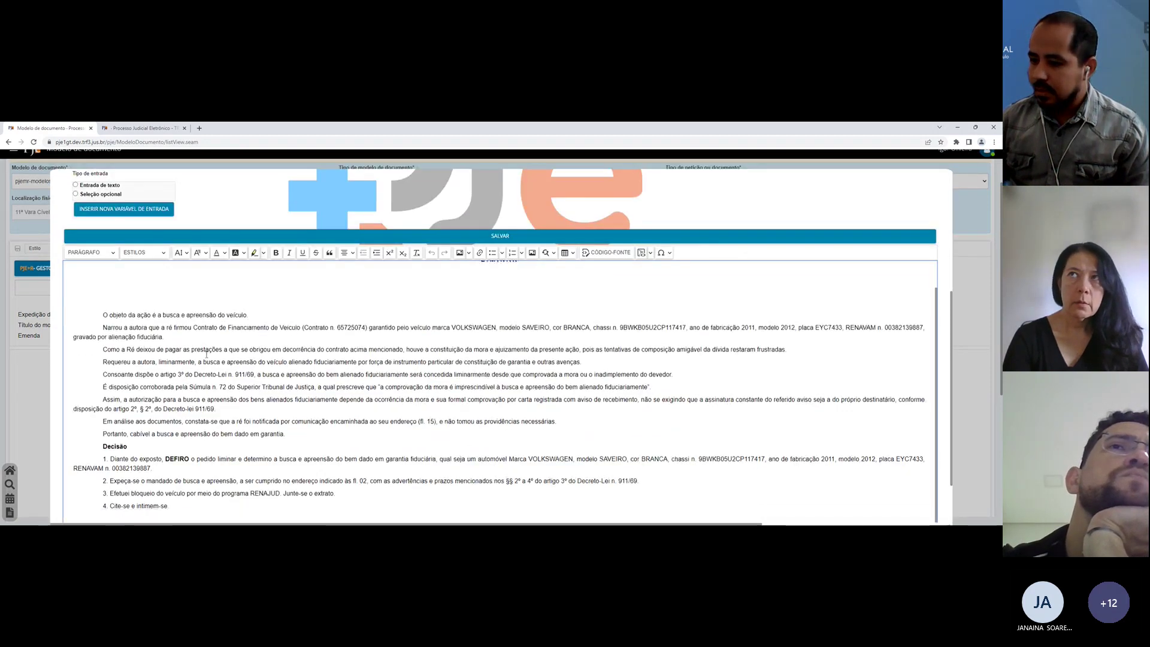
{"action": "left_click", "coordinate": [178, 472]}
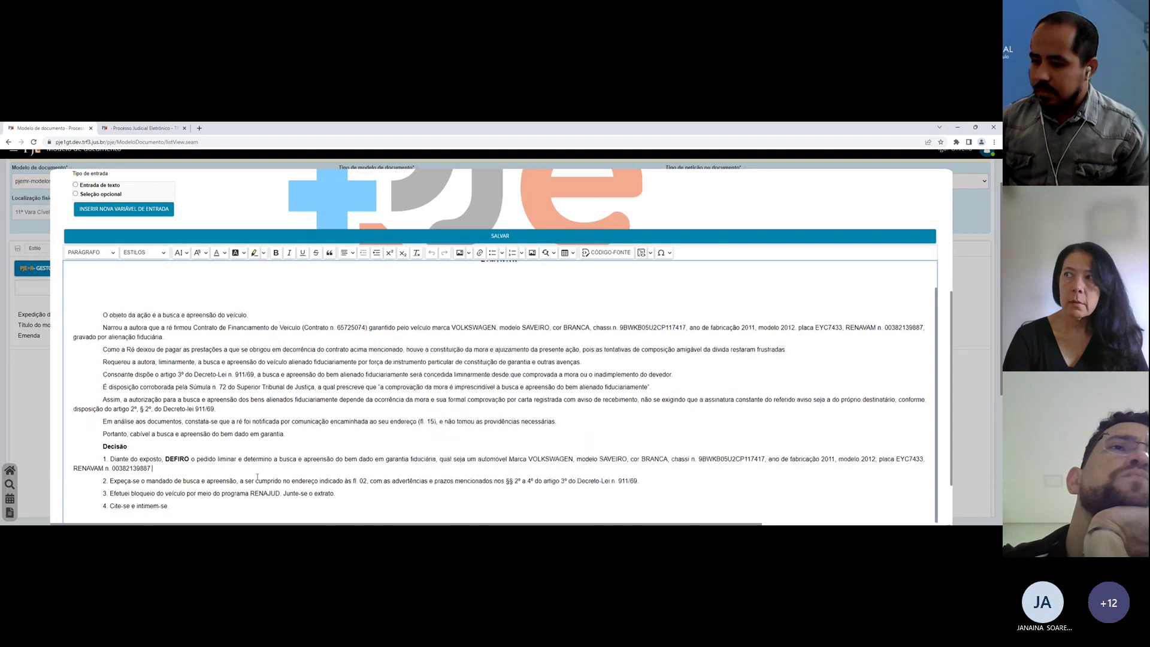
{"action": "key", "text": "Return"}
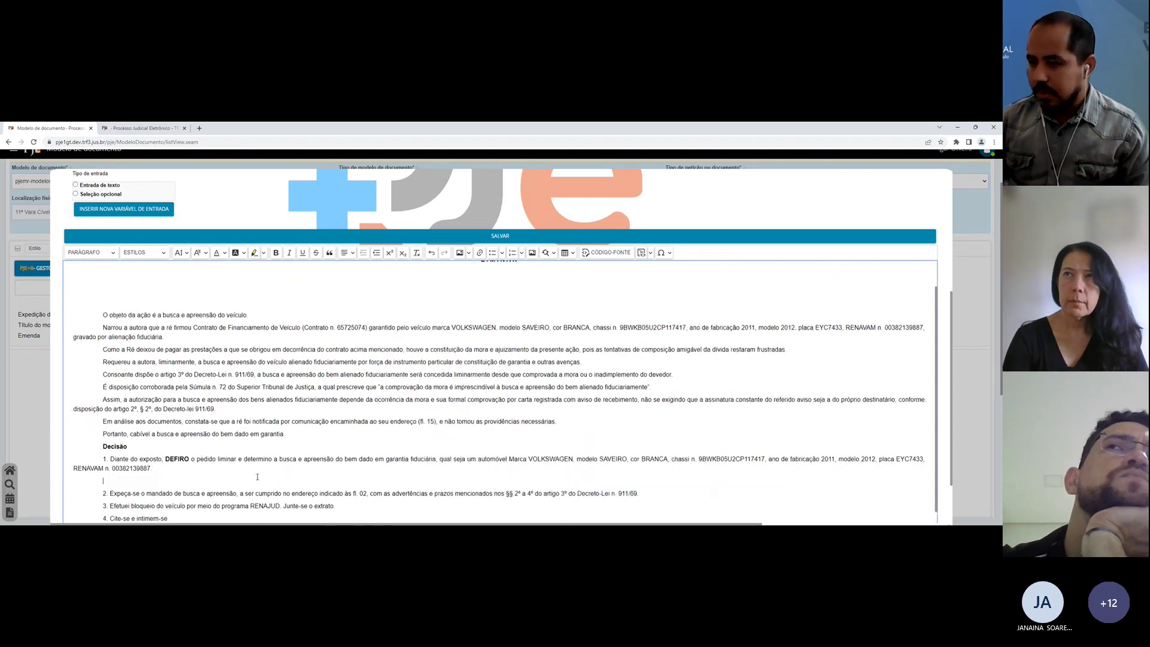
{"action": "scroll", "coordinate": [88, 233], "scroll_direction": "up", "scroll_amount": 1}
Step: Add an optional-selection input variable named 'Emenda' with shortcut 'em' to the model
{"action": "left_click", "coordinate": [88, 232]}
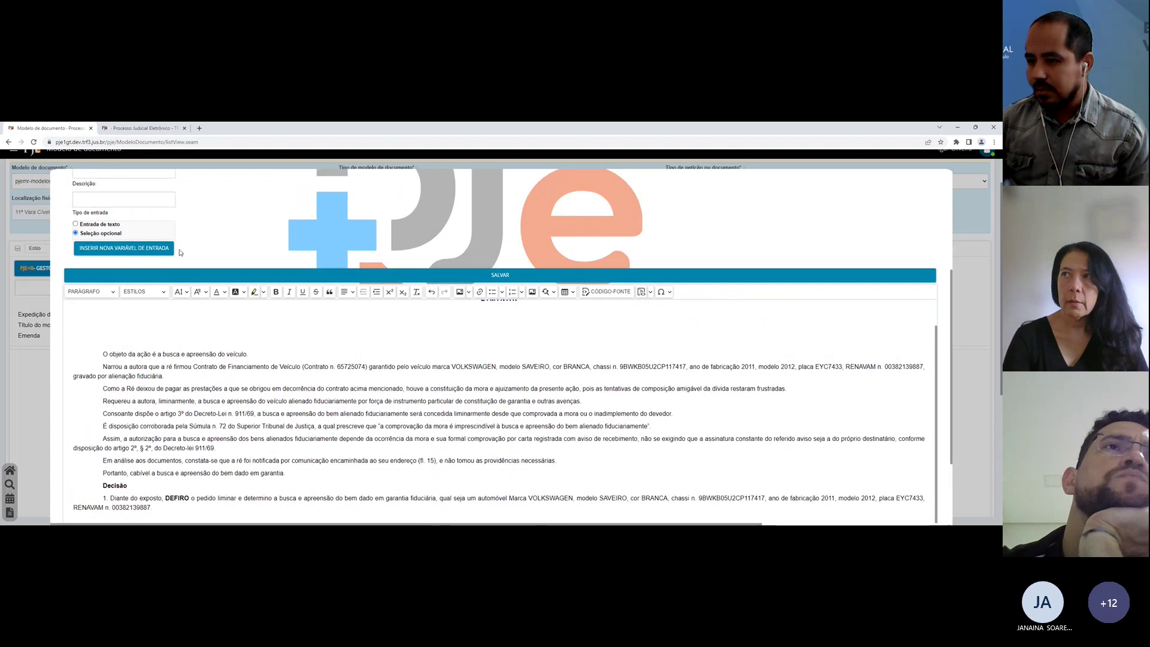
{"action": "scroll", "coordinate": [96, 228], "scroll_direction": "up", "scroll_amount": 2}
{"action": "left_click", "coordinate": [109, 216]}
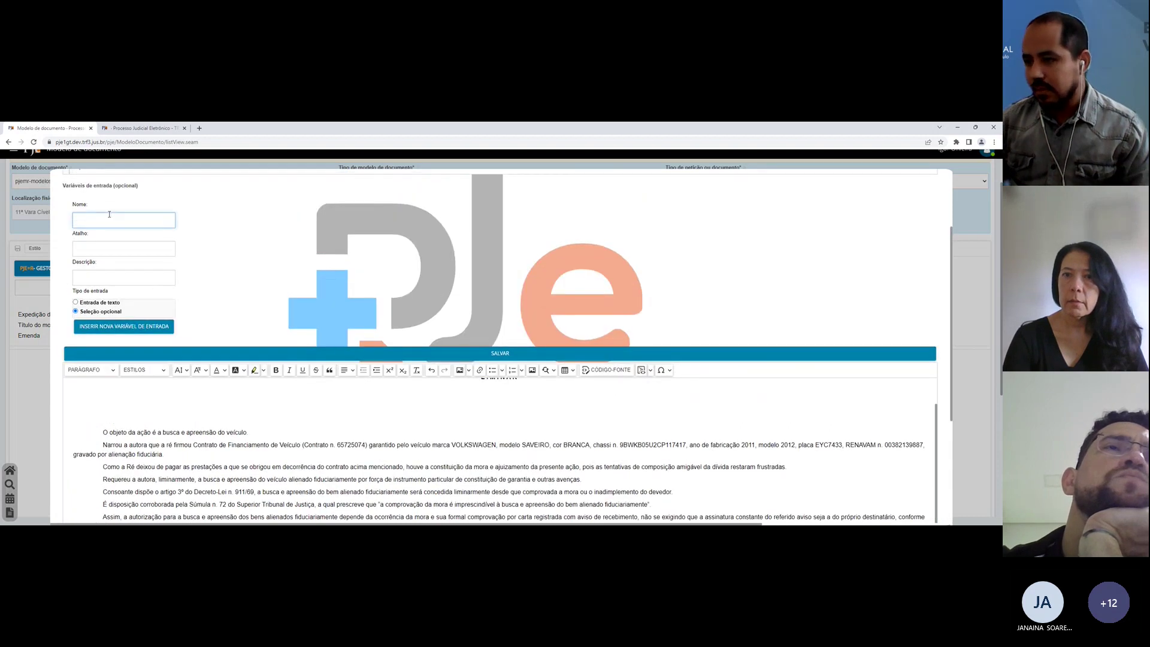
{"action": "type", "text": "Emenda"}
{"action": "key", "text": "Tab"}
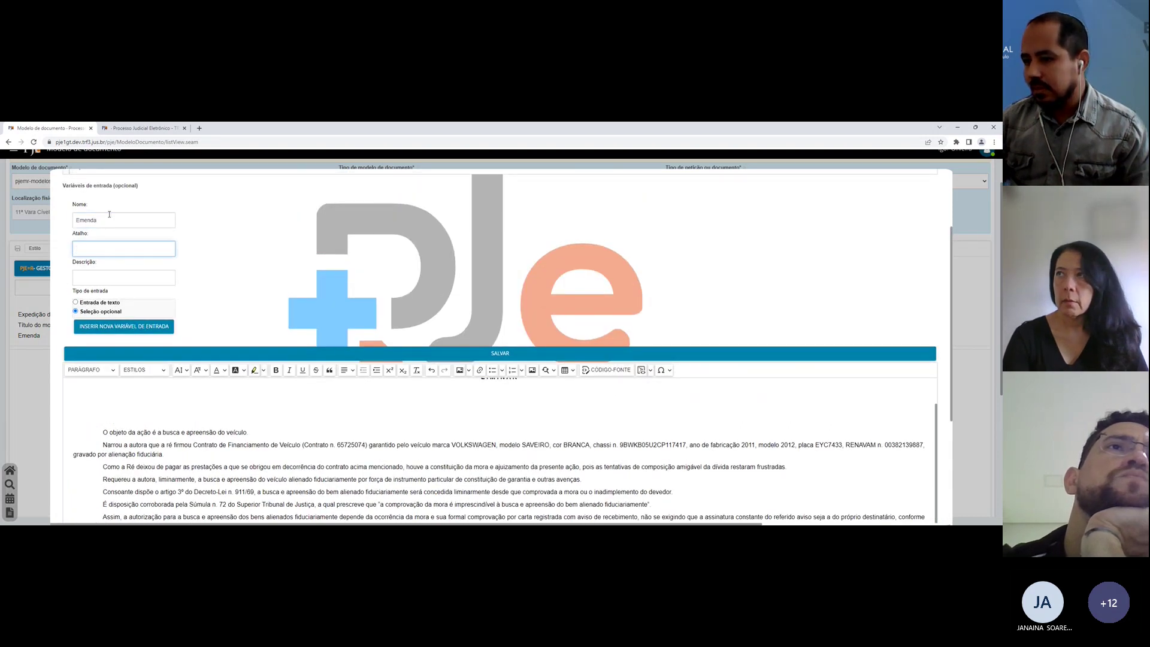
{"action": "type", "text": "em"}
{"action": "key", "text": "Tab"}
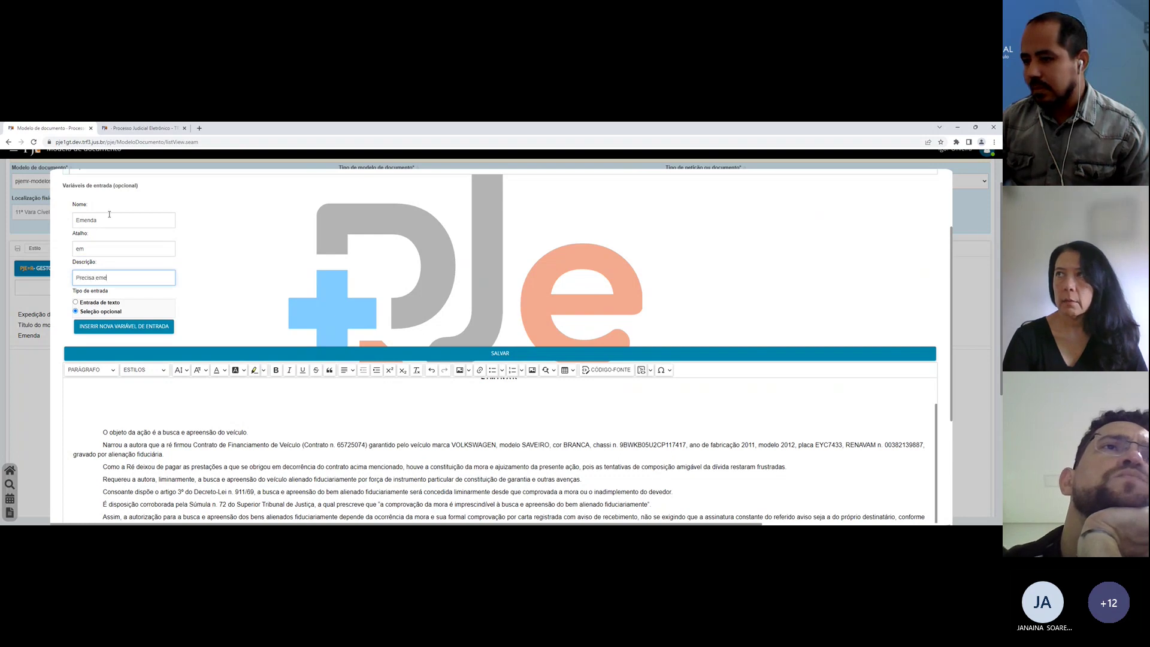
{"action": "left_click", "coordinate": [153, 326]}
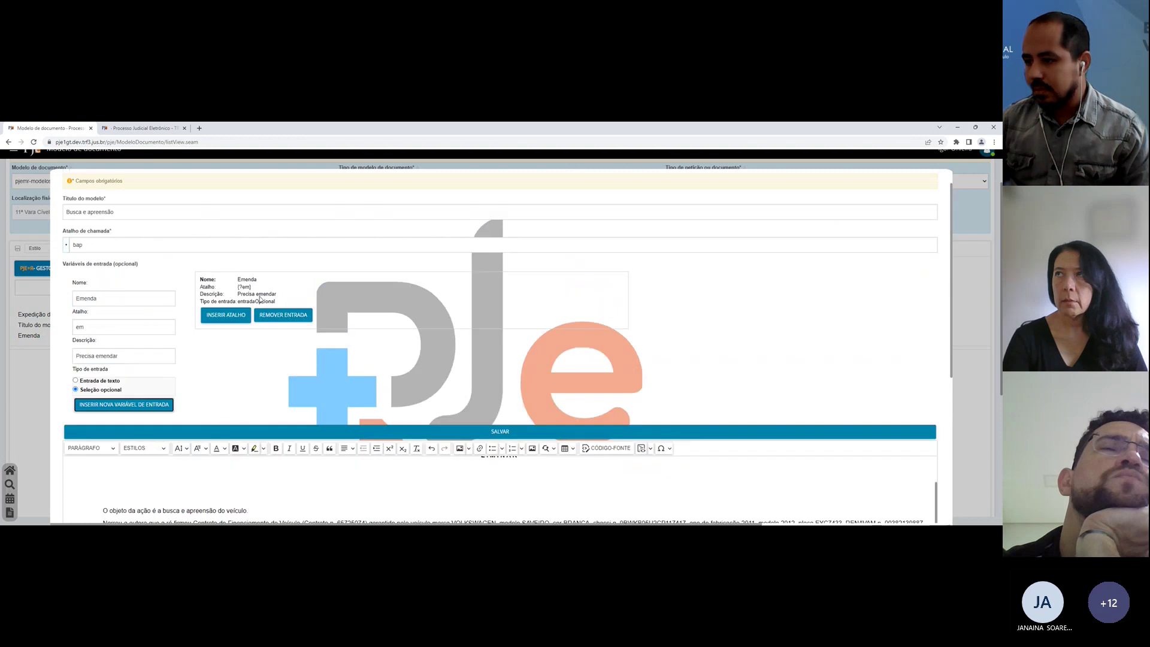
Step: Insert the Emenda call with '.tp03' after item 1, renumber the later items 3–5, and save
{"action": "left_click", "coordinate": [234, 314]}
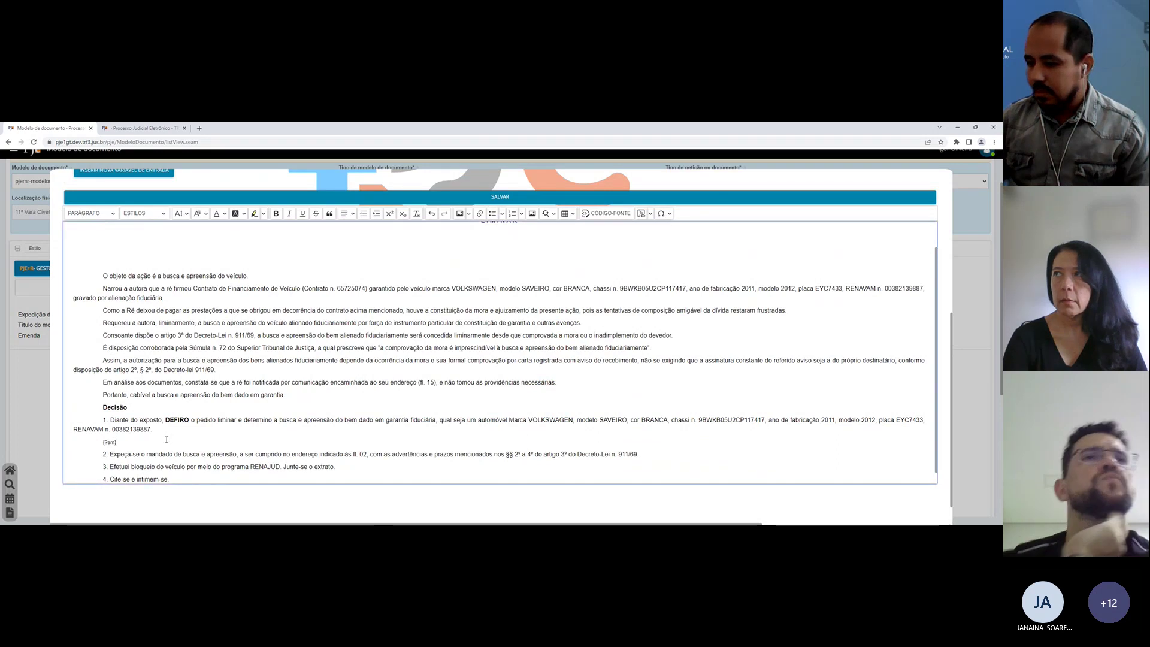
{"action": "type", "text": ".t"}
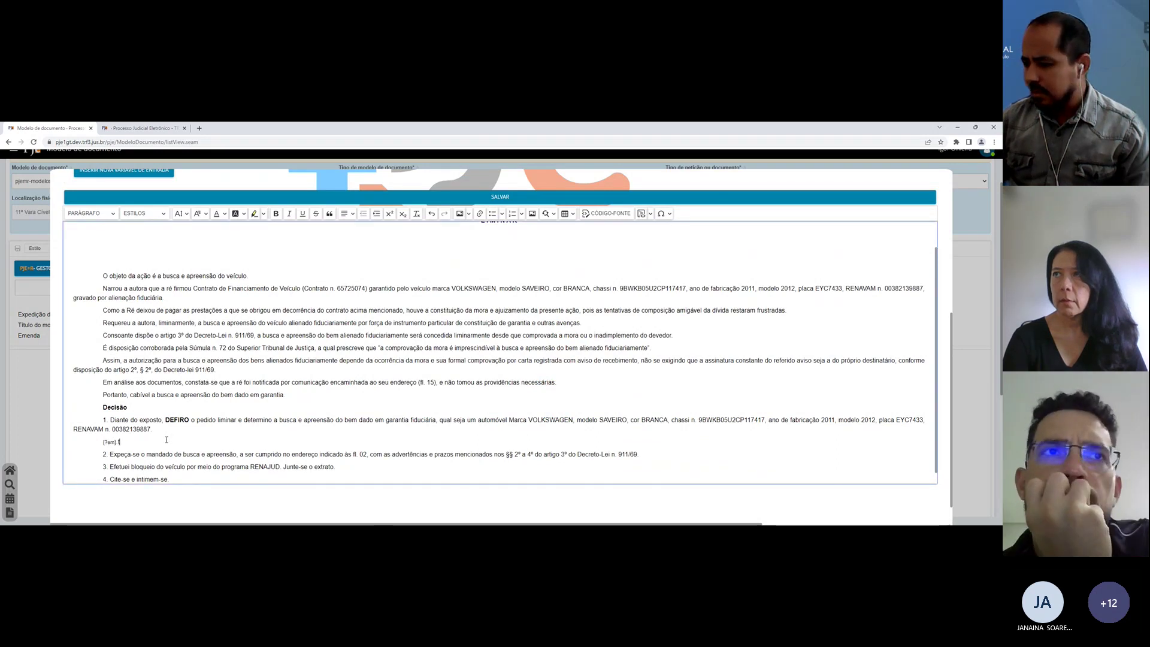
{"action": "type", "text": "p03"}
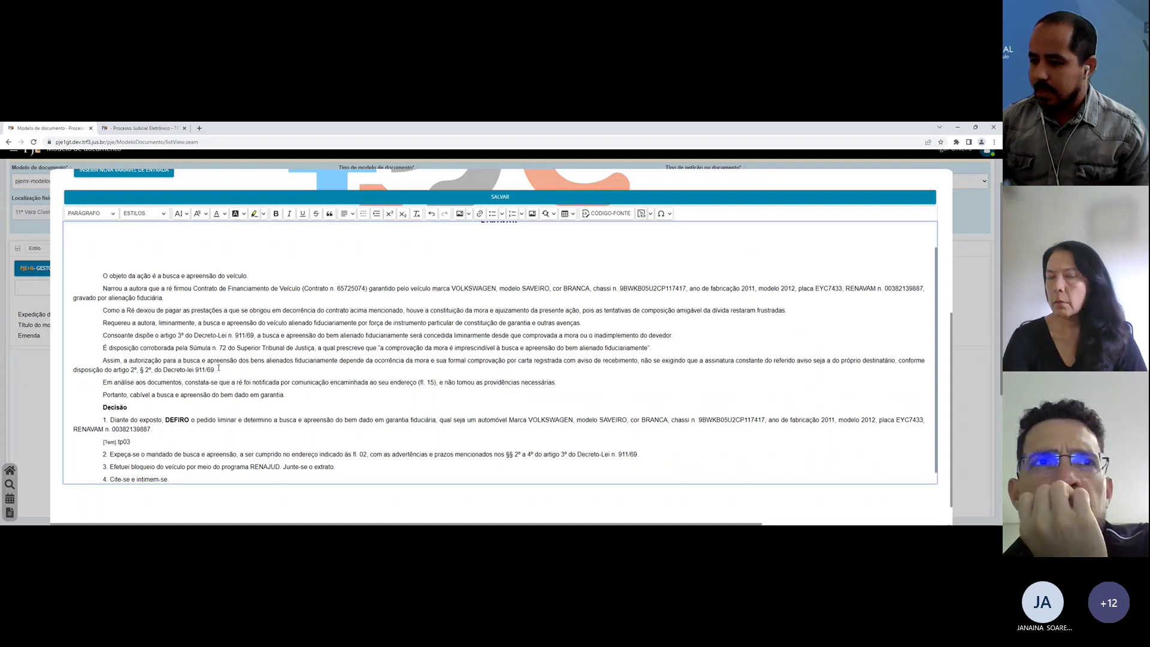
{"action": "key", "text": "BackSpace"}
{"action": "type", "text": "3"}
{"action": "key", "text": "Down"}
{"action": "type", "text": "4"}
{"action": "key", "text": "Down"}
{"action": "key", "text": "BackSpace"}
{"action": "type", "text": "5"}
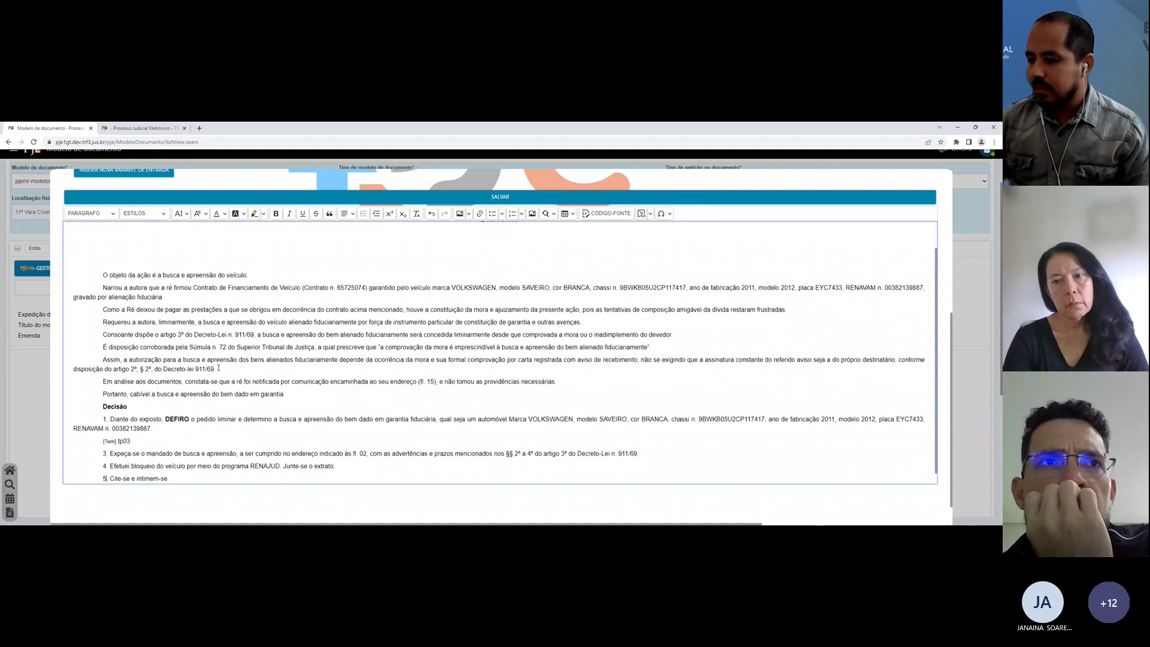
{"action": "scroll", "coordinate": [299, 300], "scroll_direction": "down", "scroll_amount": 1}
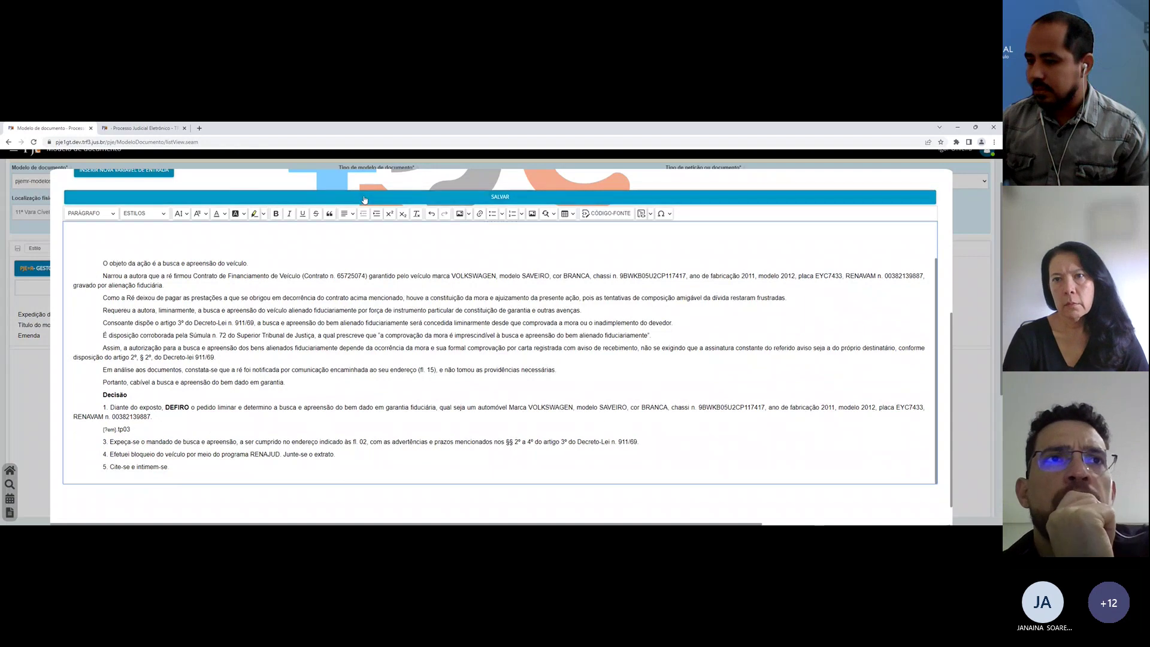
{"action": "left_click", "coordinate": [364, 199]}
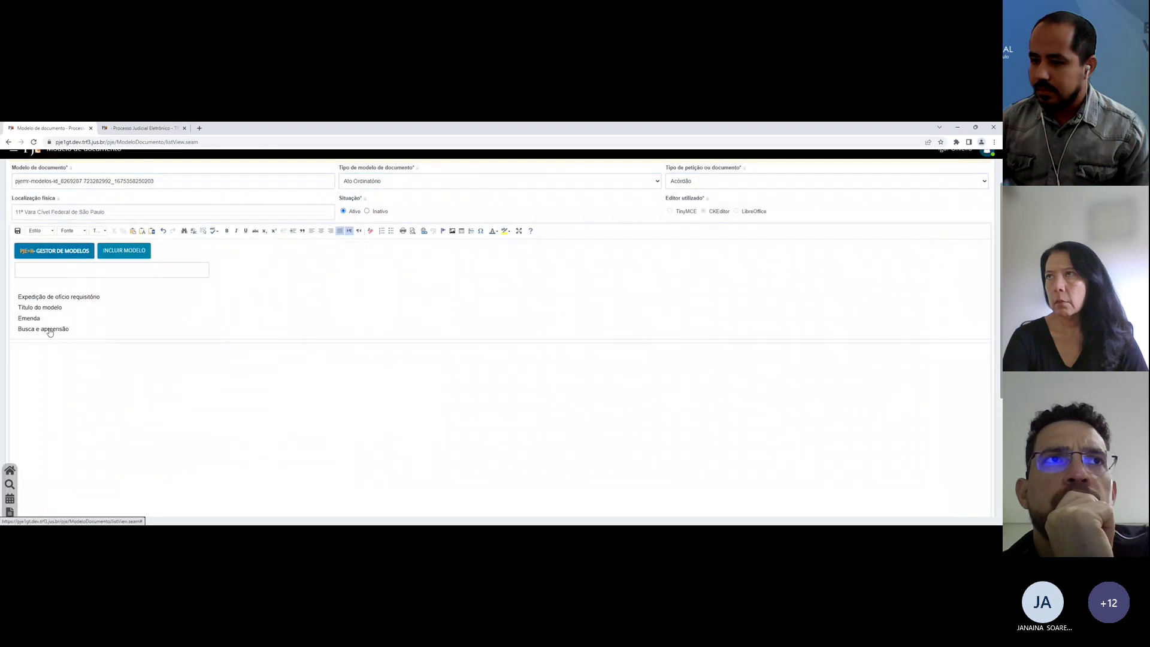
Step: Sync models in the draft and expand the 'b' shortcut with the Emenda section included
{"action": "left_click", "coordinate": [50, 329]}
{"action": "left_click", "coordinate": [143, 128]}
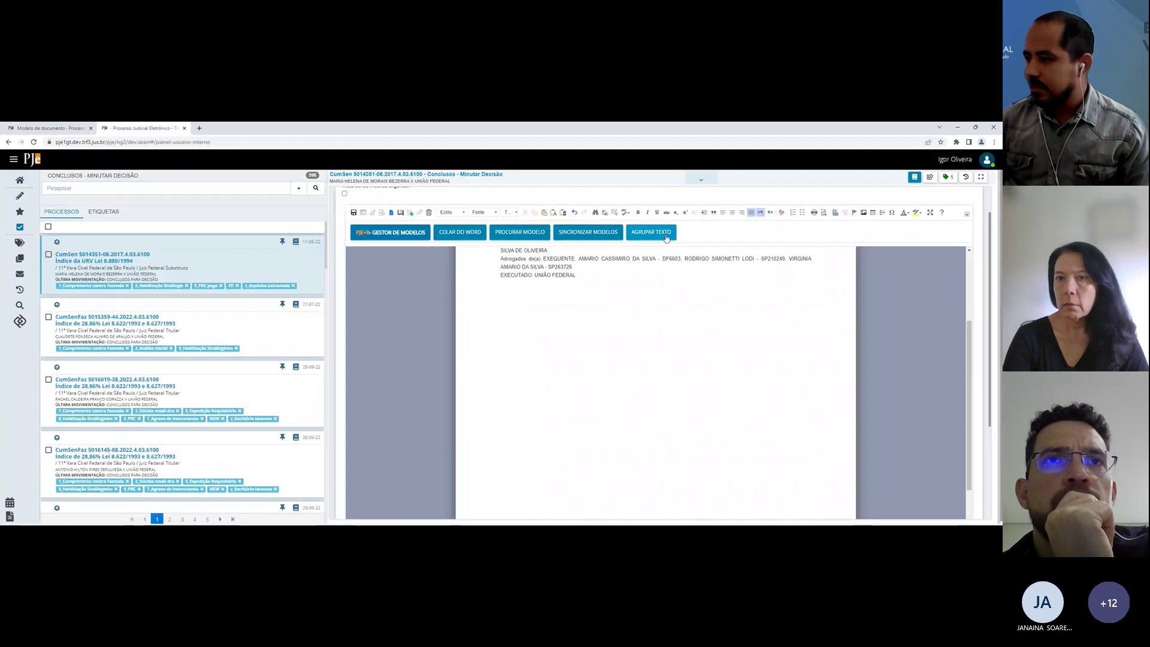
{"action": "left_click", "coordinate": [585, 230]}
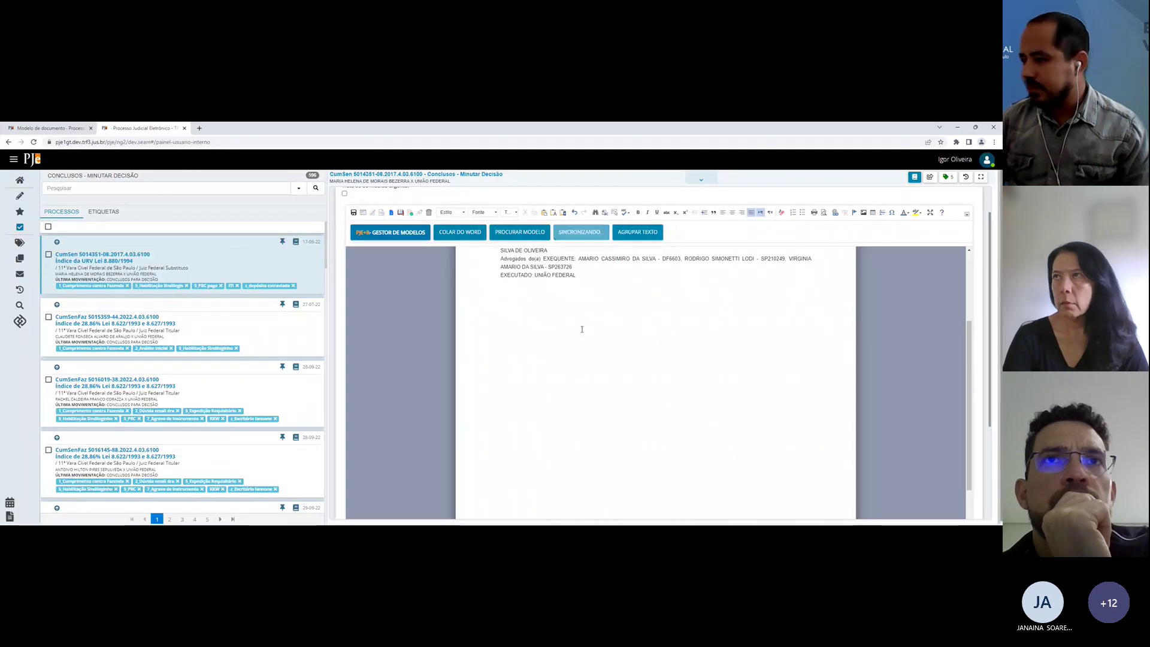
{"action": "type", "text": "bap"}
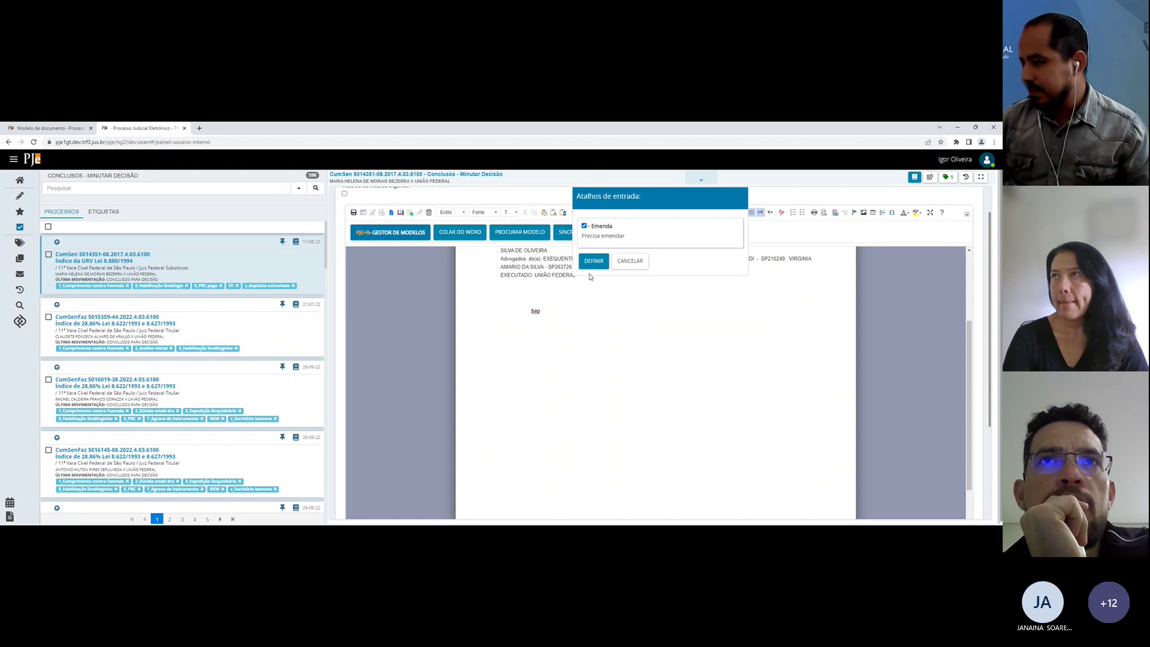
{"action": "left_click", "coordinate": [593, 260]}
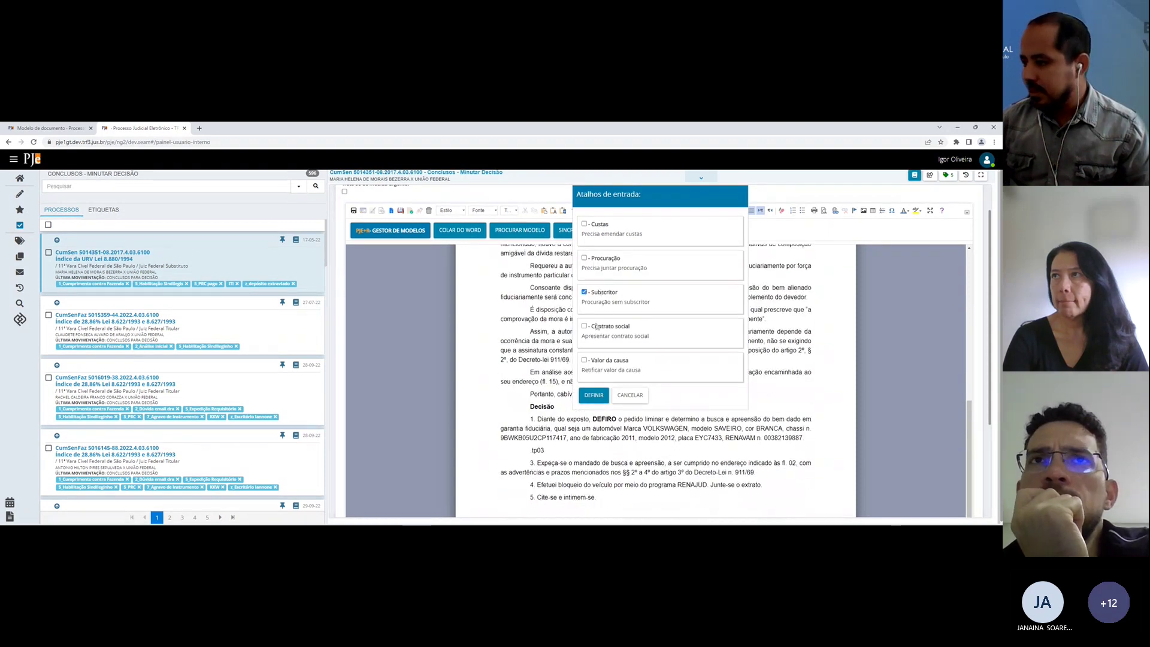
Step: Insert the amendment paragraphs with Contrato social and Procuração, numbering the block as item 2
{"action": "left_click", "coordinate": [596, 326]}
{"action": "left_click", "coordinate": [592, 257]}
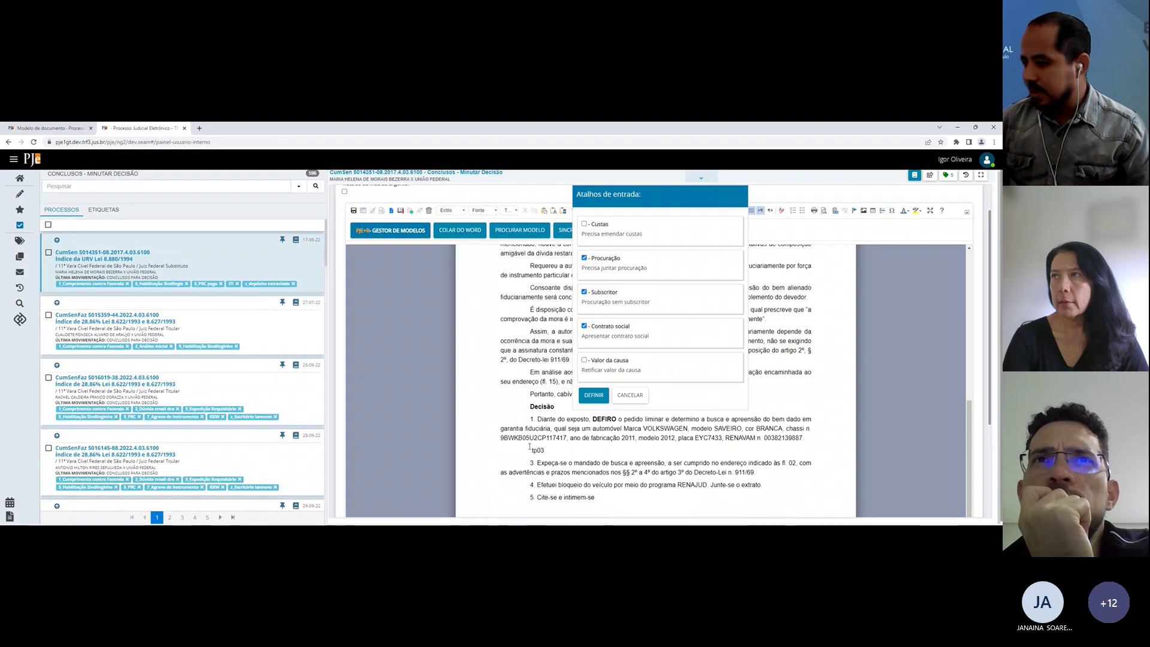
{"action": "left_click", "coordinate": [593, 395]}
{"action": "scroll", "coordinate": [594, 395], "scroll_direction": "down", "scroll_amount": 2}
{"action": "left_click", "coordinate": [517, 381]}
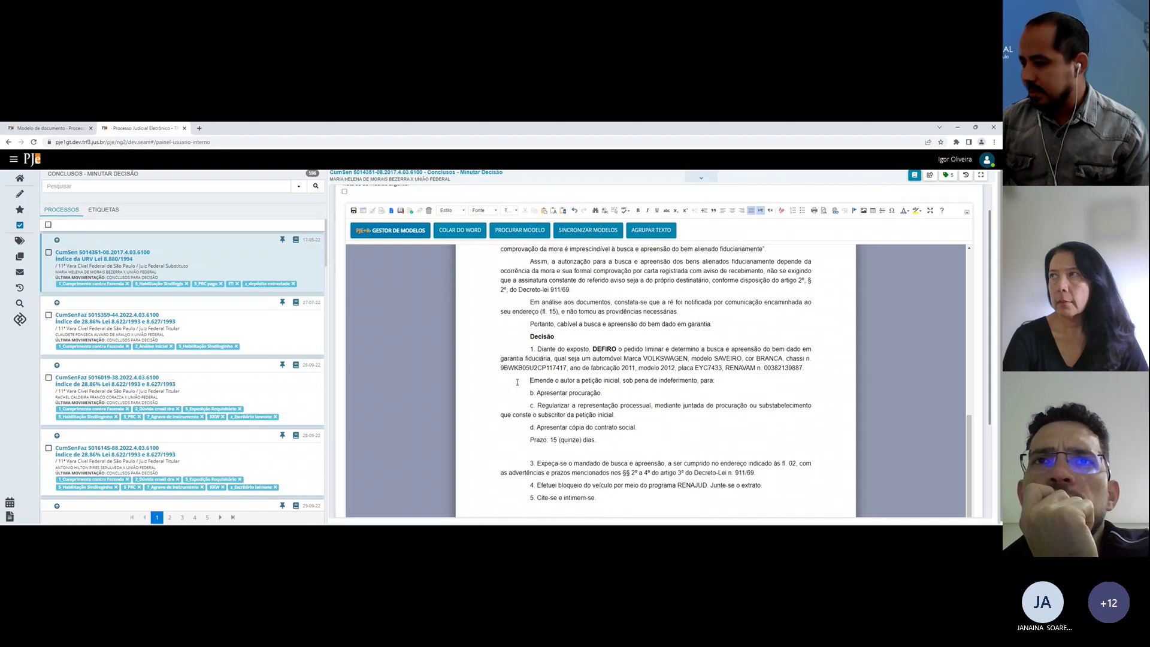
{"action": "type", "text": "2."}
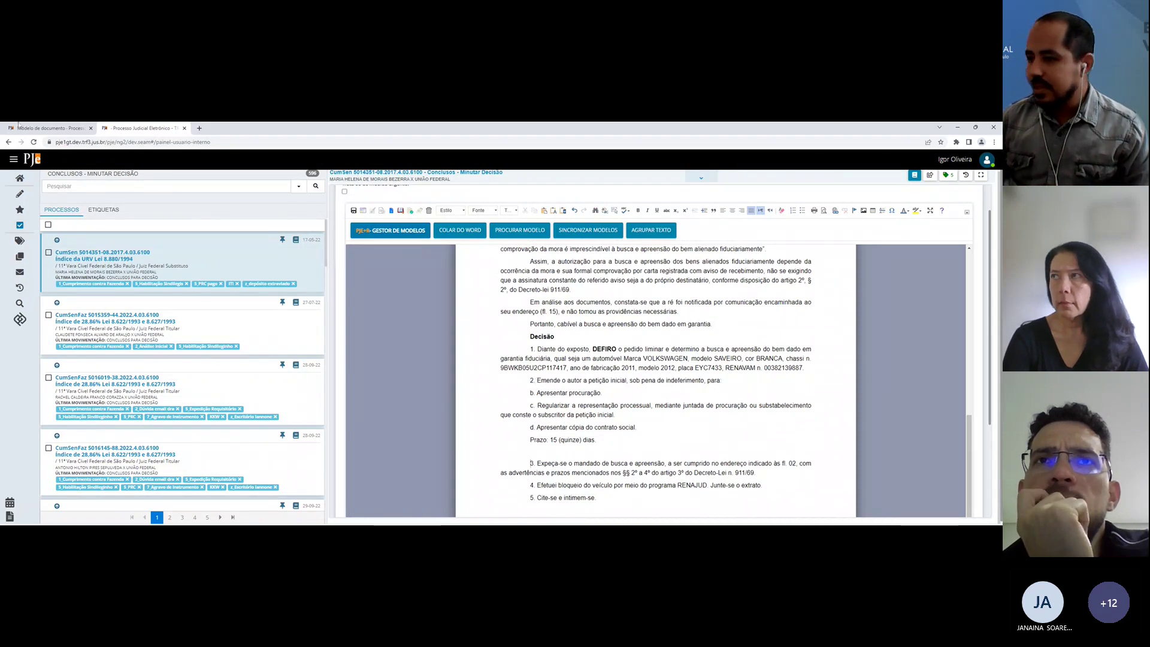
{"action": "key", "text": "ctrl+Tab"}
{"action": "scroll", "coordinate": [330, 464], "scroll_direction": "down", "scroll_amount": 4}
Step: Preview the Emenda model, open it for editing and save it again
{"action": "scroll", "coordinate": [329, 464], "scroll_direction": "up", "scroll_amount": 3}
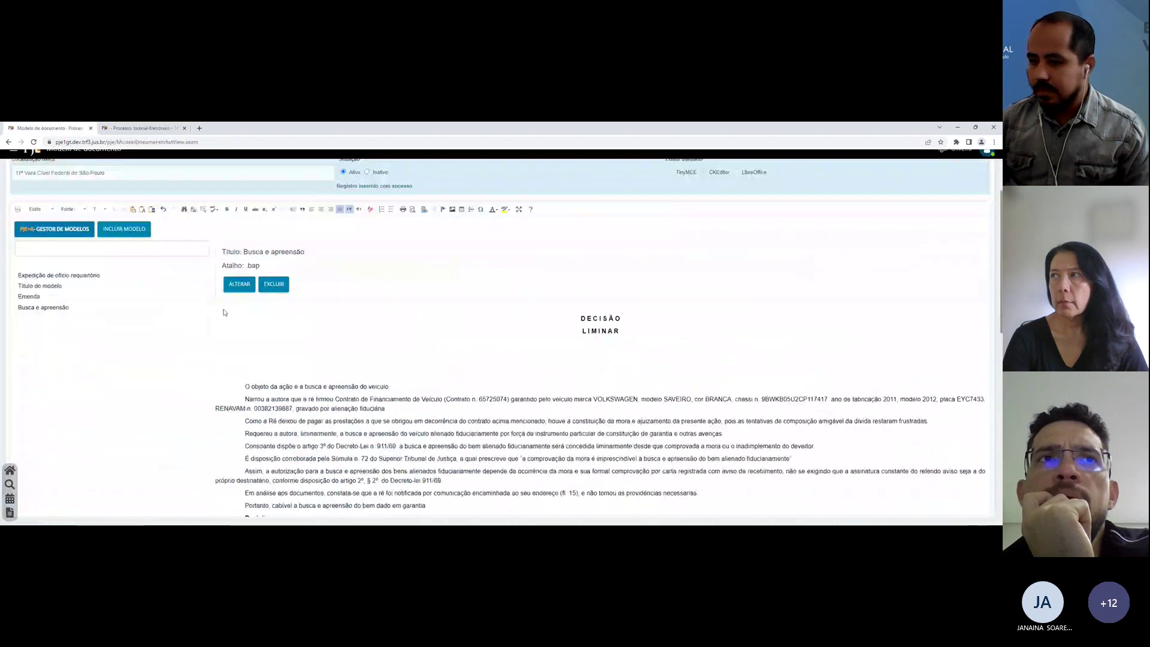
{"action": "left_click", "coordinate": [27, 297]}
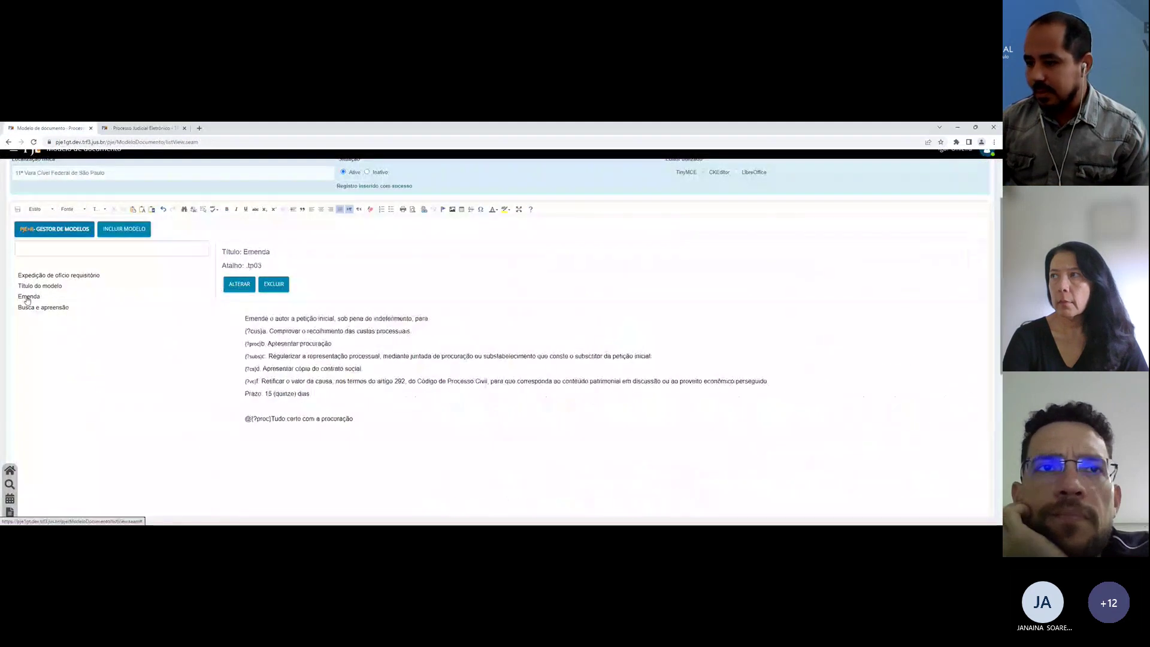
{"action": "left_click", "coordinate": [239, 284]}
{"action": "scroll", "coordinate": [76, 387], "scroll_direction": "down", "scroll_amount": 3}
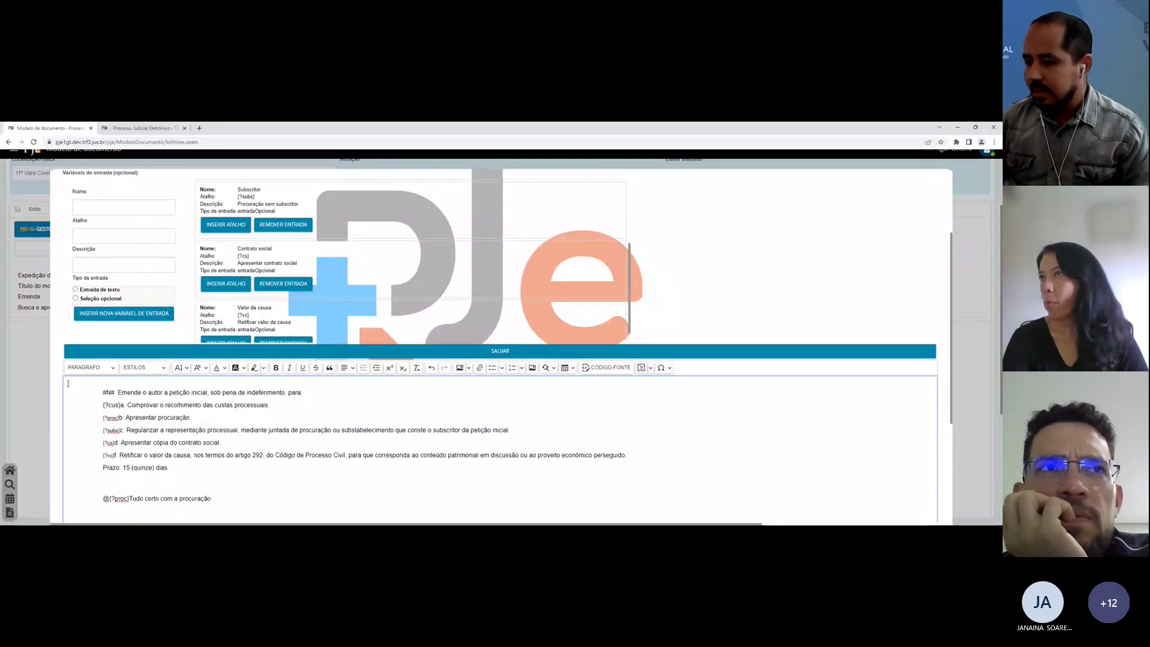
{"action": "left_click", "coordinate": [201, 352]}
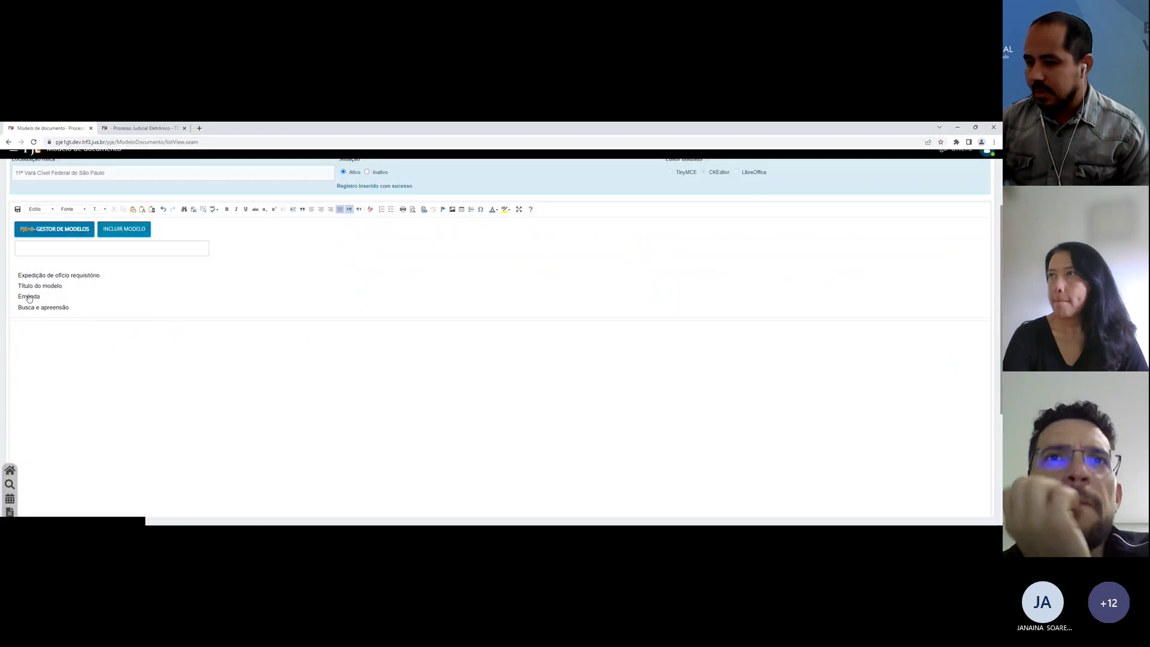
Step: In the Busca e apreensão model's Decisão section, replace item numbers 1, 3, 4 and 5 with #N#
{"action": "left_click", "coordinate": [27, 307]}
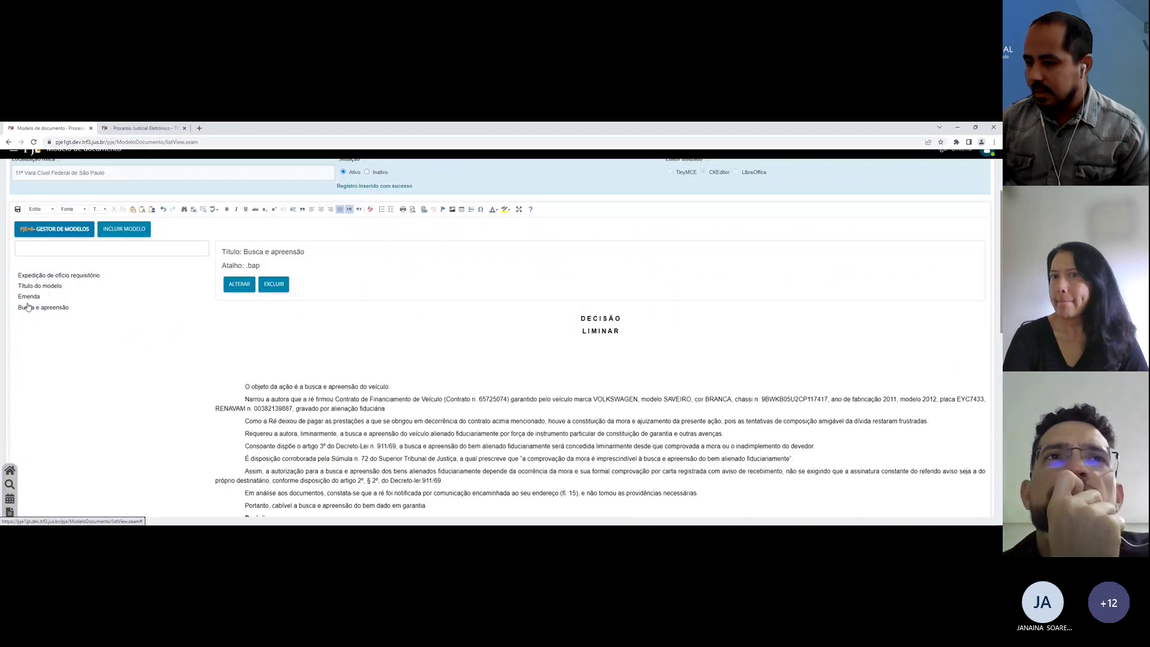
{"action": "left_click", "coordinate": [238, 283]}
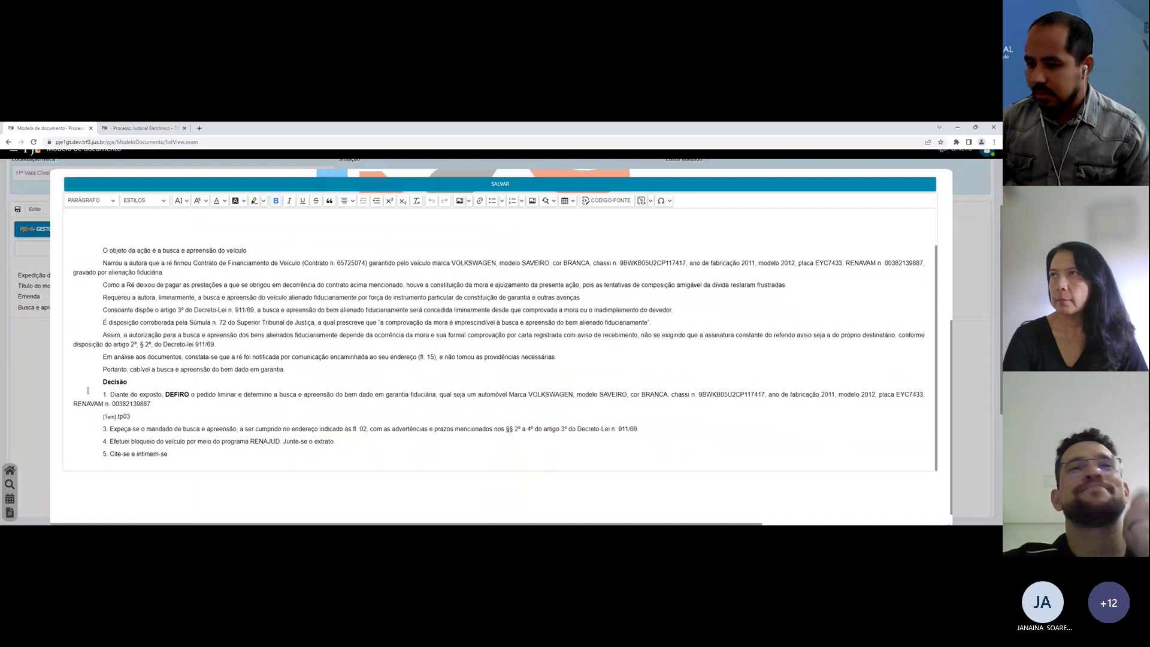
{"action": "double_click", "coordinate": [88, 393]}
{"action": "type", "text": "#N#"}
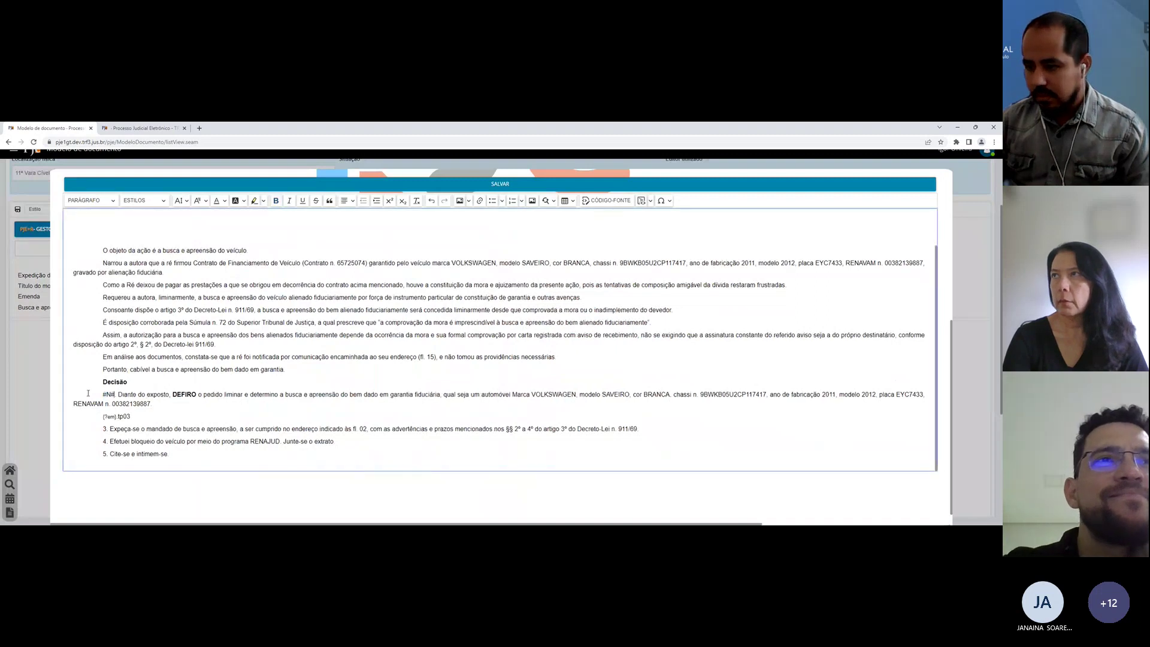
{"action": "key", "text": "Down"}
{"action": "key", "text": "Down"}
{"action": "key", "text": "Down"}
{"action": "key", "text": "Left"}
{"action": "key", "text": "Left"}
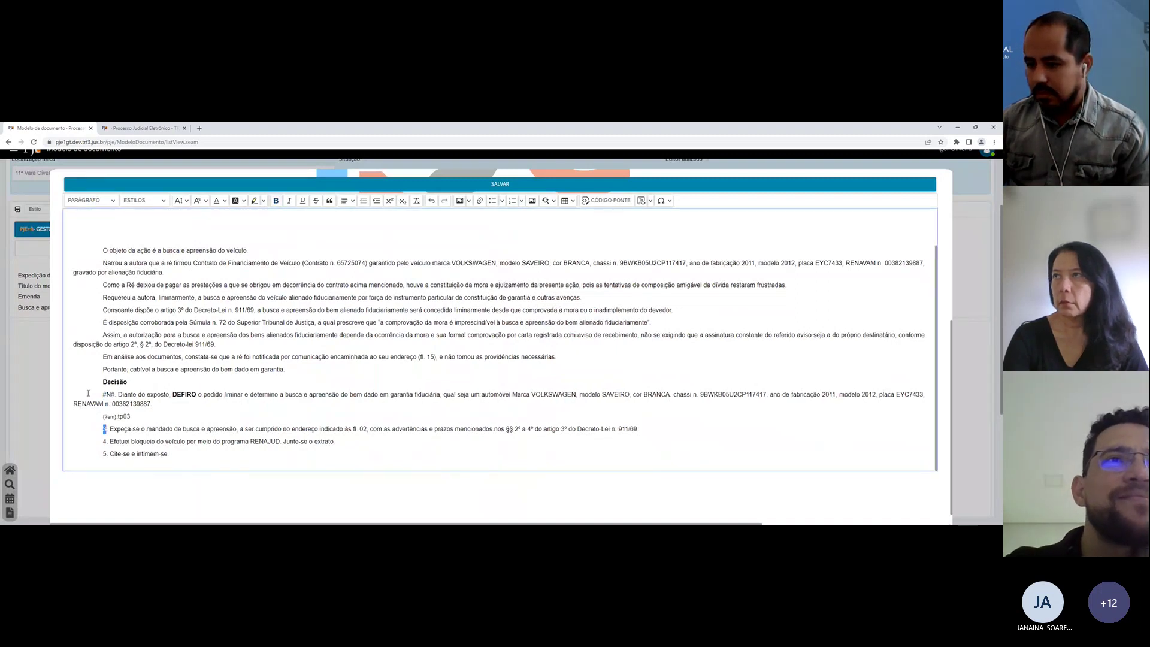
{"action": "type", "text": "#N#"}
{"action": "key", "text": "shift+Left"}
{"action": "key", "text": "shift+Left"}
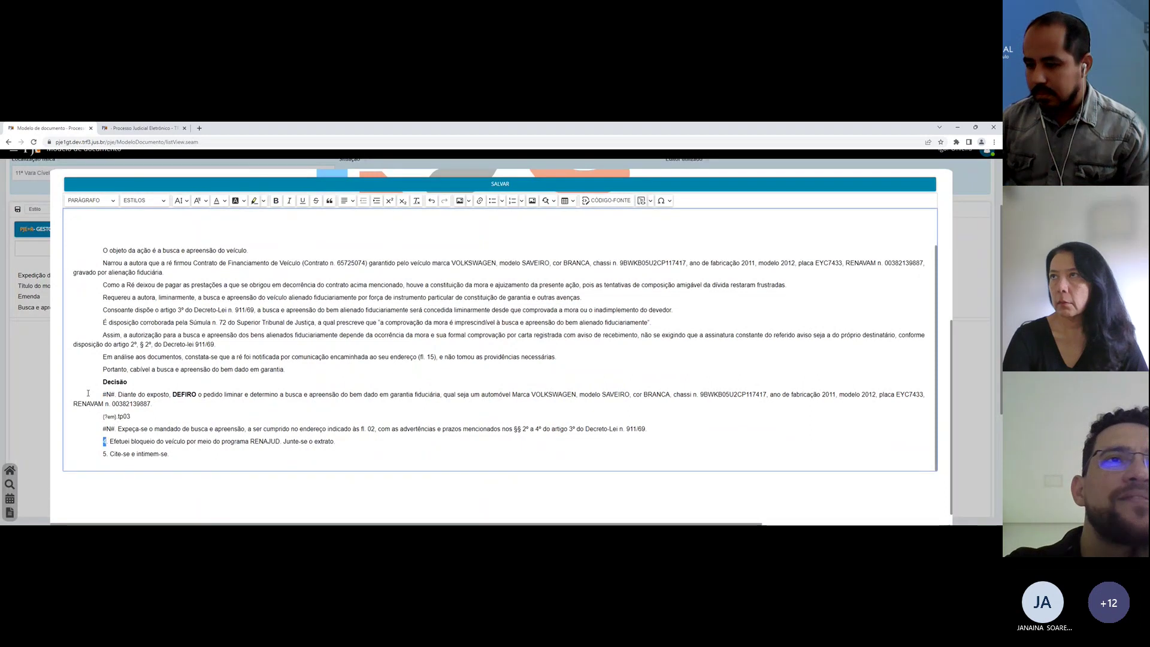
{"action": "type", "text": "#N#"}
{"action": "key", "text": "Down"}
{"action": "key", "text": "shift+Left"}
{"action": "key", "text": "shift+Left"}
{"action": "type", "text": "#N#"}
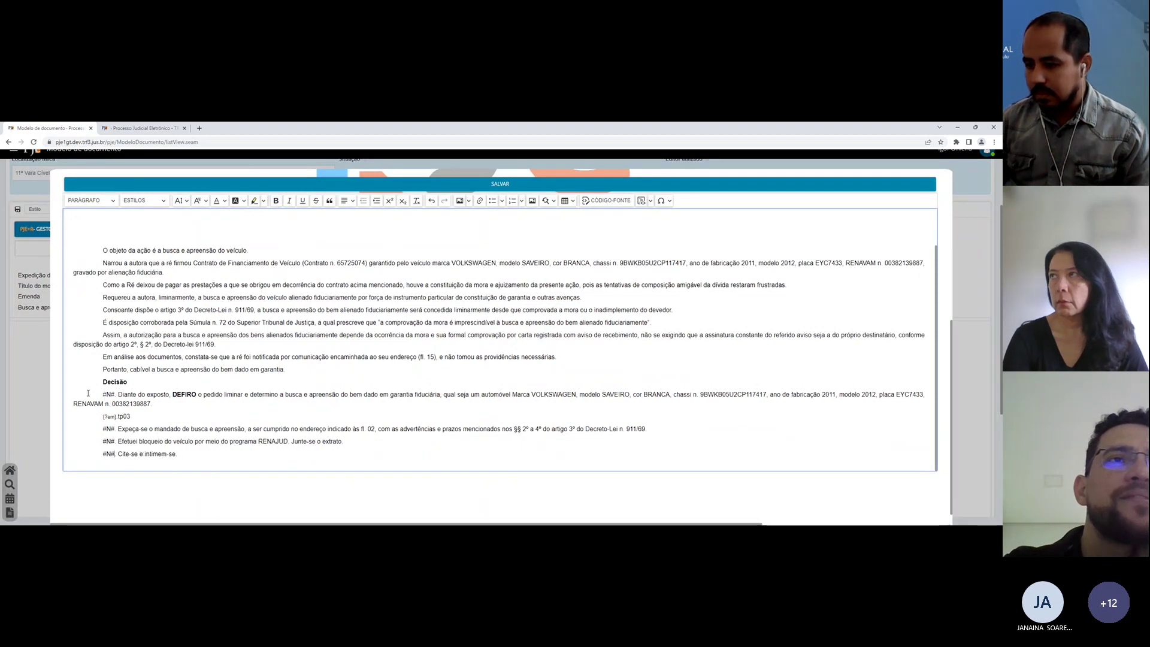
Step: Save the edited Busca e apreensão model text and its document model record
{"action": "left_click", "coordinate": [127, 426]}
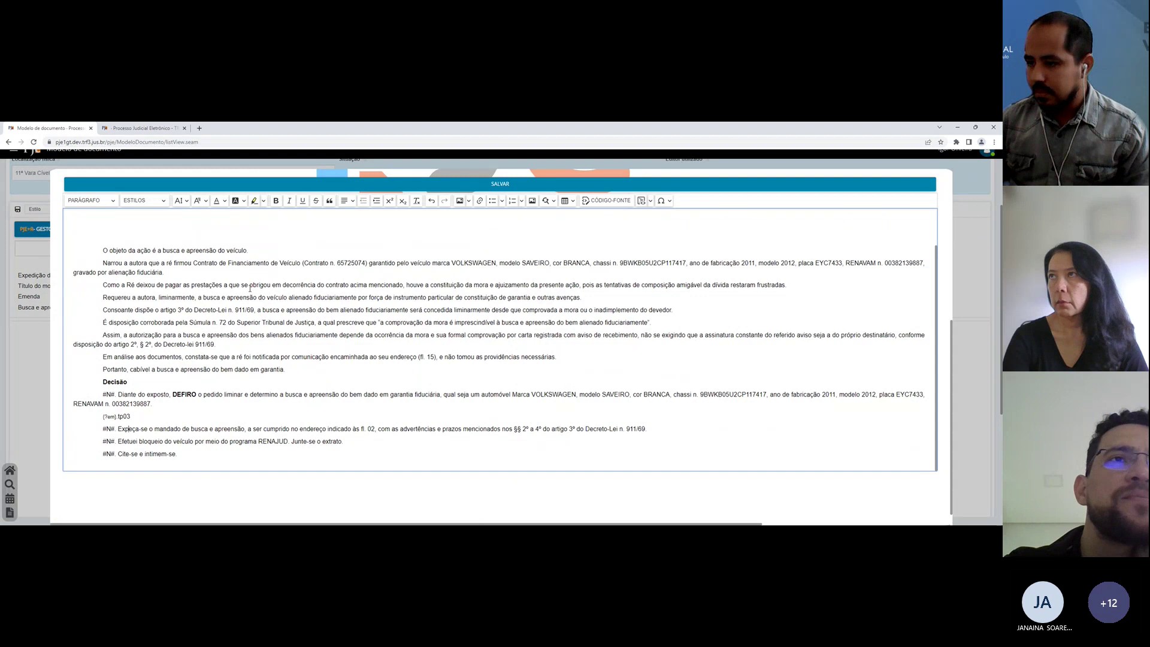
{"action": "left_click", "coordinate": [288, 189]}
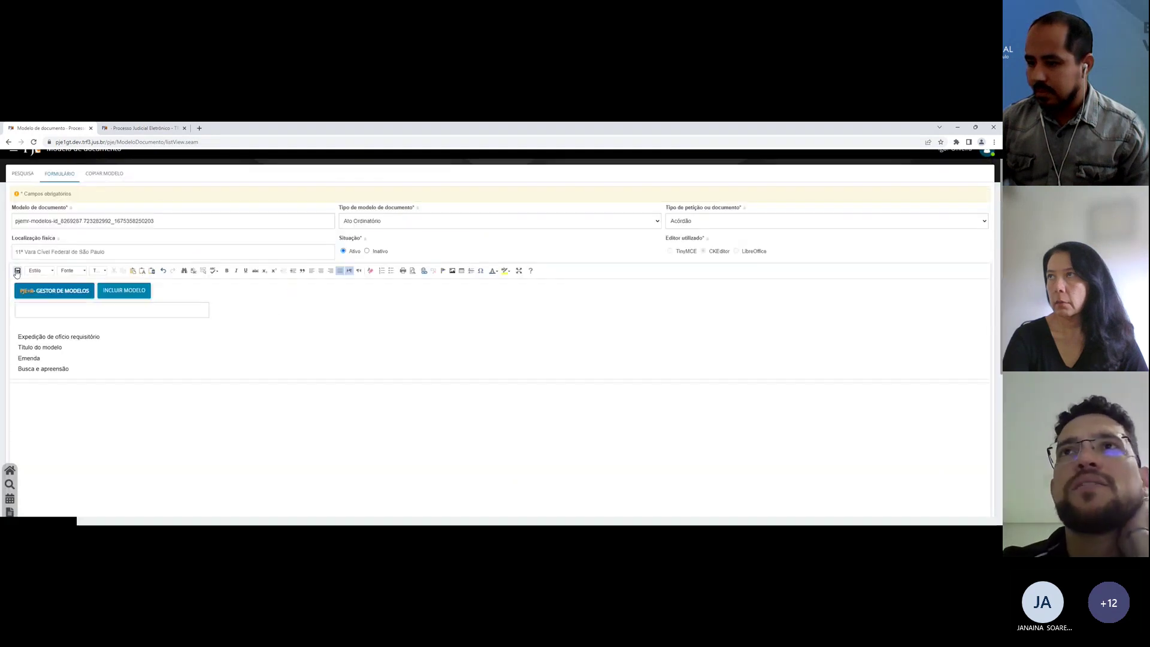
{"action": "left_click", "coordinate": [18, 271]}
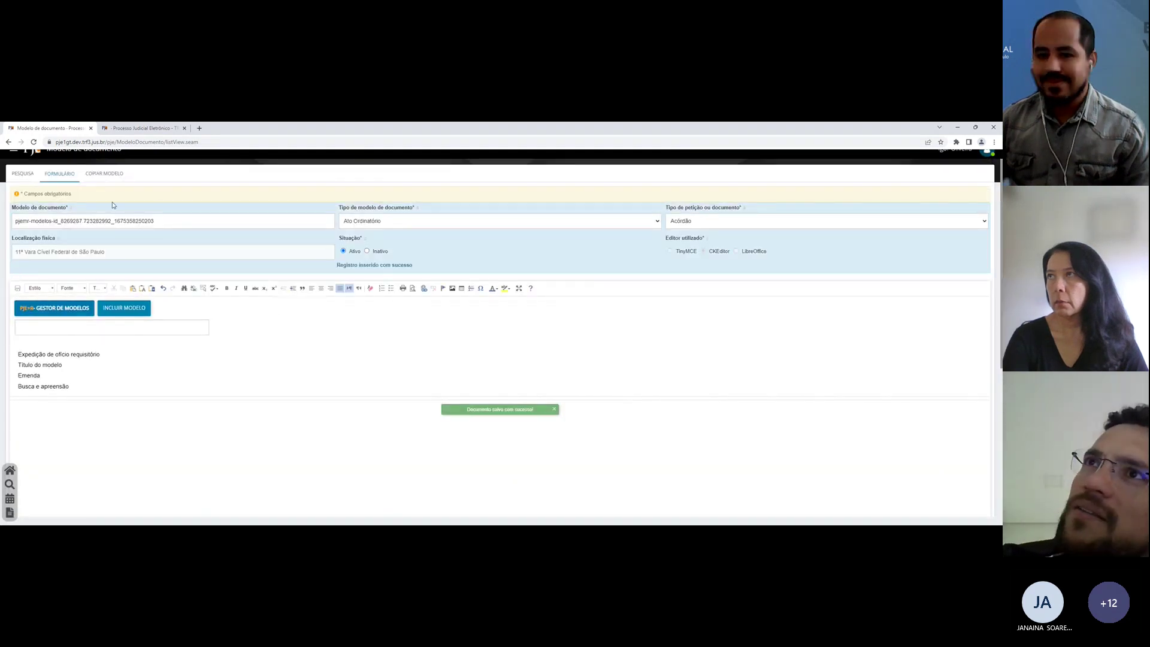
{"action": "left_click", "coordinate": [141, 128]}
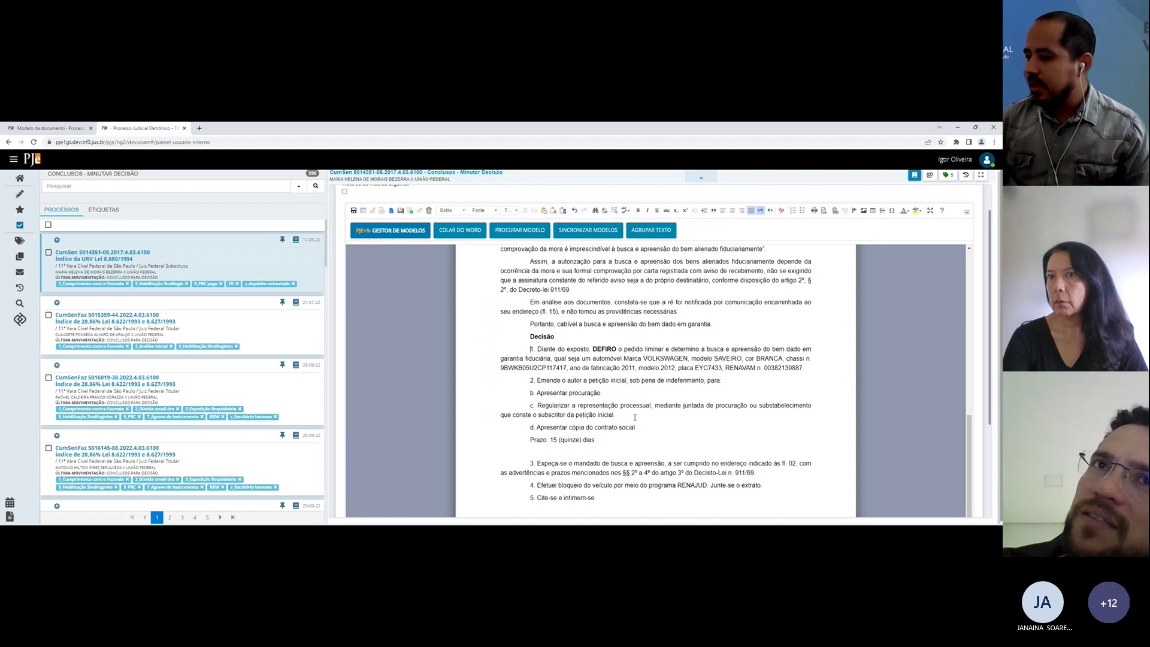
Step: Sync the models and expand the bap shortcut with Subscritor and Contrato social ticked
{"action": "scroll", "coordinate": [635, 424], "scroll_direction": "down", "scroll_amount": 2}
{"action": "scroll", "coordinate": [635, 424], "scroll_direction": "up", "scroll_amount": 10}
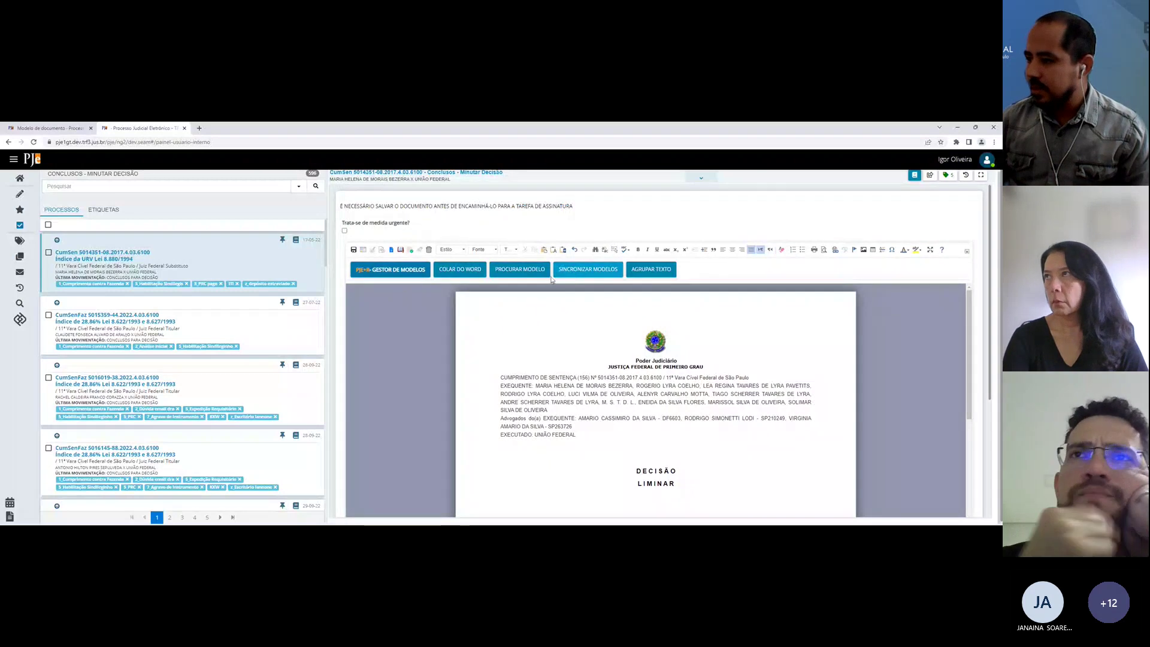
{"action": "left_click", "coordinate": [572, 270]}
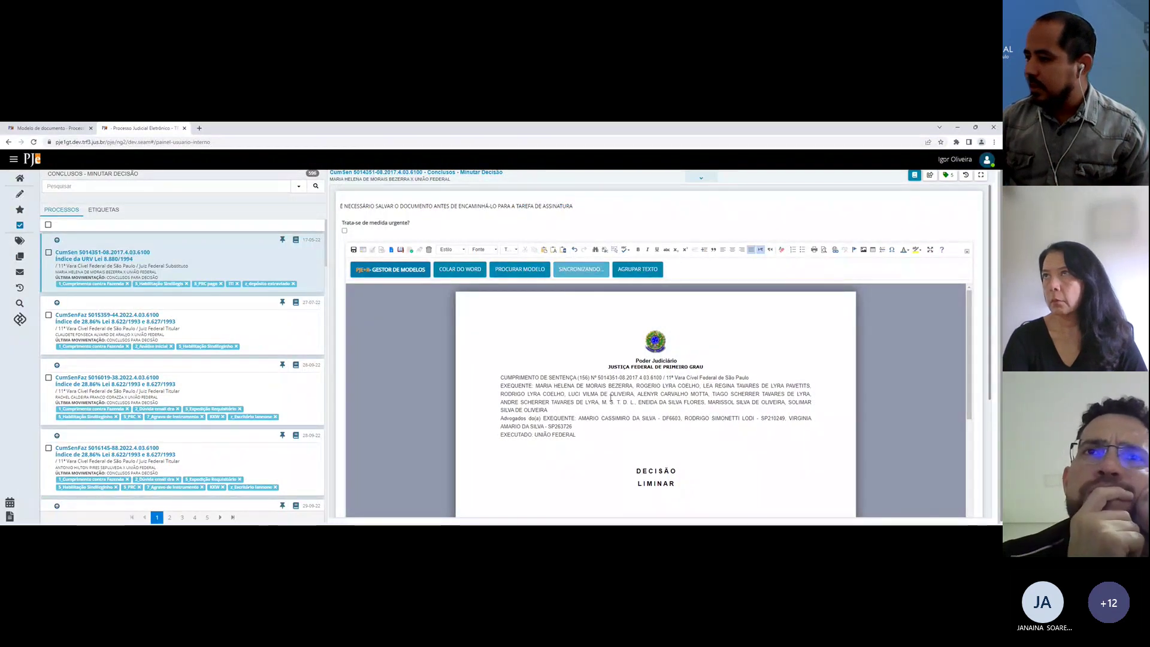
{"action": "scroll", "coordinate": [595, 456], "scroll_direction": "down", "scroll_amount": 3}
{"action": "scroll", "coordinate": [595, 456], "scroll_direction": "down", "scroll_amount": 3}
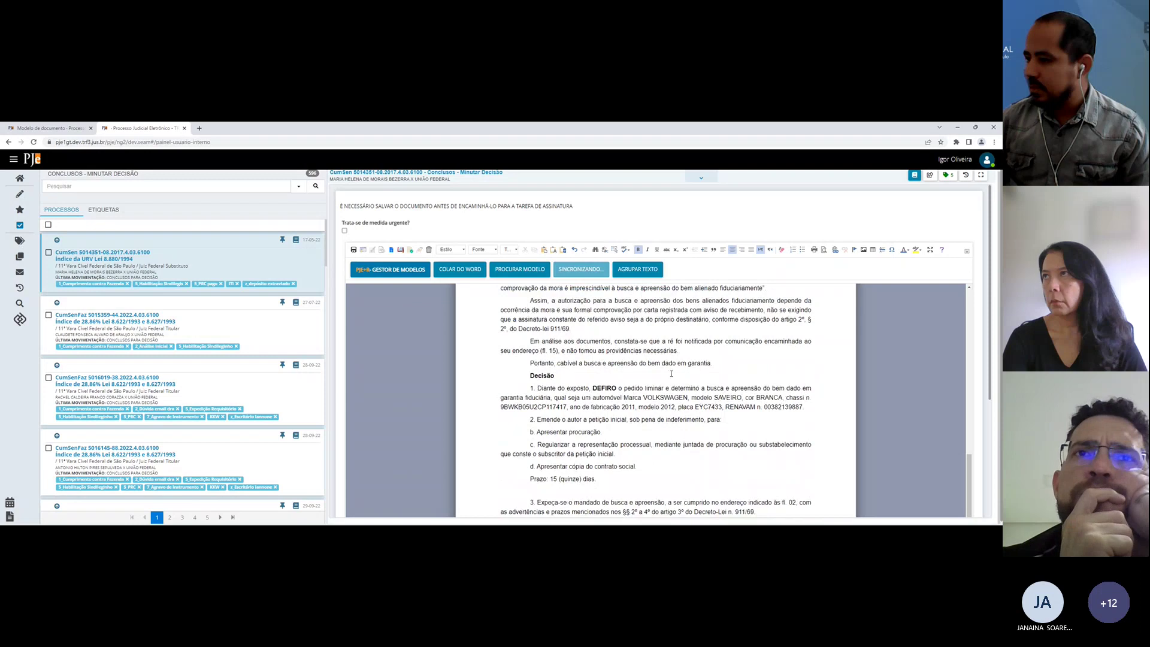
{"action": "scroll", "coordinate": [671, 373], "scroll_direction": "down", "scroll_amount": 2}
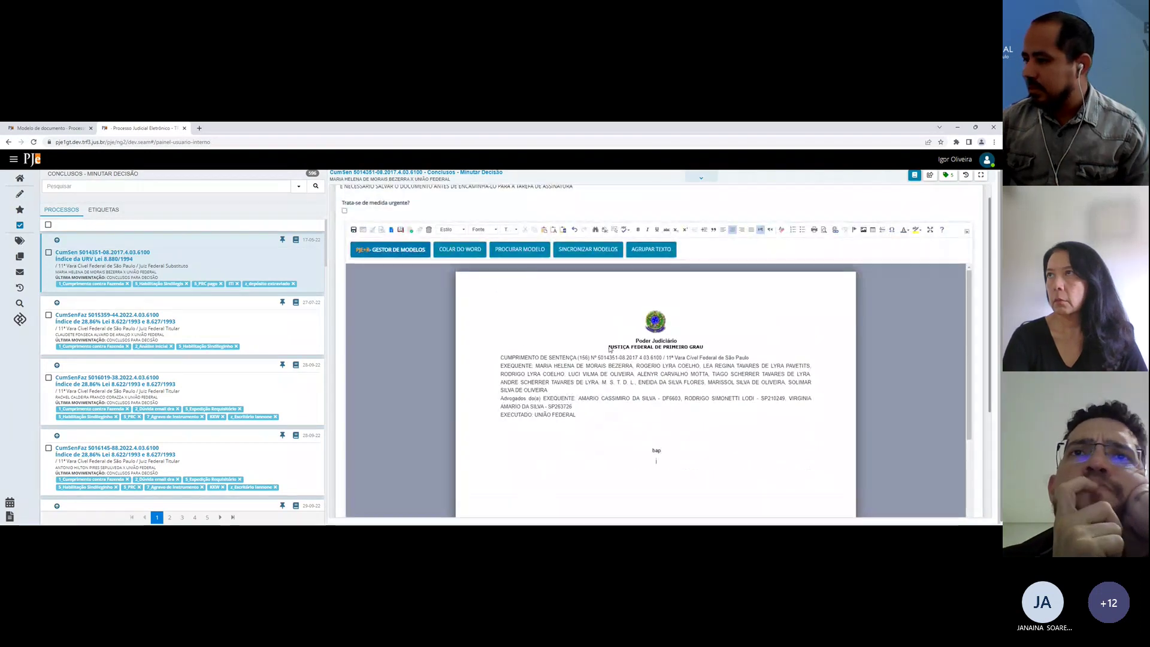
{"action": "left_click", "coordinate": [592, 261]}
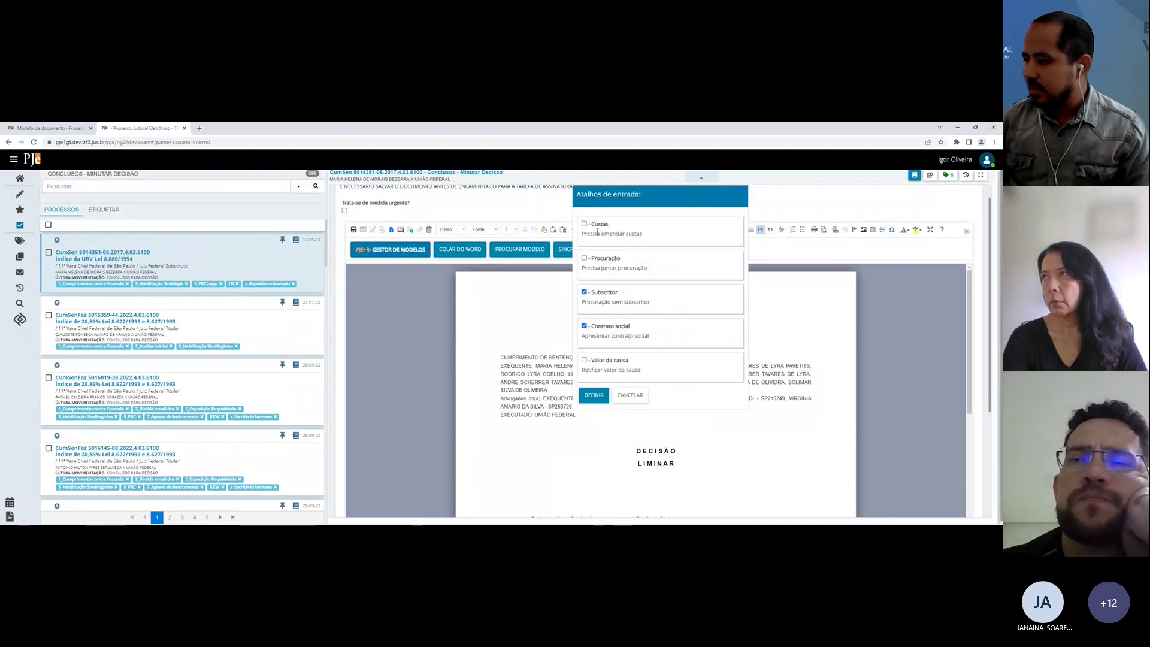
{"action": "left_click", "coordinate": [593, 397]}
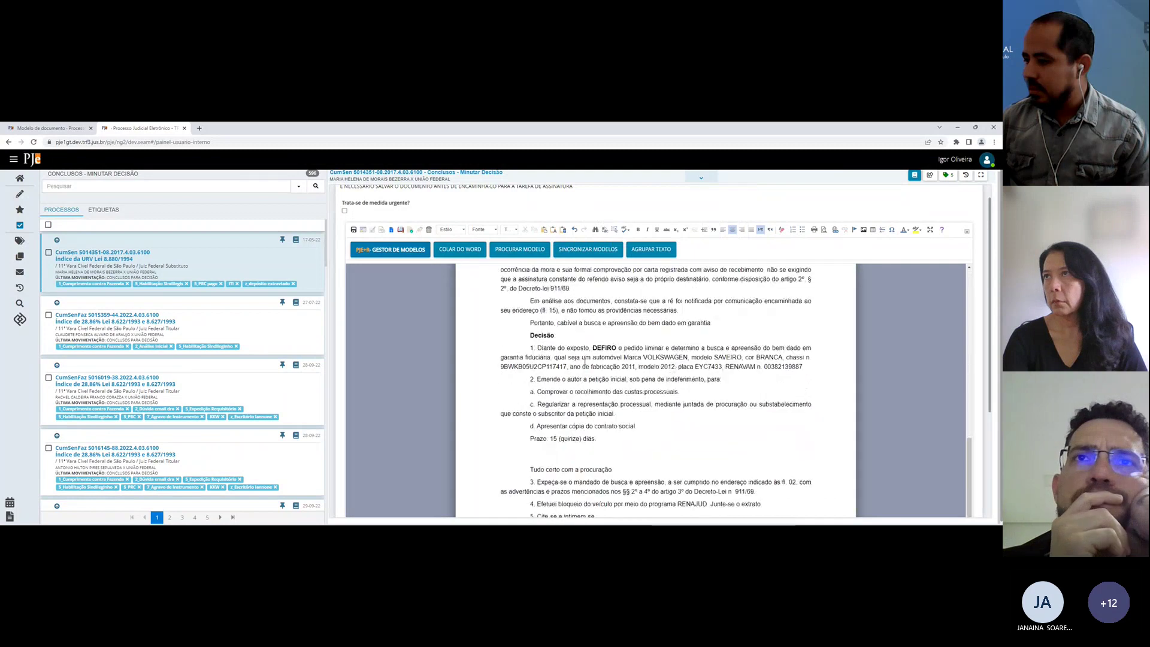
Step: Delete the blank line and the 'Tudo certo com a procuração' line from the draft
{"action": "left_click", "coordinate": [518, 376]}
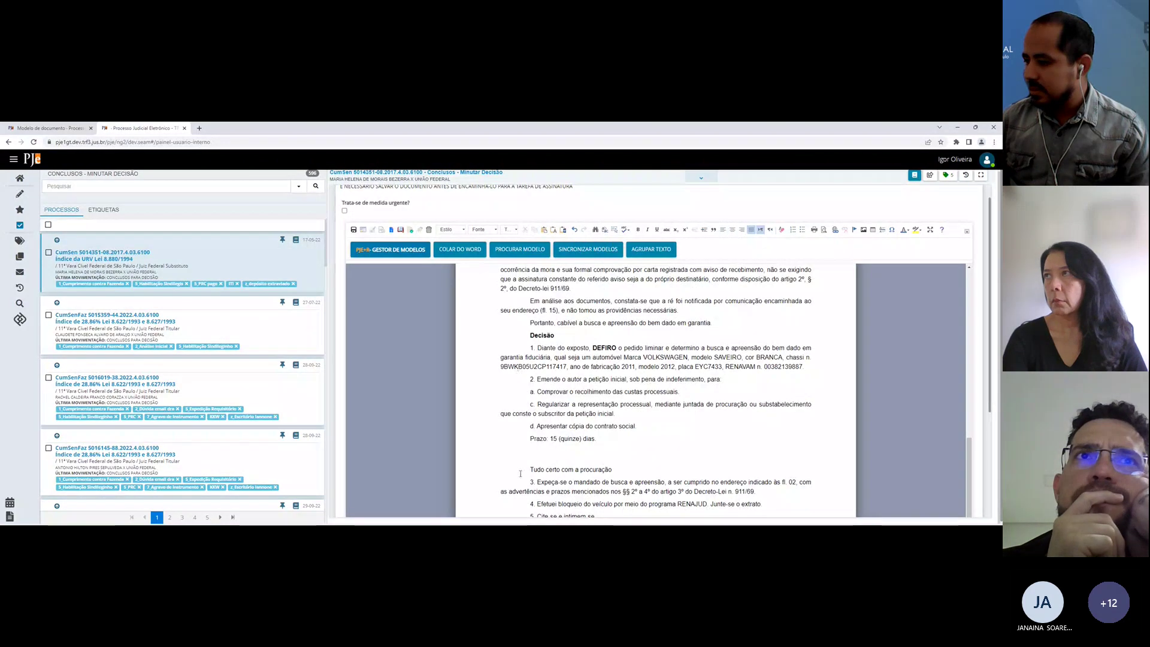
{"action": "scroll", "coordinate": [520, 473], "scroll_direction": "down", "scroll_amount": 2}
{"action": "left_click", "coordinate": [522, 379]}
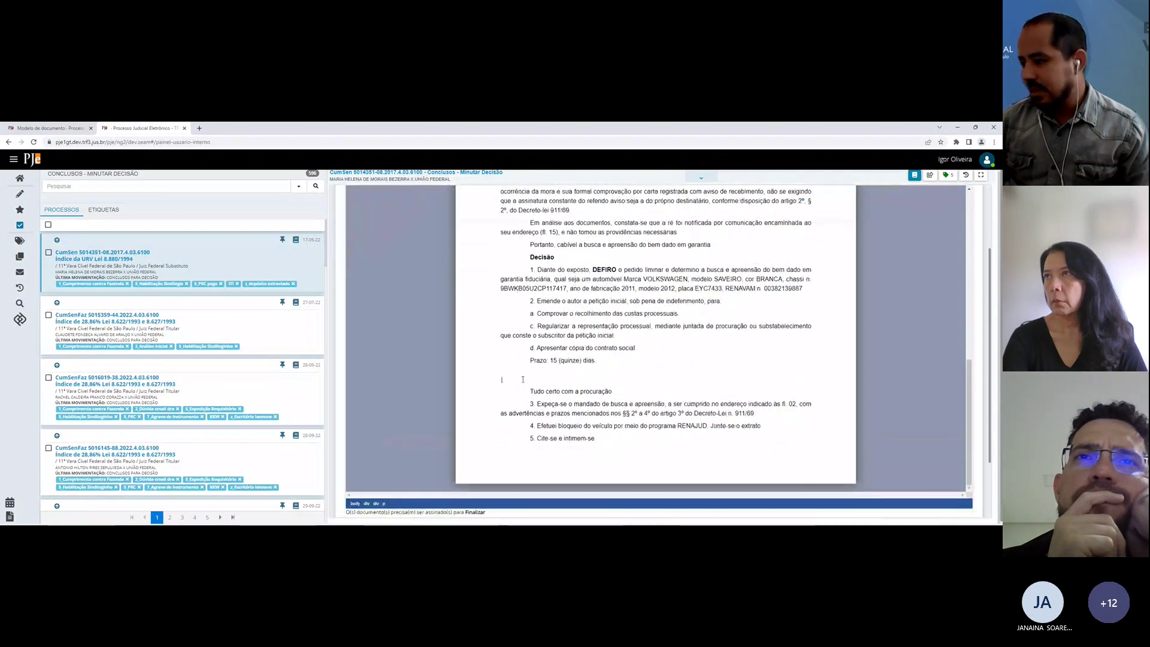
{"action": "key", "text": "BackSpace"}
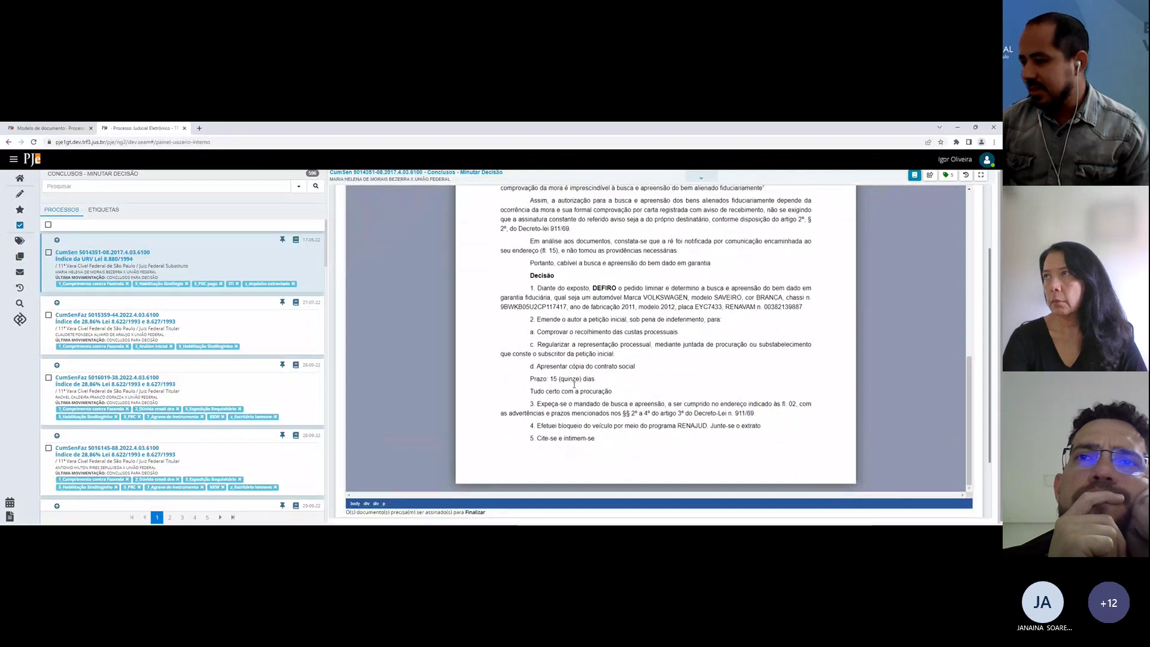
{"action": "triple_click", "coordinate": [609, 389]}
{"action": "key", "text": "BackSpace"}
{"action": "left_click", "coordinate": [644, 446]}
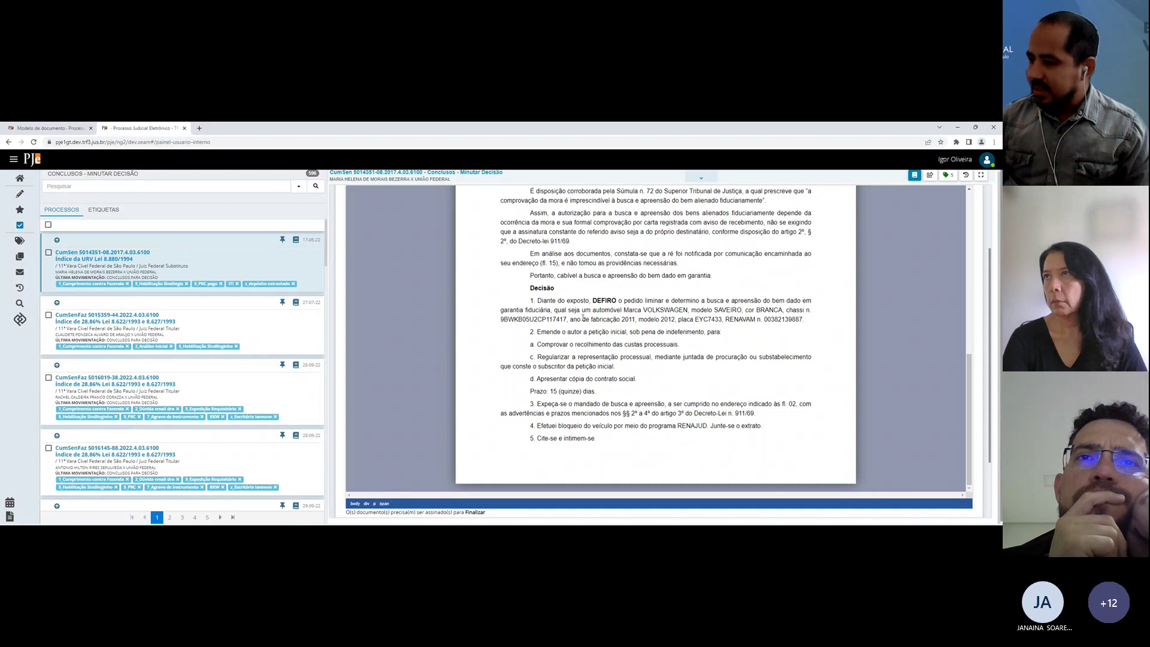
Step: Select the words VOLKSWAGEN, SAVEIRO and RENAVAM in the inserted decision text
{"action": "scroll", "coordinate": [488, 331], "scroll_direction": "up", "scroll_amount": 8}
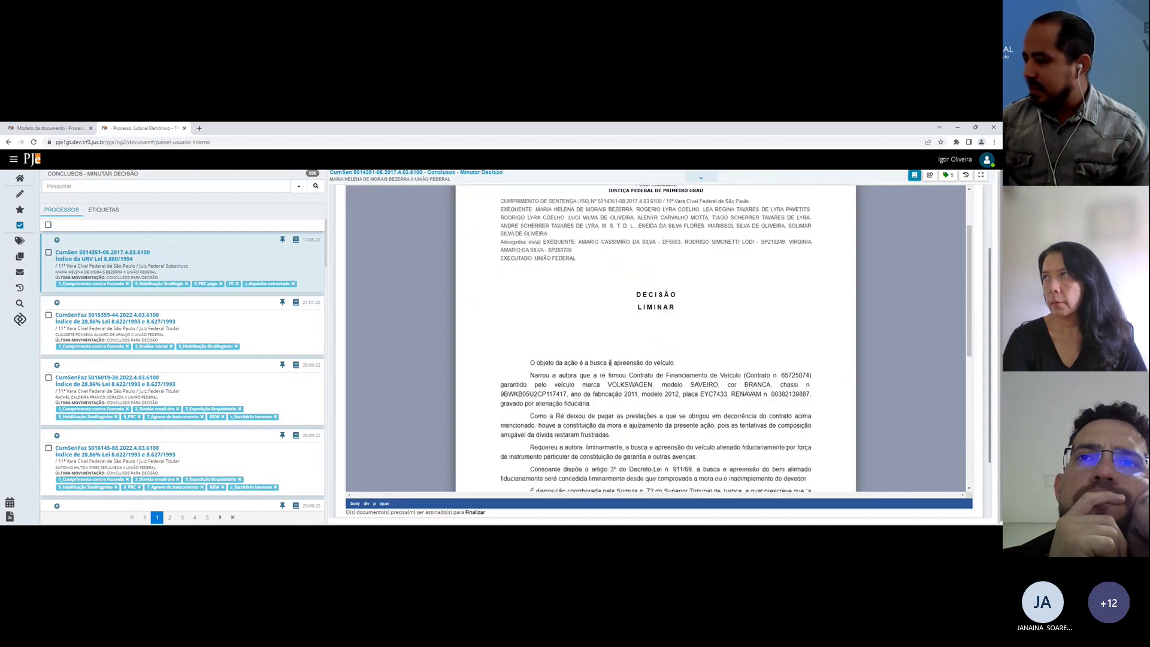
{"action": "double_click", "coordinate": [613, 384]}
{"action": "double_click", "coordinate": [699, 385]}
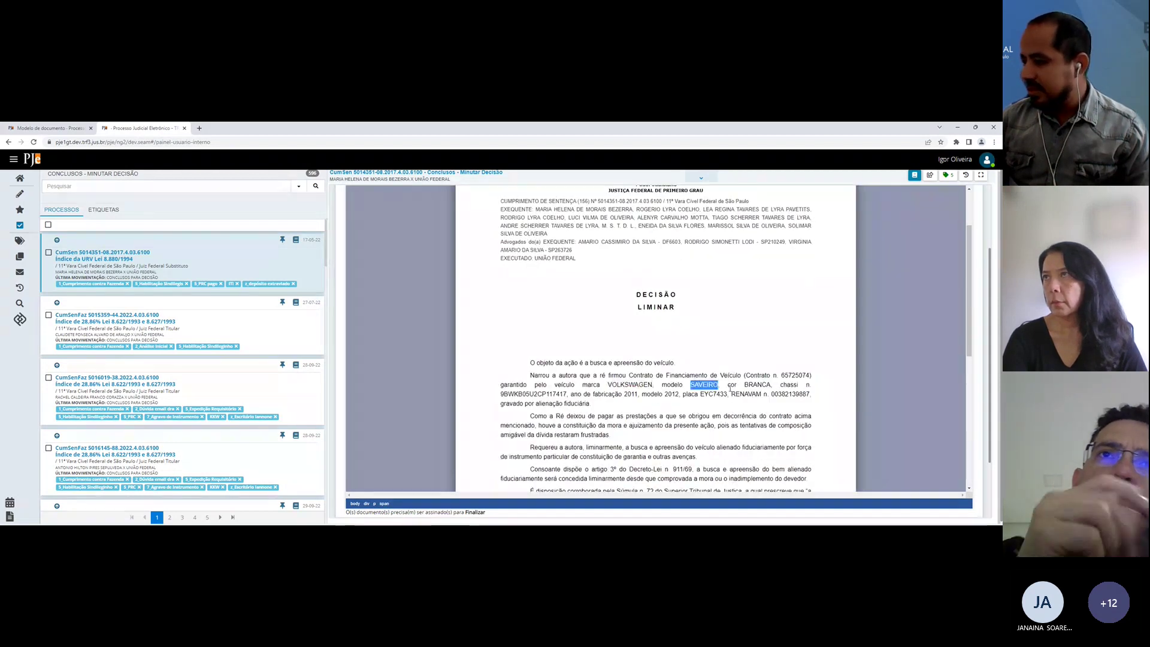
{"action": "double_click", "coordinate": [755, 394]}
{"action": "left_click", "coordinate": [760, 394]}
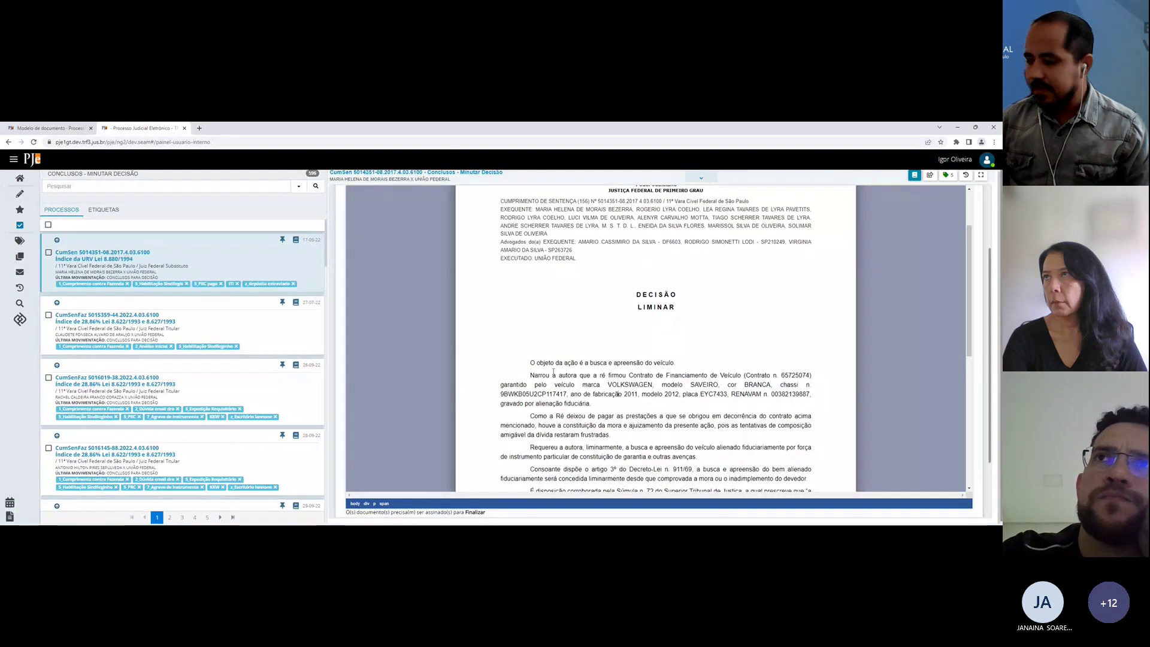
{"action": "left_click", "coordinate": [51, 128]}
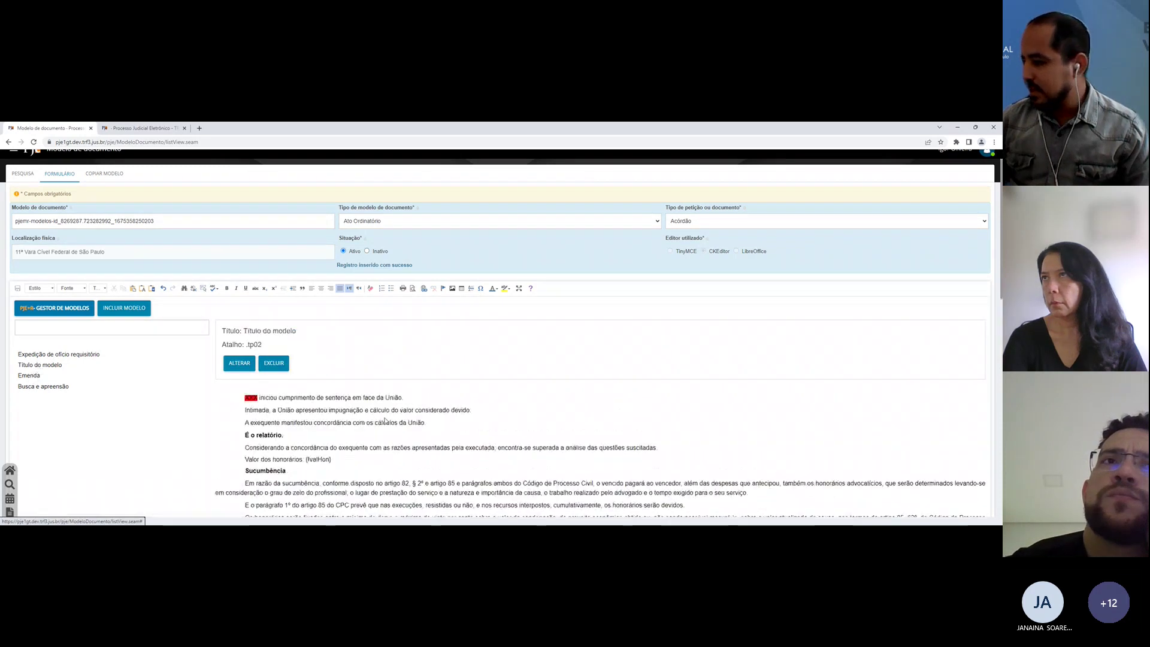
{"action": "scroll", "coordinate": [422, 414], "scroll_direction": "down", "scroll_amount": 1}
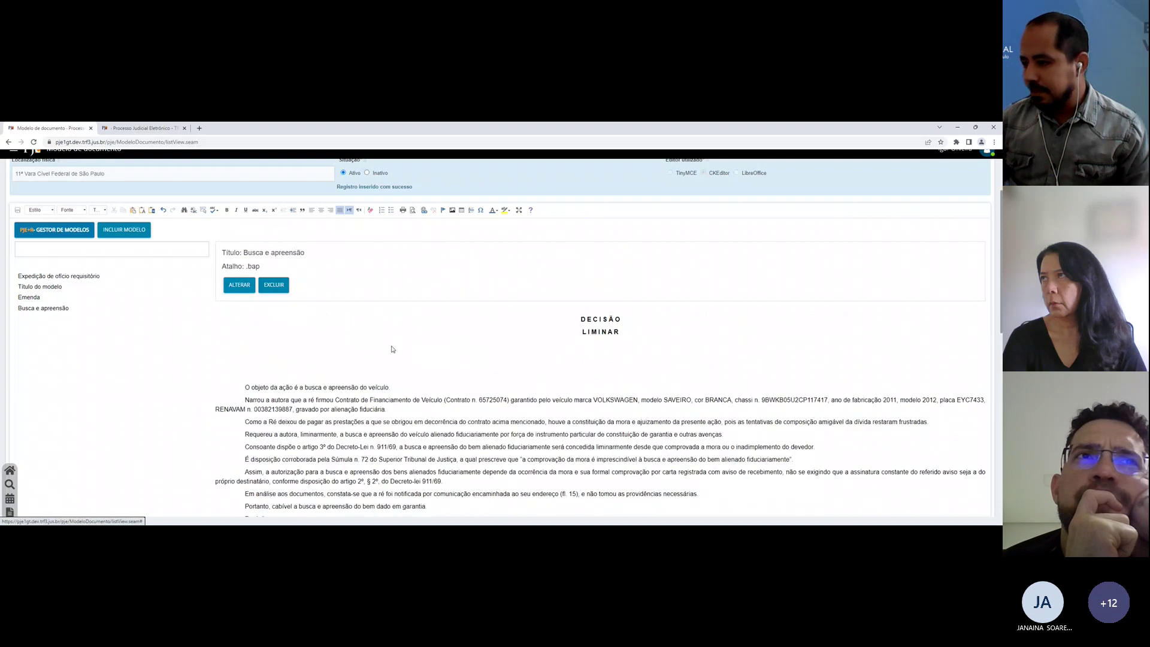
Step: Save the [LIMINAR] Busca e apreensão model and filter the model list by the LIMINAR tag
{"action": "left_click", "coordinate": [239, 284]}
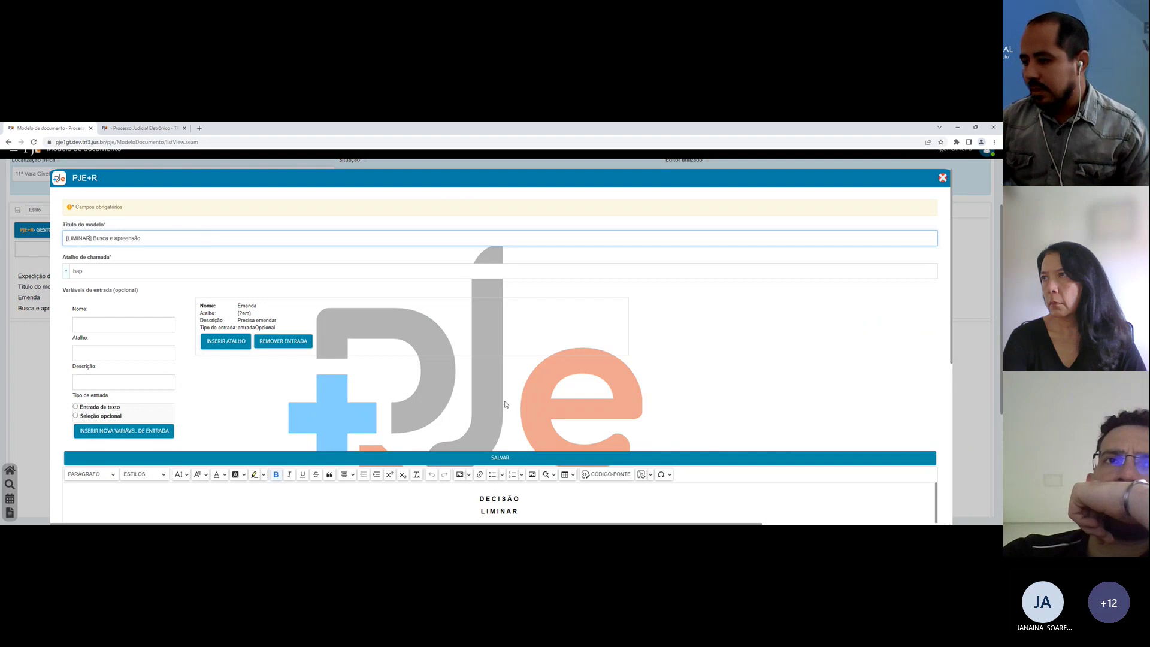
{"action": "left_click", "coordinate": [543, 458]}
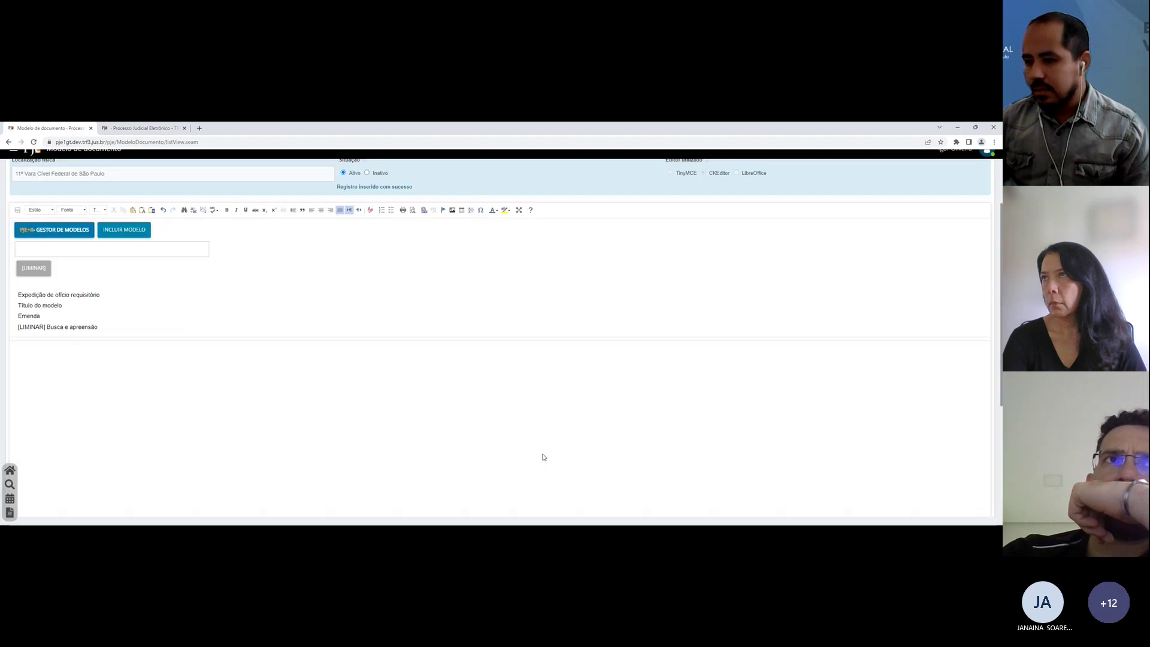
{"action": "left_click", "coordinate": [46, 273]}
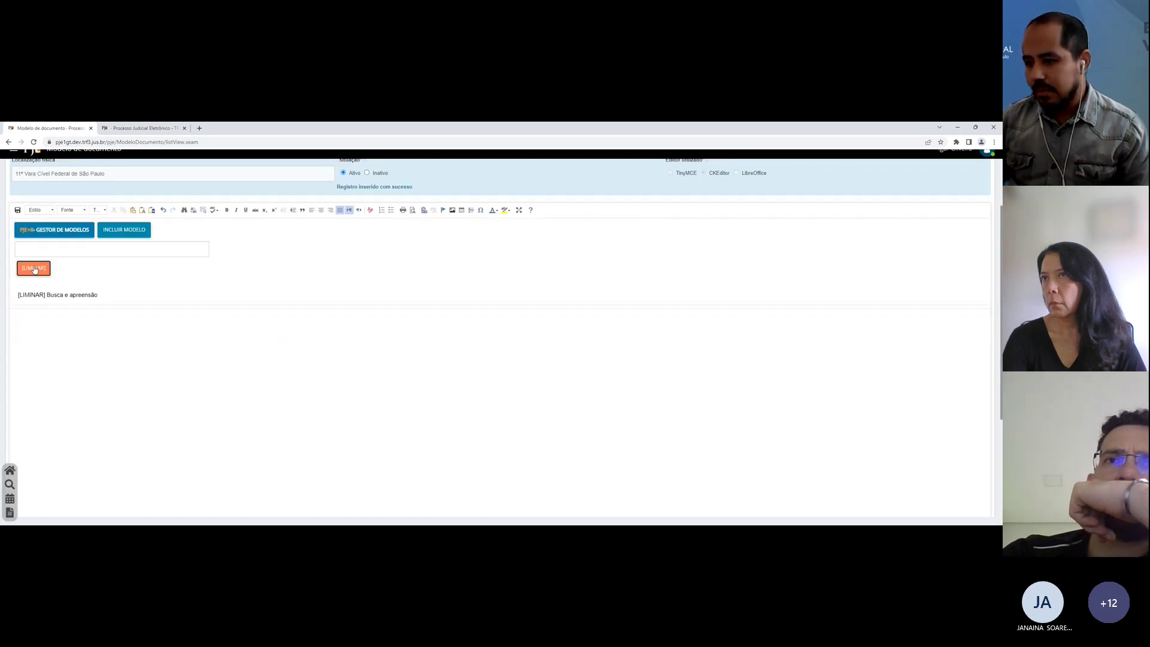
Step: Toggle the LIMINAR tag filter off and on, leaving the list narrowed to LIMINAR models
{"action": "left_click", "coordinate": [34, 269]}
{"action": "left_click", "coordinate": [34, 269]}
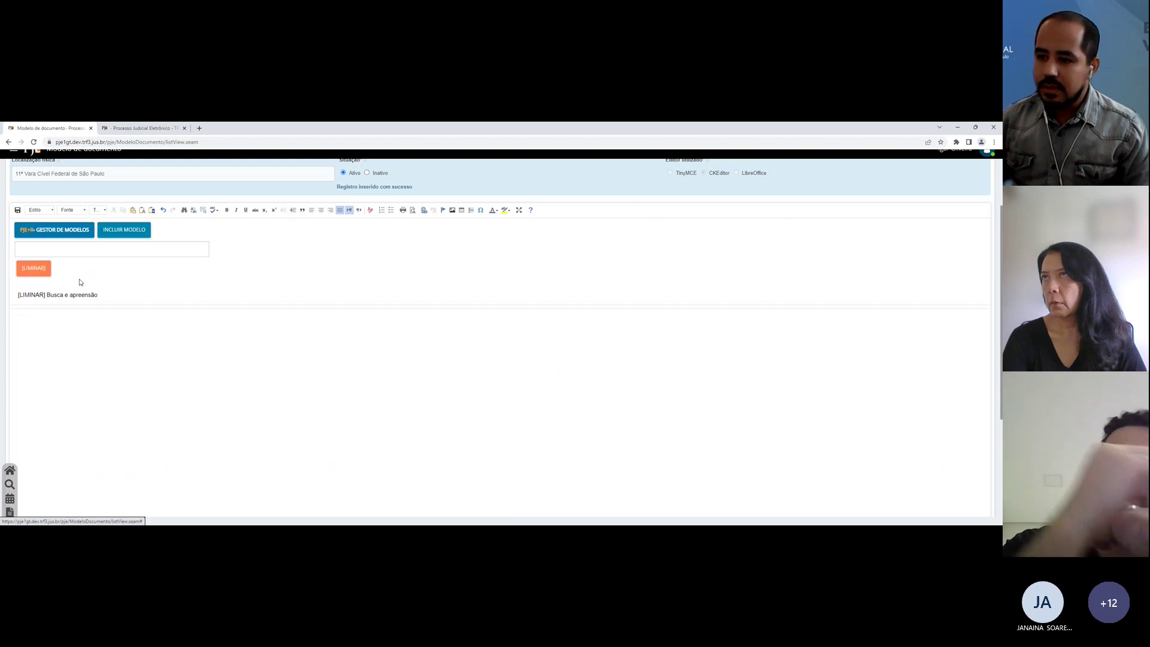
{"action": "left_click", "coordinate": [34, 269]}
{"action": "left_click", "coordinate": [34, 268]}
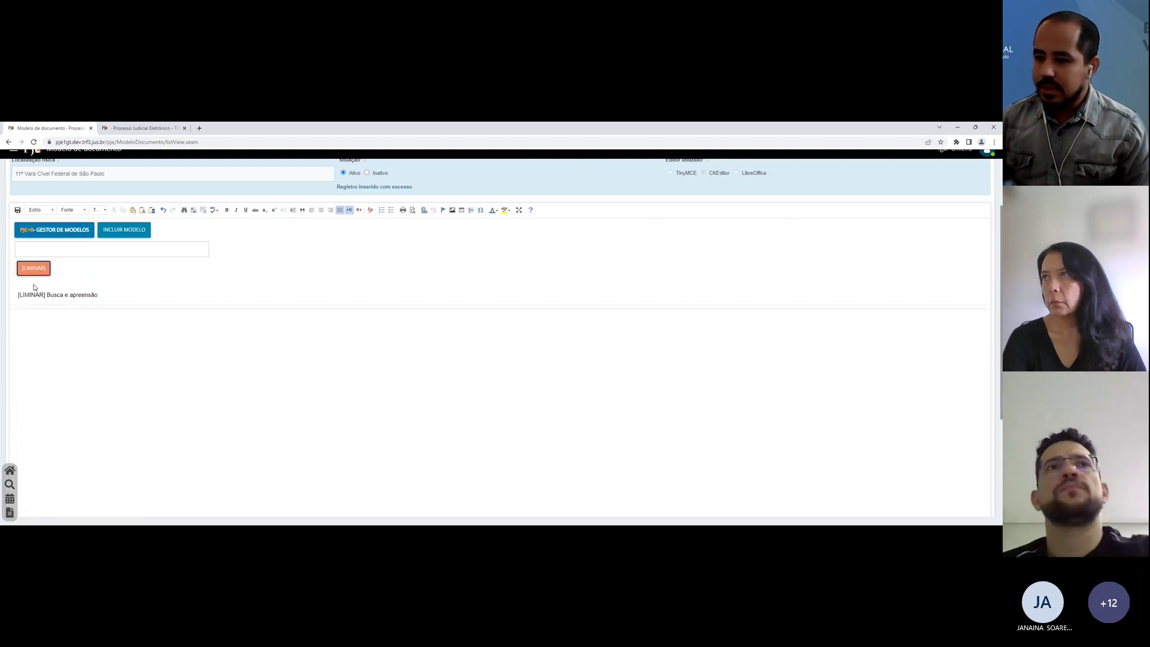
{"action": "left_click", "coordinate": [37, 271]}
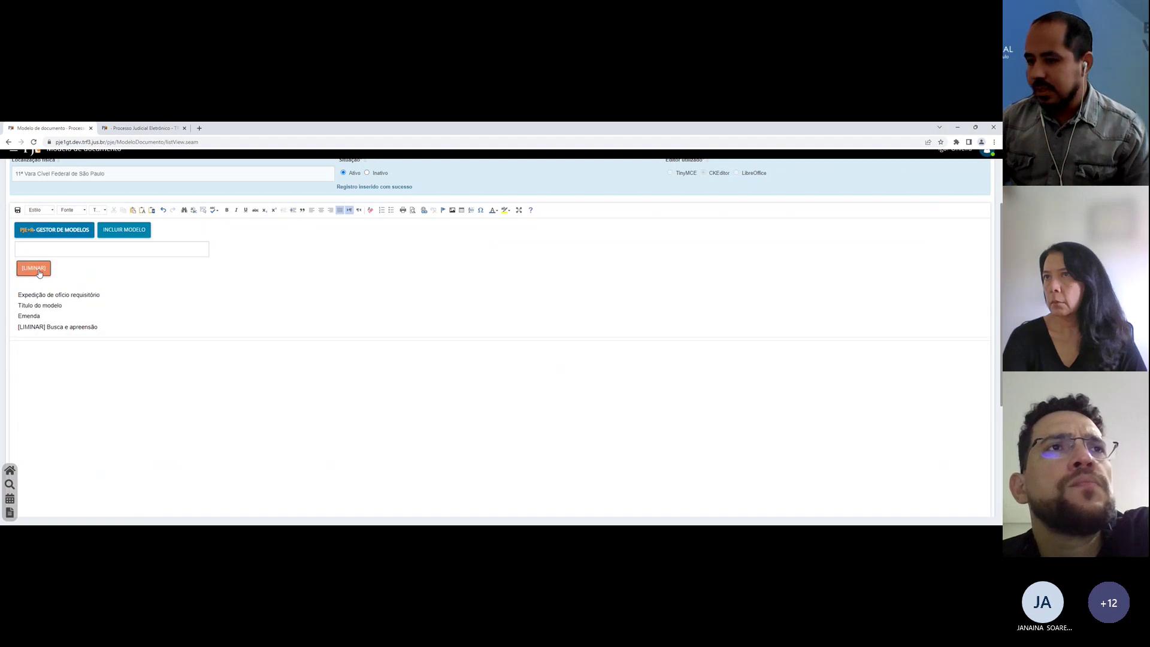
{"action": "left_click", "coordinate": [37, 270]}
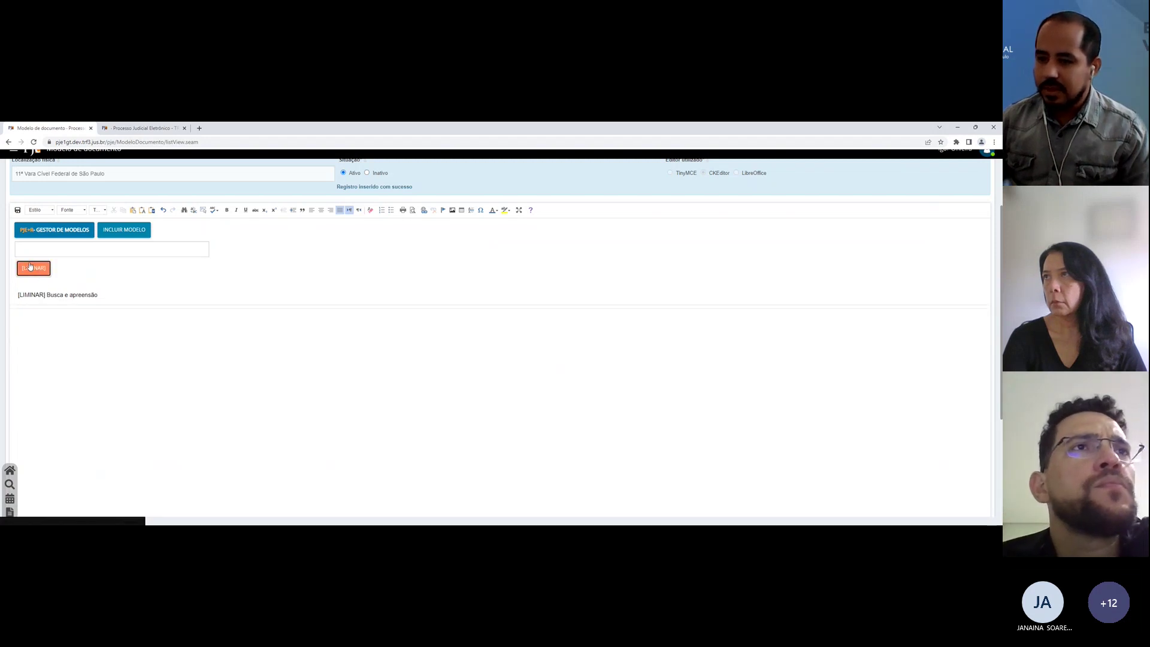
{"action": "left_click", "coordinate": [31, 266]}
{"action": "left_click", "coordinate": [29, 266]}
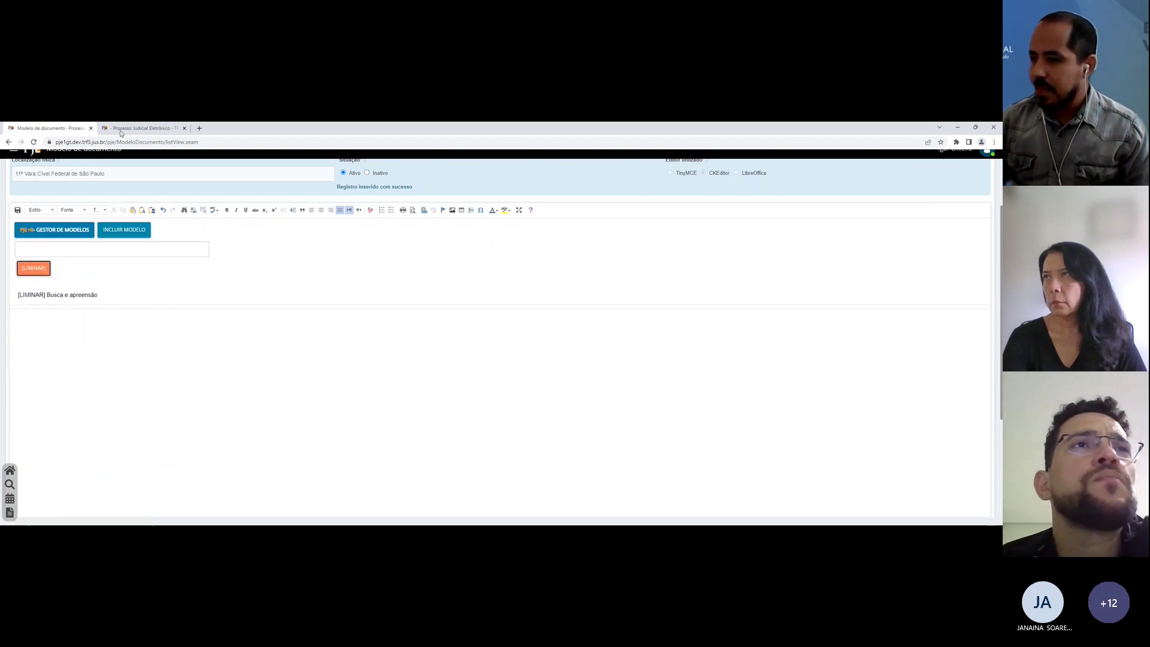
{"action": "left_click", "coordinate": [142, 127]}
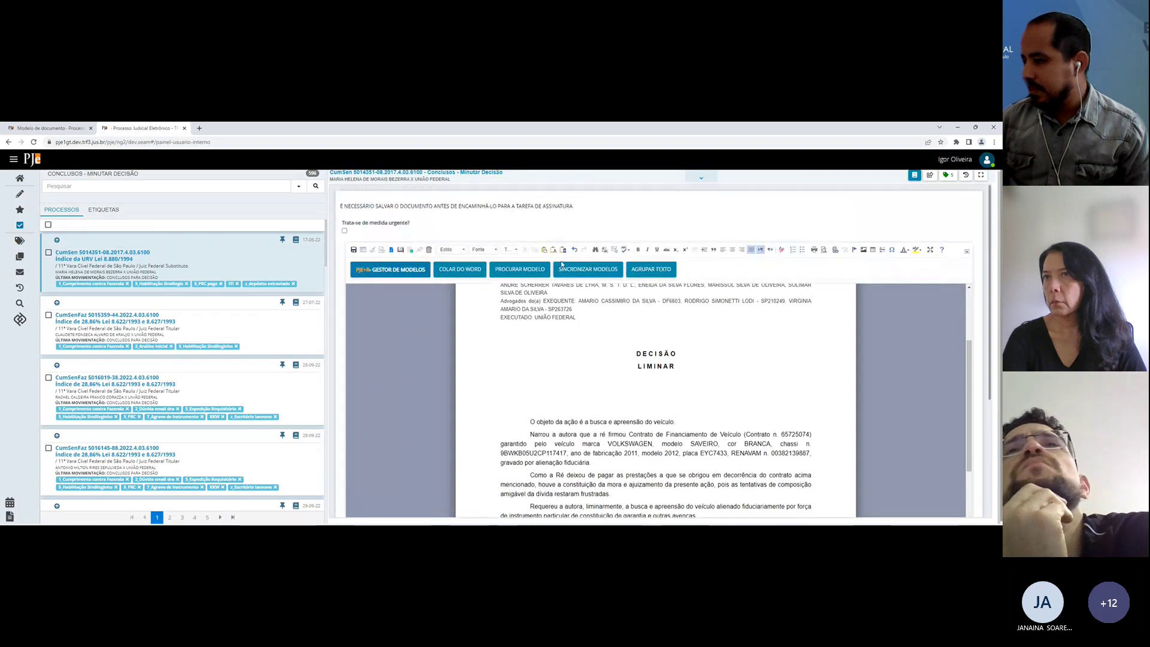
Step: Sync the models and insert the Emenda model into the first process's decision draft
{"action": "left_click", "coordinate": [587, 267]}
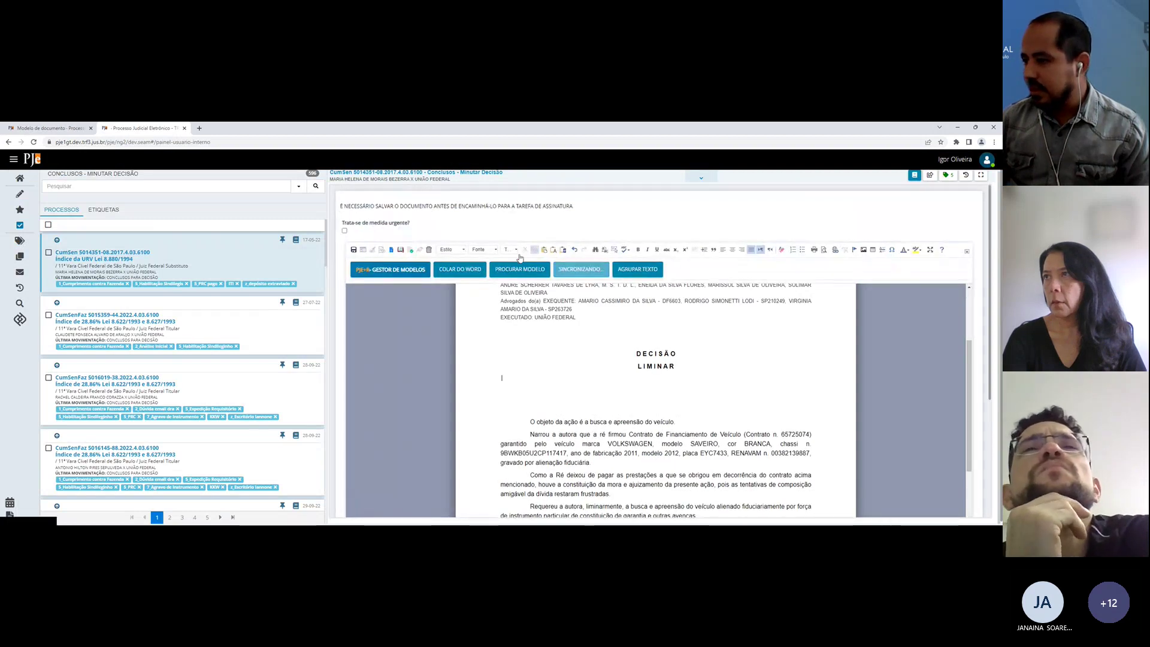
{"action": "left_click", "coordinate": [508, 270]}
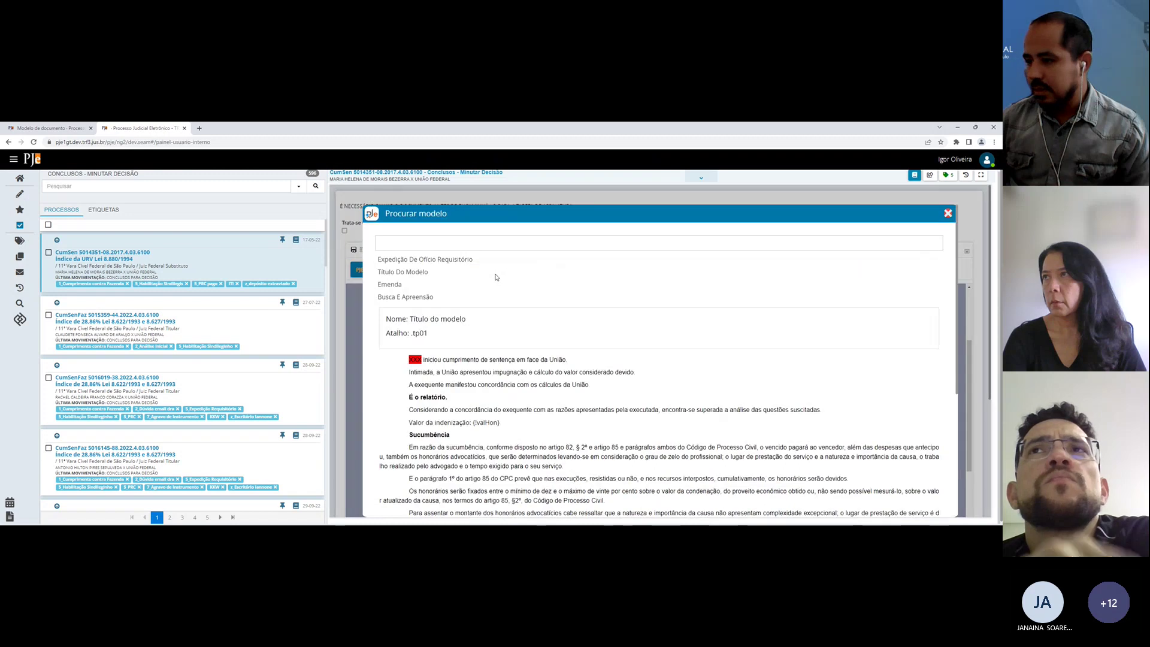
{"action": "left_click", "coordinate": [947, 214]}
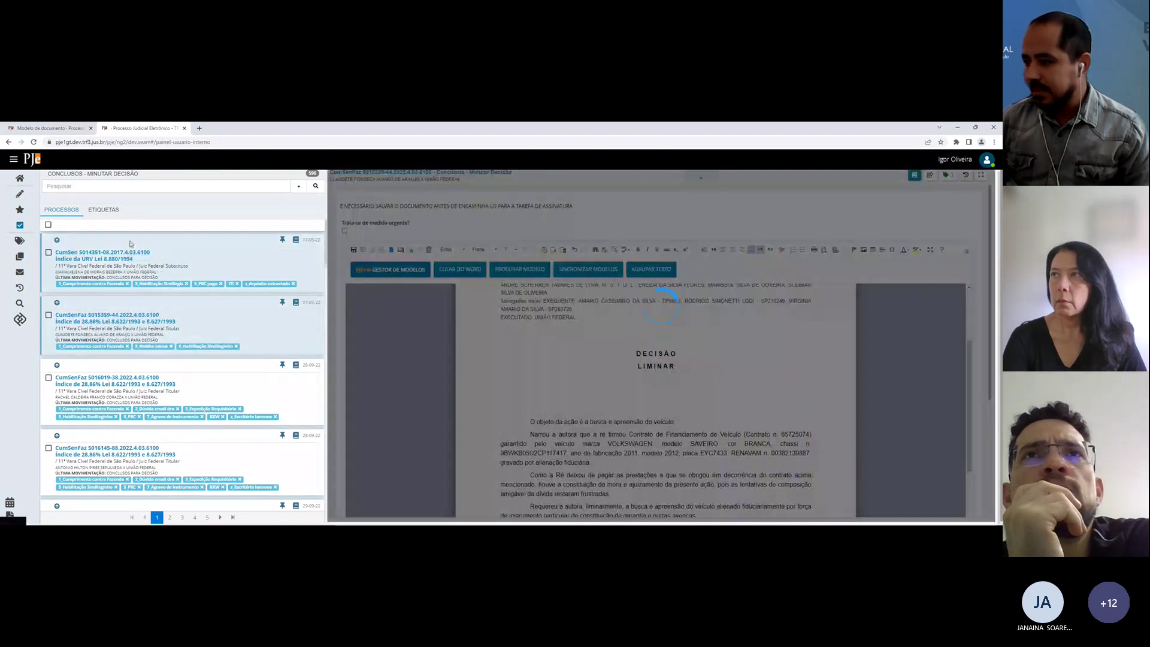
{"action": "left_click", "coordinate": [130, 243]}
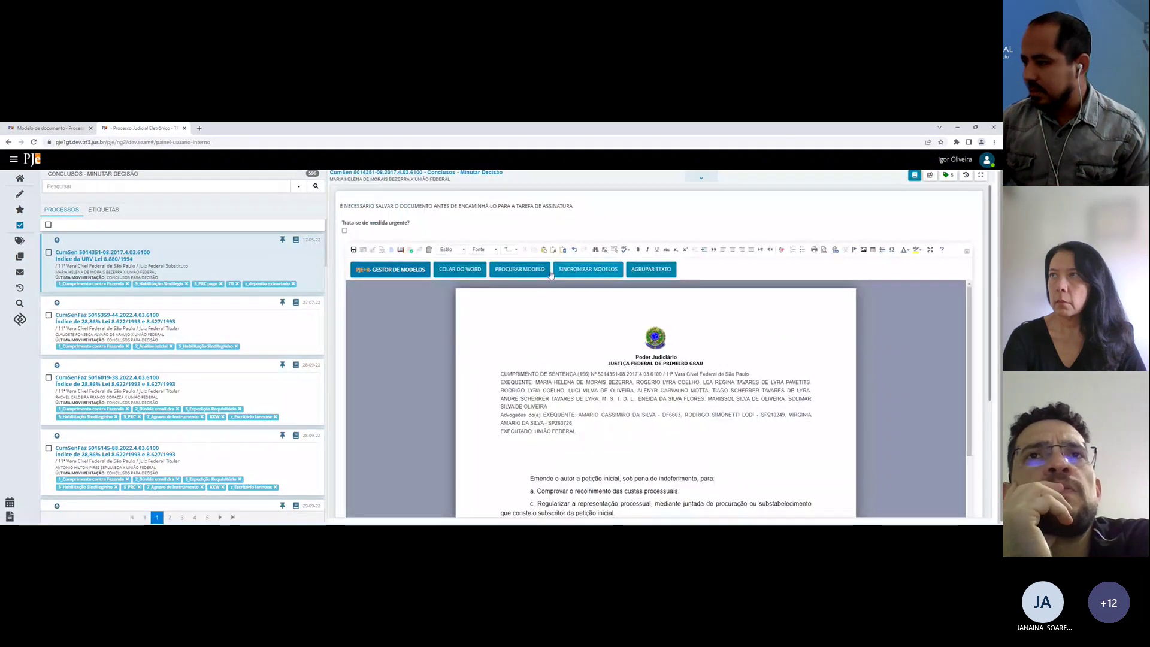
{"action": "left_click", "coordinate": [519, 270]}
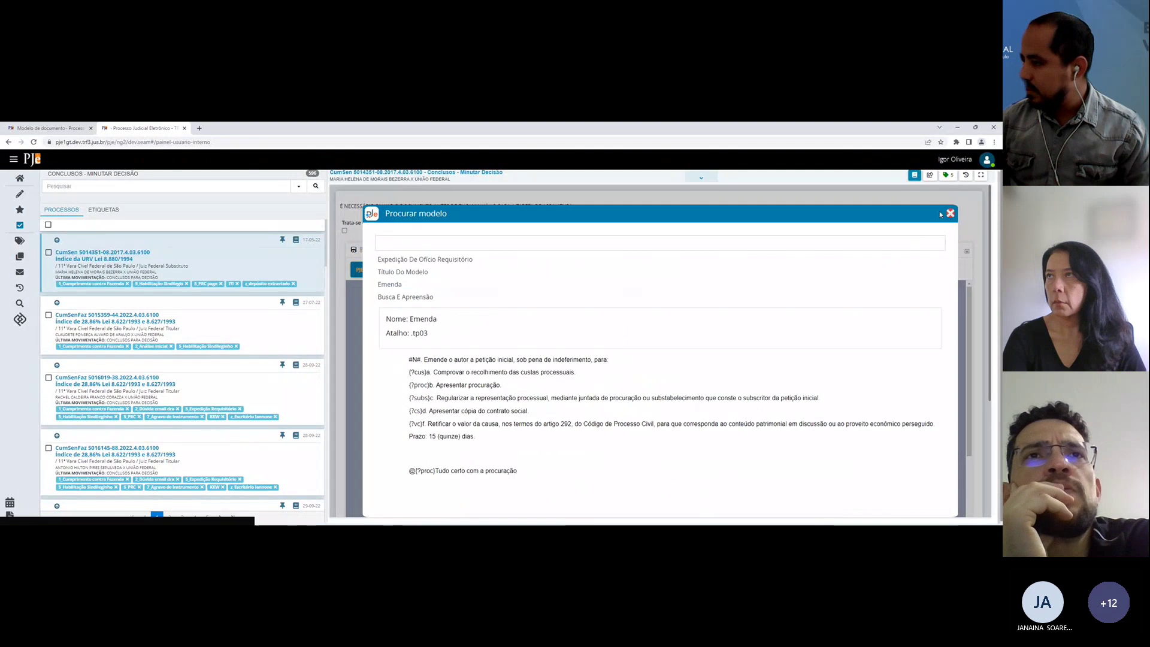
{"action": "left_click", "coordinate": [392, 286]}
Step: Resync, reopen the draft via Conclusos - Minutar decisão, and preview Busca E Apreensão in the model search
{"action": "left_click", "coordinate": [613, 270]}
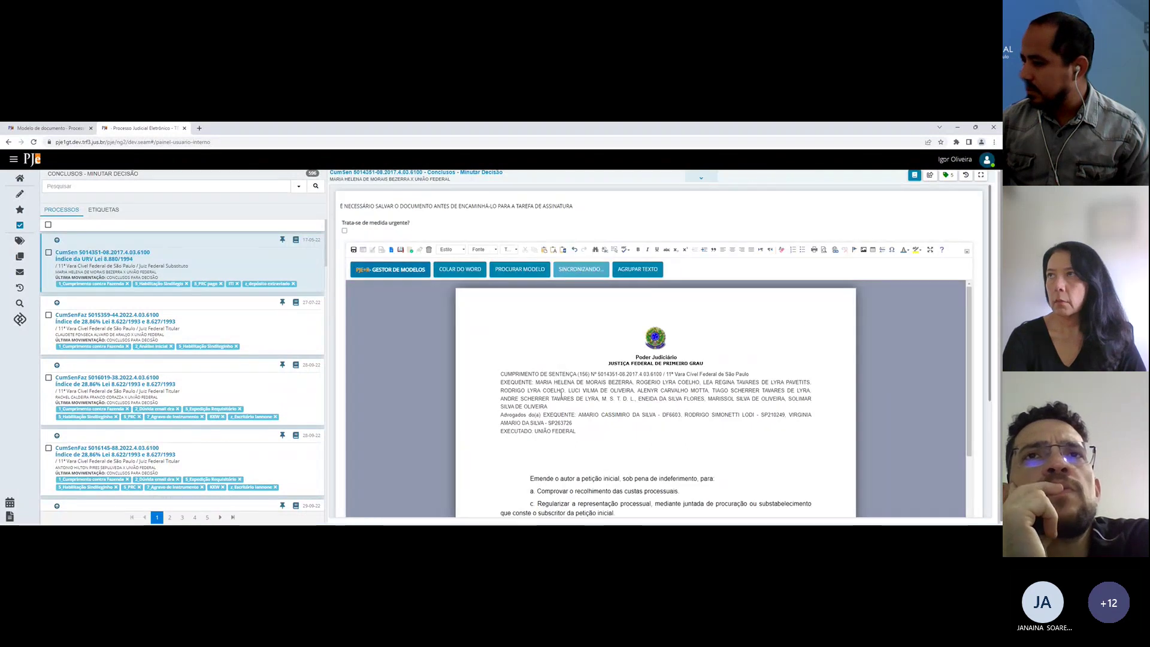
{"action": "left_click", "coordinate": [515, 270]}
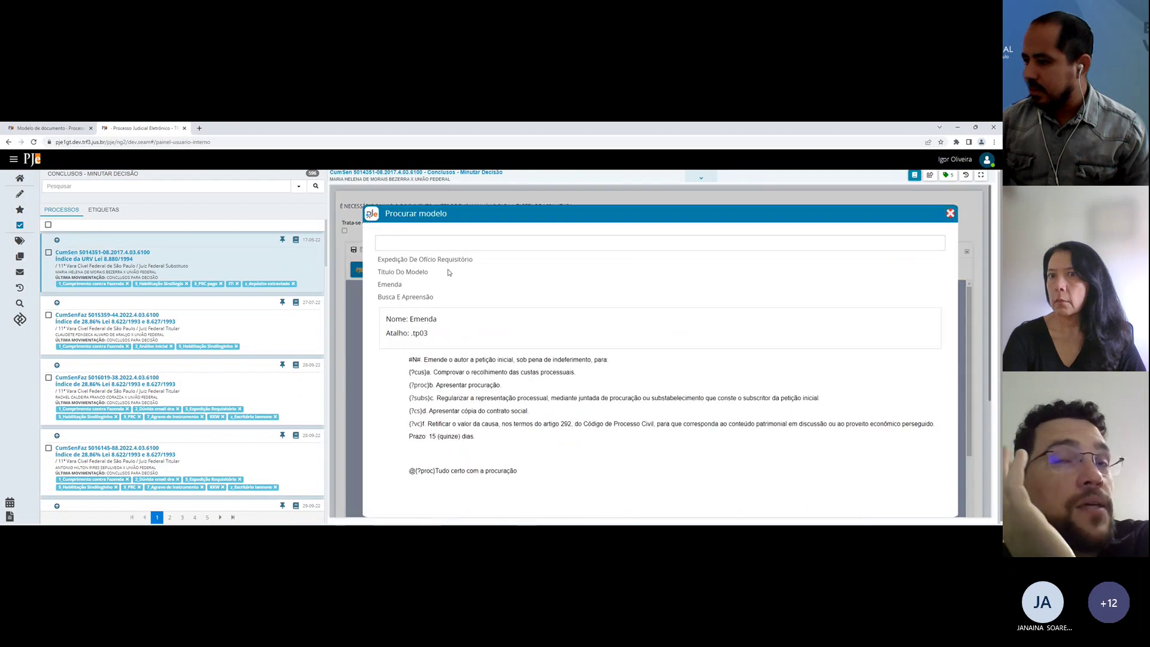
{"action": "left_click", "coordinate": [34, 142]}
{"action": "left_click", "coordinate": [72, 128]}
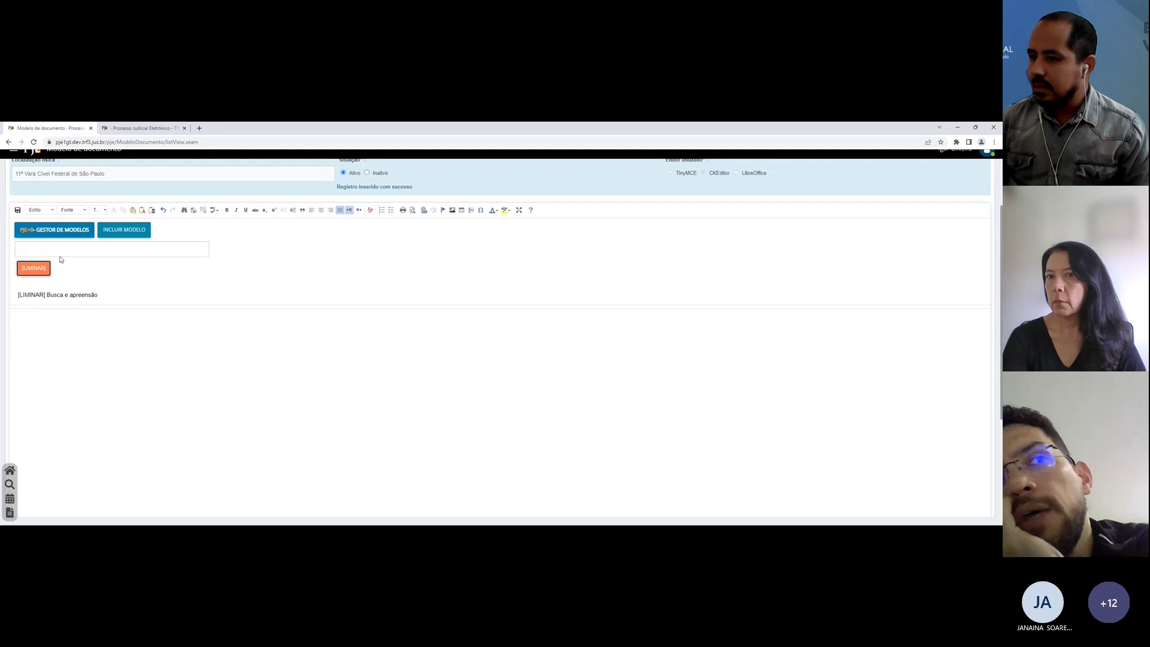
{"action": "left_click", "coordinate": [115, 128]}
{"action": "left_click", "coordinate": [710, 325]}
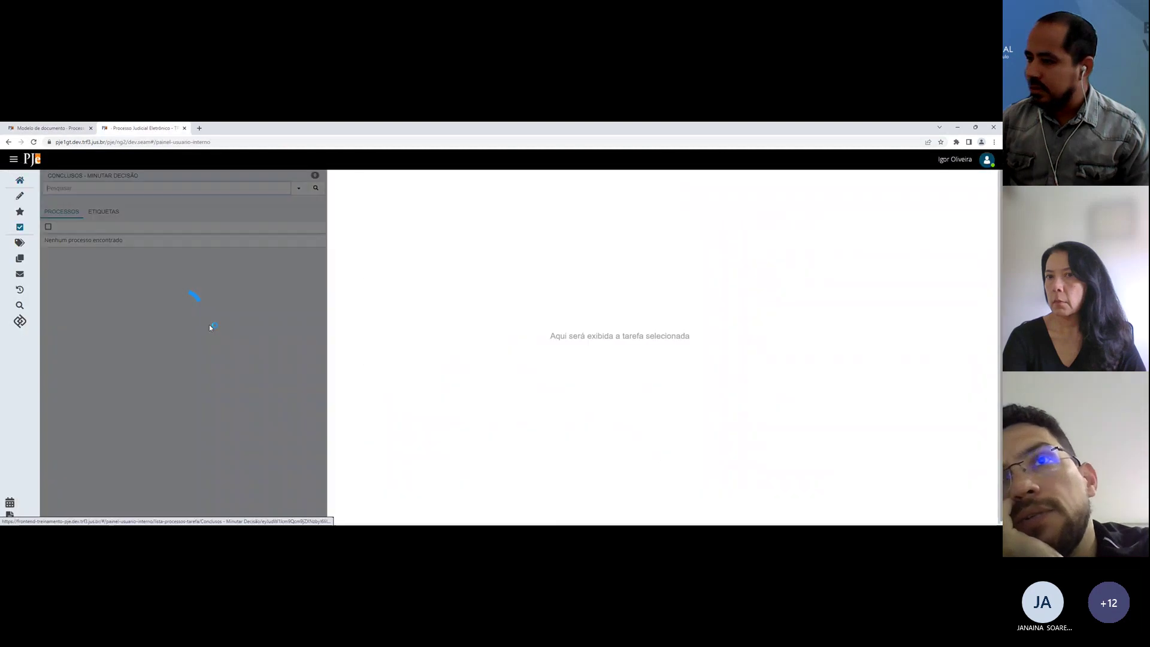
{"action": "left_click", "coordinate": [82, 260]}
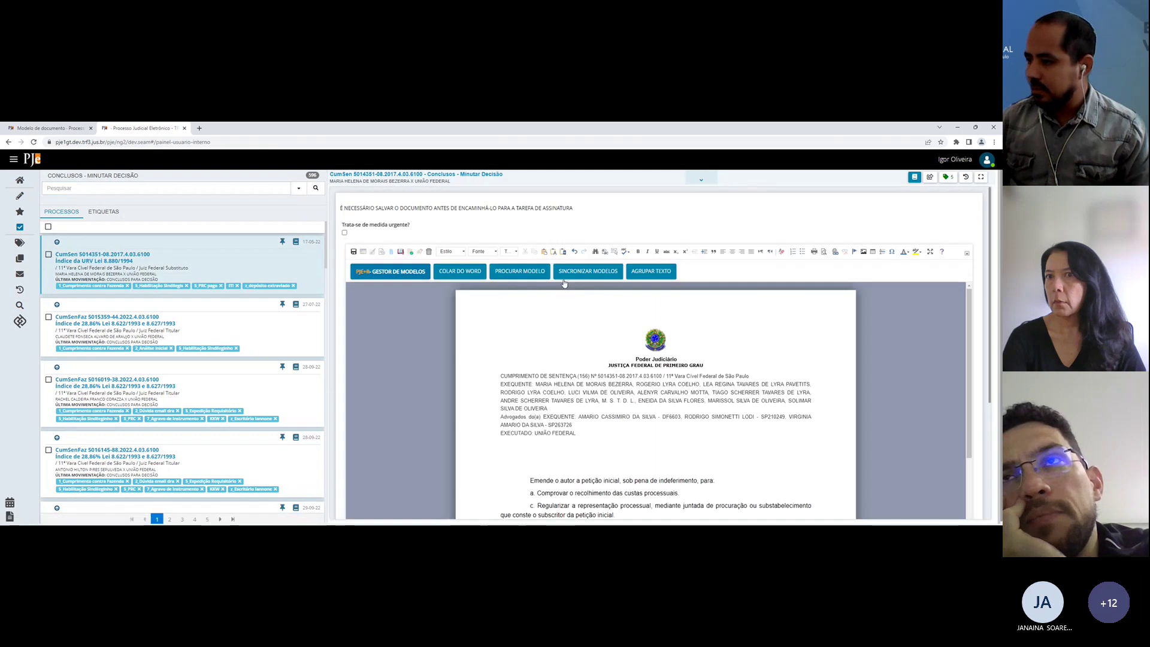
{"action": "left_click", "coordinate": [530, 273]}
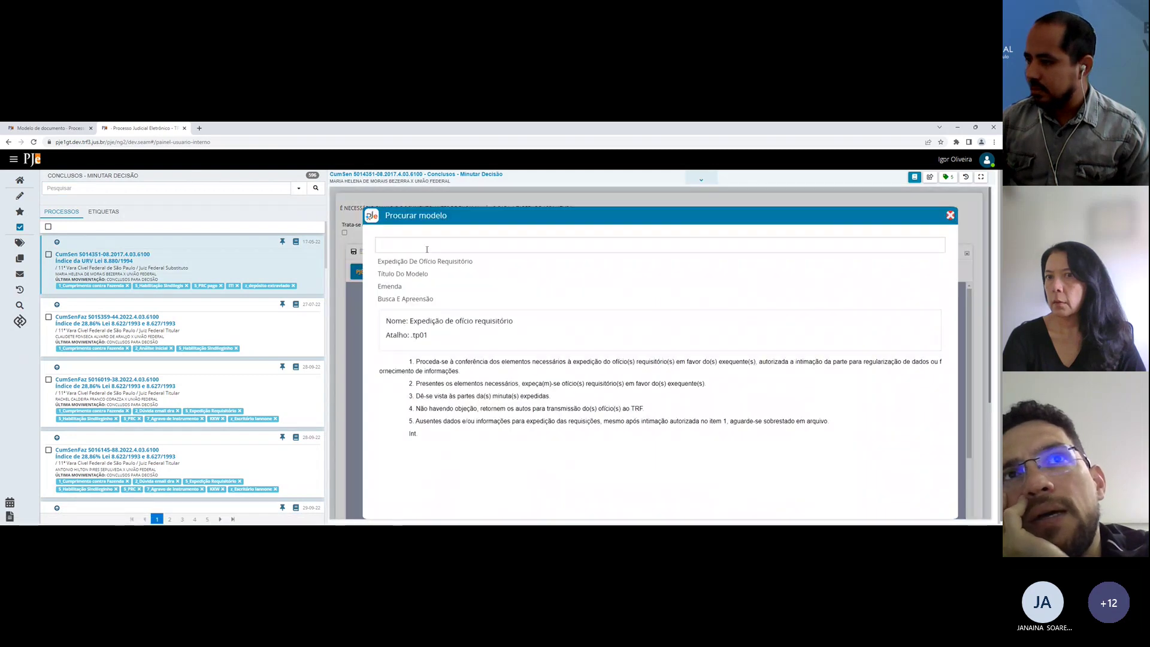
{"action": "left_click", "coordinate": [413, 273]}
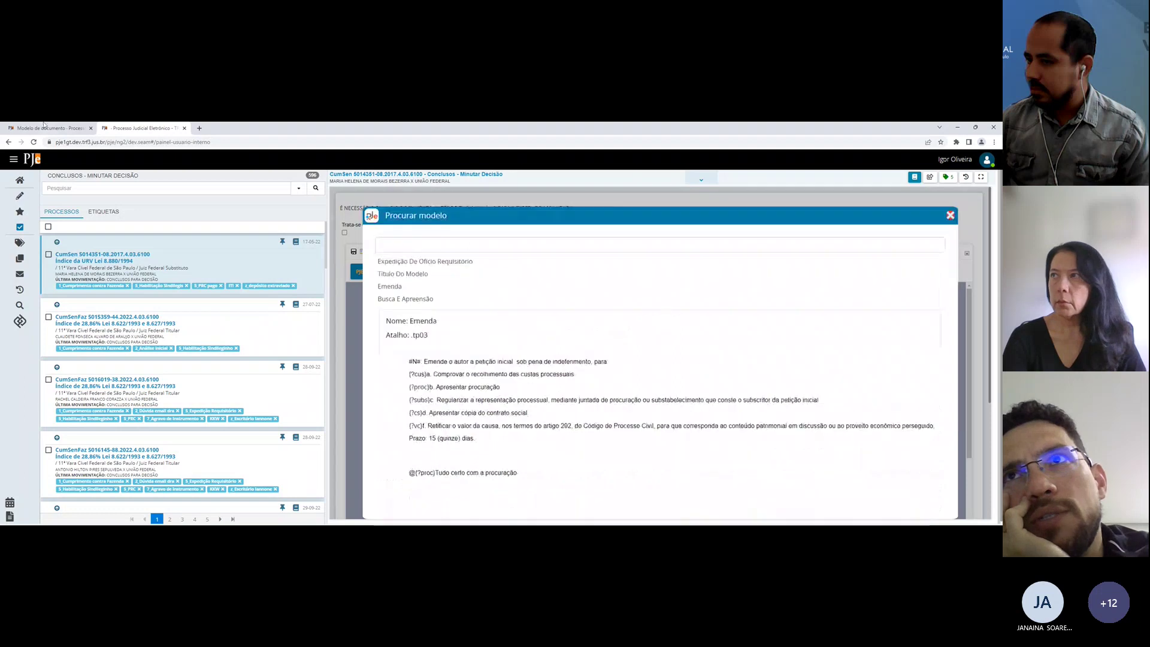
{"action": "left_click", "coordinate": [44, 127]}
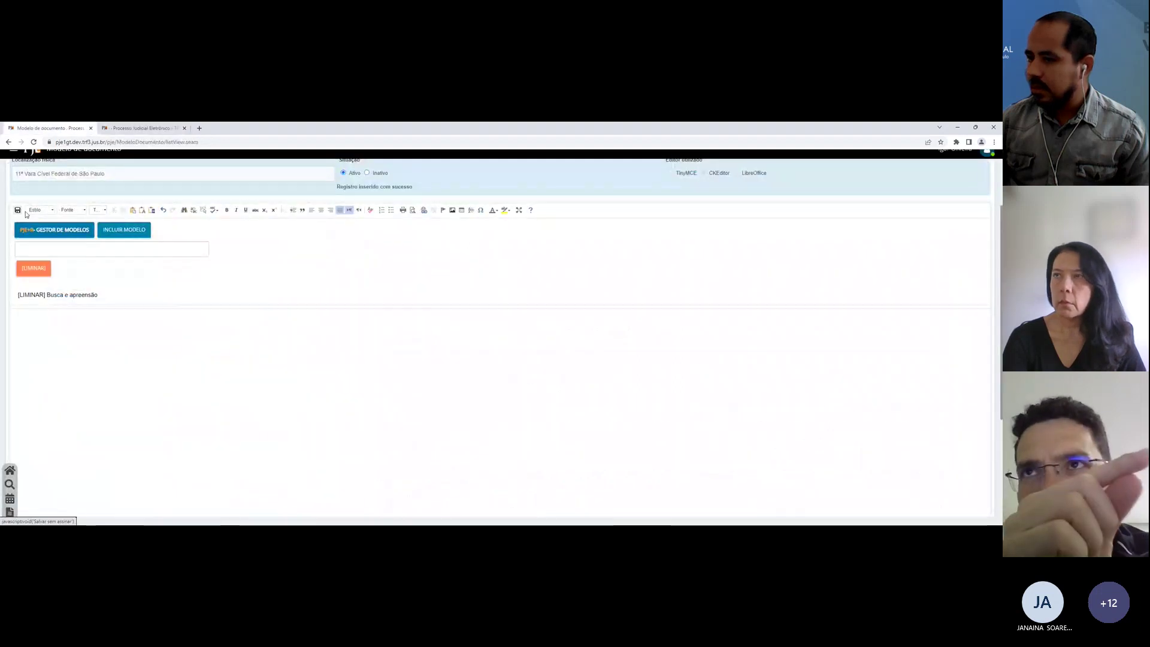
Step: Save the model document, then resync and check the draft's model search for the LIMINAR model
{"action": "left_click", "coordinate": [18, 192]}
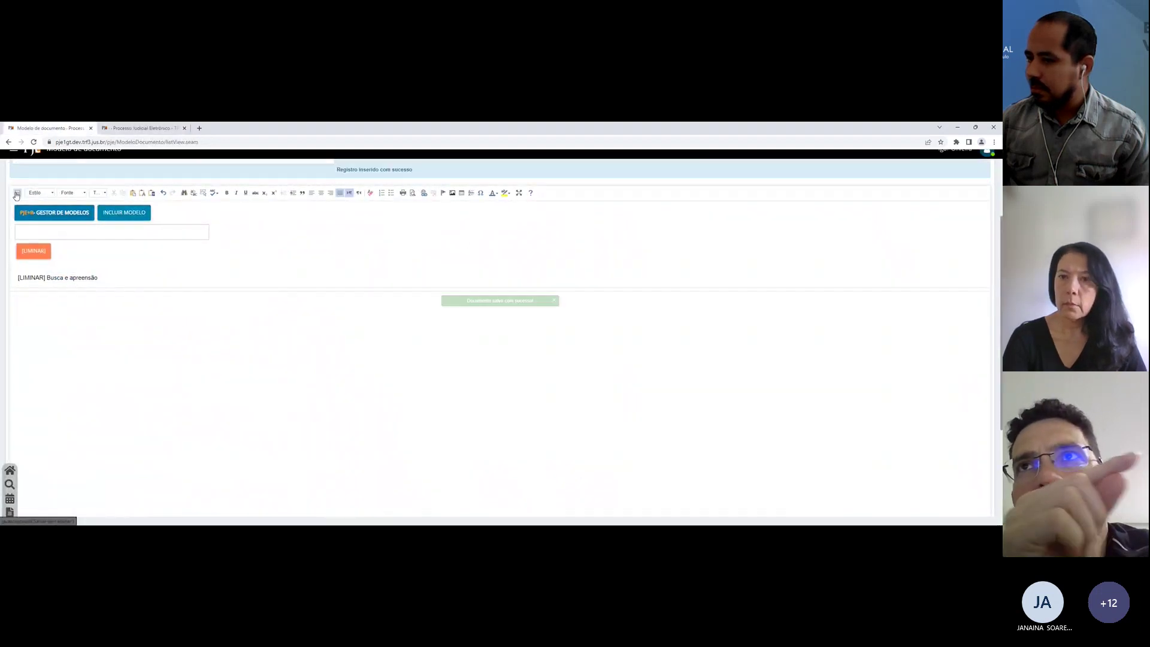
{"action": "left_click", "coordinate": [144, 128]}
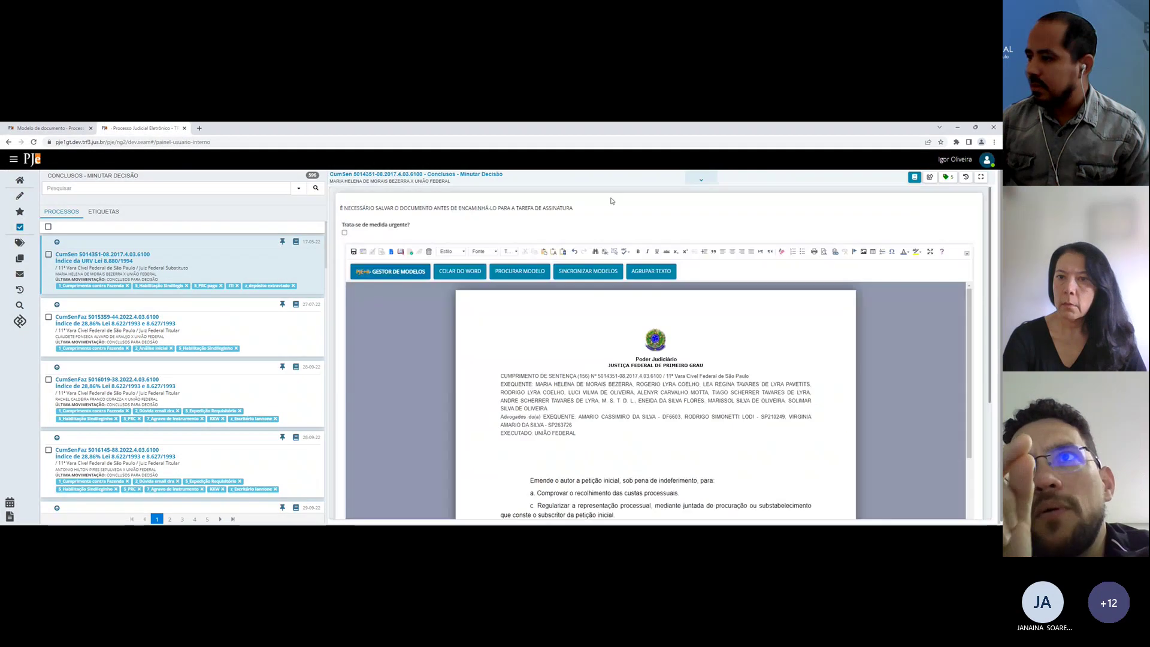
{"action": "left_click", "coordinate": [597, 269]}
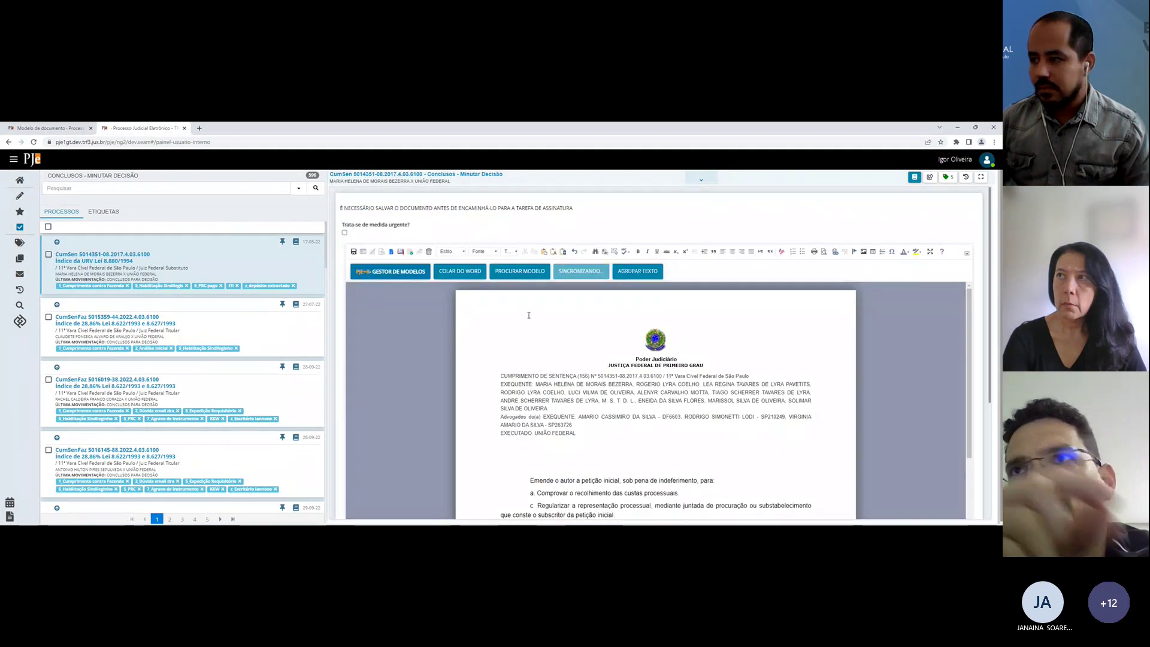
{"action": "left_click", "coordinate": [518, 279]}
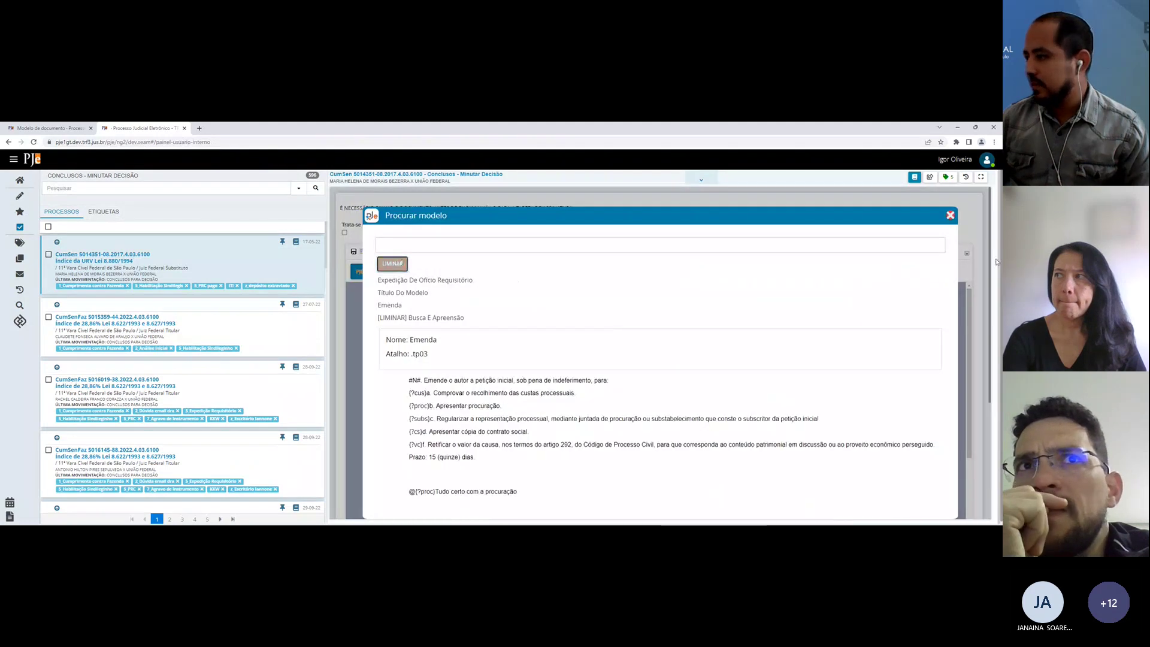
{"action": "left_click", "coordinate": [949, 215]}
Step: Clear the LIMINAR filter and open the [LIMINAR] Busca e apreensão model
{"action": "left_click", "coordinate": [51, 128]}
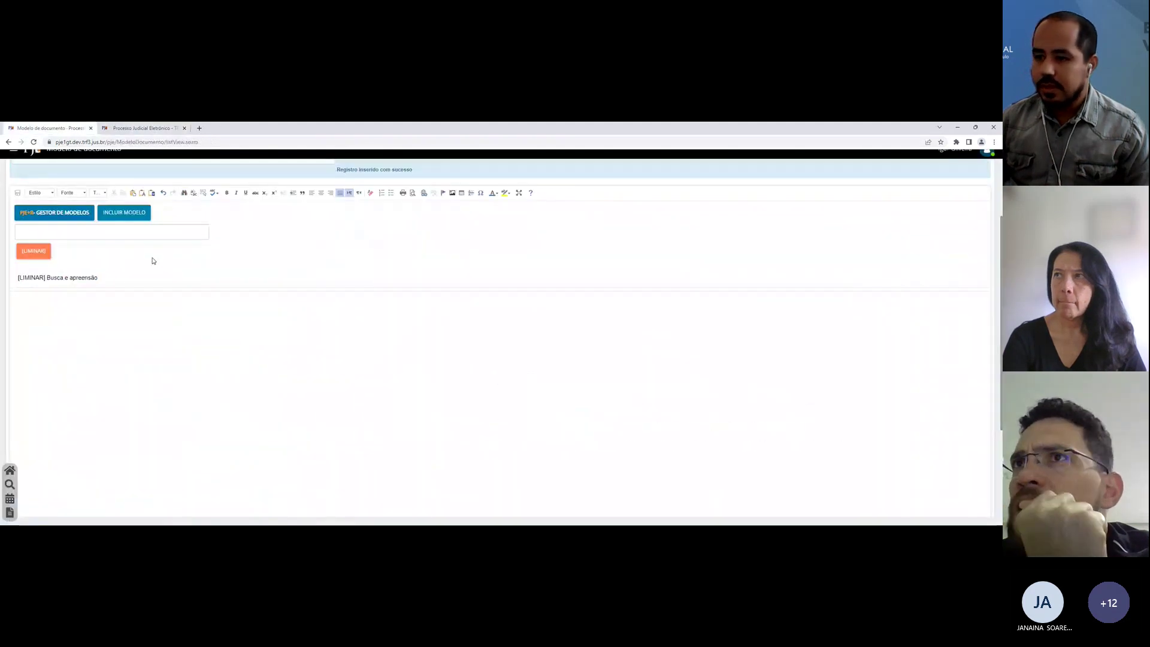
{"action": "left_click", "coordinate": [40, 252]}
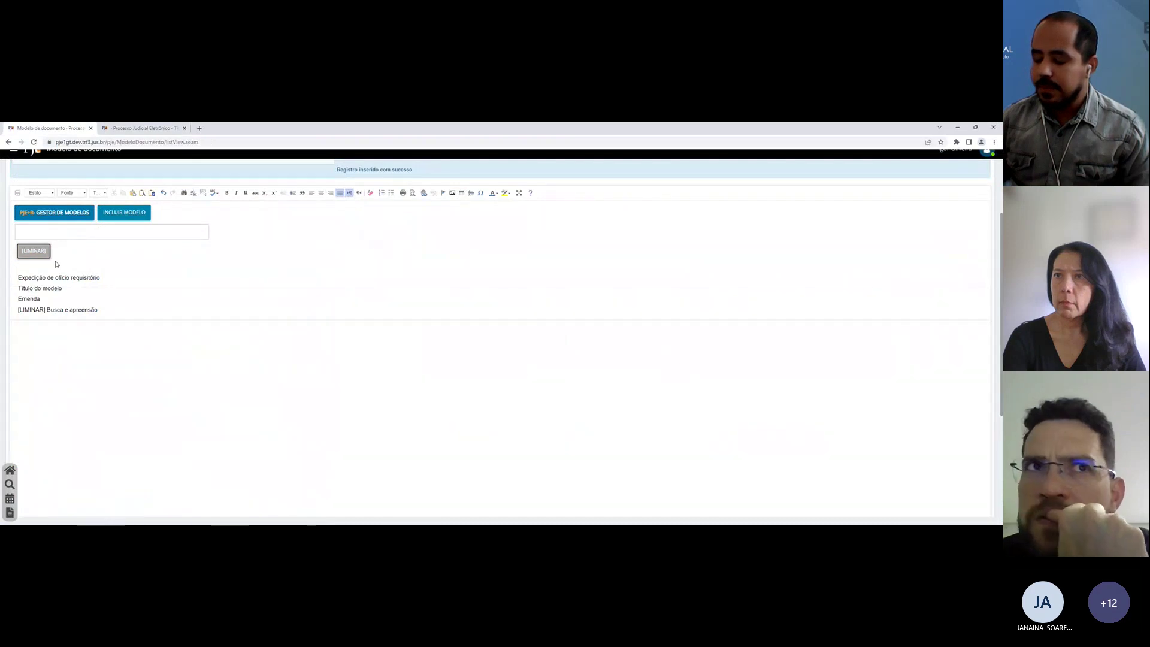
{"action": "left_click", "coordinate": [36, 310]}
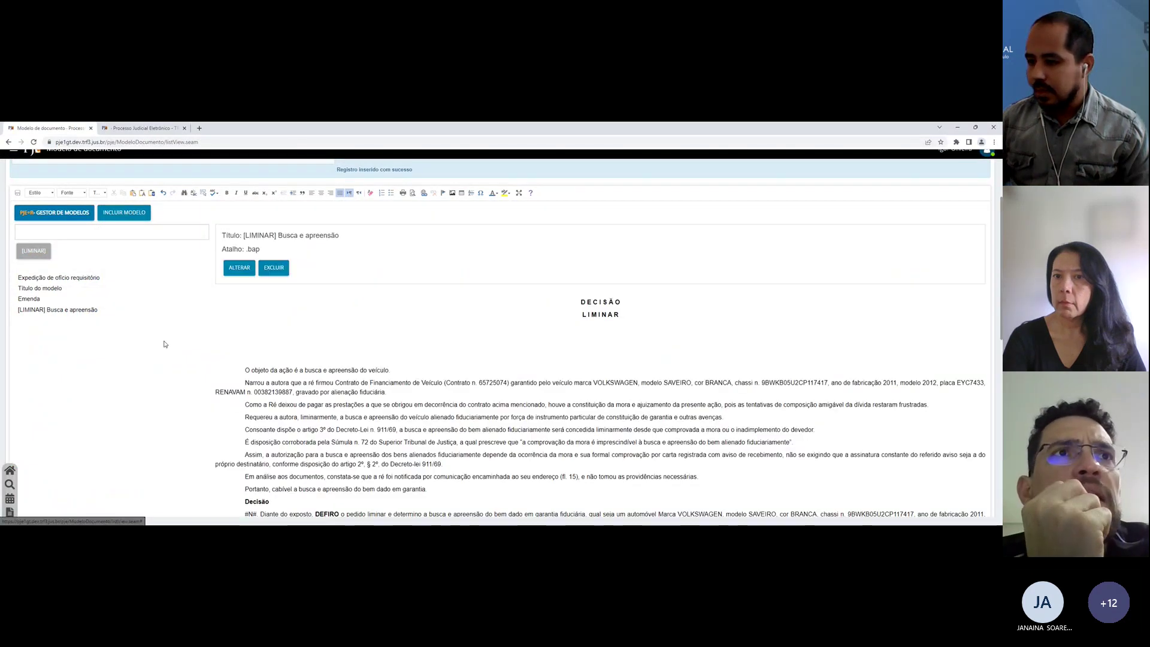
Step: Reopen the Emenda model, edit after the Apresentar procuração line, and save it to the list
{"action": "scroll", "coordinate": [333, 474], "scroll_direction": "down", "scroll_amount": 3}
{"action": "scroll", "coordinate": [26, 242], "scroll_direction": "up", "scroll_amount": 2}
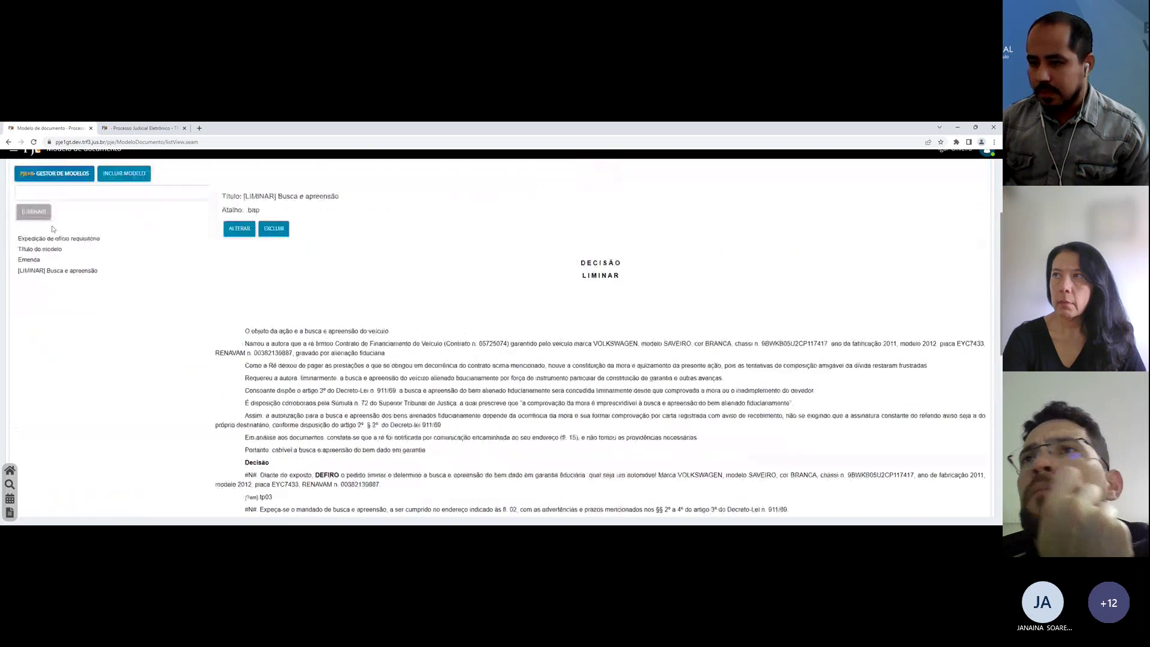
{"action": "left_click", "coordinate": [26, 240]}
{"action": "left_click", "coordinate": [26, 261]}
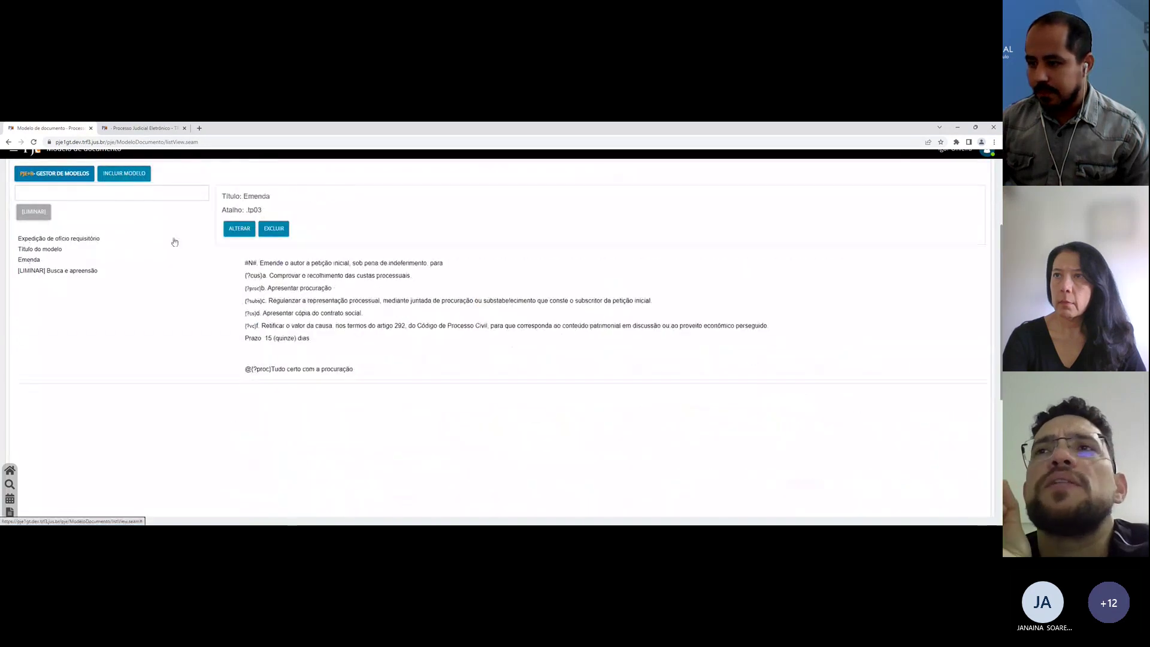
{"action": "left_click", "coordinate": [234, 229]}
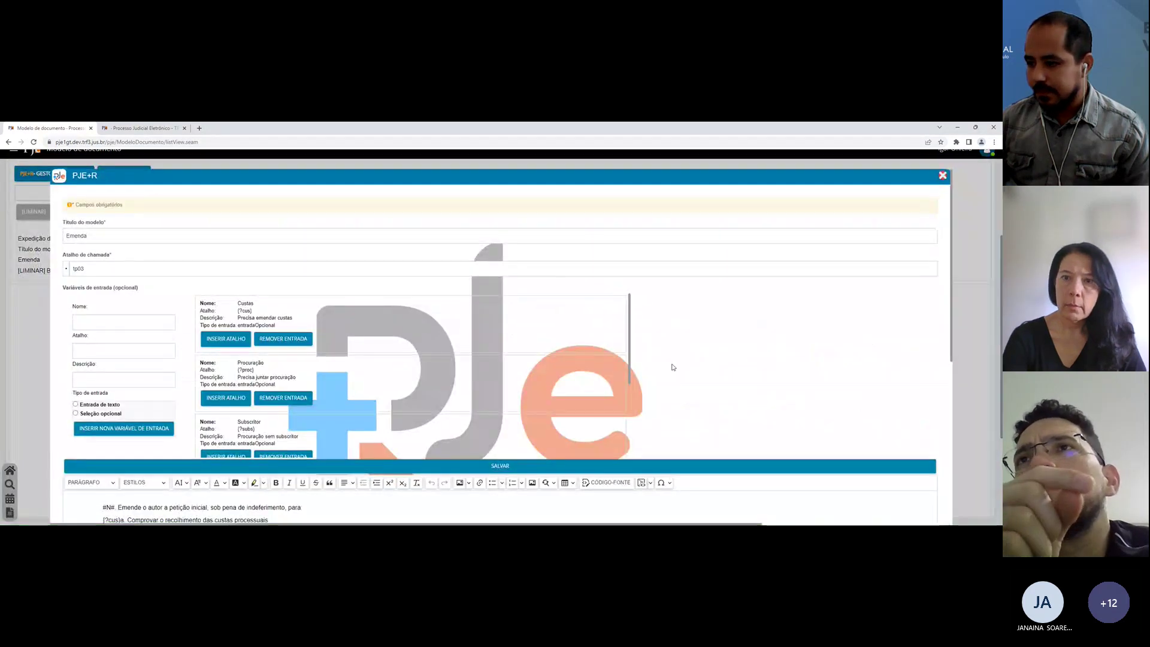
{"action": "left_click", "coordinate": [386, 418]}
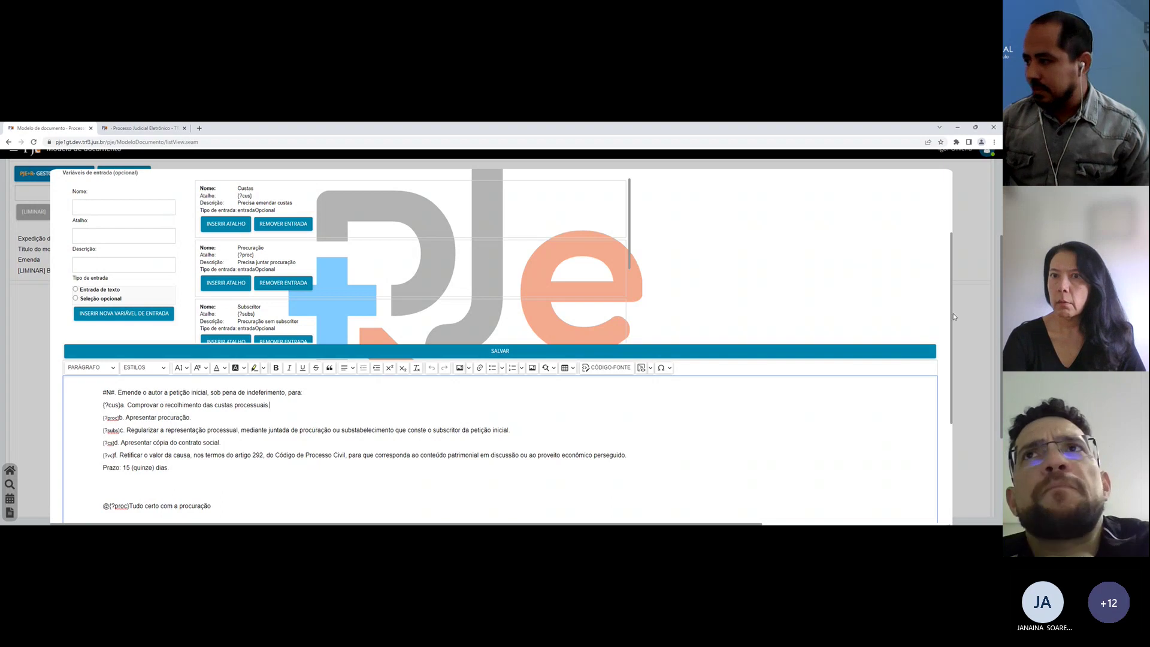
{"action": "left_click", "coordinate": [978, 318]}
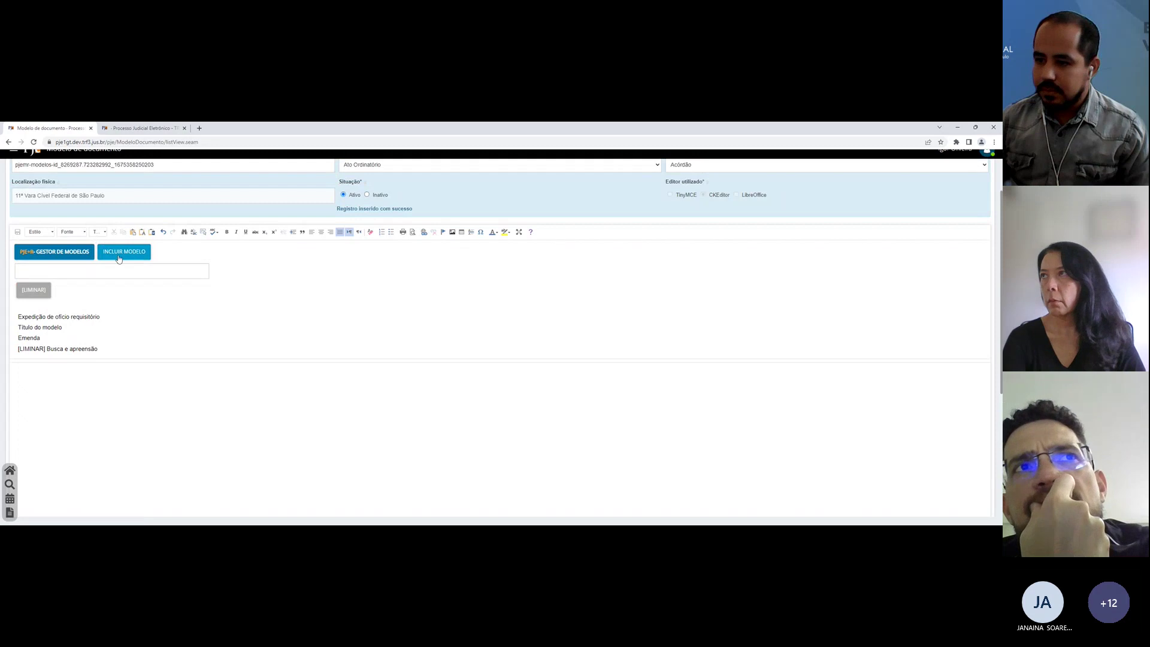
{"action": "left_click", "coordinate": [119, 258]}
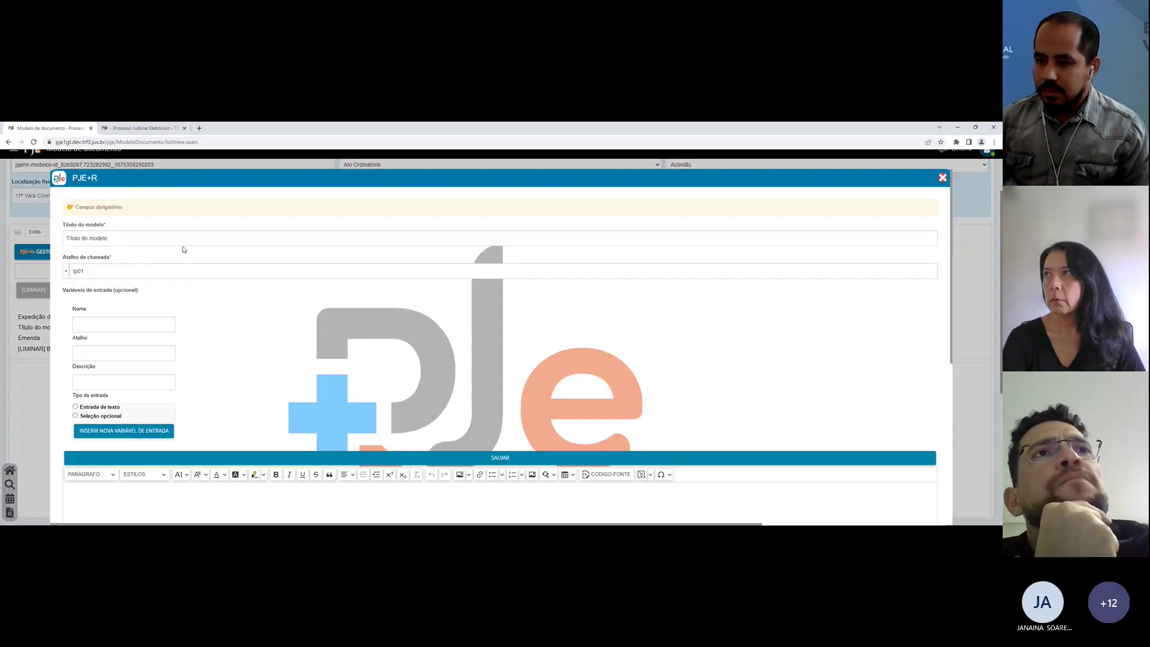
{"action": "double_click", "coordinate": [186, 241]}
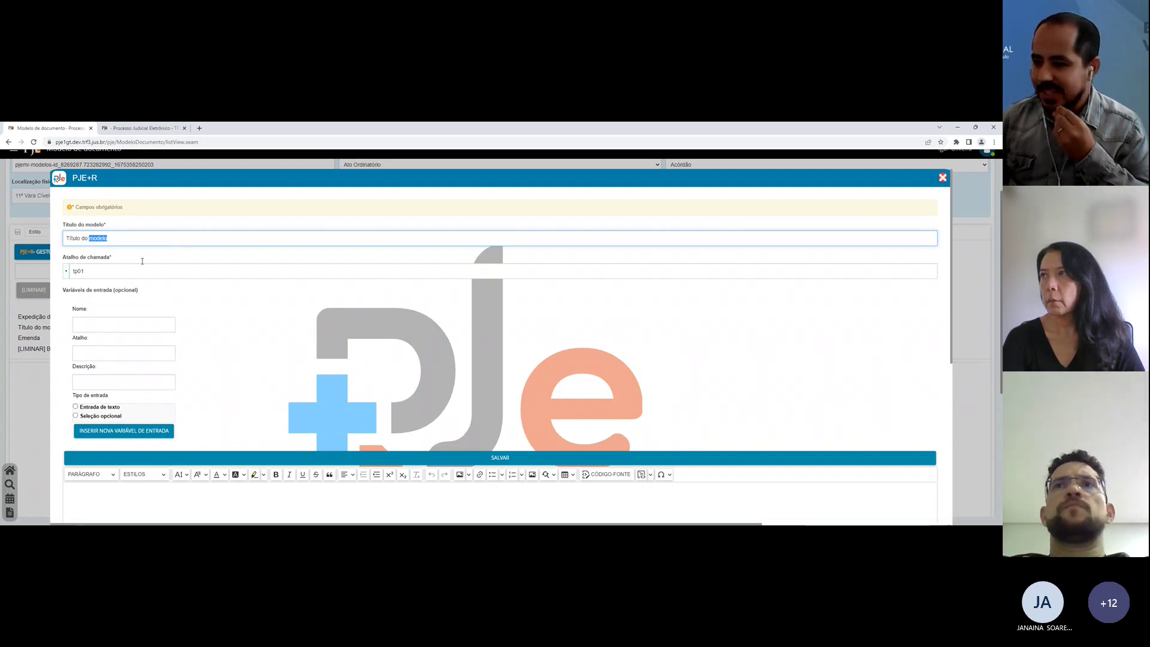
{"action": "left_click", "coordinate": [539, 457]}
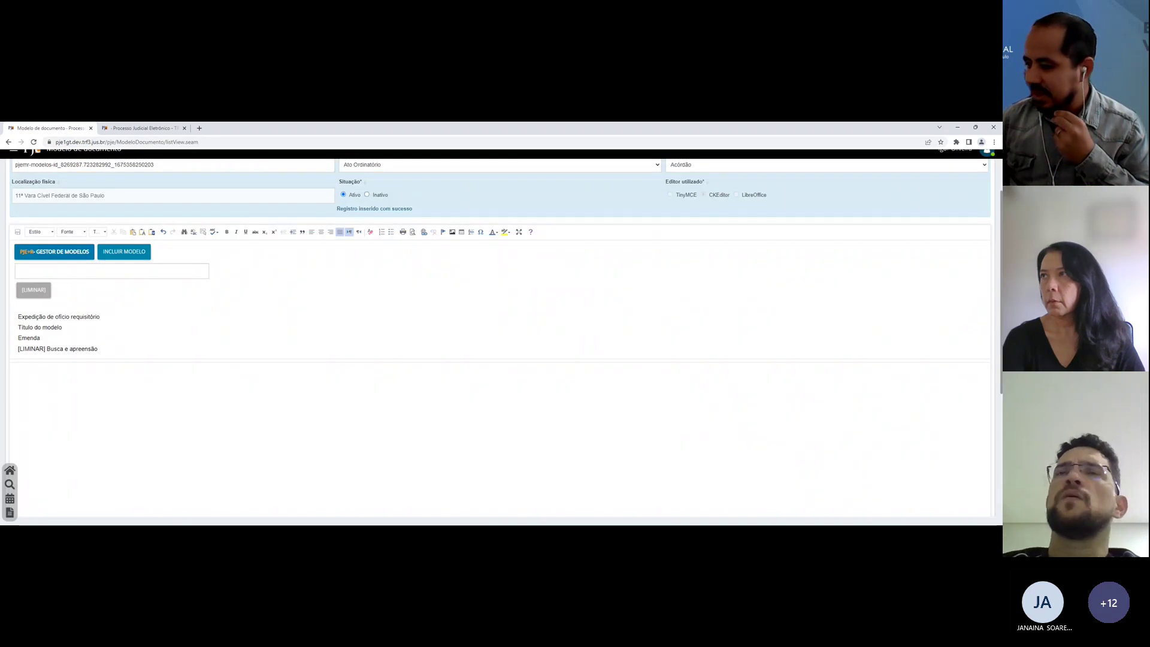
Step: Open pje1g.trf3.jus.br in a new tab, sign in by digital certificate, dismiss the notices
{"action": "key", "text": "ctrl+t"}
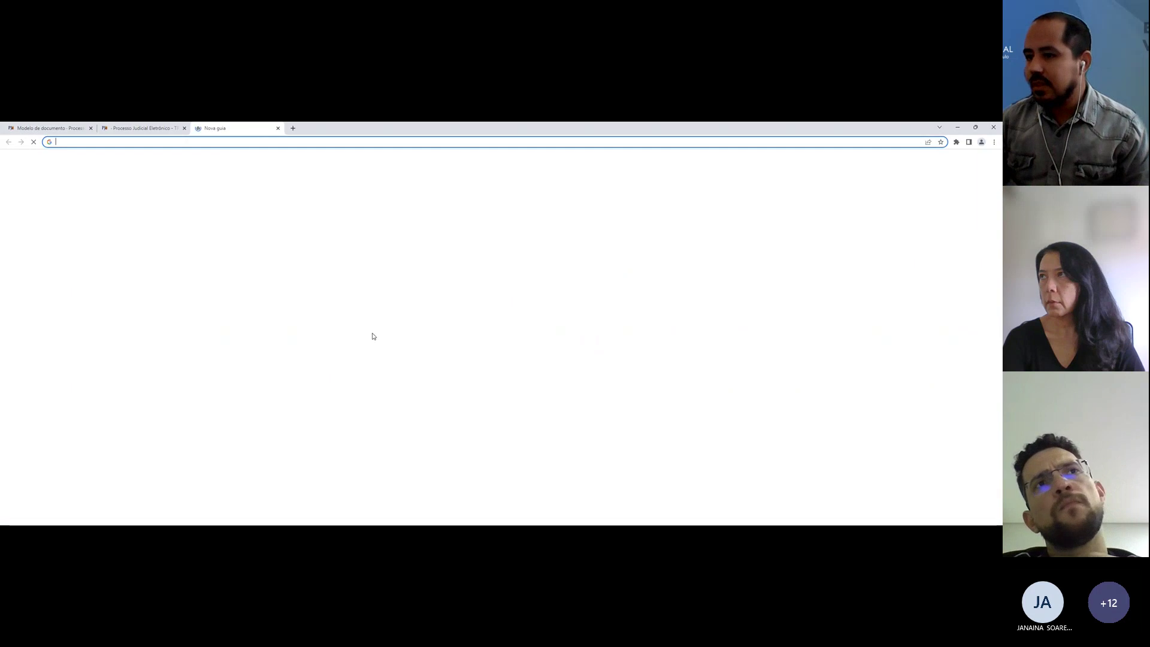
{"action": "type", "text": "pje1g.tr"}
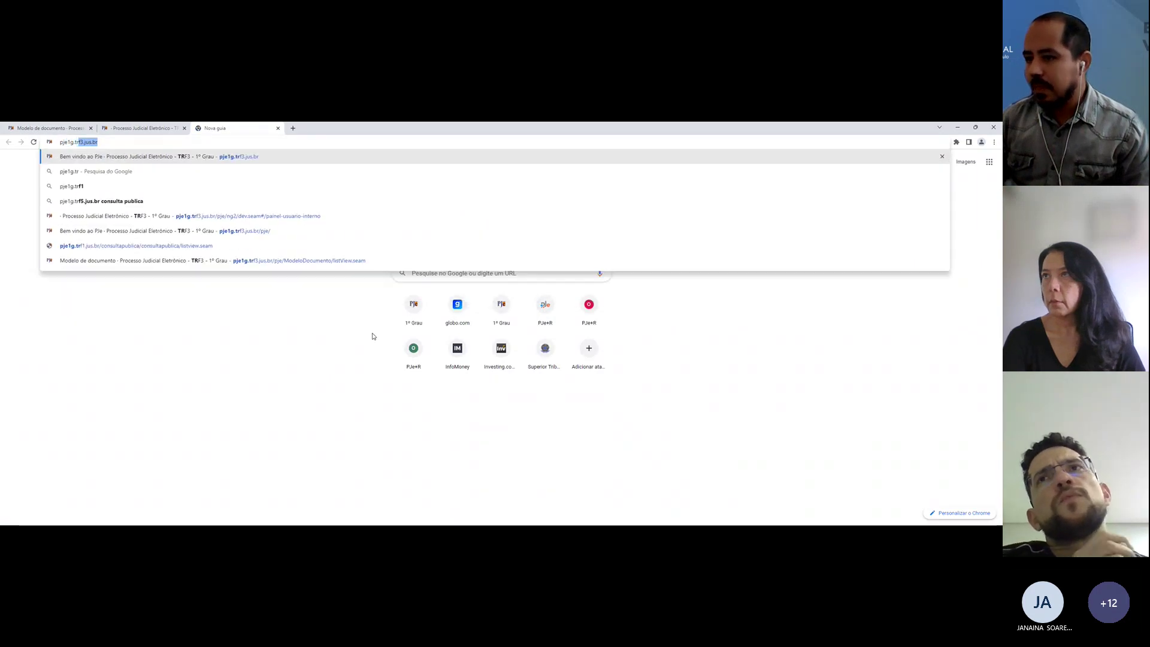
{"action": "type", "text": "f3.j"}
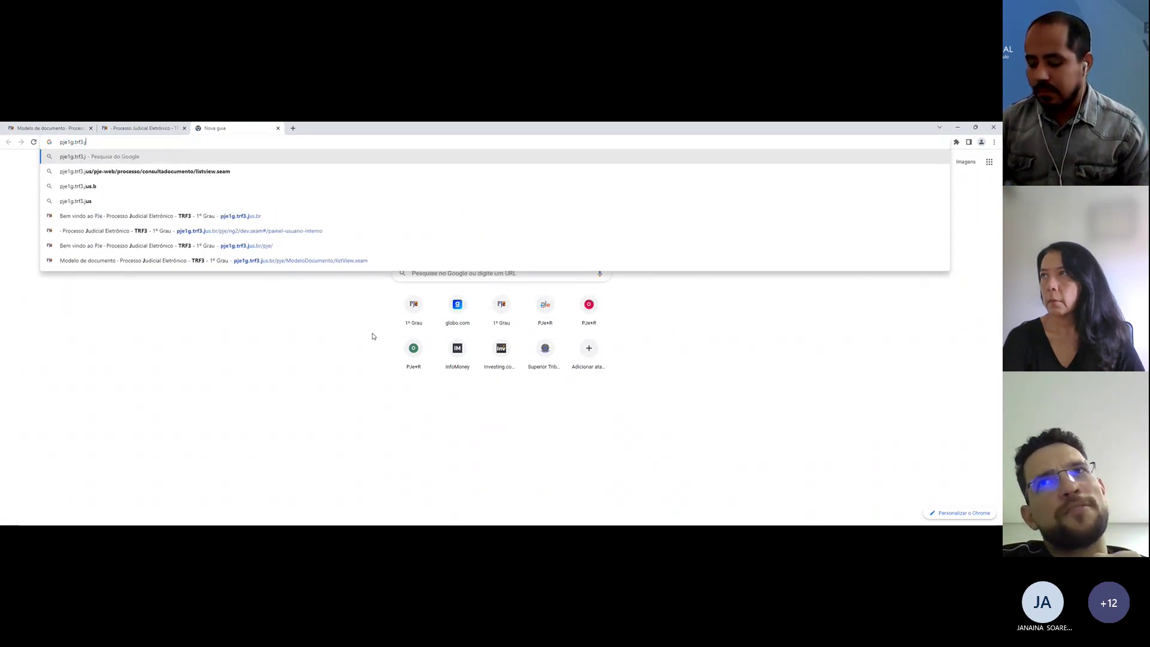
{"action": "type", "text": "us.br"}
{"action": "key", "text": "Return"}
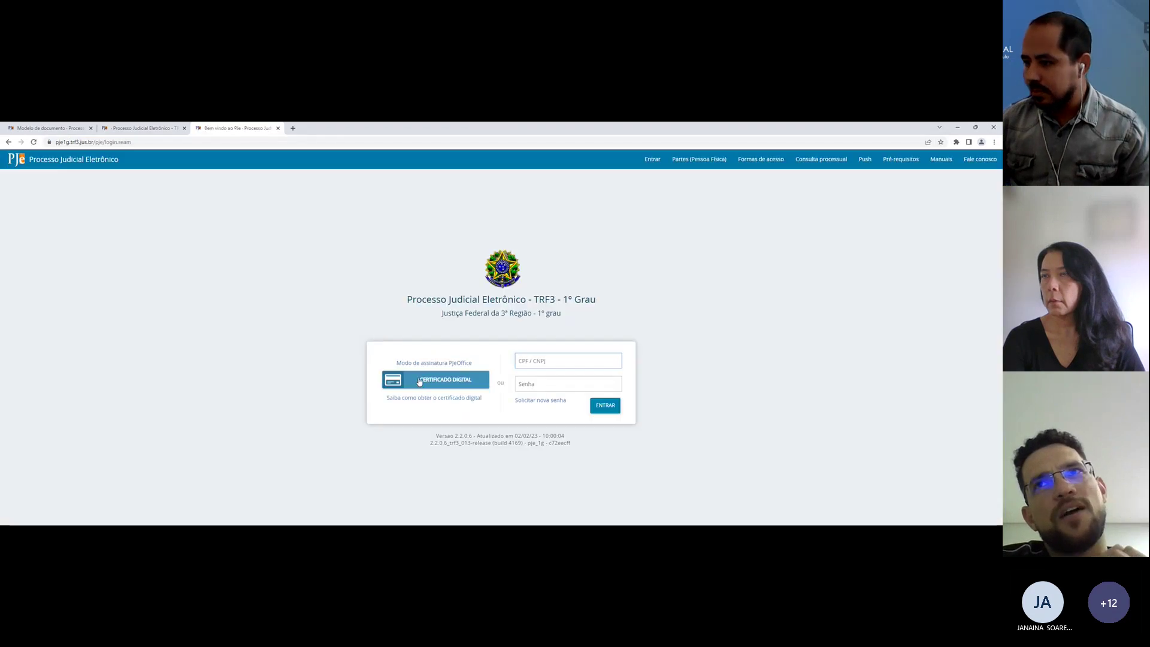
{"action": "left_click", "coordinate": [416, 383]}
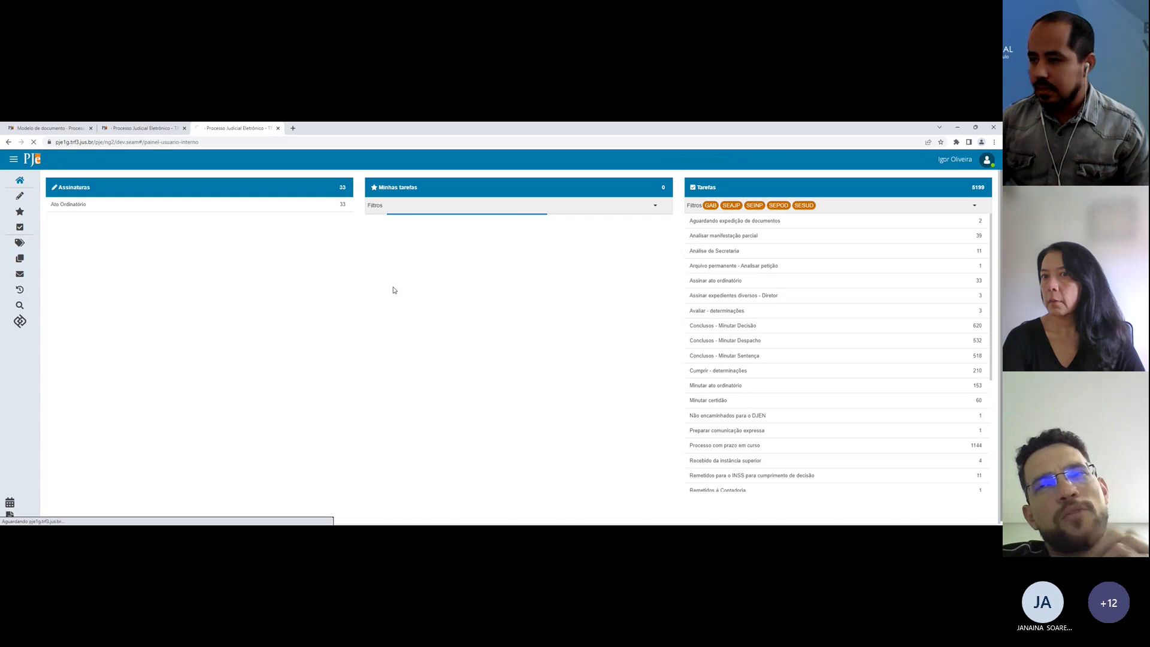
{"action": "left_click", "coordinate": [479, 506]}
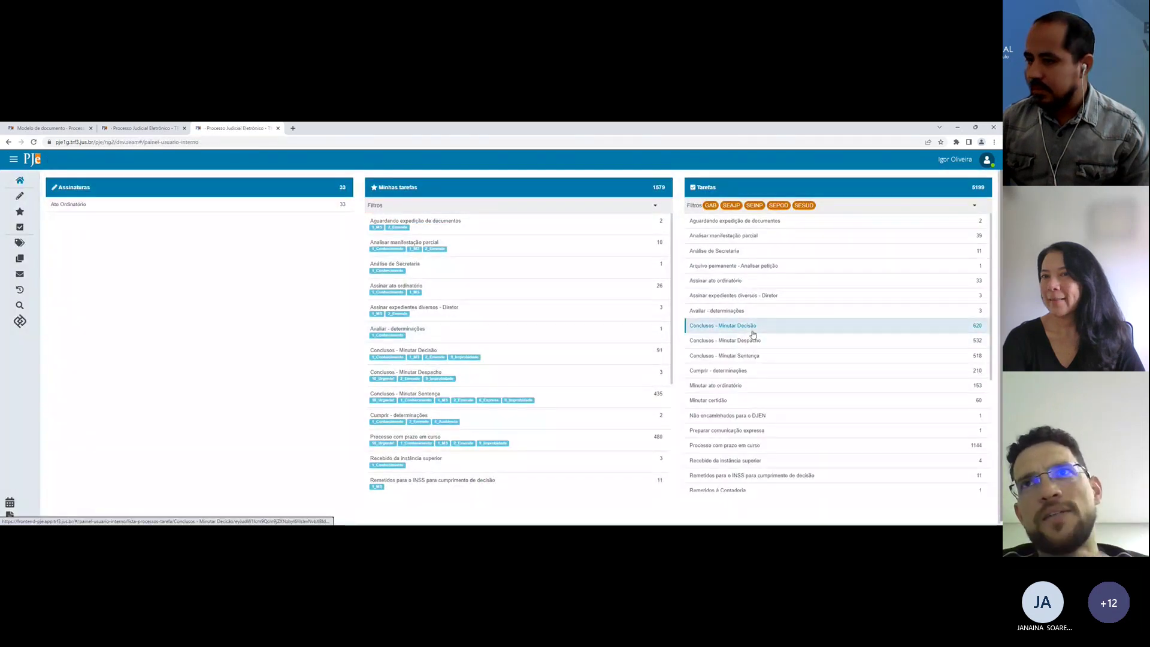
{"action": "left_click", "coordinate": [48, 128]}
{"action": "left_click", "coordinate": [68, 352]}
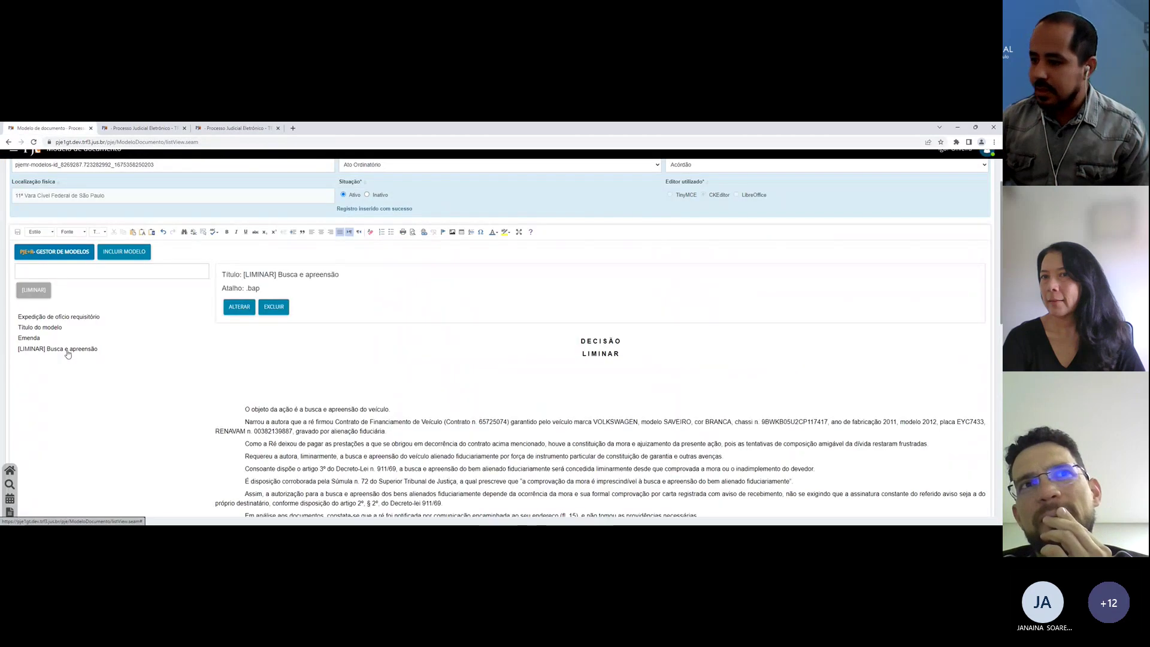
{"action": "scroll", "coordinate": [319, 343], "scroll_direction": "down", "scroll_amount": 5}
{"action": "scroll", "coordinate": [319, 343], "scroll_direction": "up", "scroll_amount": 4}
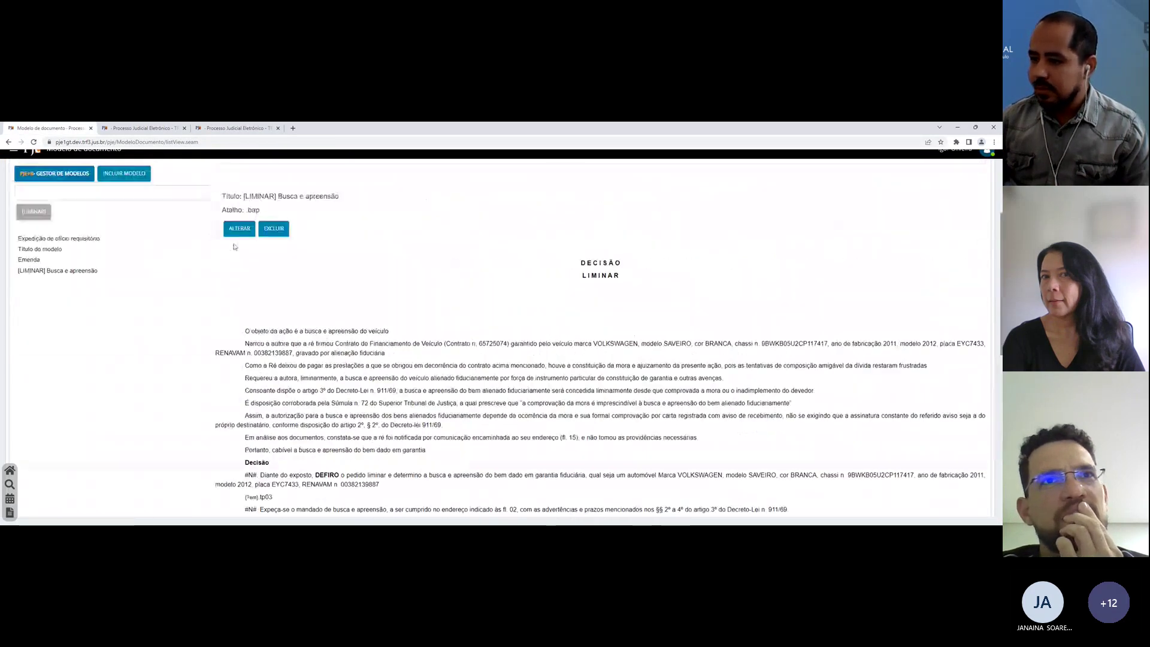
{"action": "scroll", "coordinate": [275, 389], "scroll_direction": "down", "scroll_amount": 2}
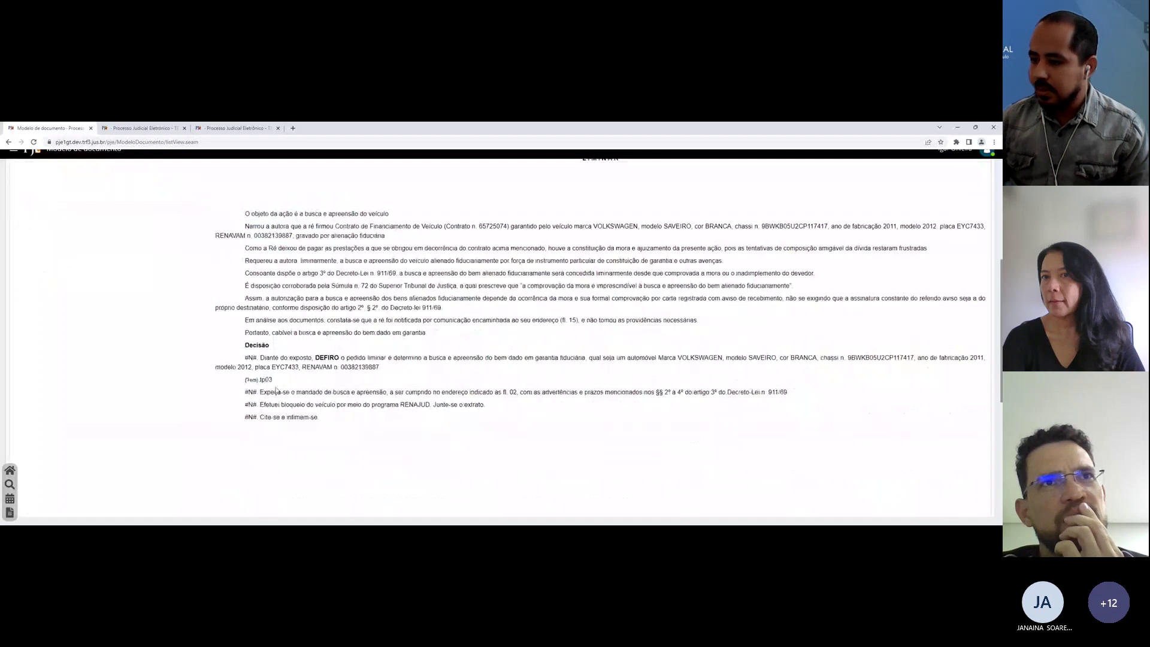
{"action": "double_click", "coordinate": [251, 379]}
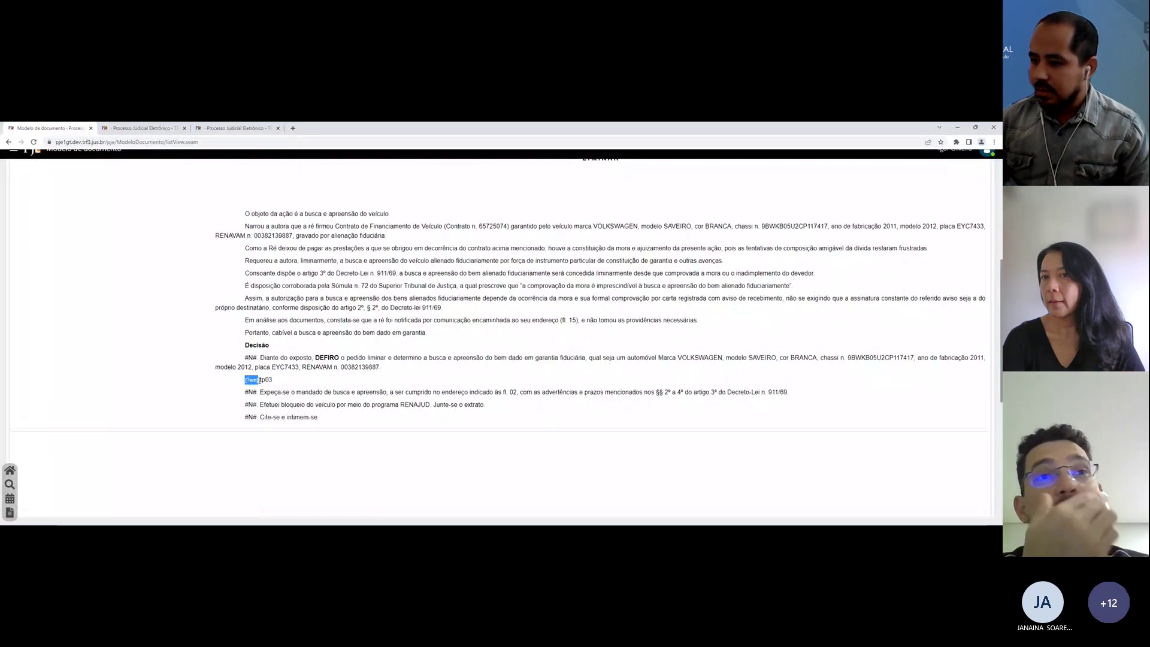
{"action": "double_click", "coordinate": [261, 379]}
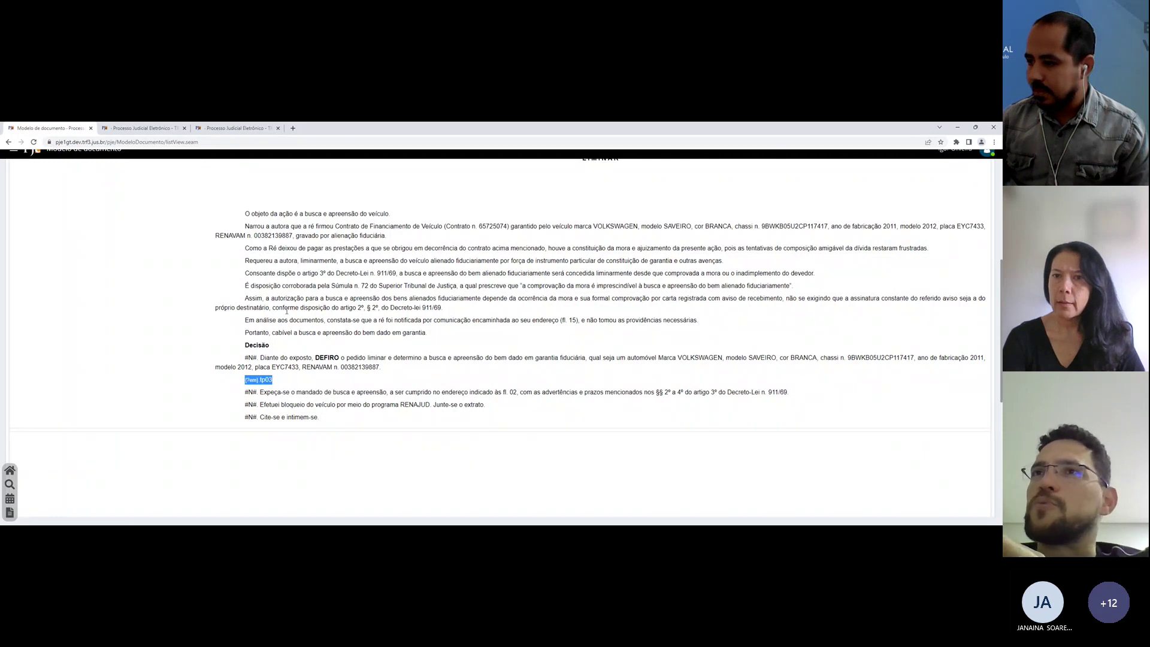
{"action": "left_click", "coordinate": [286, 311]}
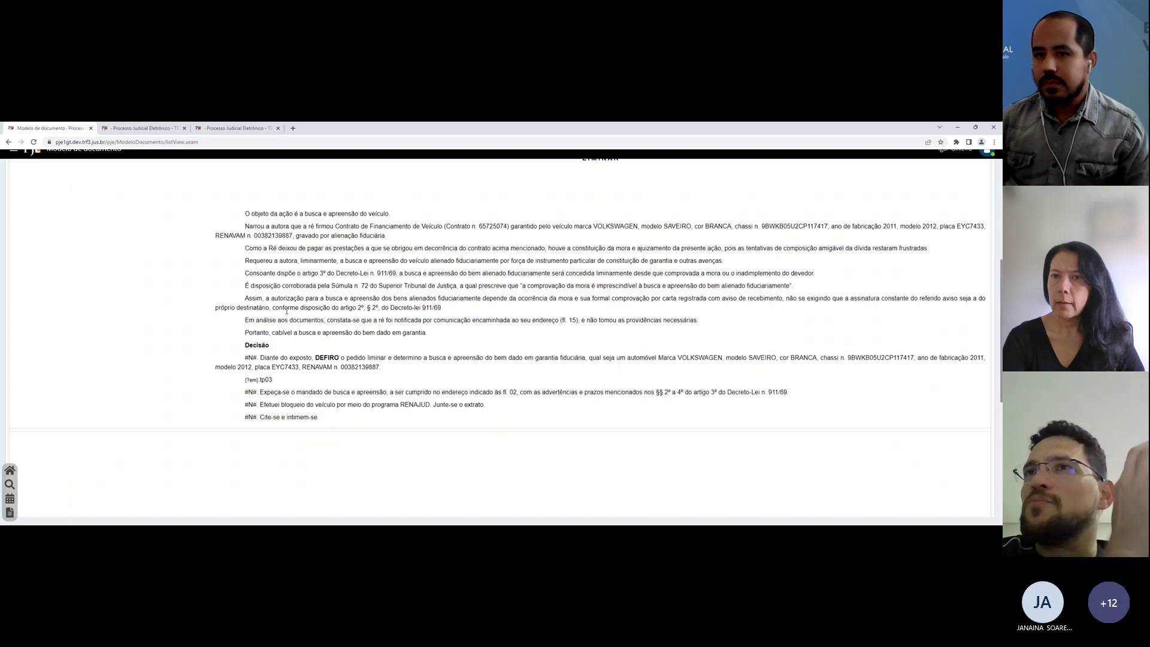
{"action": "scroll", "coordinate": [286, 310], "scroll_direction": "up", "scroll_amount": 1}
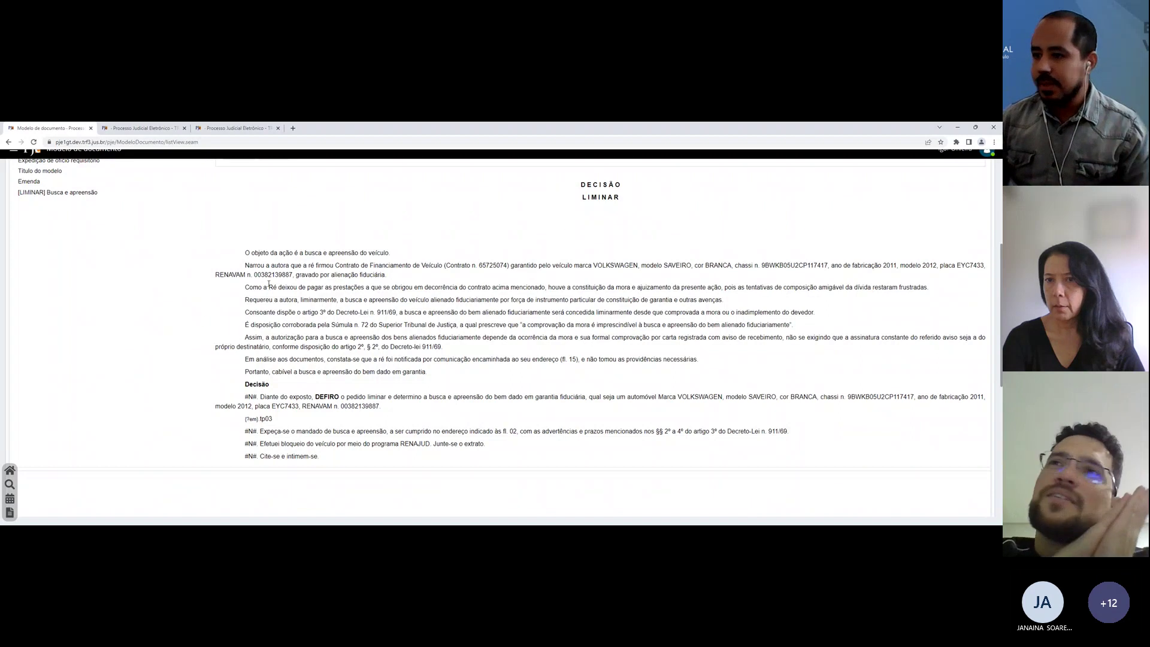
Step: Compare the existing decision draft, then open the Conclusos - Minutar Decisão task list
{"action": "left_click", "coordinate": [150, 126]}
{"action": "left_click", "coordinate": [219, 127]}
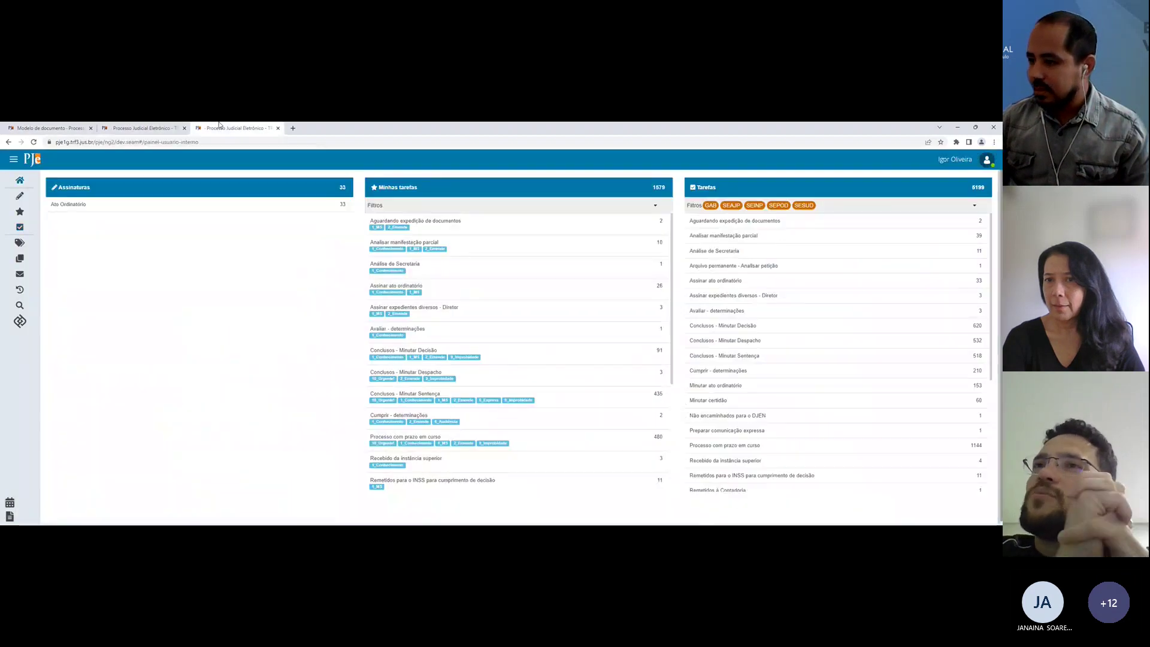
{"action": "left_click", "coordinate": [150, 128]}
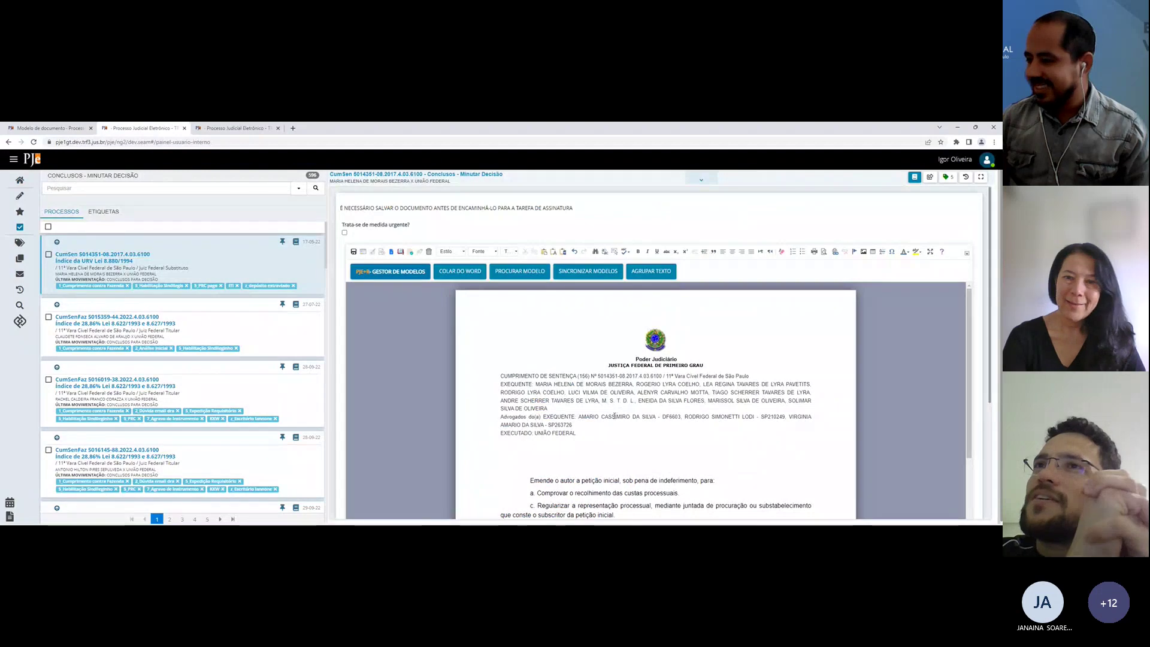
{"action": "scroll", "coordinate": [597, 406], "scroll_direction": "down", "scroll_amount": 2}
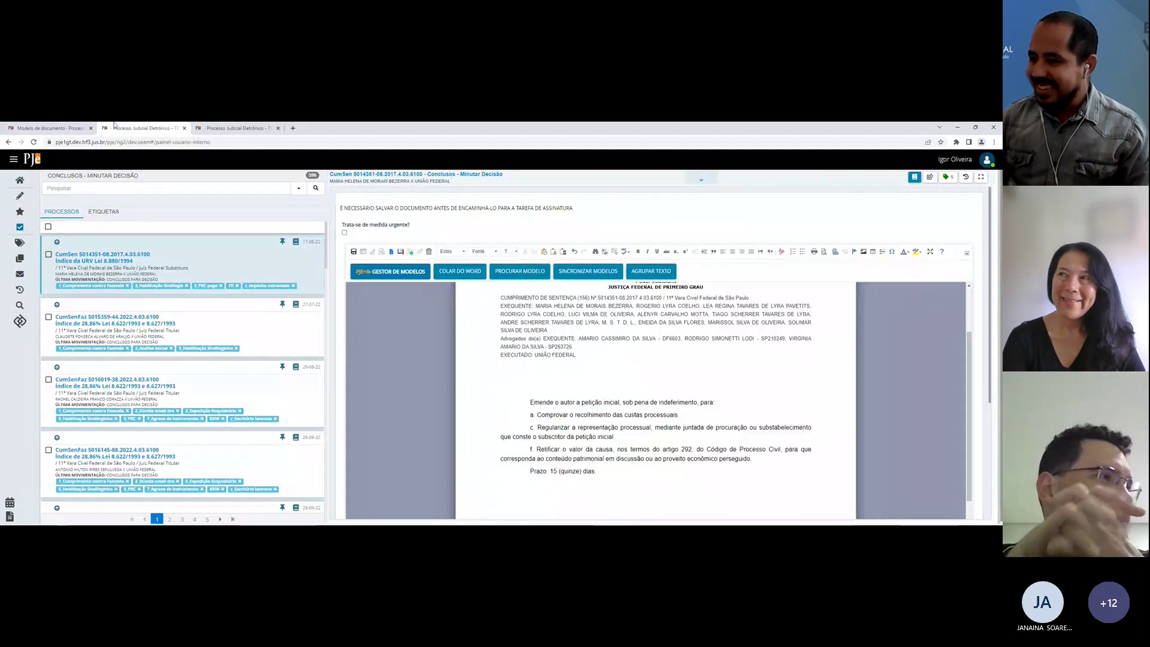
{"action": "left_click", "coordinate": [197, 127]}
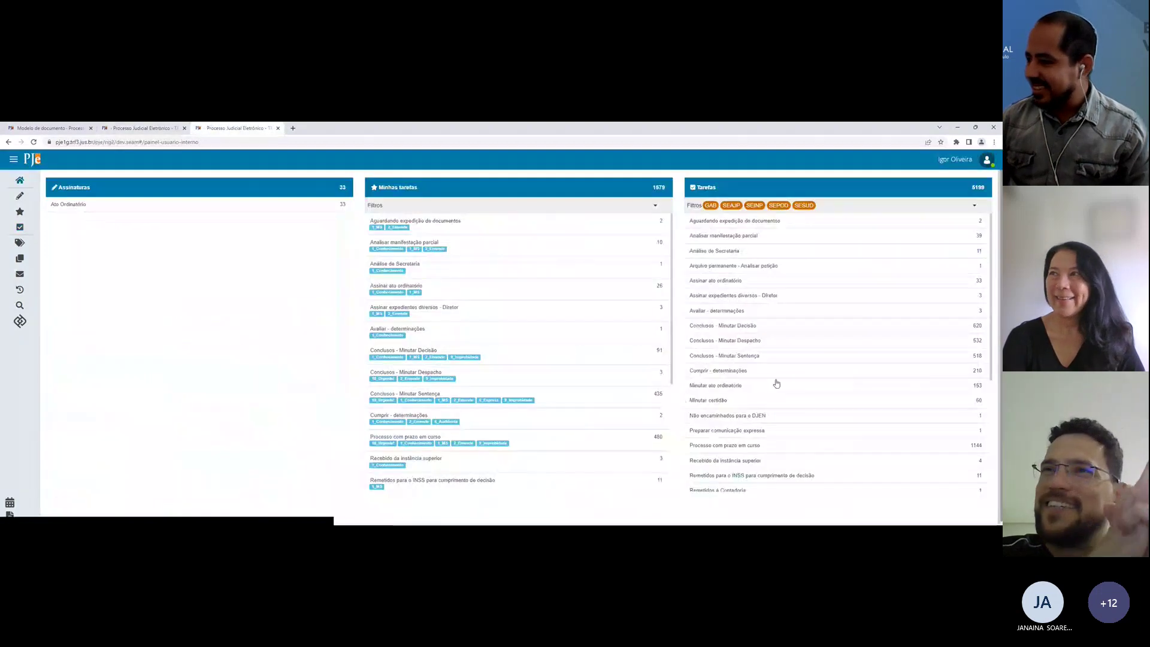
{"action": "left_click", "coordinate": [744, 328]}
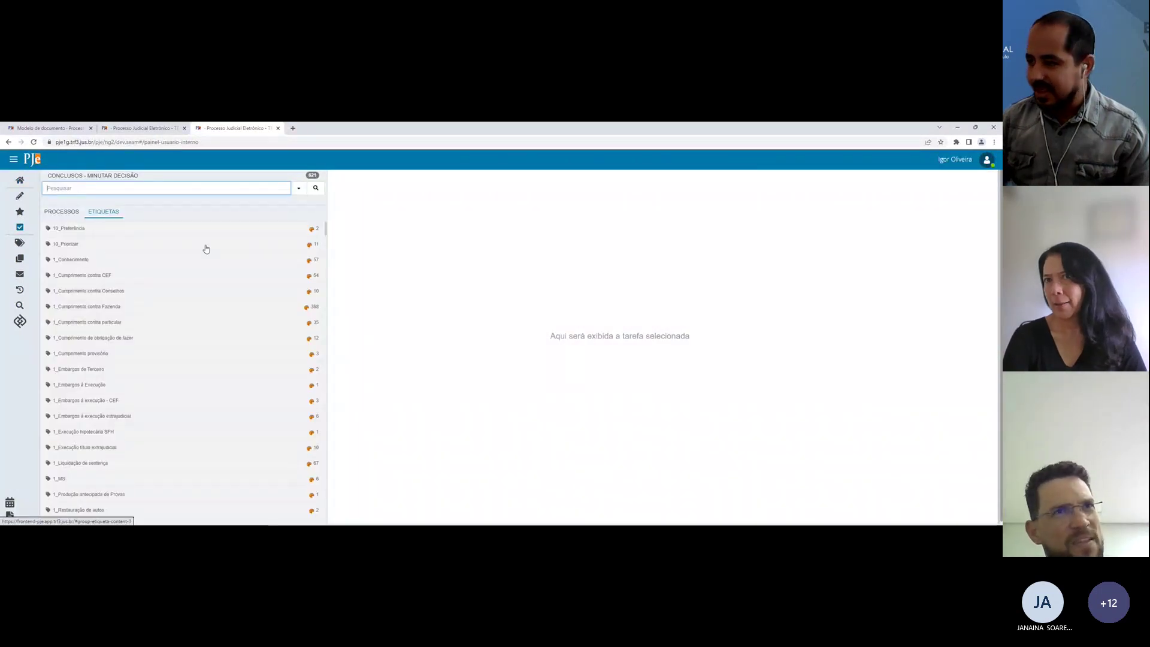
Step: Find 'limin' on the page and open the first 2_Liminar/Tutela process's decision task
{"action": "key", "text": "ctrl+f"}
{"action": "type", "text": "limi"}
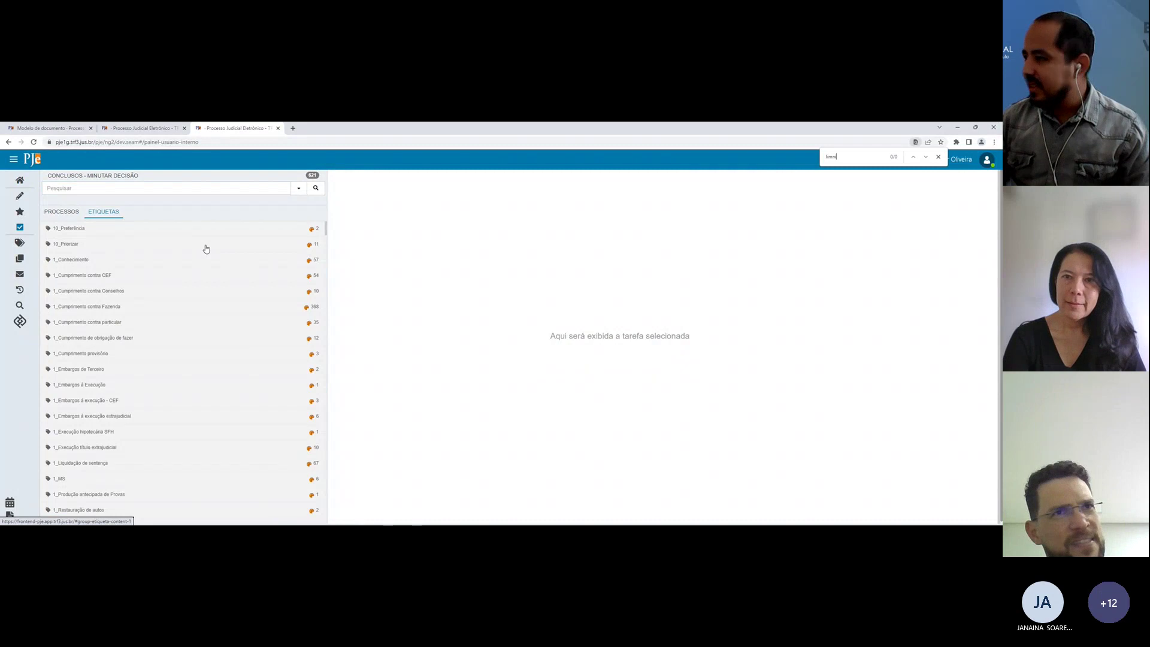
{"action": "type", "text": "n"}
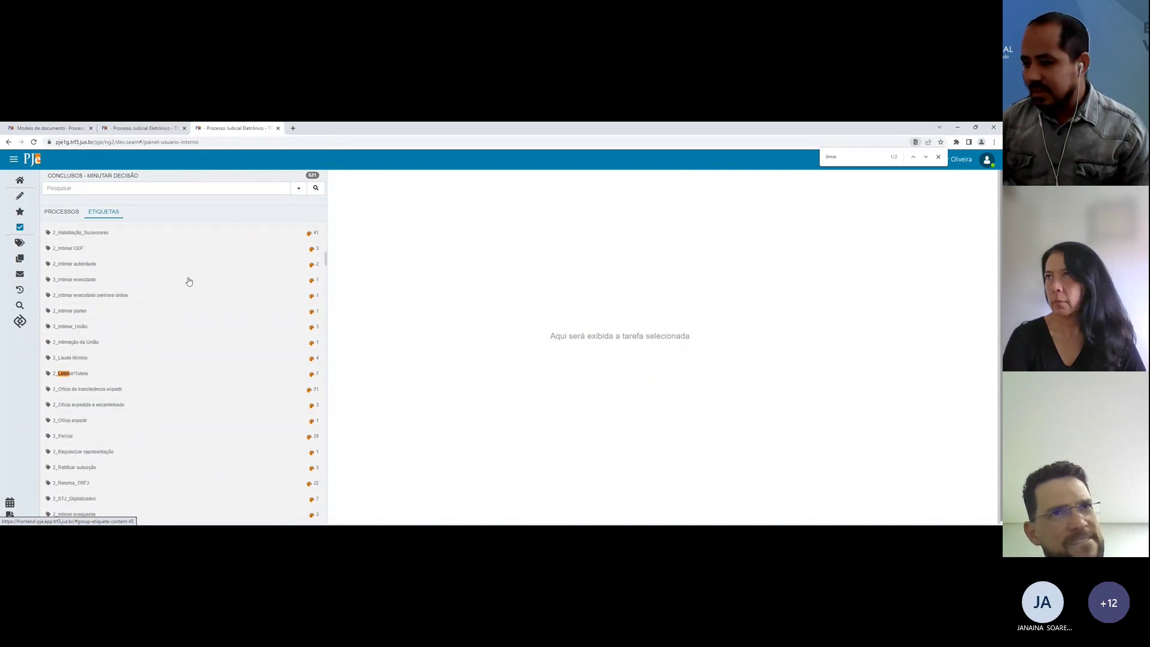
{"action": "left_click", "coordinate": [103, 374]}
{"action": "left_click", "coordinate": [93, 415]}
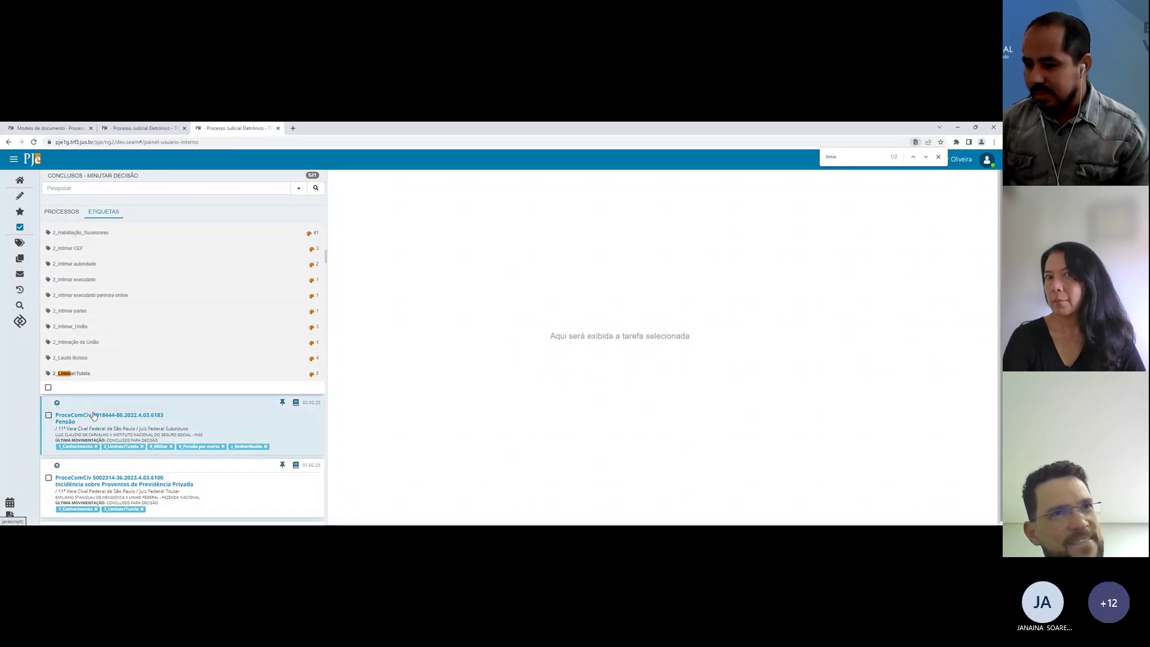
{"action": "left_click", "coordinate": [939, 157]}
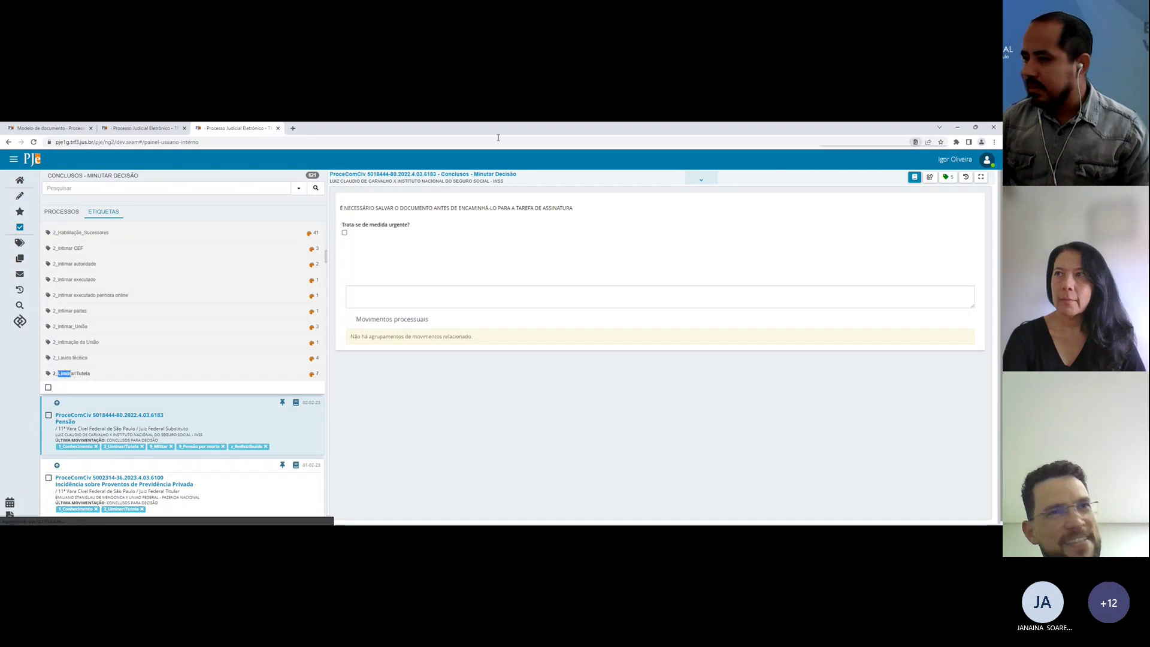
Step: Duplicate the process tab and start a Decisão from the 'Decisão Padrão (Brasão)' template
{"action": "right_click", "coordinate": [210, 128]}
{"action": "left_click", "coordinate": [231, 188]}
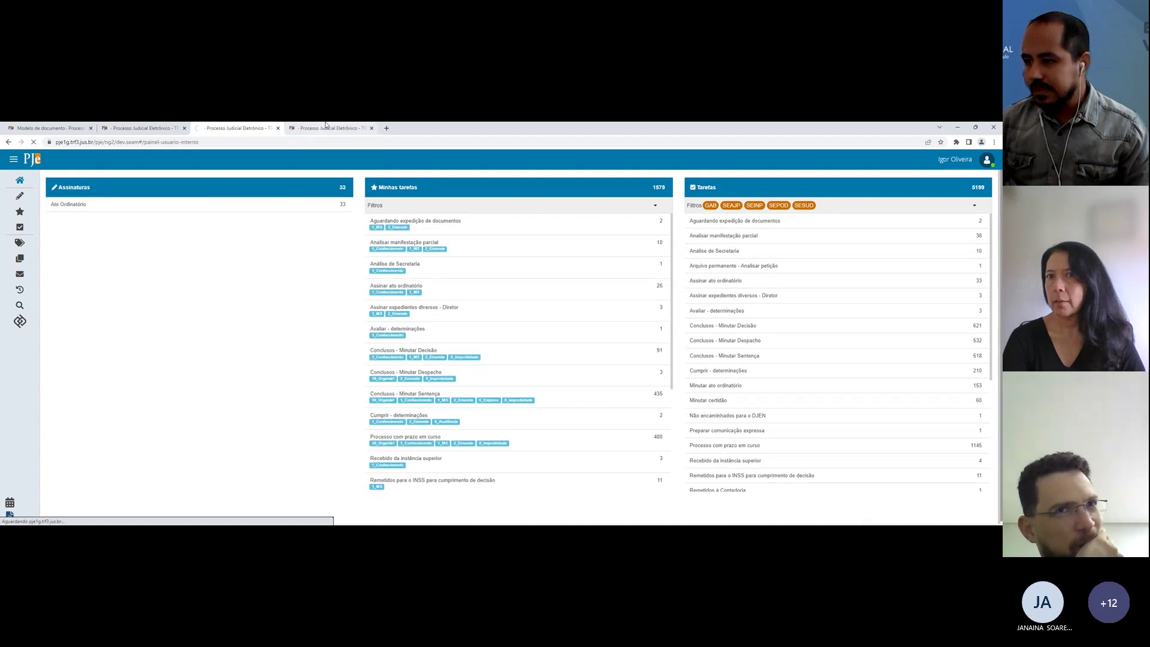
{"action": "left_click", "coordinate": [329, 129]}
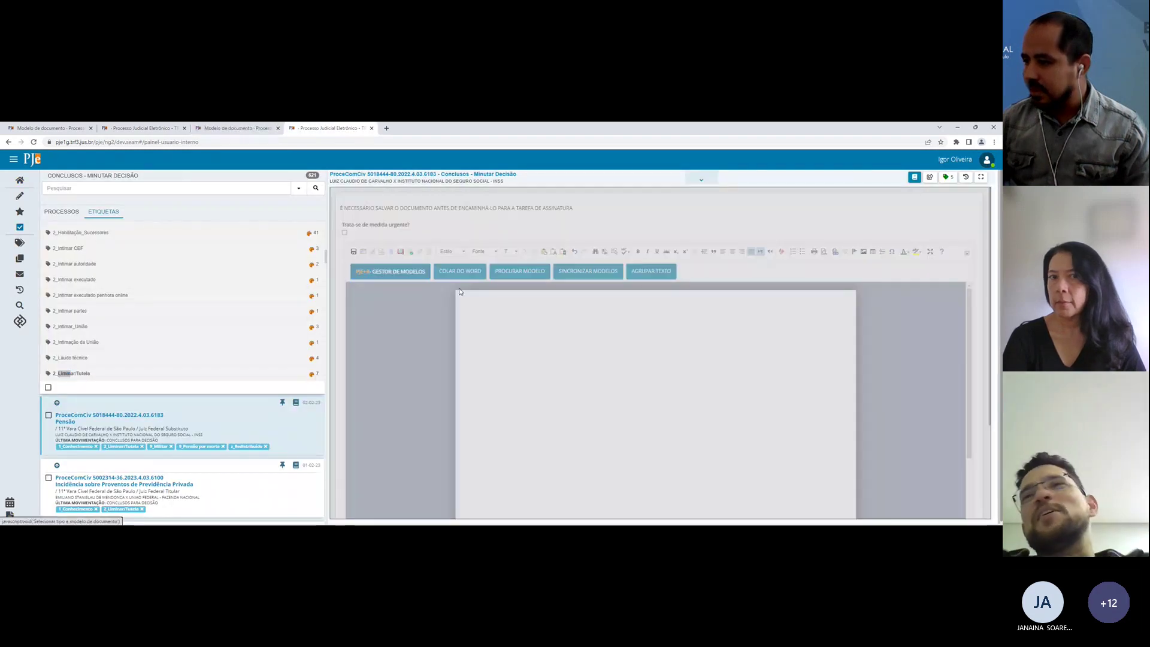
{"action": "left_click", "coordinate": [610, 398]}
{"action": "left_click", "coordinate": [611, 411]}
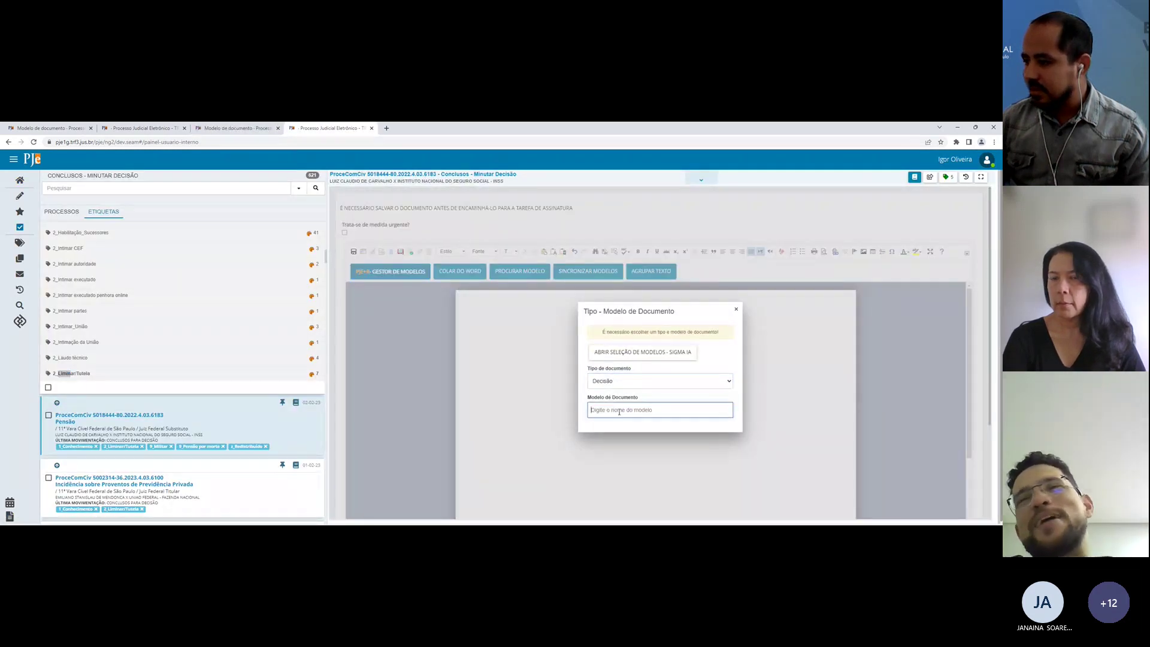
{"action": "type", "text": "BR"}
{"action": "left_click", "coordinate": [613, 432]}
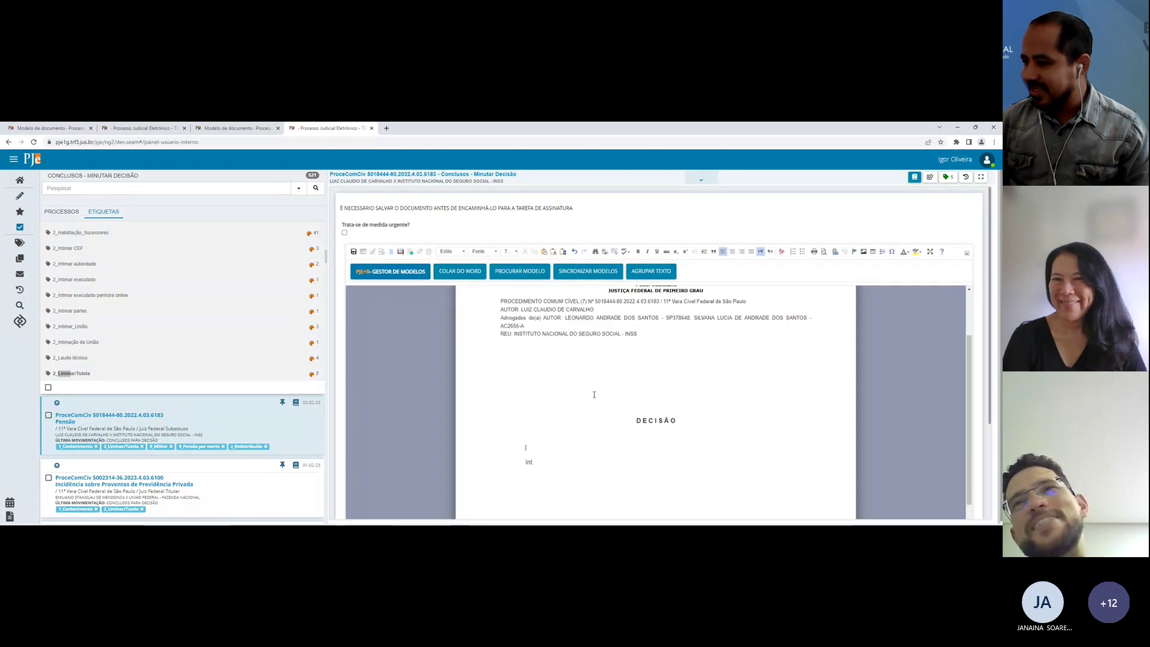
{"action": "left_click", "coordinate": [224, 127]}
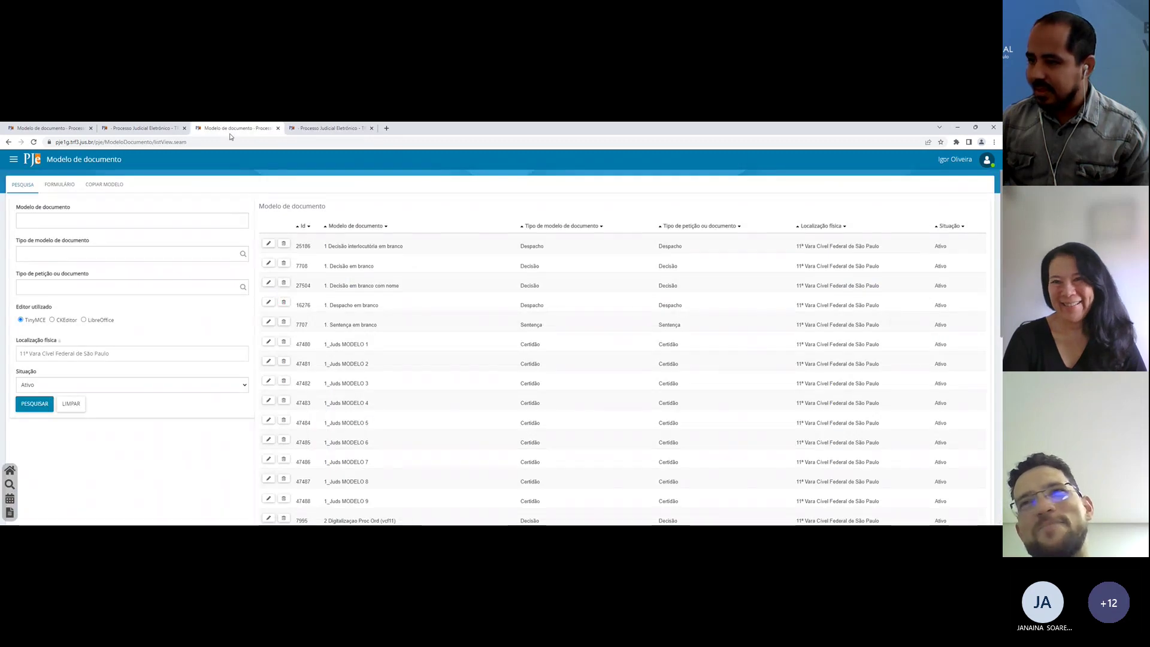
Step: Filter the models to CKEditor, search, and set the result as the PJe+R model source
{"action": "left_click", "coordinate": [52, 319]}
{"action": "left_click", "coordinate": [47, 401]}
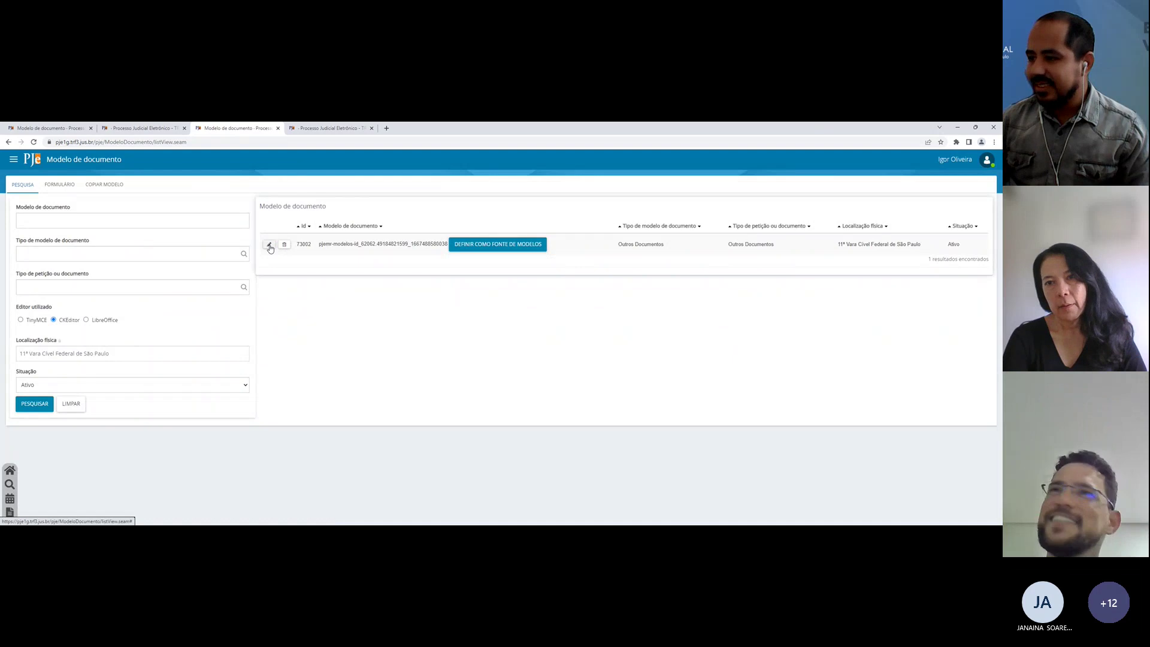
{"action": "left_click", "coordinate": [470, 250]}
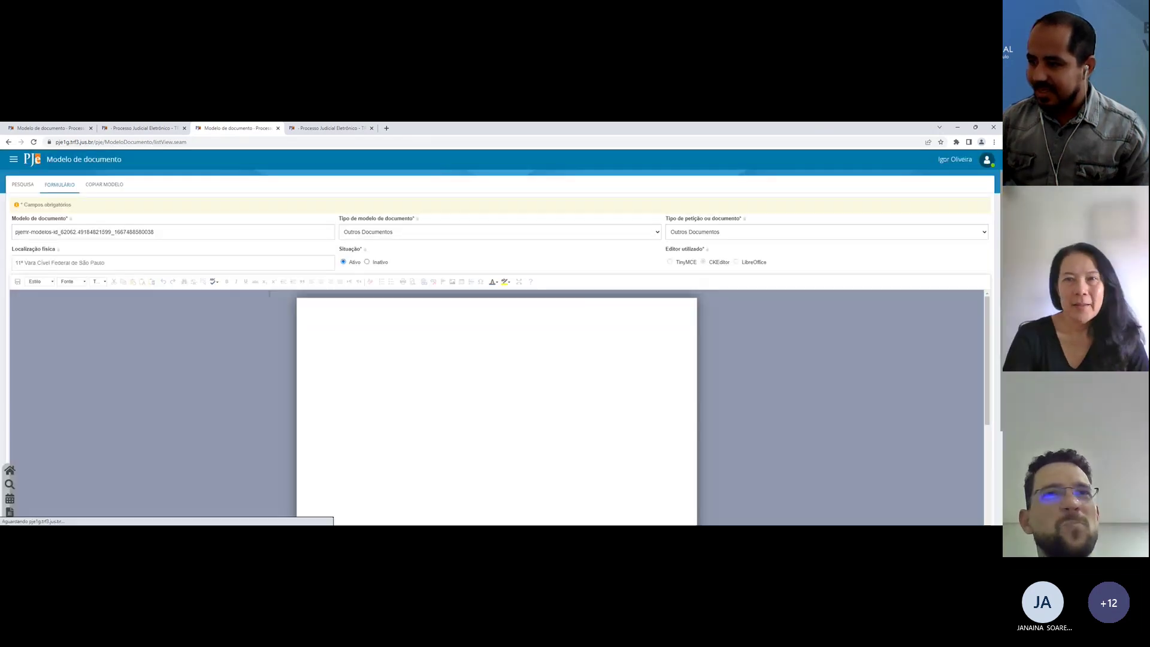
{"action": "scroll", "coordinate": [382, 250], "scroll_direction": "down", "scroll_amount": 2}
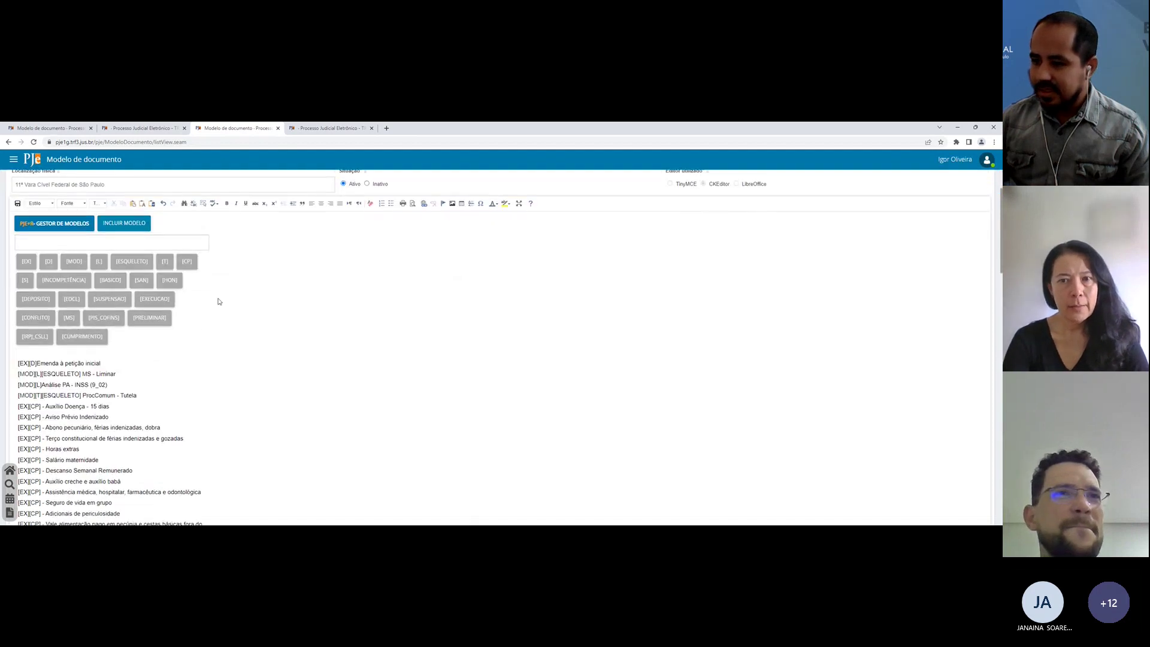
{"action": "scroll", "coordinate": [162, 298], "scroll_direction": "down", "scroll_amount": 10}
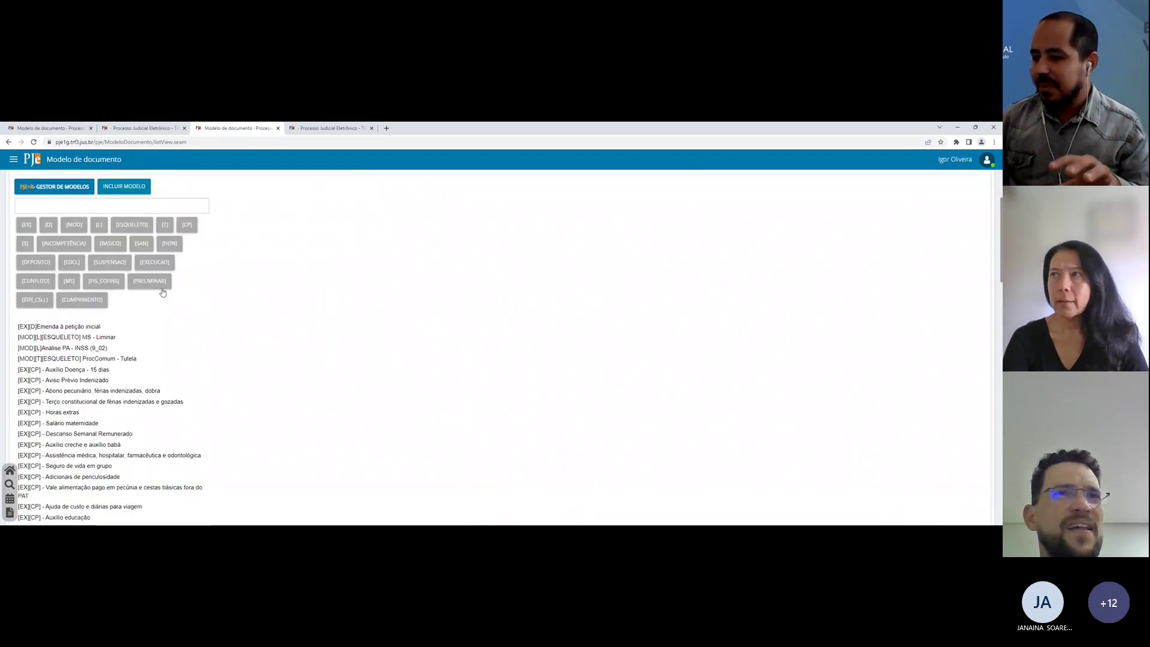
{"action": "scroll", "coordinate": [162, 292], "scroll_direction": "up", "scroll_amount": 10}
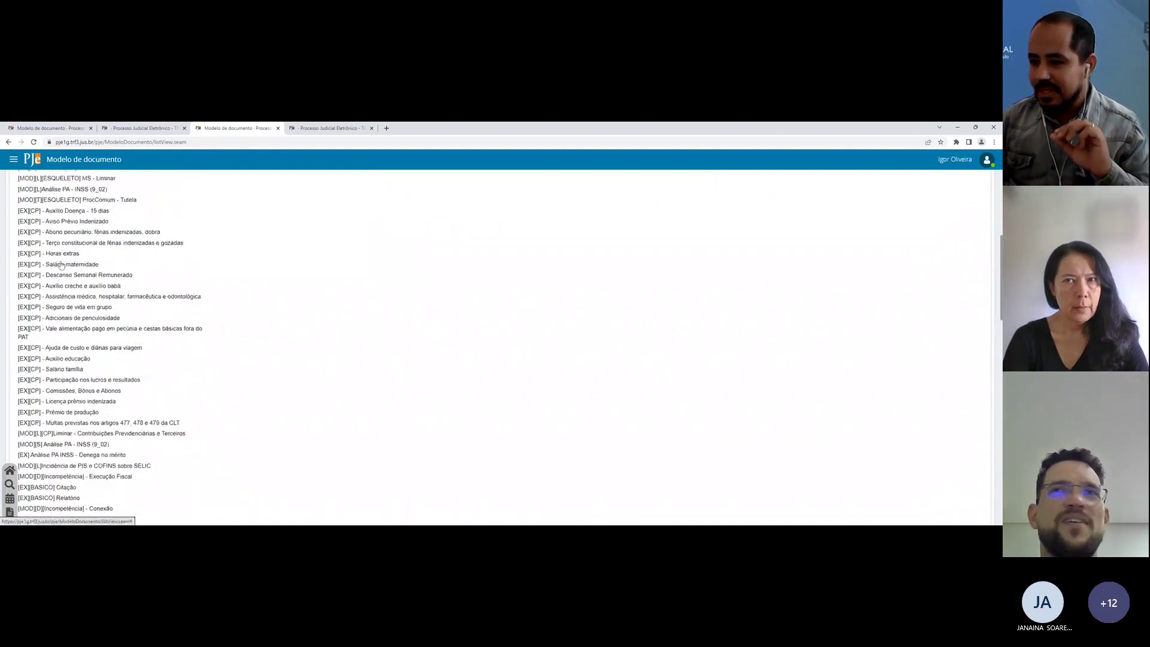
Step: Open the Salário maternidade and Terço de férias models, then review each [HON] honorários model
{"action": "left_click", "coordinate": [61, 264]}
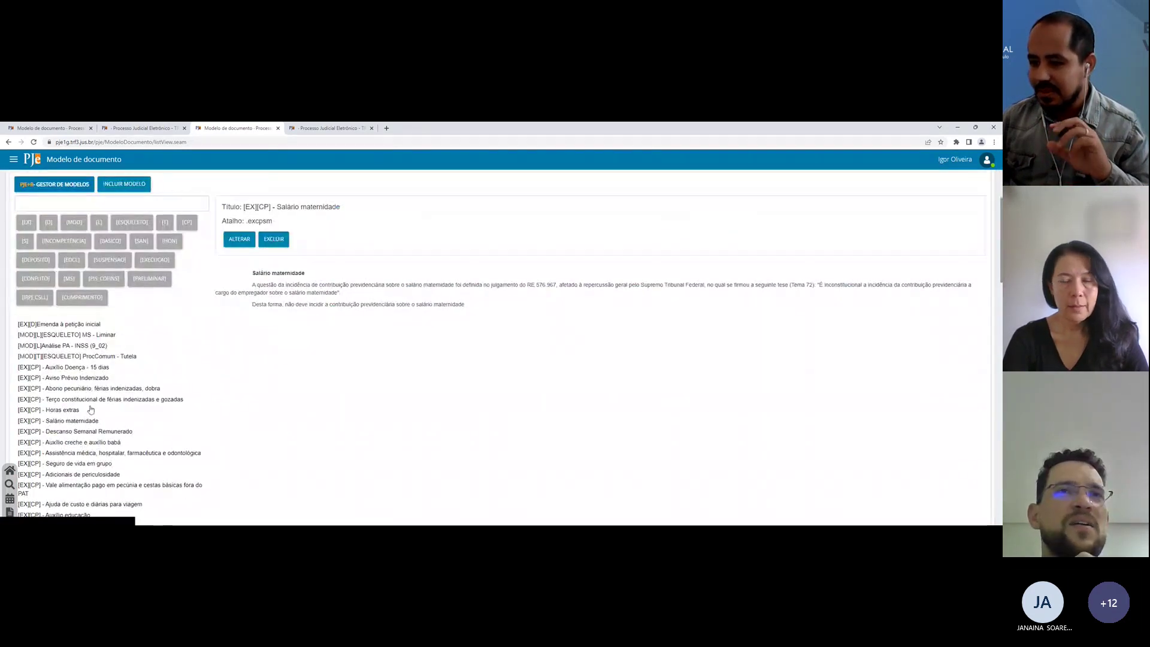
{"action": "left_click", "coordinate": [91, 399]}
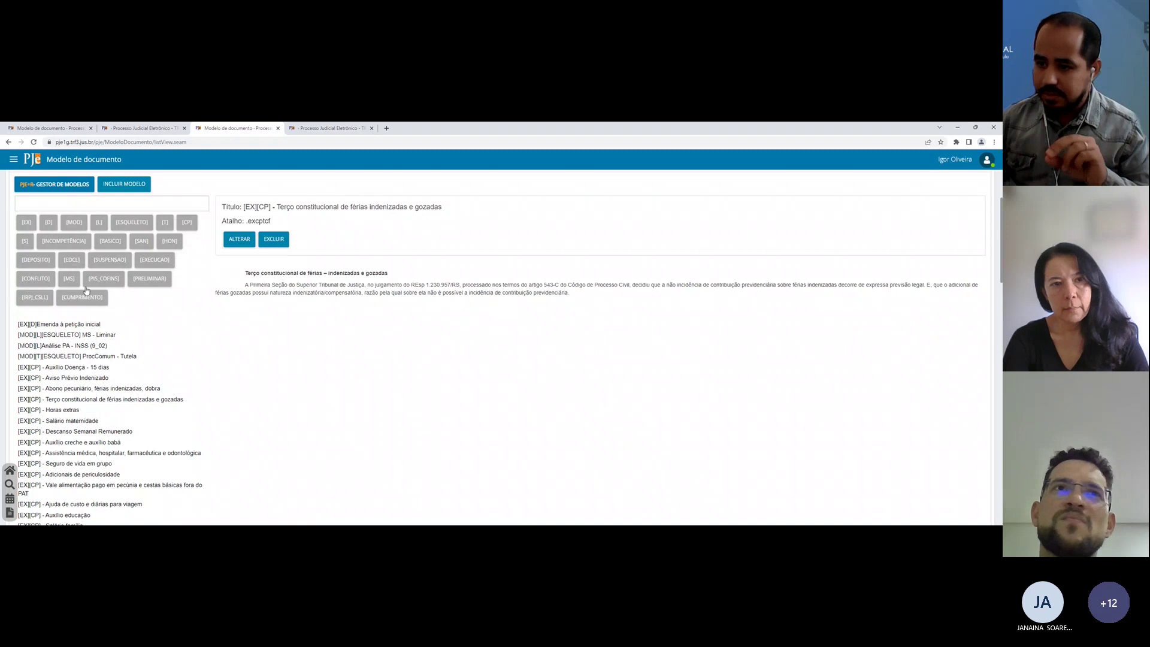
{"action": "left_click", "coordinate": [169, 241]}
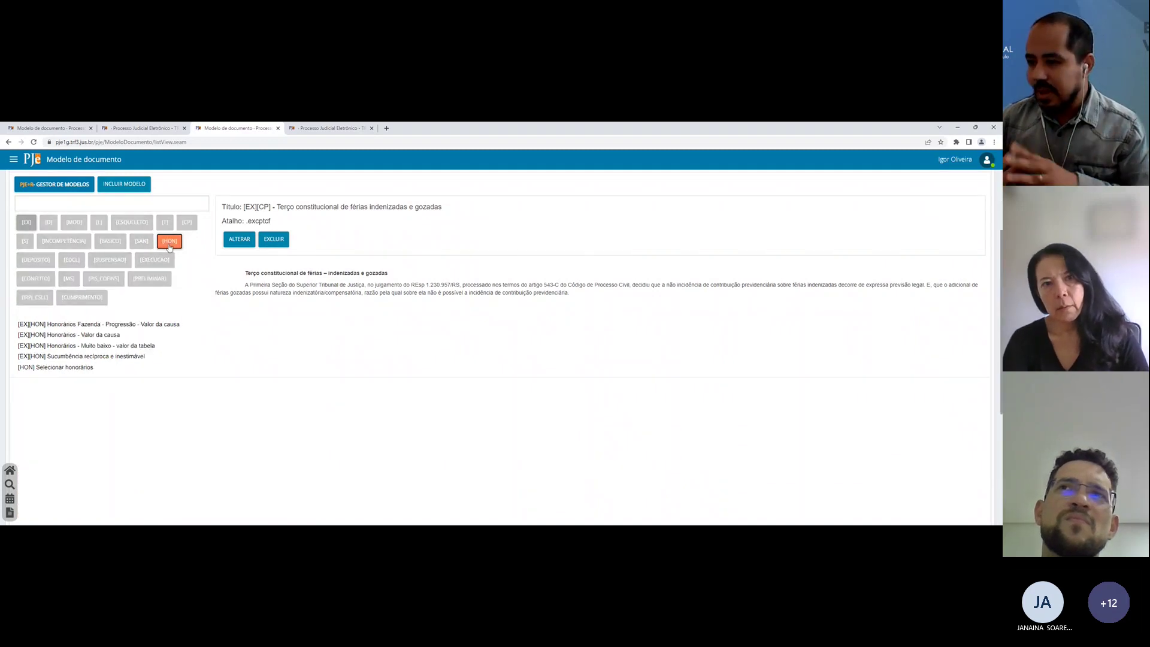
{"action": "left_click", "coordinate": [87, 325]}
{"action": "left_click", "coordinate": [73, 337]}
{"action": "left_click", "coordinate": [59, 357]}
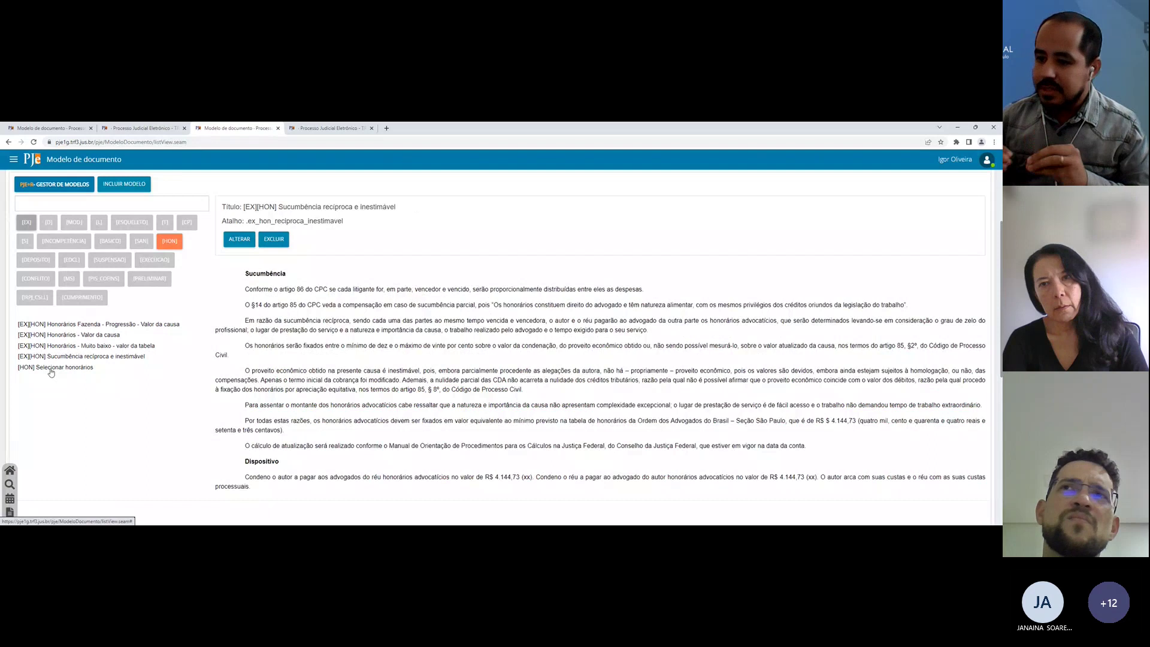
{"action": "left_click", "coordinate": [52, 367]}
{"action": "left_click", "coordinate": [318, 128]}
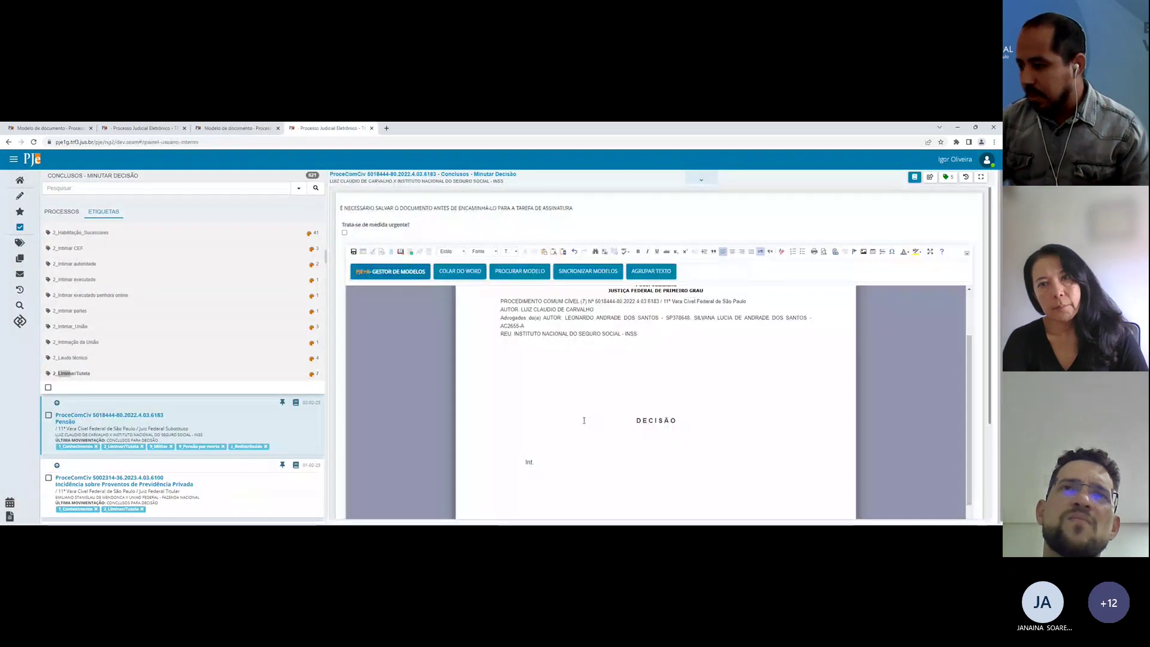
Step: Expand the hon shortcut with Tabela da OAB and Valor da causa ticked, inserting both texts
{"action": "type", "text": "hon"}
{"action": "key", "text": "Return"}
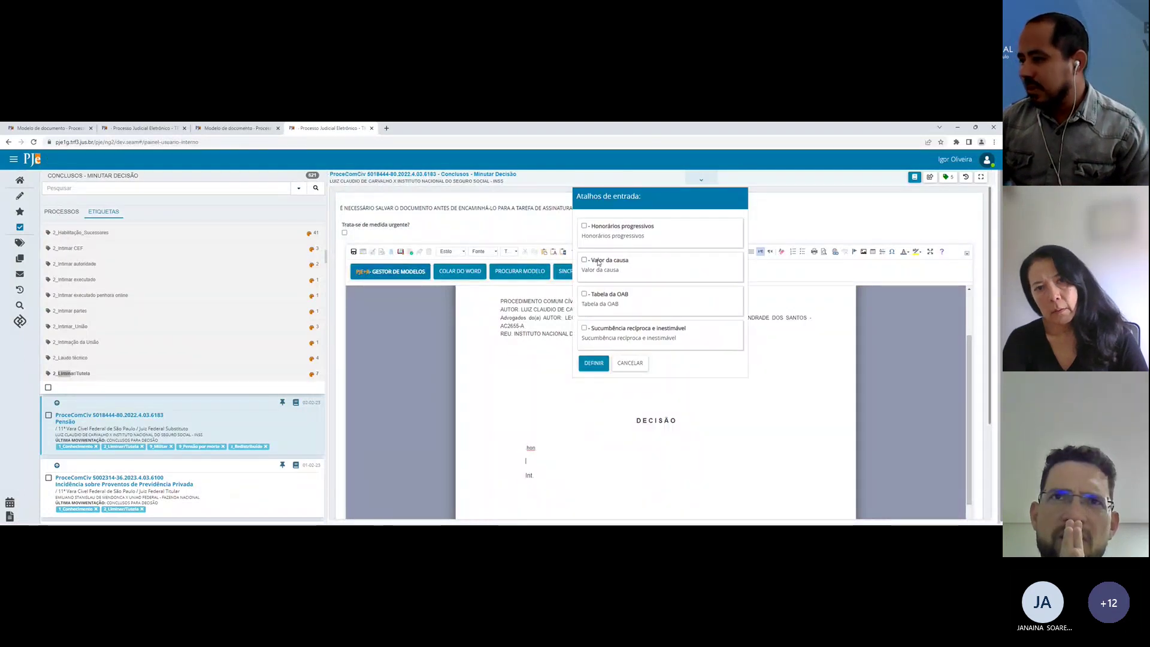
{"action": "left_click", "coordinate": [597, 294]}
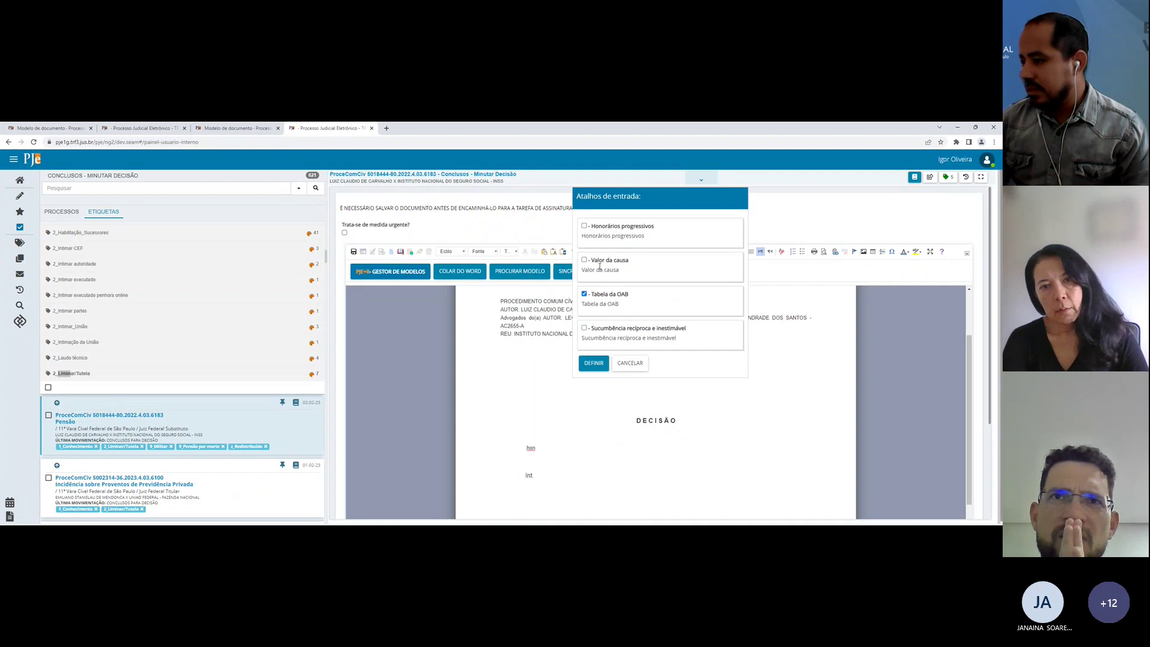
{"action": "left_click", "coordinate": [598, 260]}
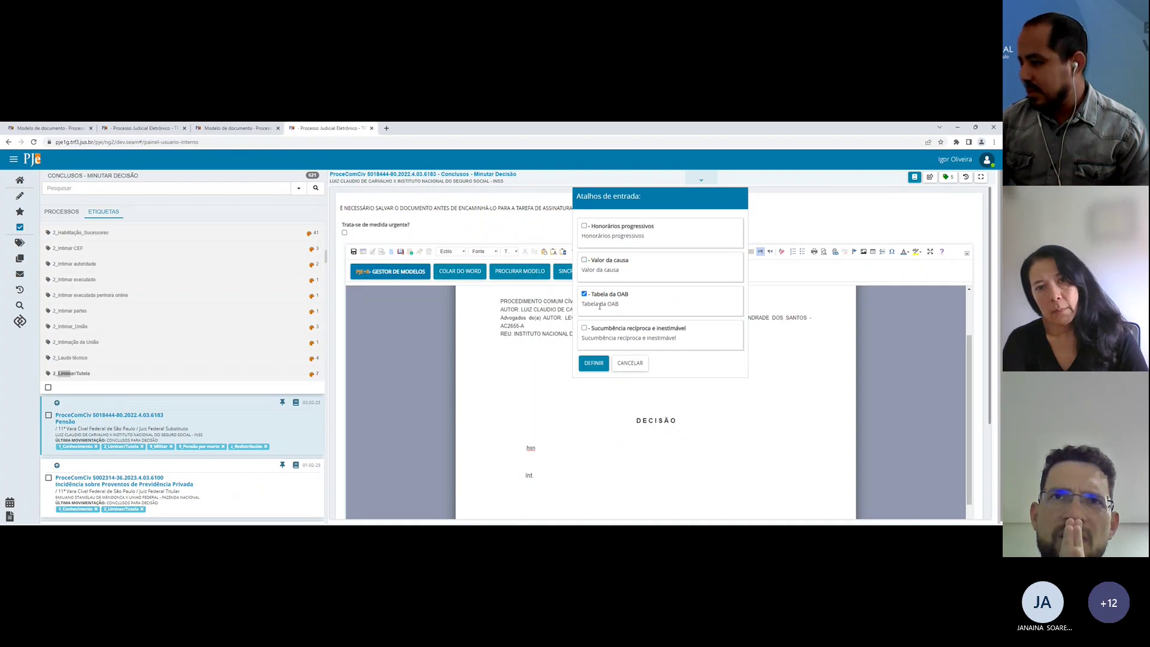
{"action": "left_click", "coordinate": [594, 363]}
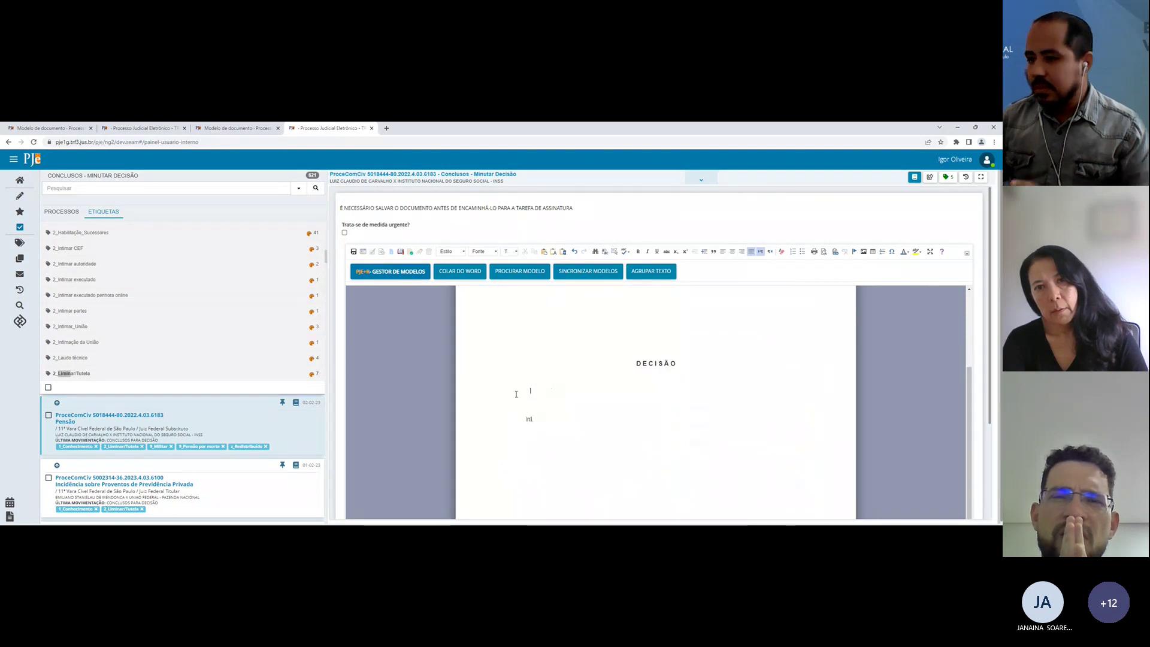
{"action": "left_click", "coordinate": [226, 130]}
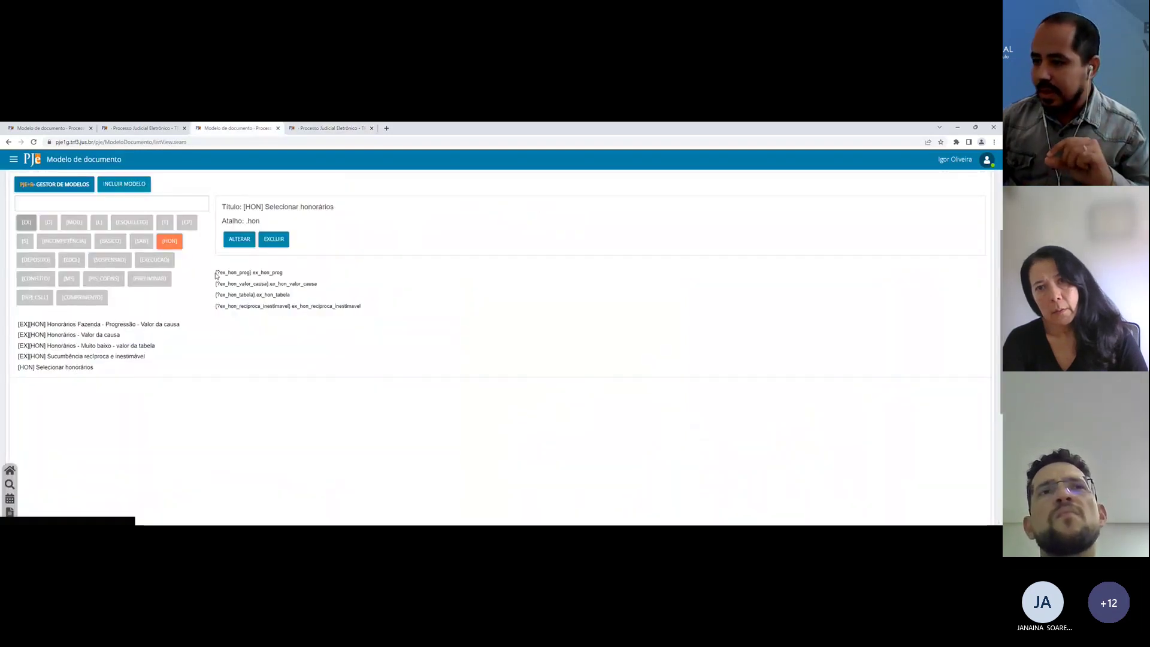
Step: Highlight the ex_hon_prog, ex_hon_tabela and ex_hon_reciproca_inestimavel variables in the model
{"action": "left_click_drag", "start_coordinate": [215, 271], "coordinate": [371, 308]}
{"action": "left_click", "coordinate": [377, 311]}
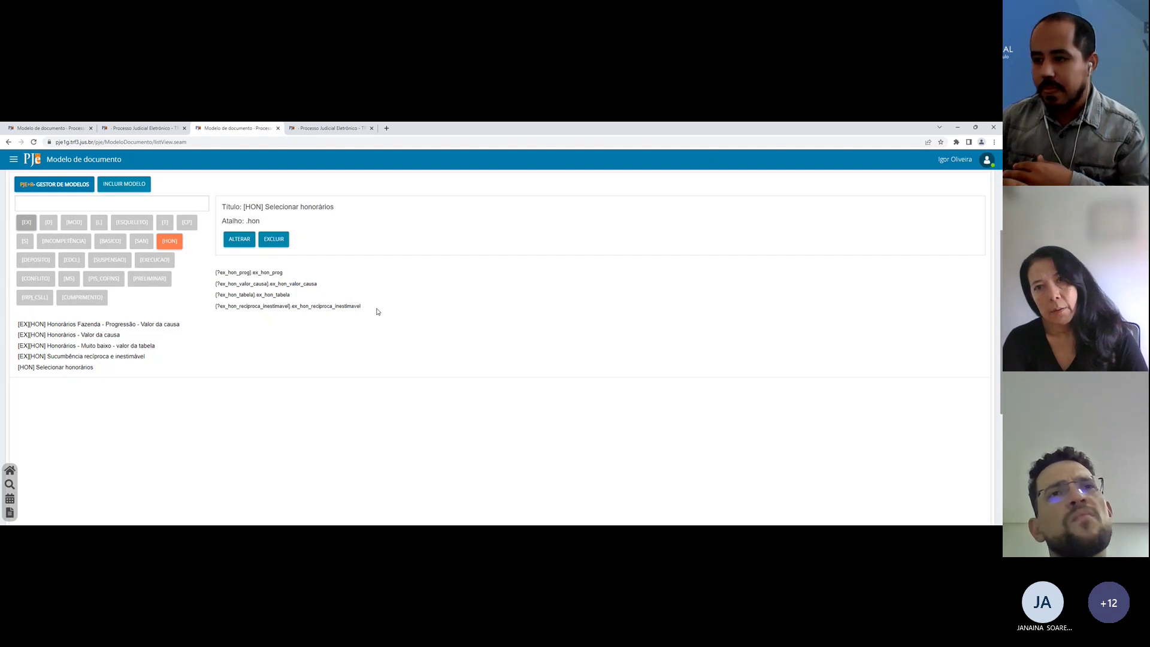
{"action": "double_click", "coordinate": [263, 272]}
{"action": "left_click", "coordinate": [275, 285]}
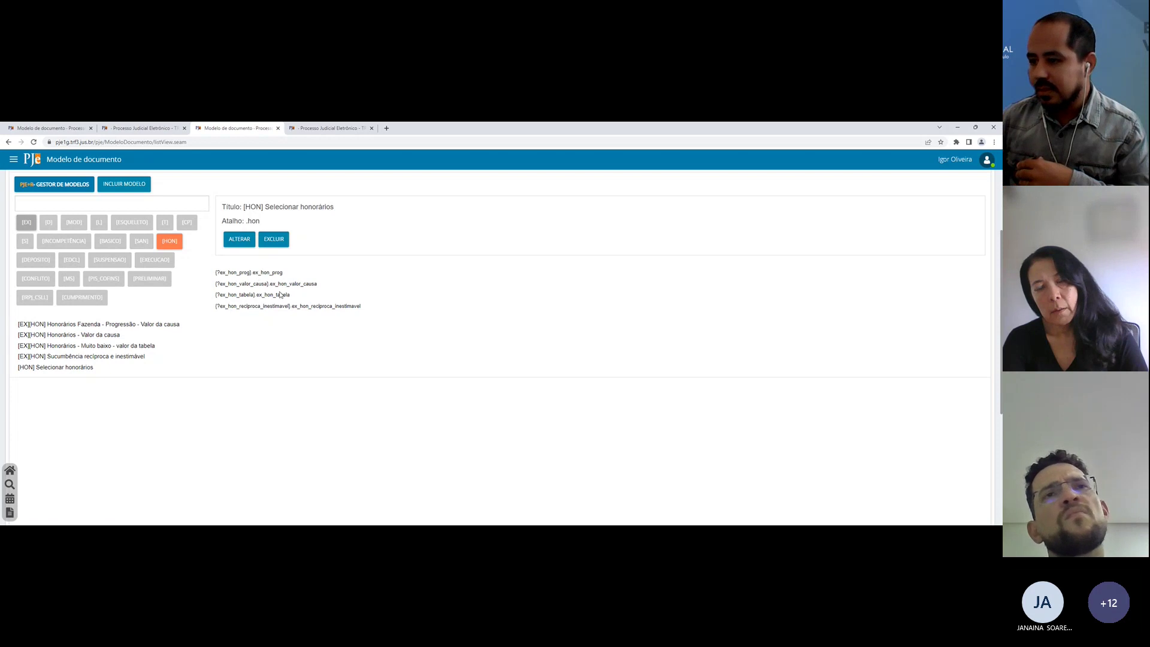
{"action": "double_click", "coordinate": [272, 294]}
{"action": "double_click", "coordinate": [293, 306]}
{"action": "left_click", "coordinate": [293, 316]}
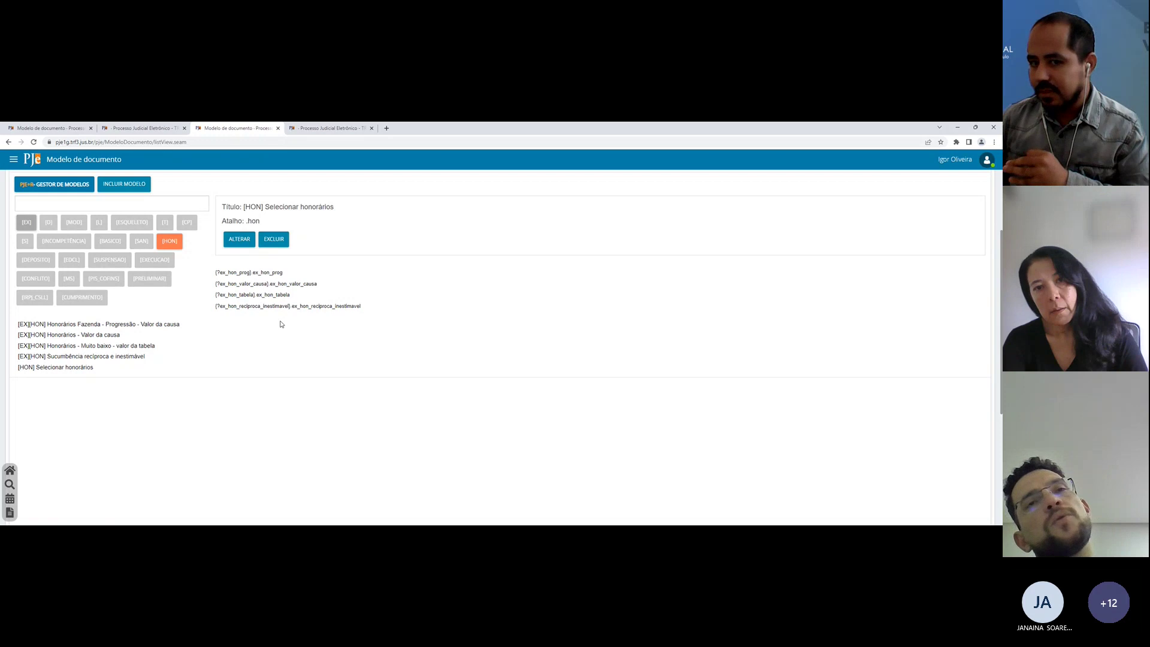
Step: Filter by [MOD] and [CP], preview the Liminar - Contribuições Previdenciárias e Terceiros model, then return to the draft
{"action": "left_click", "coordinate": [173, 249]}
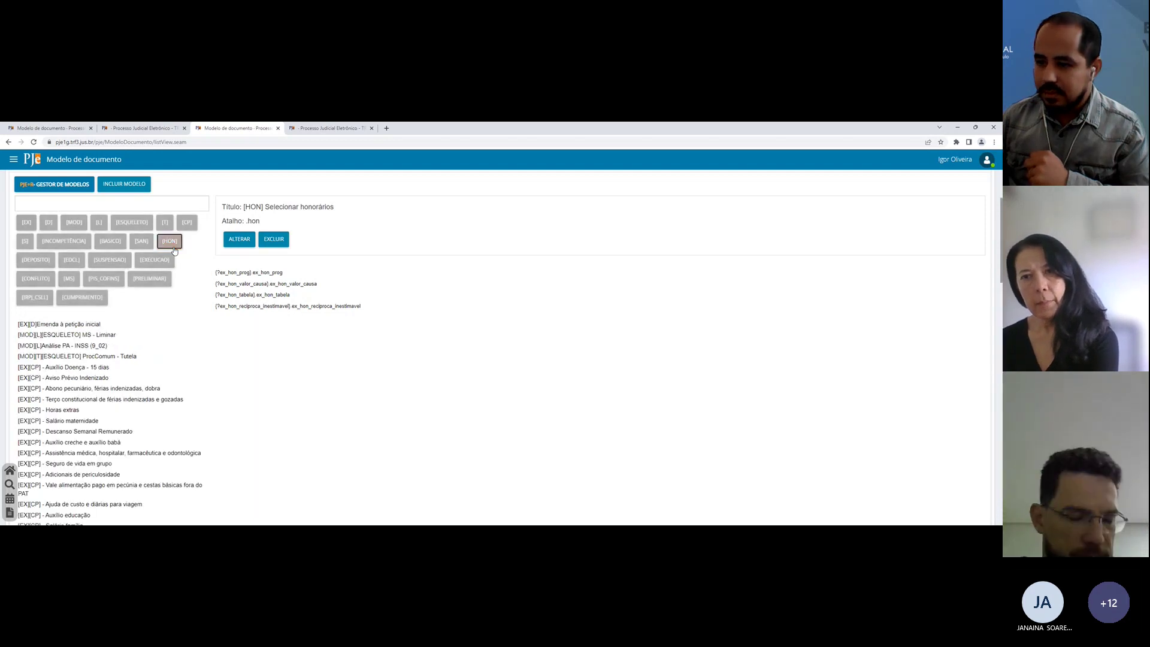
{"action": "left_click", "coordinate": [72, 223]}
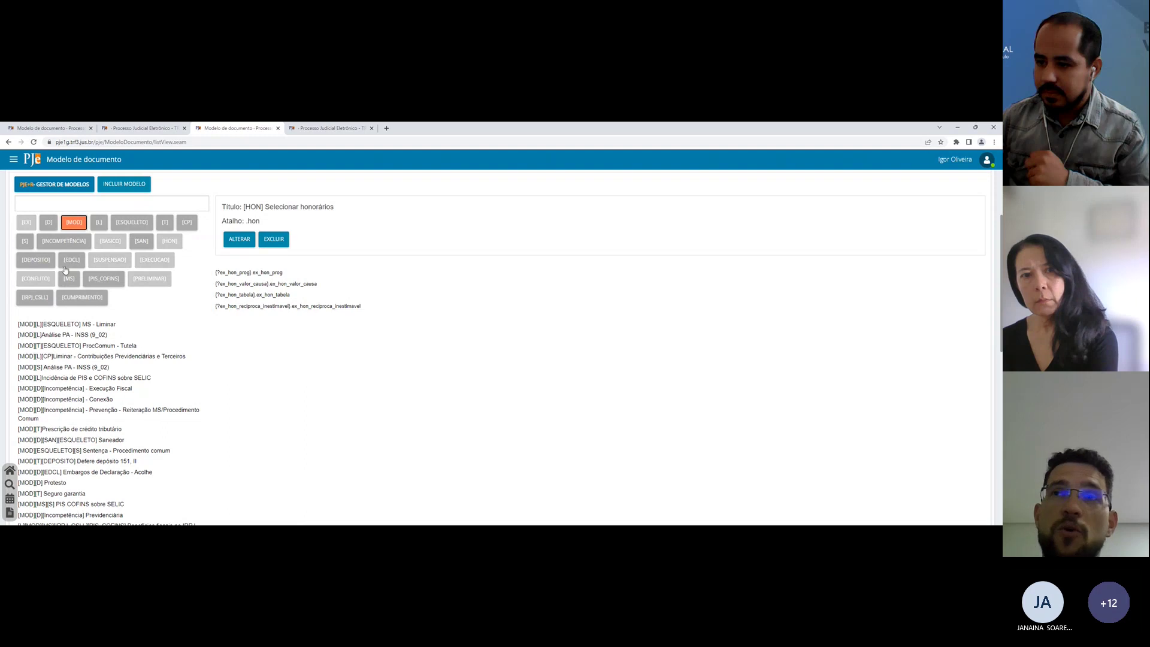
{"action": "left_click", "coordinate": [187, 222]}
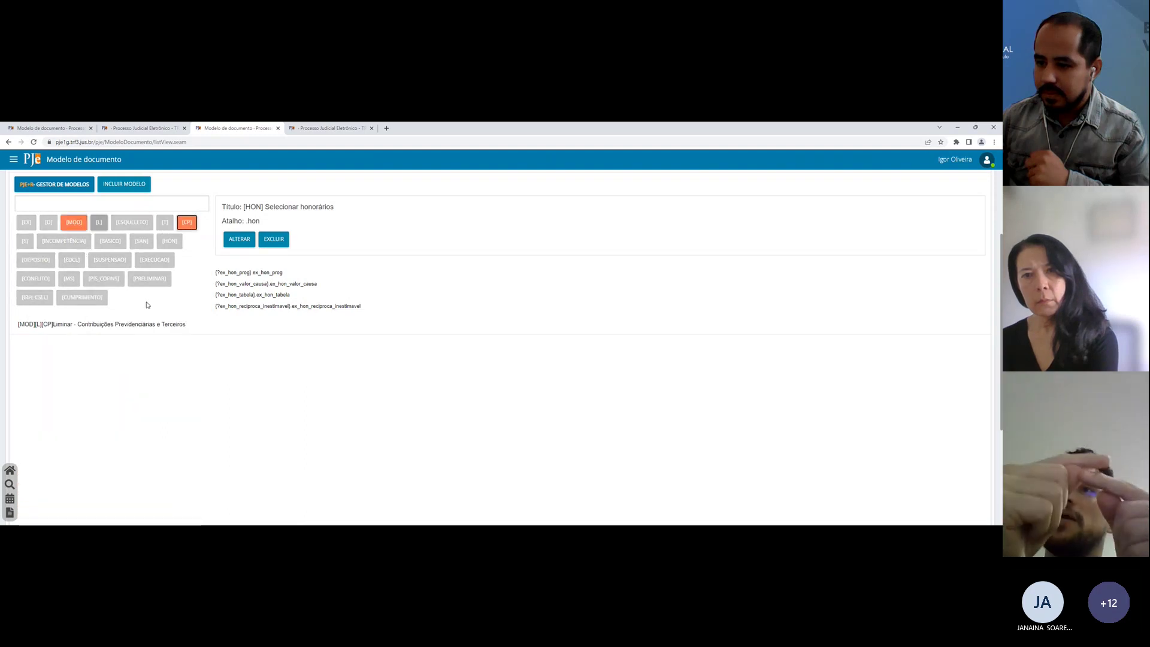
{"action": "left_click", "coordinate": [136, 326]}
{"action": "scroll", "coordinate": [402, 362], "scroll_direction": "down", "scroll_amount": 5}
{"action": "scroll", "coordinate": [403, 362], "scroll_direction": "down", "scroll_amount": 10}
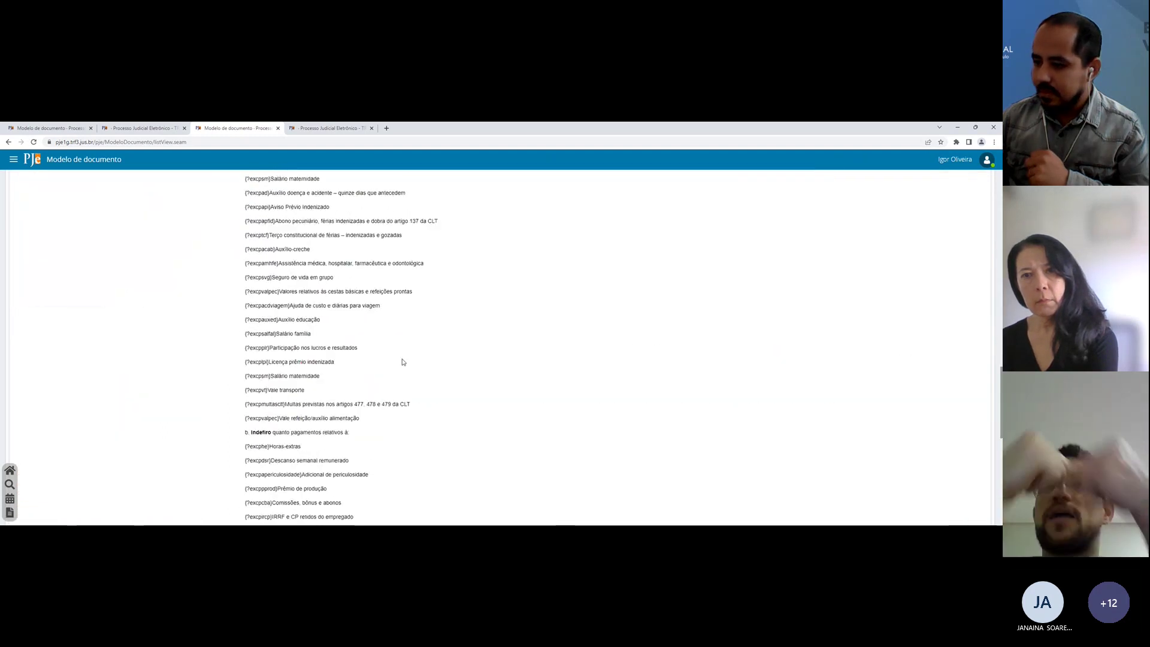
{"action": "scroll", "coordinate": [402, 362], "scroll_direction": "up", "scroll_amount": 15}
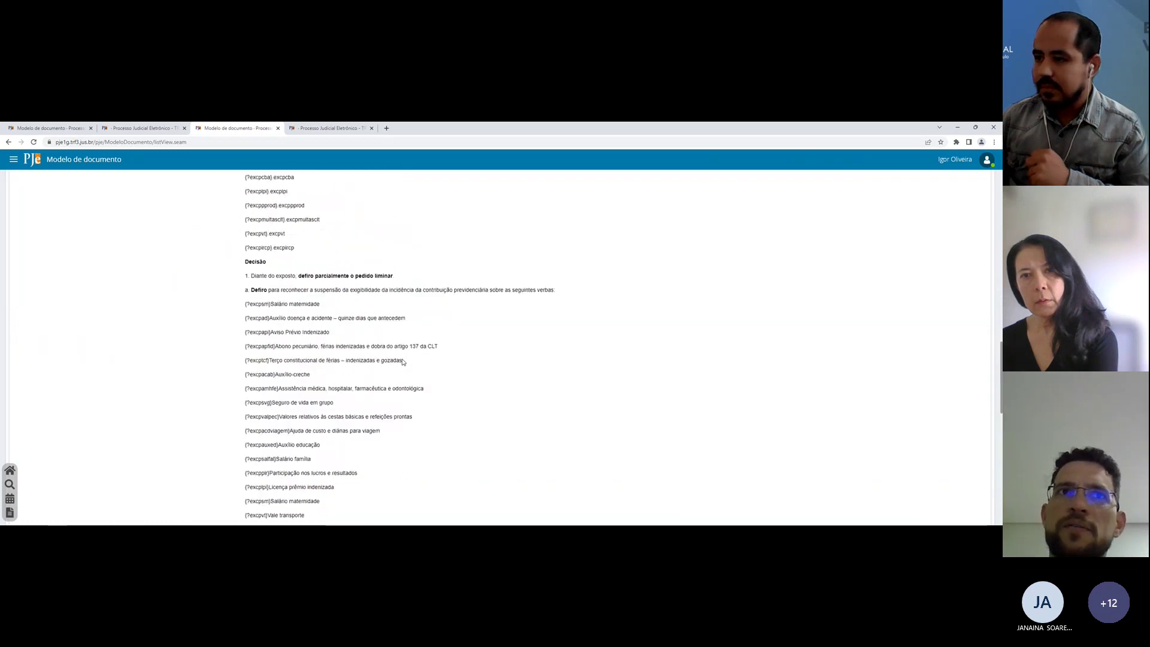
{"action": "scroll", "coordinate": [402, 362], "scroll_direction": "up", "scroll_amount": 3}
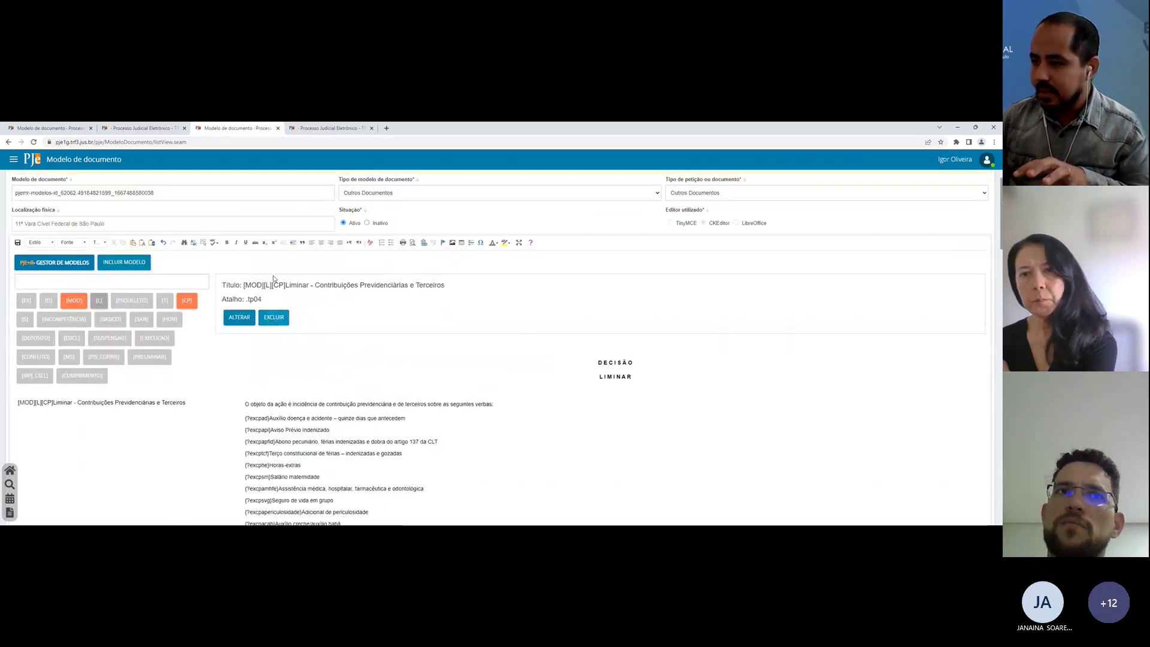
{"action": "left_click", "coordinate": [348, 127]}
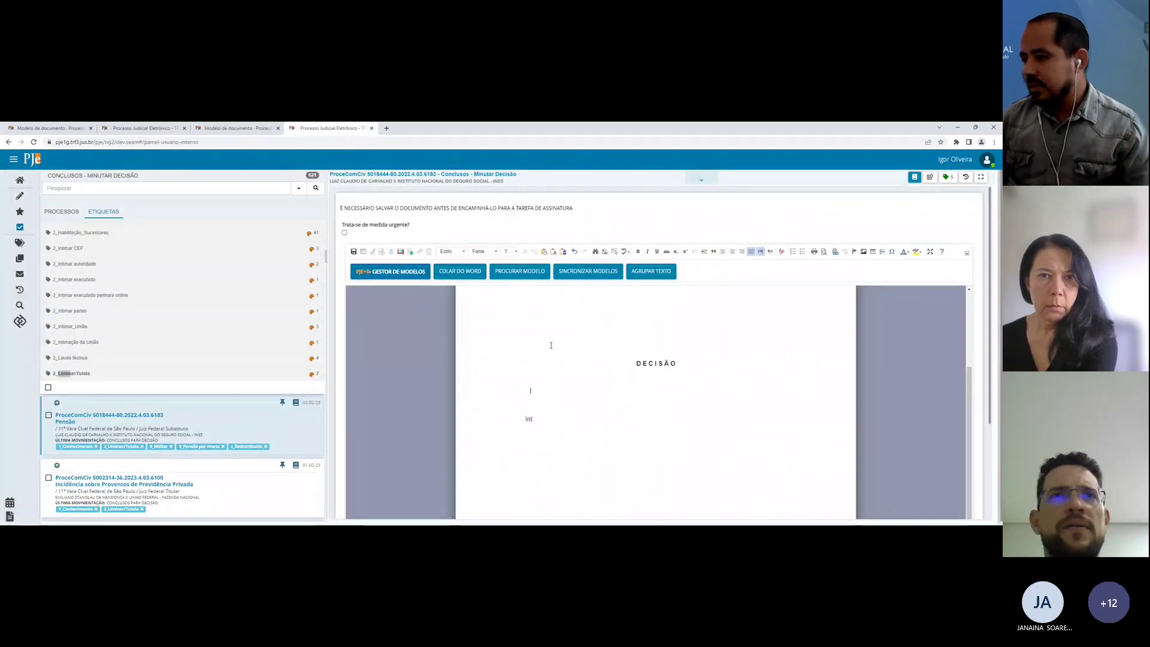
Step: Replace the decision text with the tp04 shortcut to insert the Liminar contribuições model
{"action": "key", "text": "ctrl+a"}
{"action": "key", "text": "Delete"}
{"action": "type", "text": "tp"}
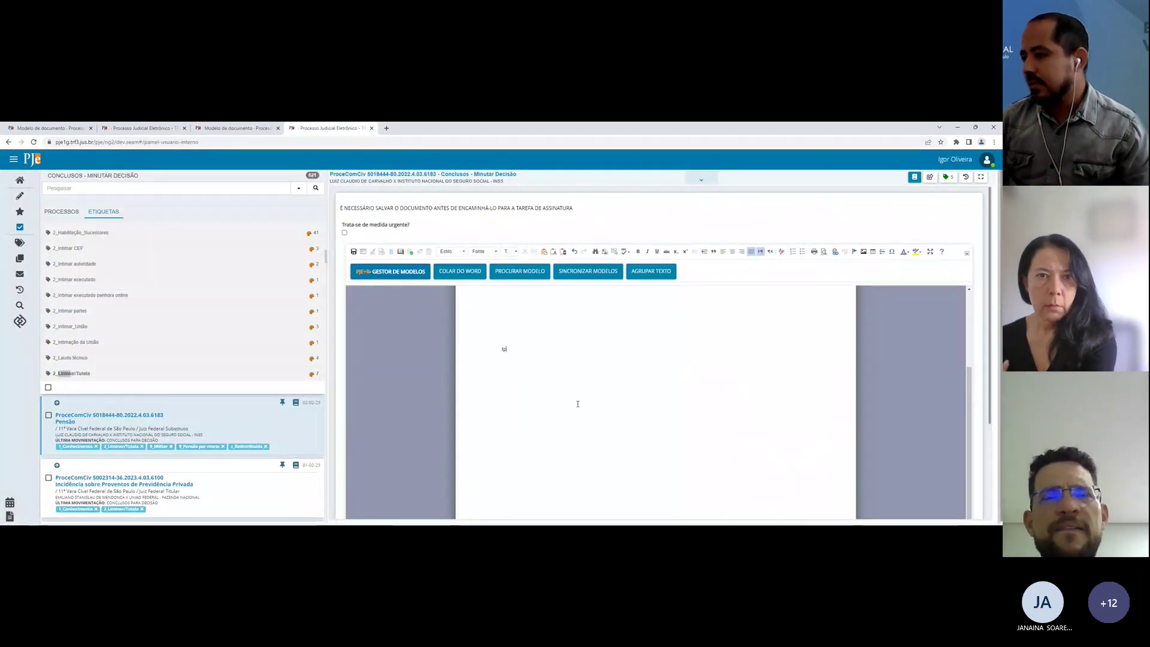
{"action": "type", "text": "04"}
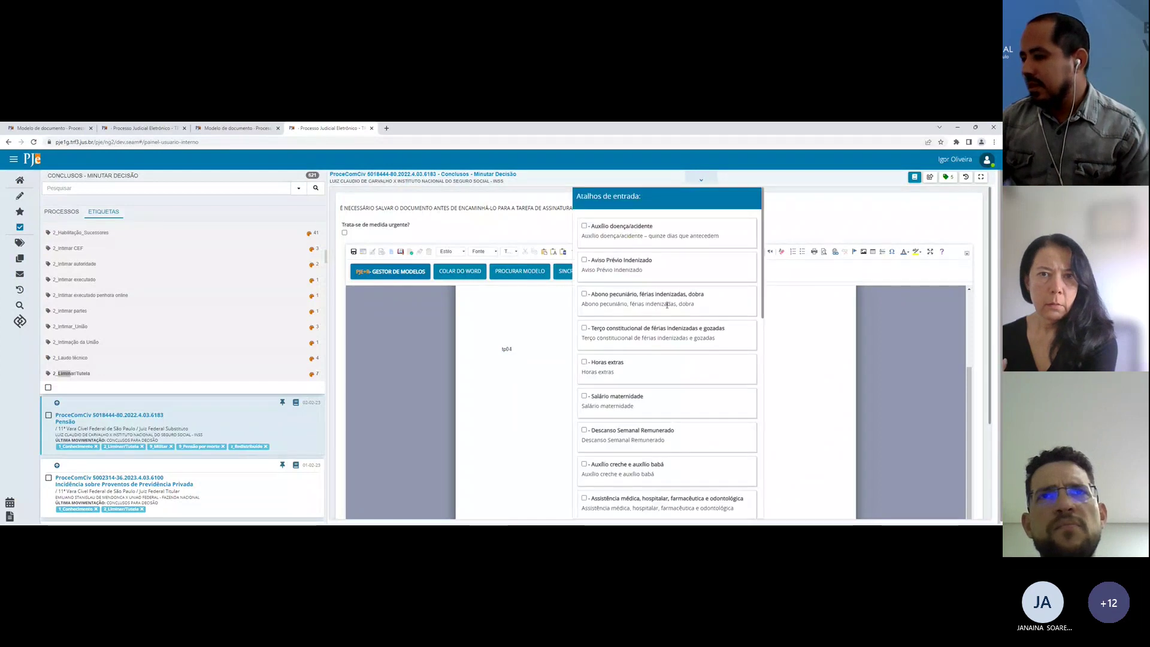
{"action": "scroll", "coordinate": [666, 305], "scroll_direction": "down", "scroll_amount": 2}
{"action": "scroll", "coordinate": [659, 287], "scroll_direction": "up", "scroll_amount": 2}
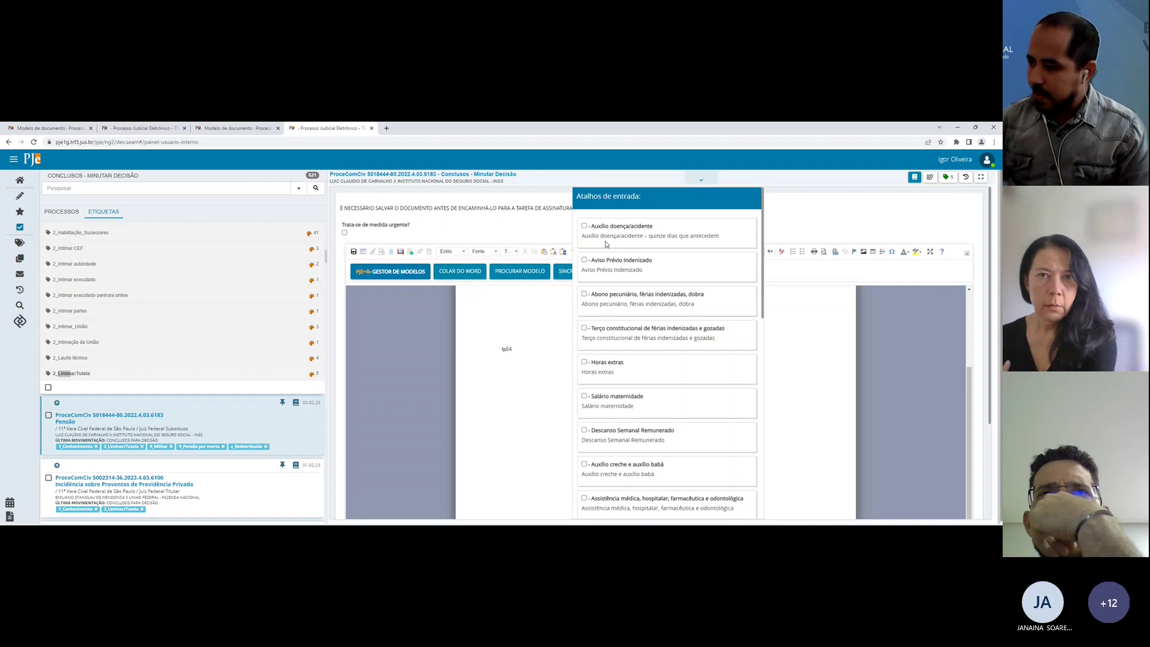
{"action": "key", "text": "Return"}
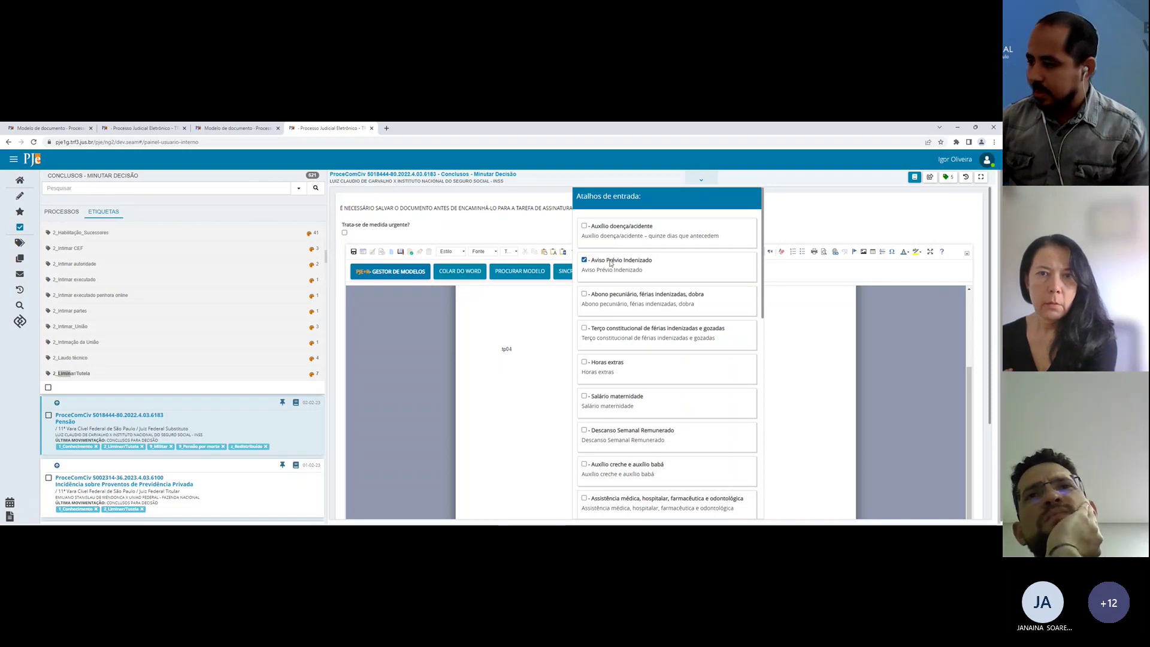
{"action": "scroll", "coordinate": [626, 313], "scroll_direction": "down", "scroll_amount": 1}
{"action": "scroll", "coordinate": [603, 321], "scroll_direction": "down", "scroll_amount": 5}
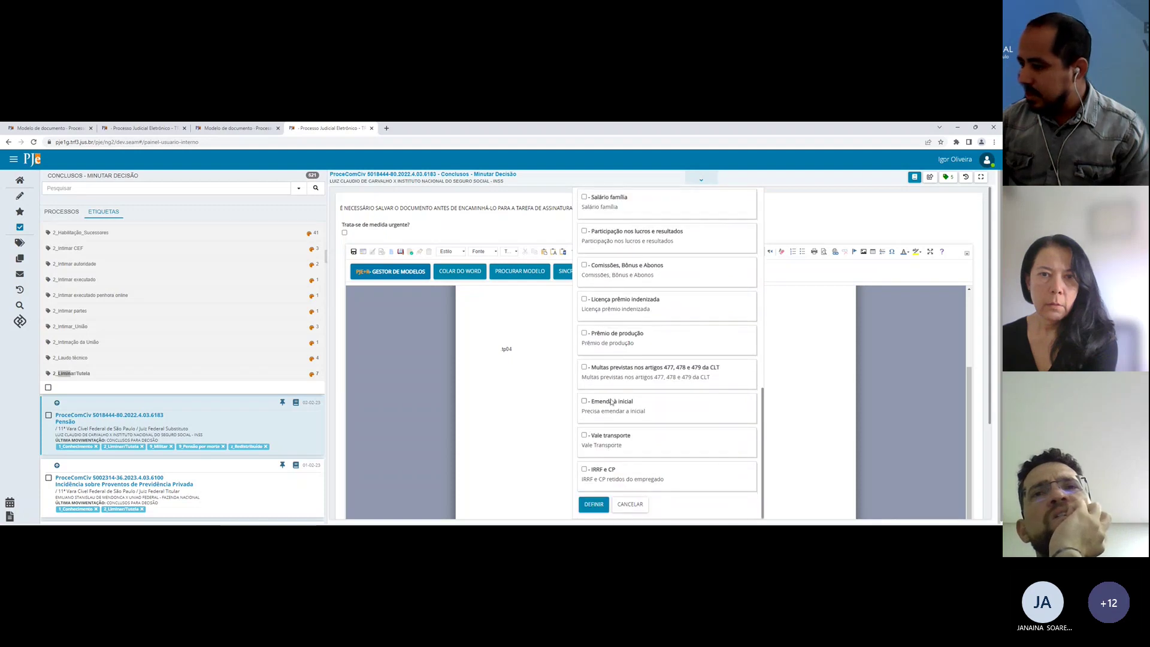
Step: In the shortcut dialog, choose Emenda à inicial and Licença prêmio indenizada and insert them
{"action": "left_click", "coordinate": [609, 403]}
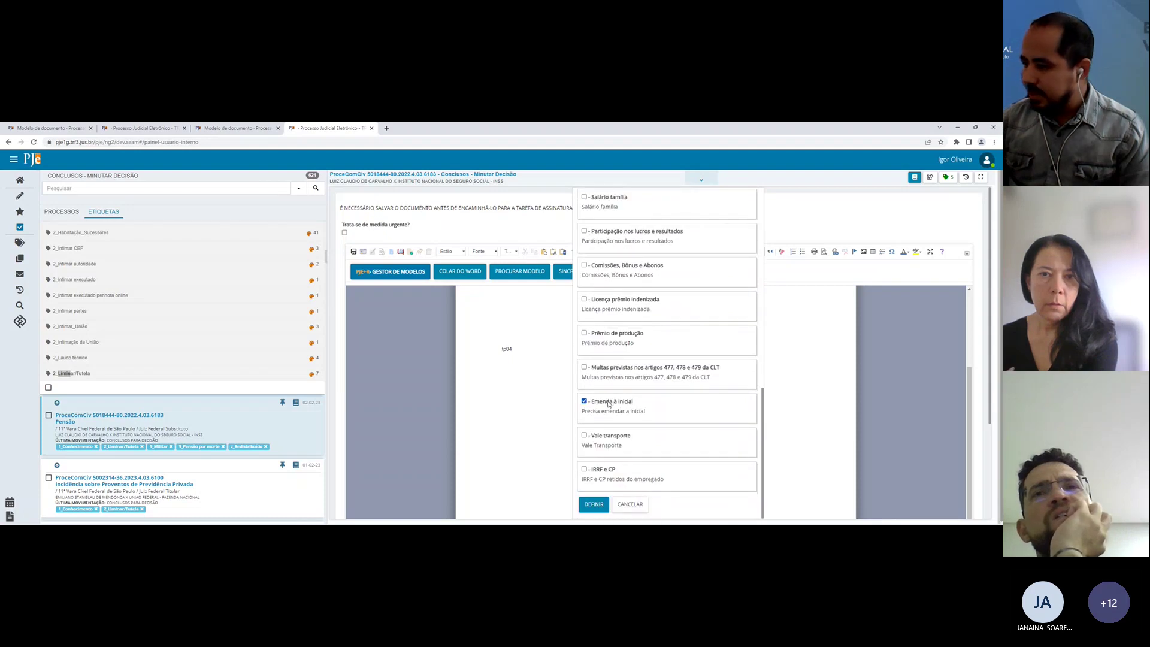
{"action": "left_click", "coordinate": [596, 300]}
{"action": "left_click", "coordinate": [593, 503]}
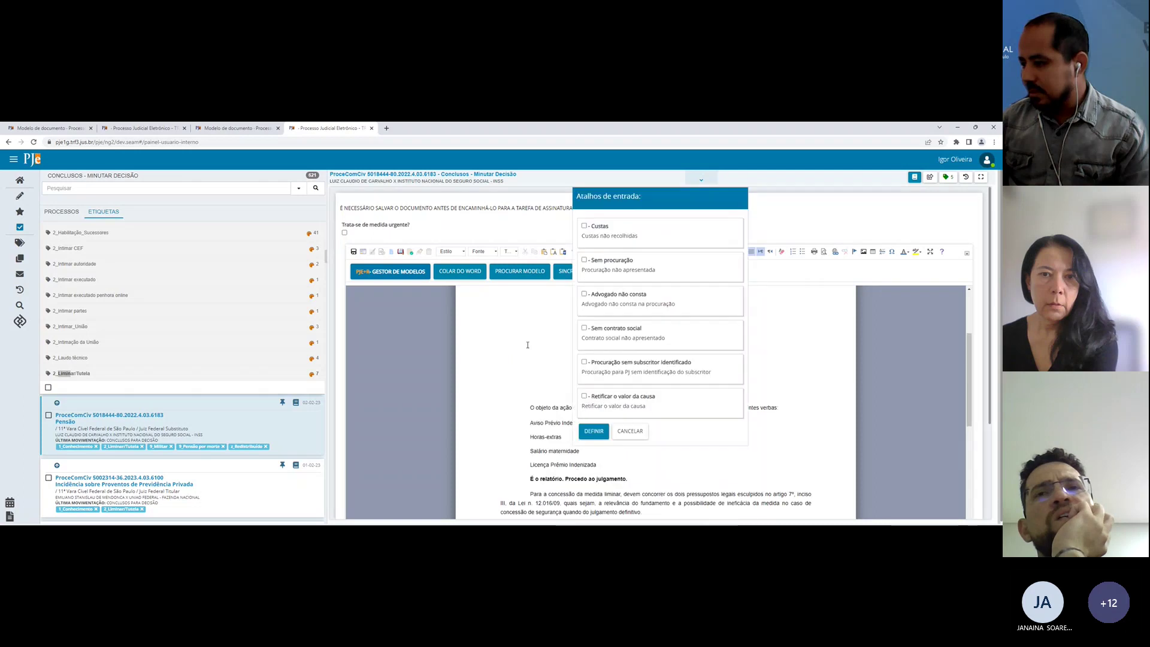
Step: Insert the Sem procuração, Advogado não consta, Sem contrato social and Retificar o valor da causa requirements
{"action": "left_click", "coordinate": [596, 260]}
{"action": "left_click", "coordinate": [602, 294]}
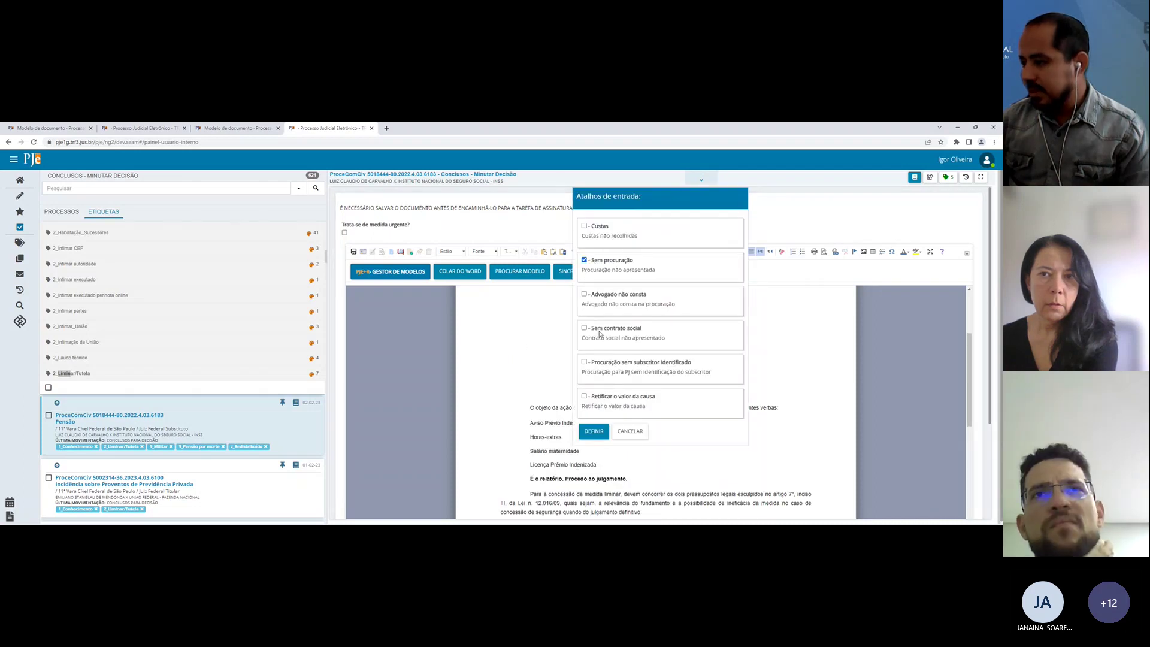
{"action": "left_click", "coordinate": [602, 328]}
{"action": "left_click", "coordinate": [603, 398]}
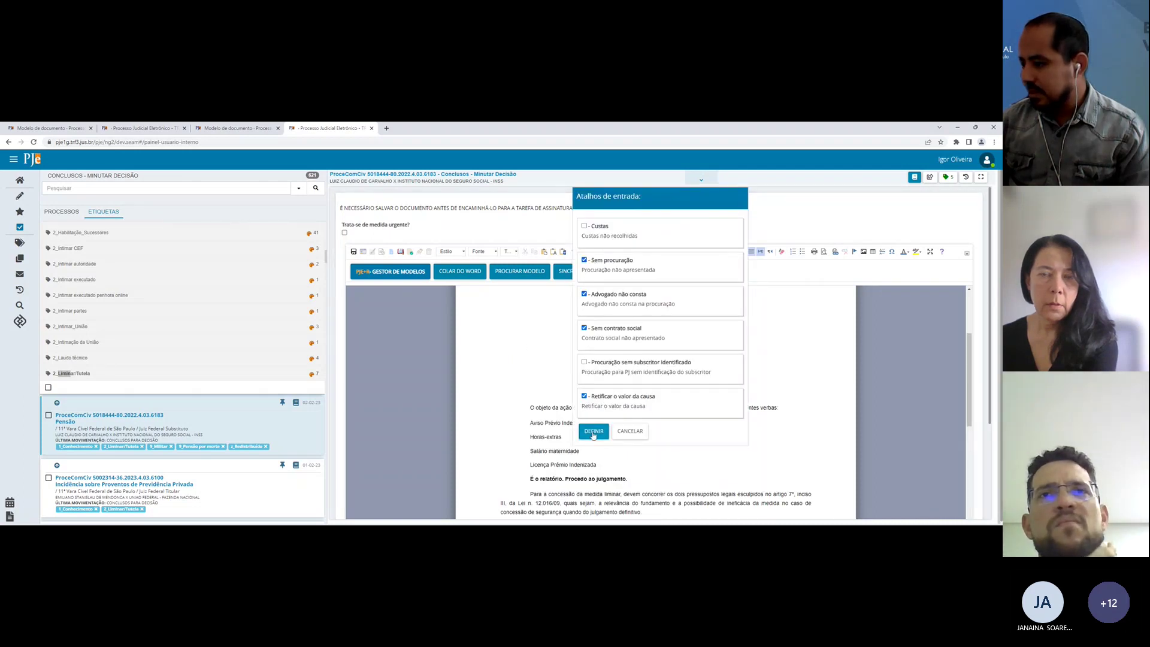
{"action": "left_click", "coordinate": [594, 431]}
Step: Review the inserted text, then delete the decision text from DECISÃO down
{"action": "scroll", "coordinate": [574, 419], "scroll_direction": "down", "scroll_amount": 5}
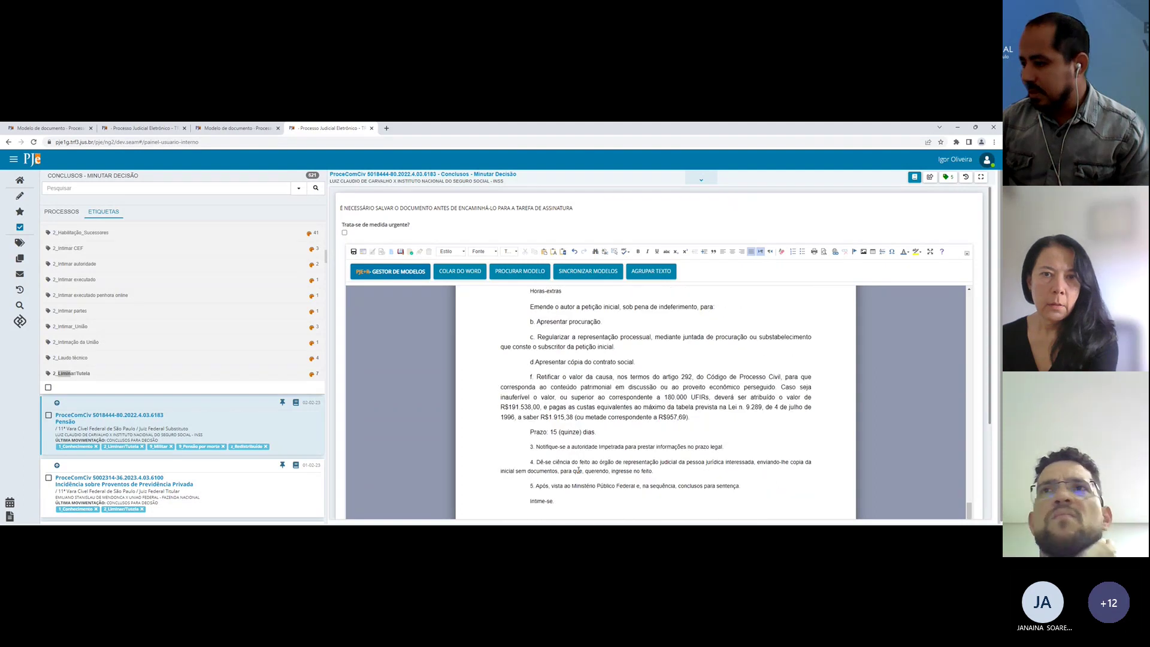
{"action": "scroll", "coordinate": [587, 419], "scroll_direction": "up", "scroll_amount": 3}
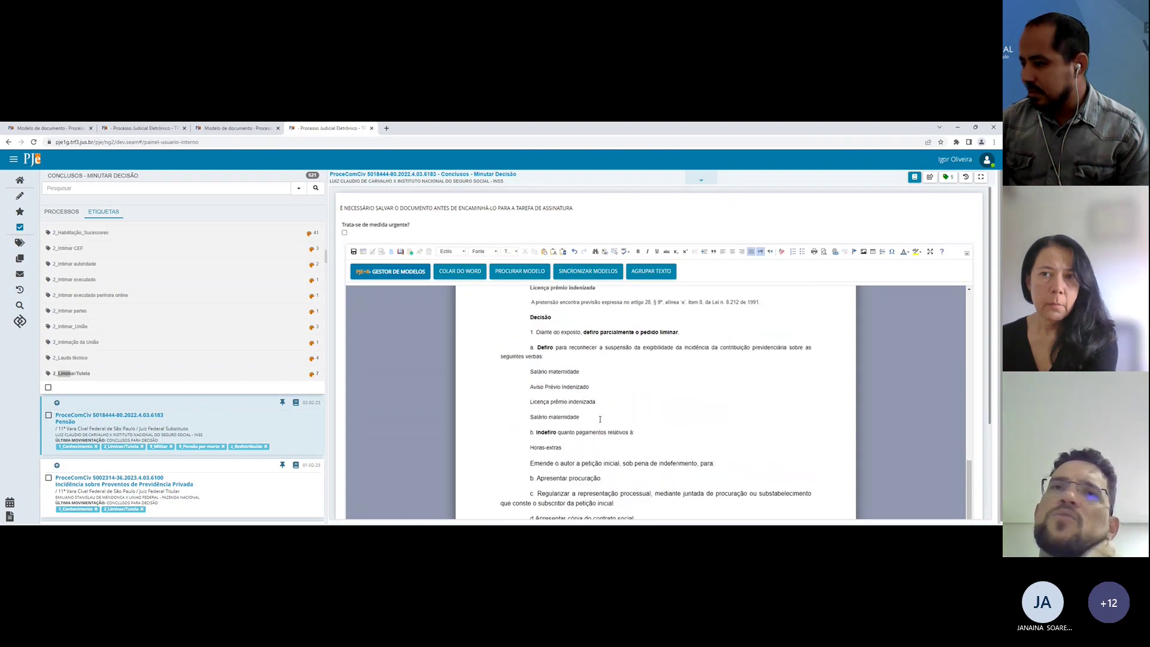
{"action": "scroll", "coordinate": [599, 419], "scroll_direction": "down", "scroll_amount": 3}
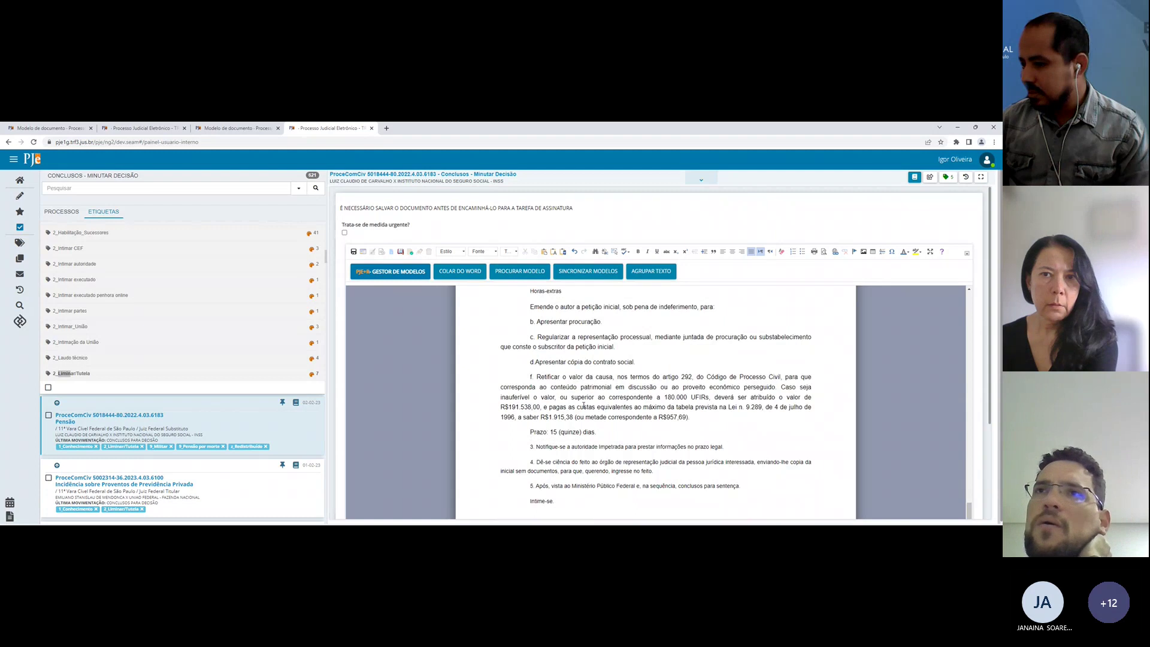
{"action": "scroll", "coordinate": [583, 405], "scroll_direction": "down", "scroll_amount": 2}
{"action": "scroll", "coordinate": [577, 396], "scroll_direction": "up", "scroll_amount": 3}
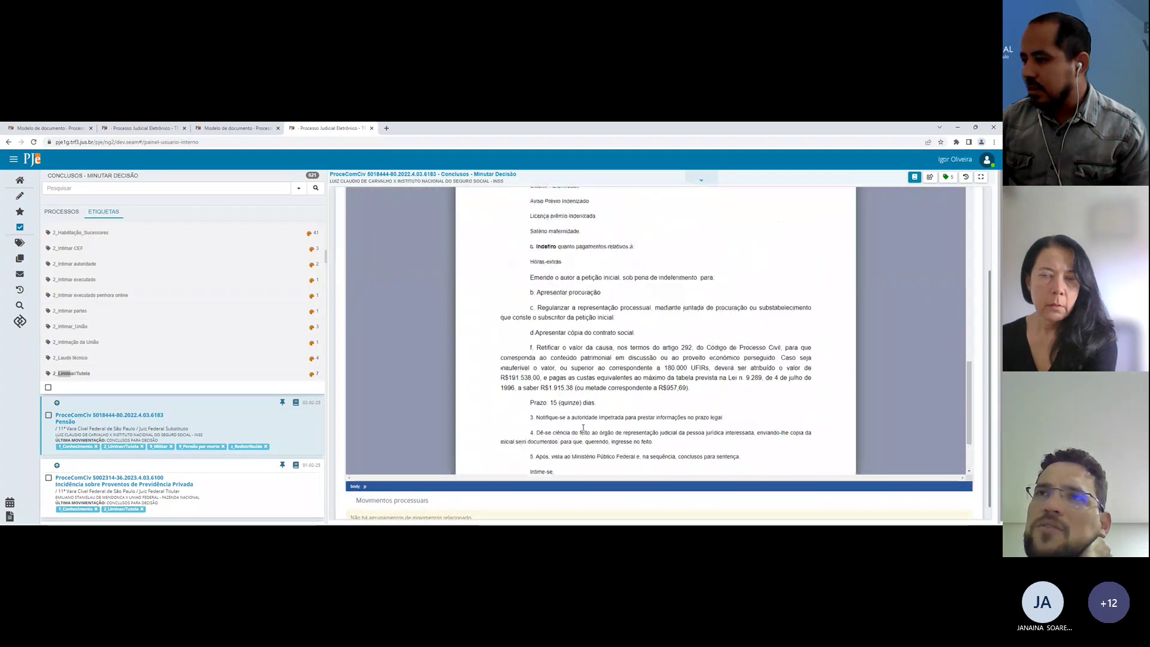
{"action": "scroll", "coordinate": [576, 390], "scroll_direction": "up", "scroll_amount": 12}
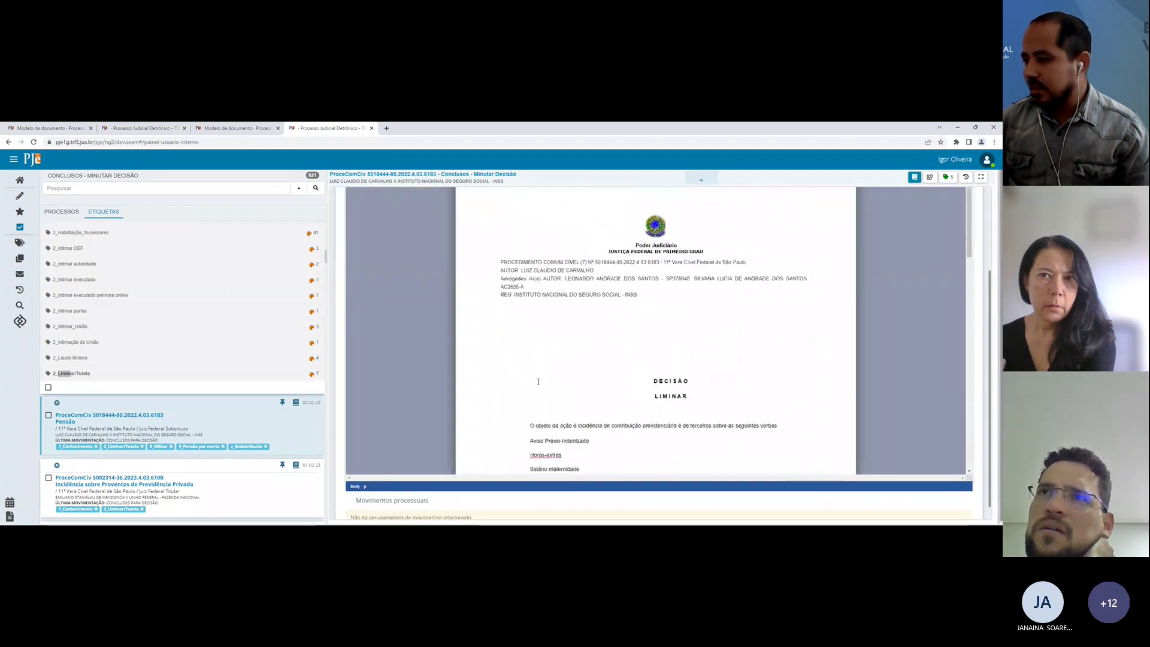
{"action": "left_click", "coordinate": [540, 376], "text": "shift"}
{"action": "key", "text": "Delete"}
Step: Open the Outros Documentos models-source record for editing from the first Modelo de documento tab
{"action": "left_click", "coordinate": [233, 127]}
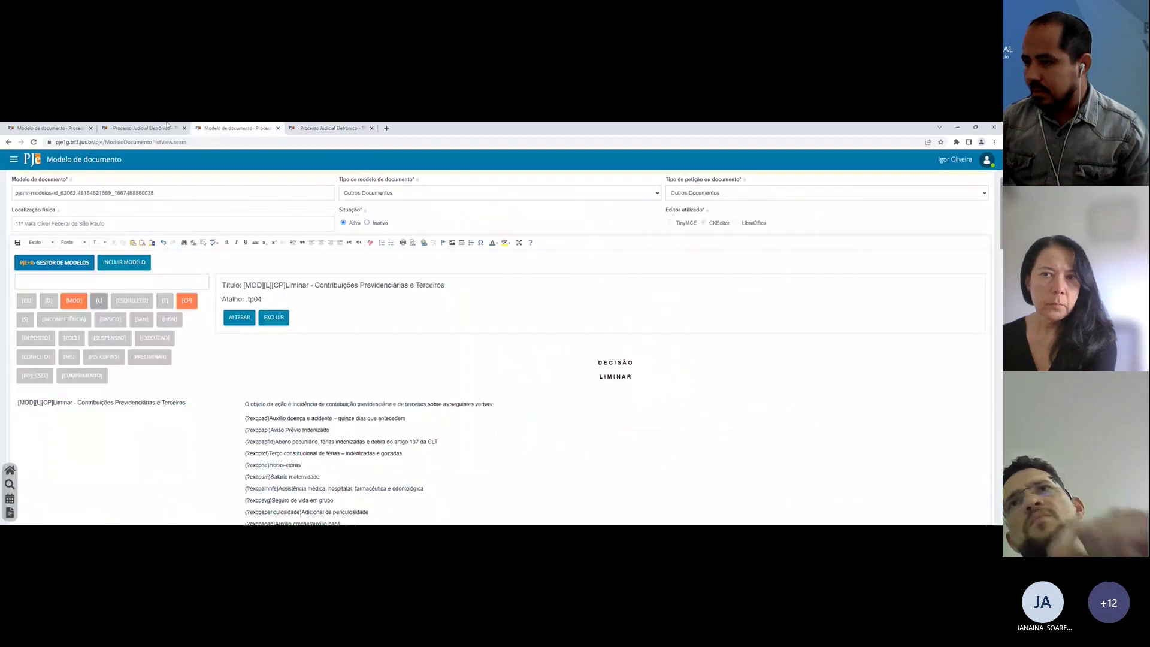
{"action": "left_click", "coordinate": [146, 127]}
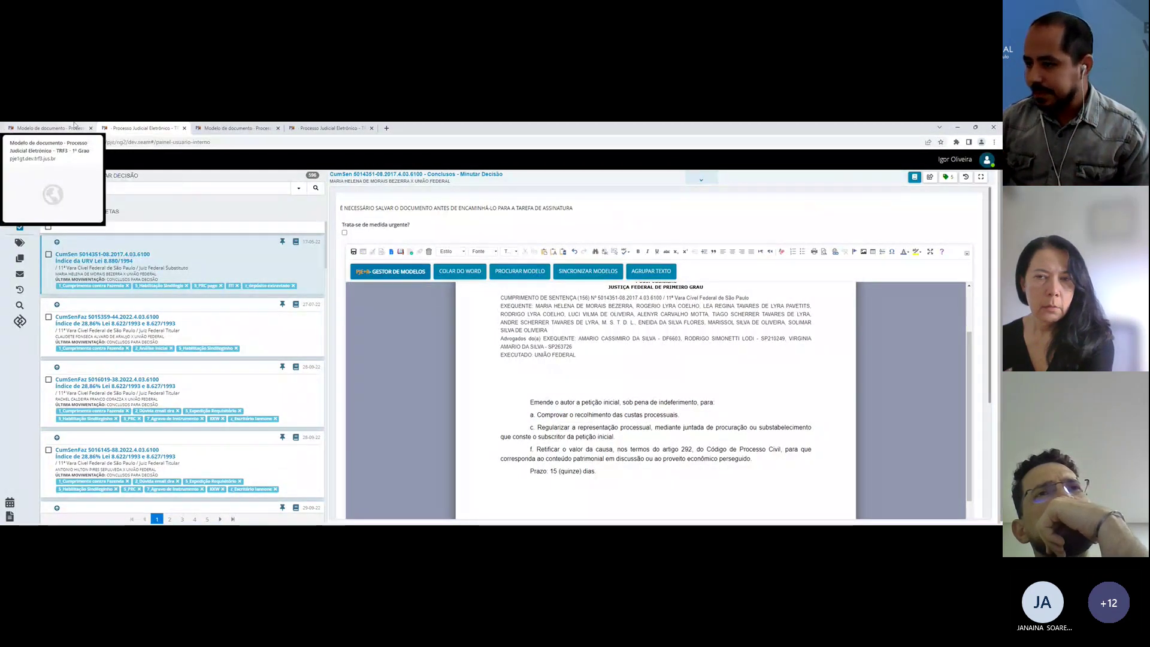
{"action": "left_click", "coordinate": [48, 128]}
{"action": "scroll", "coordinate": [166, 229], "scroll_direction": "up", "scroll_amount": 4}
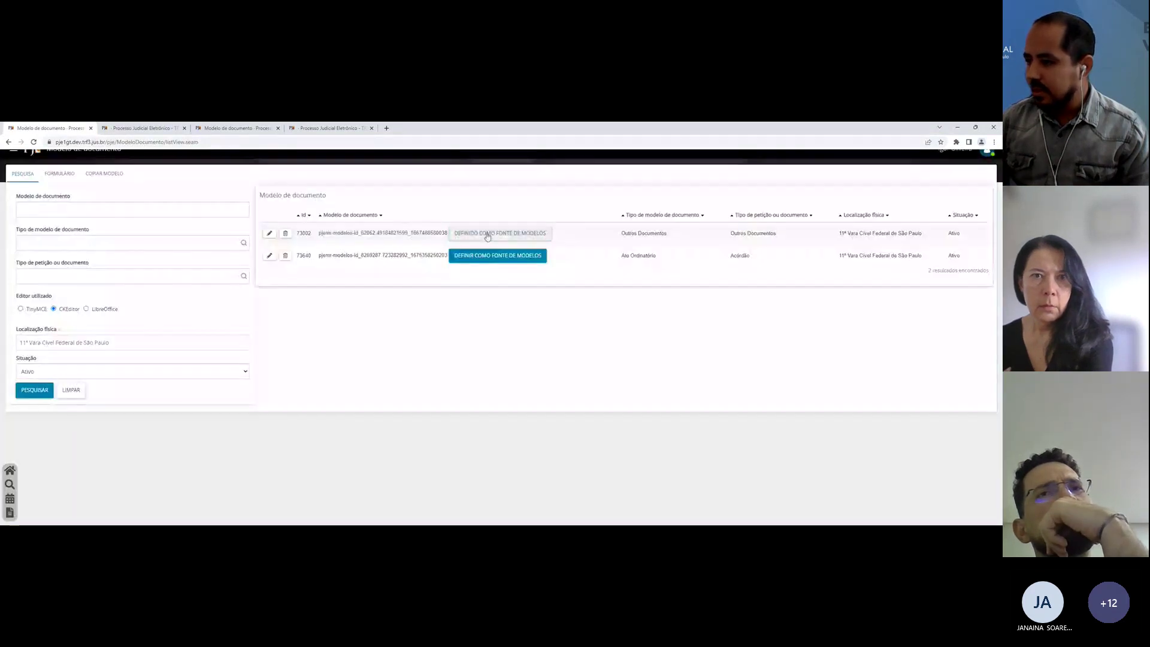
{"action": "left_click", "coordinate": [270, 235]}
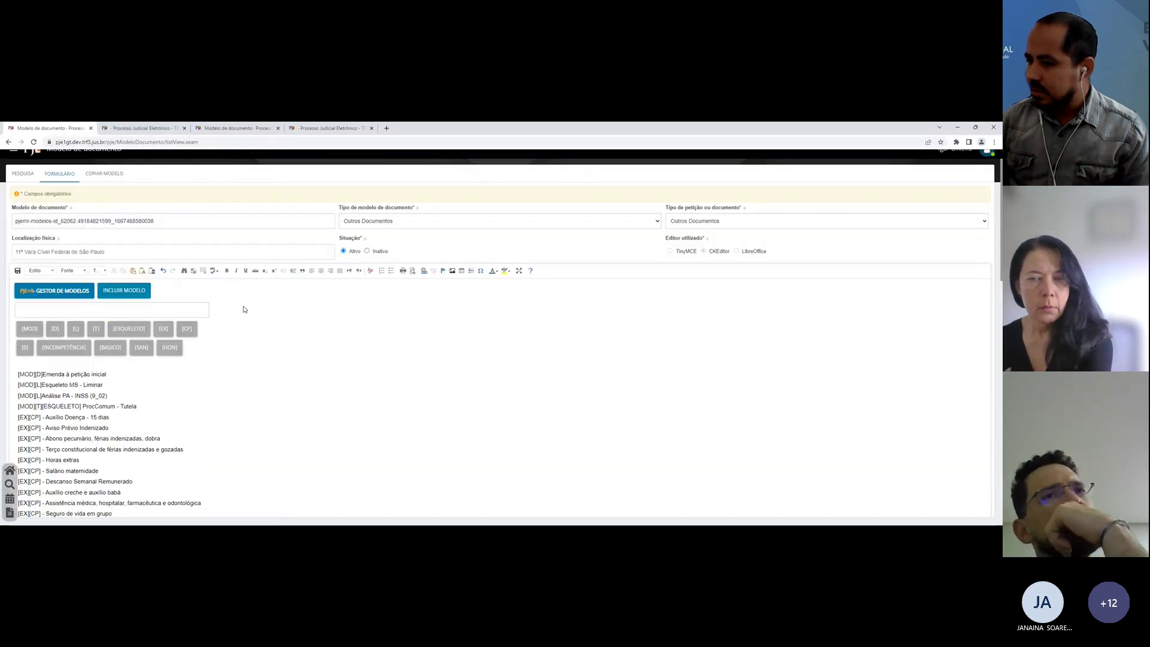
{"action": "left_click", "coordinate": [20, 173]}
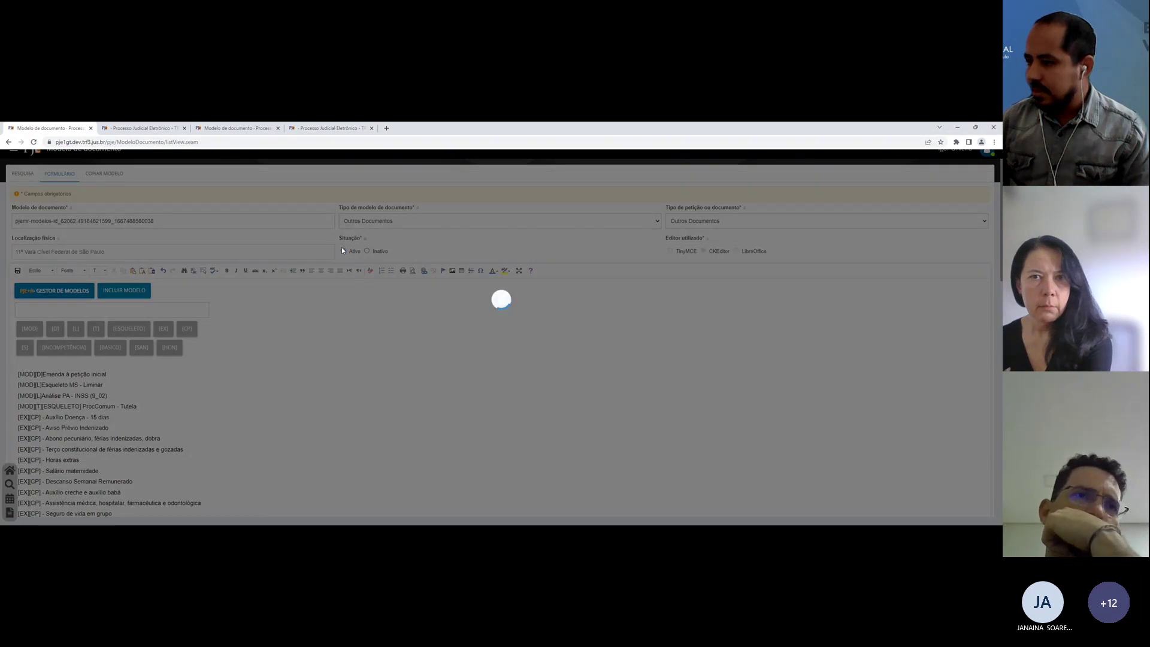
Step: Synchronize the saved models into the minuta editor and place the cursor in the Emende o autor paragraph
{"action": "key", "text": "ctrl+Tab"}
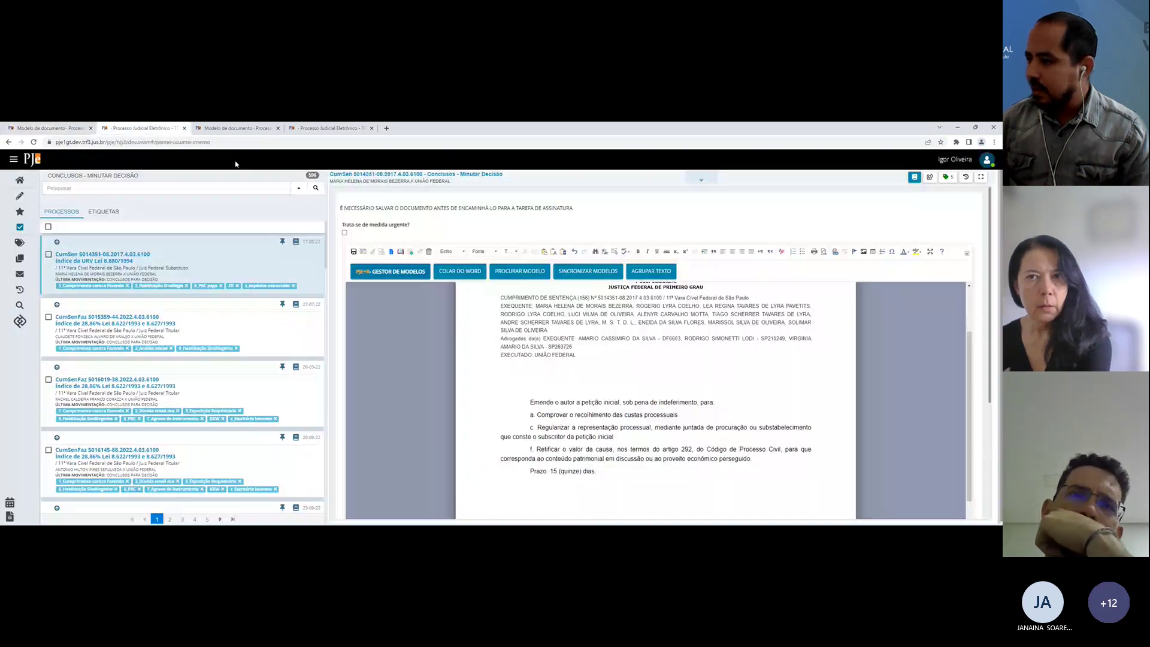
{"action": "left_click", "coordinate": [607, 269]}
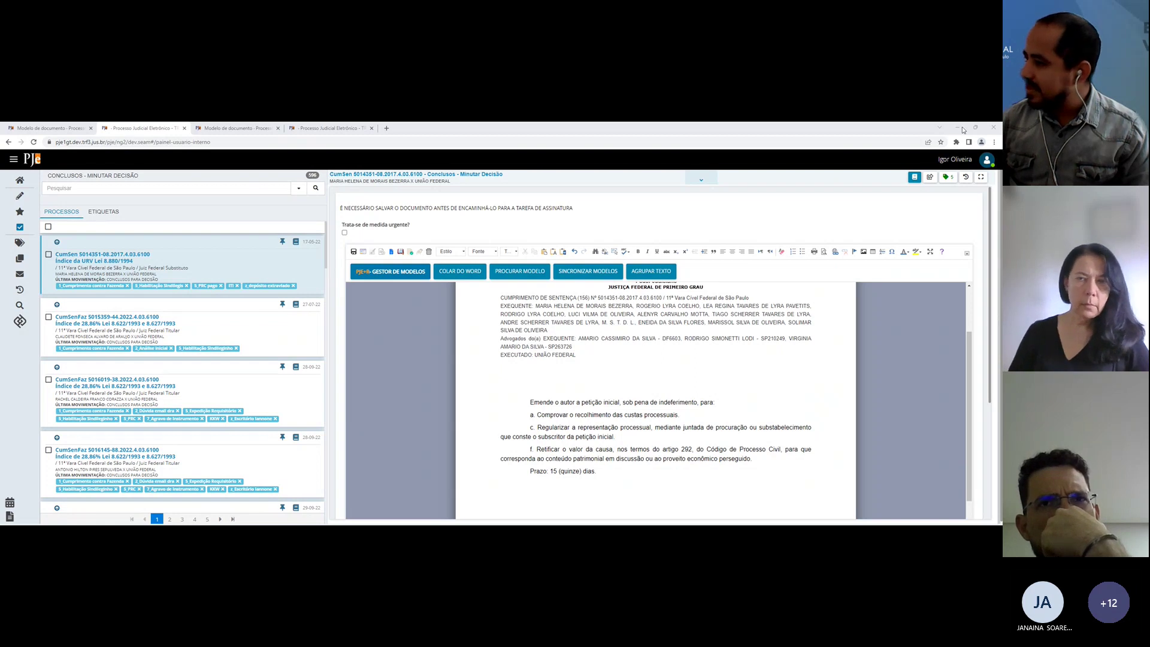
{"action": "left_click", "coordinate": [581, 348]}
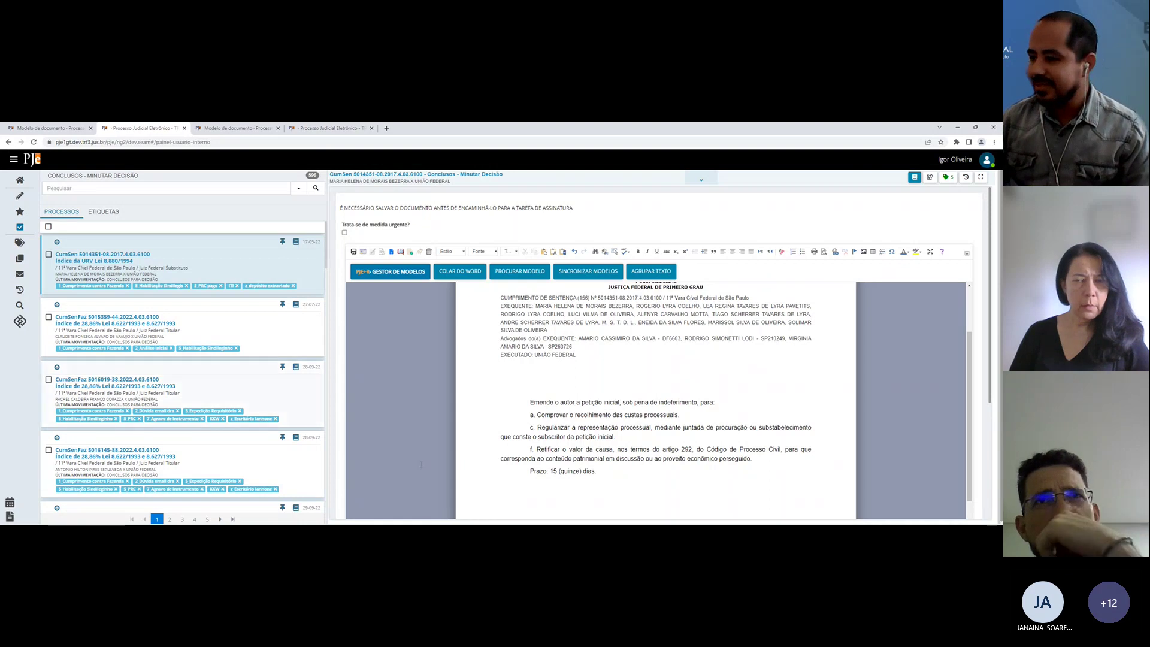
{"action": "left_click", "coordinate": [637, 402]}
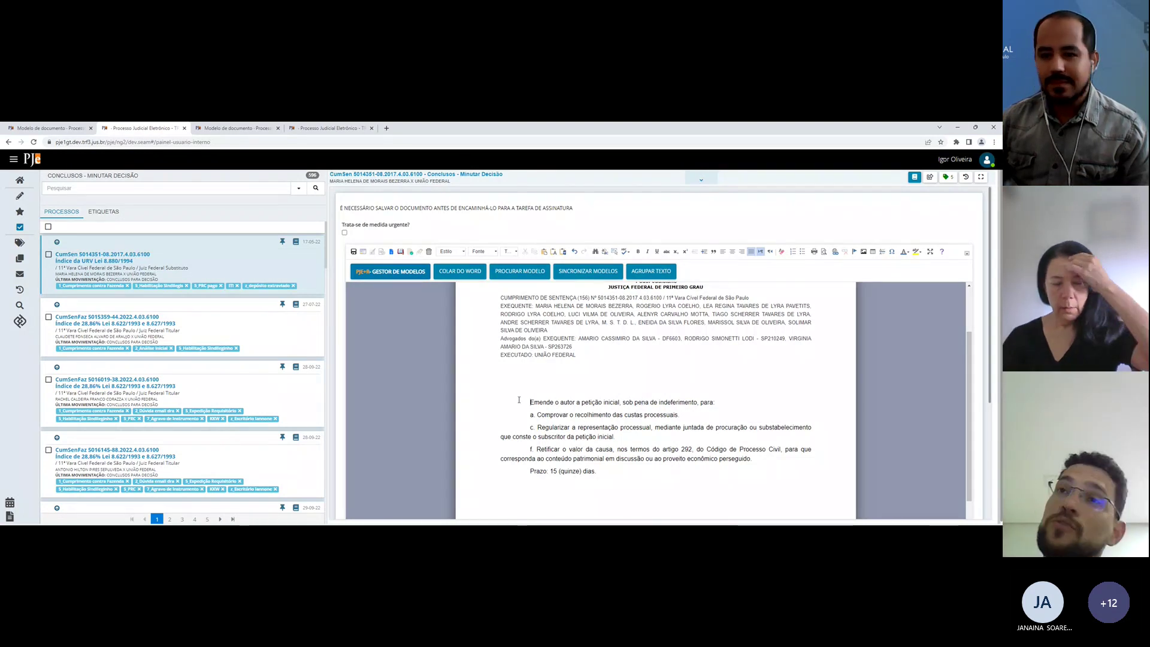
{"action": "left_click", "coordinate": [69, 127]}
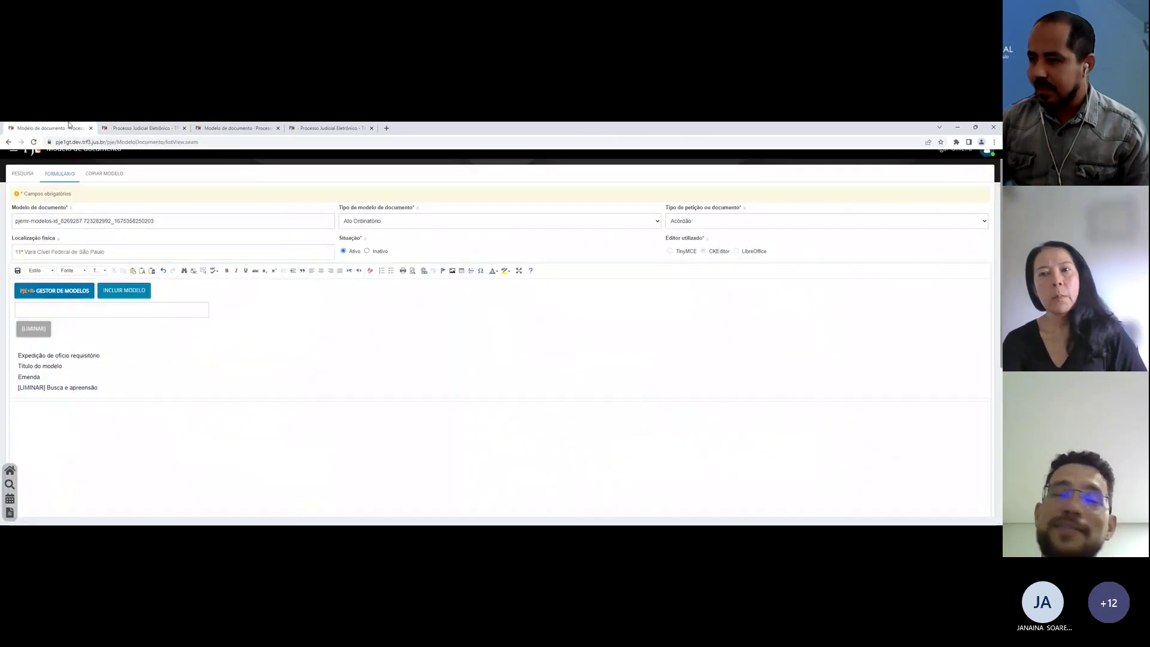
Step: Preview the Emenda, [LIMINAR] Busca e apreensão and Título do modelo models
{"action": "left_click", "coordinate": [36, 377]}
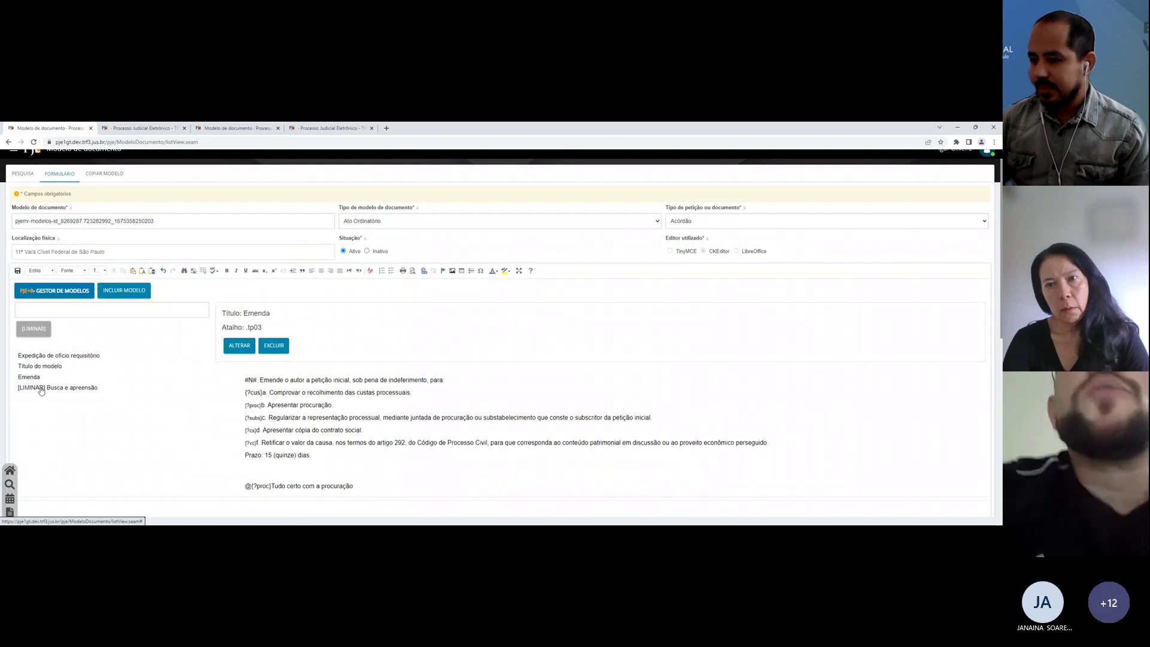
{"action": "left_click", "coordinate": [40, 389]}
{"action": "scroll", "coordinate": [41, 391], "scroll_direction": "down", "scroll_amount": 4}
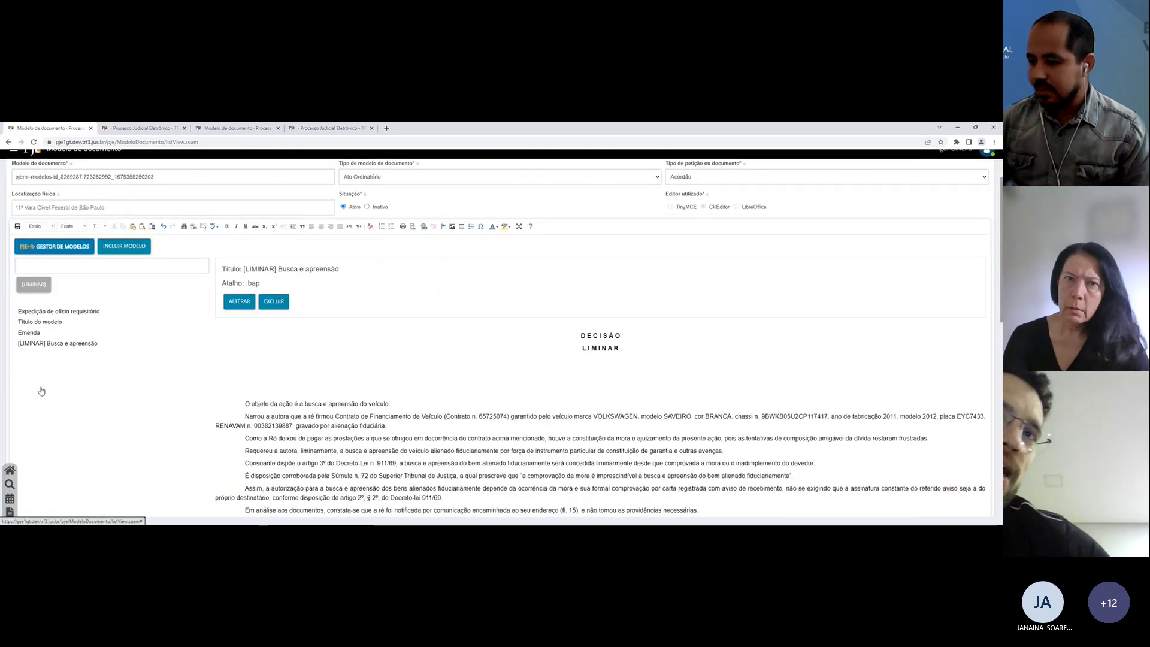
{"action": "scroll", "coordinate": [40, 390], "scroll_direction": "up", "scroll_amount": 1}
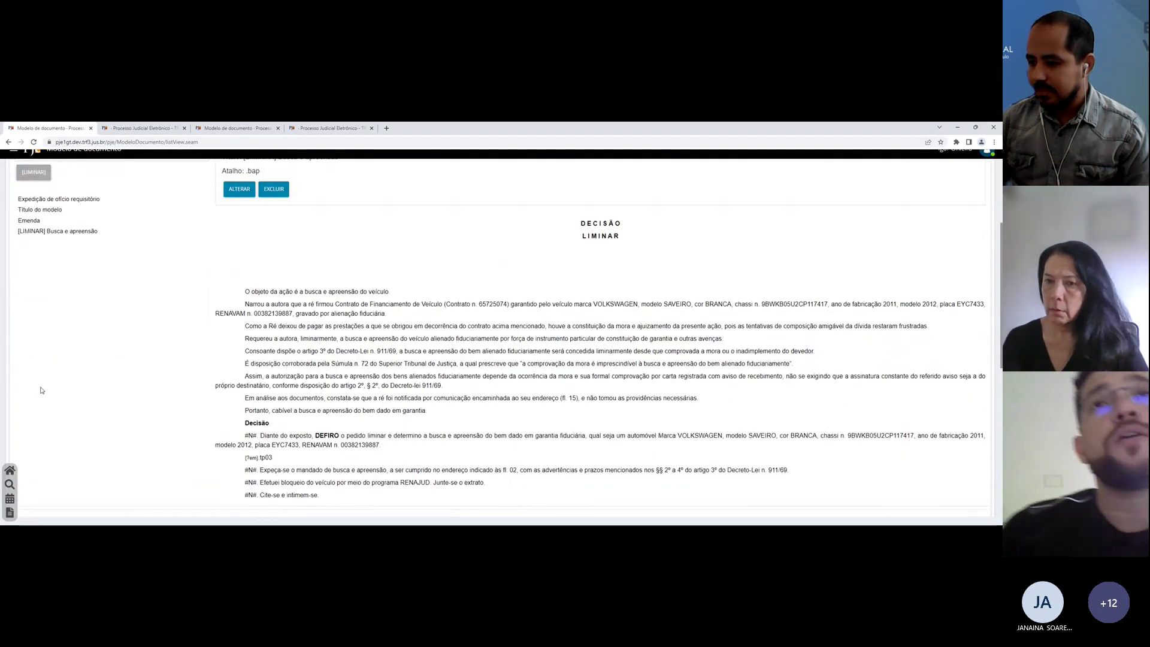
{"action": "left_click", "coordinate": [30, 222]}
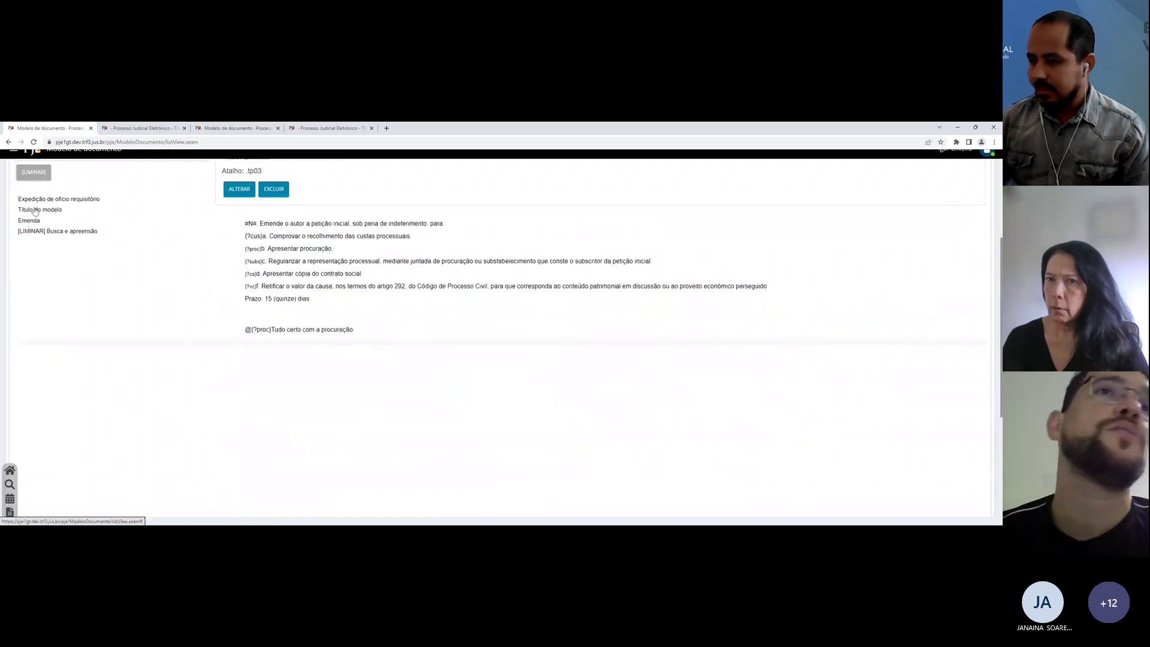
{"action": "left_click", "coordinate": [35, 210]}
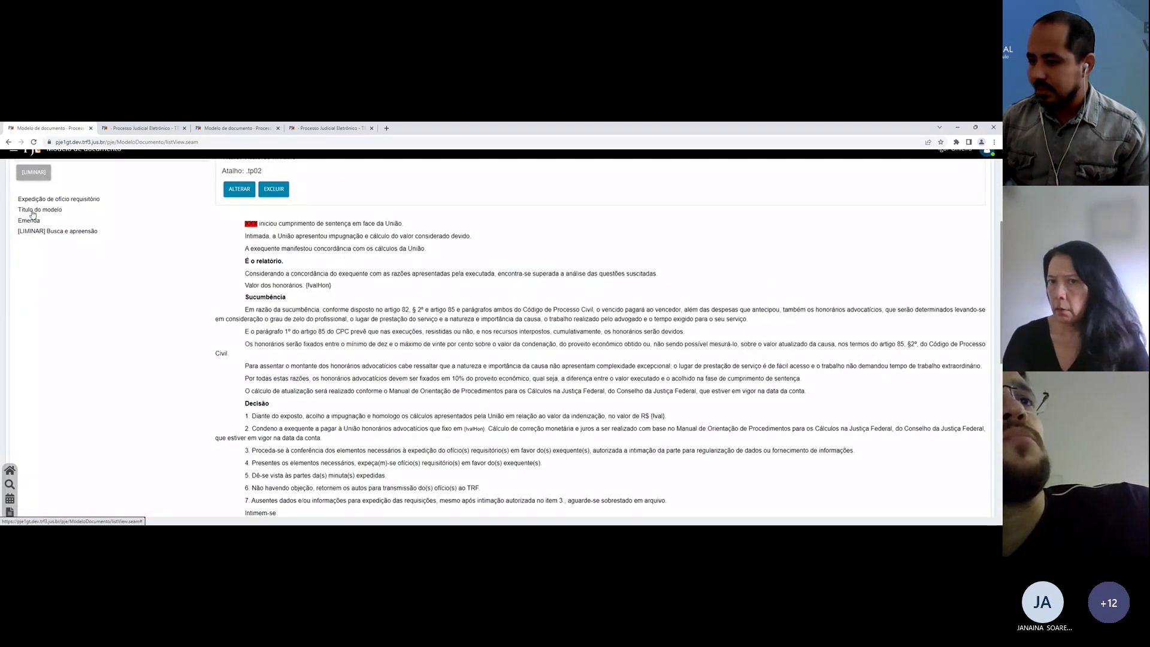
{"action": "scroll", "coordinate": [32, 214], "scroll_direction": "down", "scroll_amount": 1}
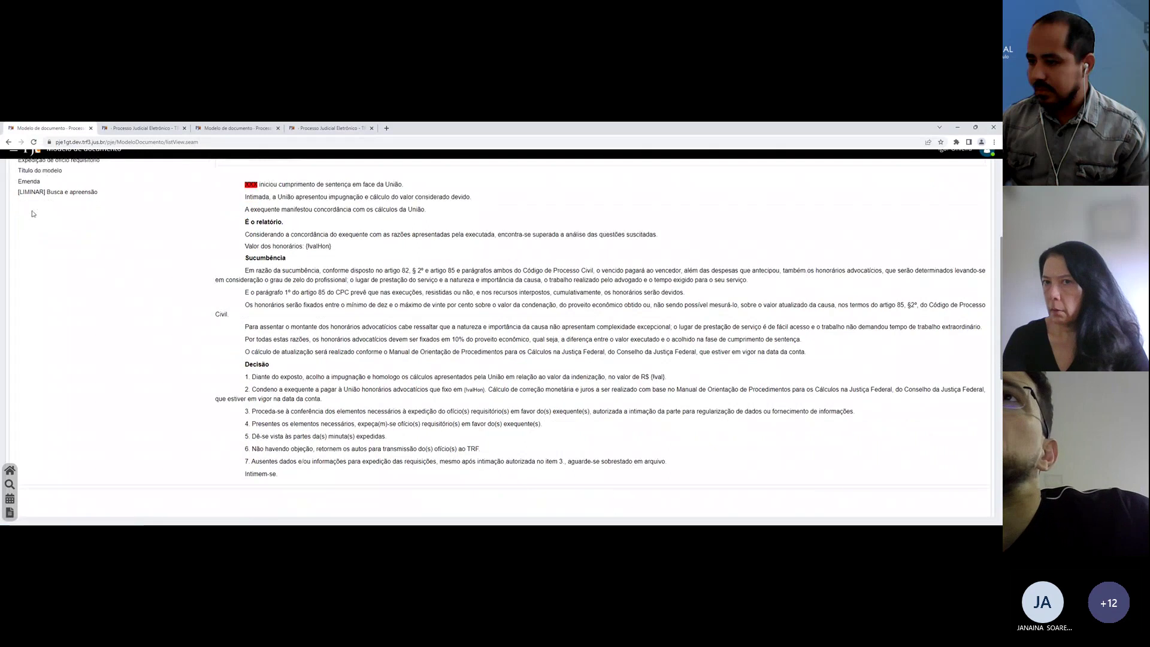
{"action": "scroll", "coordinate": [32, 214], "scroll_direction": "up", "scroll_amount": 1}
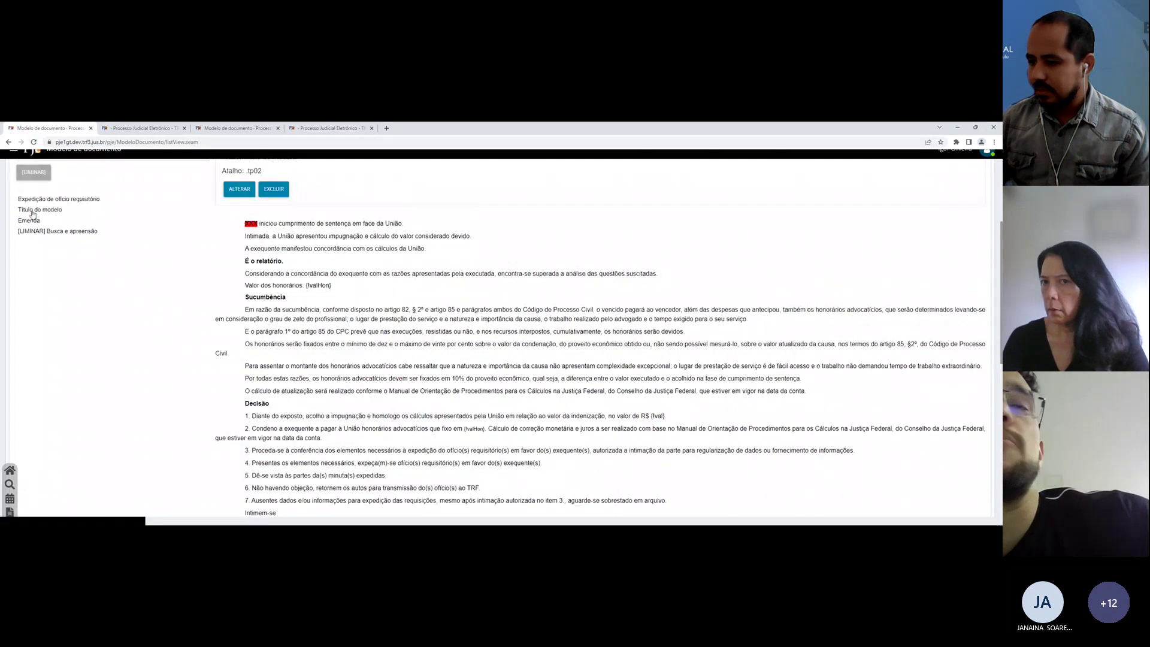
Step: Preview Expedição de ofício requisitório, then settle on the [LIMINAR] Busca e apreensão (.bap) model
{"action": "left_click", "coordinate": [40, 201]}
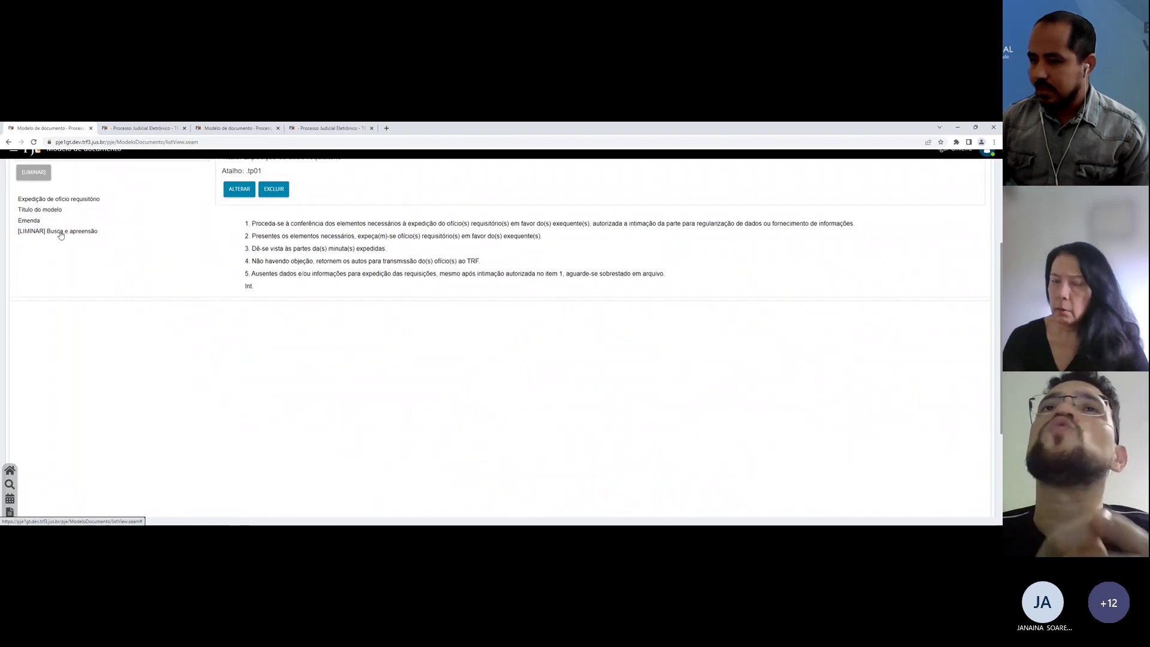
{"action": "left_click", "coordinate": [56, 231]}
{"action": "scroll", "coordinate": [150, 303], "scroll_direction": "up", "scroll_amount": 1}
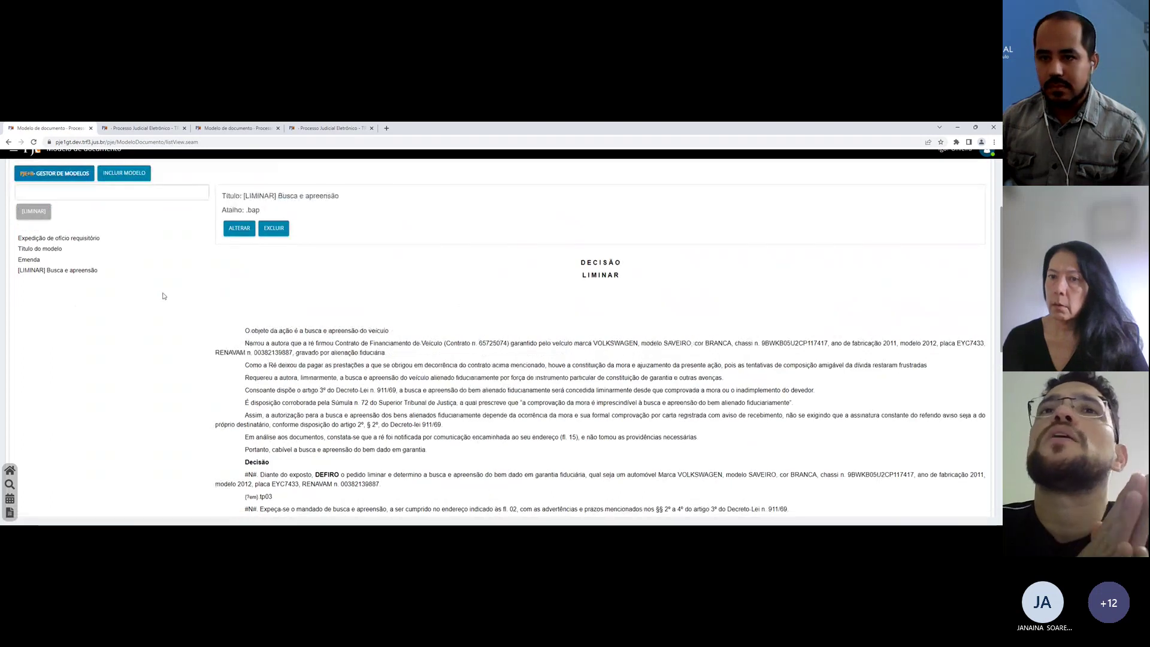
{"action": "scroll", "coordinate": [192, 282], "scroll_direction": "up", "scroll_amount": 1}
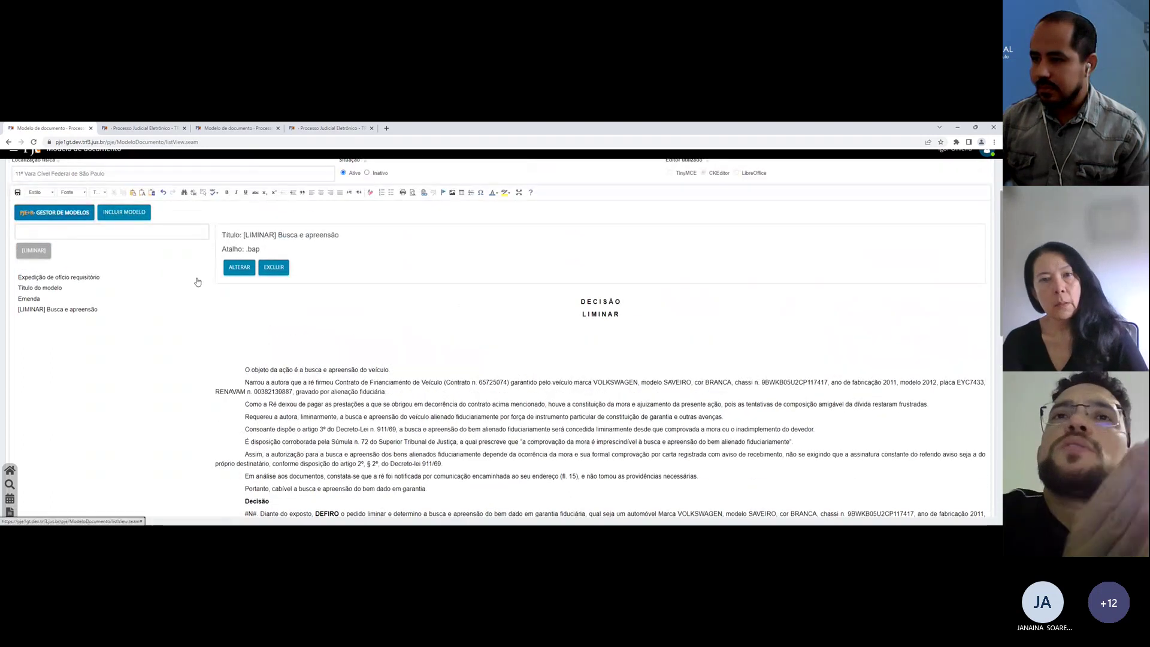
{"action": "scroll", "coordinate": [197, 281], "scroll_direction": "up", "scroll_amount": 2}
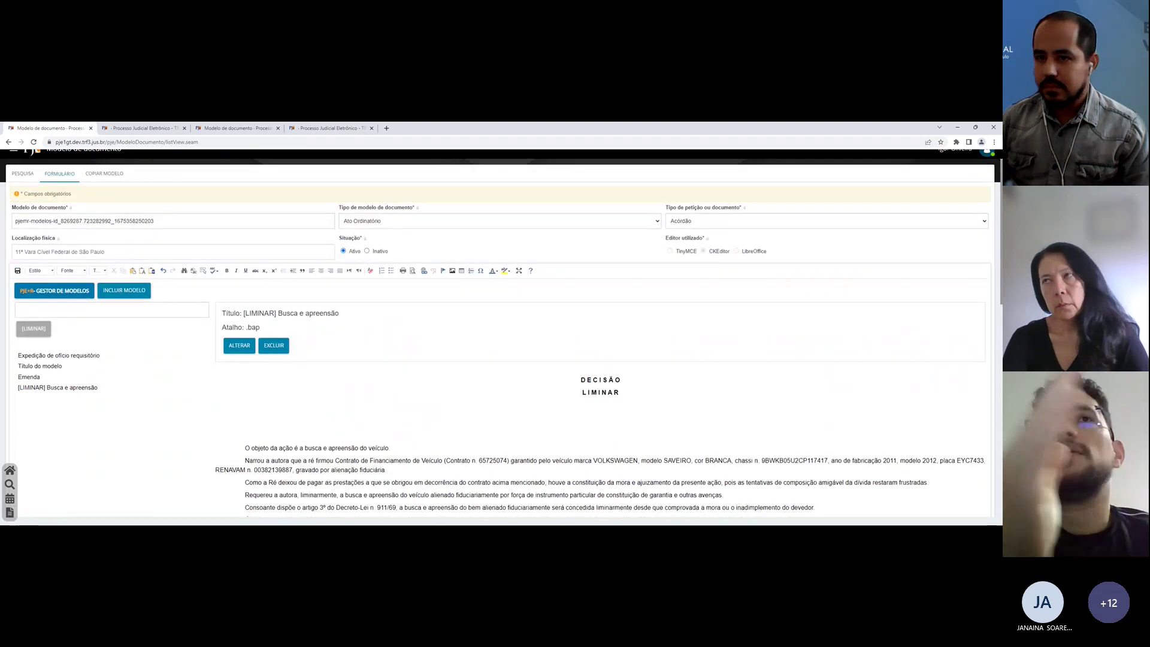
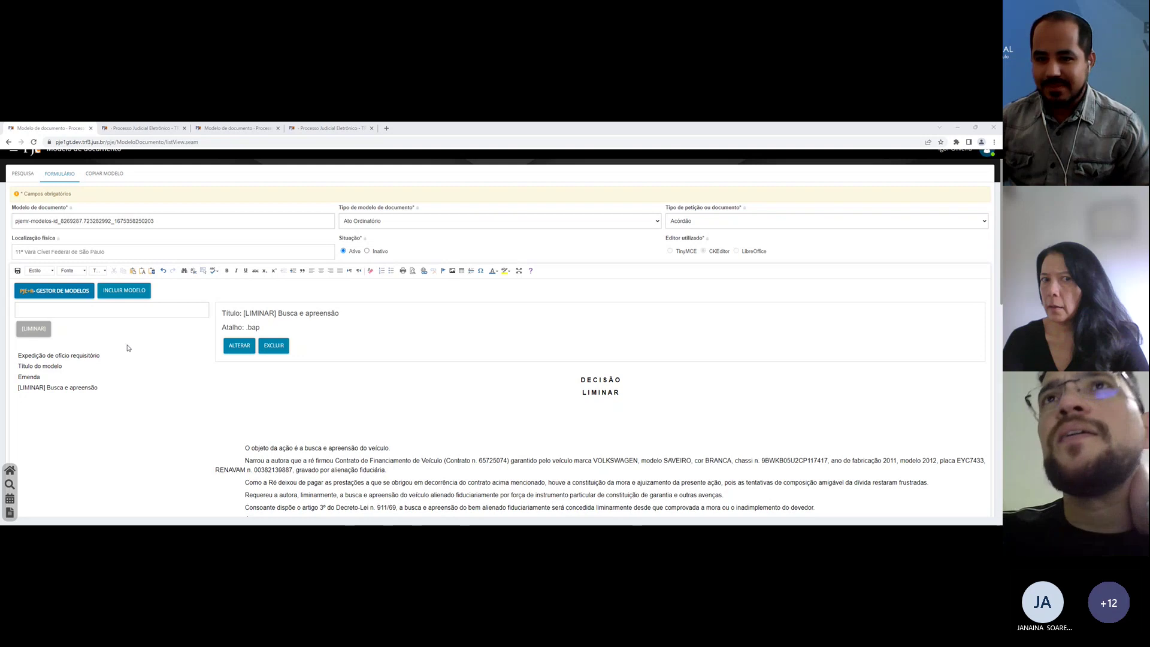
Step: Inspect the [LIMINAR] Busca e apreensão model's title and .bap shortcut lines, briefly checking the case draft
{"action": "left_click", "coordinate": [147, 310]}
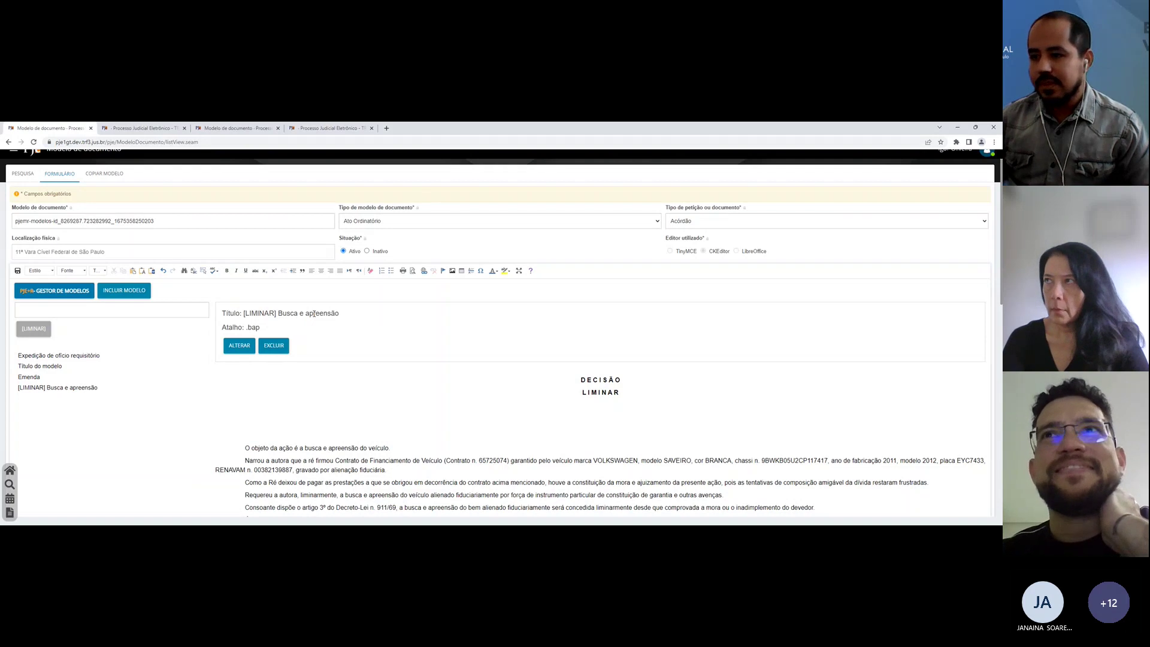
{"action": "triple_click", "coordinate": [294, 314]}
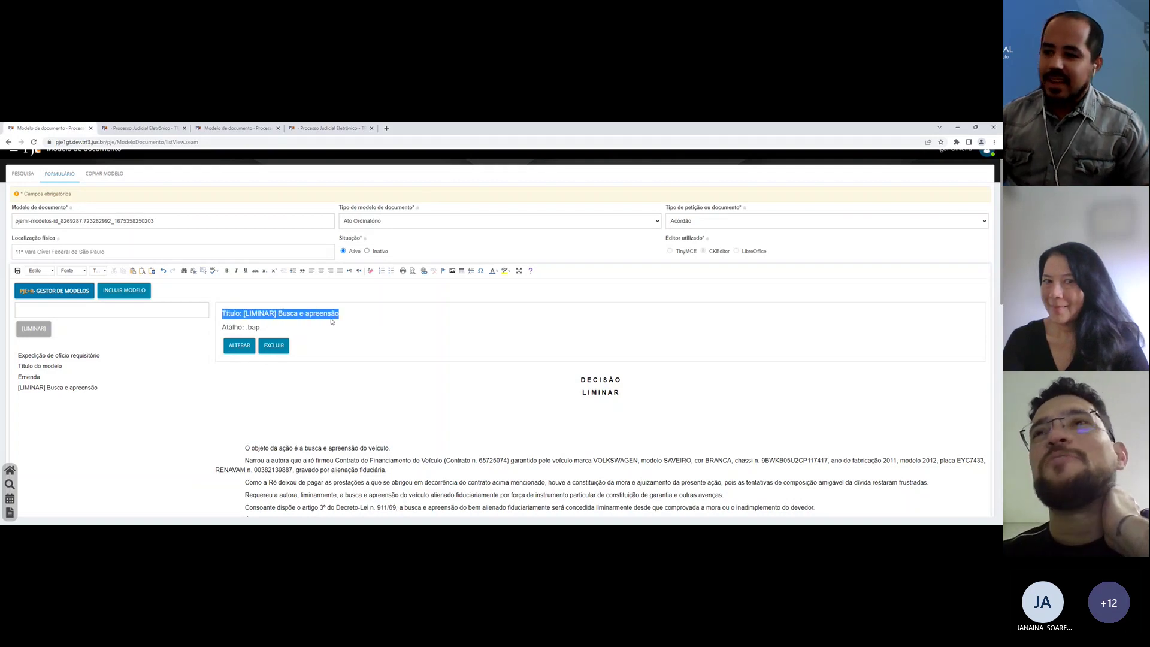
{"action": "left_click", "coordinate": [331, 322]}
{"action": "triple_click", "coordinate": [316, 327]}
{"action": "left_click", "coordinate": [293, 330]}
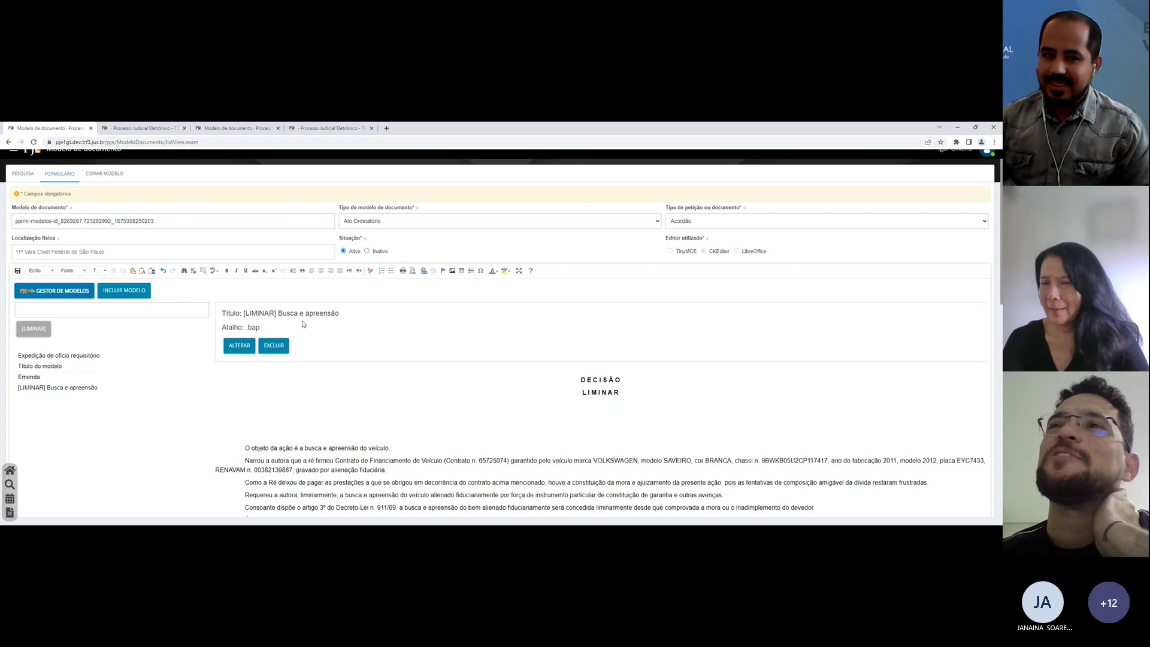
{"action": "double_click", "coordinate": [316, 314]}
{"action": "left_click", "coordinate": [347, 325]}
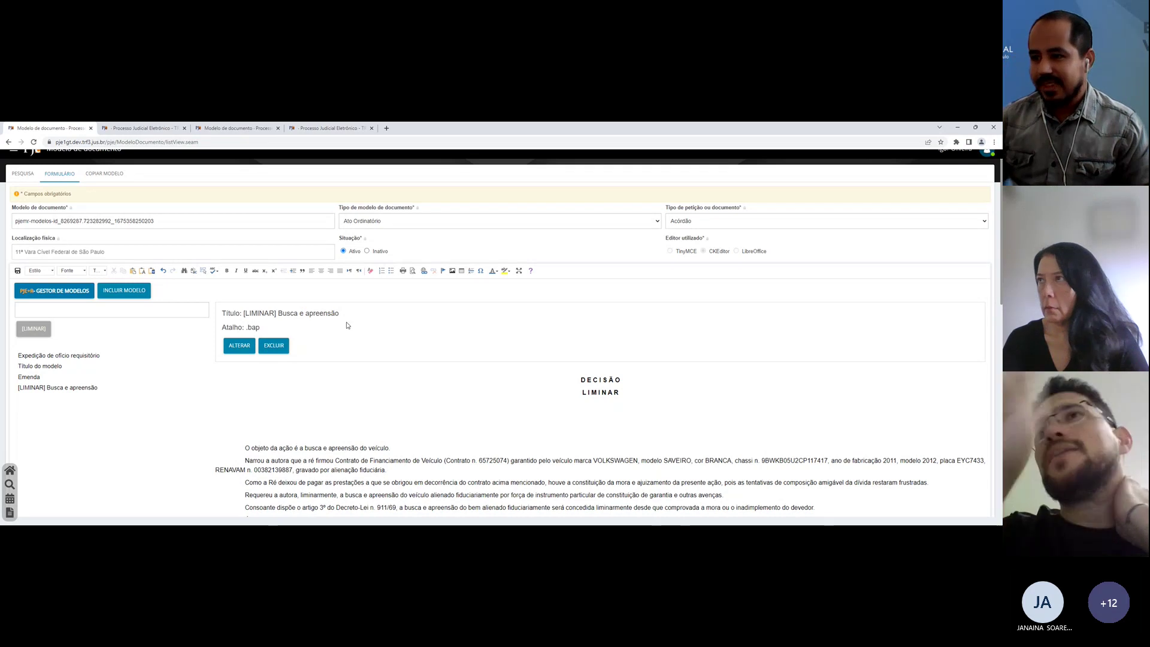
{"action": "scroll", "coordinate": [348, 325], "scroll_direction": "down", "scroll_amount": 1}
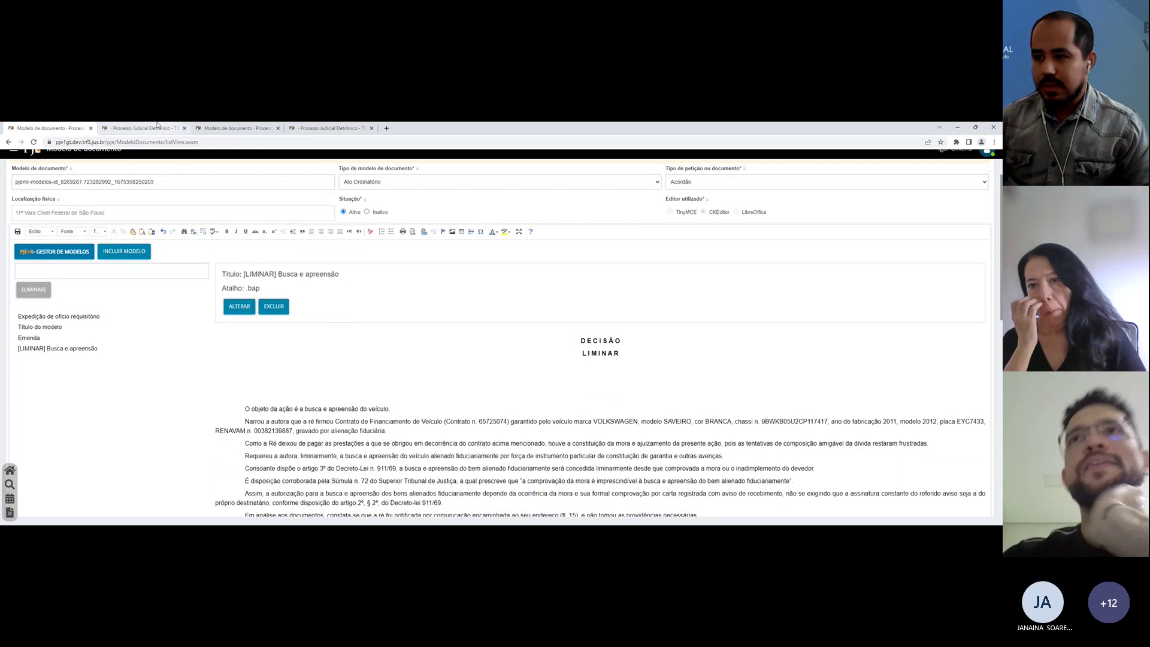
{"action": "left_click", "coordinate": [144, 128]}
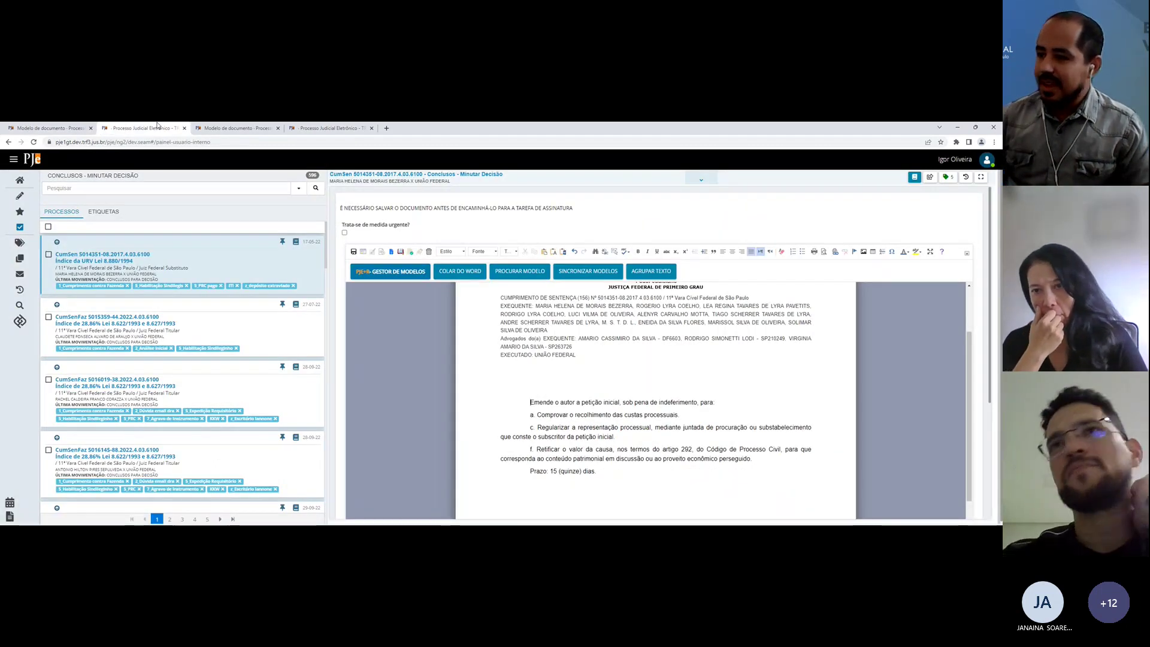
{"action": "key", "text": "ctrl+shift+Tab"}
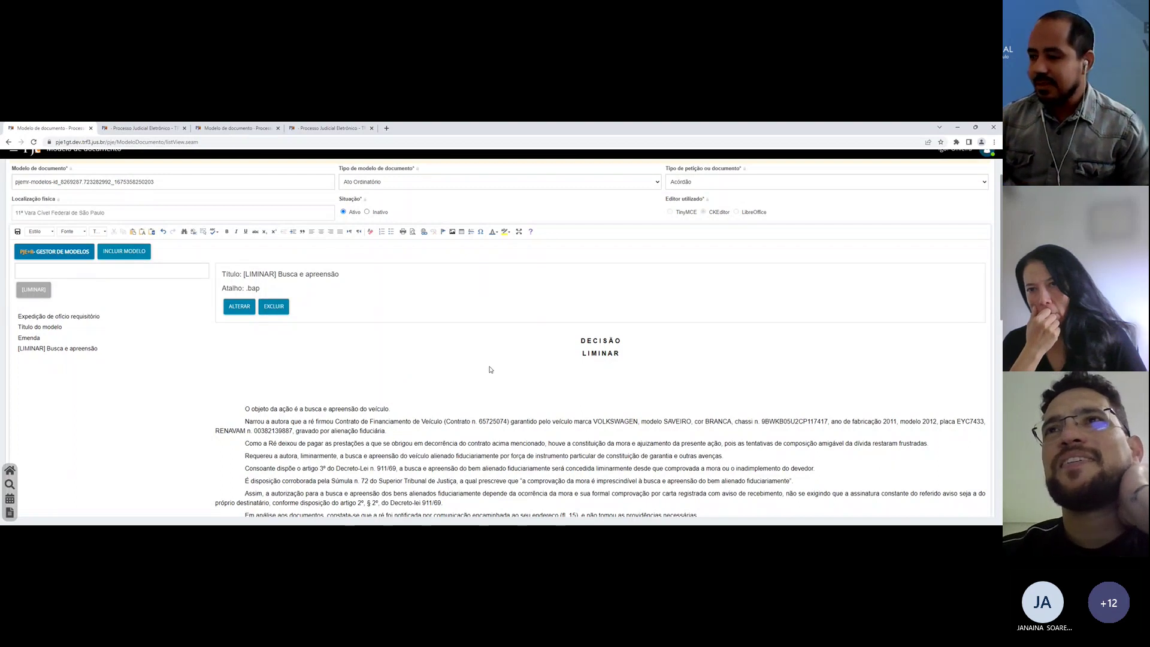
Step: Scroll through the .tp04 Contribuições Previdenciárias liminar text, including the Terço constitucional de férias line, then open the case draft
{"action": "key", "text": "ctrl+3"}
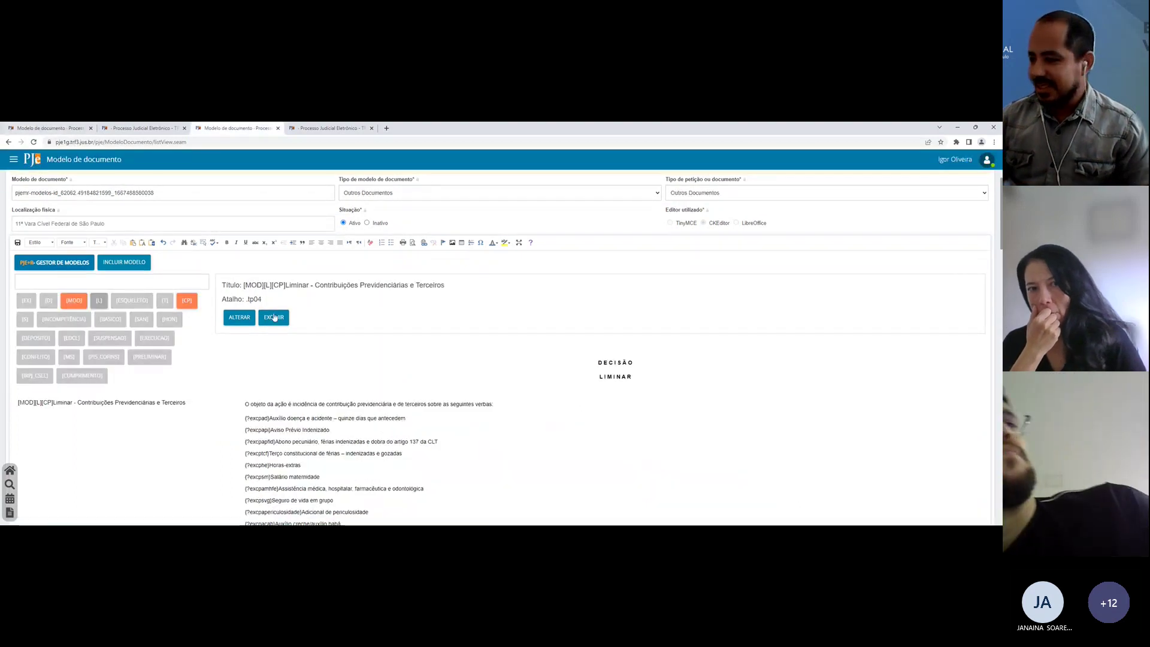
{"action": "scroll", "coordinate": [482, 382], "scroll_direction": "down", "scroll_amount": 2}
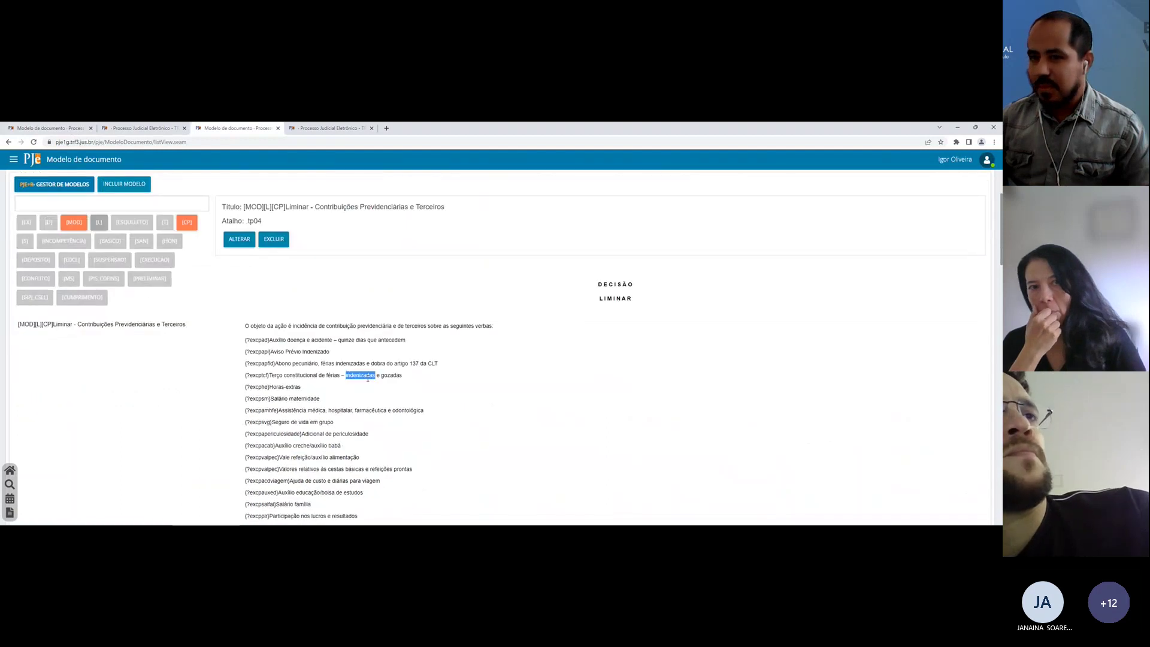
{"action": "triple_click", "coordinate": [359, 374]}
{"action": "left_click", "coordinate": [320, 351]}
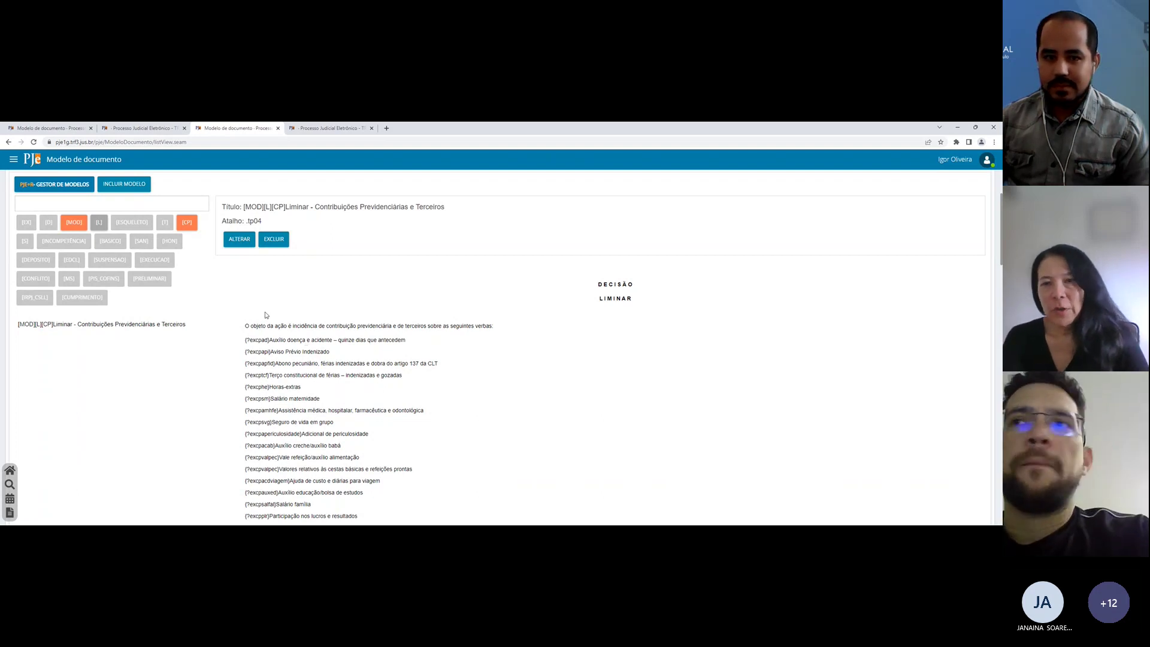
{"action": "scroll", "coordinate": [268, 316], "scroll_direction": "up", "scroll_amount": 2}
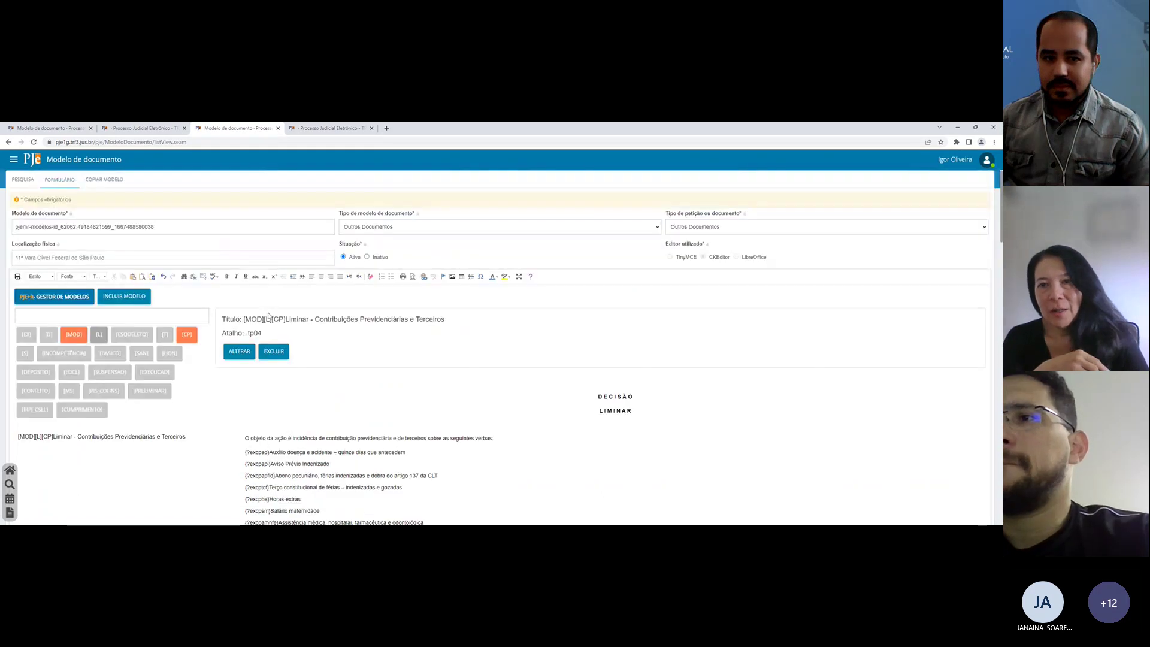
{"action": "scroll", "coordinate": [268, 315], "scroll_direction": "up", "scroll_amount": 1}
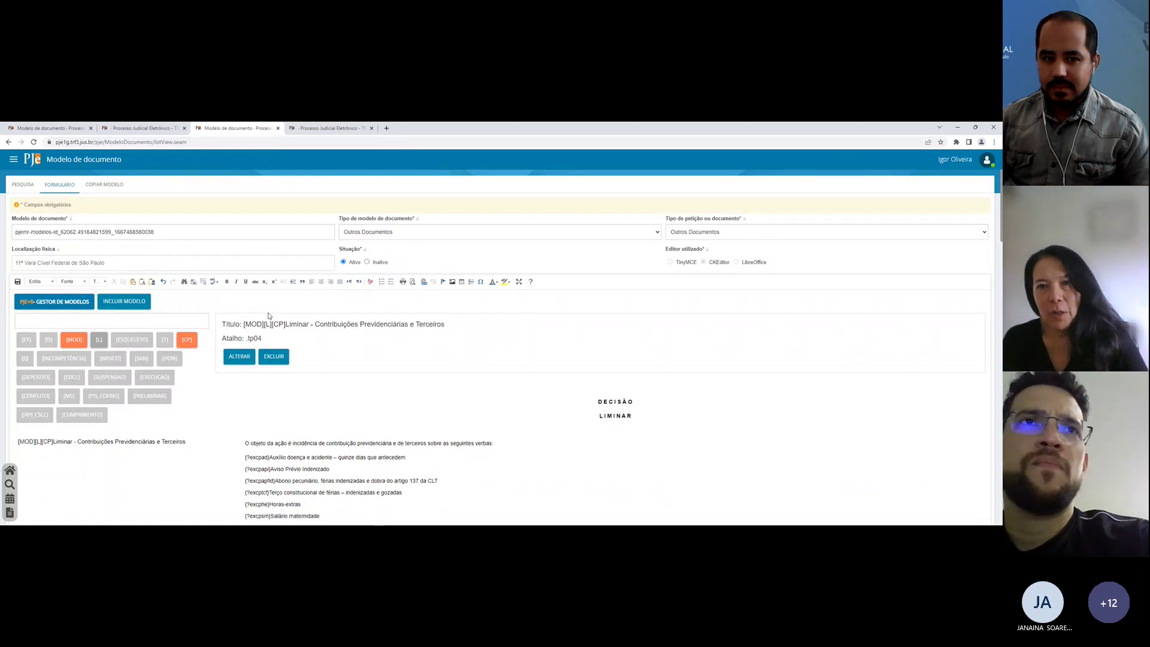
{"action": "scroll", "coordinate": [269, 315], "scroll_direction": "down", "scroll_amount": 1}
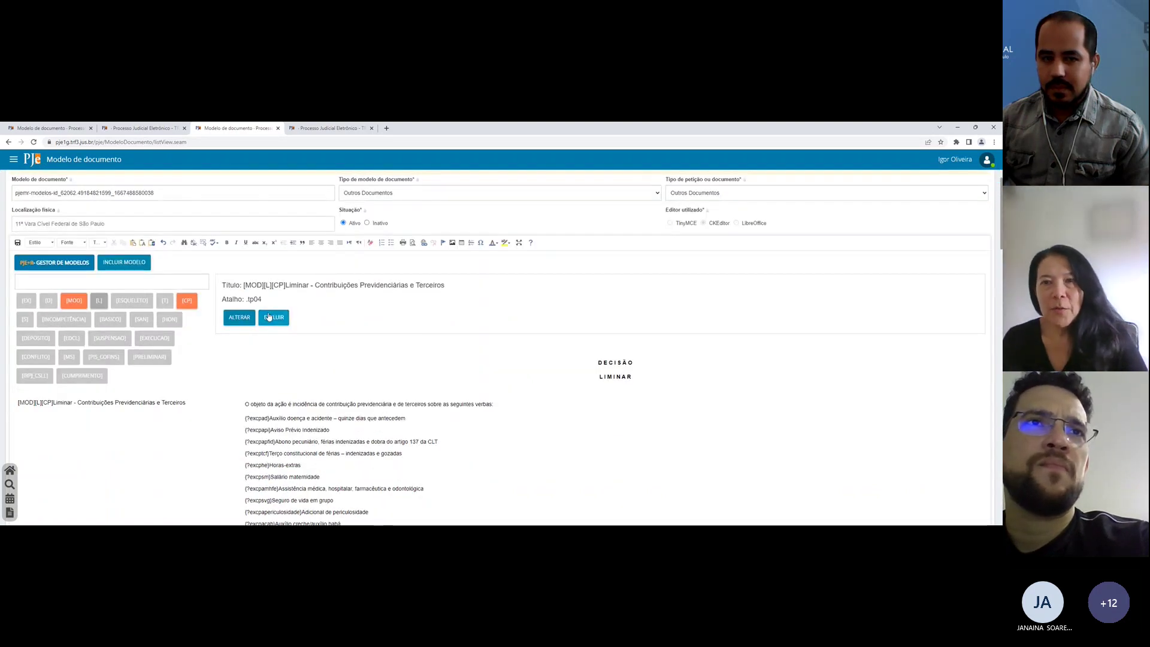
{"action": "scroll", "coordinate": [268, 315], "scroll_direction": "down", "scroll_amount": 8}
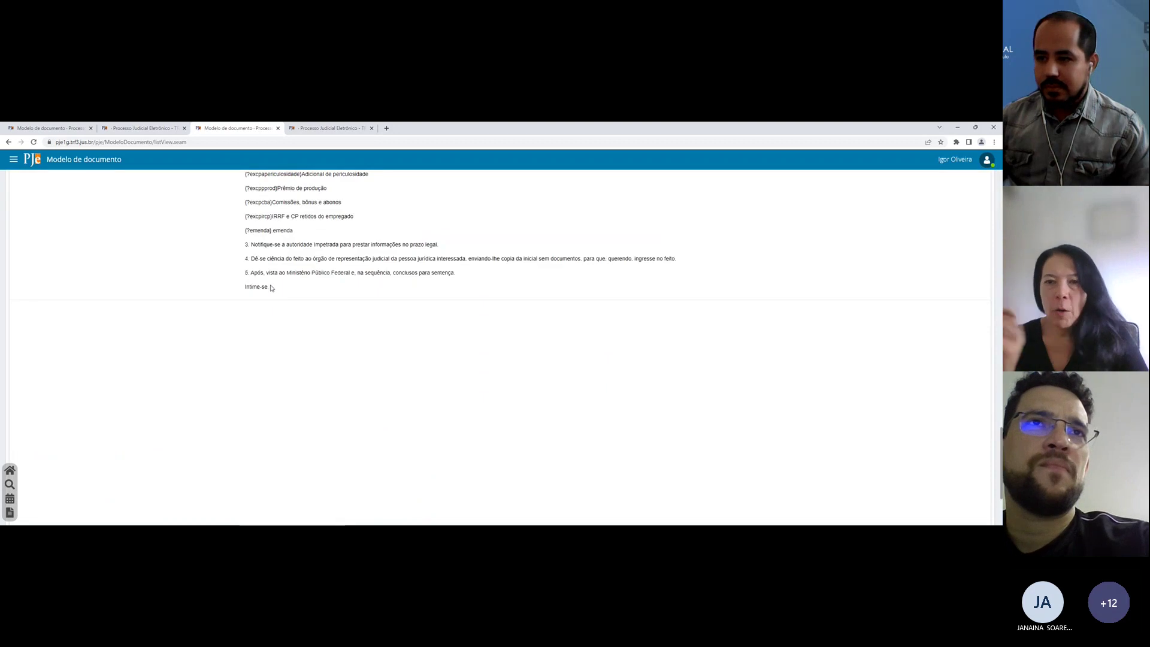
{"action": "left_click", "coordinate": [144, 127]}
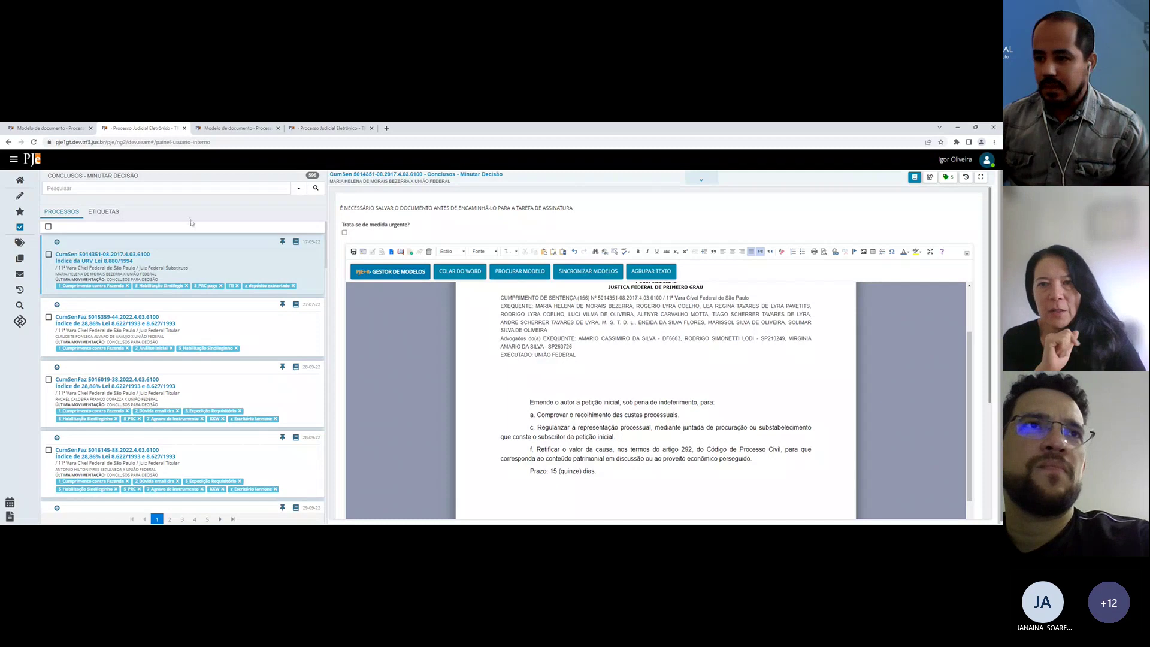
Step: Alternate between the Contribuições Previdenciárias model page and the case's decision draft
{"action": "scroll", "coordinate": [655, 401], "scroll_direction": "up", "scroll_amount": 1}
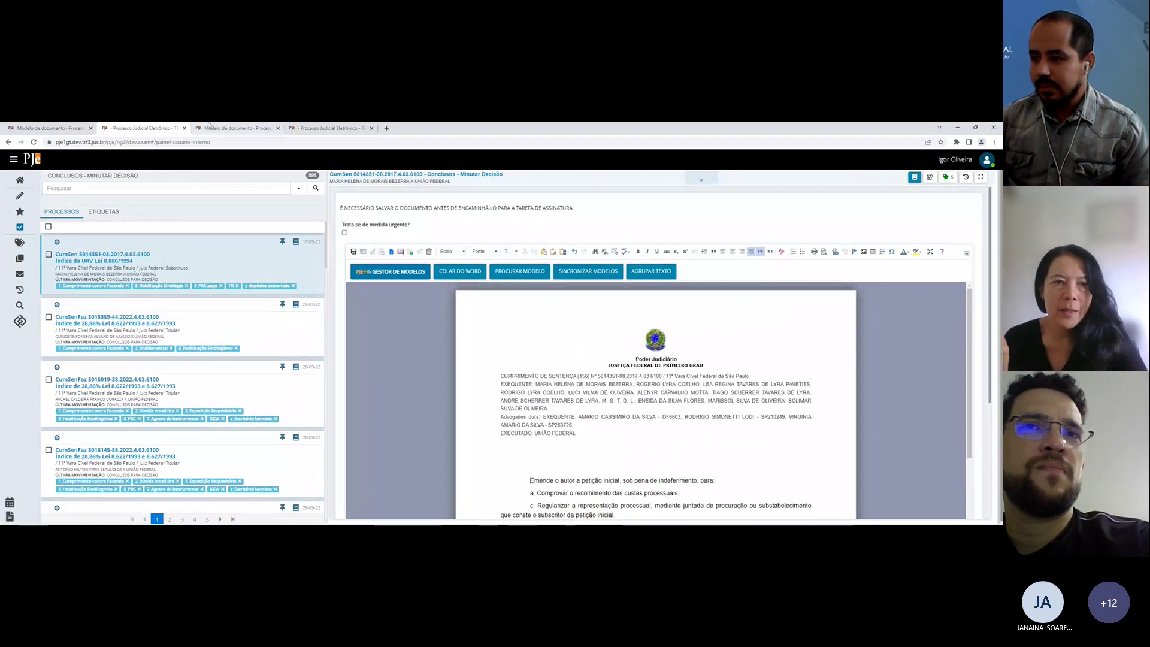
{"action": "left_click", "coordinate": [237, 127]}
{"action": "scroll", "coordinate": [147, 281], "scroll_direction": "up", "scroll_amount": 10}
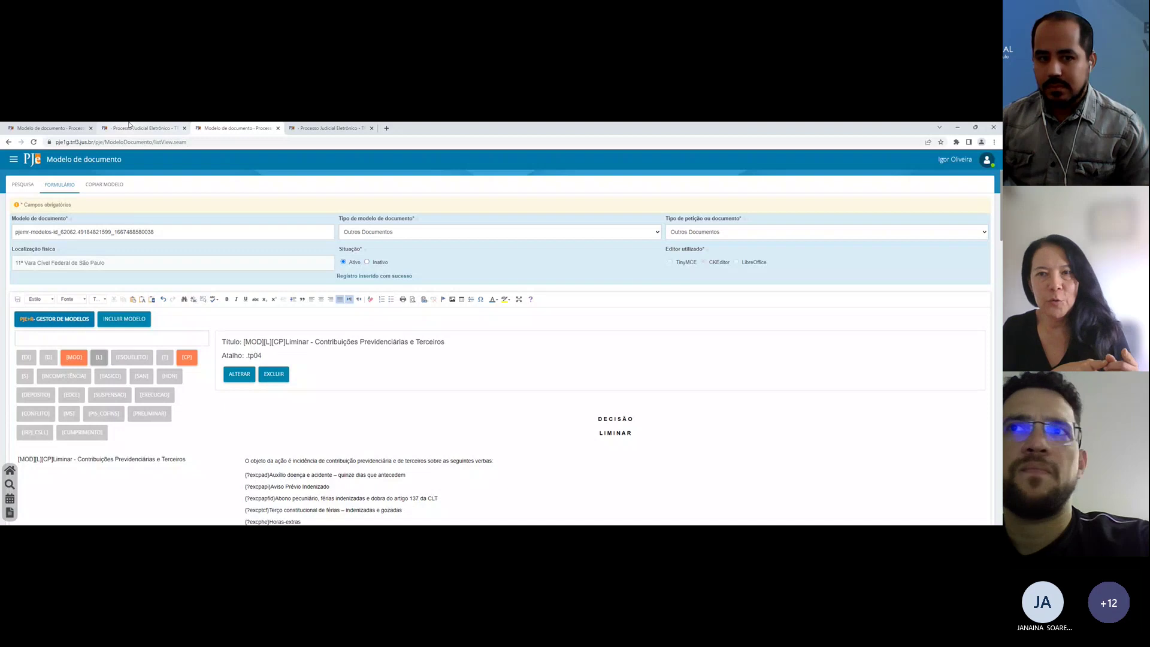
{"action": "left_click", "coordinate": [129, 126]}
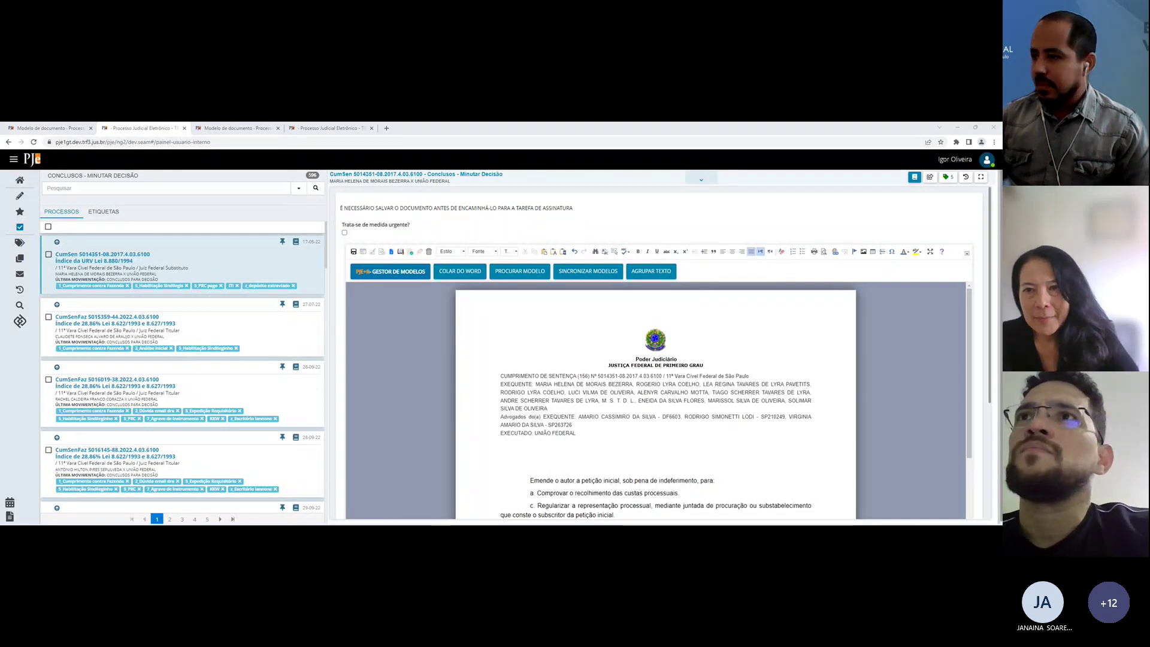
{"action": "left_click", "coordinate": [225, 126]}
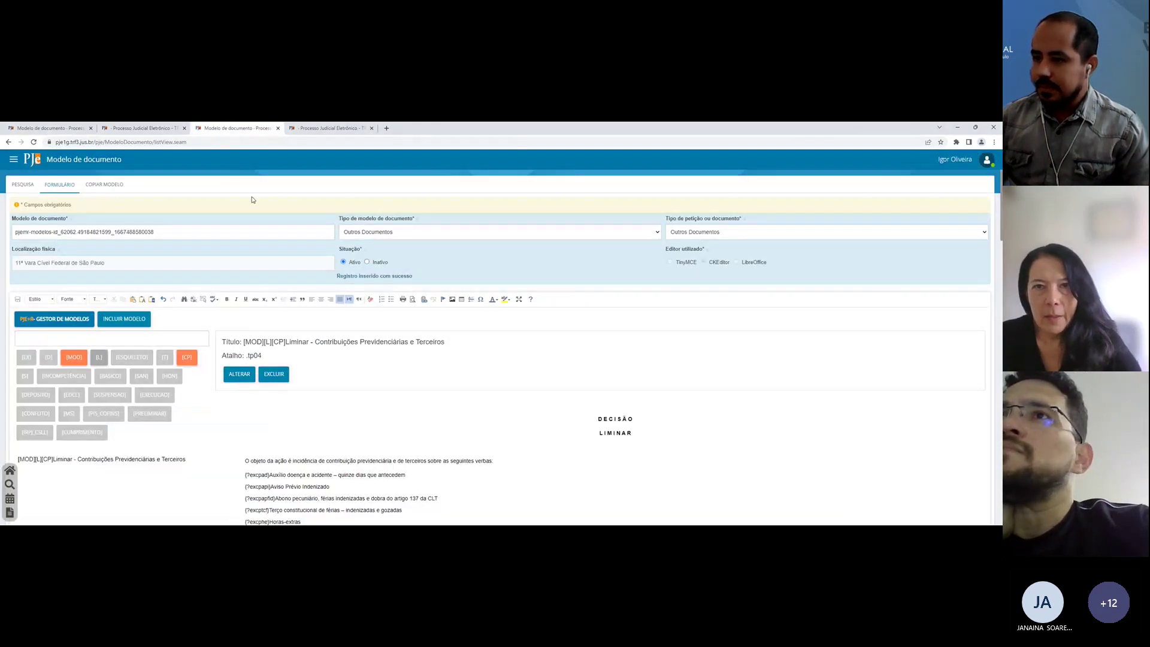
Step: Return to the [LIMINAR] Busca e apreensão model page and open its Copiar Modelo section
{"action": "left_click", "coordinate": [118, 184]}
{"action": "left_click", "coordinate": [144, 127]}
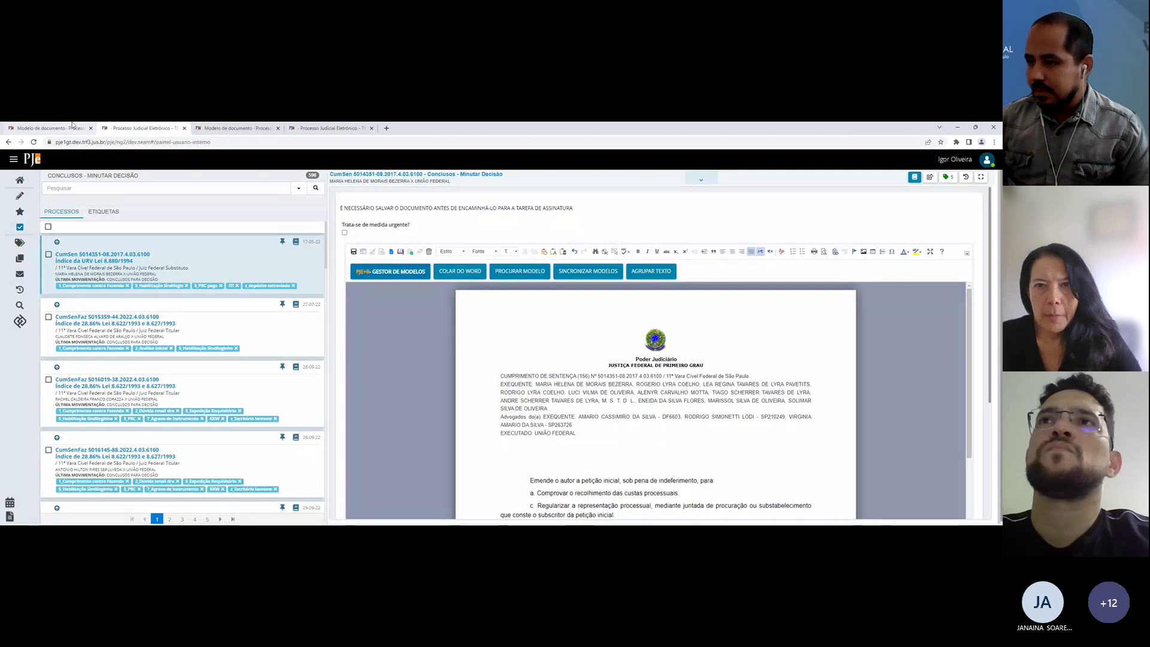
{"action": "left_click", "coordinate": [51, 127]}
{"action": "left_click", "coordinate": [113, 124]}
{"action": "left_click", "coordinate": [62, 124]}
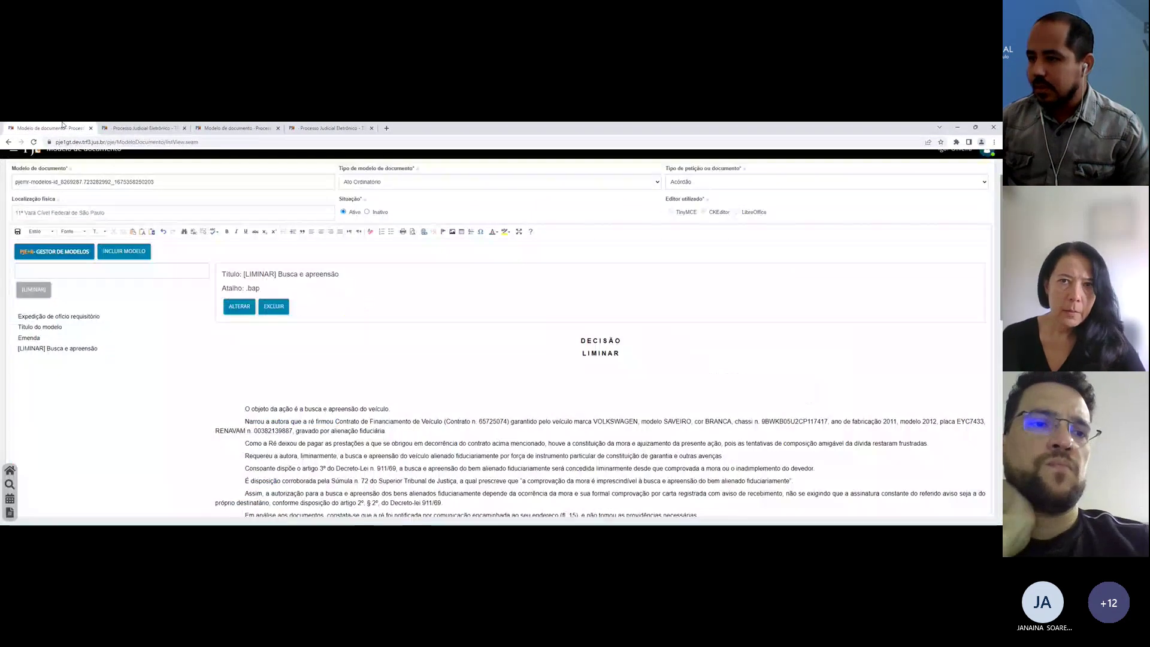
{"action": "scroll", "coordinate": [309, 211], "scroll_direction": "up", "scroll_amount": 1}
{"action": "left_click", "coordinate": [111, 173]}
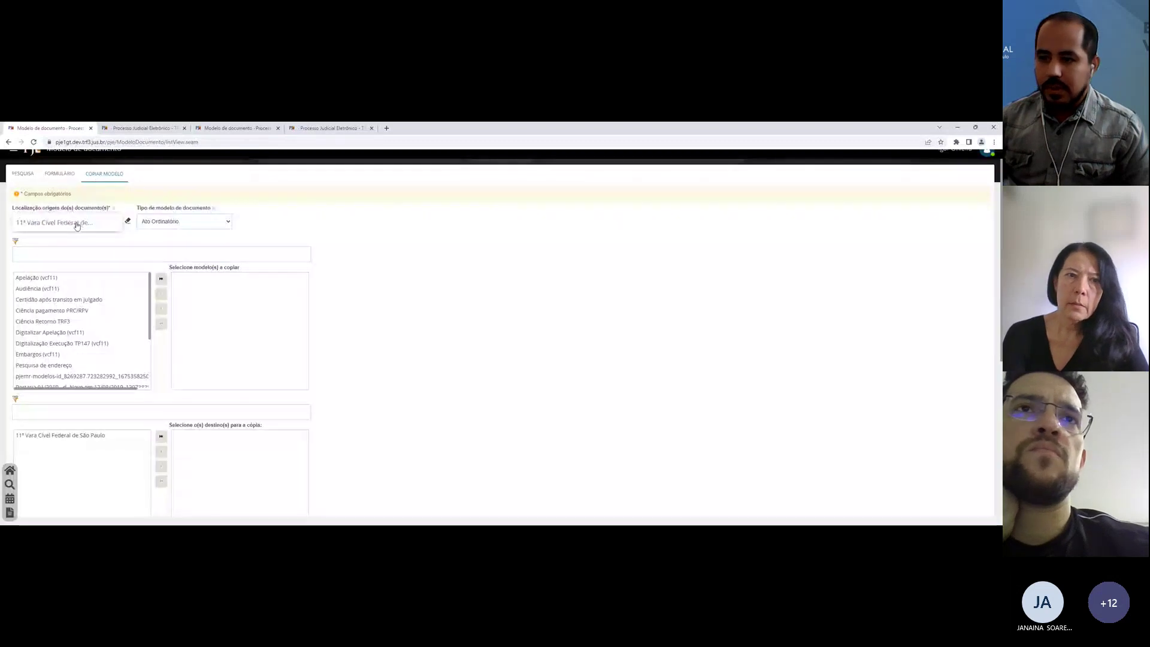
Step: Choose the origin location and add the current model's entry to the copy list
{"action": "left_click", "coordinate": [77, 223]}
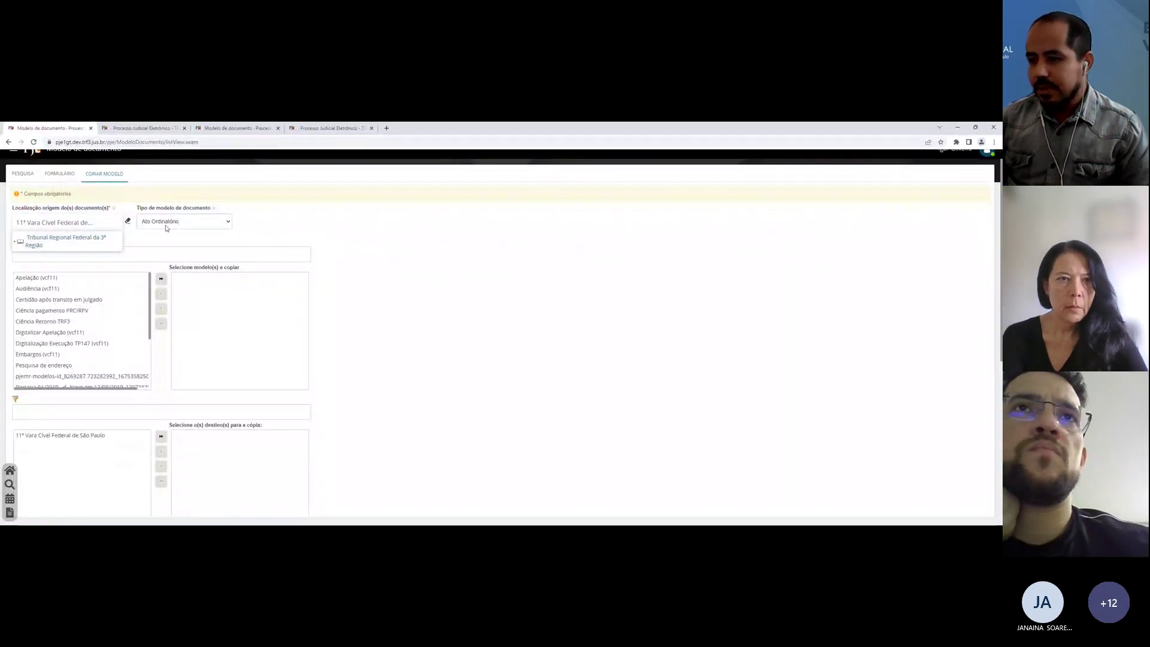
{"action": "left_click", "coordinate": [77, 223]}
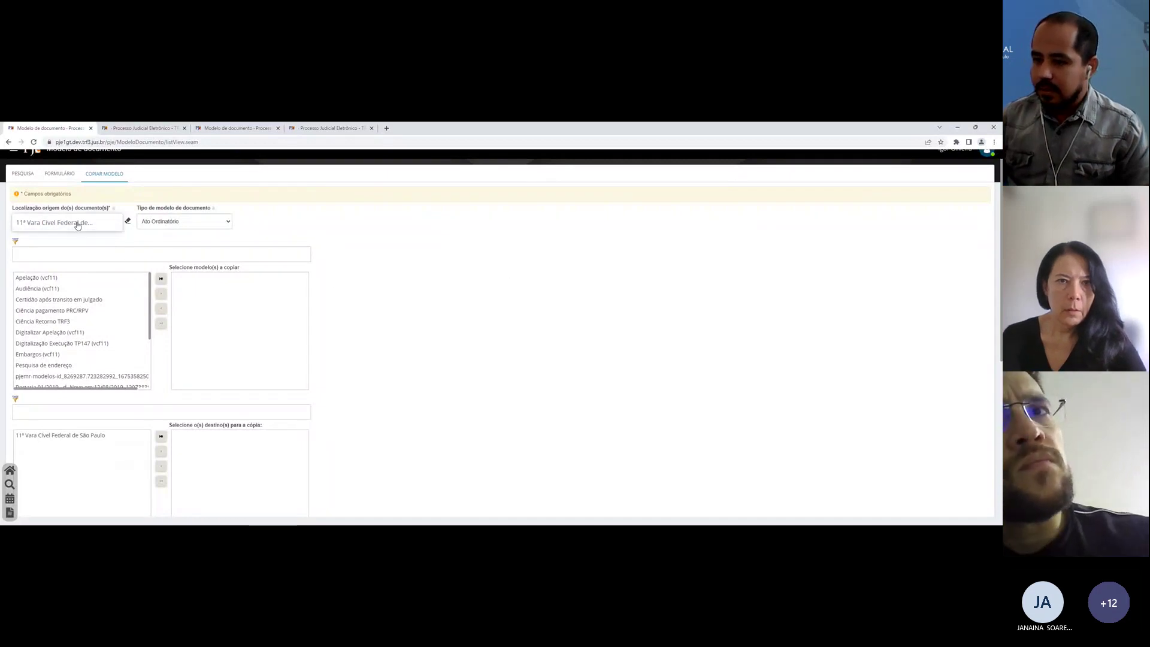
{"action": "scroll", "coordinate": [97, 291], "scroll_direction": "down", "scroll_amount": 1}
{"action": "scroll", "coordinate": [96, 291], "scroll_direction": "down", "scroll_amount": 2}
{"action": "left_click", "coordinate": [54, 337]}
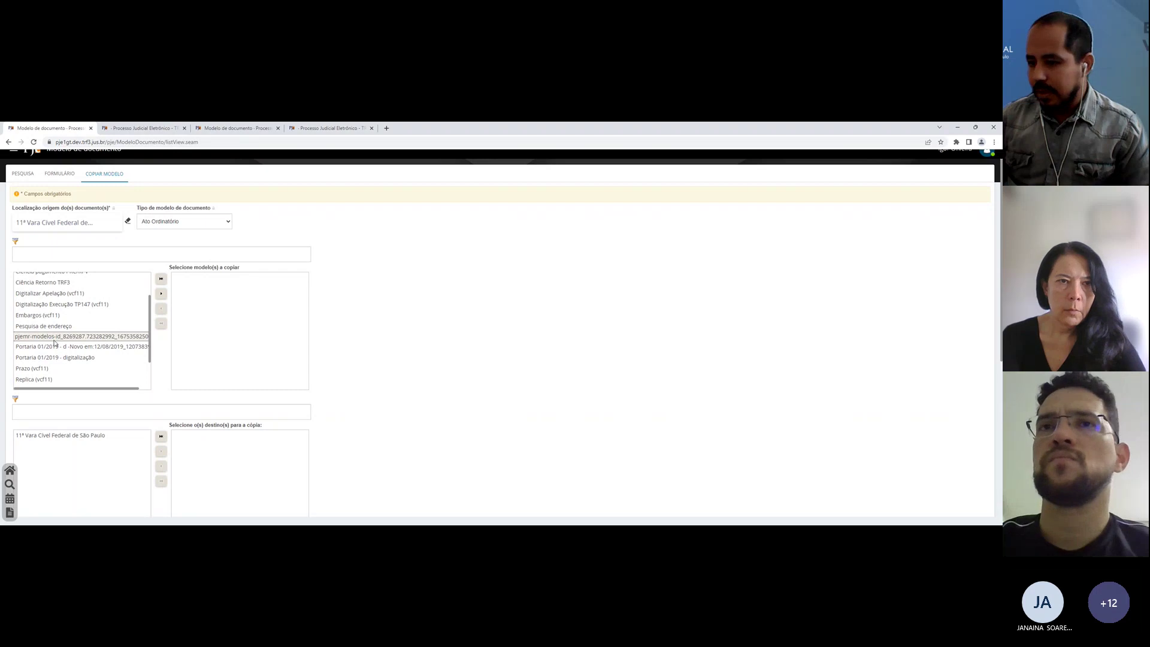
{"action": "left_click", "coordinate": [31, 326]}
{"action": "left_click", "coordinate": [27, 337]}
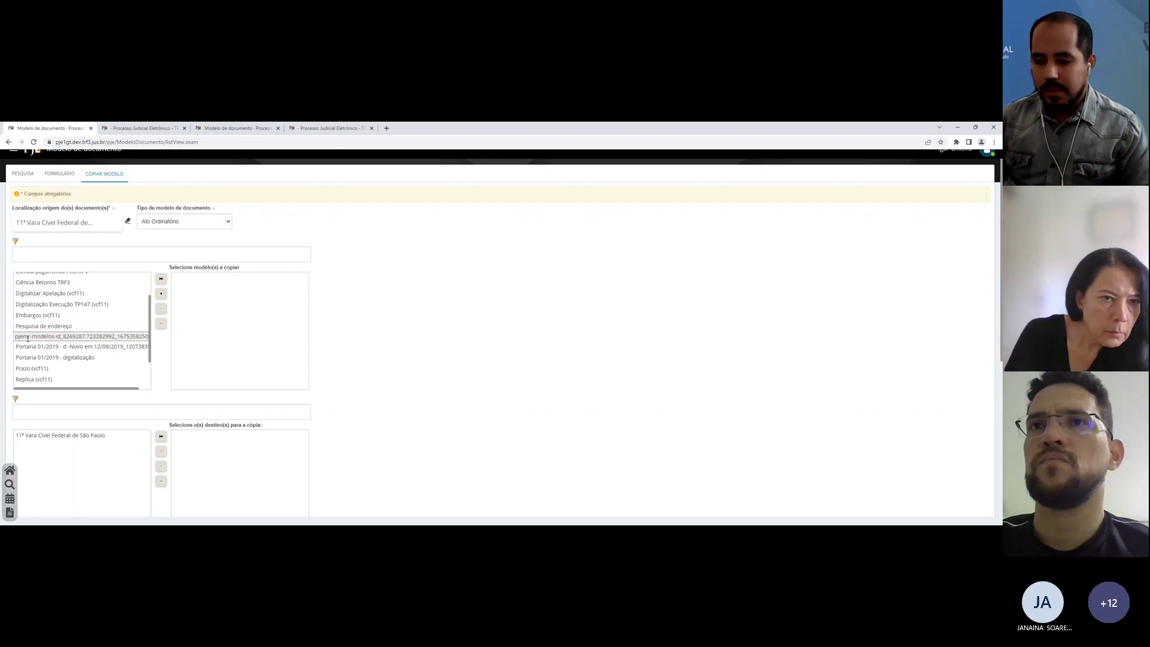
{"action": "left_click", "coordinate": [161, 293]}
Step: Select 11ª Vara Cível Federal de São Paulo and pick the pjemr-modelos model to copy
{"action": "scroll", "coordinate": [78, 359], "scroll_direction": "down", "scroll_amount": 1}
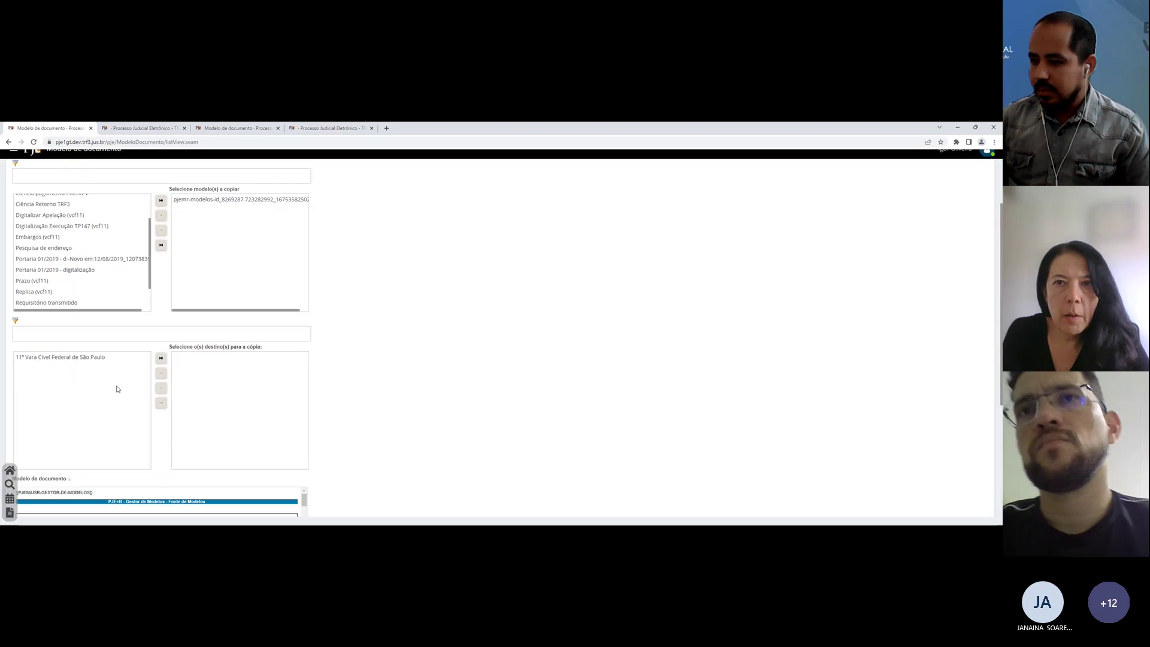
{"action": "left_click", "coordinate": [83, 357]}
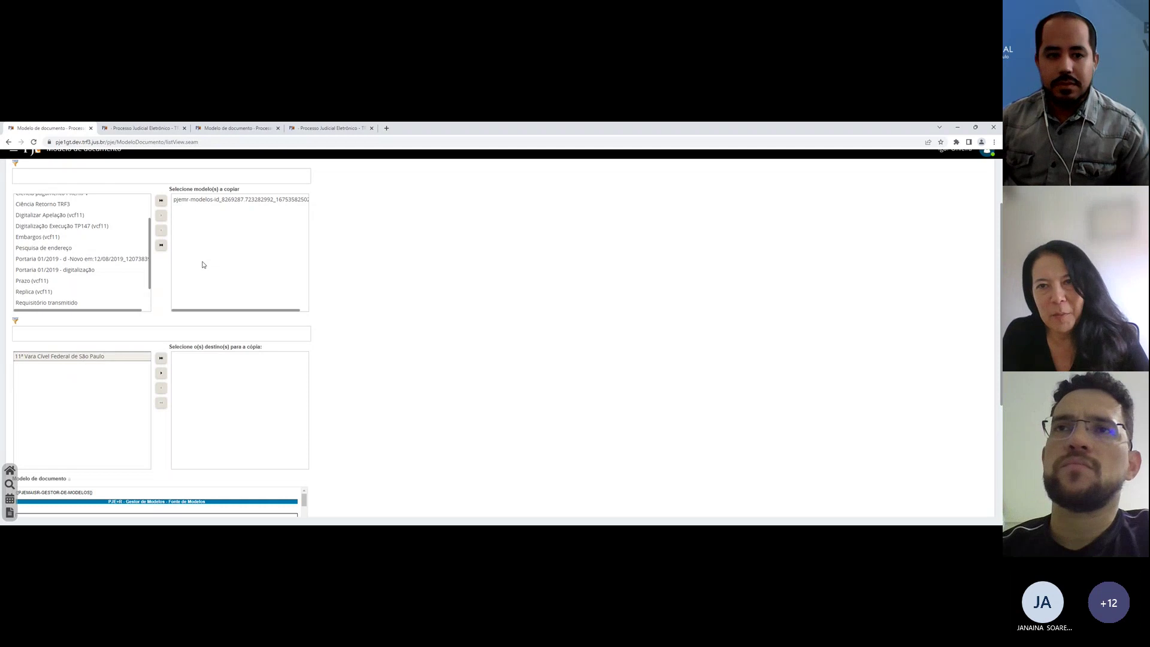
{"action": "scroll", "coordinate": [202, 264], "scroll_direction": "up", "scroll_amount": 1}
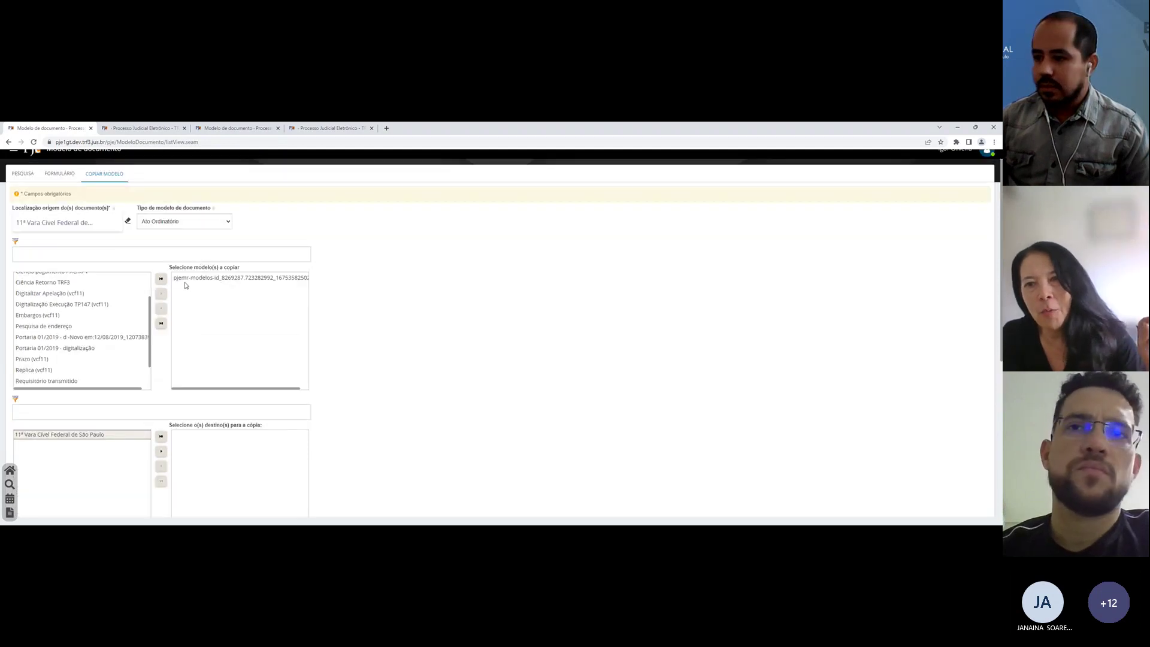
{"action": "left_click", "coordinate": [186, 281]}
{"action": "scroll", "coordinate": [118, 329], "scroll_direction": "down", "scroll_amount": 3}
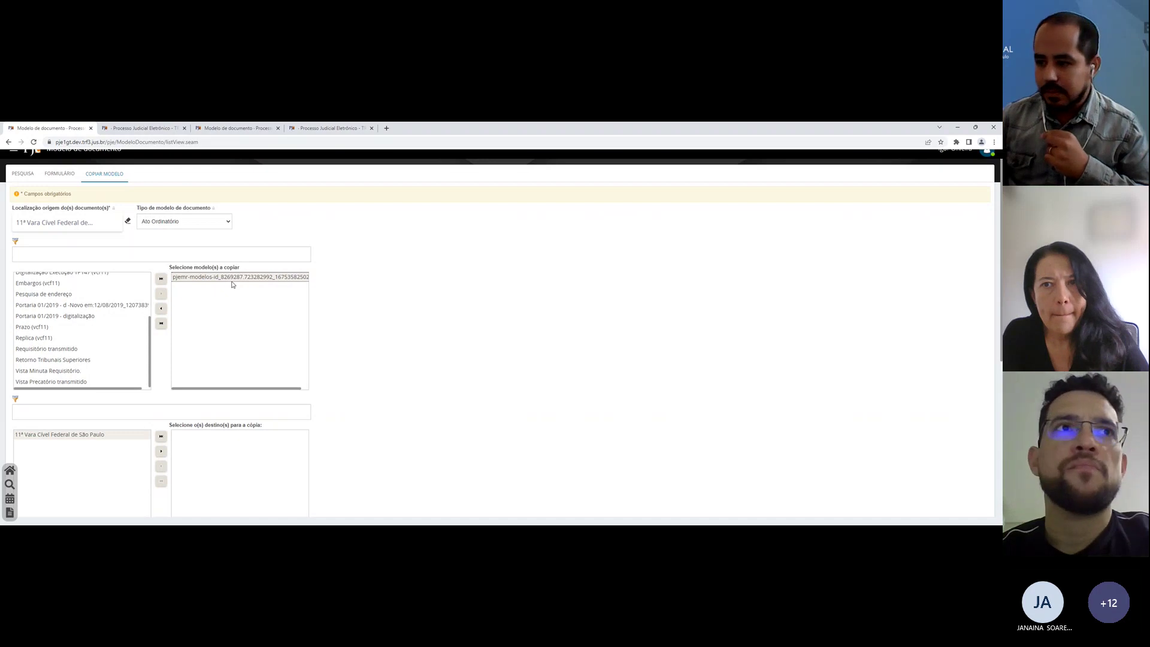
{"action": "left_click", "coordinate": [240, 278]}
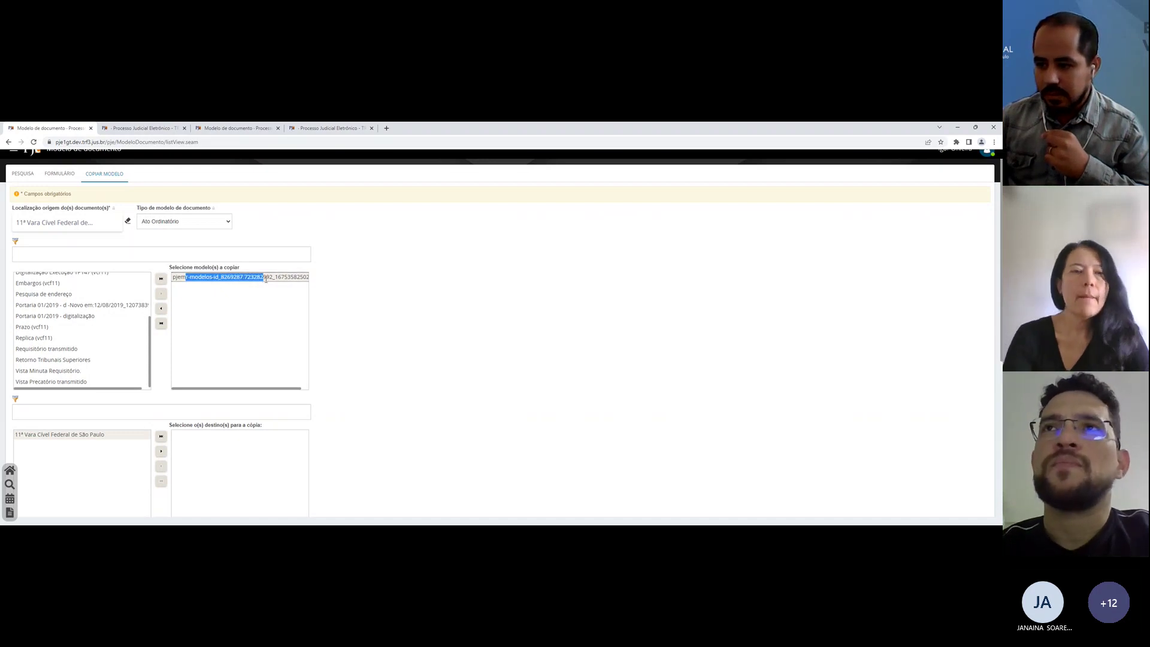
{"action": "scroll", "coordinate": [230, 348], "scroll_direction": "down", "scroll_amount": 1}
Step: Move 11ª Vara Cível Federal de São Paulo into the destination list with the arrow button
{"action": "scroll", "coordinate": [229, 350], "scroll_direction": "down", "scroll_amount": 1}
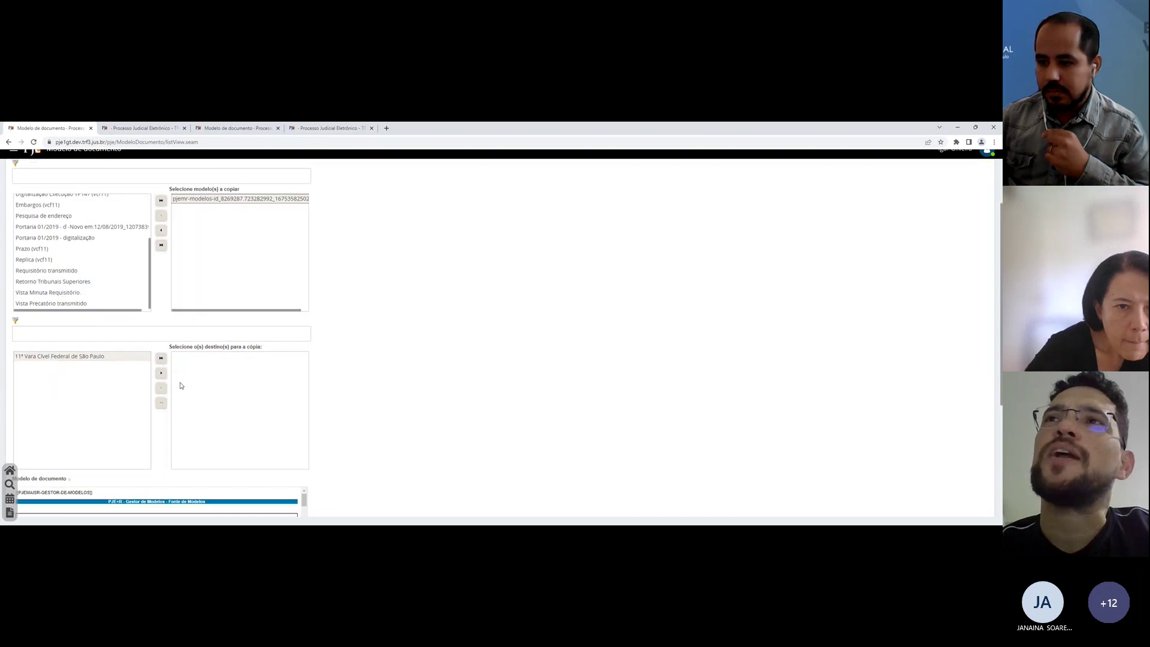
{"action": "left_click", "coordinate": [162, 372]}
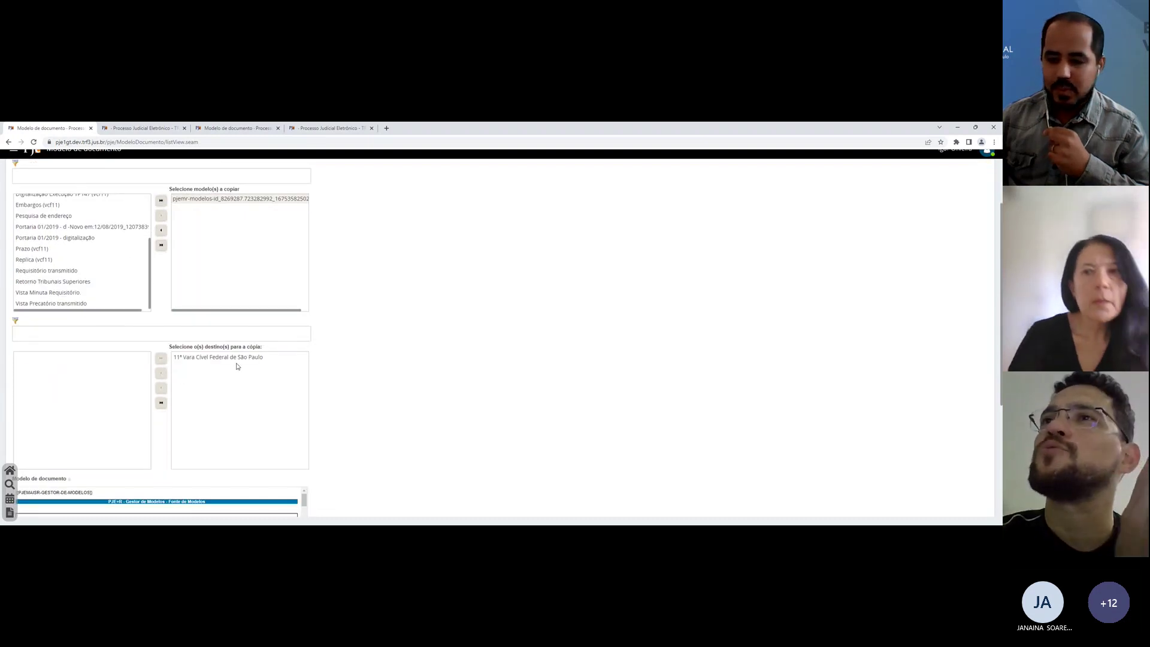
{"action": "scroll", "coordinate": [236, 366], "scroll_direction": "down", "scroll_amount": 3}
{"action": "scroll", "coordinate": [248, 411], "scroll_direction": "down", "scroll_amount": 6}
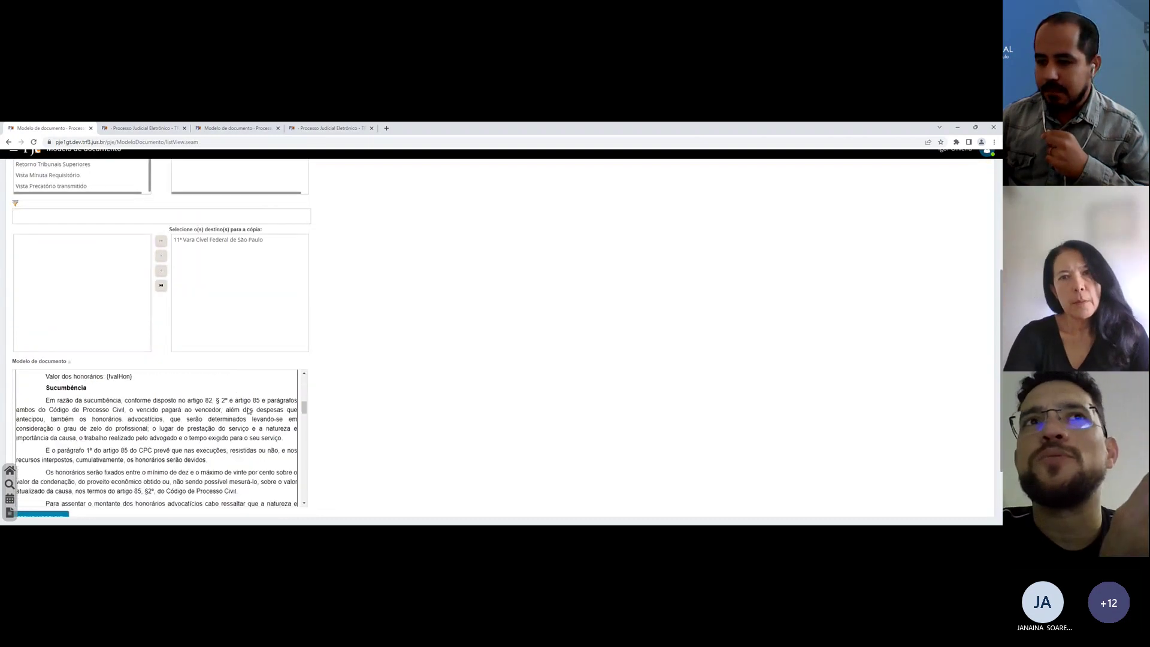
{"action": "scroll", "coordinate": [248, 410], "scroll_direction": "down", "scroll_amount": 10}
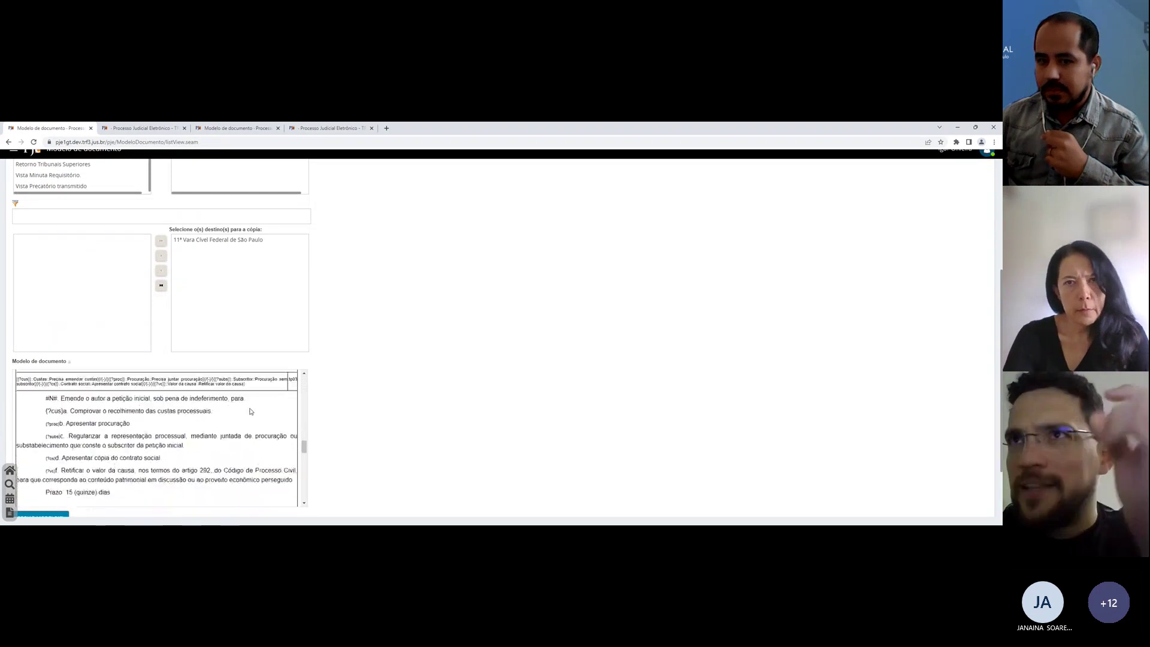
{"action": "scroll", "coordinate": [250, 410], "scroll_direction": "up", "scroll_amount": 15}
{"action": "scroll", "coordinate": [383, 380], "scroll_direction": "down", "scroll_amount": 2}
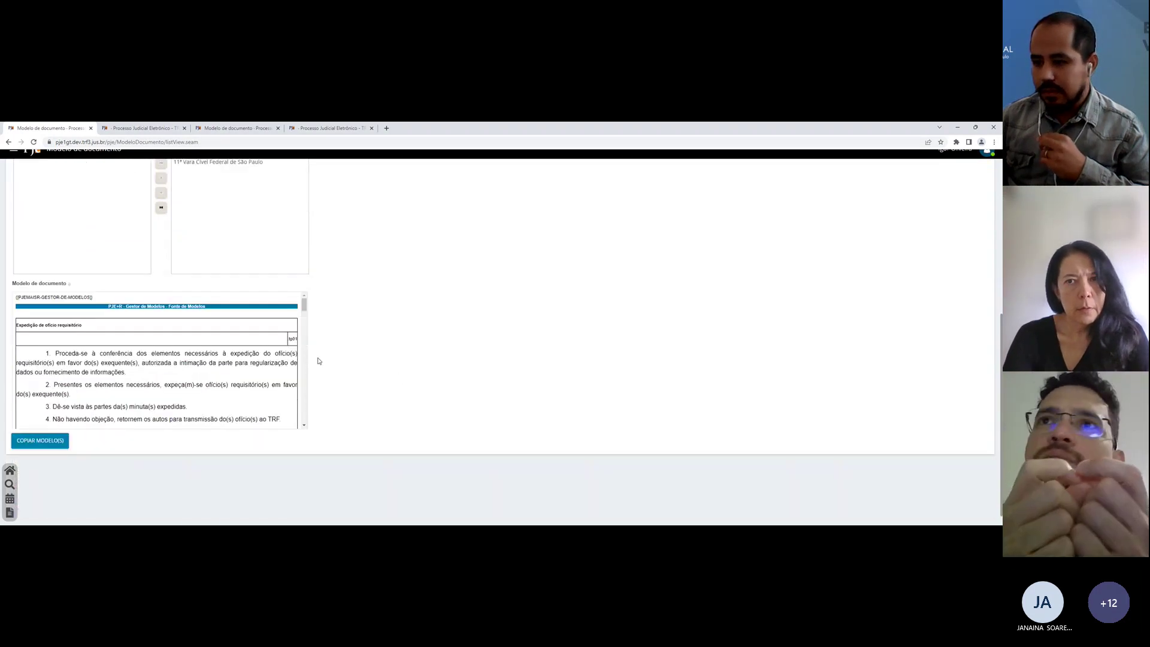
{"action": "scroll", "coordinate": [319, 361], "scroll_direction": "up", "scroll_amount": 1}
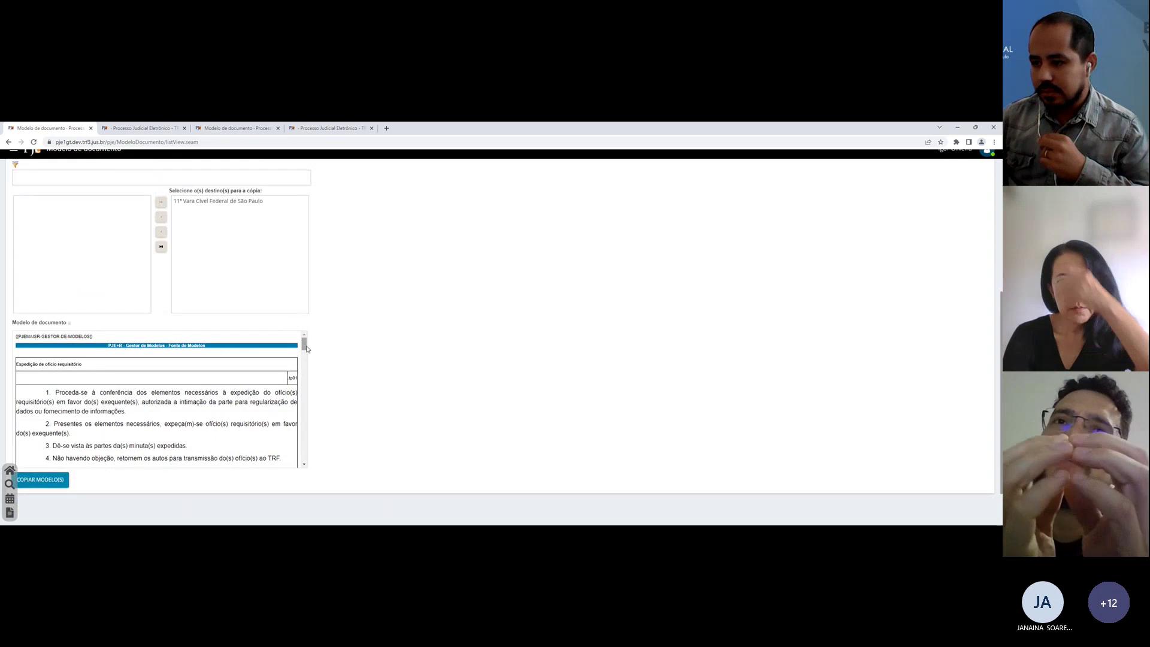
Step: Scroll through the Modelo de documento preview of the PJe+R Emenda and busca e apreensão texts
{"action": "mouse_move", "coordinate": [305, 346]}
{"action": "left_mouse_down"}
{"action": "mouse_move", "coordinate": [298, 467]}
{"action": "mouse_move", "coordinate": [308, 333]}
{"action": "left_mouse_up"}
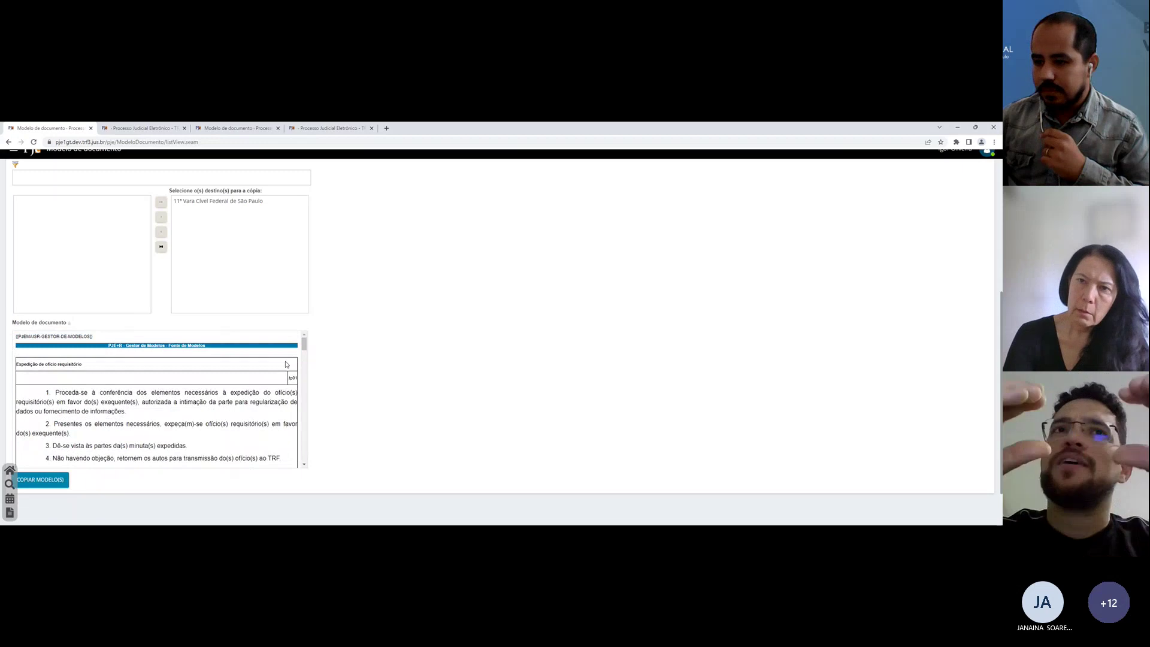
{"action": "scroll", "coordinate": [286, 364], "scroll_direction": "down", "scroll_amount": 10}
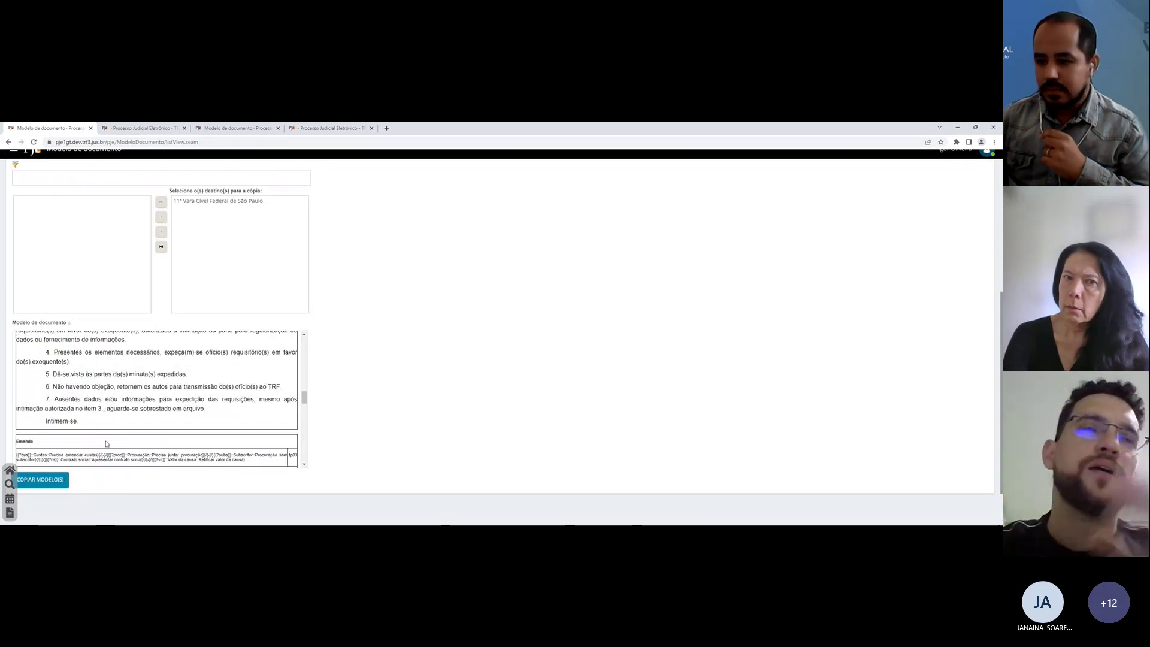
{"action": "scroll", "coordinate": [105, 445], "scroll_direction": "down", "scroll_amount": 1}
{"action": "scroll", "coordinate": [106, 443], "scroll_direction": "down", "scroll_amount": 1}
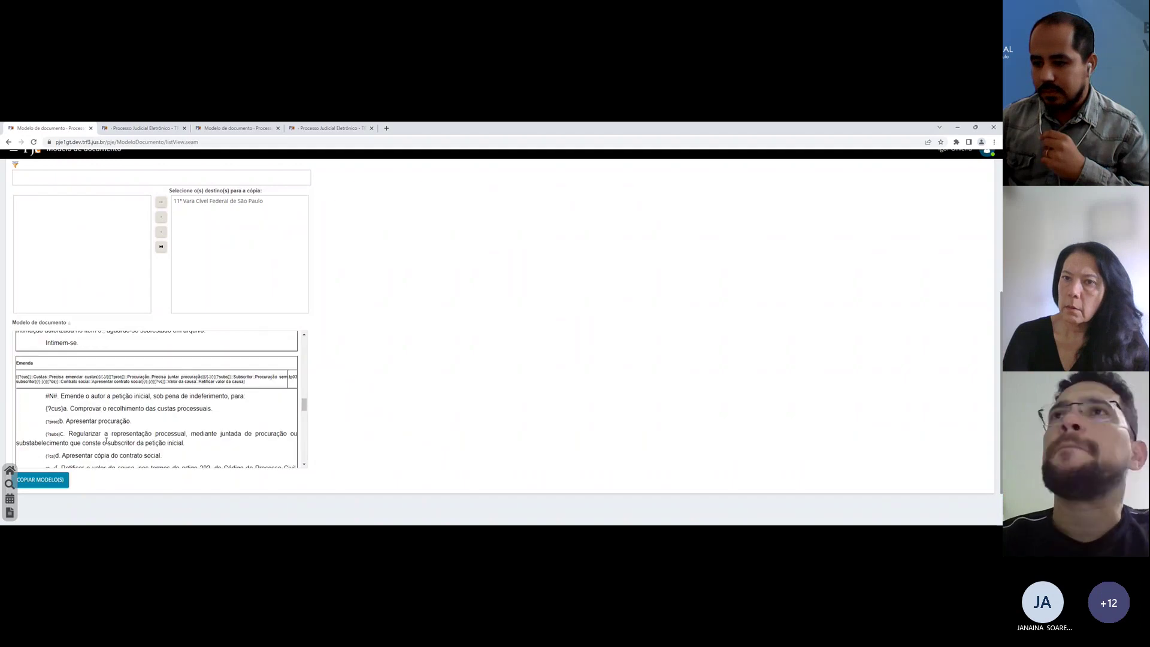
{"action": "scroll", "coordinate": [228, 387], "scroll_direction": "down", "scroll_amount": 10}
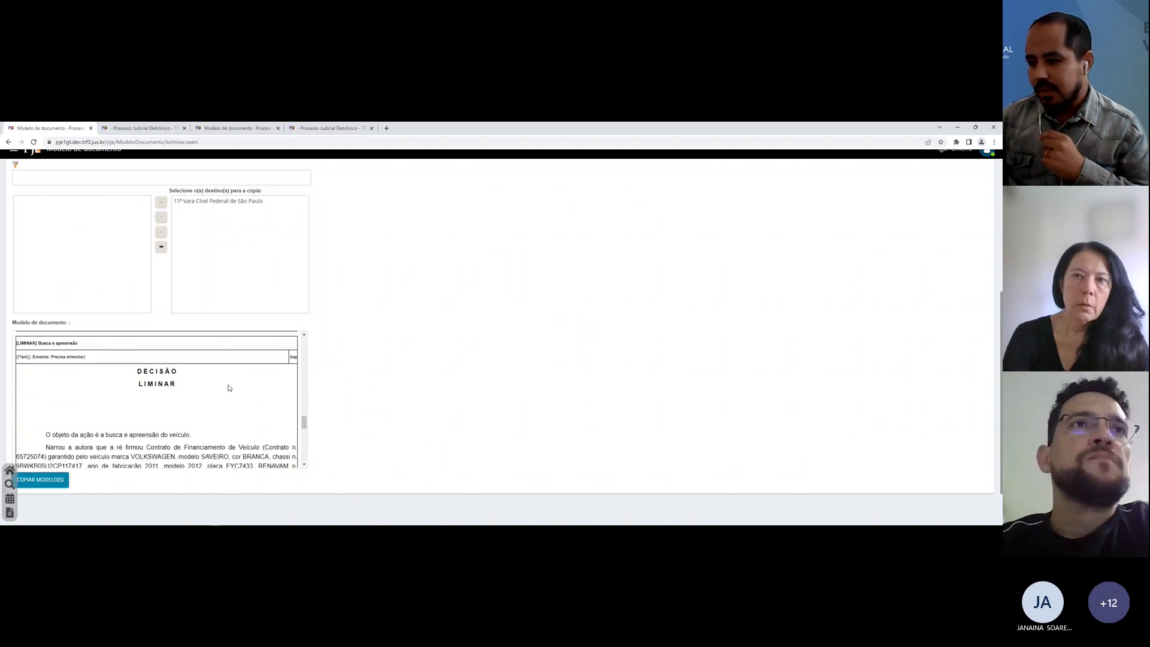
{"action": "left_click_drag", "start_coordinate": [301, 448], "coordinate": [304, 339]}
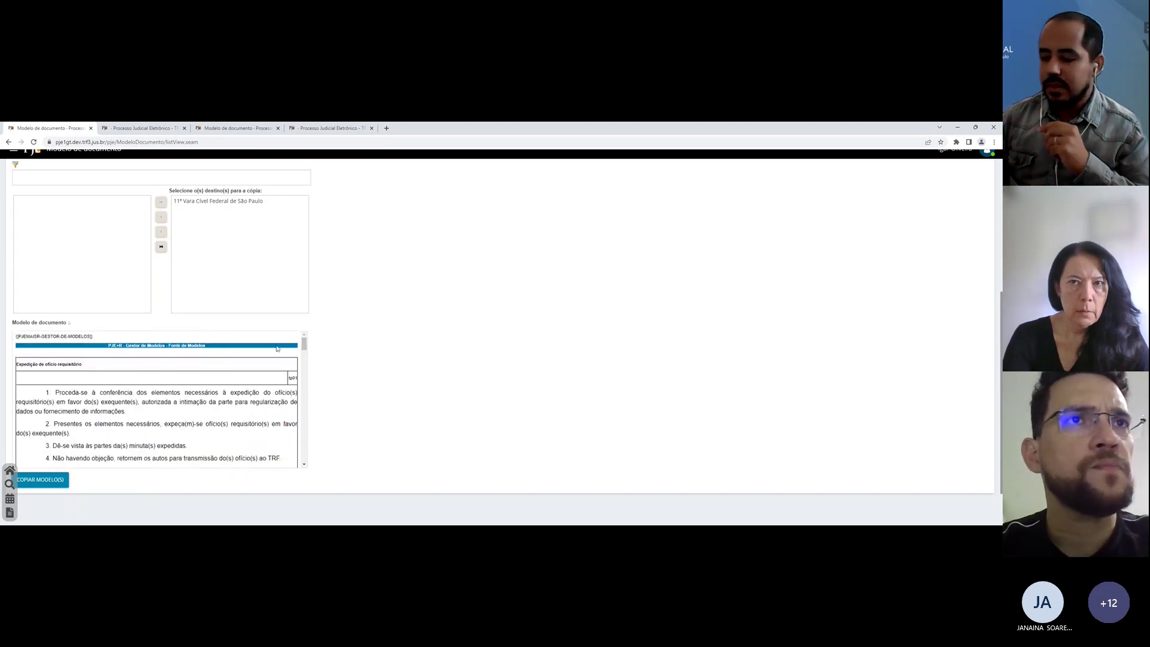
{"action": "scroll", "coordinate": [131, 360], "scroll_direction": "down", "scroll_amount": 2}
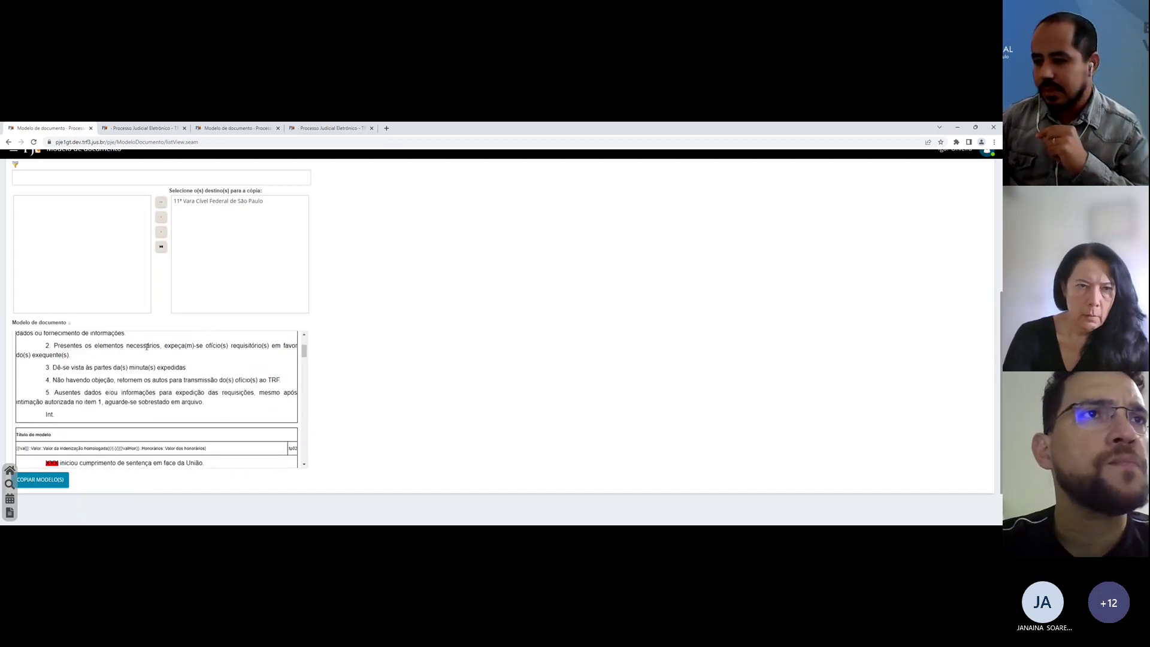
{"action": "scroll", "coordinate": [146, 347], "scroll_direction": "down", "scroll_amount": 6}
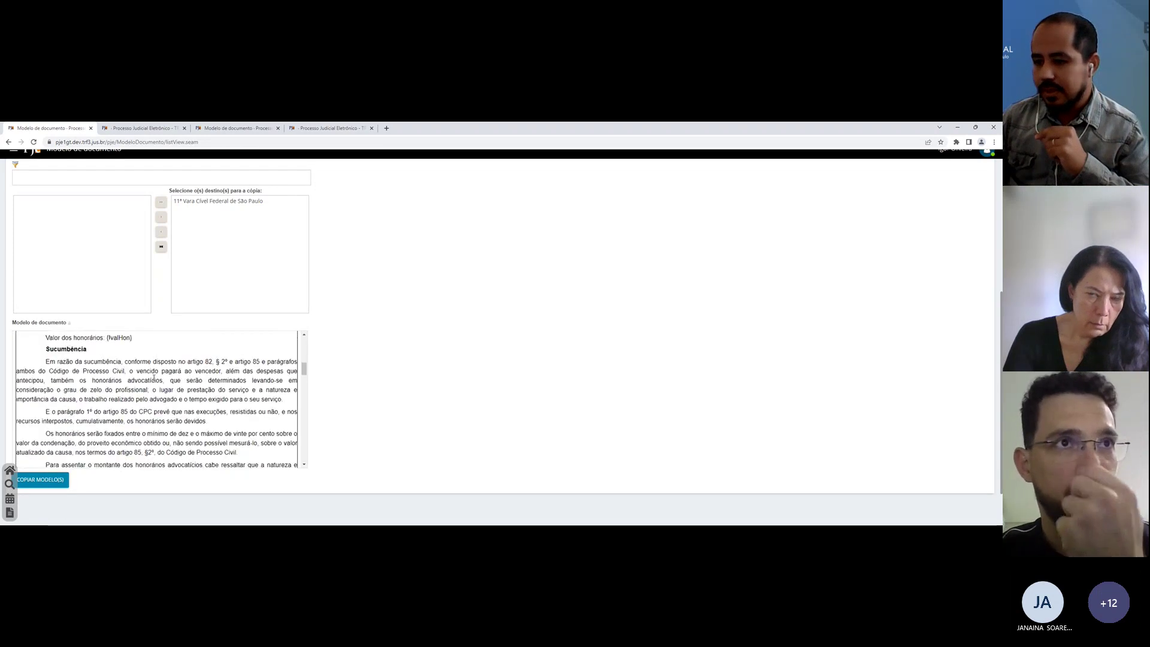
{"action": "scroll", "coordinate": [154, 377], "scroll_direction": "down", "scroll_amount": 5}
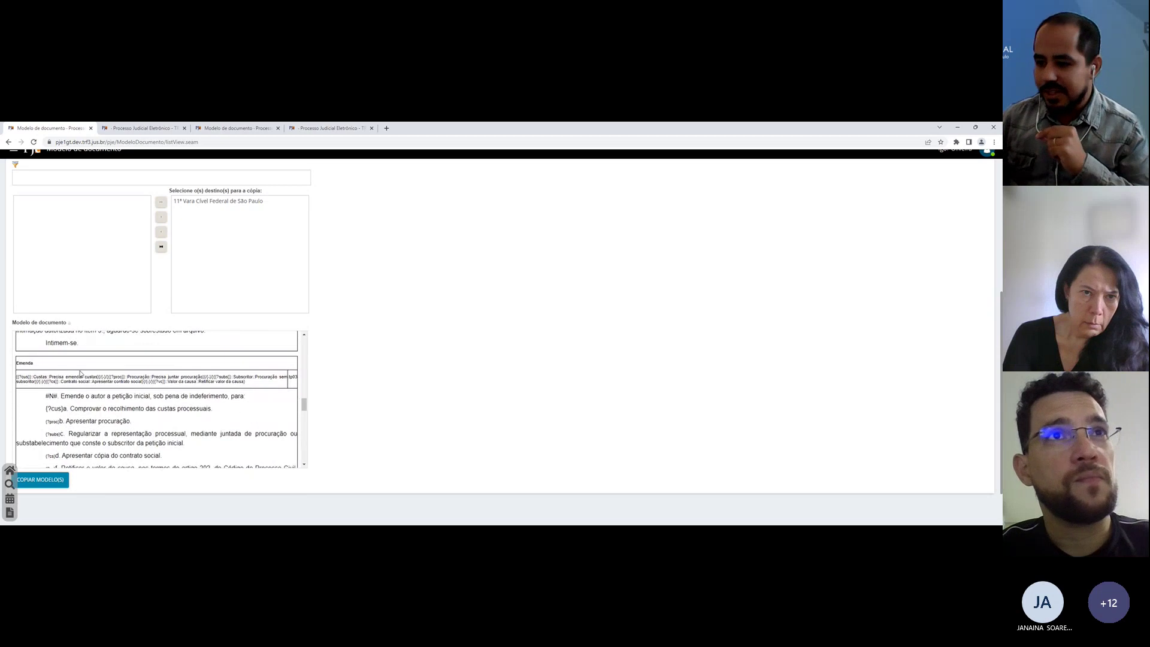
{"action": "scroll", "coordinate": [84, 376], "scroll_direction": "down", "scroll_amount": 3}
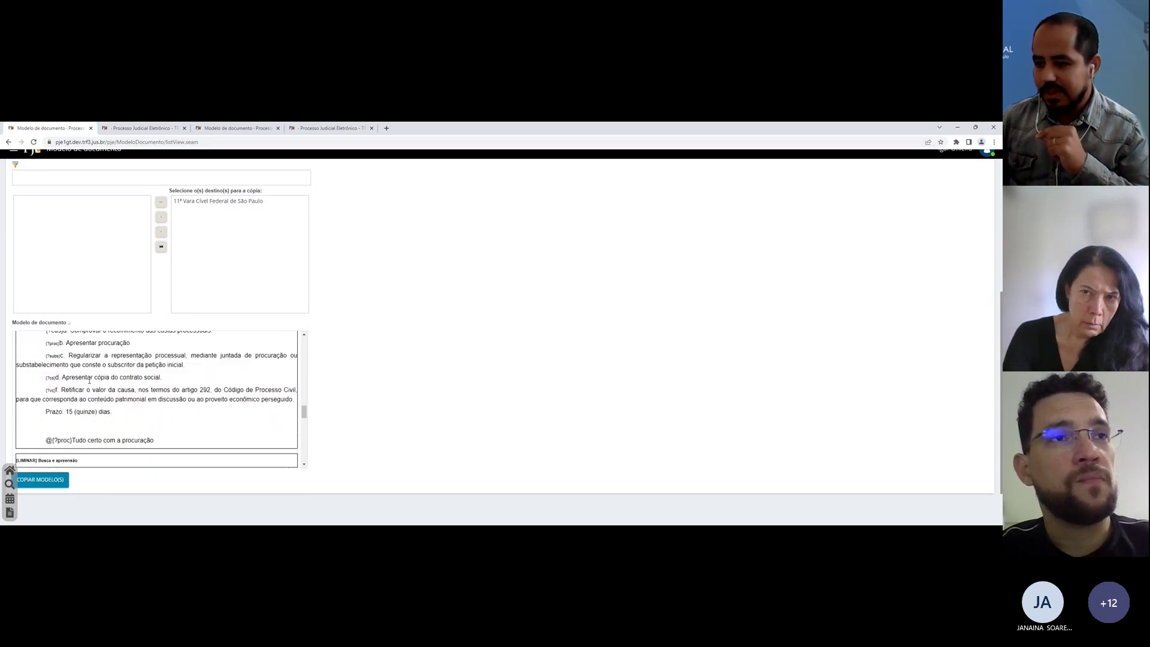
{"action": "scroll", "coordinate": [111, 383], "scroll_direction": "down", "scroll_amount": 2}
{"action": "scroll", "coordinate": [111, 384], "scroll_direction": "up", "scroll_amount": 5}
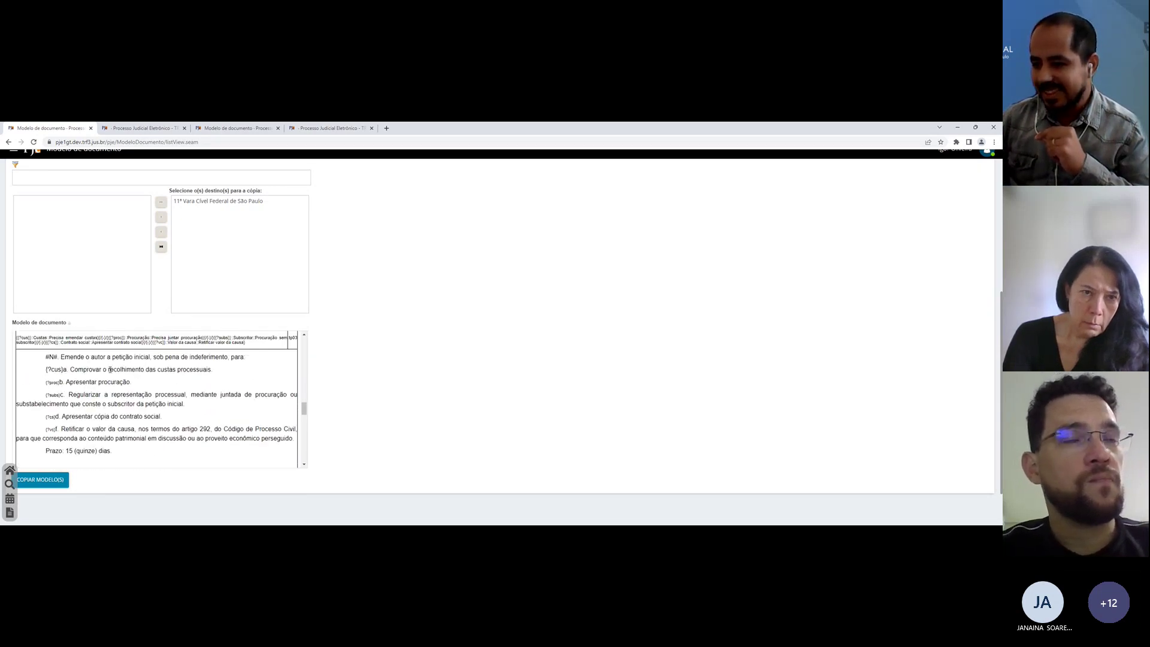
{"action": "scroll", "coordinate": [126, 407], "scroll_direction": "down", "scroll_amount": 1}
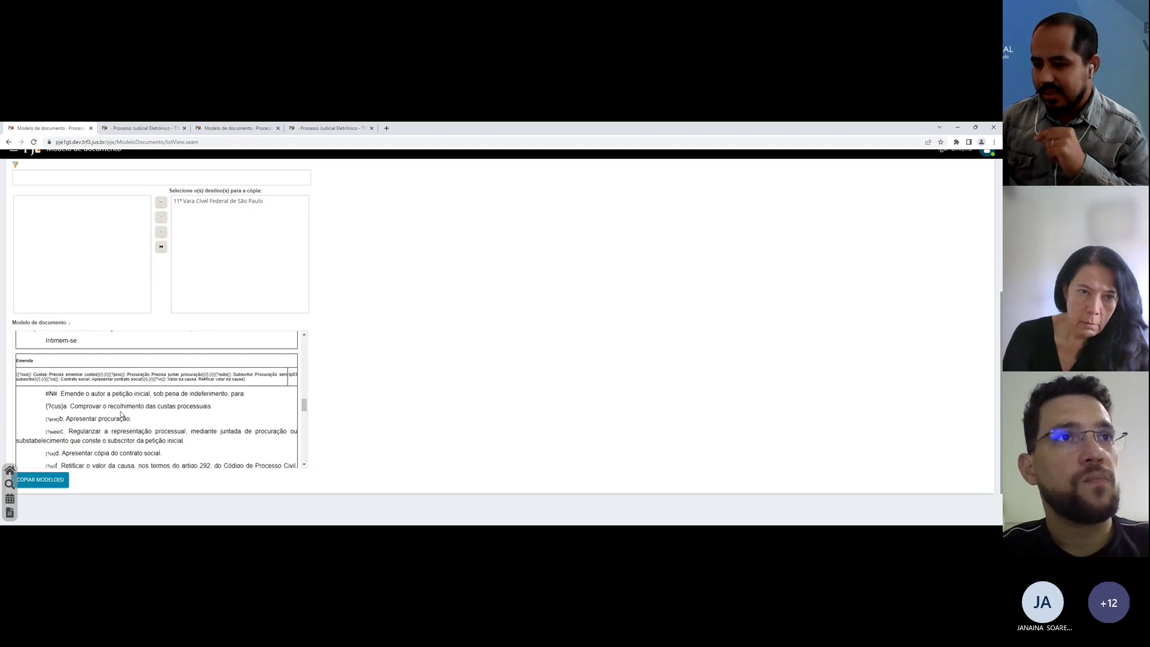
{"action": "scroll", "coordinate": [121, 413], "scroll_direction": "up", "scroll_amount": 1}
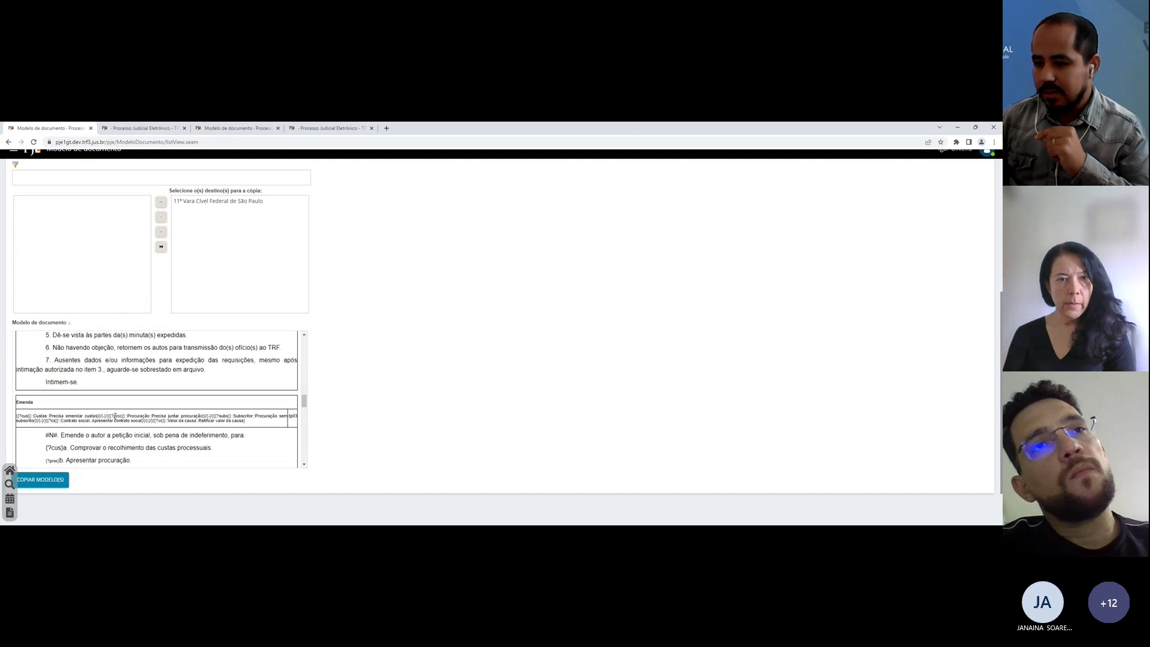
{"action": "scroll", "coordinate": [79, 402], "scroll_direction": "down", "scroll_amount": 5}
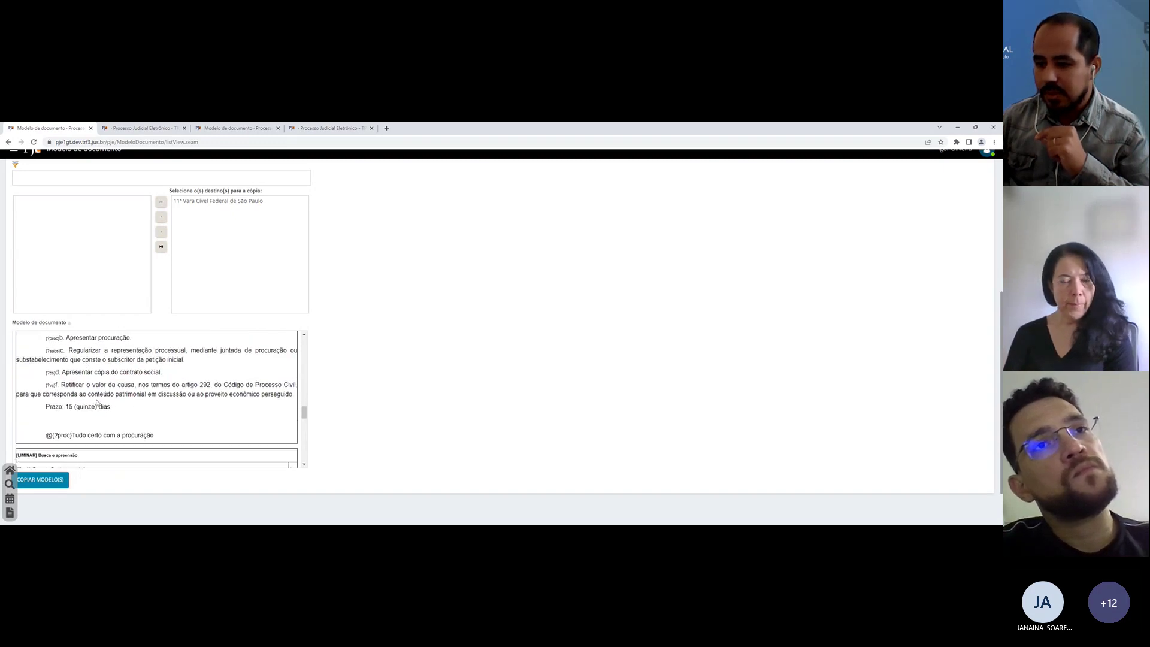
{"action": "scroll", "coordinate": [133, 388], "scroll_direction": "down", "scroll_amount": 10}
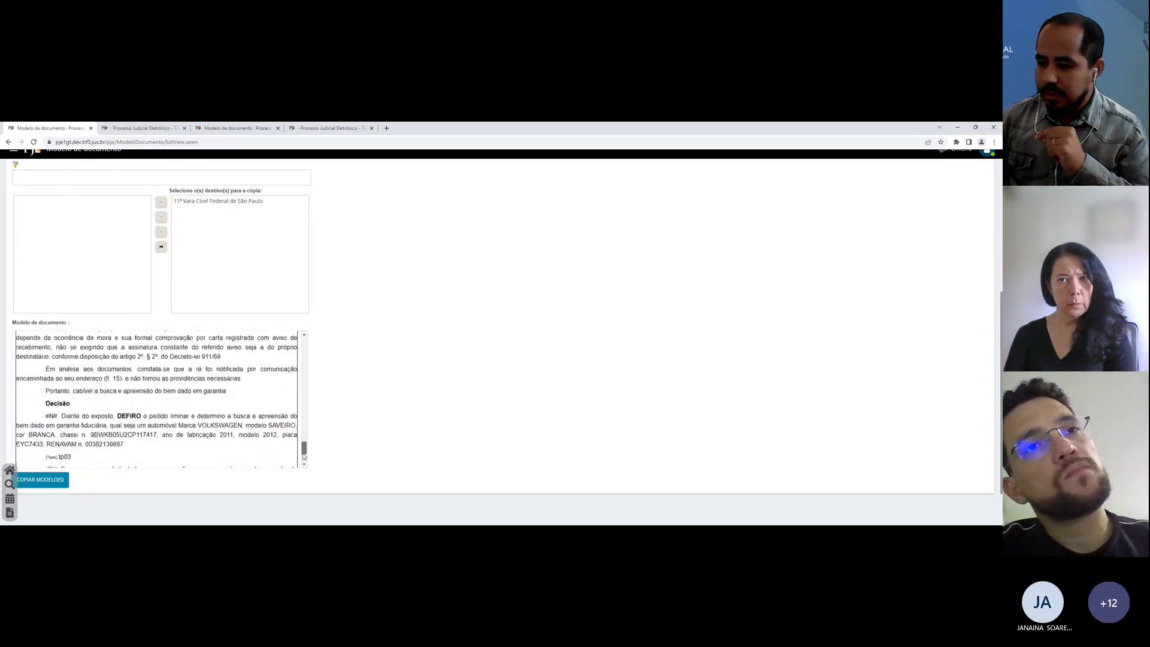
{"action": "left_click_drag", "start_coordinate": [304, 364], "coordinate": [303, 456]}
{"action": "scroll", "coordinate": [342, 350], "scroll_direction": "up", "scroll_amount": 4}
{"action": "scroll", "coordinate": [205, 377], "scroll_direction": "down", "scroll_amount": 5}
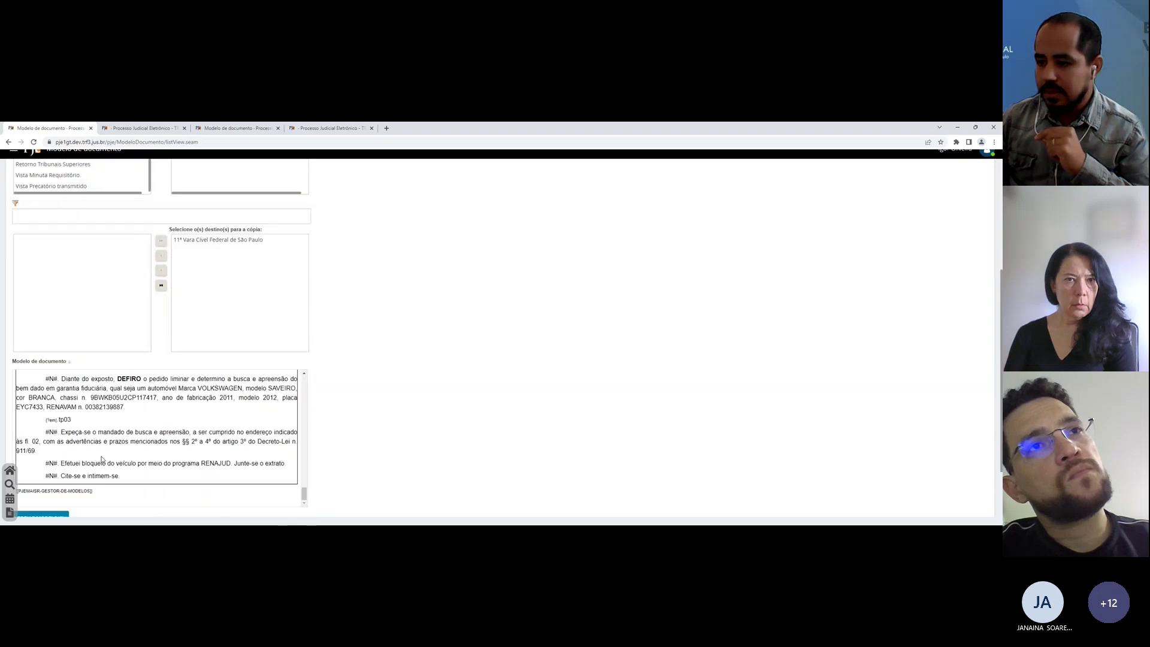
{"action": "left_click", "coordinate": [43, 441]}
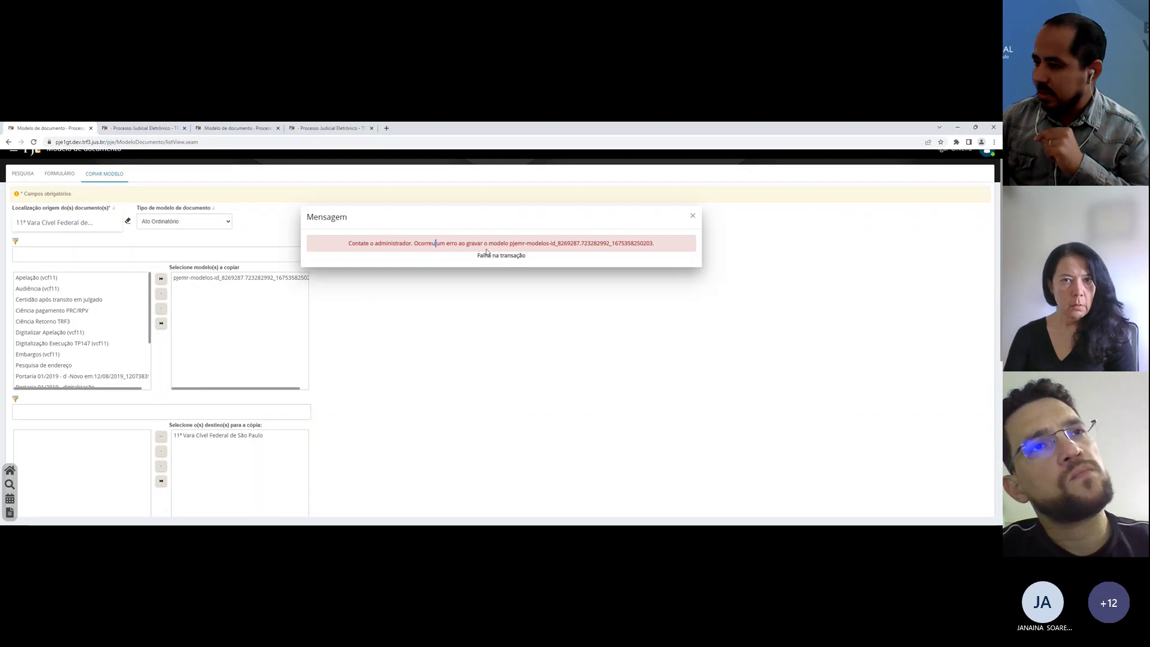
{"action": "key", "text": "Escape"}
{"action": "scroll", "coordinate": [380, 308], "scroll_direction": "down", "scroll_amount": 5}
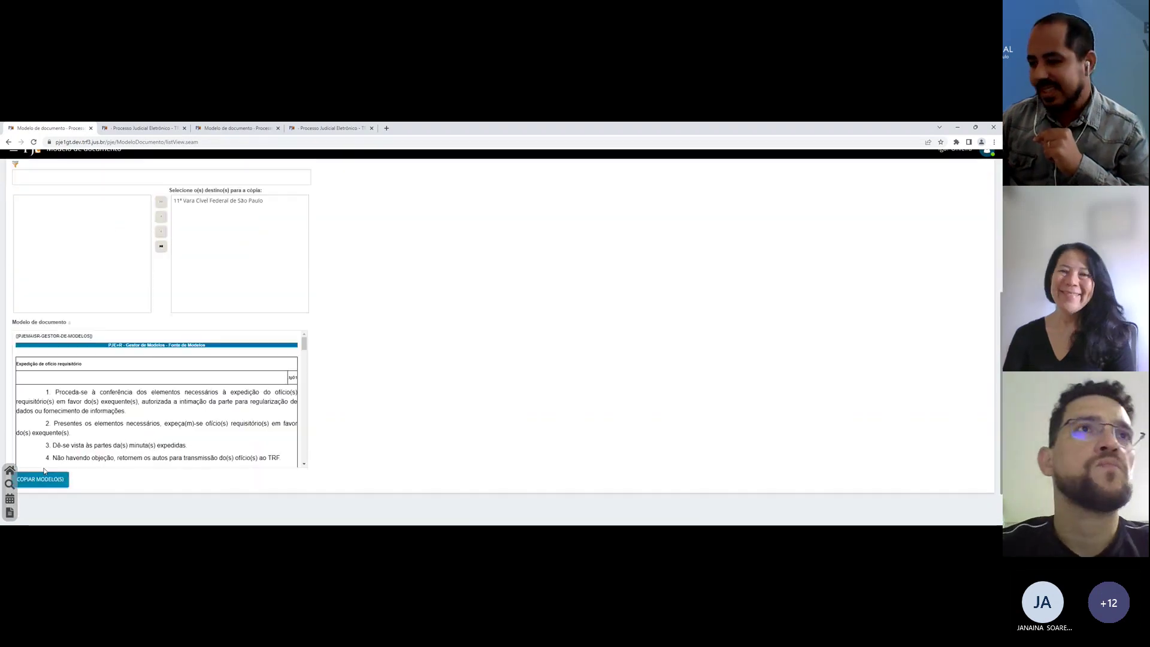
{"action": "left_click", "coordinate": [48, 439]}
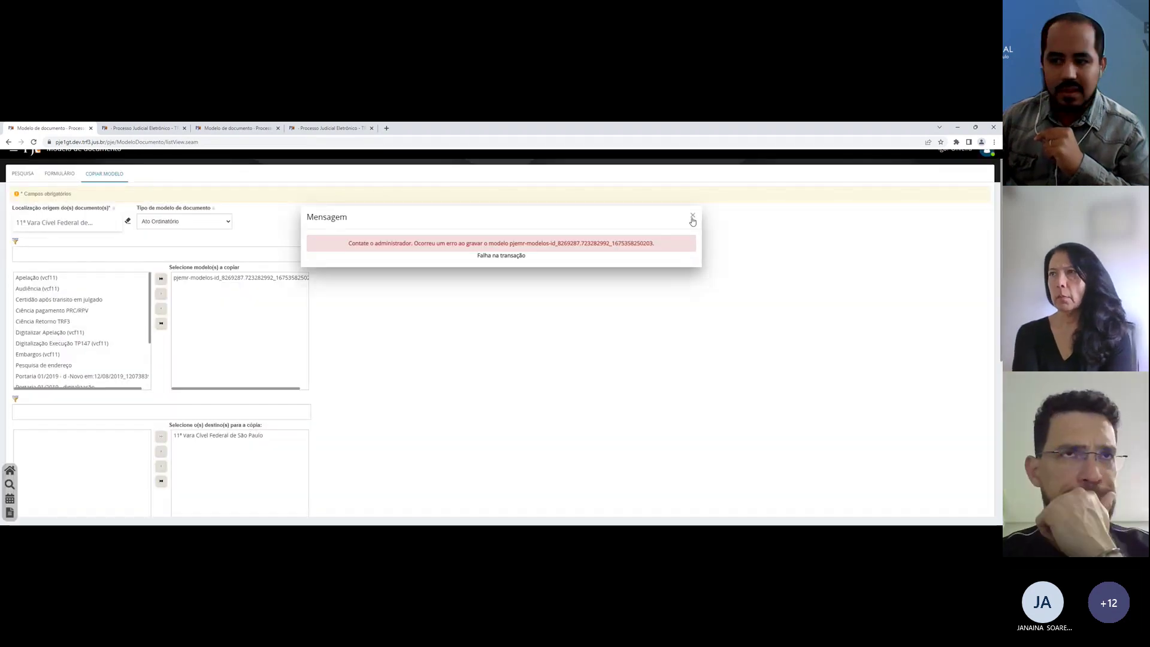
{"action": "left_click", "coordinate": [692, 217]}
{"action": "scroll", "coordinate": [383, 288], "scroll_direction": "down", "scroll_amount": 3}
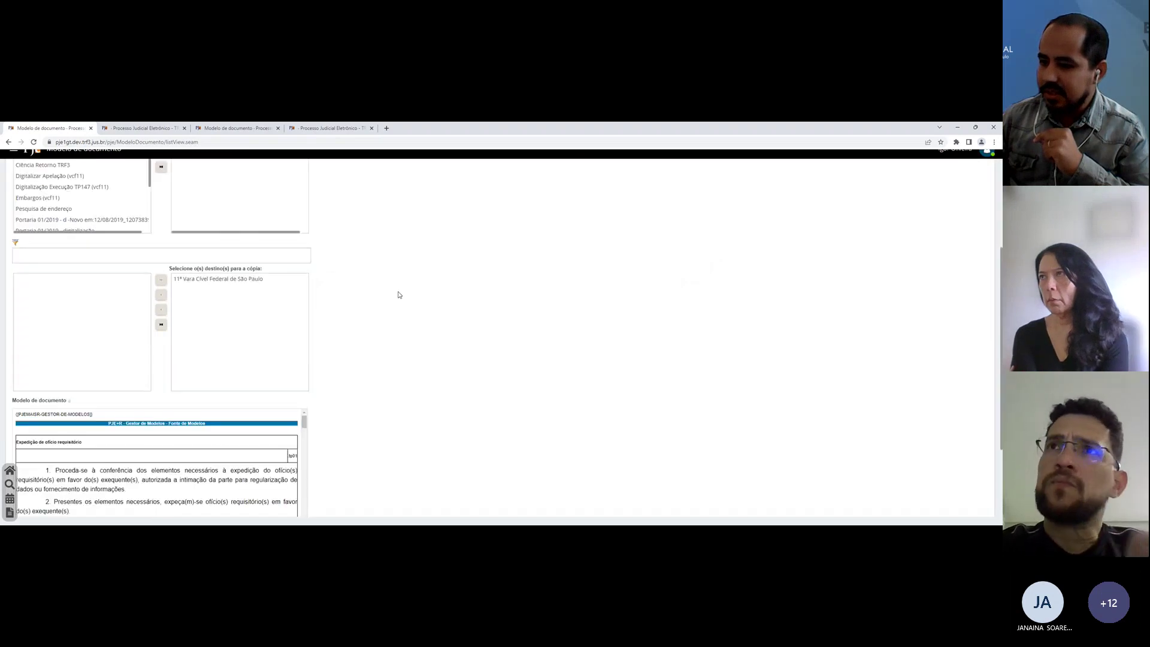
{"action": "scroll", "coordinate": [398, 295], "scroll_direction": "up", "scroll_amount": 3}
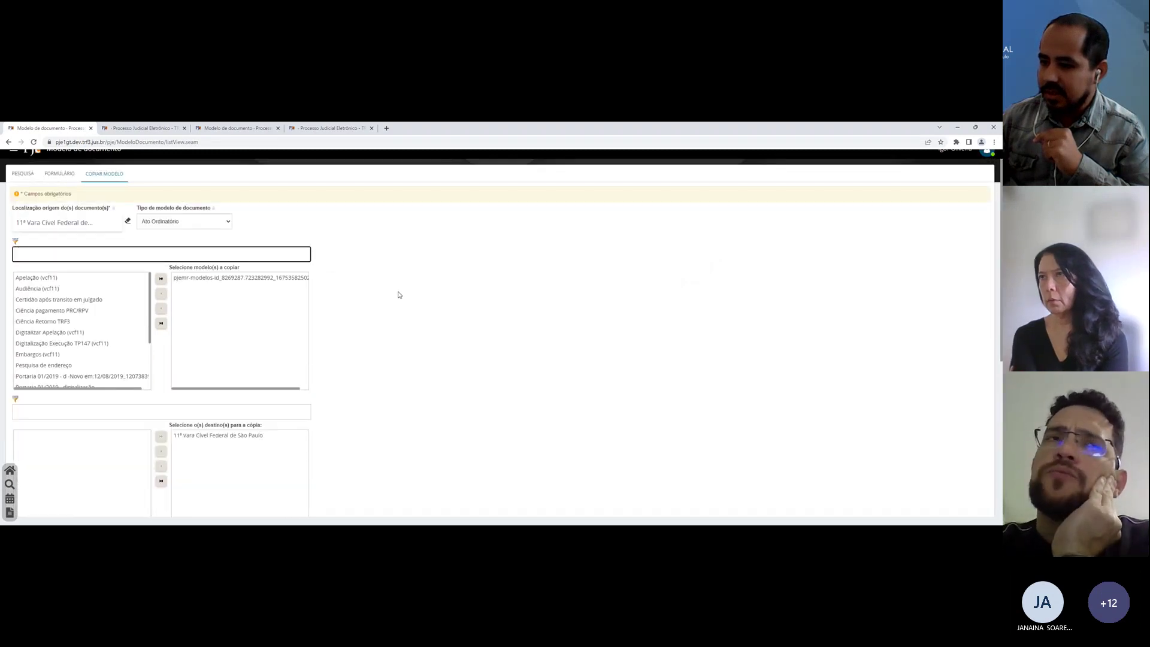
{"action": "scroll", "coordinate": [336, 269], "scroll_direction": "down", "scroll_amount": 1}
{"action": "scroll", "coordinate": [360, 259], "scroll_direction": "down", "scroll_amount": 3}
{"action": "scroll", "coordinate": [360, 260], "scroll_direction": "up", "scroll_amount": 4}
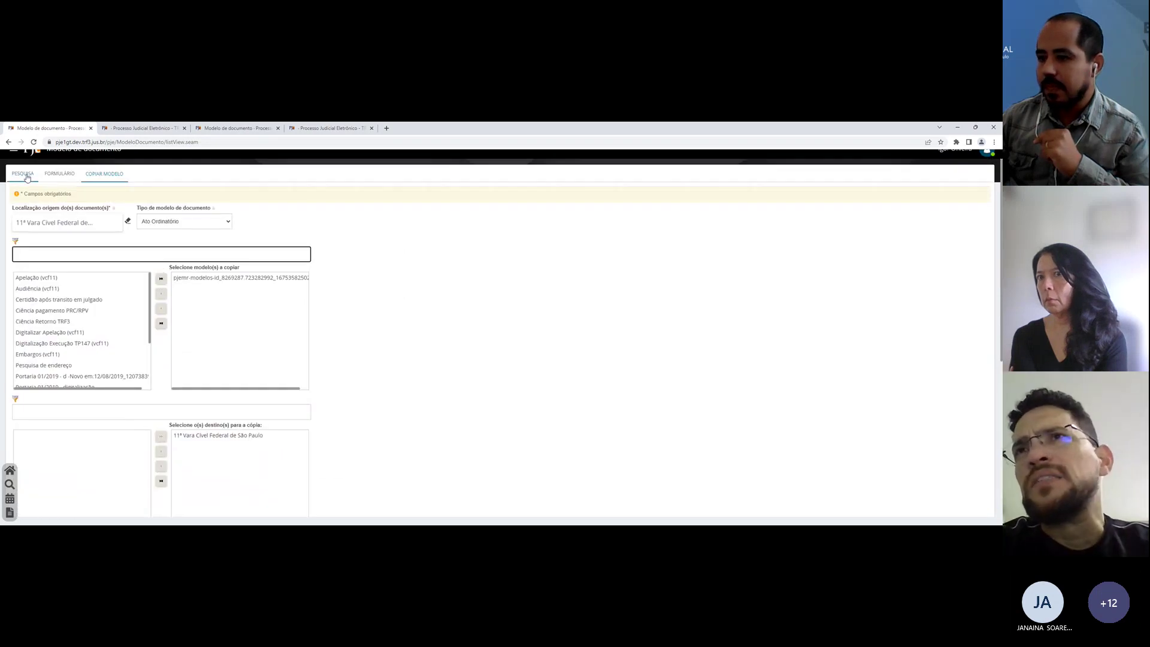
Step: On the model form, preview [LIMINAR] Busca e apreensão with its .bap shortcut and DECISÃO LIMINAR text
{"action": "left_click", "coordinate": [59, 175]}
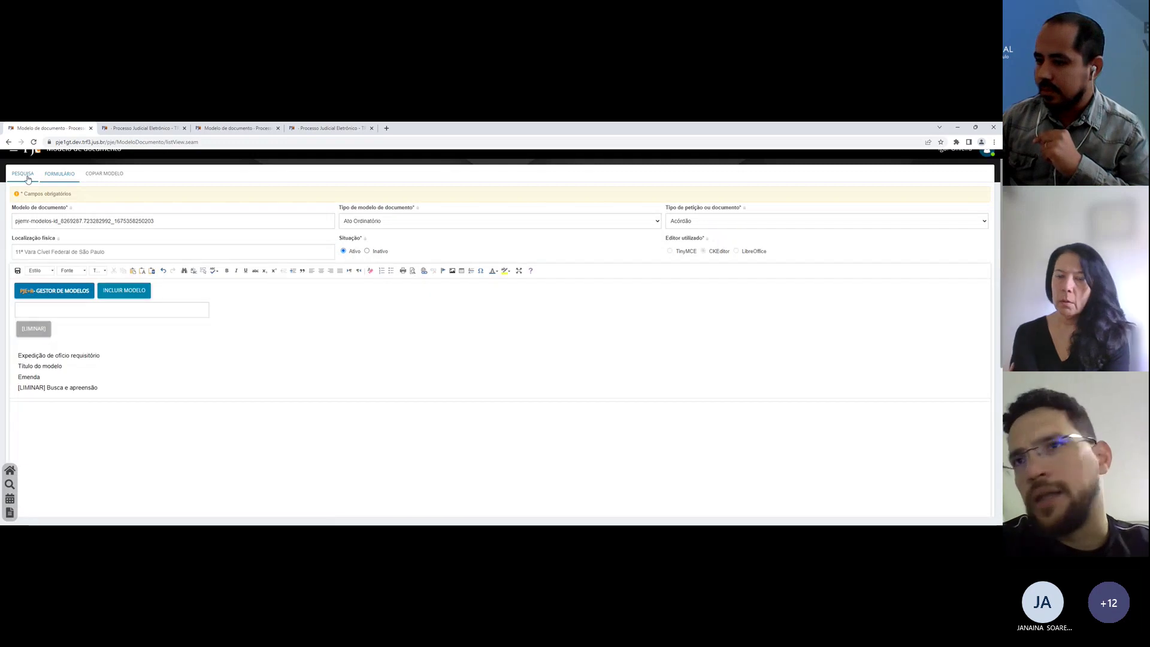
{"action": "left_click", "coordinate": [52, 387]}
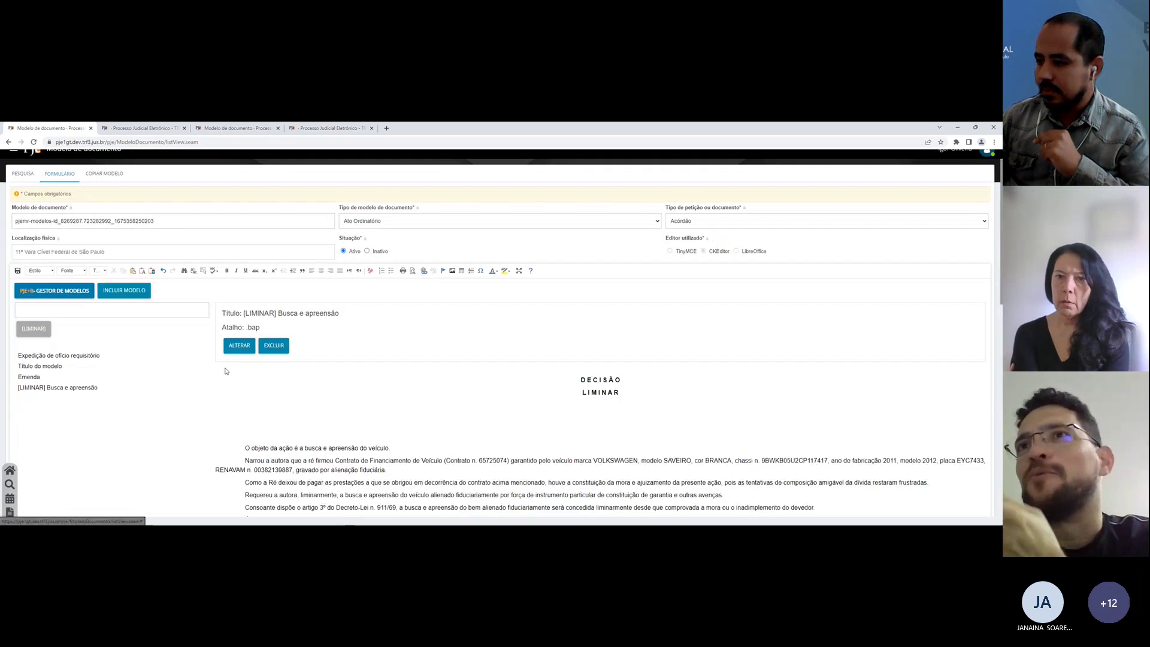
{"action": "scroll", "coordinate": [227, 371], "scroll_direction": "down", "scroll_amount": 1}
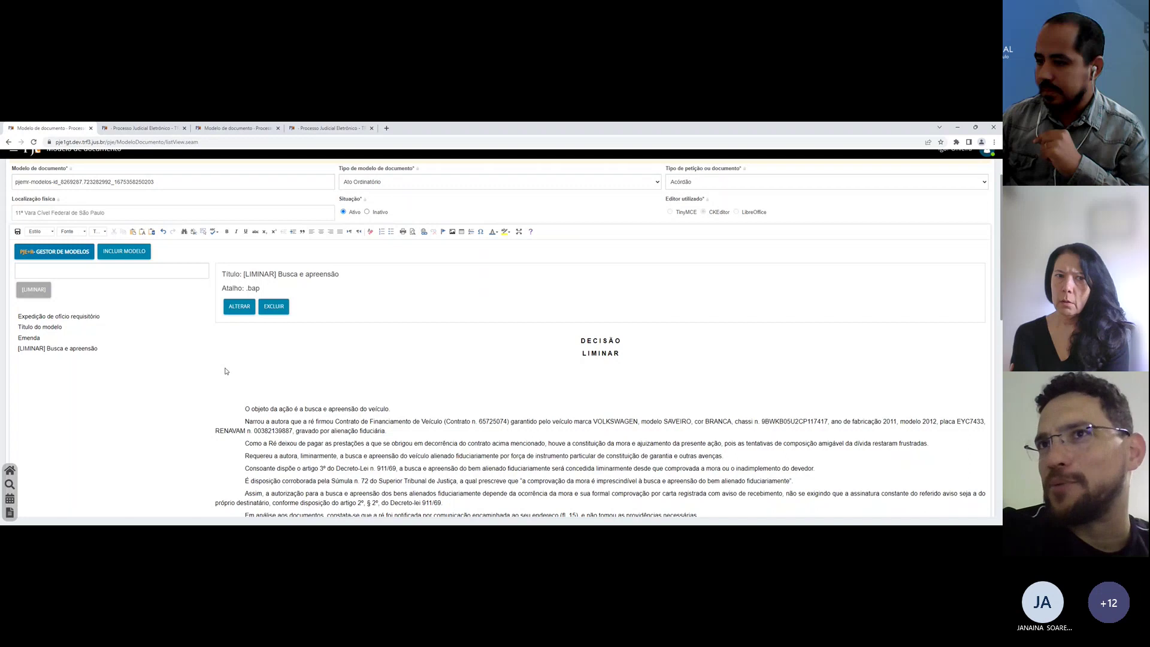
{"action": "scroll", "coordinate": [227, 371], "scroll_direction": "up", "scroll_amount": 1}
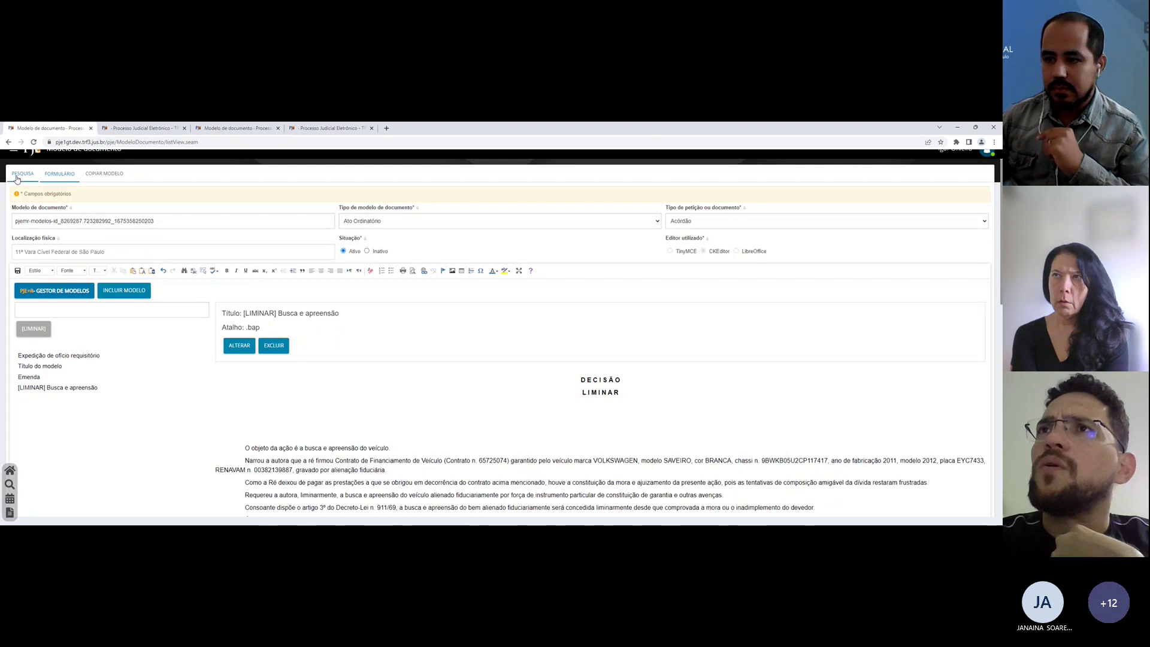
Step: From the PESQUISA list, keep model 73640 as the source of models, then return to the case draft
{"action": "left_click", "coordinate": [17, 179]}
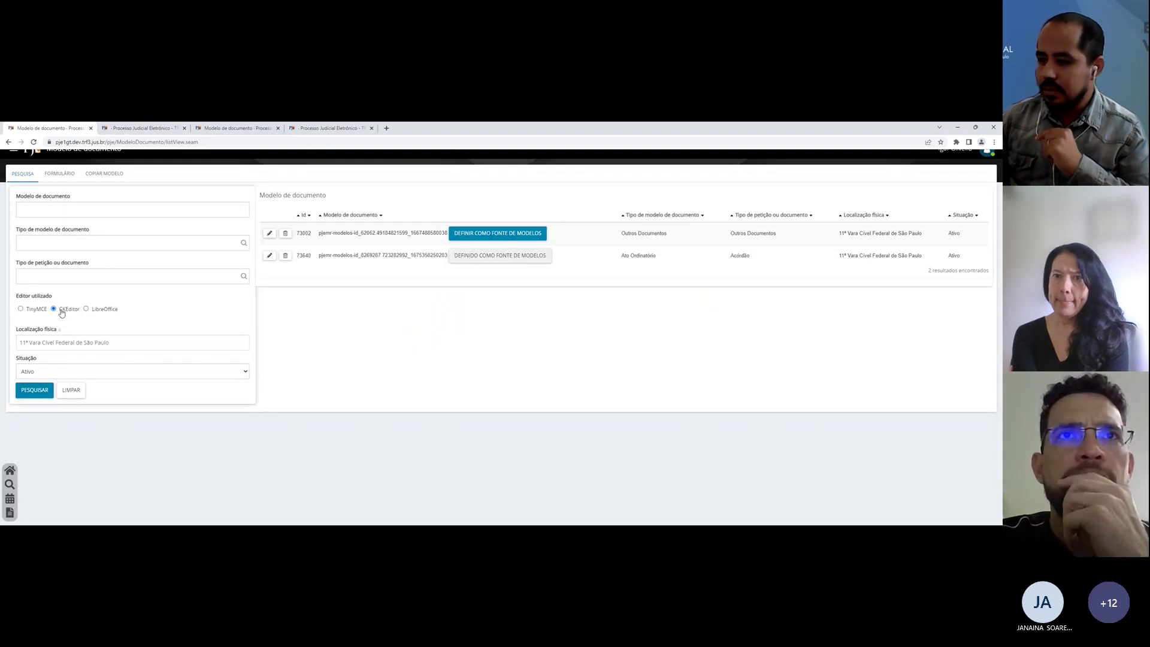
{"action": "left_click", "coordinate": [488, 239]}
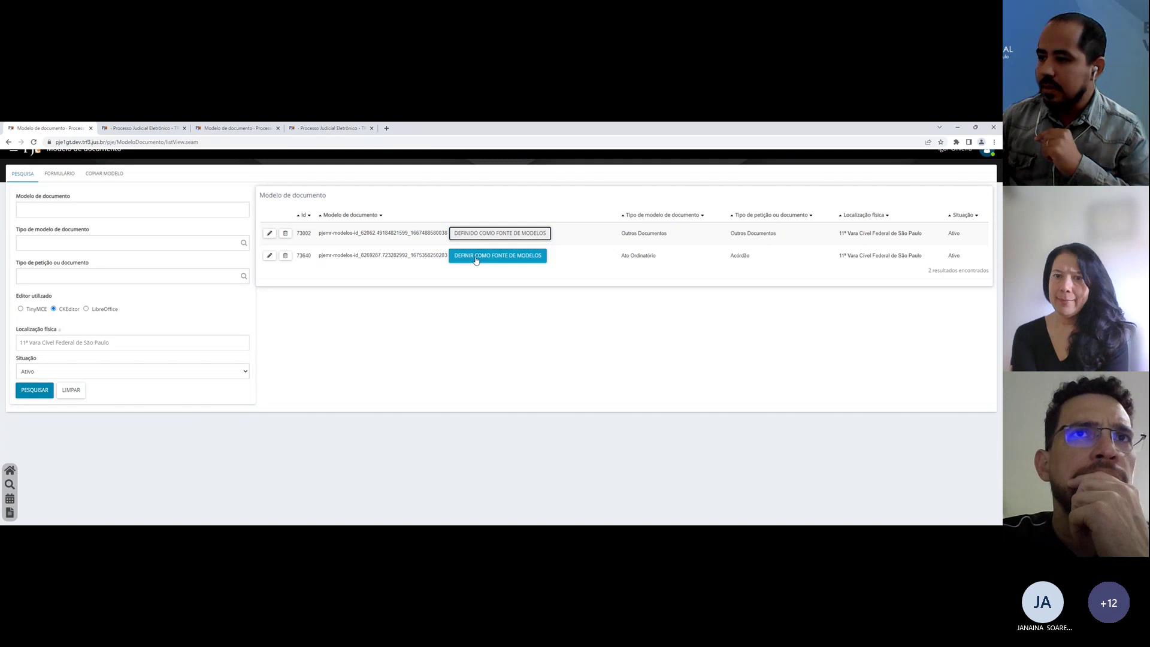
{"action": "left_click", "coordinate": [479, 256]}
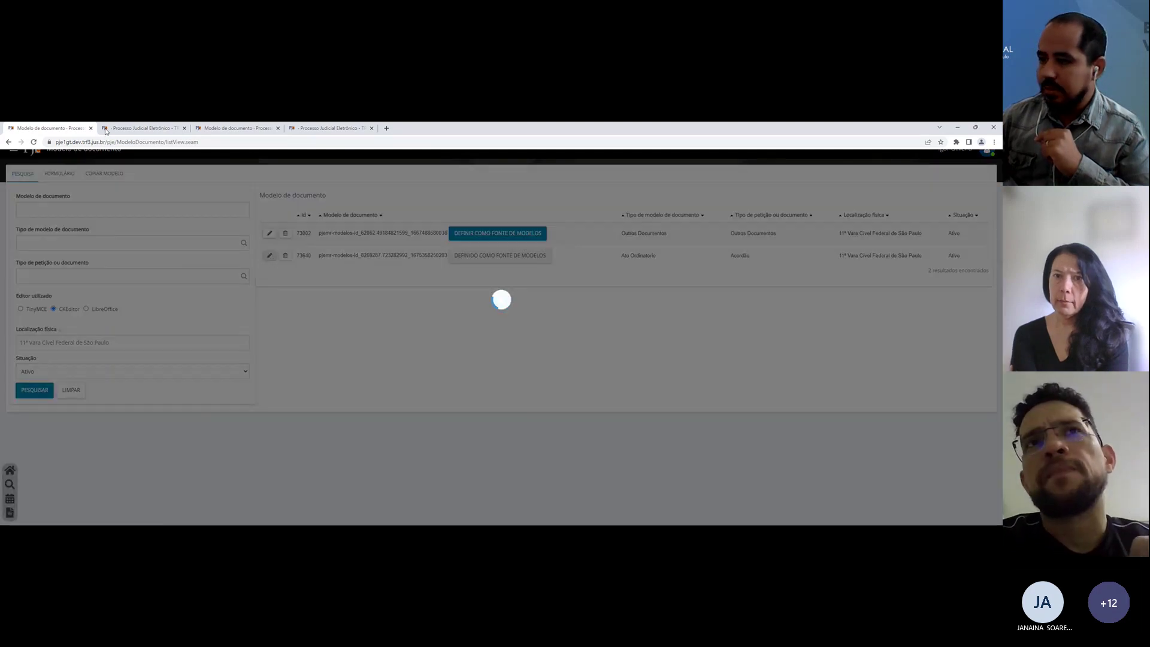
{"action": "left_click", "coordinate": [106, 130]}
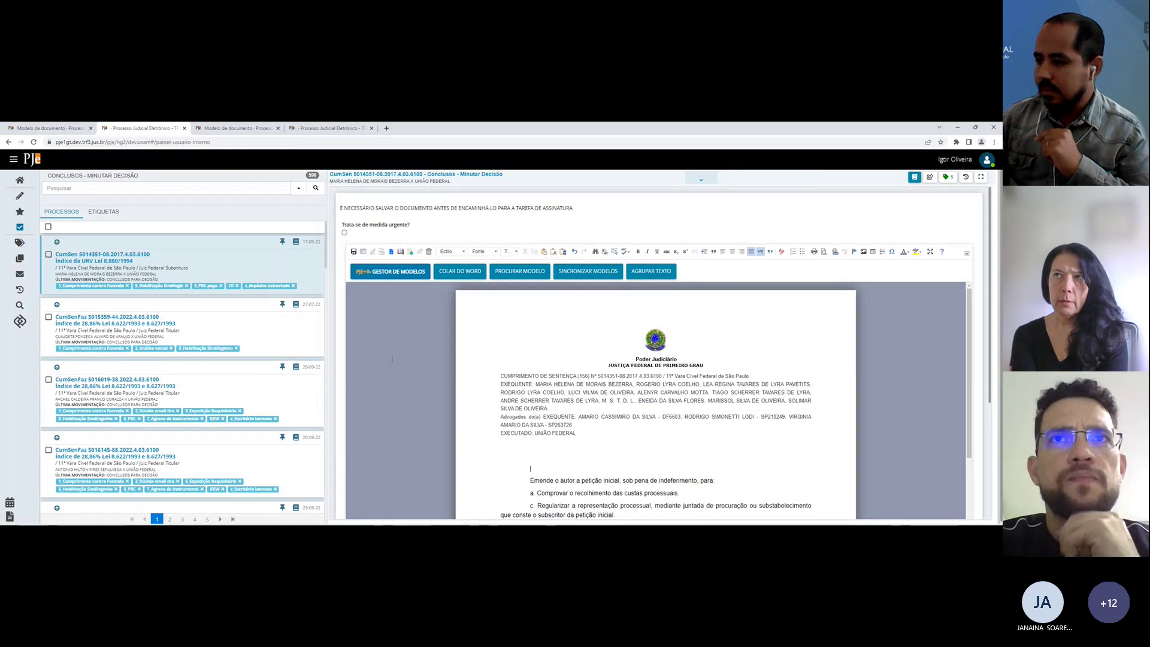
Step: Synchronize models and list the saved models, showing Expedição de ofício requisitório with shortcut .tp01
{"action": "left_click", "coordinate": [582, 271]}
{"action": "scroll", "coordinate": [521, 388], "scroll_direction": "down", "scroll_amount": 2}
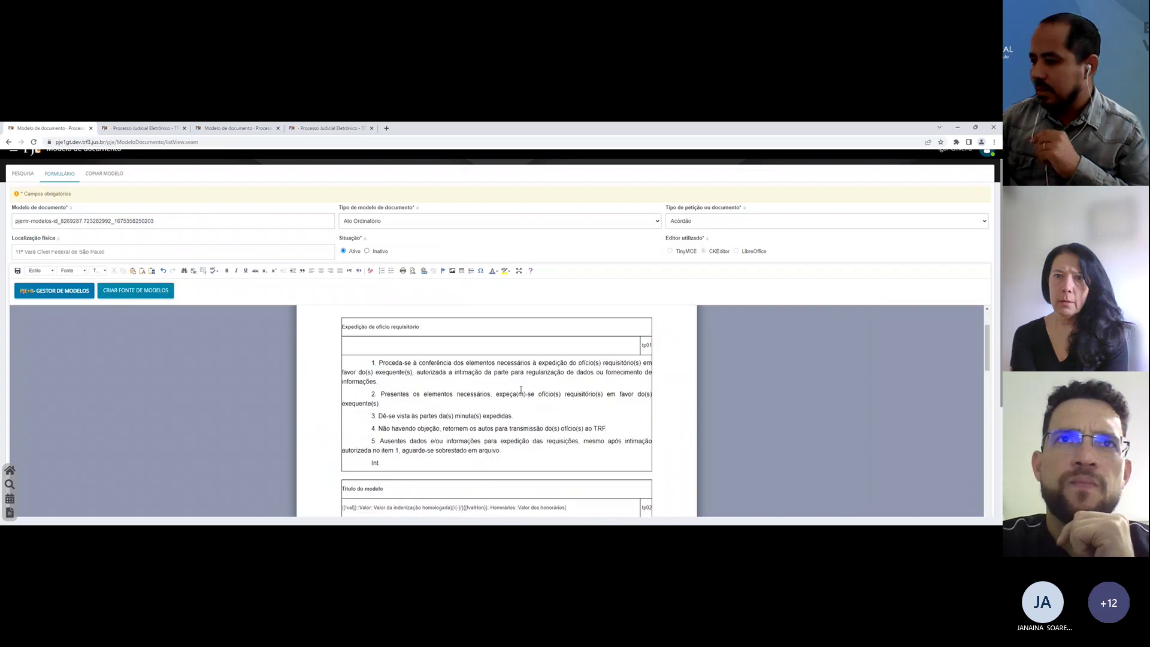
{"action": "left_click", "coordinate": [521, 389]}
{"action": "scroll", "coordinate": [521, 389], "scroll_direction": "down", "scroll_amount": 1}
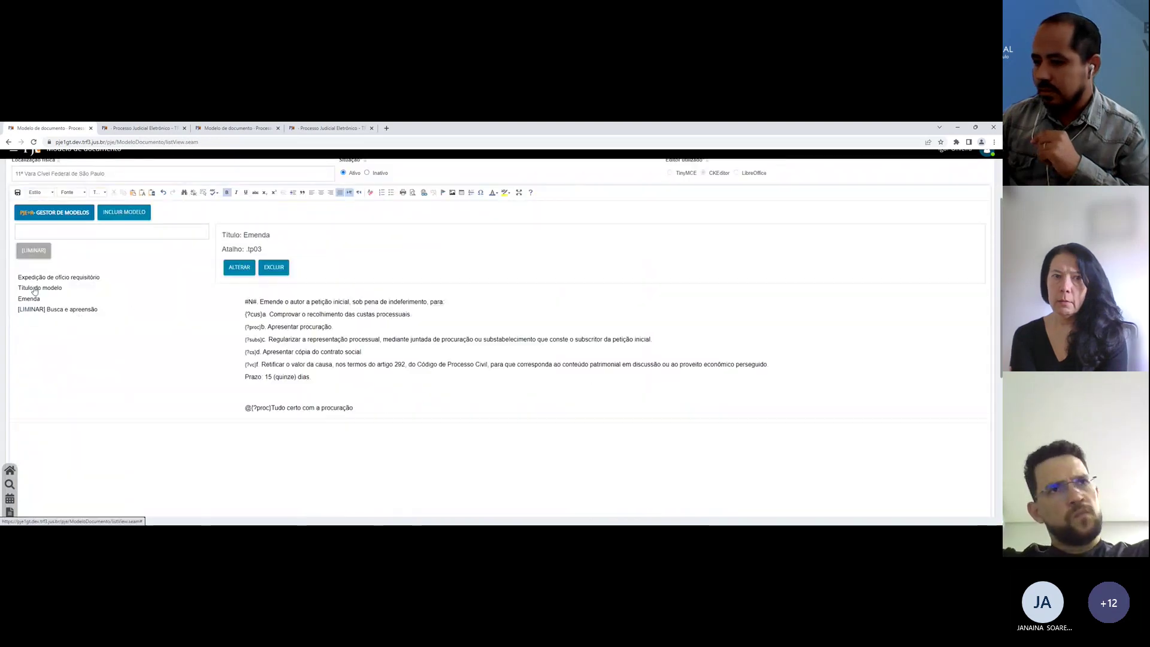
{"action": "mouse_move", "coordinate": [52, 276]}
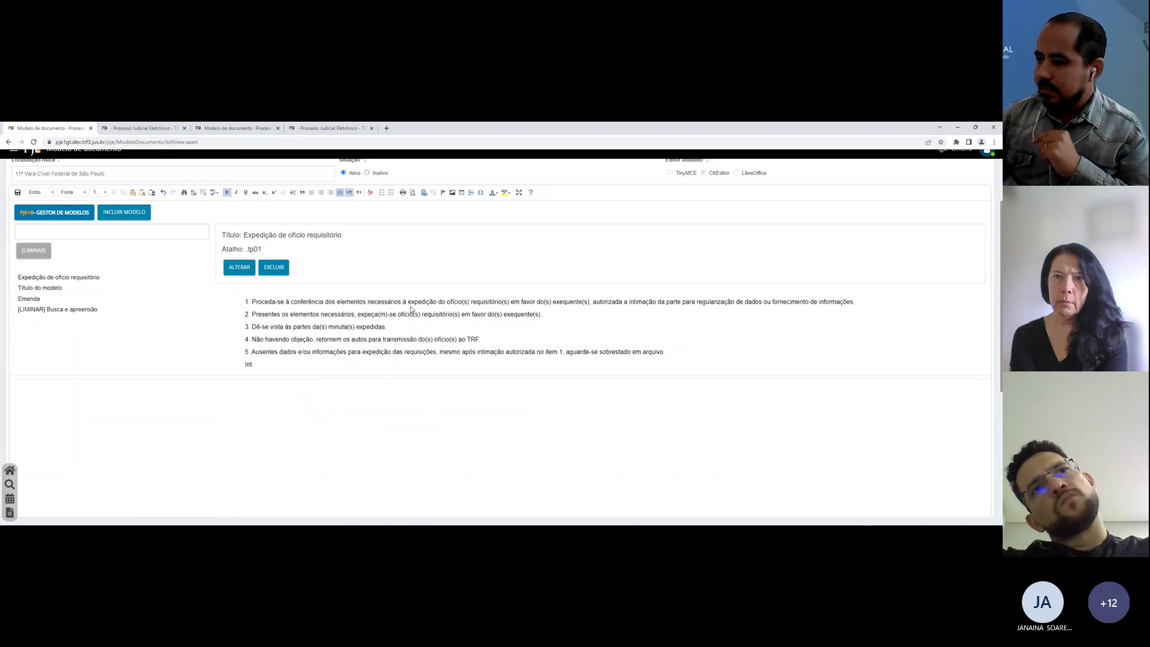
{"action": "scroll", "coordinate": [411, 308], "scroll_direction": "up", "scroll_amount": 2}
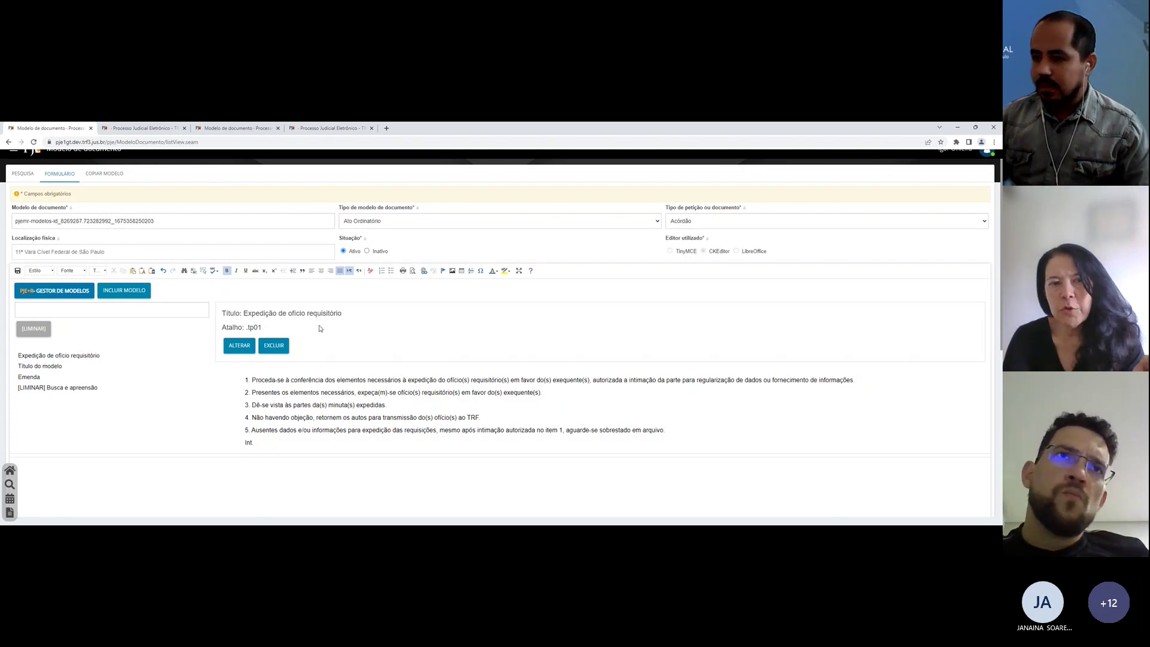
{"action": "double_click", "coordinate": [268, 314]}
{"action": "left_click", "coordinate": [268, 323]}
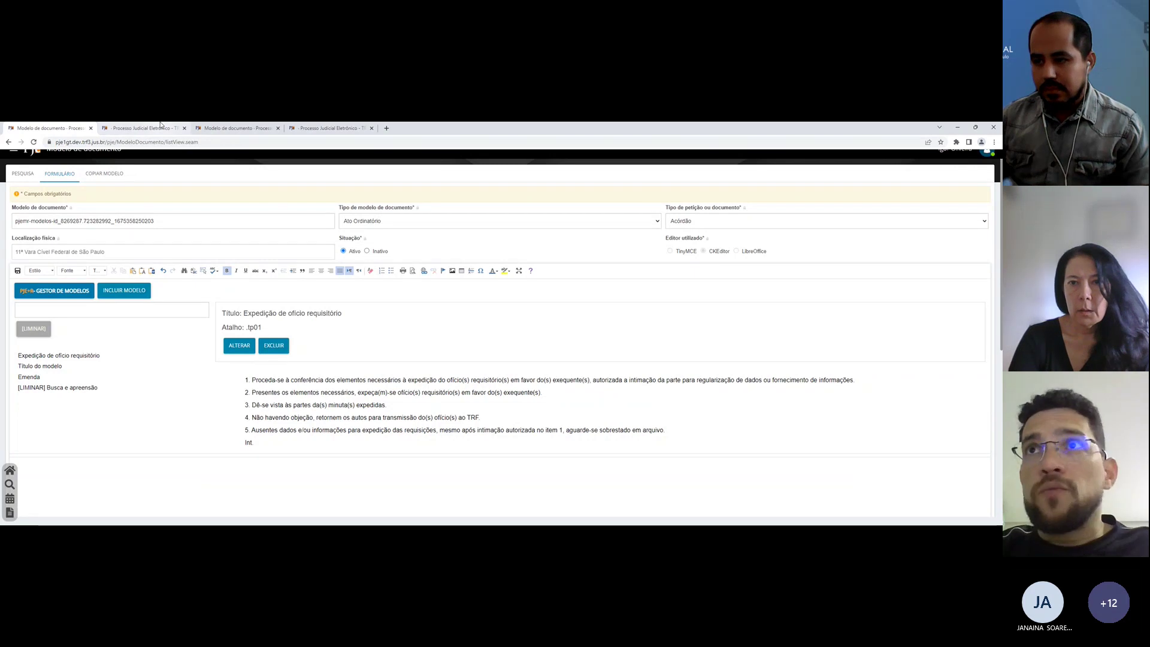
{"action": "mouse_move", "coordinate": [152, 126]}
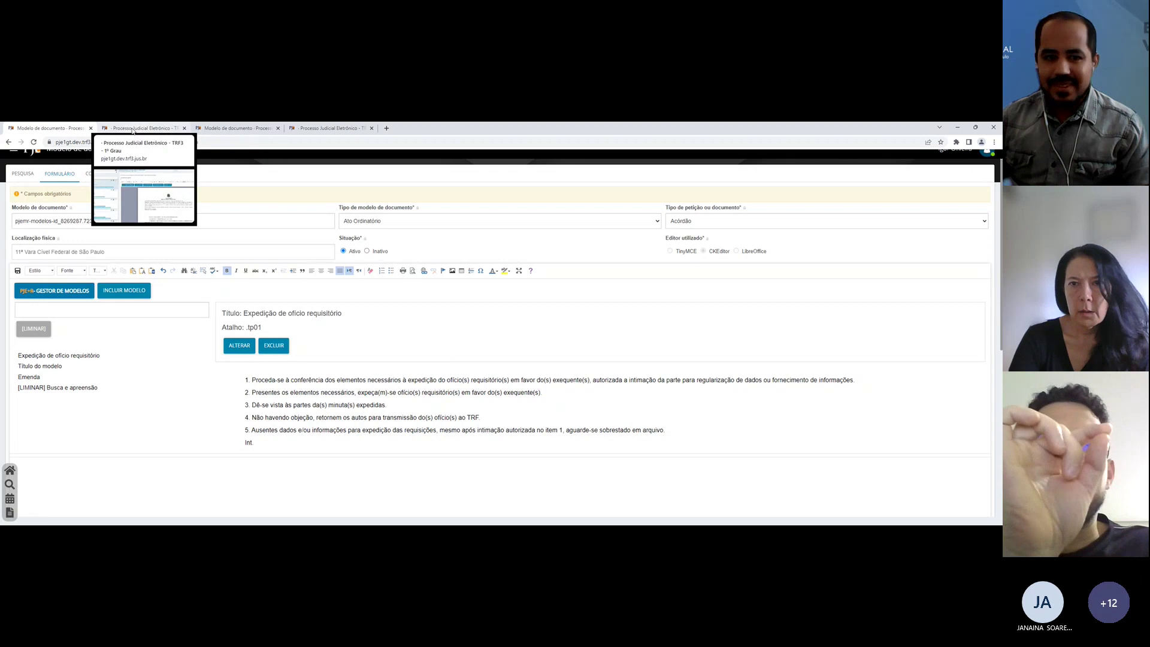
{"action": "left_click", "coordinate": [132, 130]}
{"action": "left_click", "coordinate": [48, 128]}
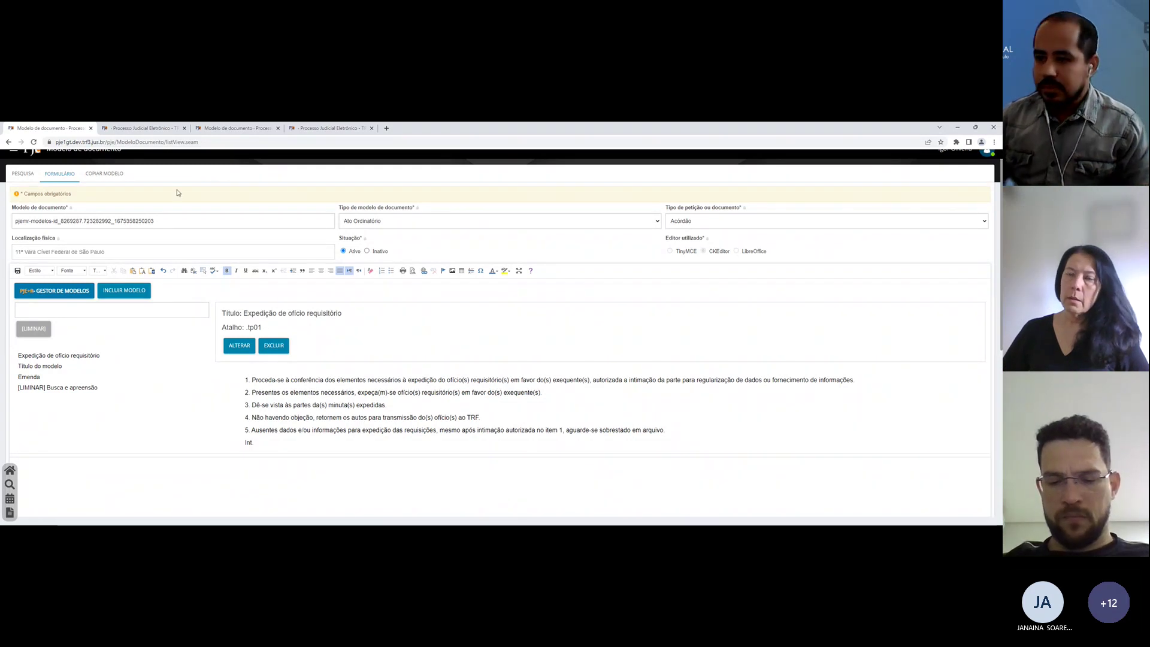
{"action": "scroll", "coordinate": [144, 216], "scroll_direction": "down", "scroll_amount": 1}
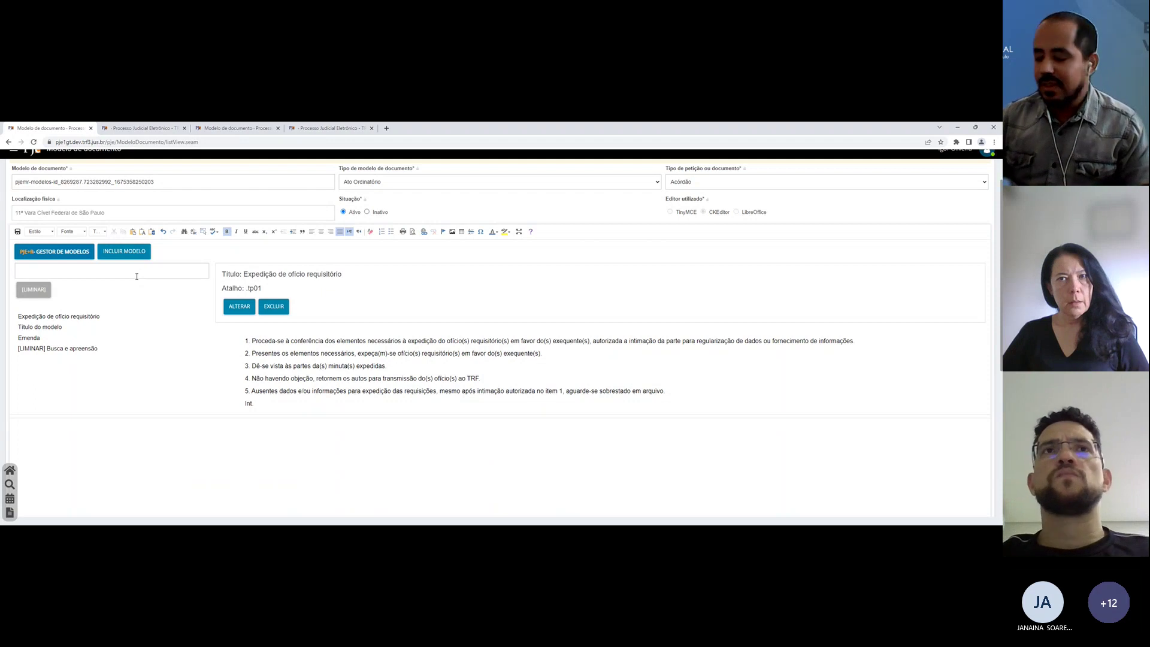
Step: Select words in the Expedição de ofício requisitório title, focus the model search, then return to the case draft
{"action": "double_click", "coordinate": [288, 275]}
{"action": "left_click", "coordinate": [287, 274]}
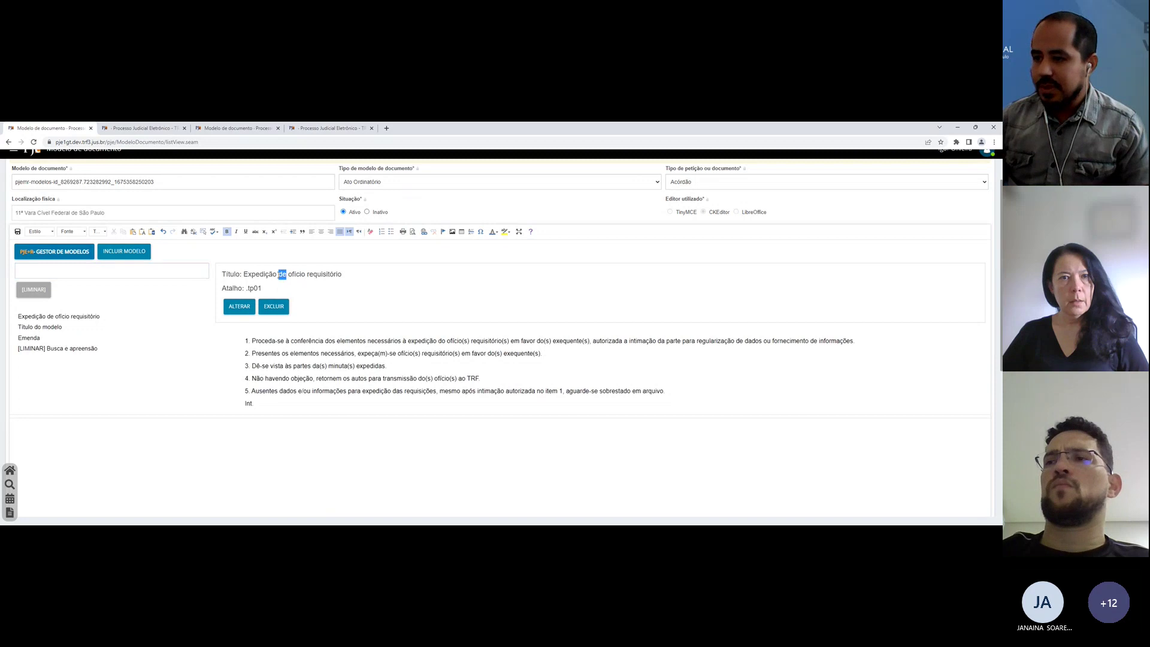
{"action": "triple_click", "coordinate": [283, 274]}
{"action": "left_click", "coordinate": [262, 295]}
{"action": "scroll", "coordinate": [460, 369], "scroll_direction": "up", "scroll_amount": 1}
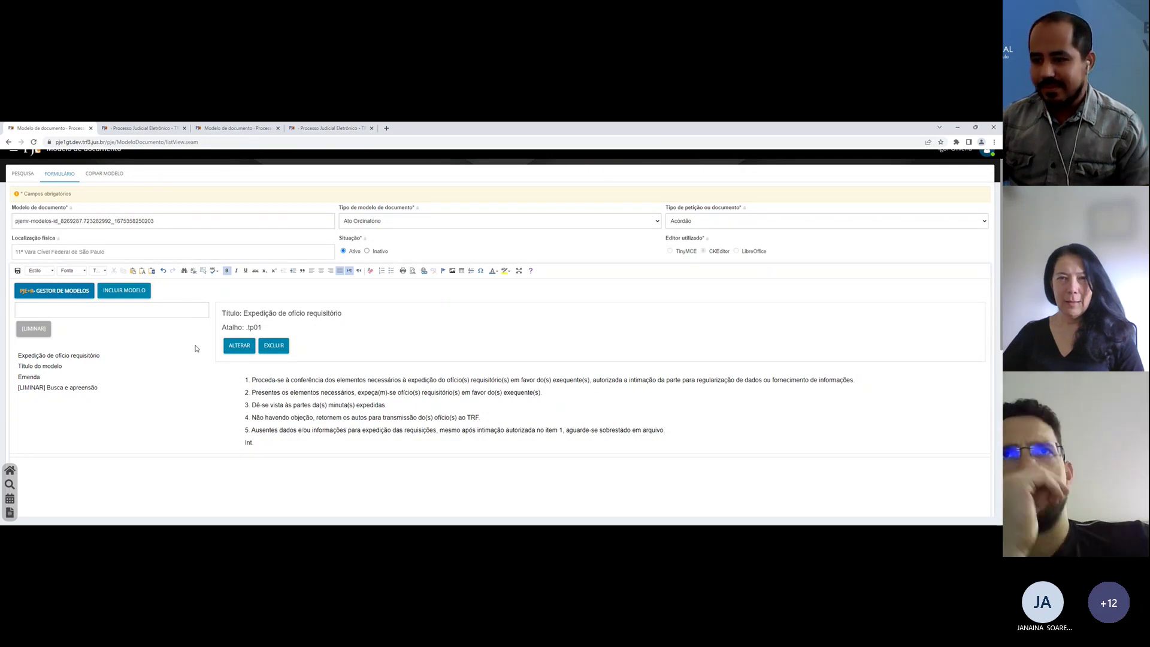
{"action": "left_click", "coordinate": [167, 309]}
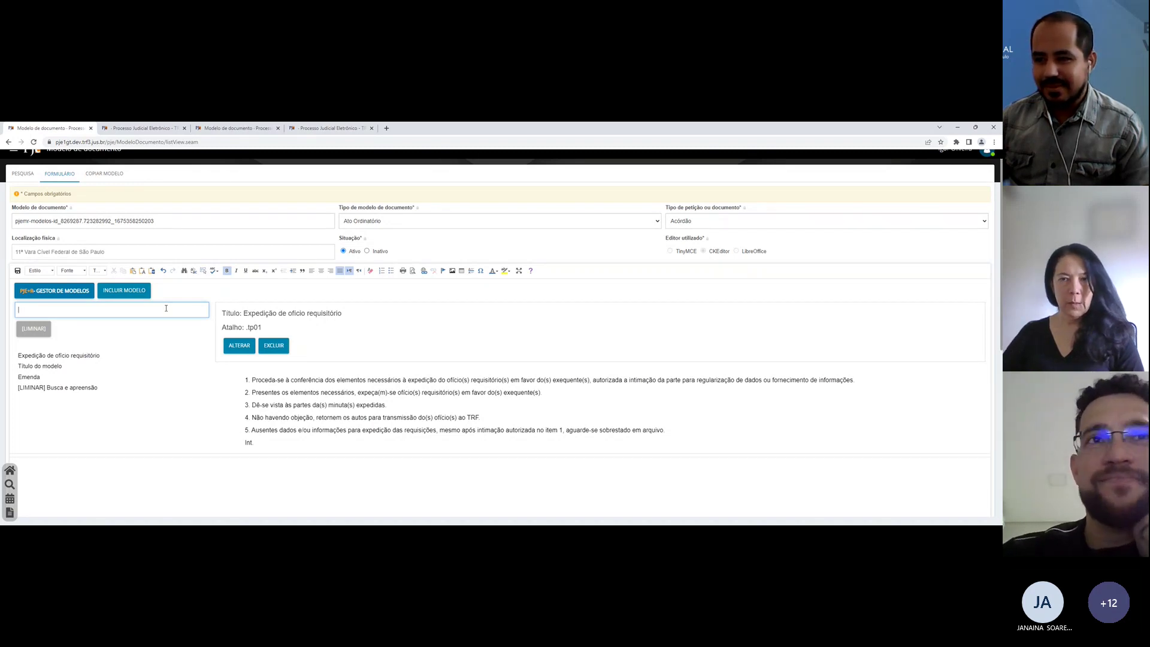
{"action": "left_click", "coordinate": [131, 125]}
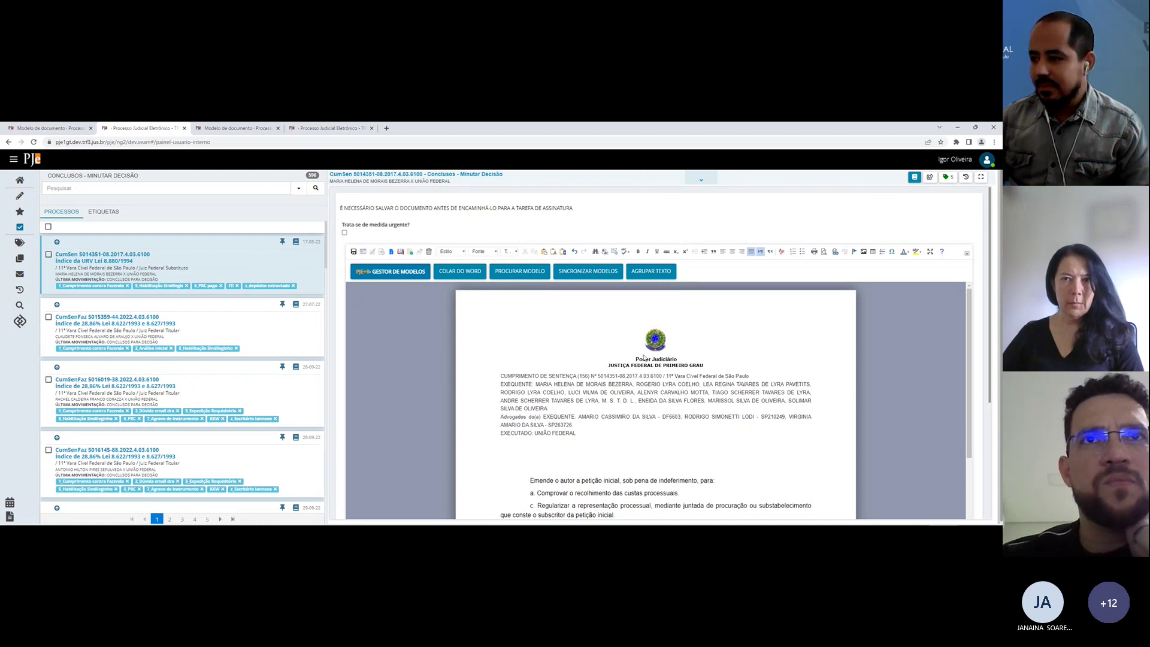
Step: Delete the draft's emenda paragraphs from Emende through the Prazo line
{"action": "scroll", "coordinate": [556, 428], "scroll_direction": "down", "scroll_amount": 1}
{"action": "scroll", "coordinate": [556, 427], "scroll_direction": "down", "scroll_amount": 3}
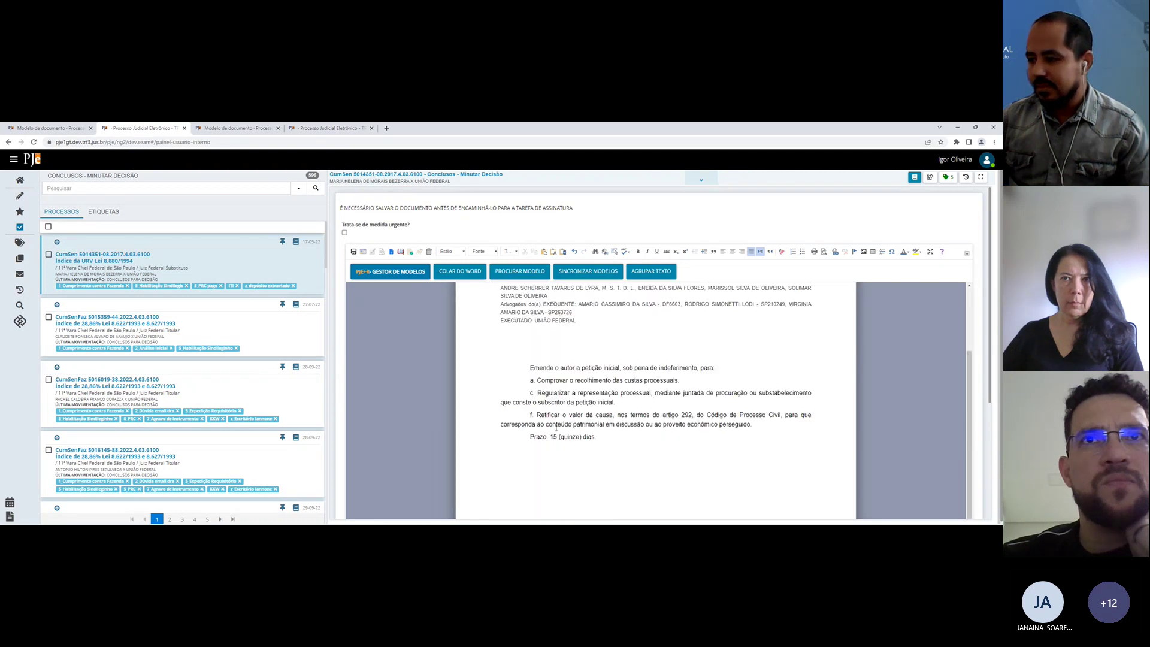
{"action": "left_click", "coordinate": [631, 412]}
{"action": "left_click_drag", "start_coordinate": [631, 411], "coordinate": [522, 324]}
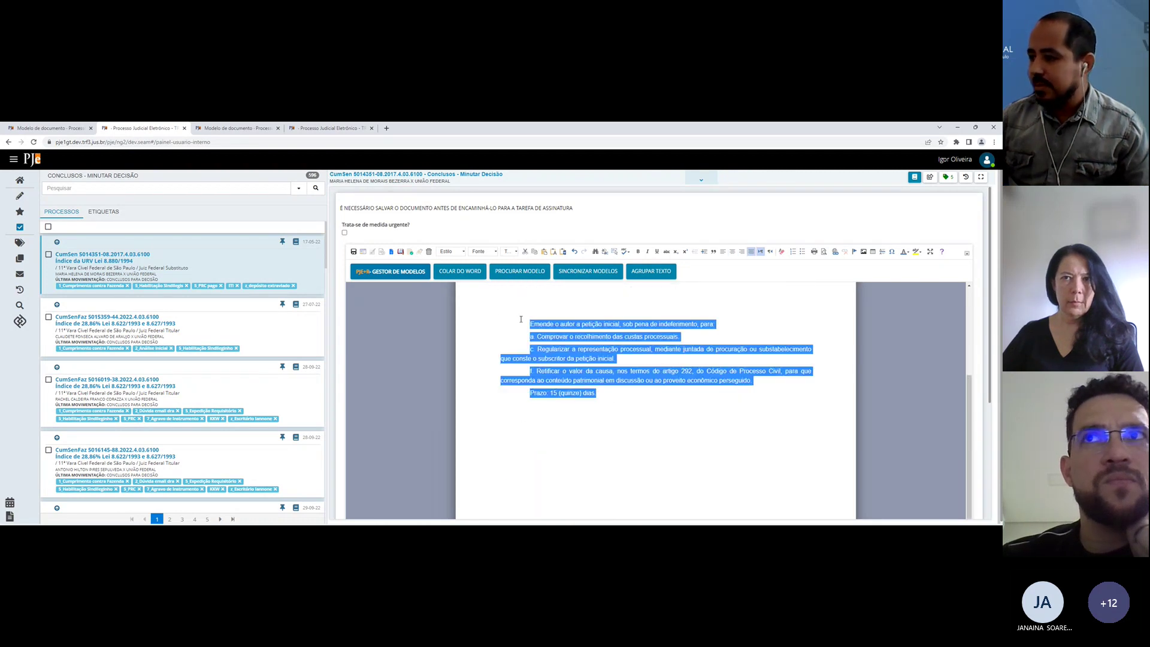
{"action": "key", "text": "Delete"}
{"action": "left_click", "coordinate": [519, 274]}
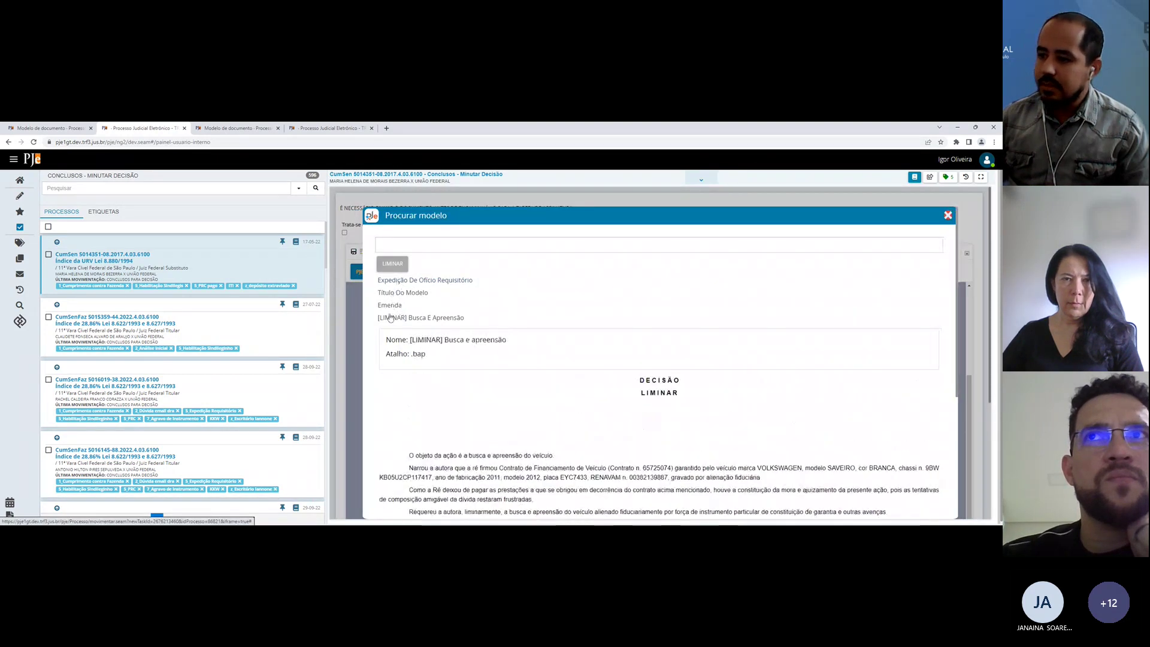
Step: Search the models for 'Expedi' and insert the Expedição De Ofício Requisitório model
{"action": "left_click", "coordinate": [400, 263]}
{"action": "left_click", "coordinate": [405, 261]}
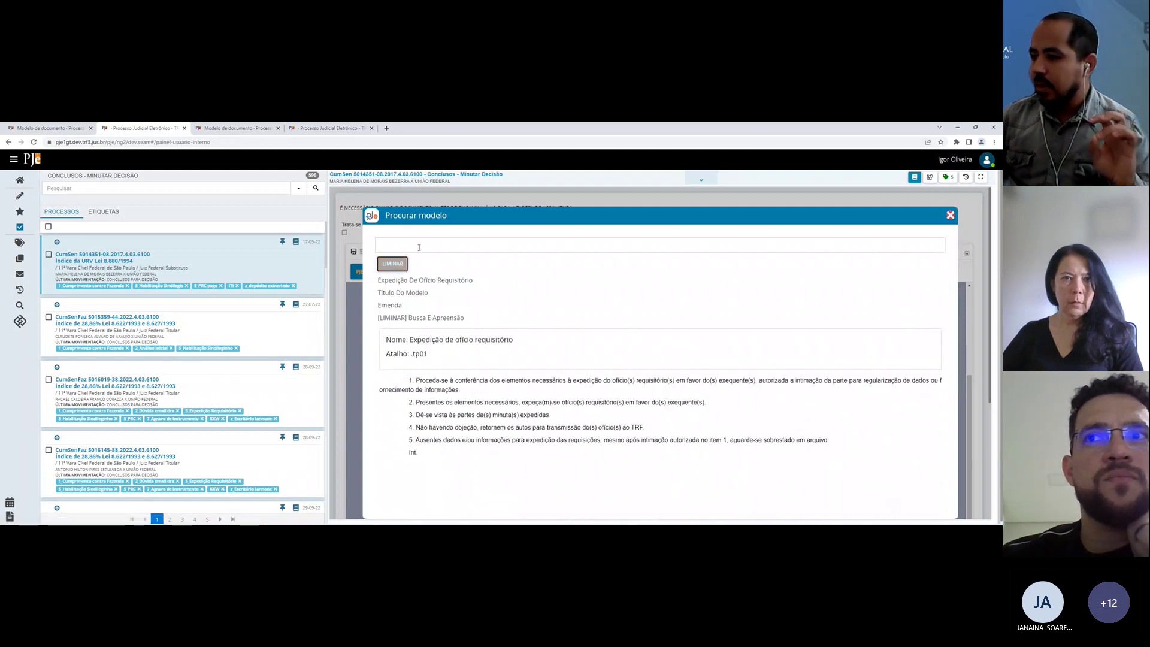
{"action": "left_click", "coordinate": [419, 247]}
{"action": "type", "text": "Exp"}
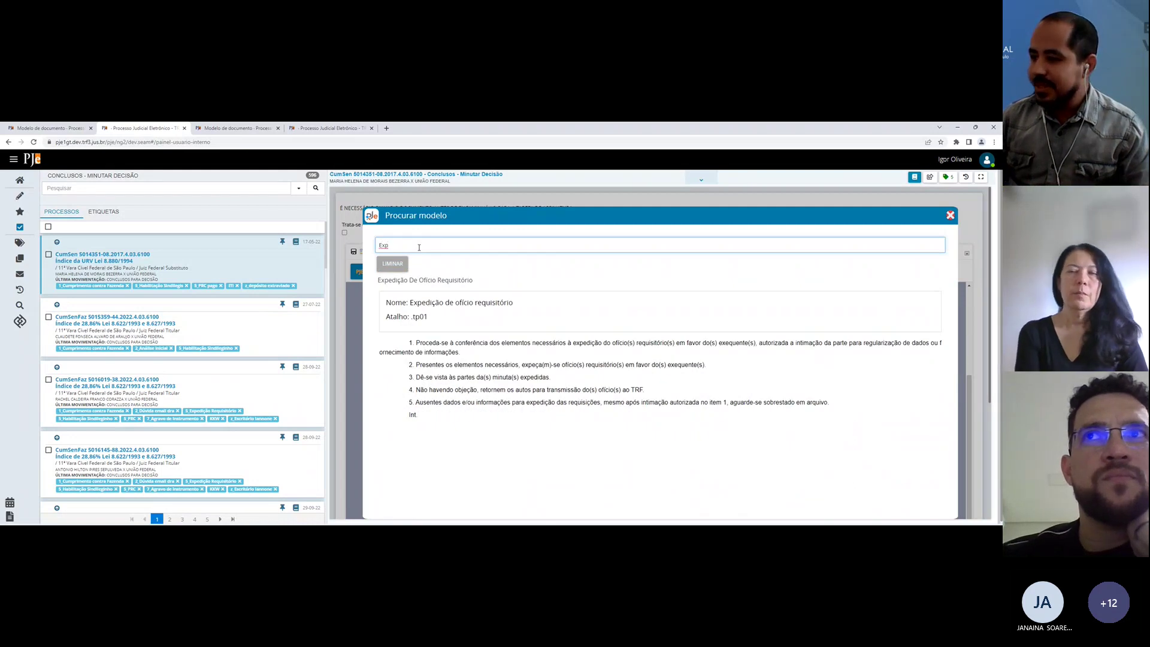
{"action": "key", "text": "BackSpace"}
{"action": "type", "text": "ped"}
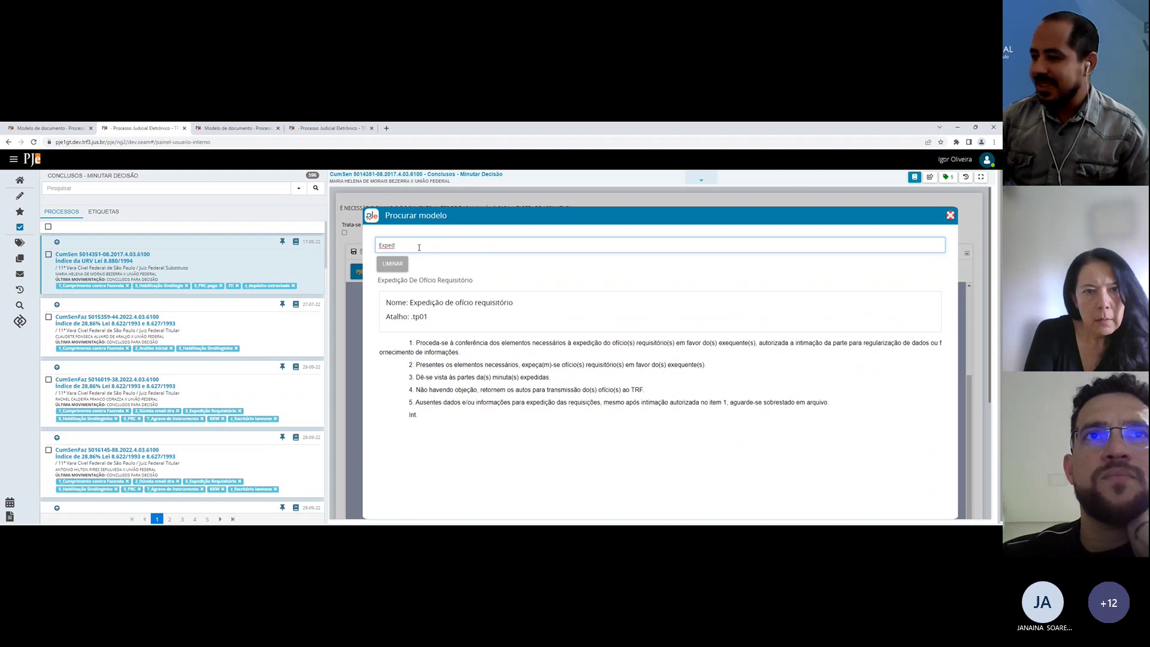
{"action": "type", "text": "i"}
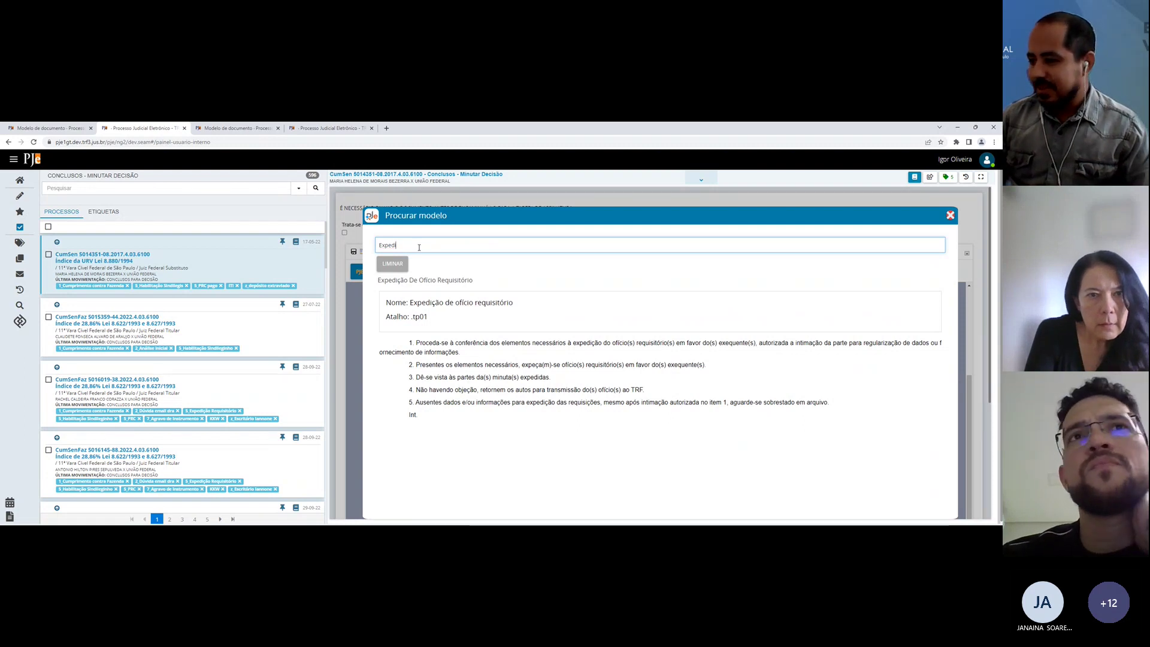
{"action": "left_click", "coordinate": [439, 286]}
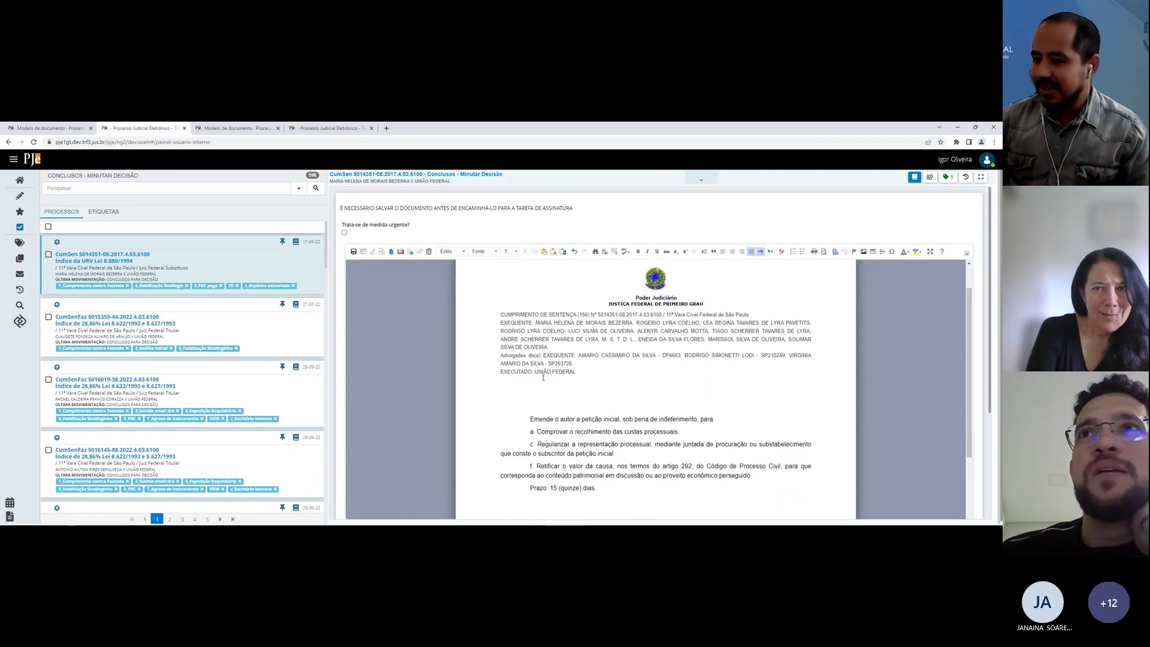
Step: Reopen the first case's draft, rerun the 'Expedi' model search, then go to the document-model form
{"action": "left_click", "coordinate": [109, 316]}
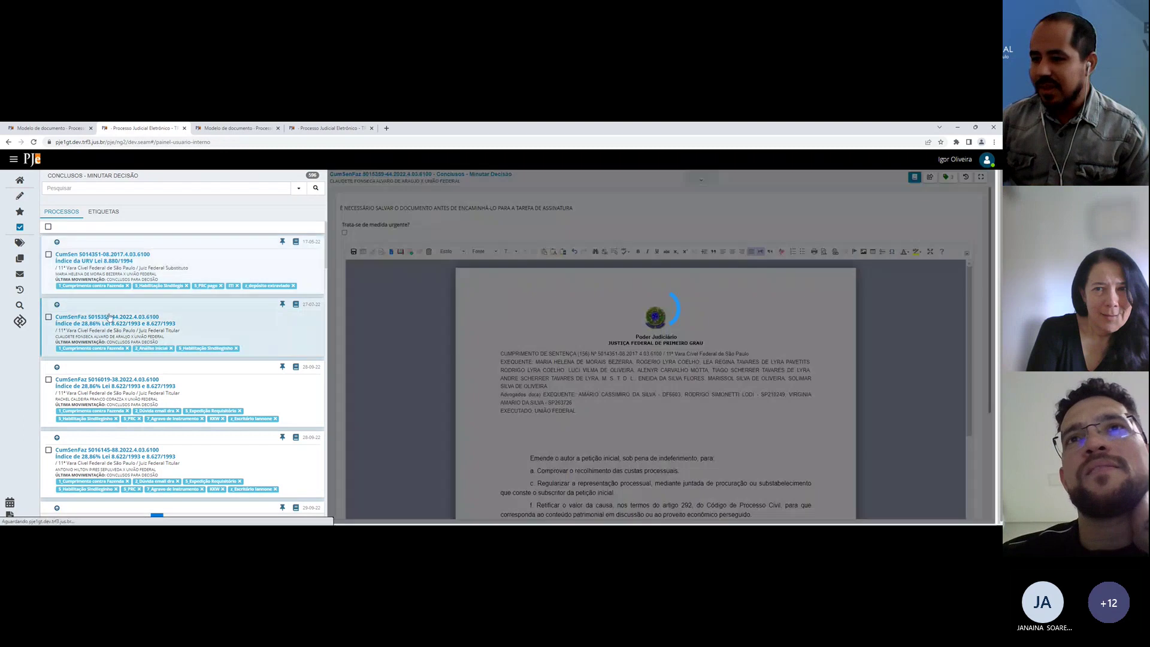
{"action": "left_click", "coordinate": [118, 261]}
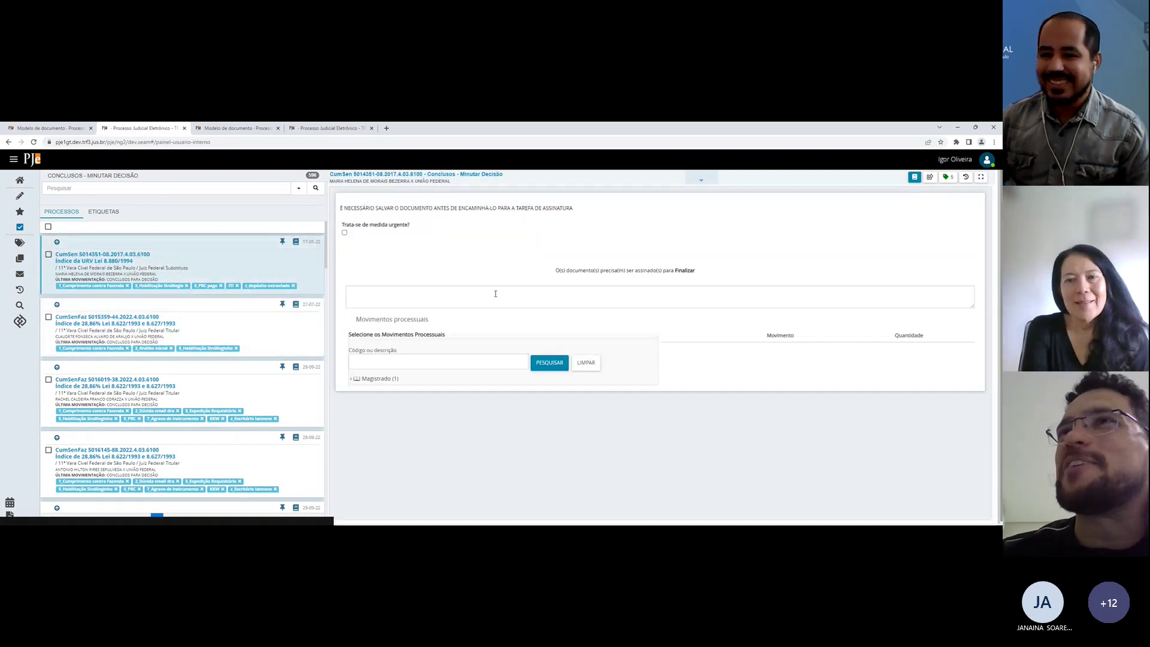
{"action": "left_click", "coordinate": [505, 274]}
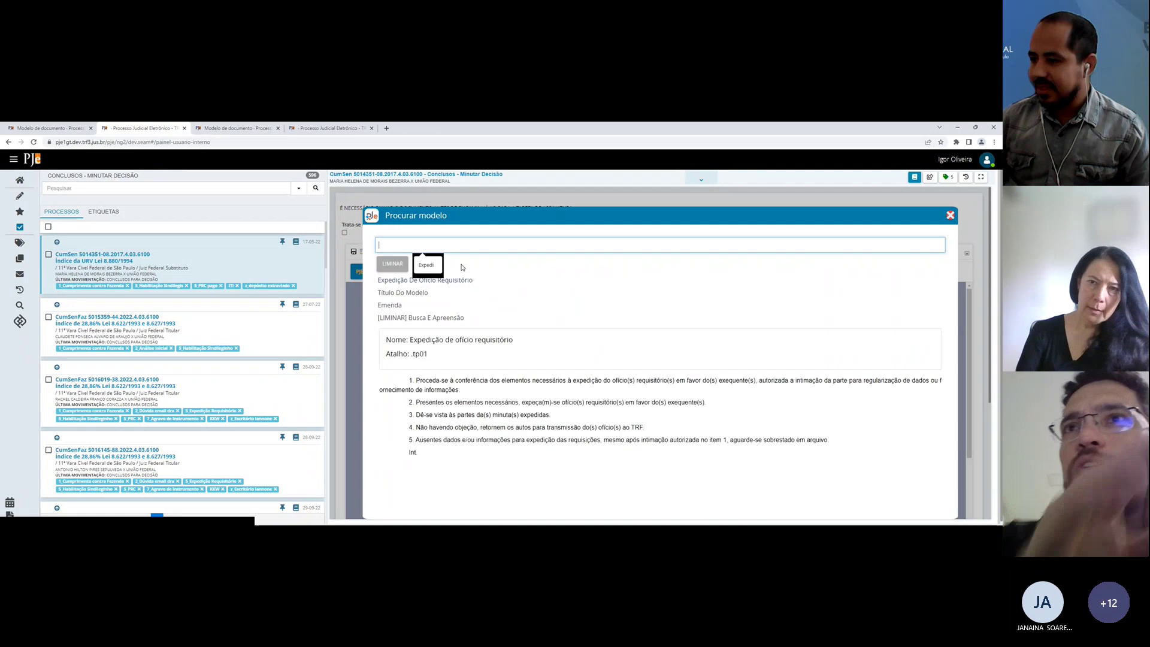
{"action": "left_click", "coordinate": [425, 267]}
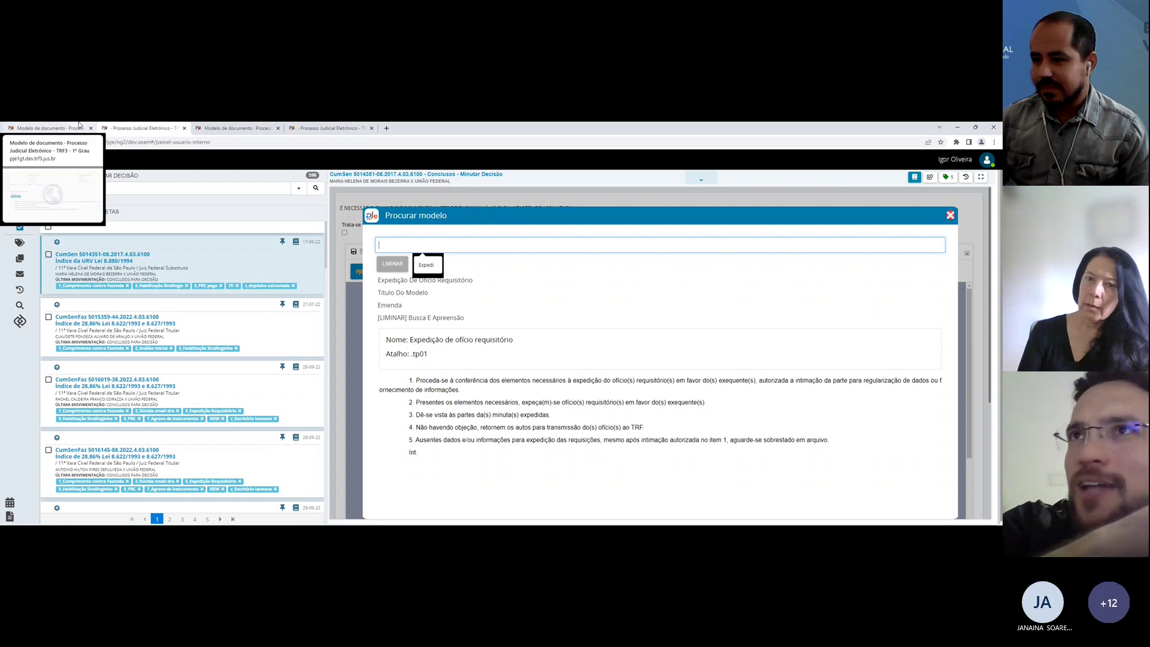
{"action": "left_click", "coordinate": [78, 126]}
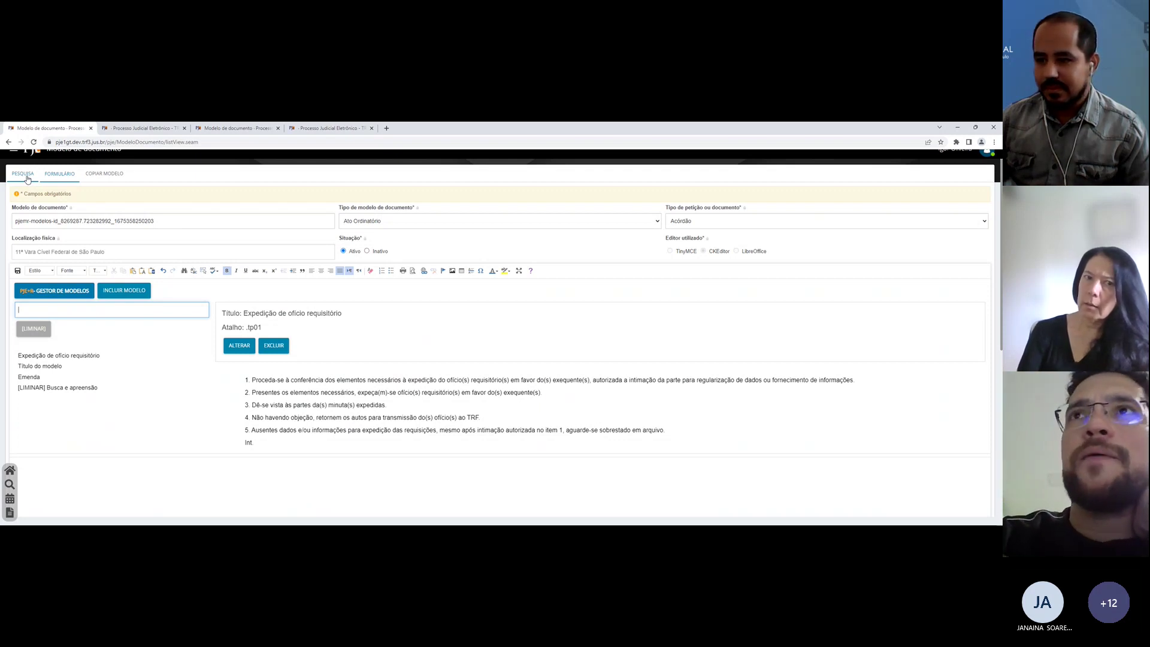
Step: Rerun the PESQUISA search, set model 73002 as source of models, then return to the case draft
{"action": "left_click", "coordinate": [27, 178]}
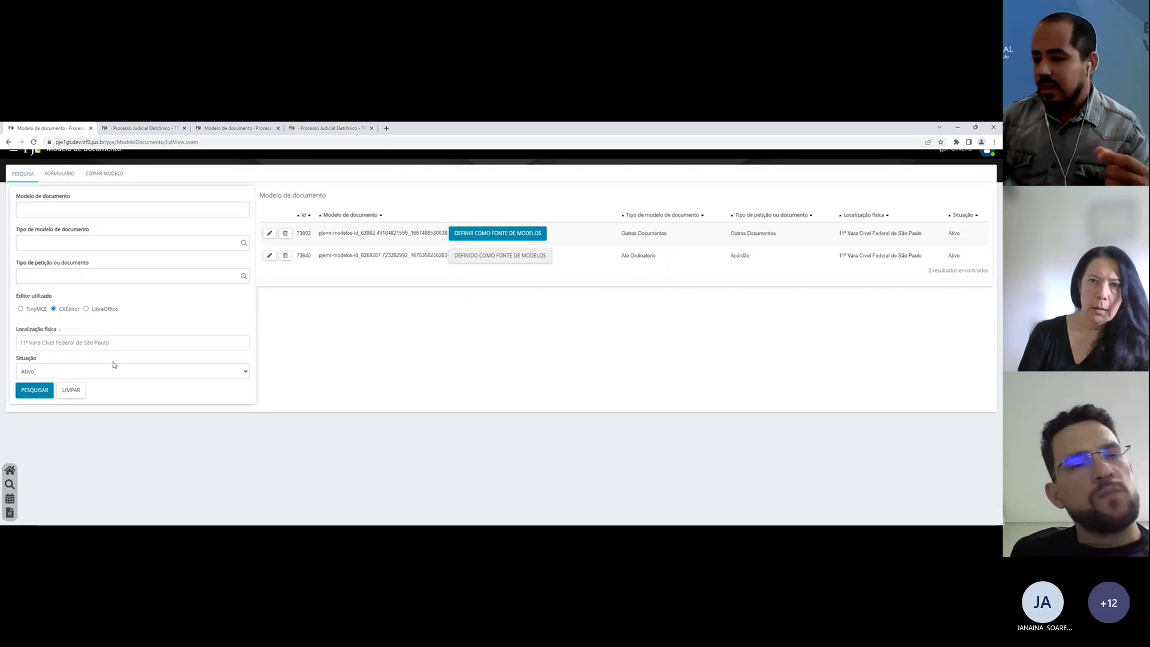
{"action": "left_click", "coordinate": [38, 385]}
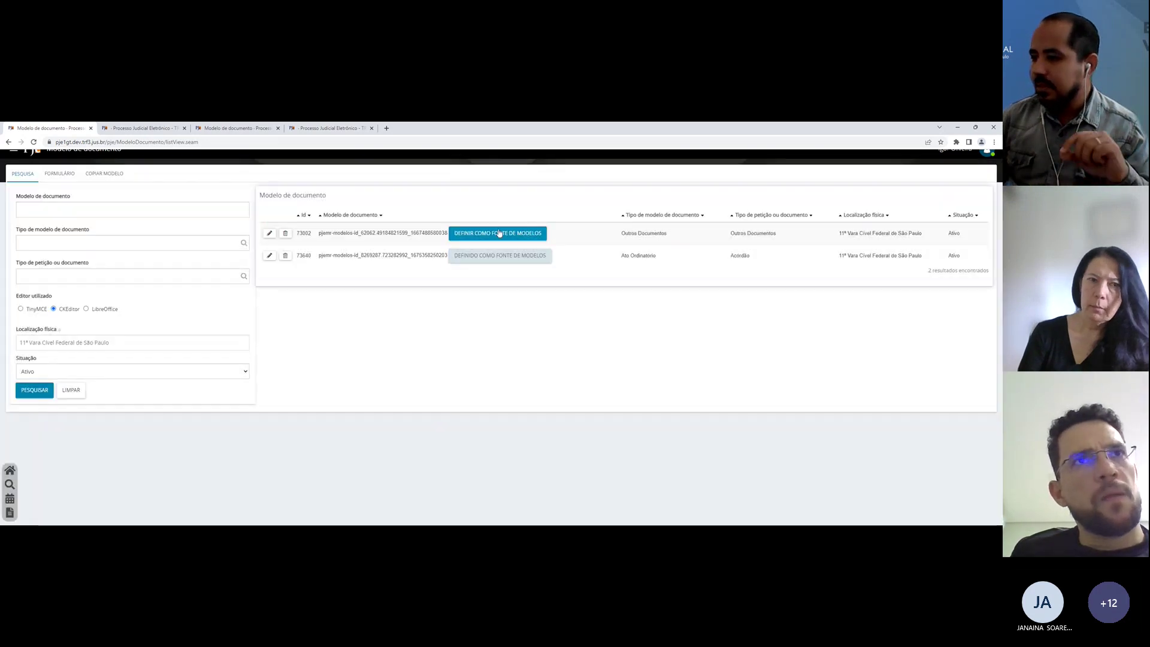
{"action": "left_click", "coordinate": [499, 233]}
{"action": "left_click", "coordinate": [142, 127]}
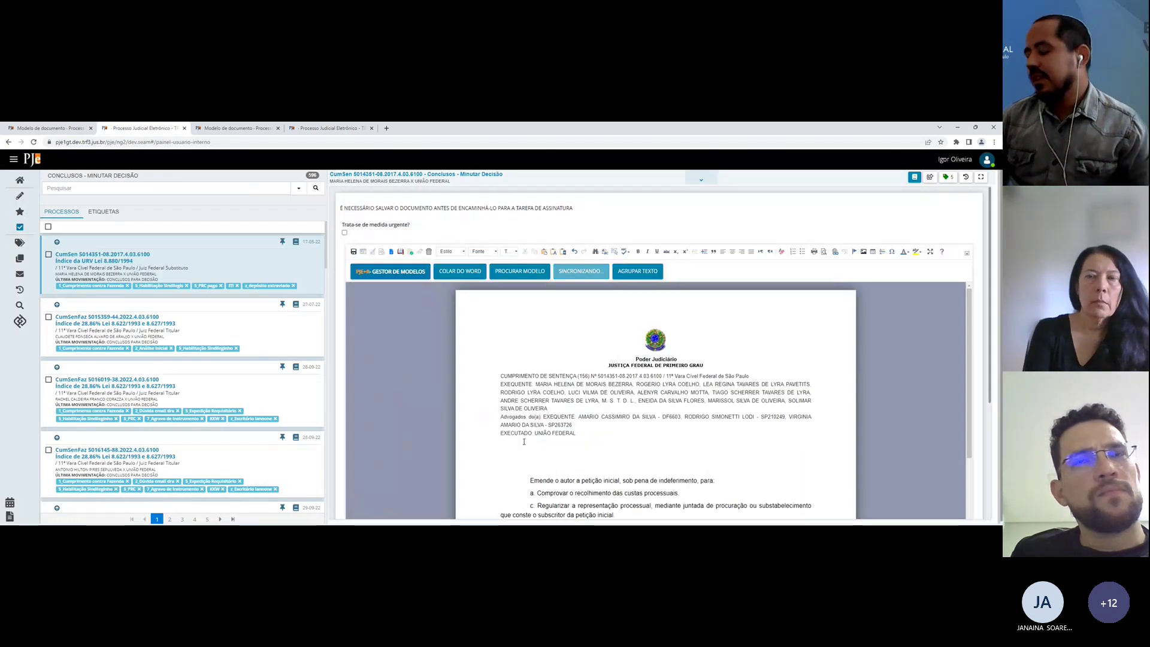
Step: Place the caret after the parties block and bring up the draft's model search
{"action": "left_click", "coordinate": [572, 411]}
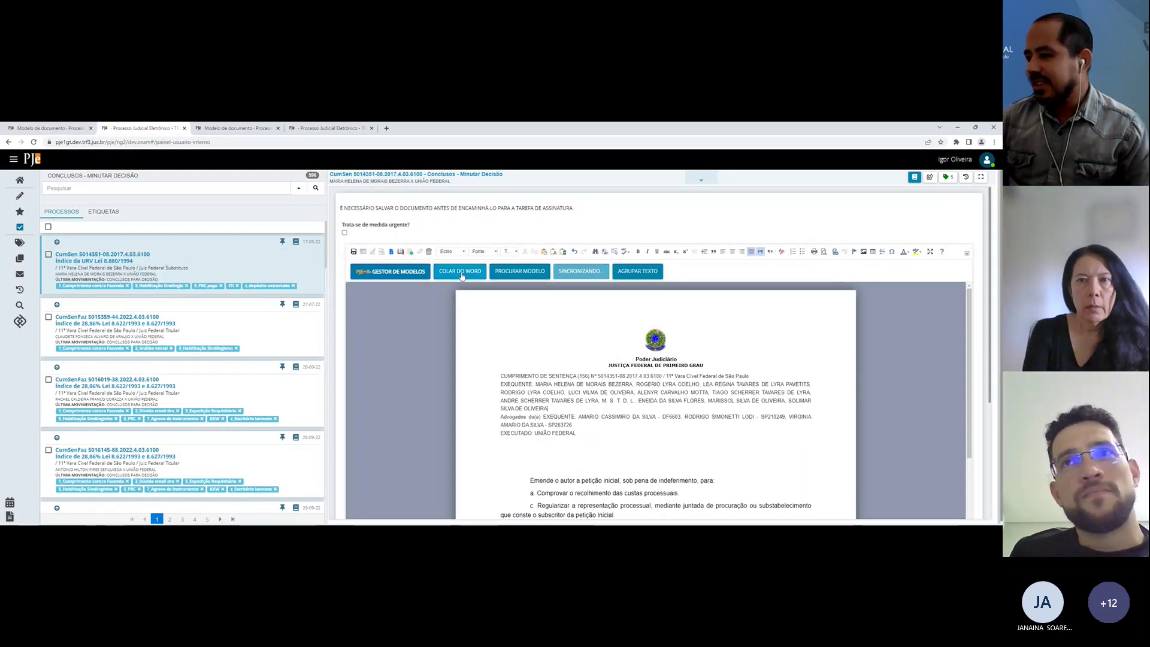
{"action": "left_click", "coordinate": [496, 276]}
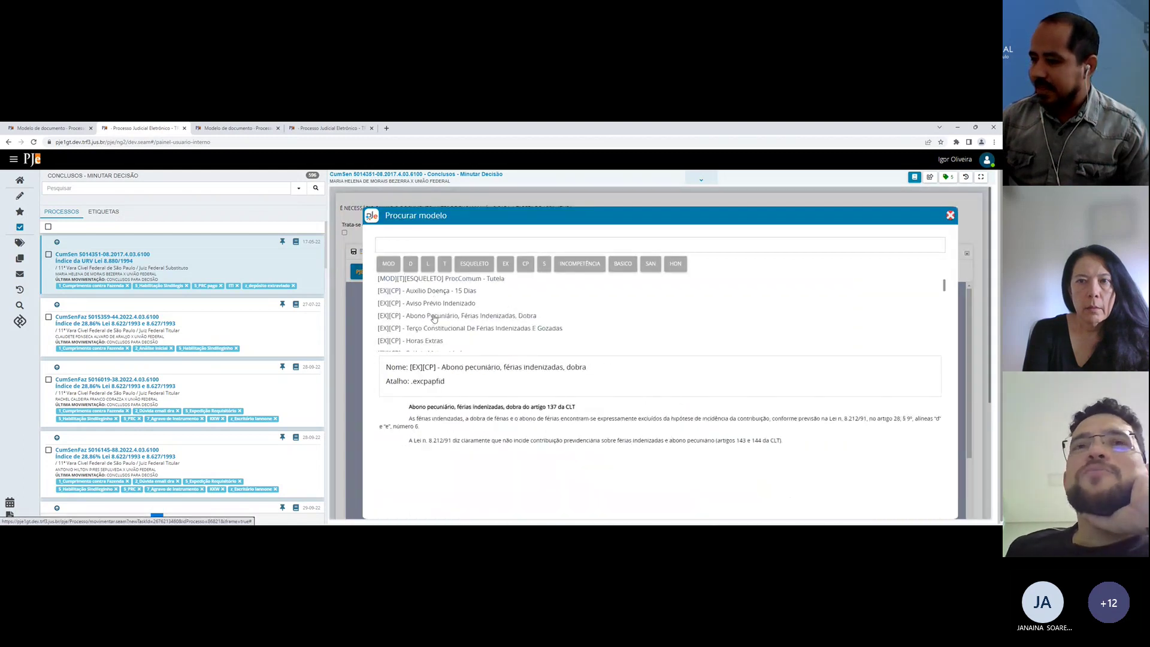
{"action": "scroll", "coordinate": [432, 318], "scroll_direction": "up", "scroll_amount": 1}
{"action": "scroll", "coordinate": [430, 307], "scroll_direction": "down", "scroll_amount": 2}
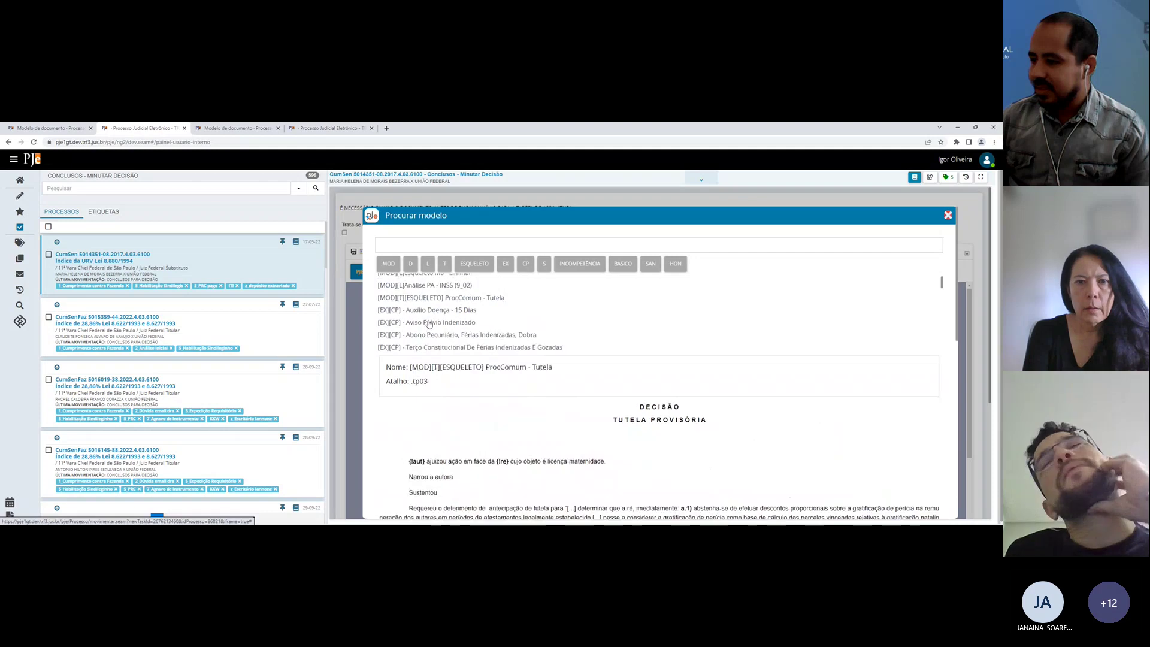
{"action": "scroll", "coordinate": [426, 316], "scroll_direction": "up", "scroll_amount": 2}
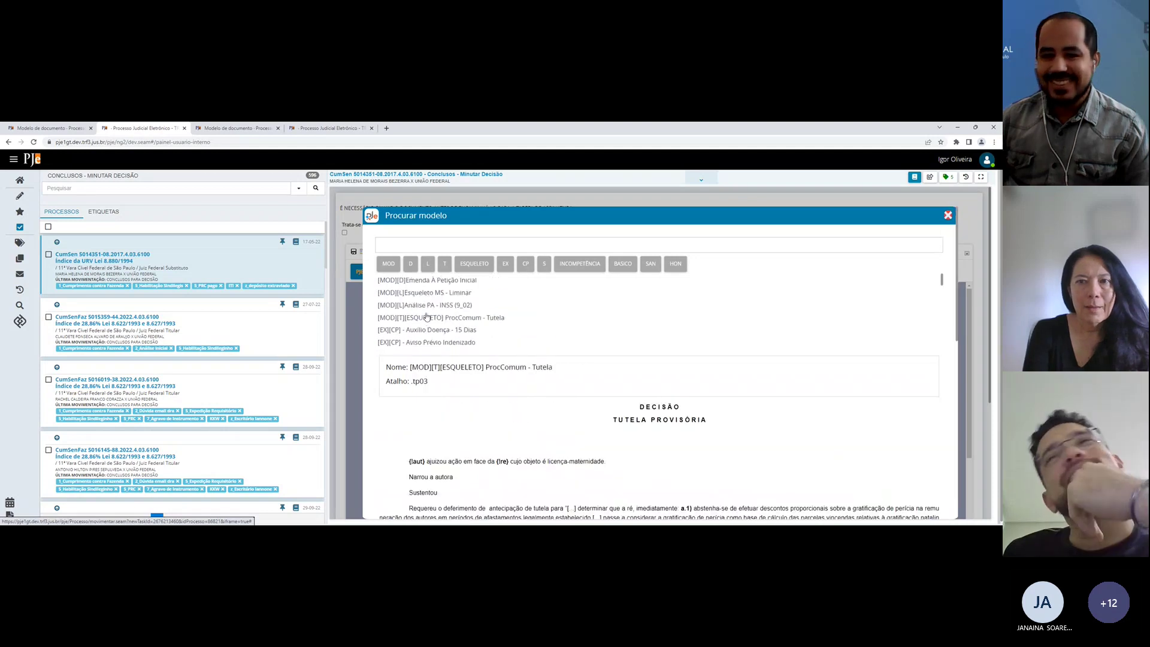
{"action": "scroll", "coordinate": [440, 296], "scroll_direction": "down", "scroll_amount": 5}
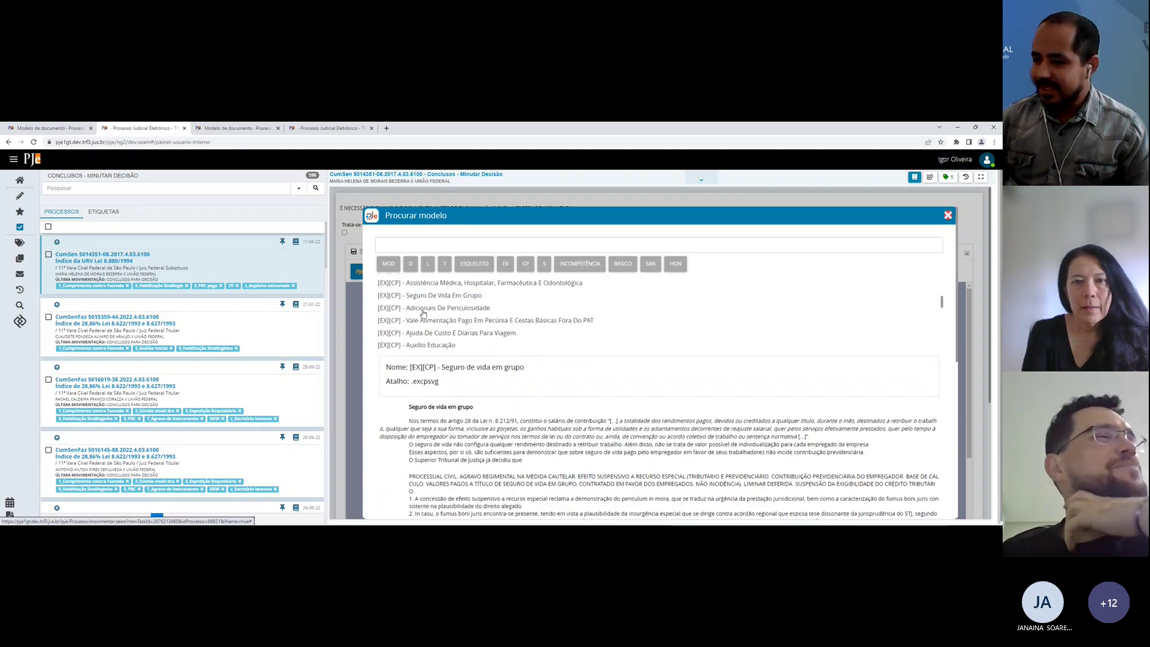
Step: Filter the models by MOD, Incompetência, ESQUELETO and CP categories in turn, ending on CP
{"action": "left_click", "coordinate": [388, 263]}
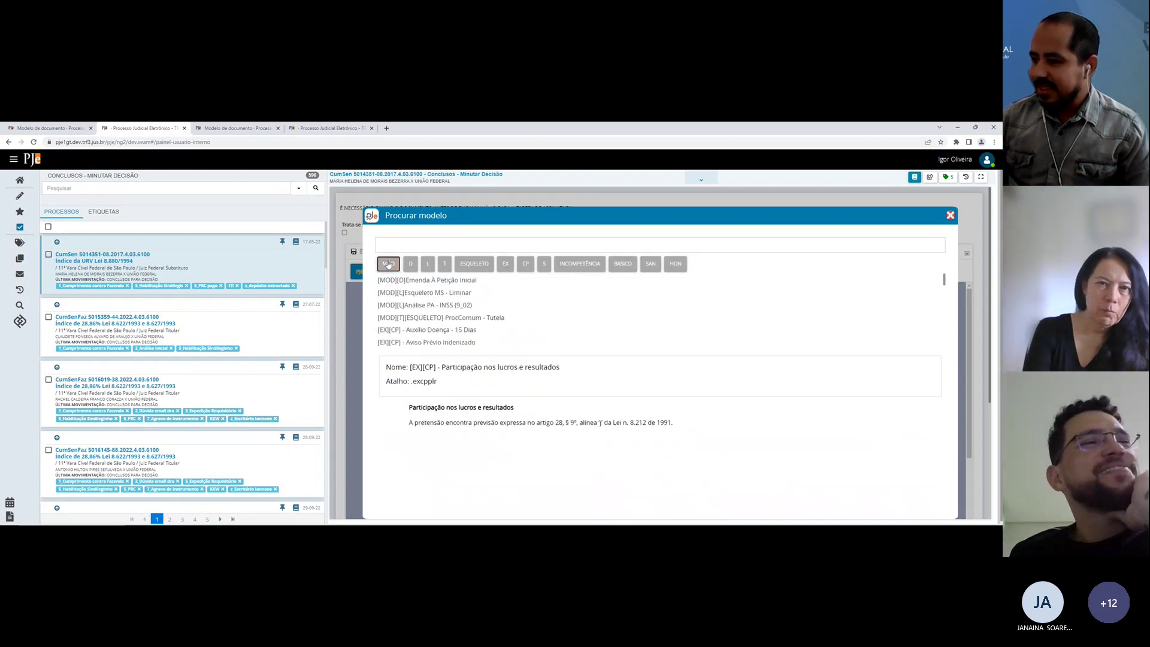
{"action": "scroll", "coordinate": [572, 333], "scroll_direction": "down", "scroll_amount": 5}
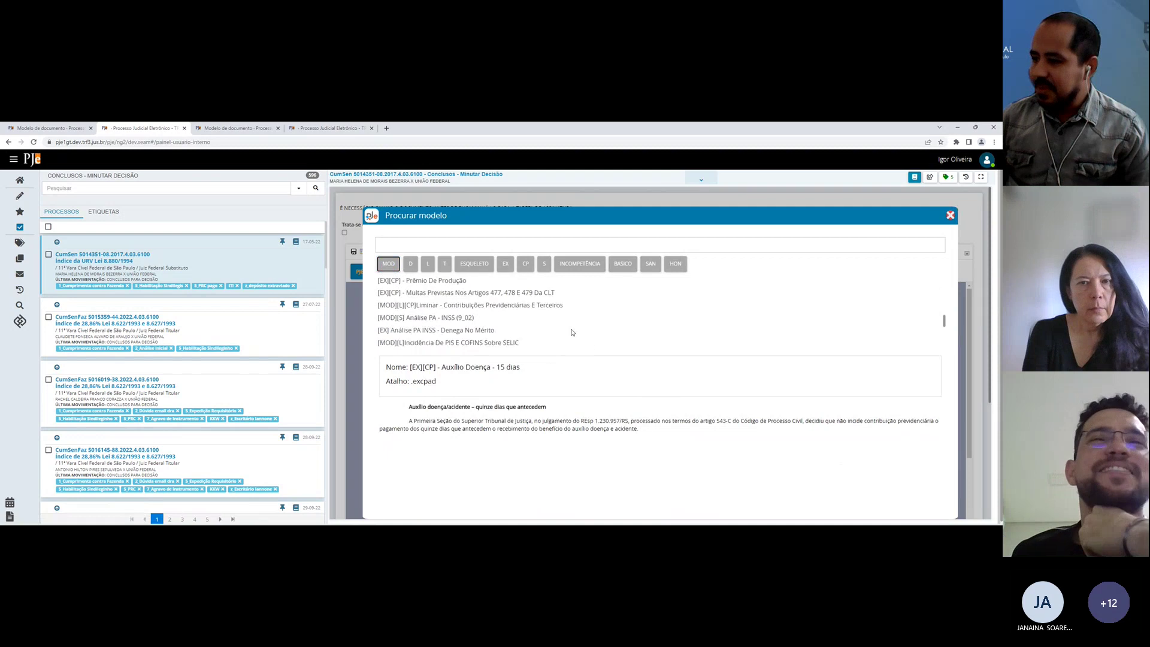
{"action": "scroll", "coordinate": [571, 332], "scroll_direction": "down", "scroll_amount": 3}
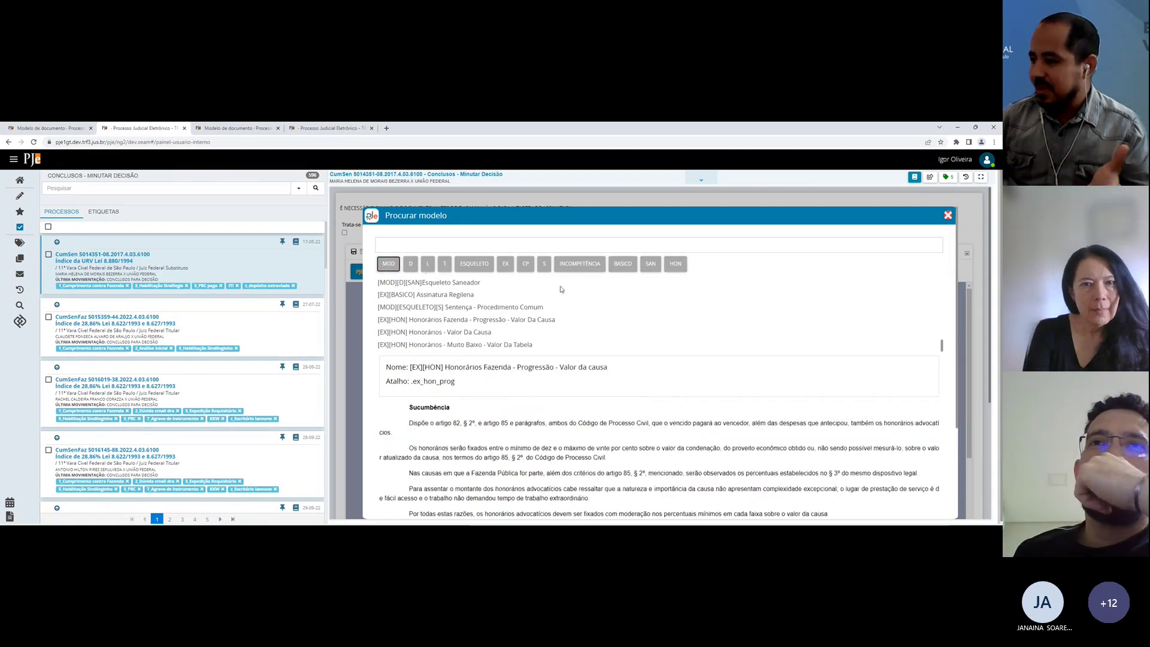
{"action": "left_click", "coordinate": [561, 264]}
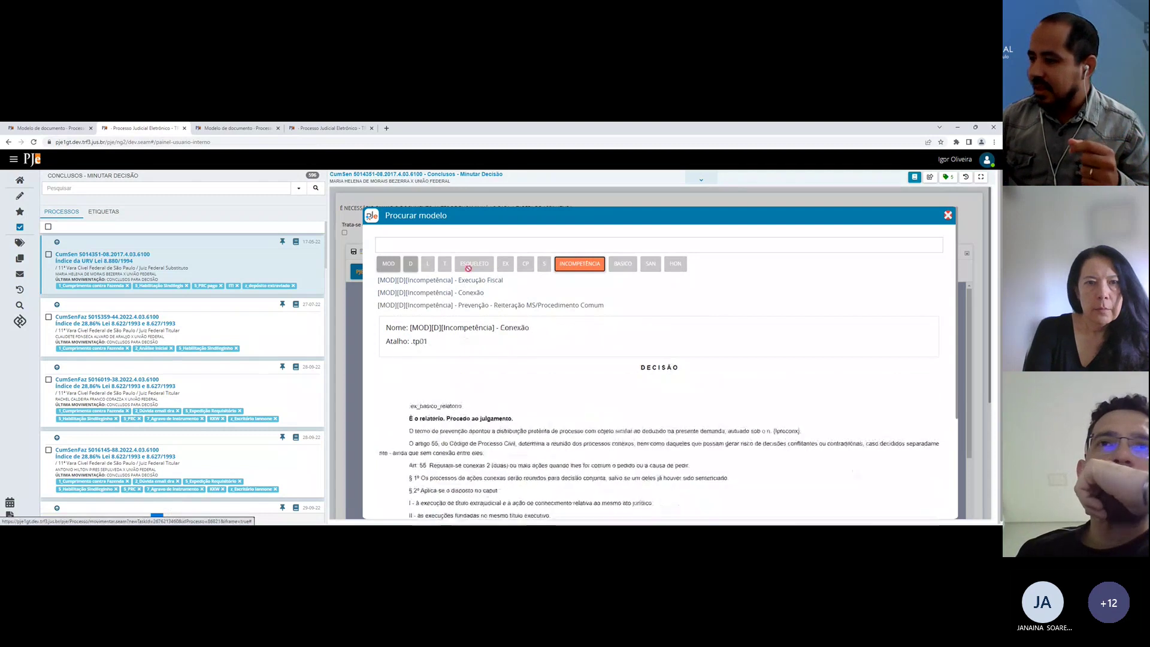
{"action": "left_click", "coordinate": [412, 264]}
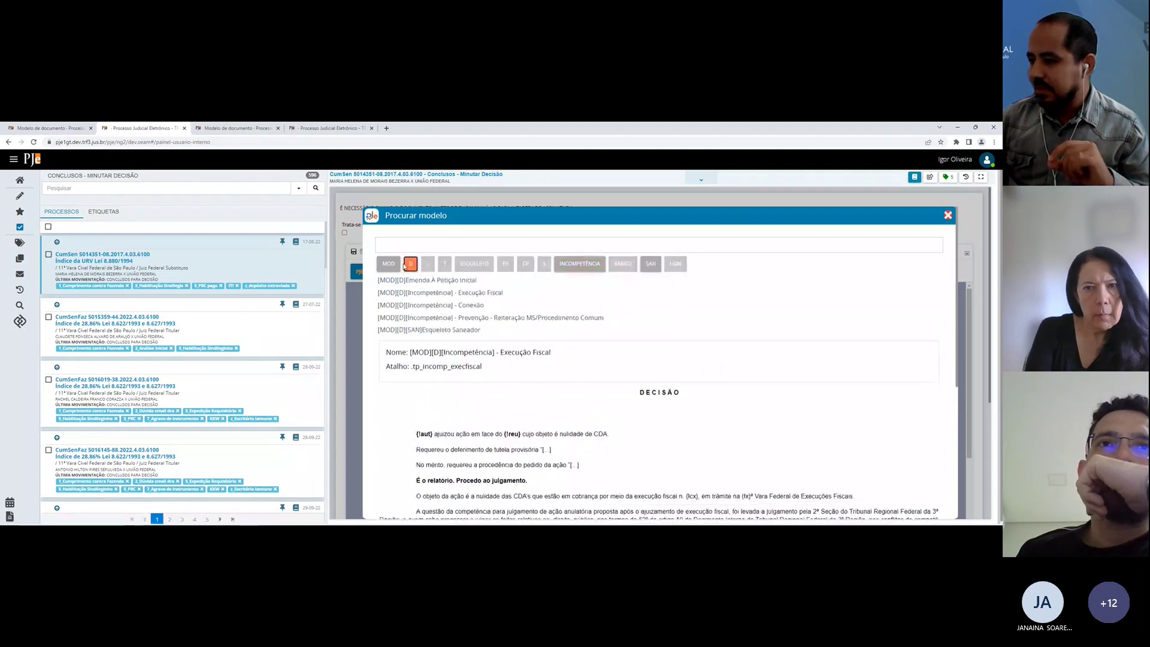
{"action": "left_click", "coordinate": [464, 265]}
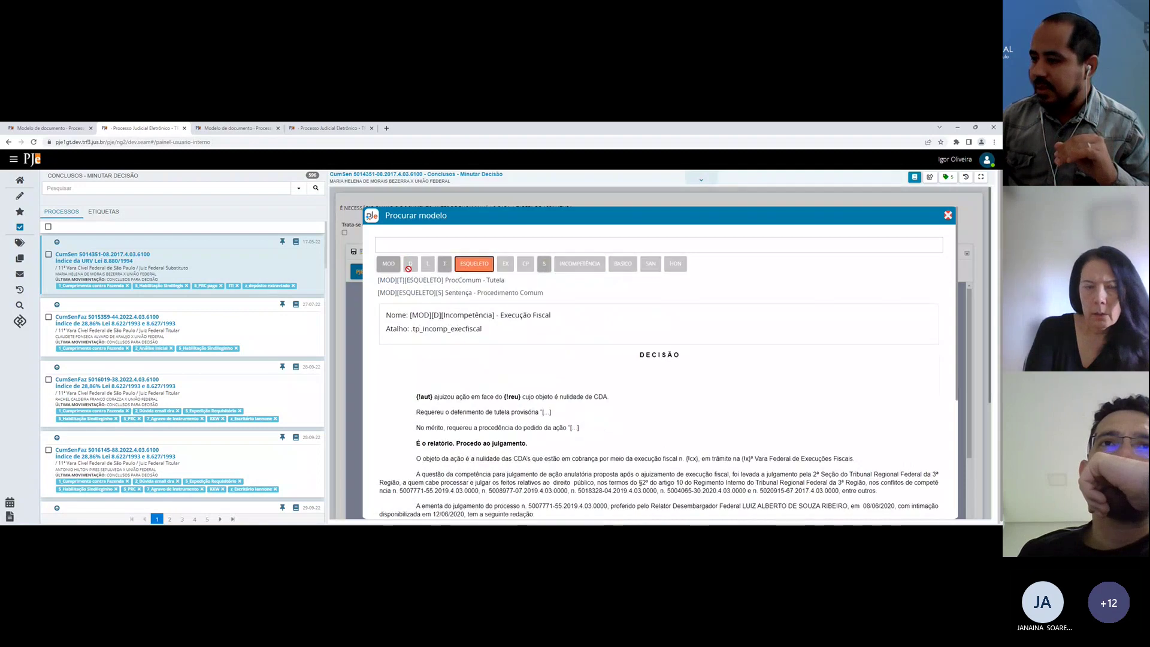
{"action": "left_click", "coordinate": [473, 264]}
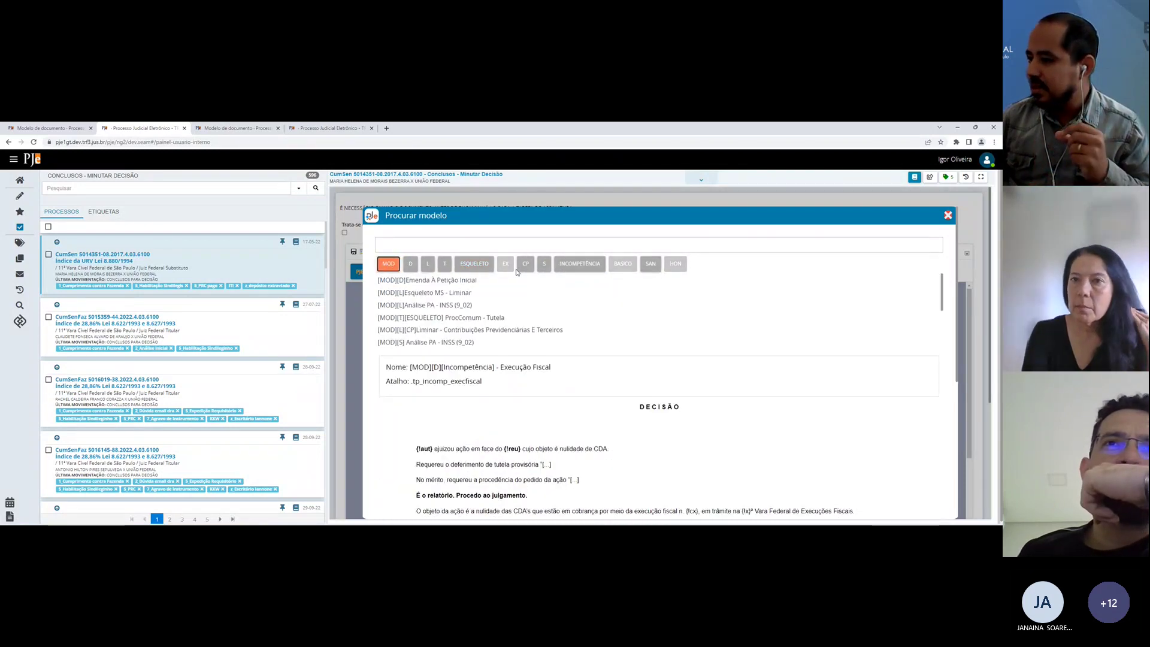
{"action": "left_click", "coordinate": [518, 270]}
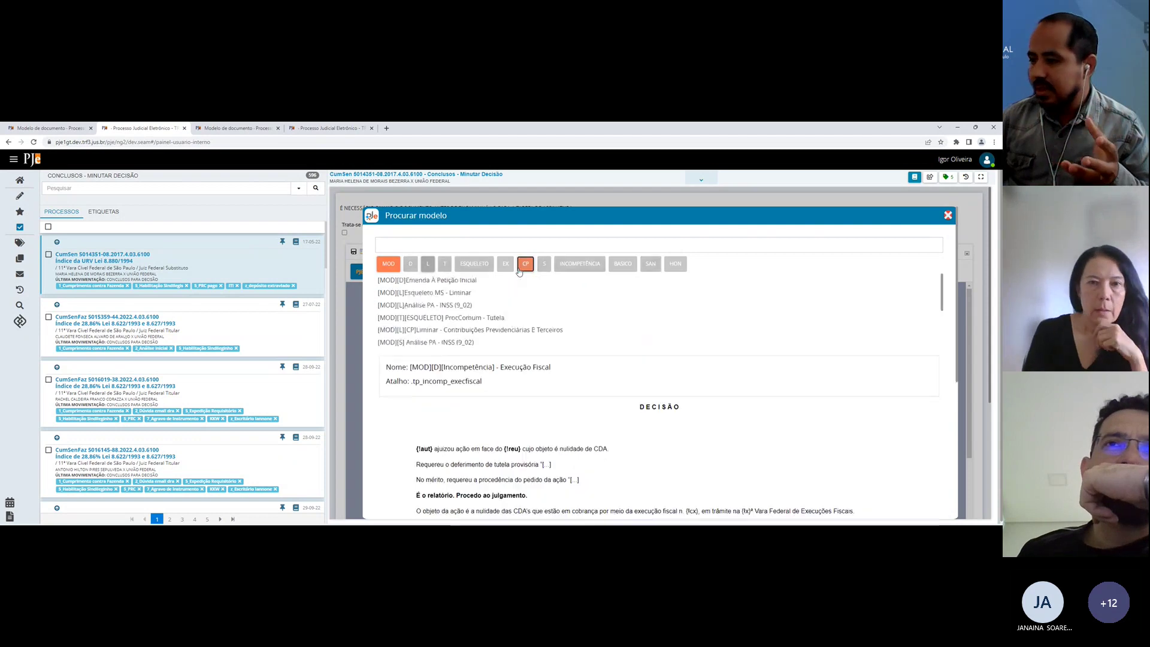
{"action": "left_click", "coordinate": [521, 267]}
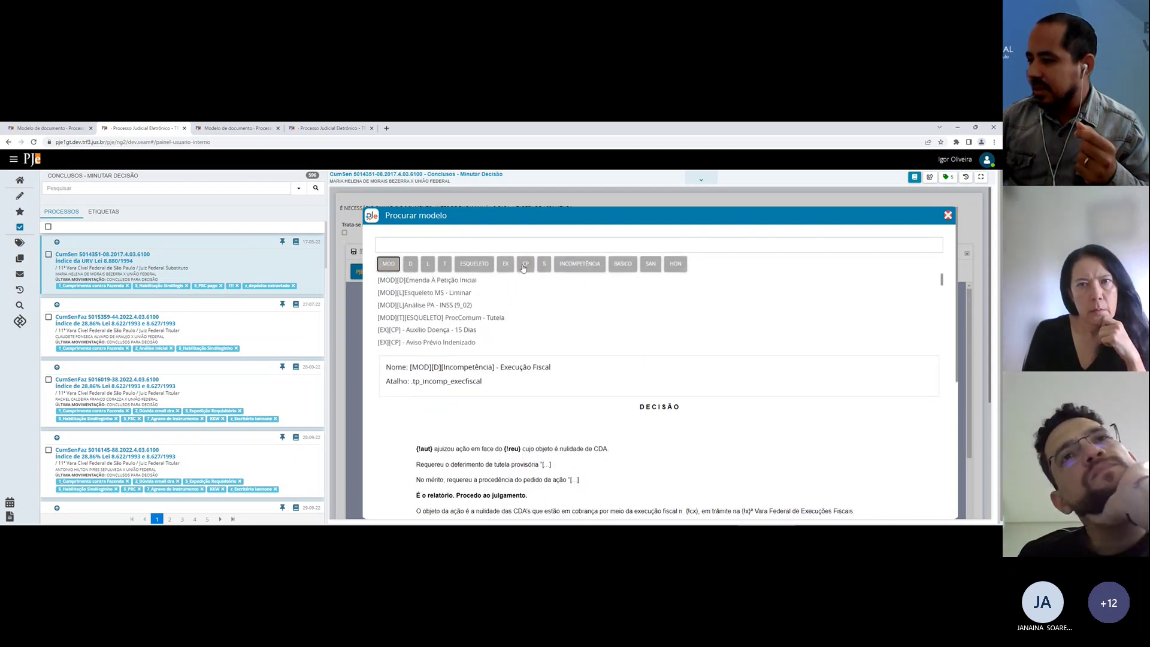
{"action": "left_click", "coordinate": [522, 268]}
Step: Open the other case's model search and try the SUSPENSAO and EXECUCAO category filters
{"action": "left_click", "coordinate": [235, 127]}
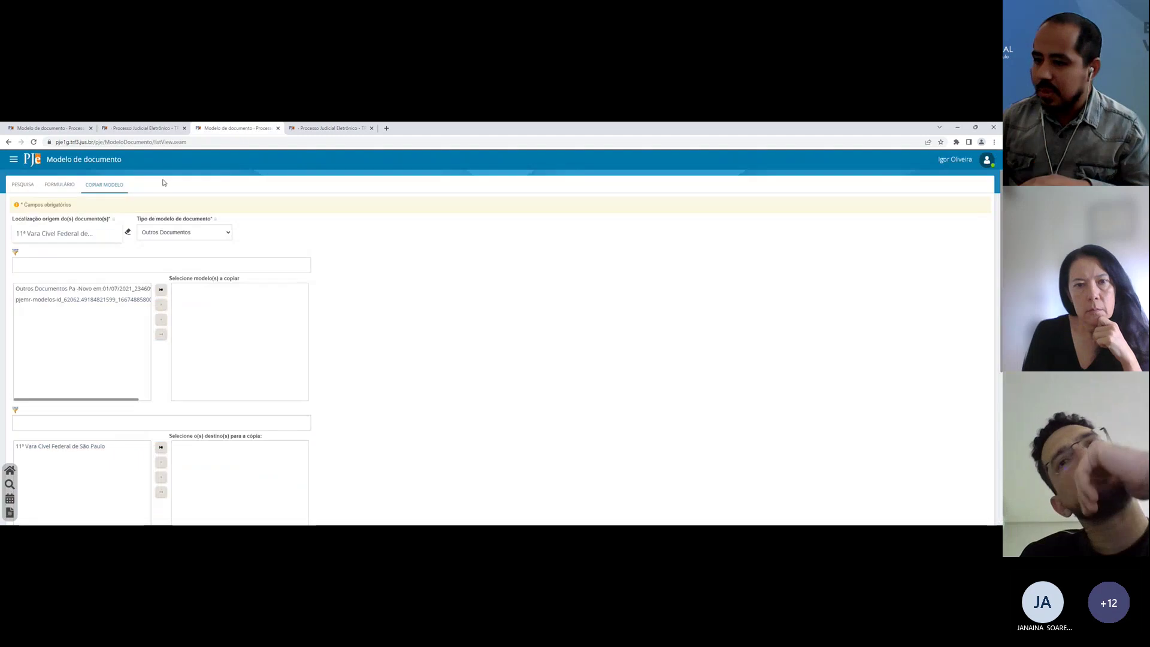
{"action": "left_click", "coordinate": [329, 128]}
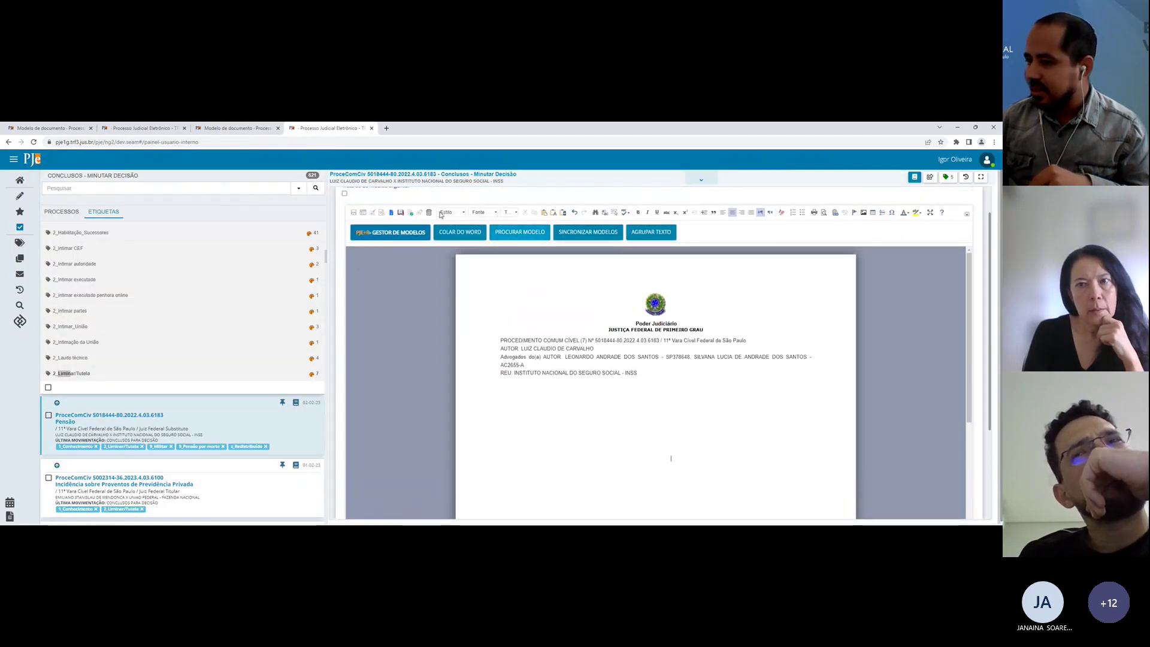
{"action": "left_click", "coordinate": [505, 235]}
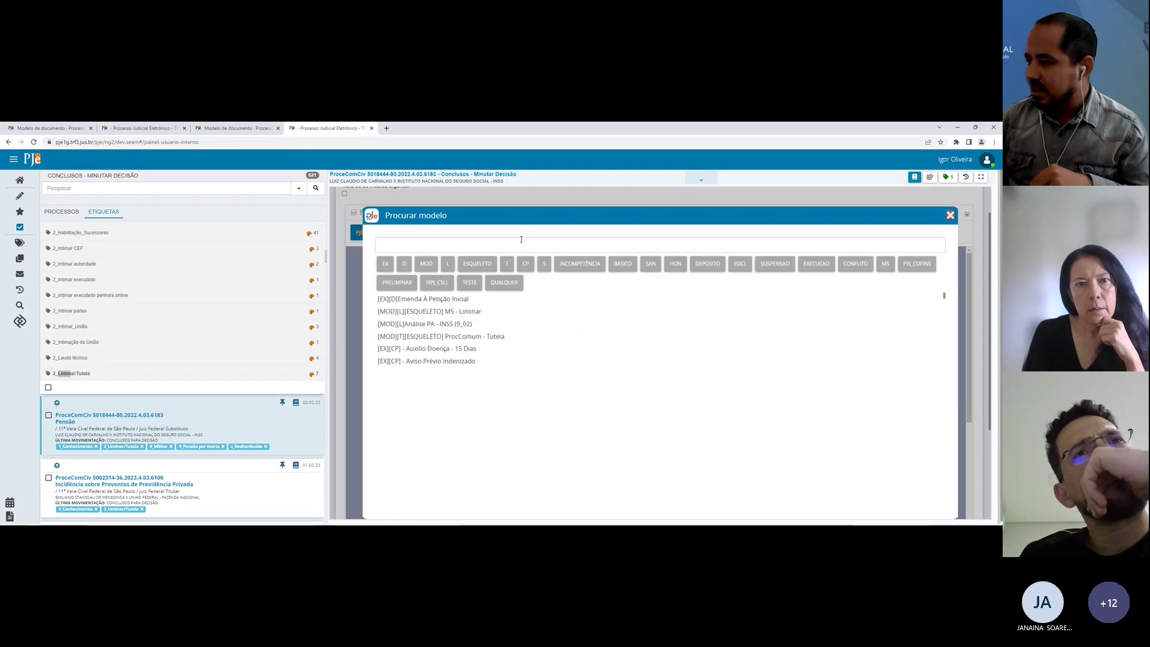
{"action": "left_click", "coordinate": [776, 267]}
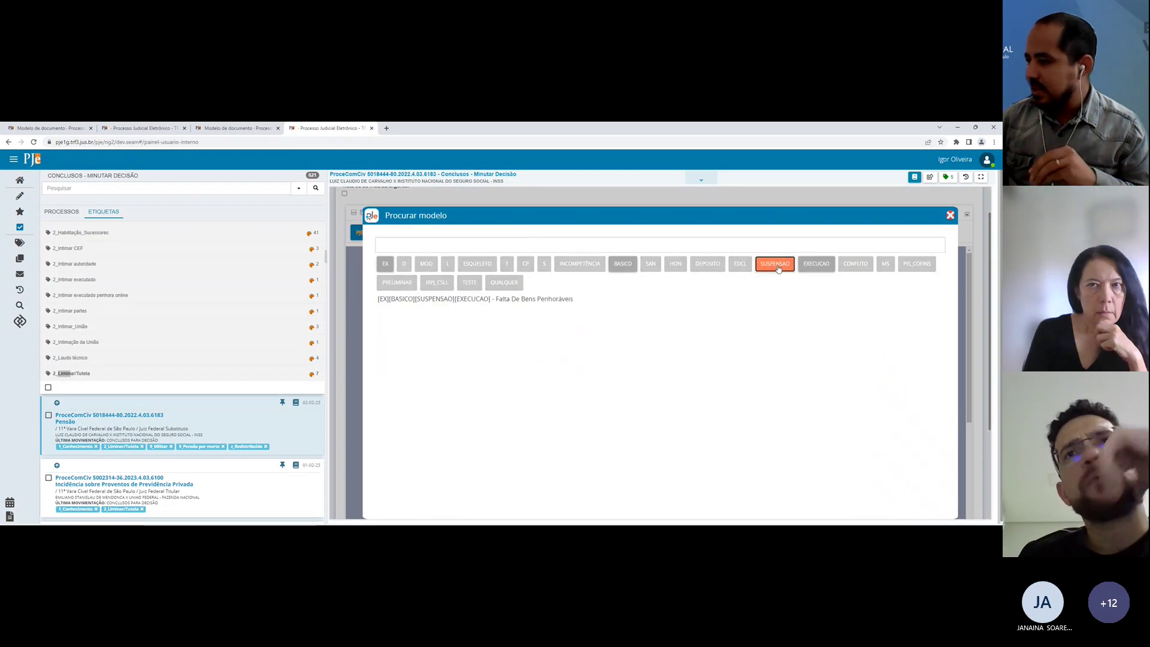
{"action": "left_click", "coordinate": [777, 268]}
{"action": "left_click", "coordinate": [815, 267]}
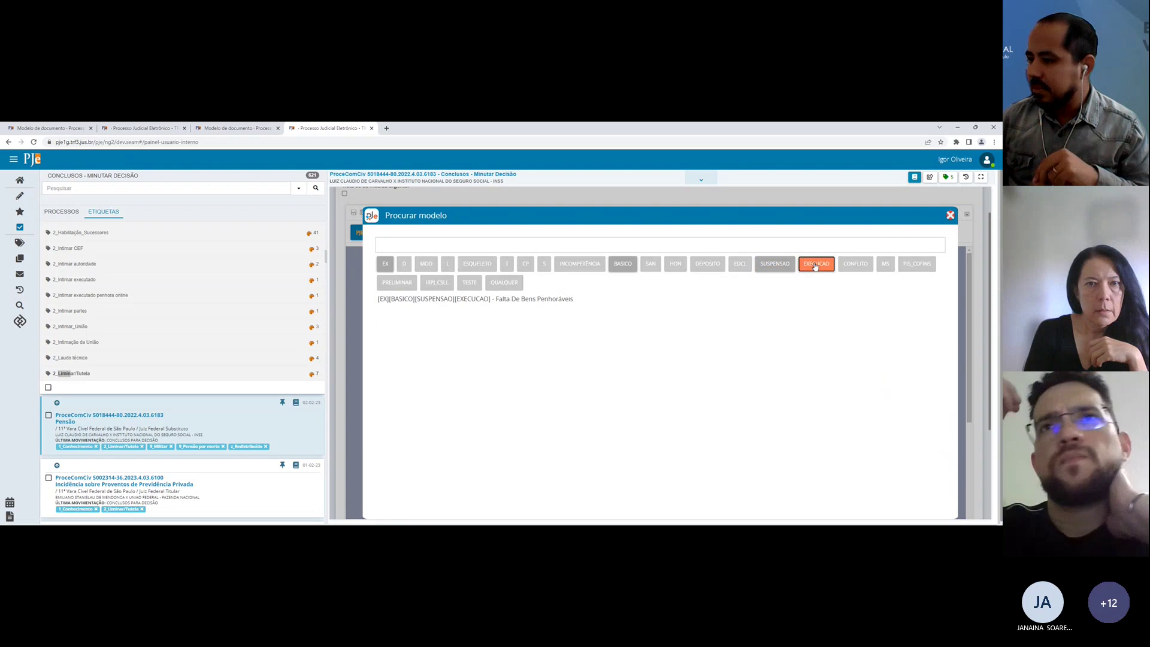
{"action": "left_click", "coordinate": [815, 267]}
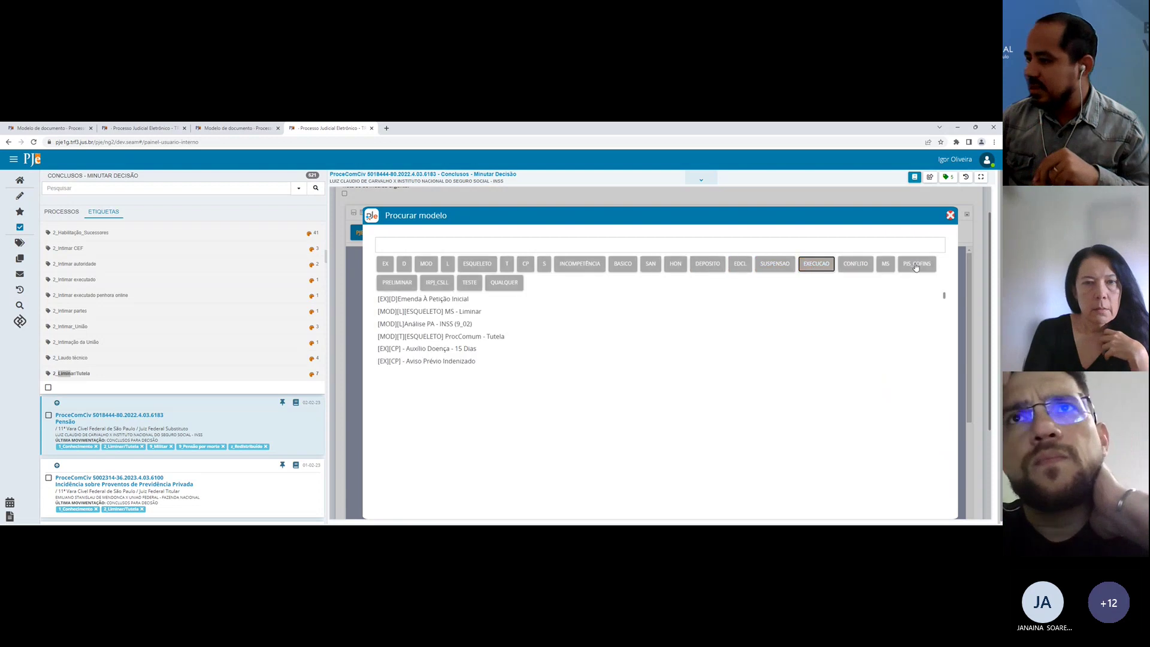
Step: Toggle the QUALQUER, TESTE, CP and T category filters on and off
{"action": "left_click", "coordinate": [500, 284]}
{"action": "left_click", "coordinate": [501, 283]}
{"action": "left_click", "coordinate": [469, 282]}
{"action": "left_click", "coordinate": [469, 283]}
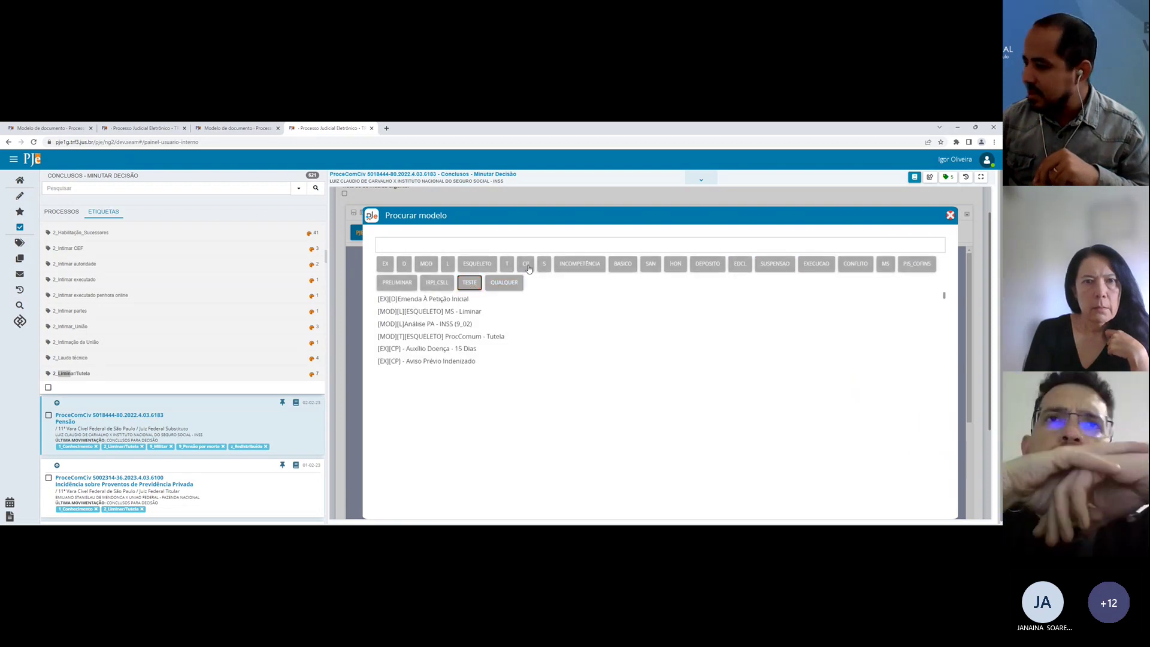
{"action": "left_click", "coordinate": [527, 267]}
{"action": "left_click", "coordinate": [525, 267]}
{"action": "left_click", "coordinate": [507, 264]}
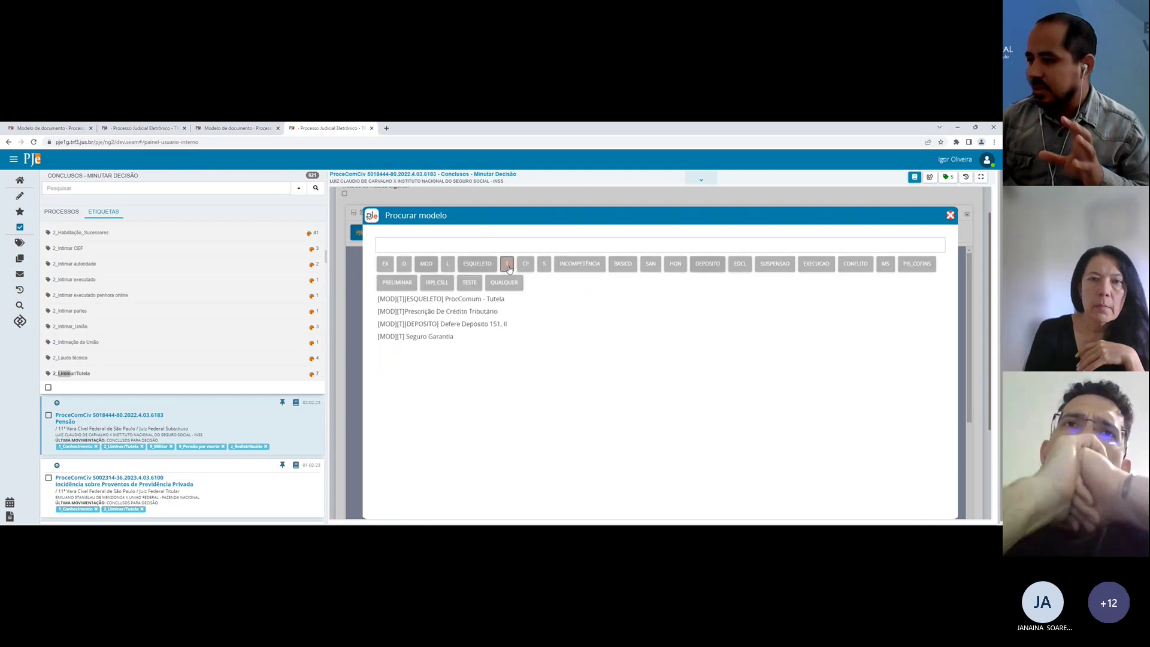
{"action": "left_click", "coordinate": [507, 265]}
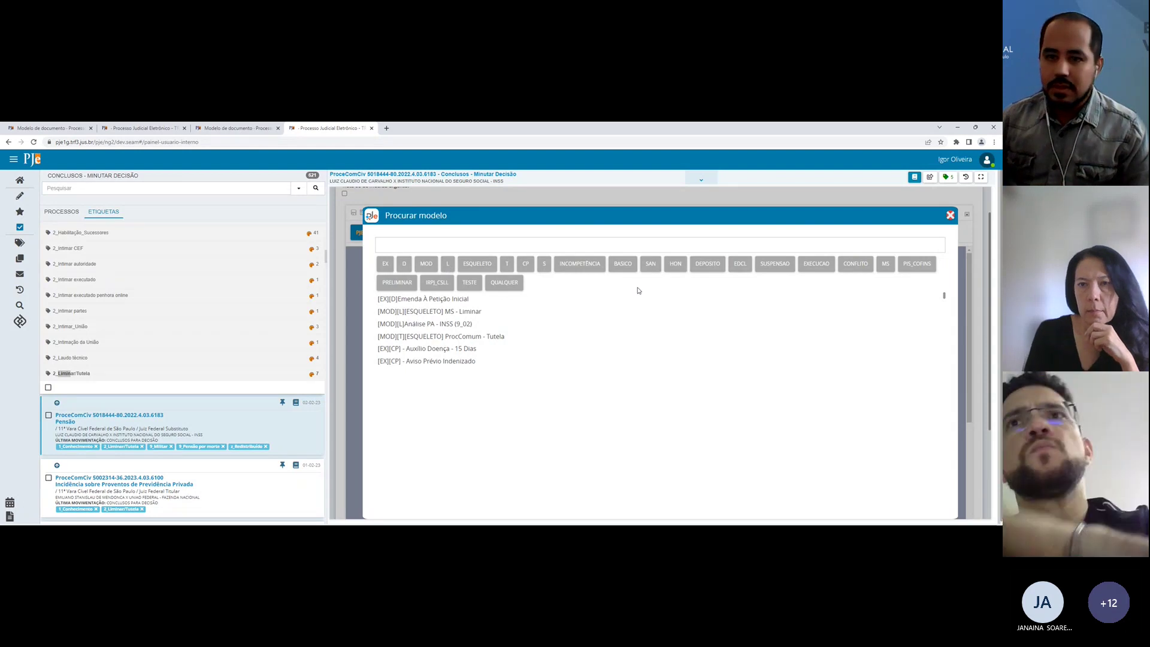
Step: Preview the MS - Liminar model, then go back to the first case's model search
{"action": "left_click", "coordinate": [428, 311]}
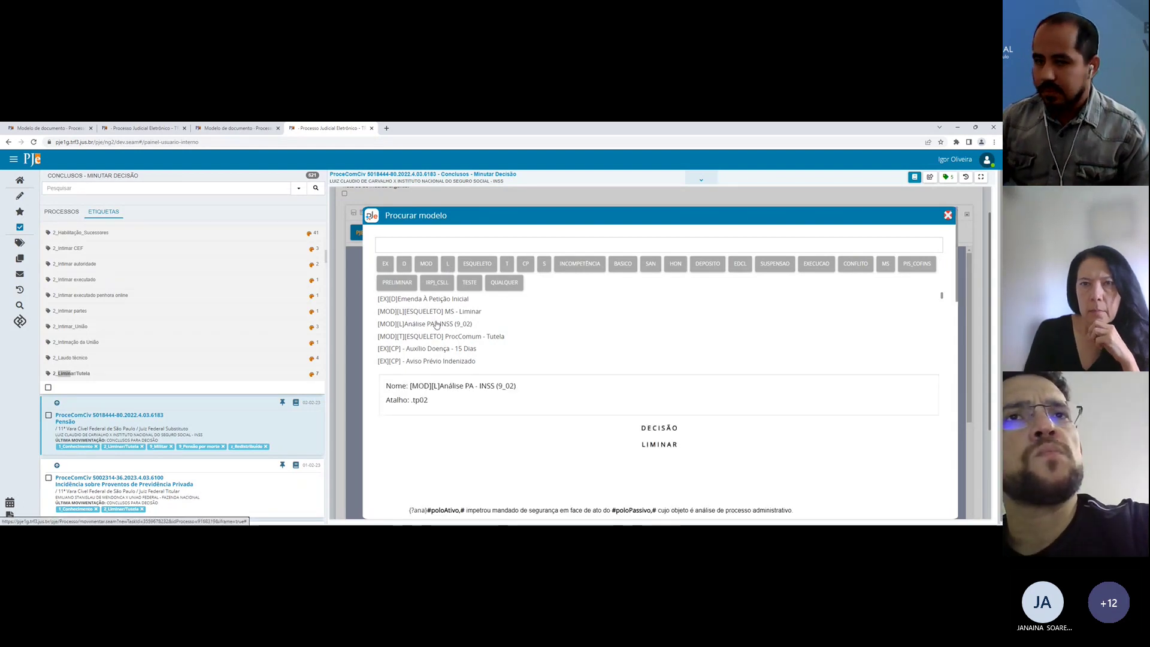
{"action": "left_click", "coordinate": [225, 127]}
{"action": "left_click", "coordinate": [171, 126]}
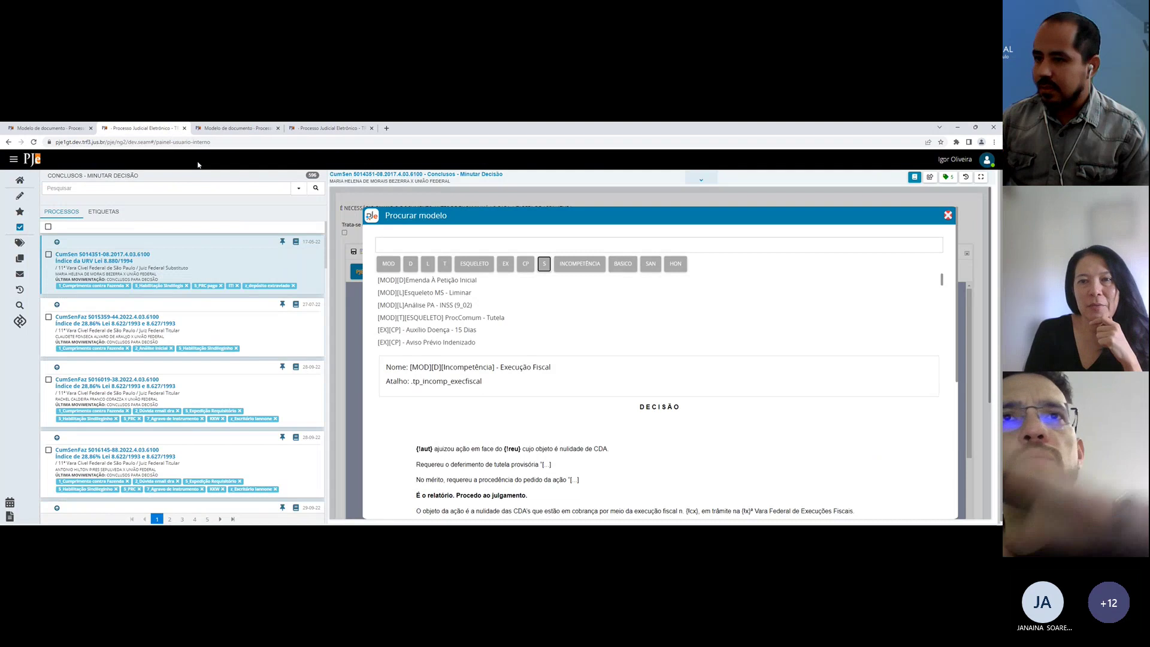
Step: Open source model 73002 and bring up the Emenda à petição inicial template for editing
{"action": "left_click", "coordinate": [48, 127]}
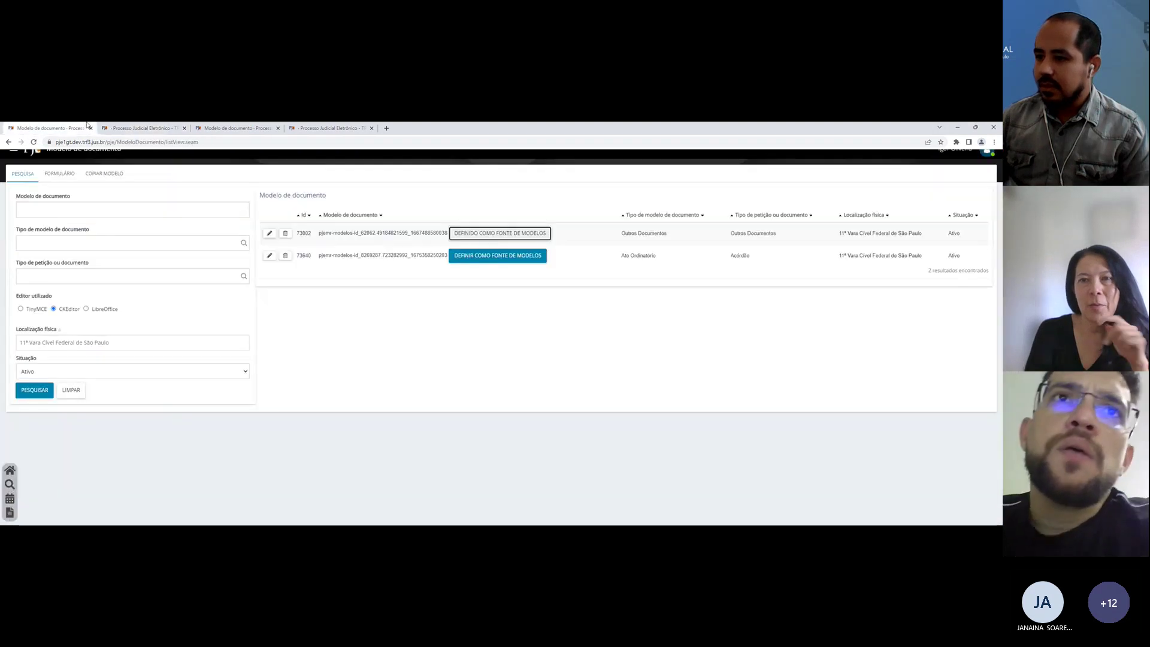
{"action": "left_click", "coordinate": [269, 234]}
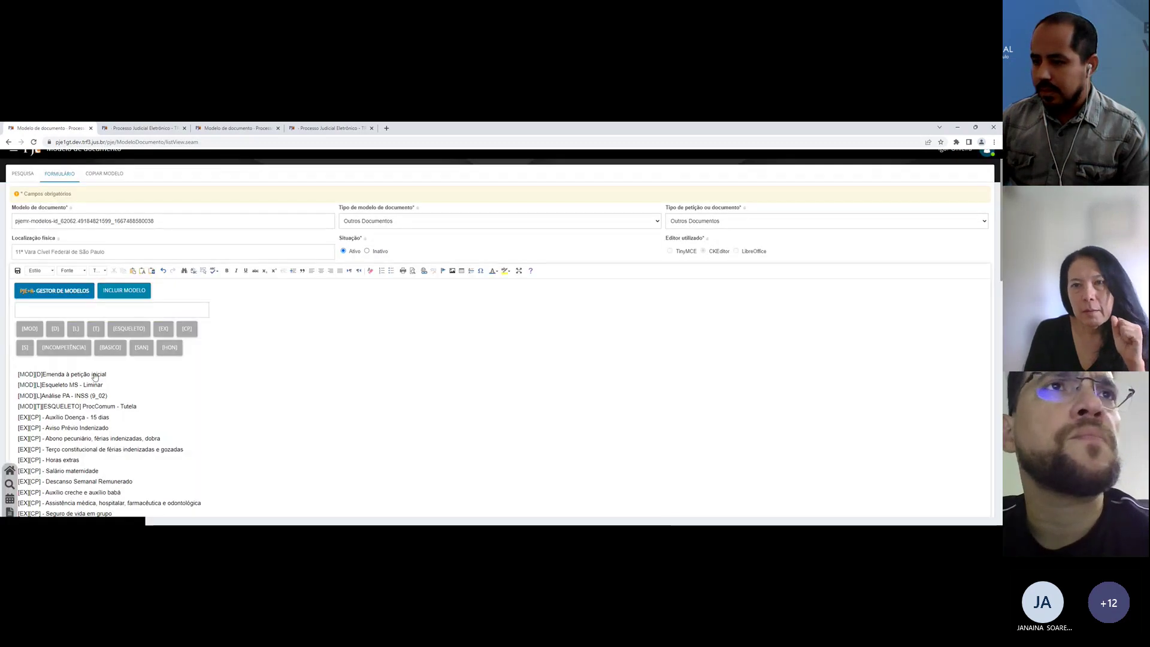
{"action": "left_click", "coordinate": [112, 374]}
{"action": "left_click", "coordinate": [239, 346]}
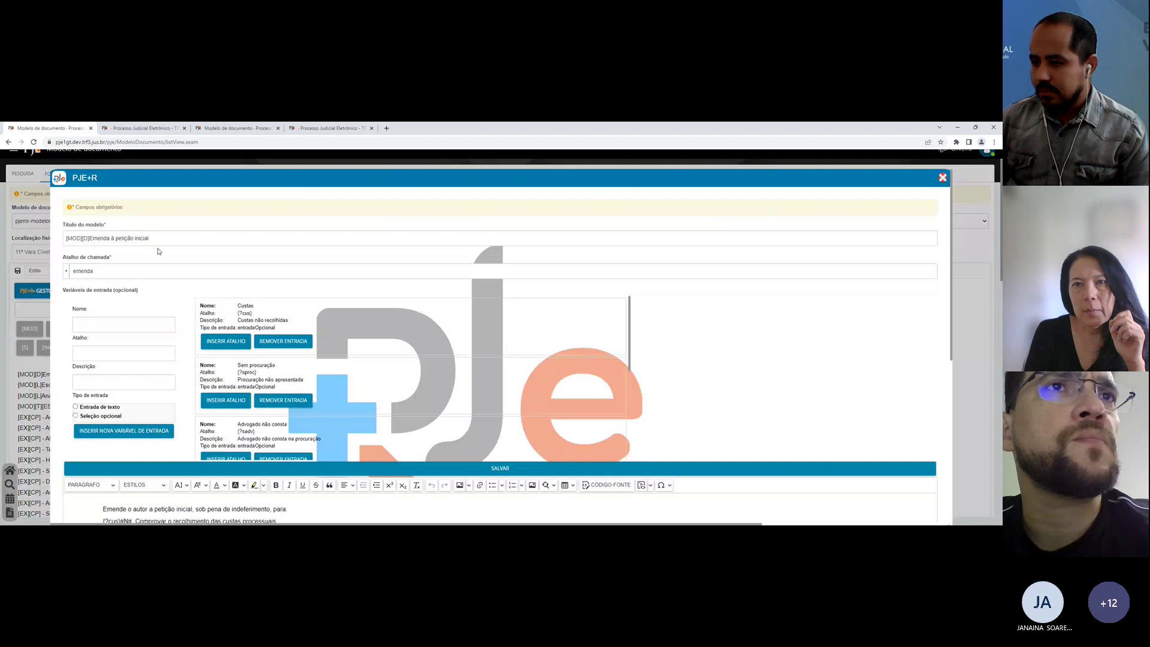
{"action": "left_click", "coordinate": [97, 239]}
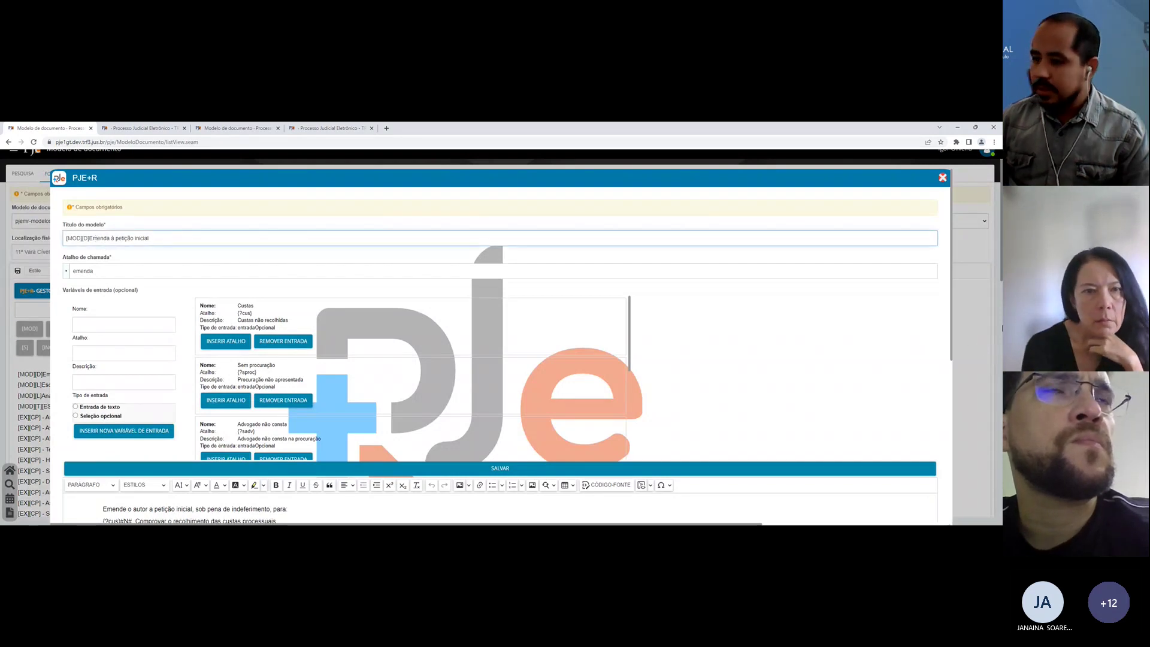
{"action": "left_click", "coordinate": [960, 338]}
{"action": "left_click", "coordinate": [87, 376]}
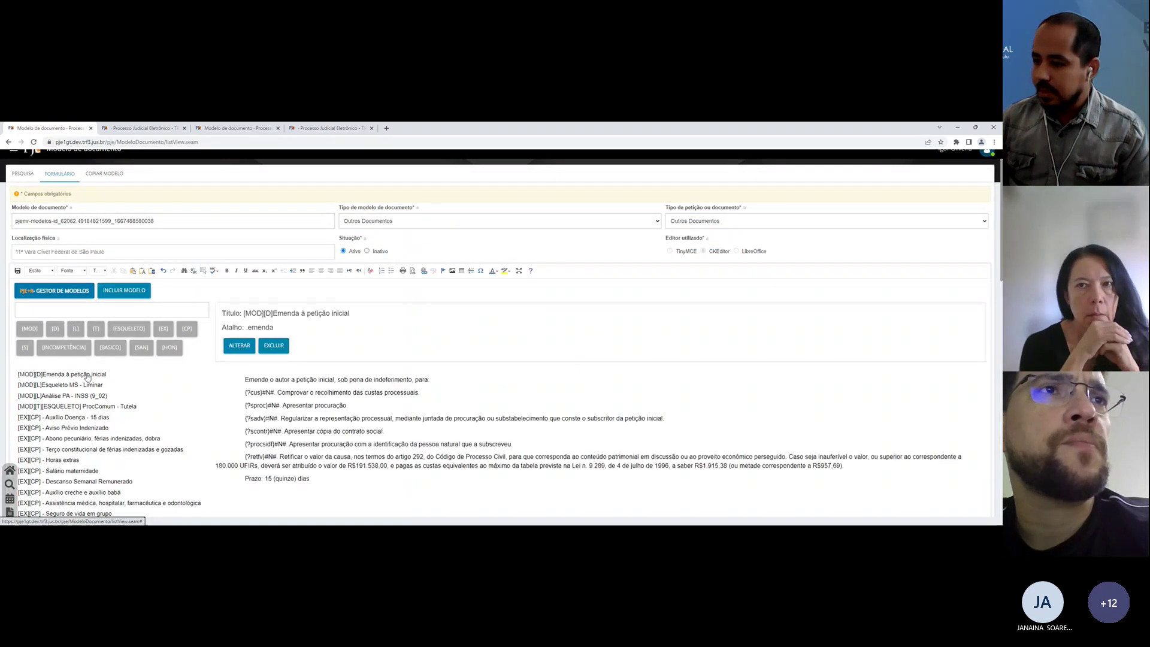
{"action": "left_click", "coordinate": [239, 345]}
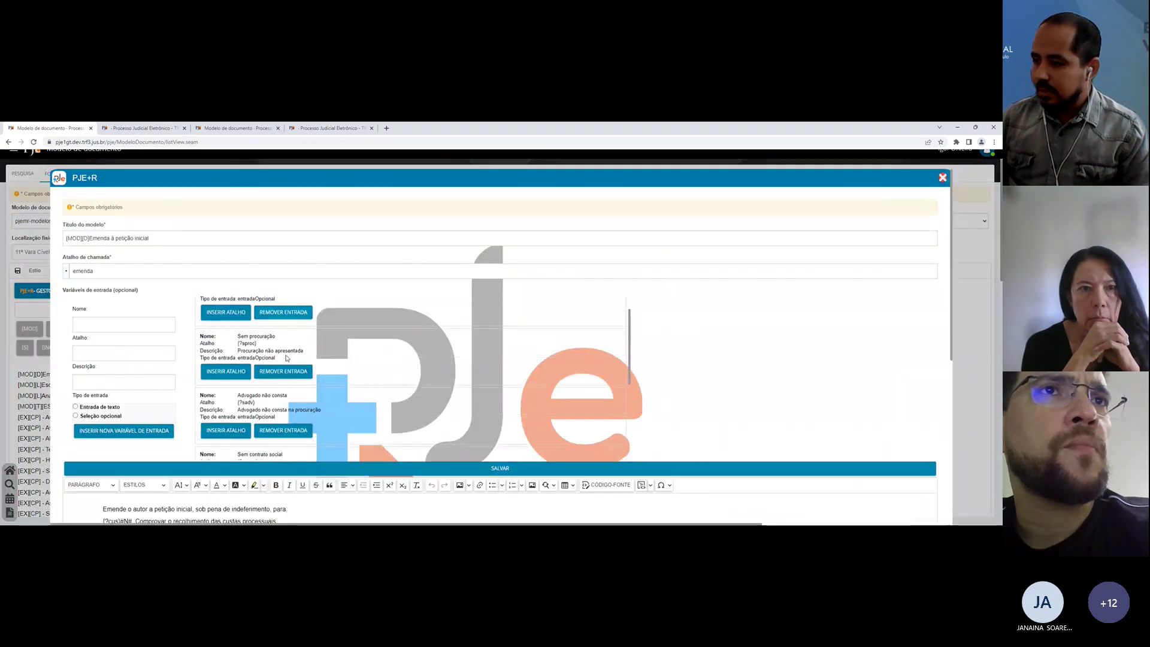
Step: Add a #poloAtivo.# line at the top of the Emenda template, save it, and return to the draft
{"action": "left_click", "coordinate": [103, 352]}
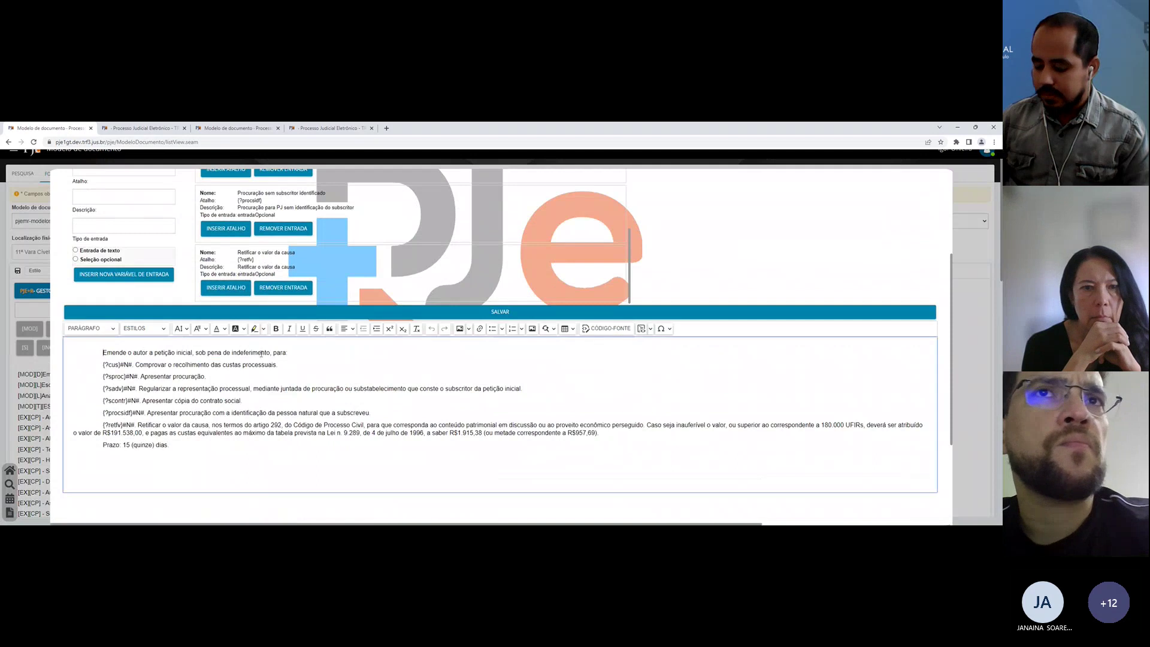
{"action": "key", "text": "Return"}
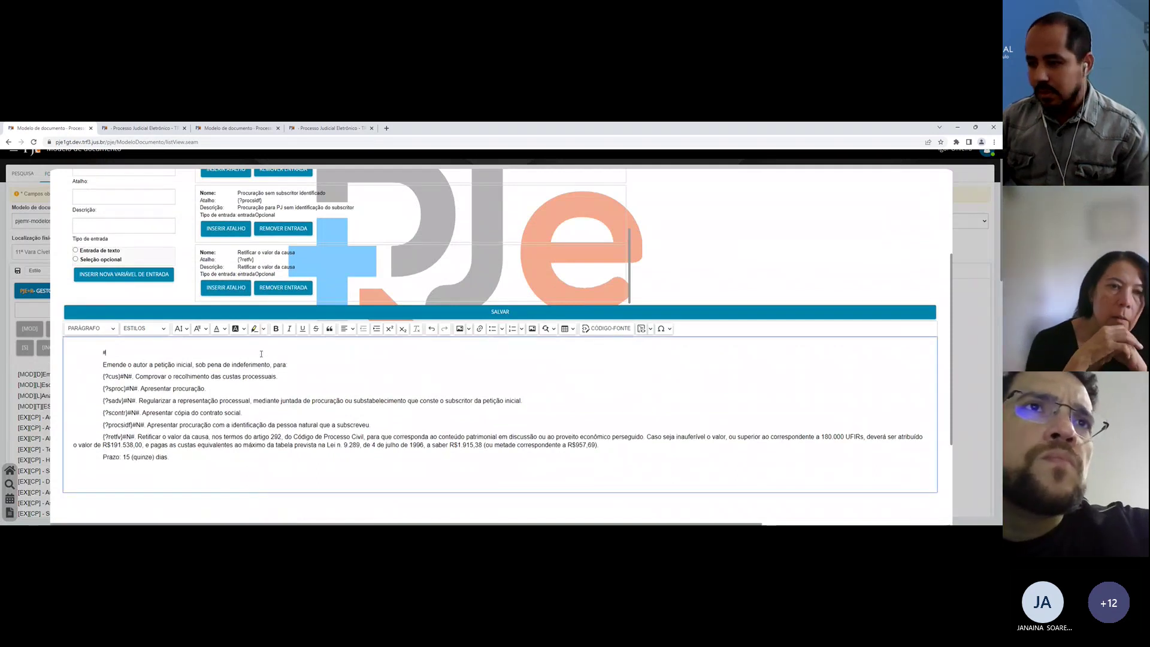
{"action": "type", "text": "#poloAtivo."}
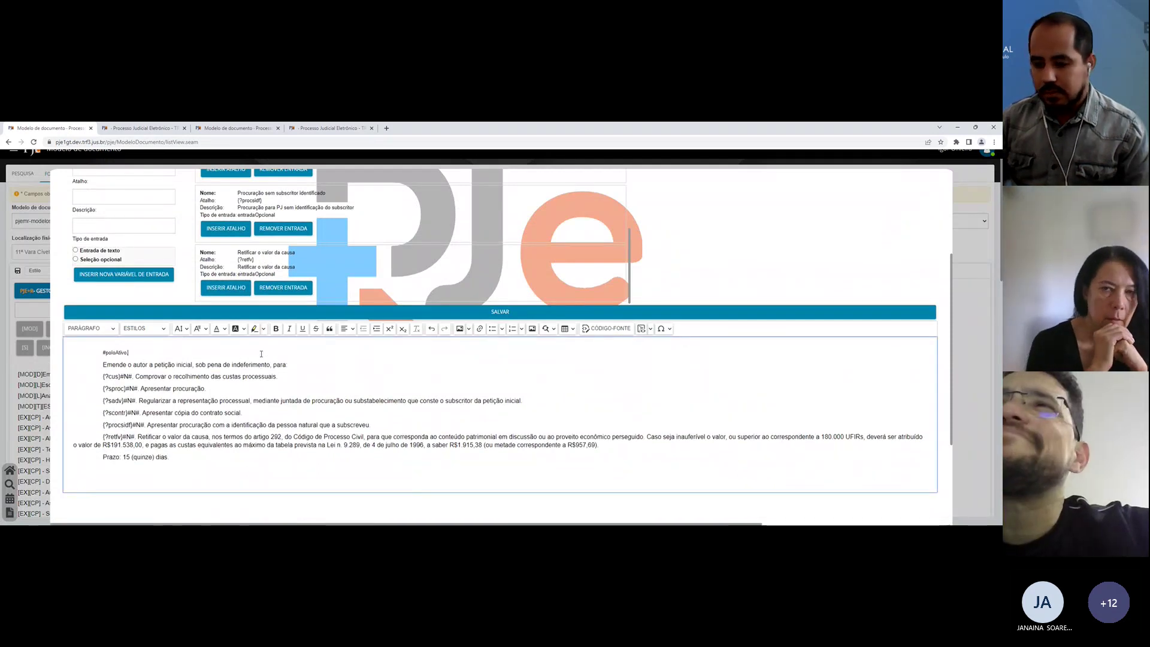
{"action": "type", "text": "#"}
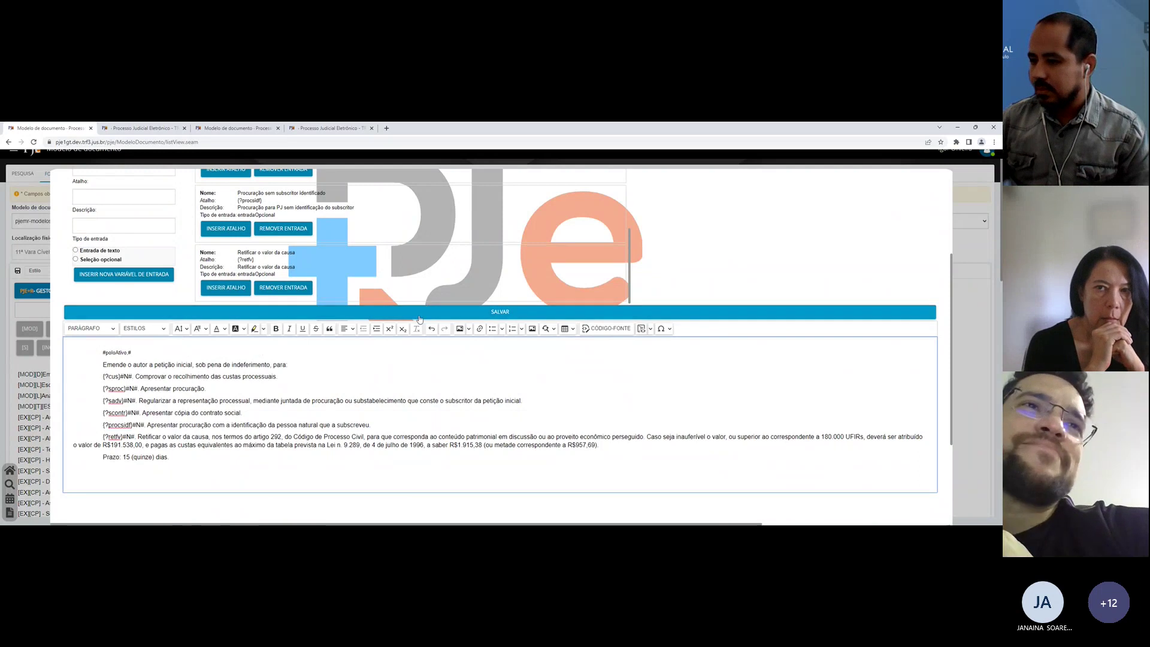
{"action": "left_click", "coordinate": [420, 312]}
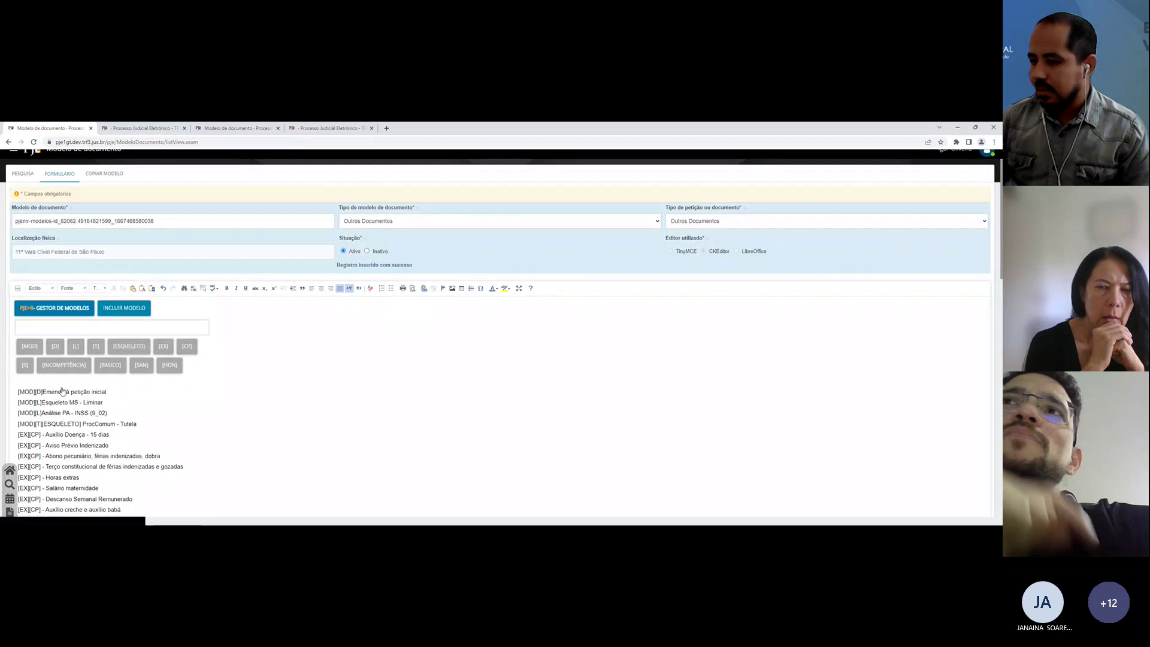
{"action": "left_click", "coordinate": [62, 391]}
{"action": "left_click", "coordinate": [114, 127]}
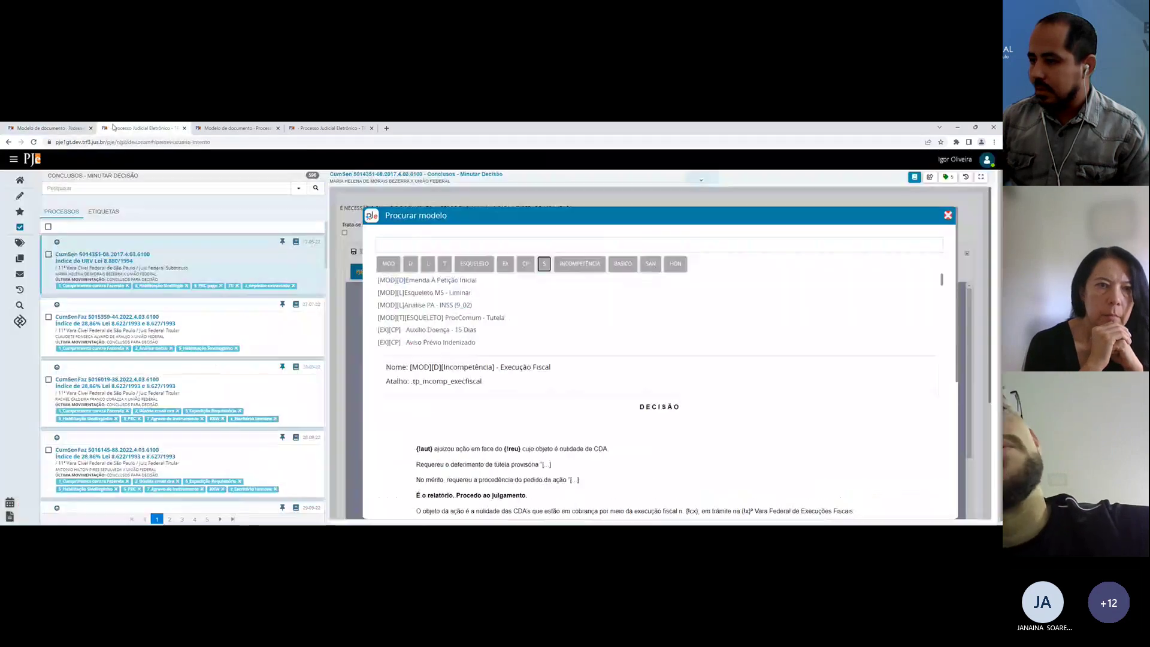
{"action": "left_click", "coordinate": [947, 215]}
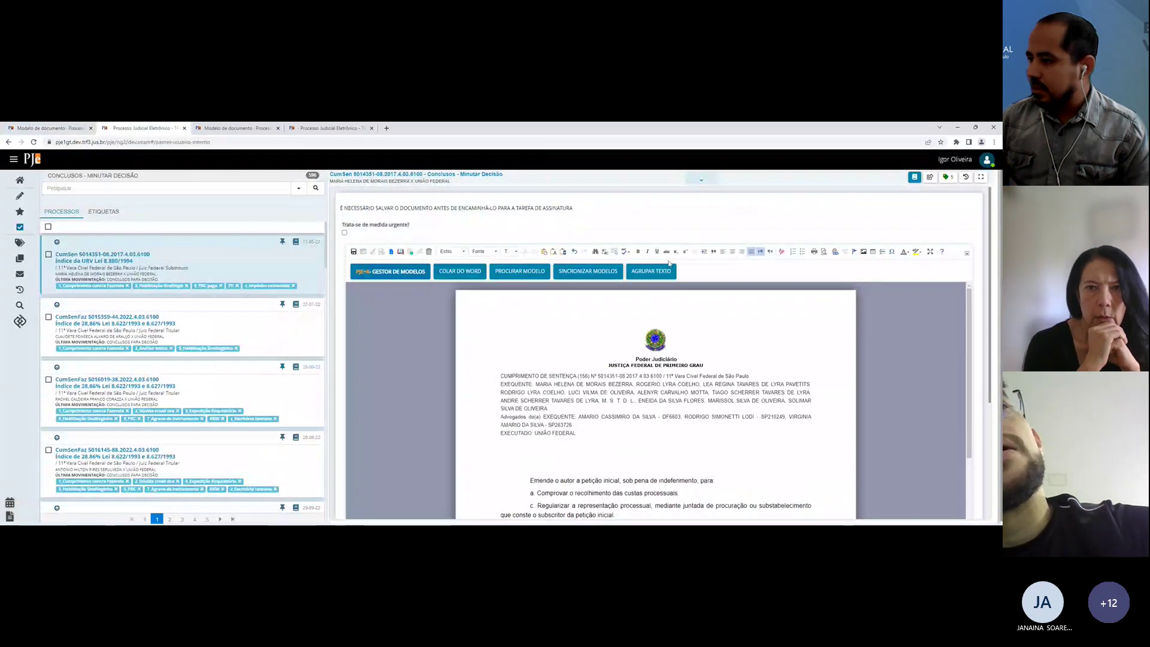
Step: Run SINCRONIZAR MODELOS on the draft, then load the second case from the conclusions list
{"action": "left_click", "coordinate": [587, 271]}
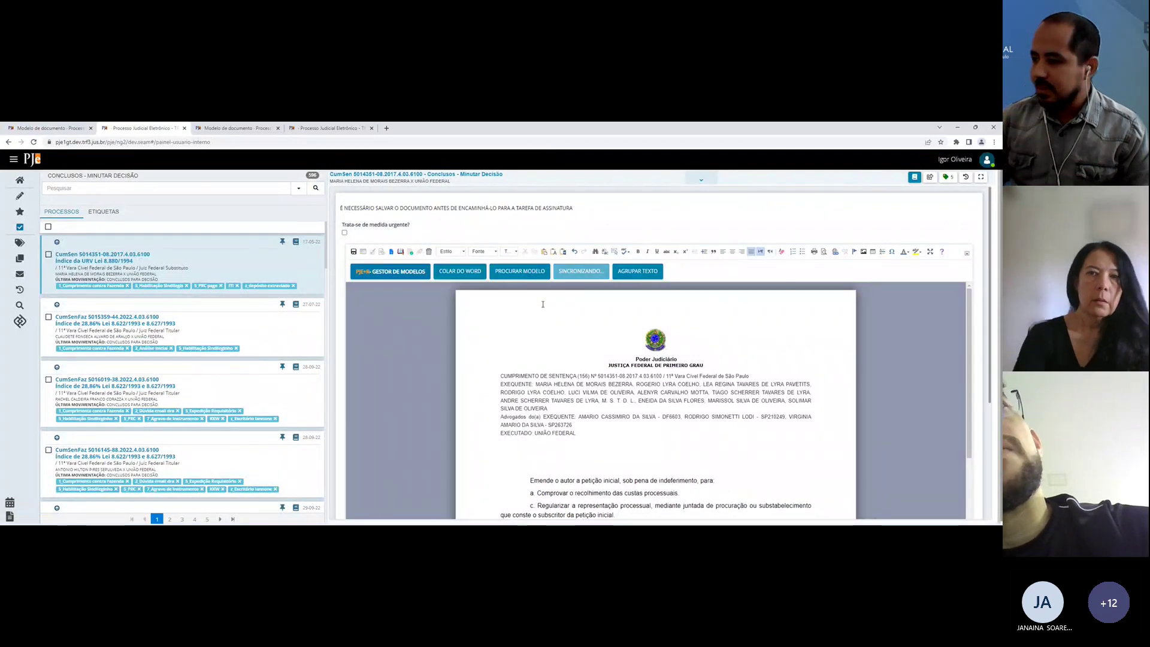
{"action": "scroll", "coordinate": [502, 339], "scroll_direction": "down", "scroll_amount": 2}
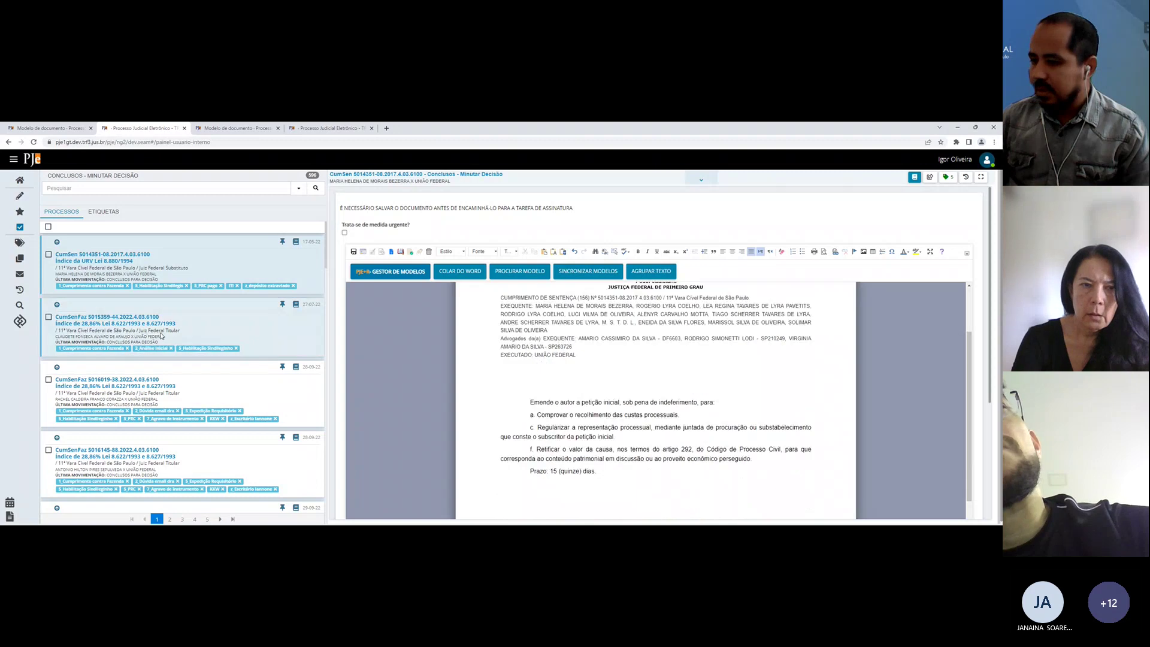
{"action": "left_click", "coordinate": [114, 323]}
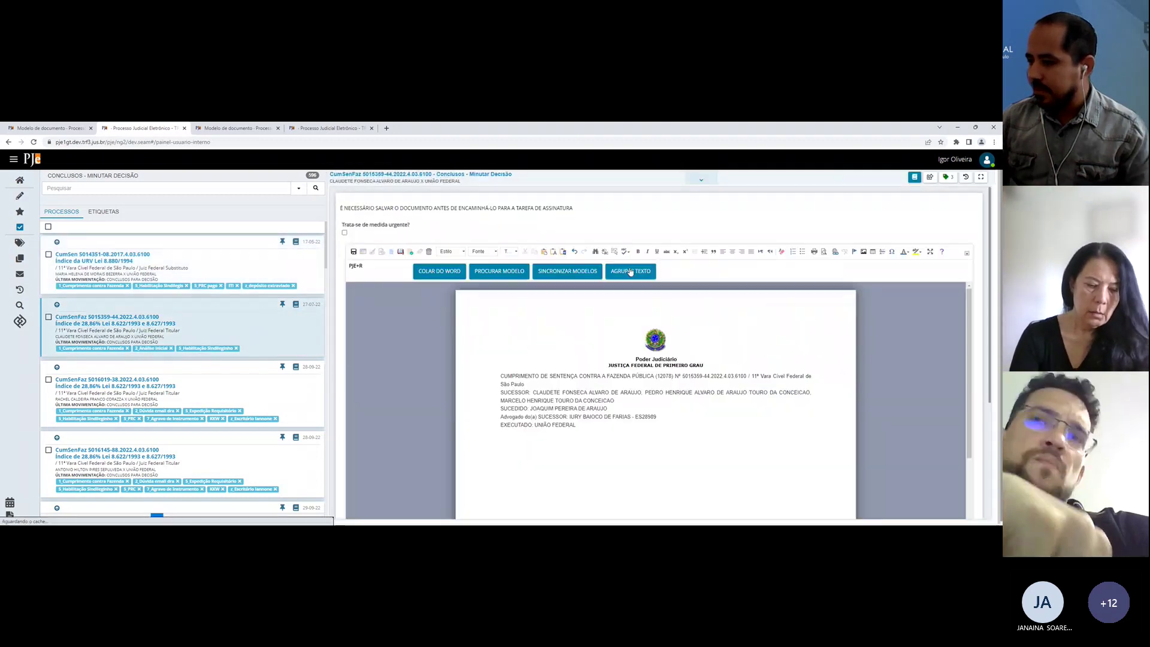
Step: Insert the .emen model below the header with only Sem procuração ticked, filling in the party names
{"action": "scroll", "coordinate": [591, 373], "scroll_direction": "down", "scroll_amount": 2}
{"action": "left_click", "coordinate": [591, 372]}
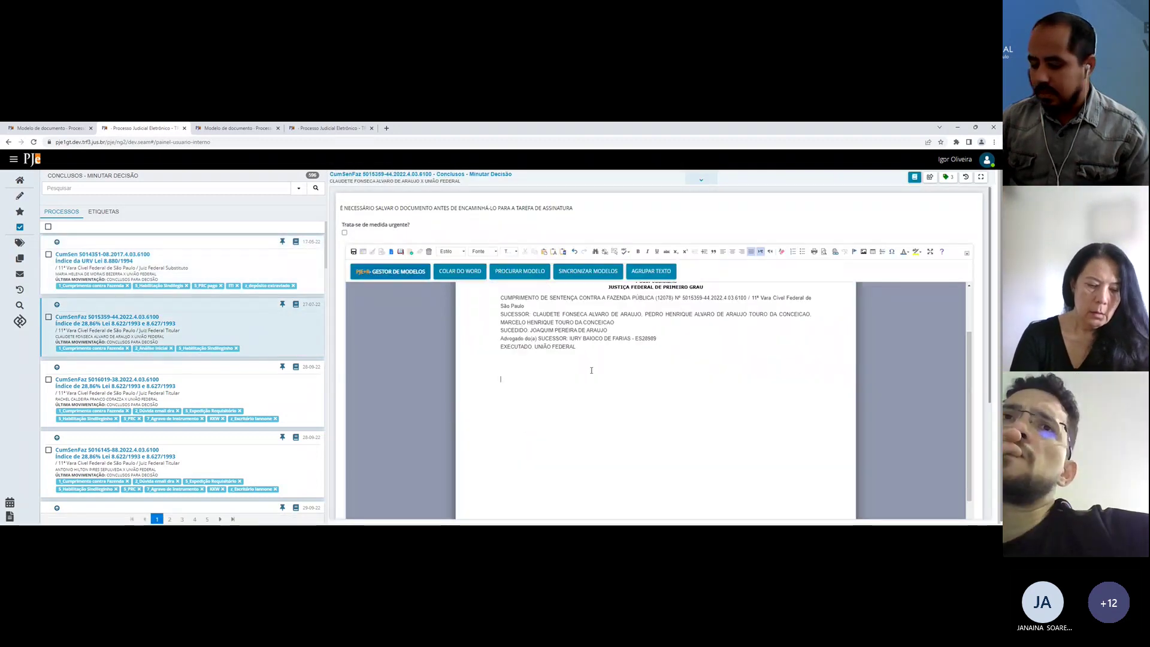
{"action": "type", "text": ".emenda"}
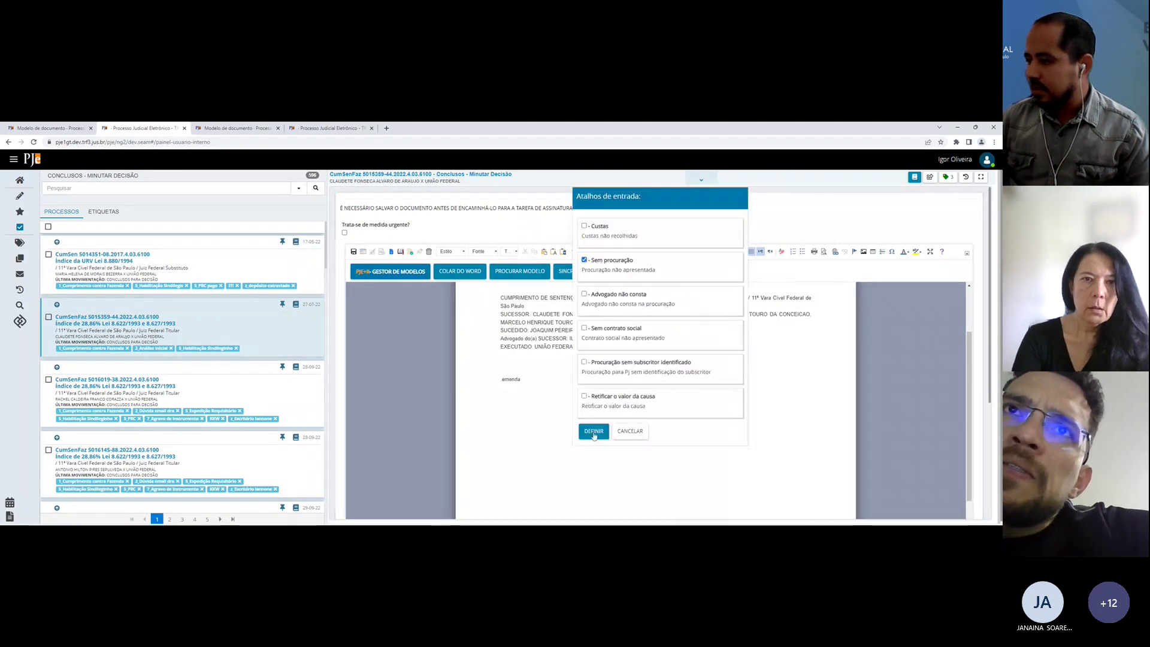
{"action": "left_click", "coordinate": [593, 430]}
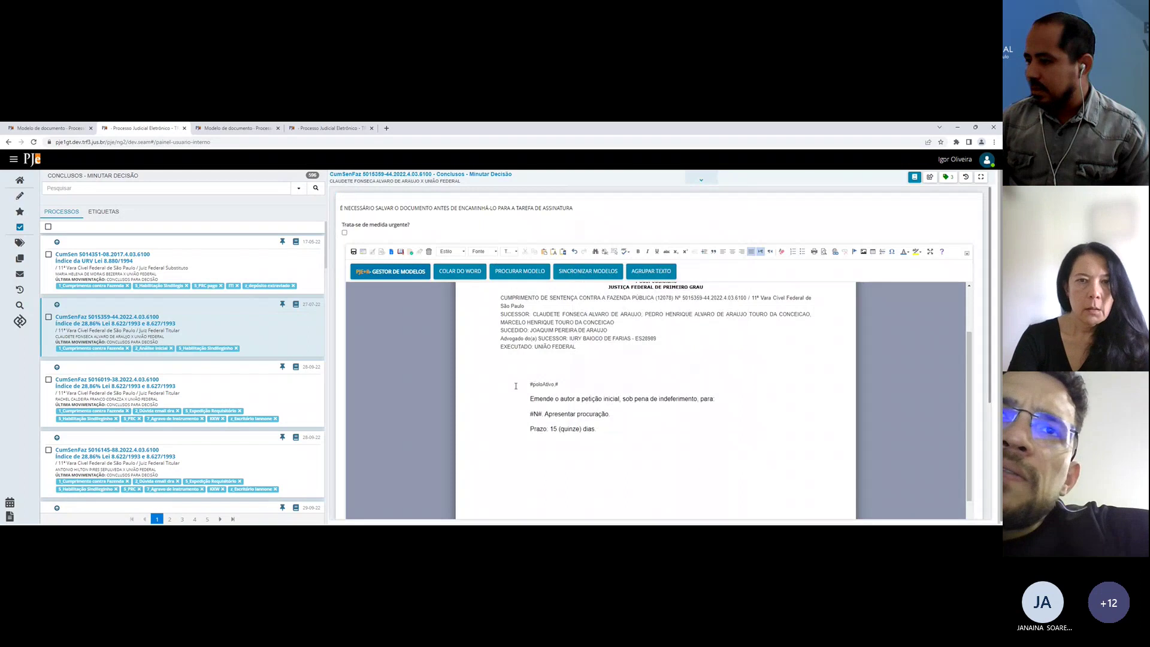
{"action": "left_click_drag", "start_coordinate": [516, 386], "coordinate": [696, 392]}
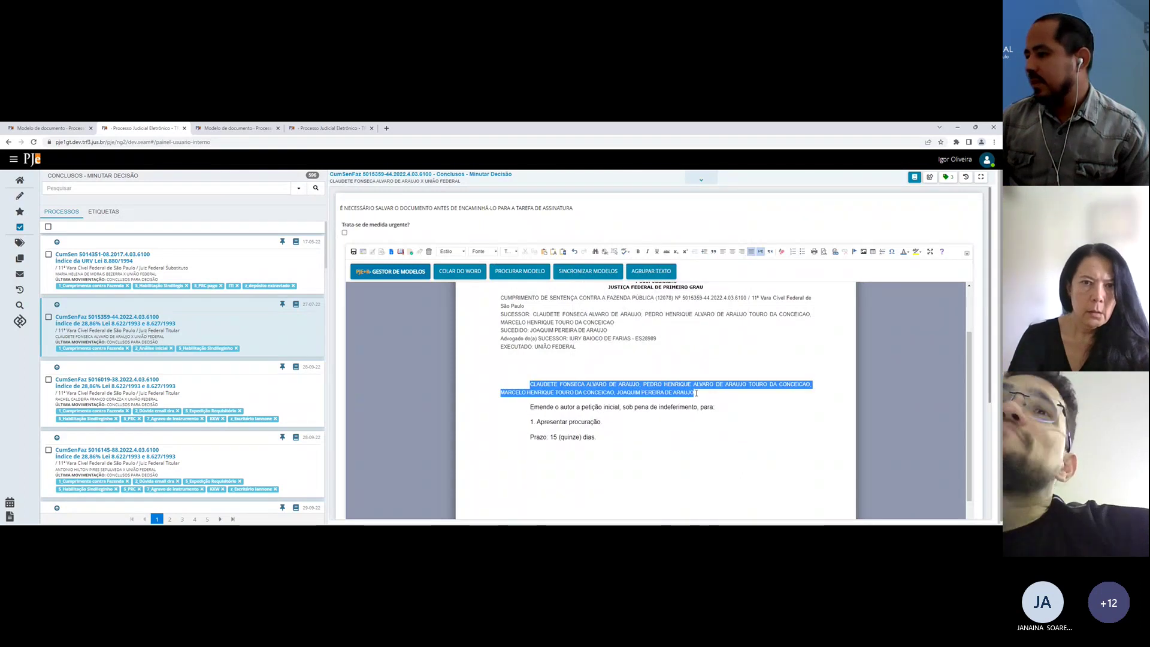
{"action": "left_click", "coordinate": [708, 393]}
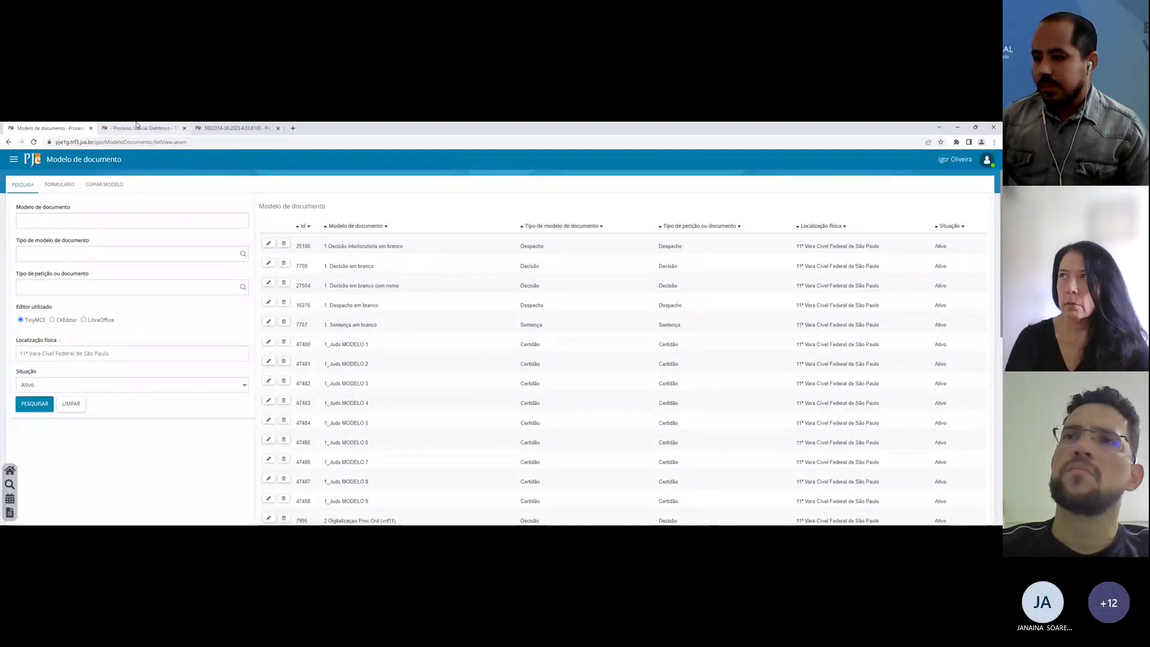
Step: Search for CKEditor models and open source model 73002 to view its template list
{"action": "left_click", "coordinate": [52, 320]}
{"action": "left_click", "coordinate": [35, 404]}
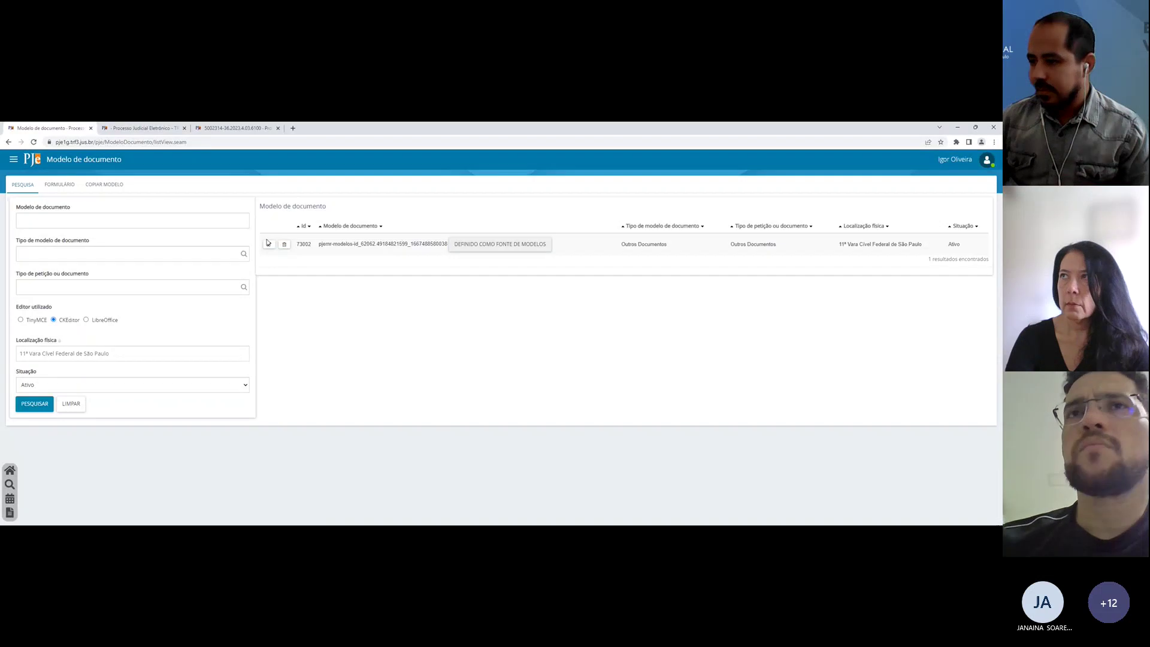
{"action": "left_click", "coordinate": [269, 244]}
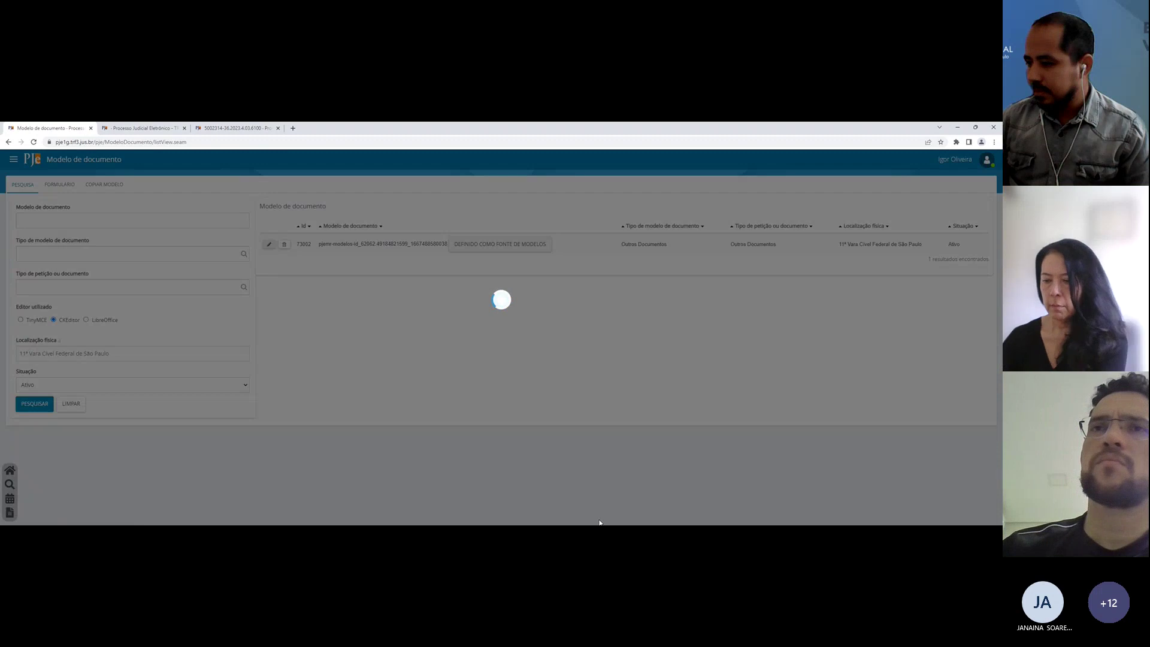
{"action": "scroll", "coordinate": [125, 401], "scroll_direction": "down", "scroll_amount": 3}
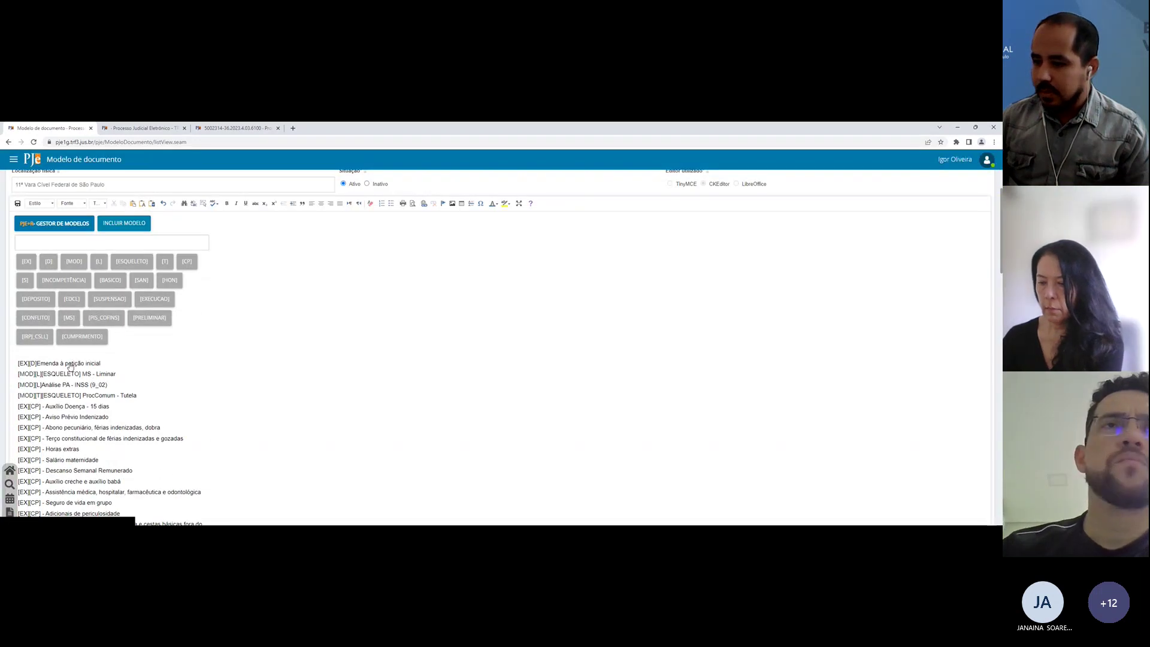
Step: Open the Emenda template and insert, then delete, the {?procsidf} variable at the text start
{"action": "left_click", "coordinate": [70, 364]}
{"action": "left_click", "coordinate": [428, 379]}
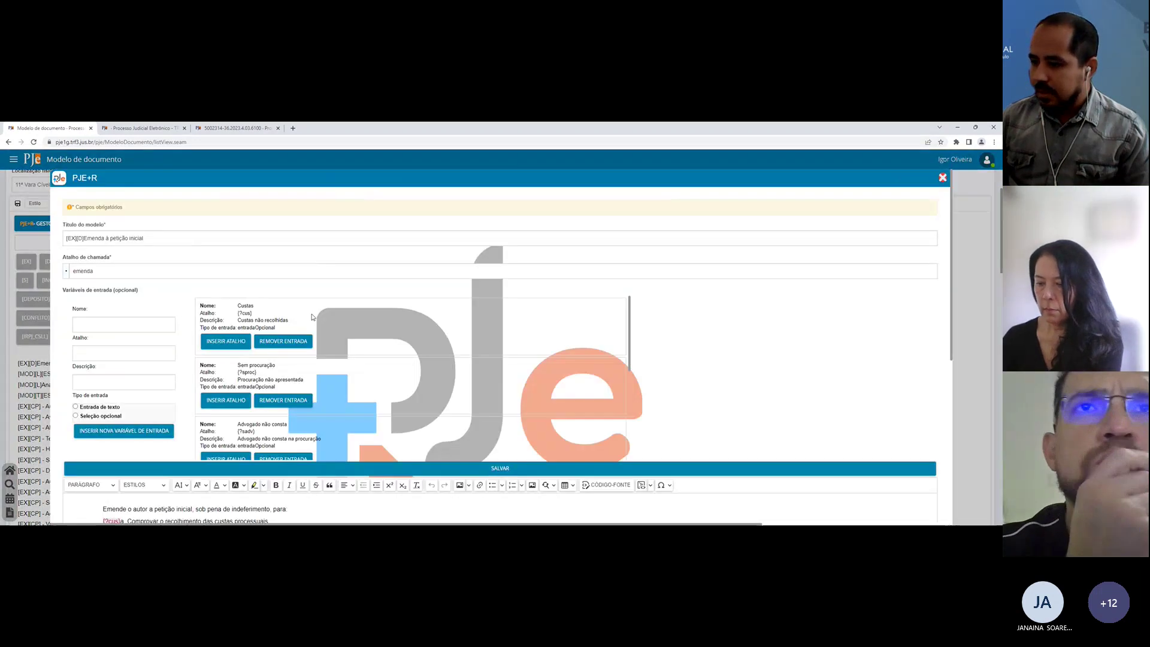
{"action": "scroll", "coordinate": [455, 299], "scroll_direction": "up", "scroll_amount": 1}
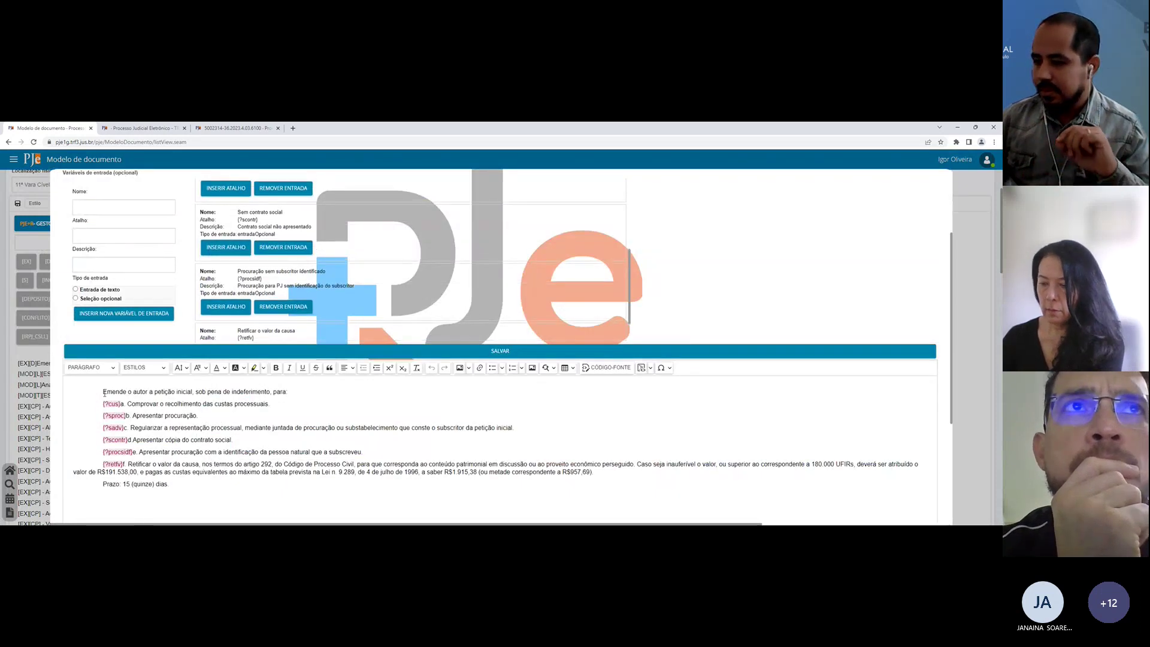
{"action": "left_click", "coordinate": [97, 392]}
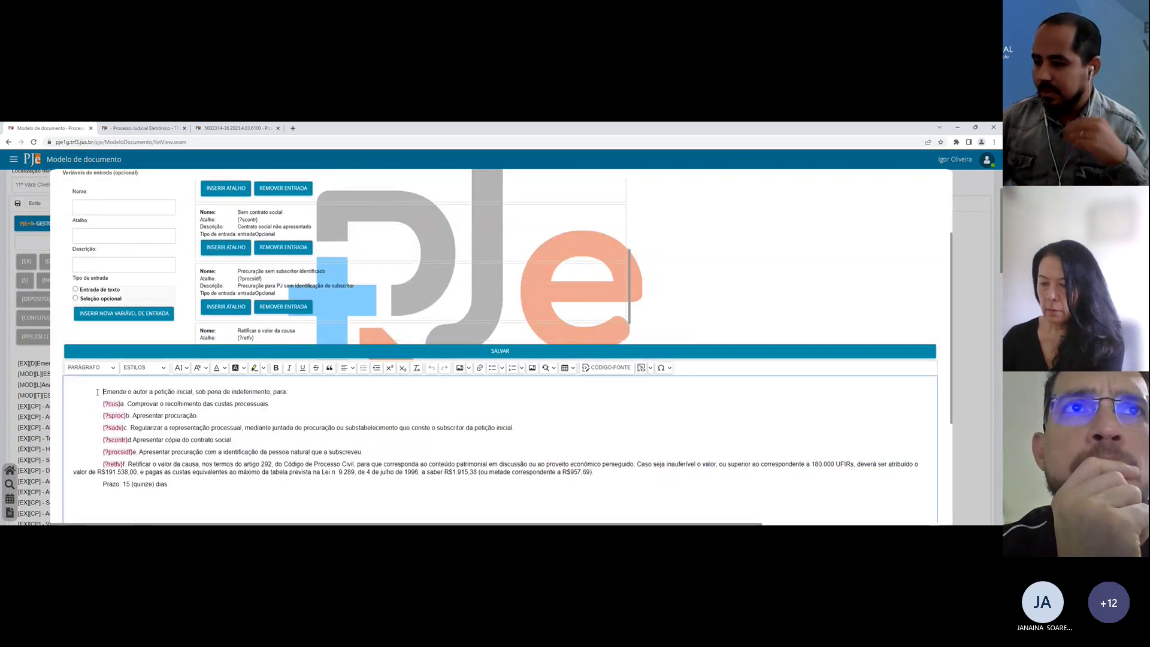
{"action": "left_click", "coordinate": [217, 308]}
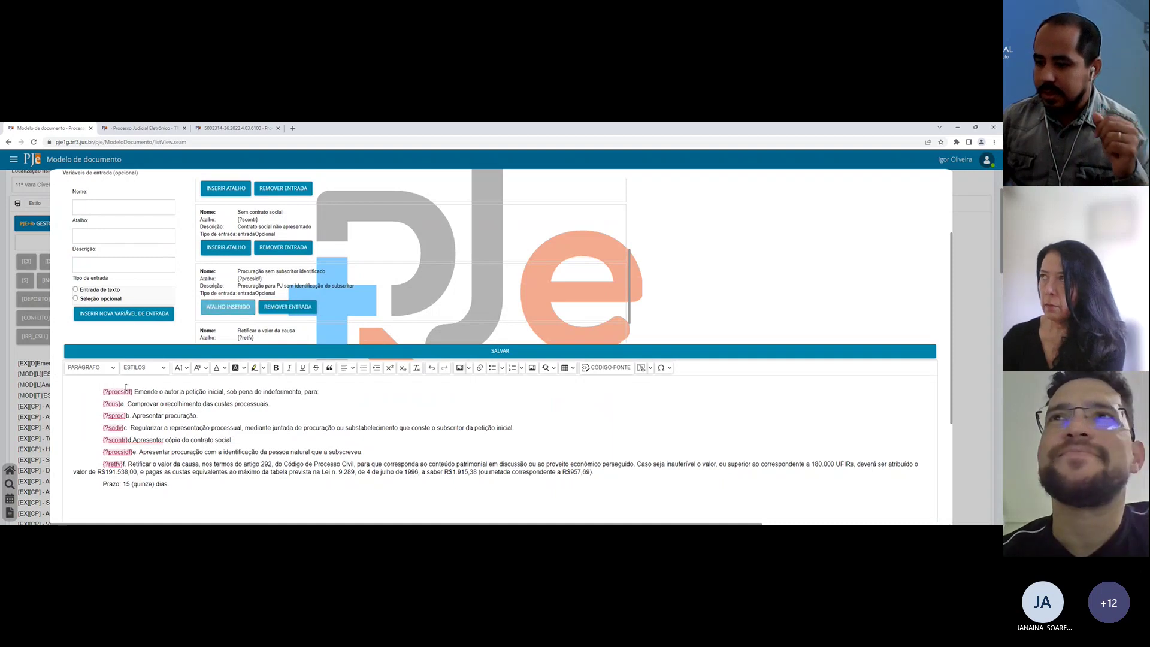
{"action": "left_click", "coordinate": [97, 393]}
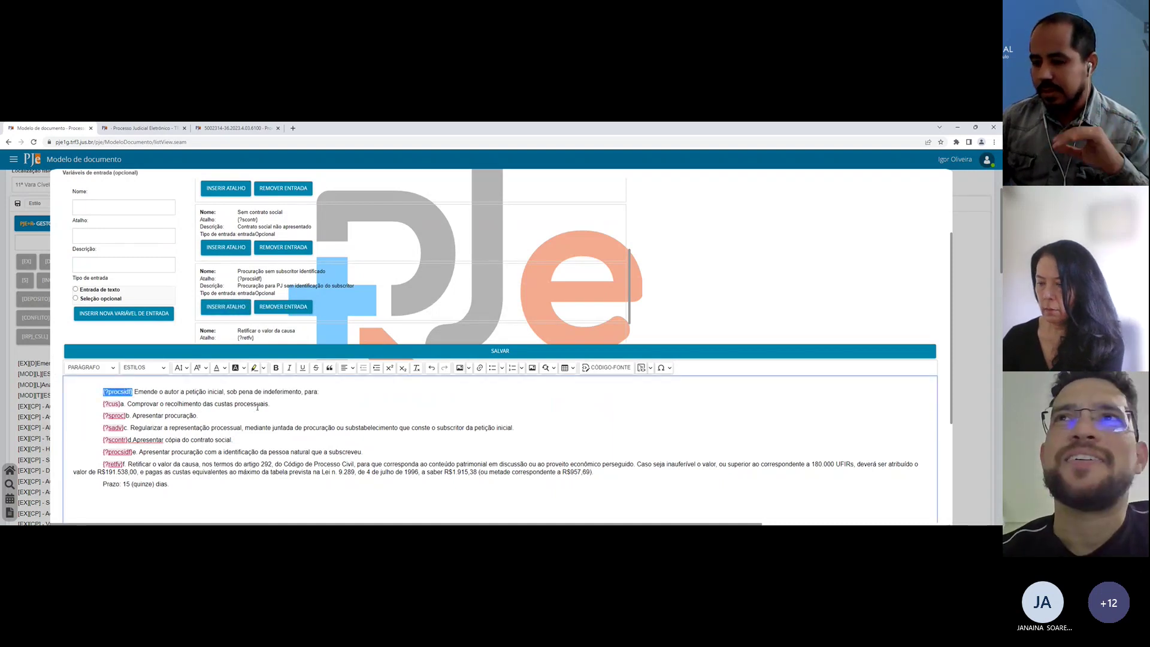
{"action": "key", "text": "BackSpace"}
{"action": "key", "text": "BackSpace"}
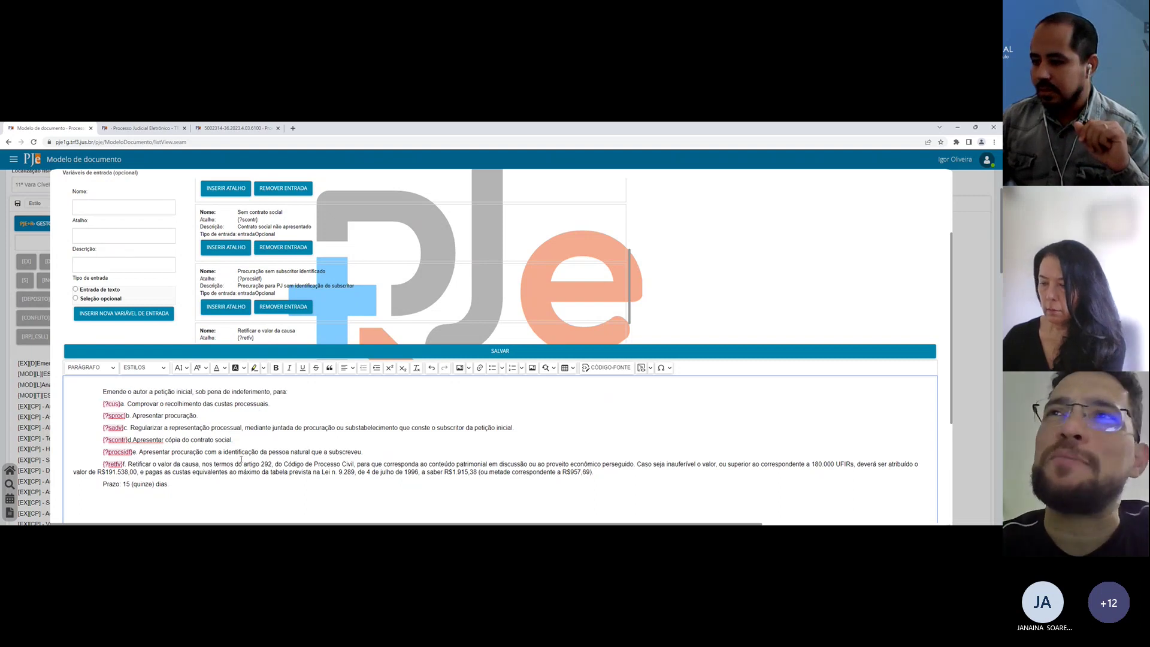
Step: After 'cópia do contrato social.', type '[' to browse shortcut suggestions, then remove it
{"action": "scroll", "coordinate": [241, 459], "scroll_direction": "down", "scroll_amount": 1}
{"action": "left_click", "coordinate": [293, 402]}
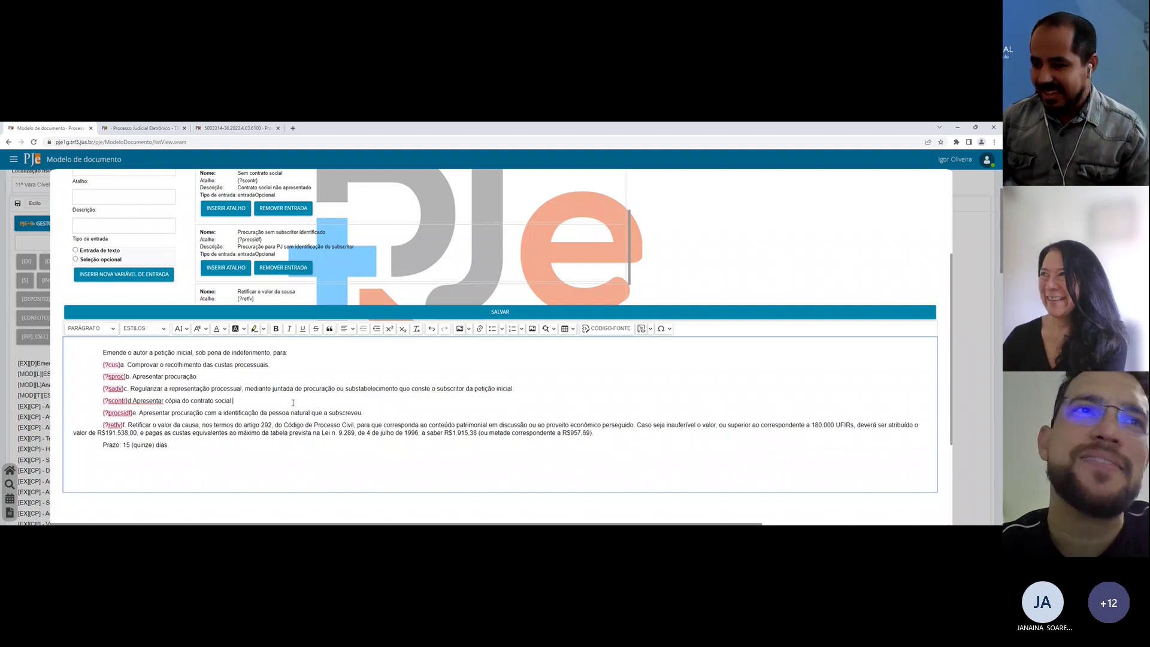
{"action": "scroll", "coordinate": [293, 402], "scroll_direction": "down", "scroll_amount": 2}
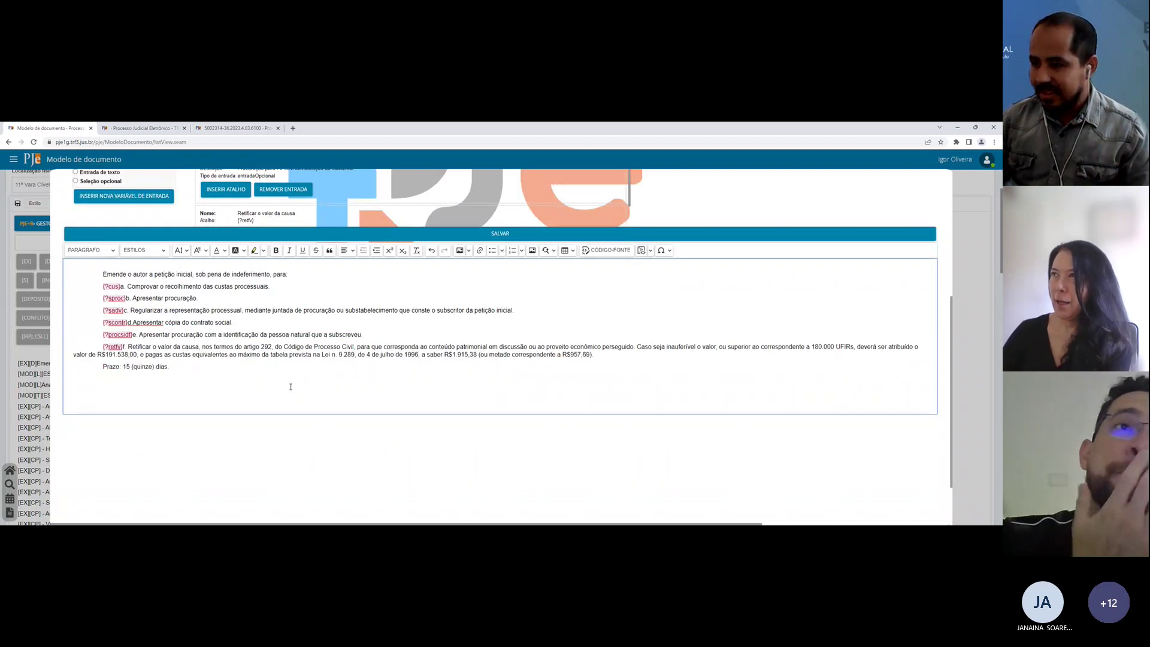
{"action": "type", "text": "["}
{"action": "key", "text": "Down"}
{"action": "key", "text": "Down"}
{"action": "key", "text": "Down"}
{"action": "key", "text": "Down"}
{"action": "key", "text": "Down"}
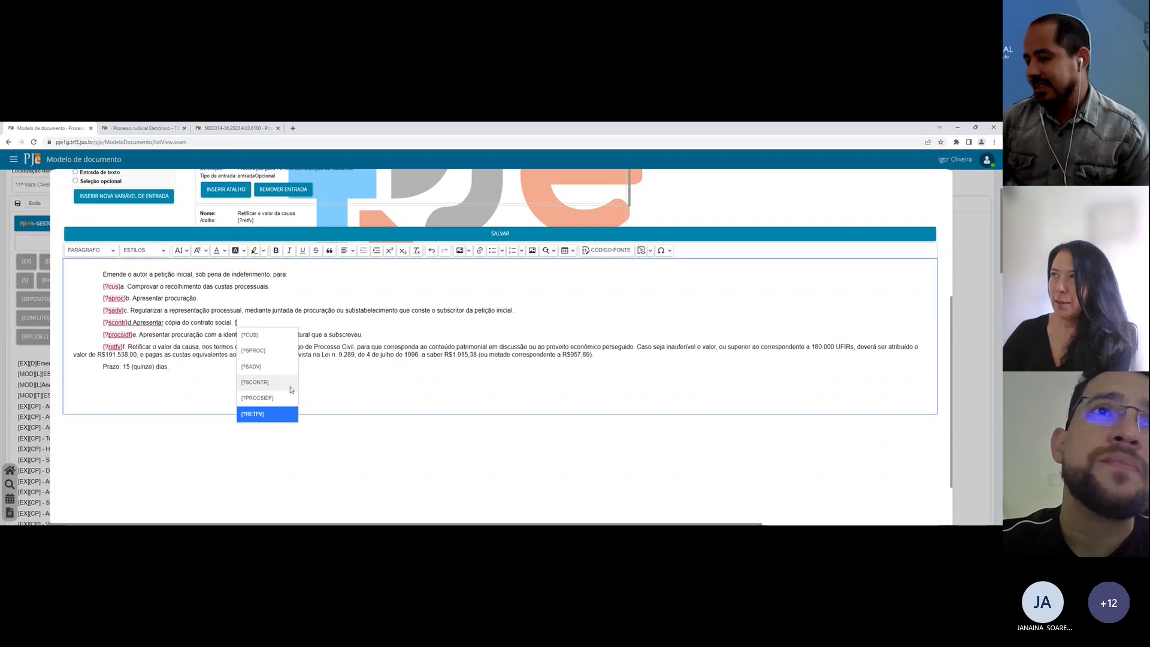
{"action": "key", "text": "Down"}
{"action": "key", "text": "Down"}
{"action": "key", "text": "Down"}
{"action": "key", "text": "Down"}
{"action": "key", "text": "Up"}
{"action": "key", "text": "Up"}
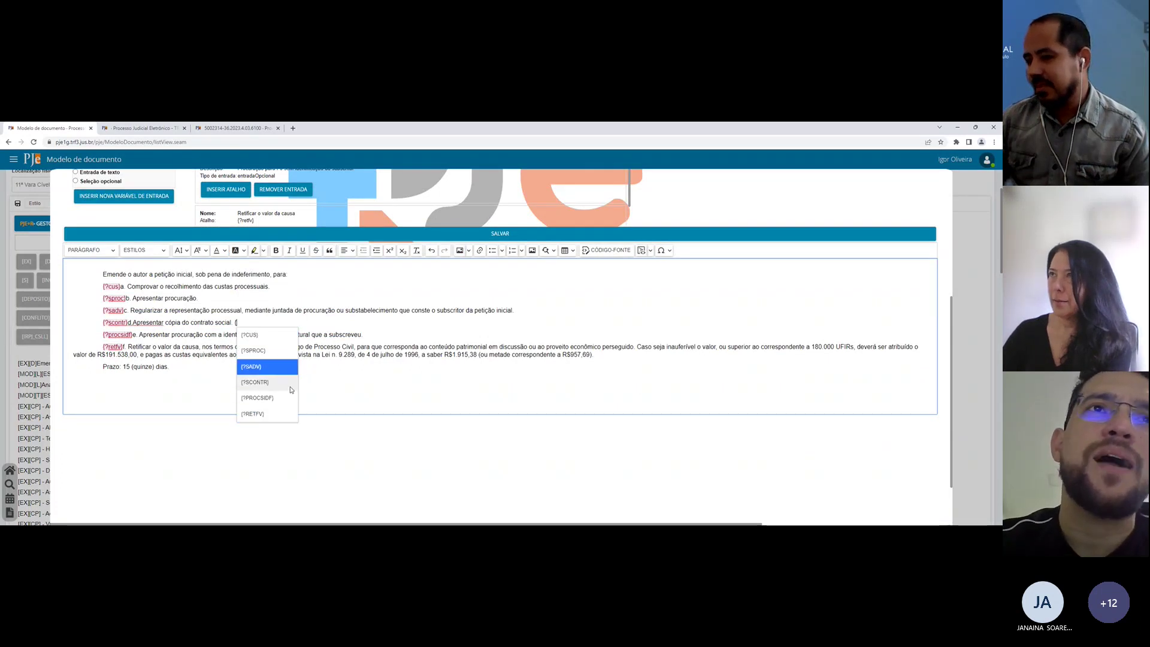
{"action": "type", "text": "?"}
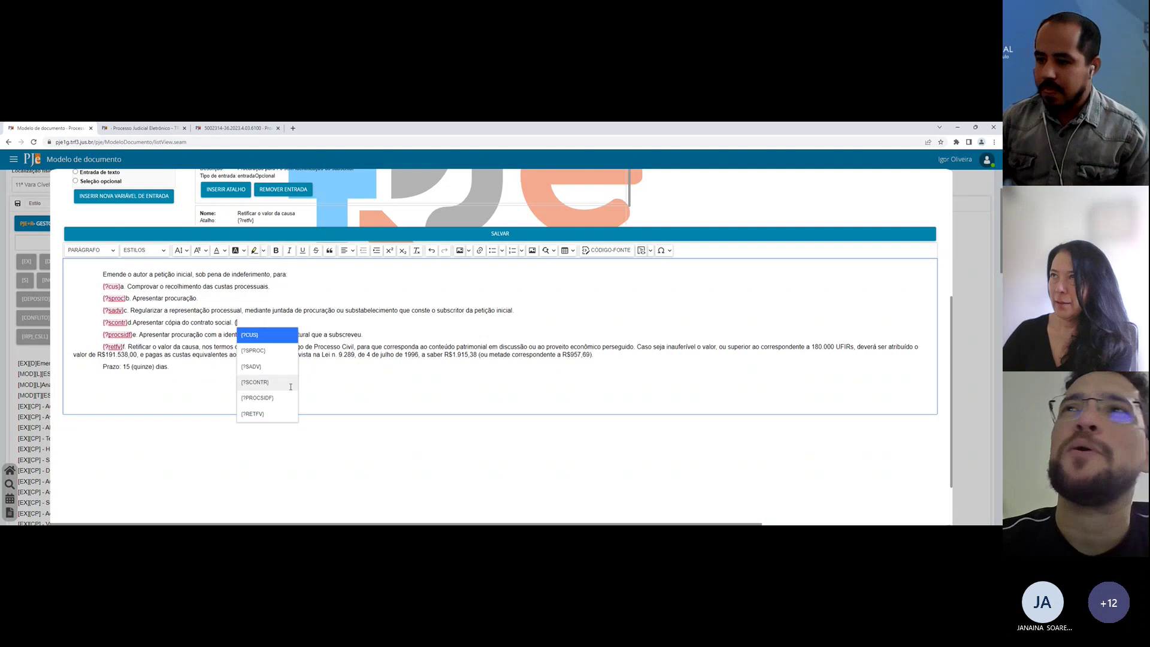
{"action": "key", "text": "BackSpace"}
{"action": "key", "text": "BackSpace"}
Step: Scroll through the template's variables and close the PJe+R model editor unchanged
{"action": "scroll", "coordinate": [290, 386], "scroll_direction": "up", "scroll_amount": 4}
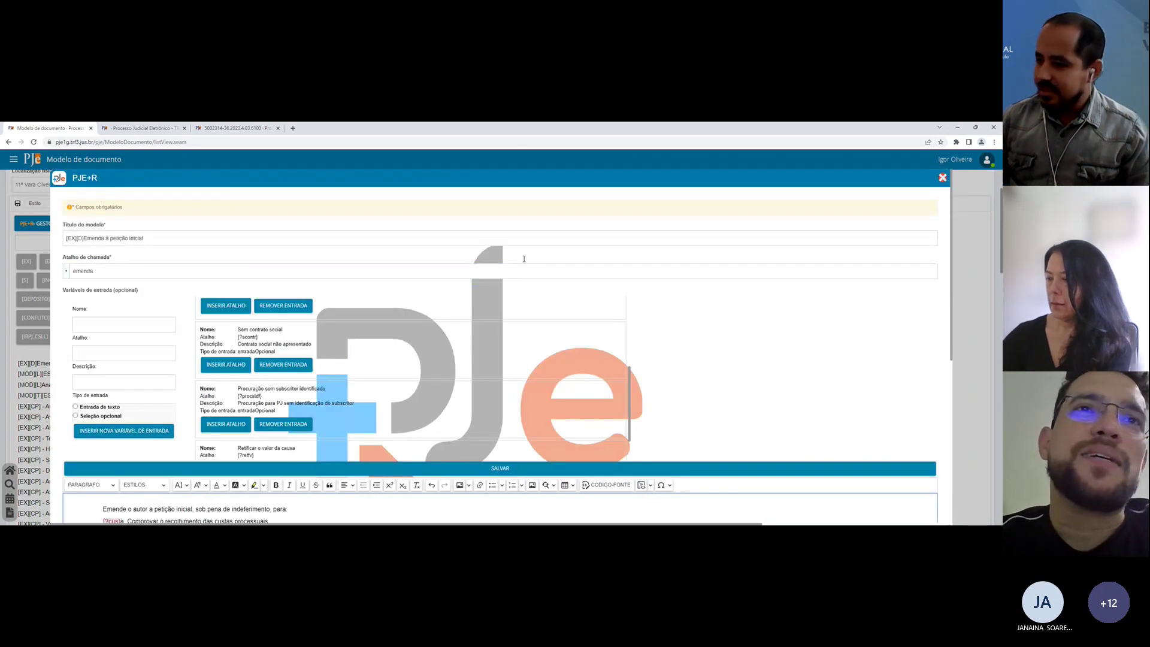
{"action": "scroll", "coordinate": [433, 334], "scroll_direction": "down", "scroll_amount": 1}
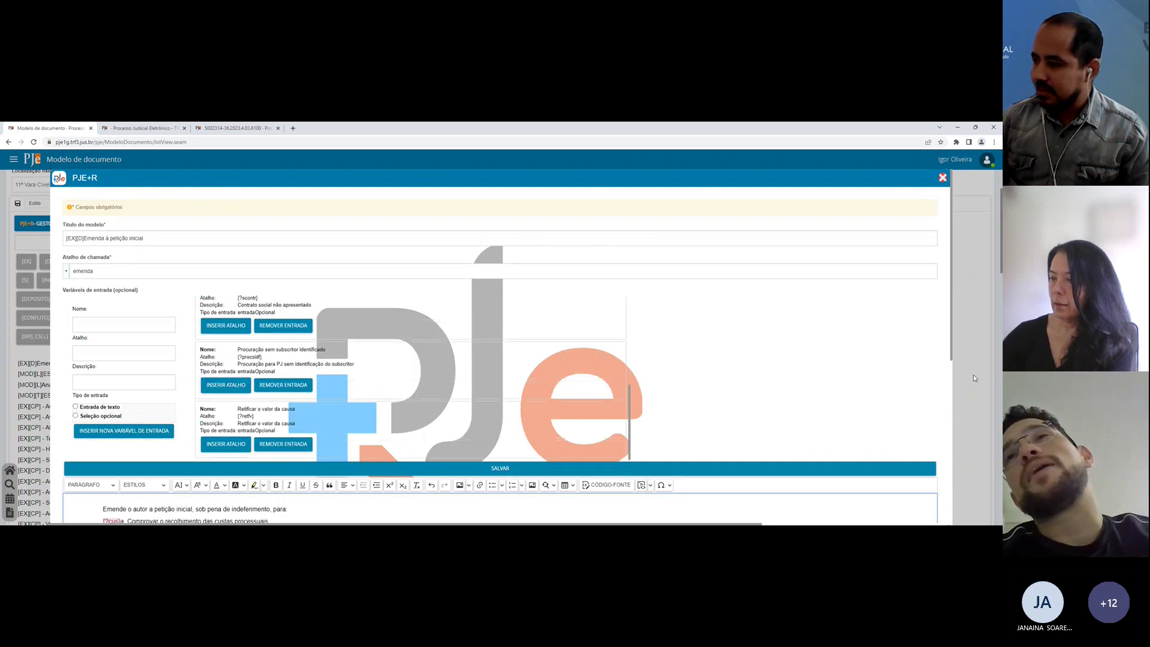
{"action": "scroll", "coordinate": [882, 361], "scroll_direction": "down", "scroll_amount": 3}
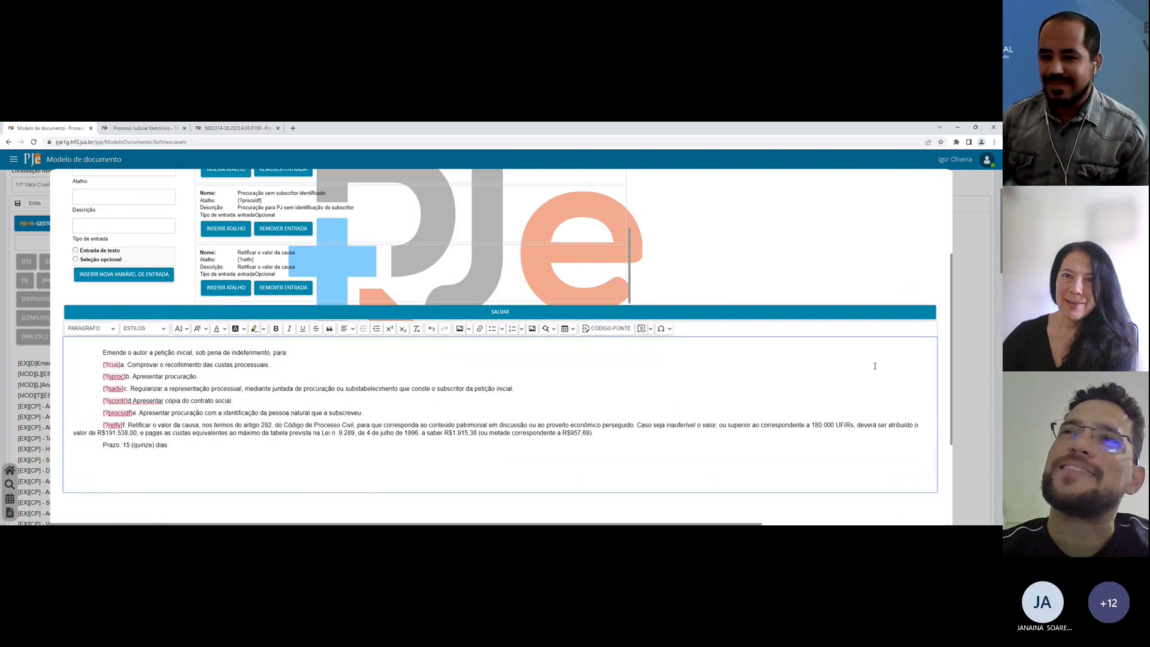
{"action": "key", "text": "Down"}
{"action": "key", "text": "End"}
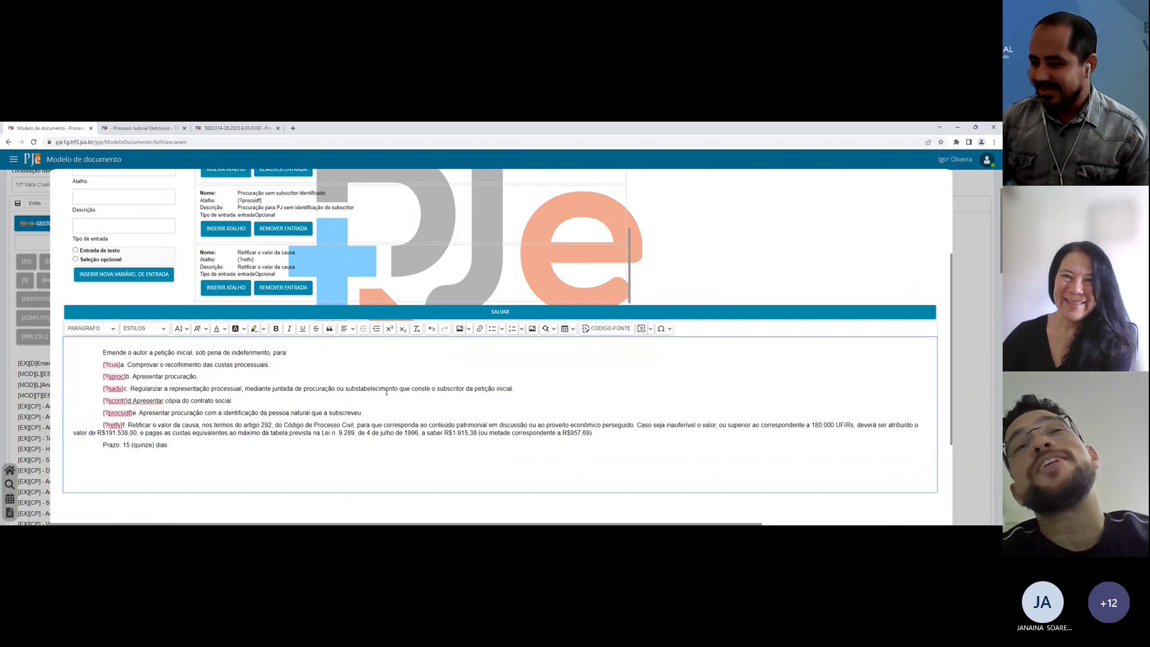
{"action": "left_click", "coordinate": [972, 325]}
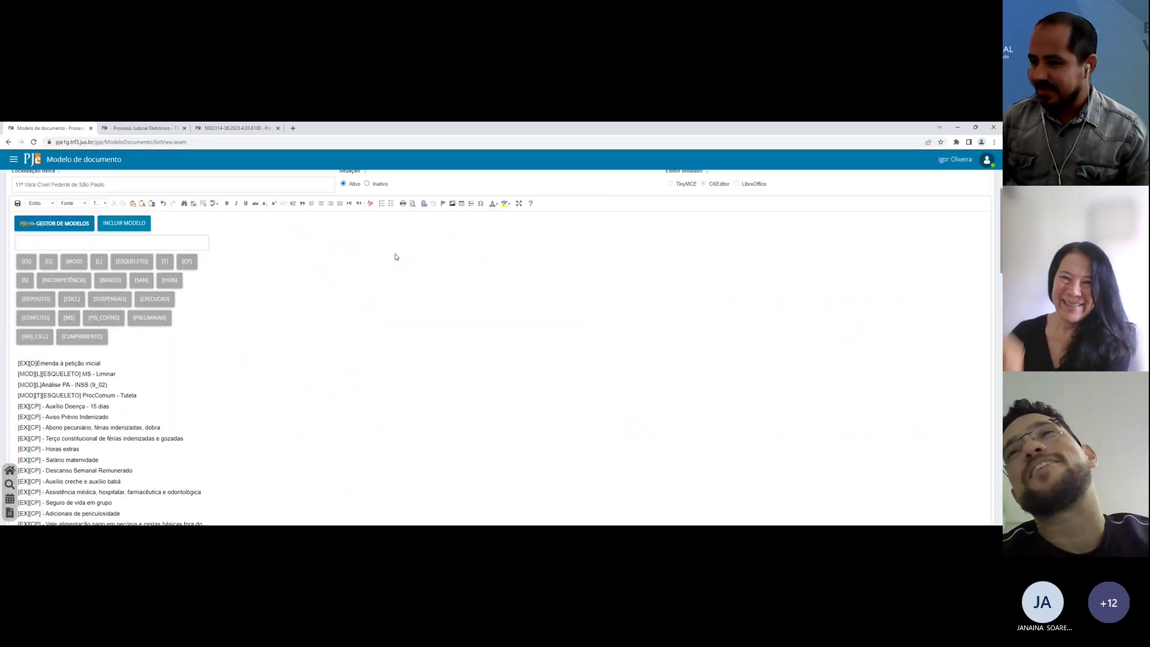
Step: Back in the case draft, expand #pp1 into the defendant's name
{"action": "left_click", "coordinate": [144, 128]}
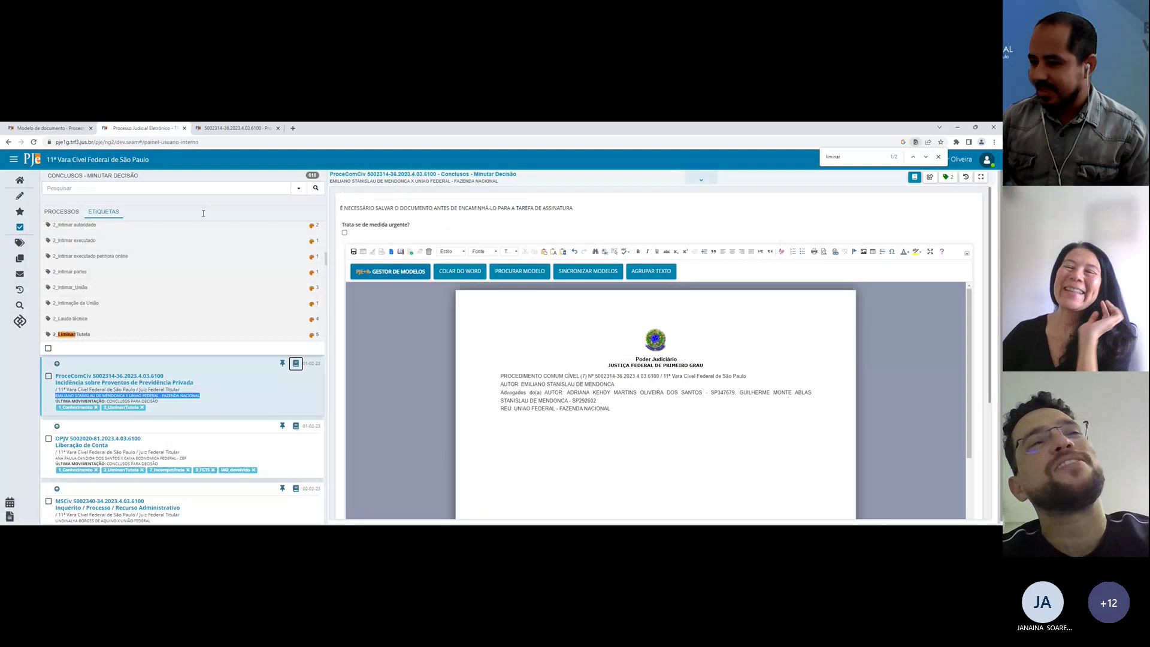
{"action": "left_click", "coordinate": [41, 127]}
{"action": "left_click", "coordinate": [144, 128]}
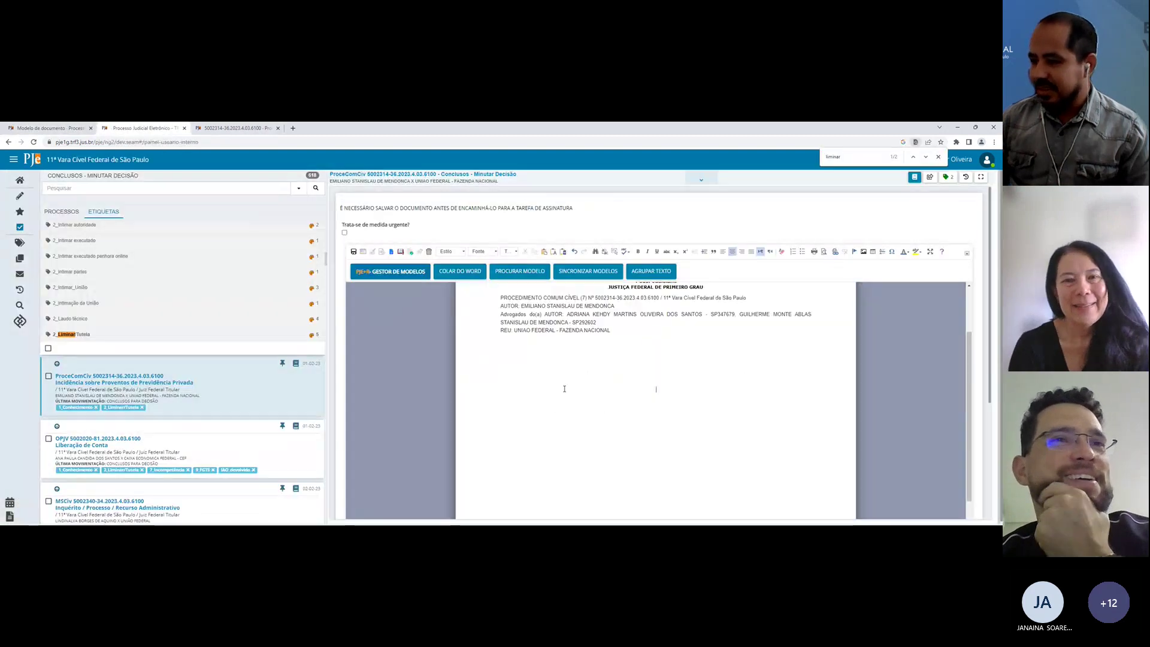
{"action": "type", "text": "#pp1"}
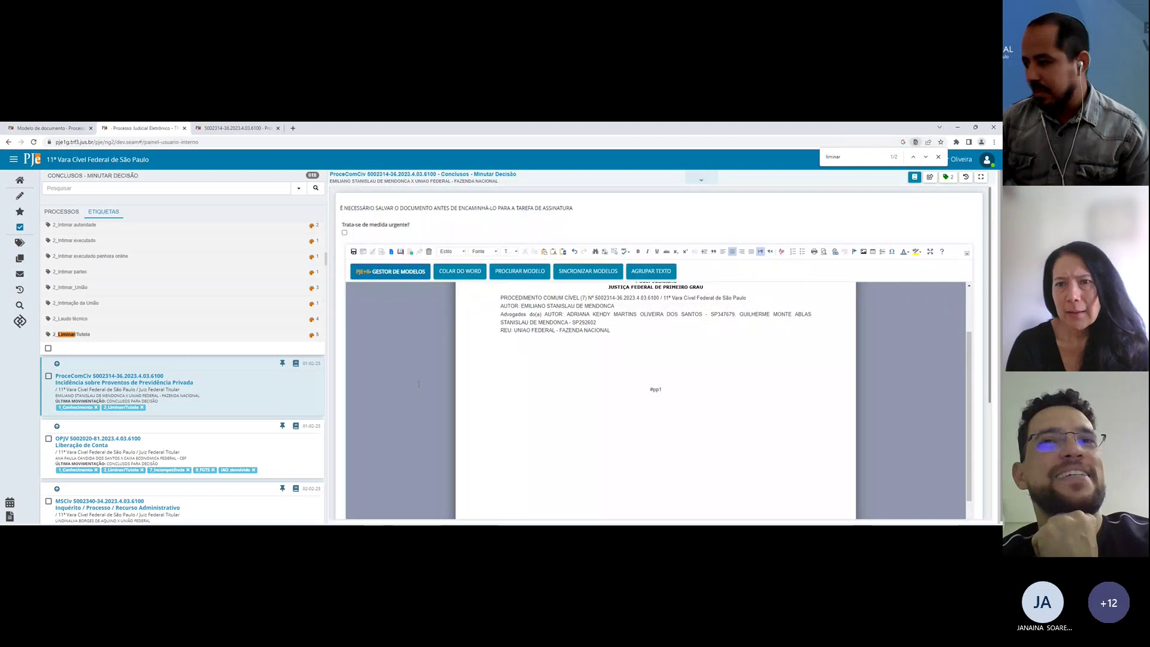
{"action": "key", "text": "space"}
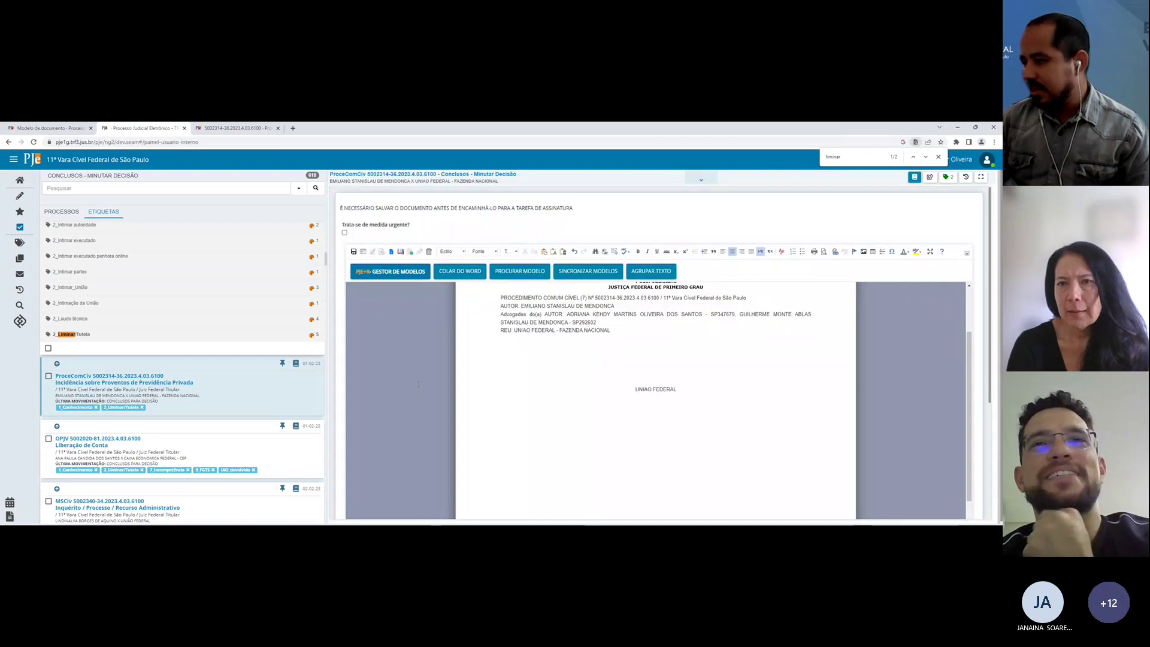
{"action": "key", "text": "ctrl+shift+Right"}
{"action": "key", "text": "ctrl+shift+Right"}
Step: Expand #pa1# into the plaintiff's name, then delete the inserted name line
{"action": "type", "text": "#"}
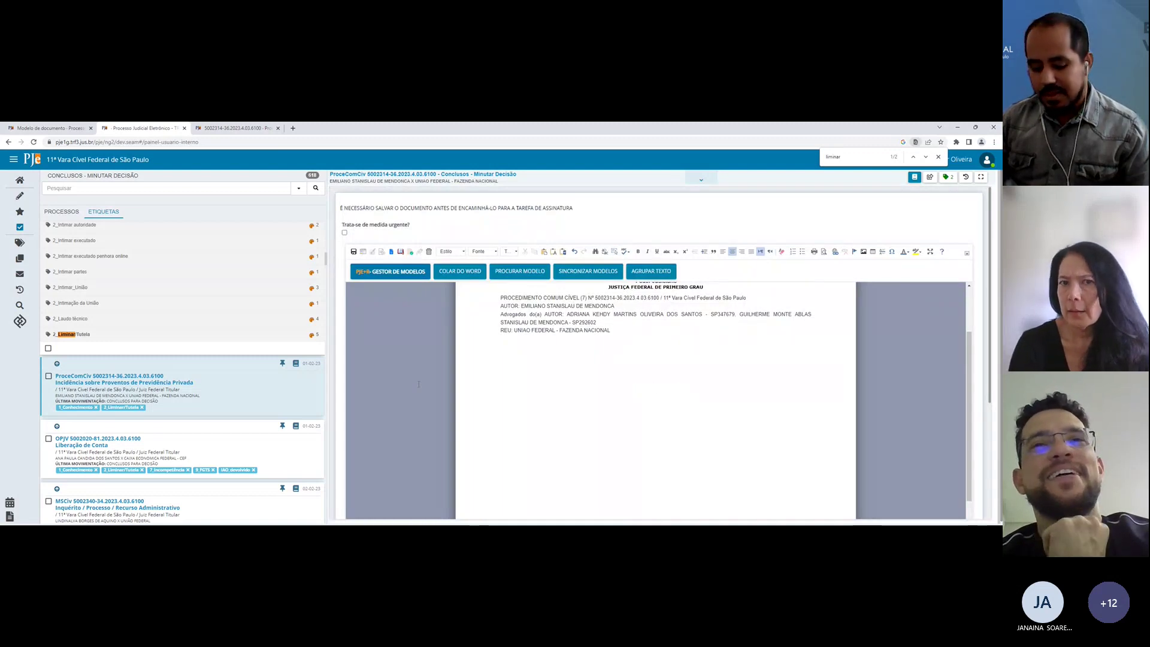
{"action": "type", "text": "pa"}
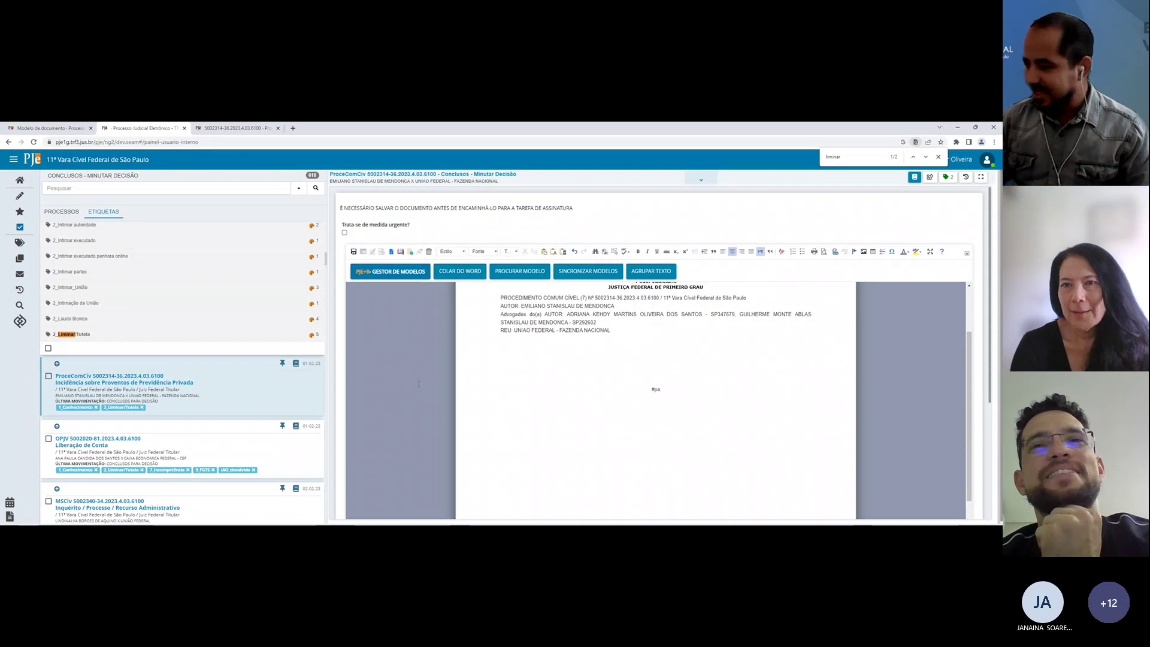
{"action": "type", "text": "1#"}
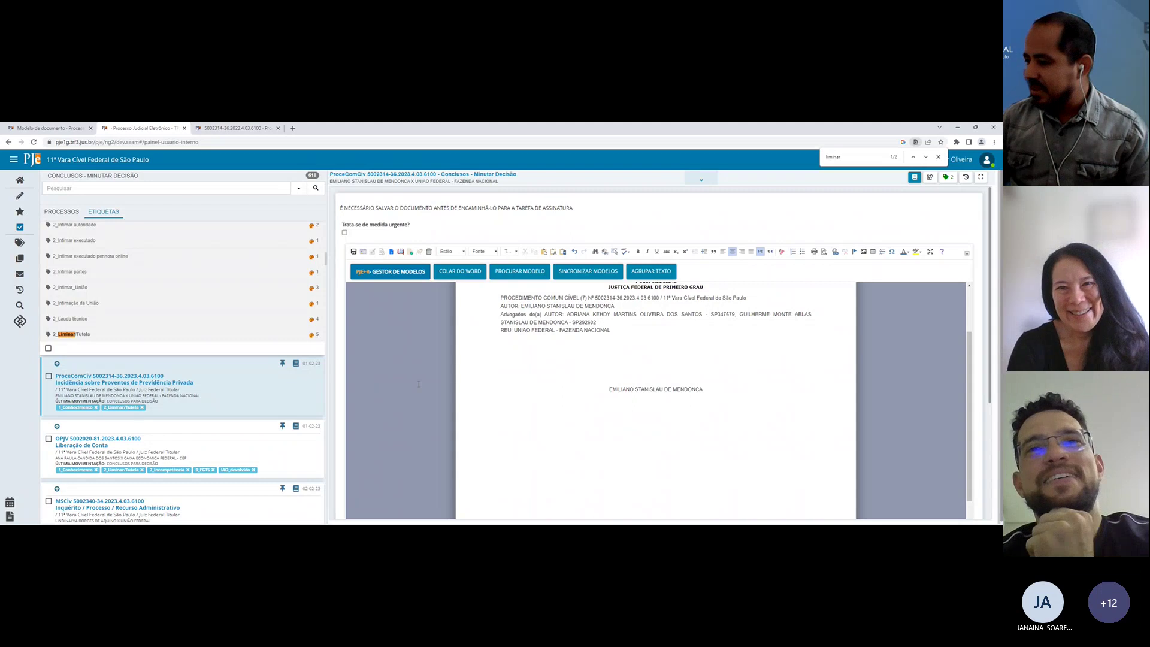
{"action": "triple_click", "coordinate": [750, 390]}
{"action": "left_click", "coordinate": [736, 391]}
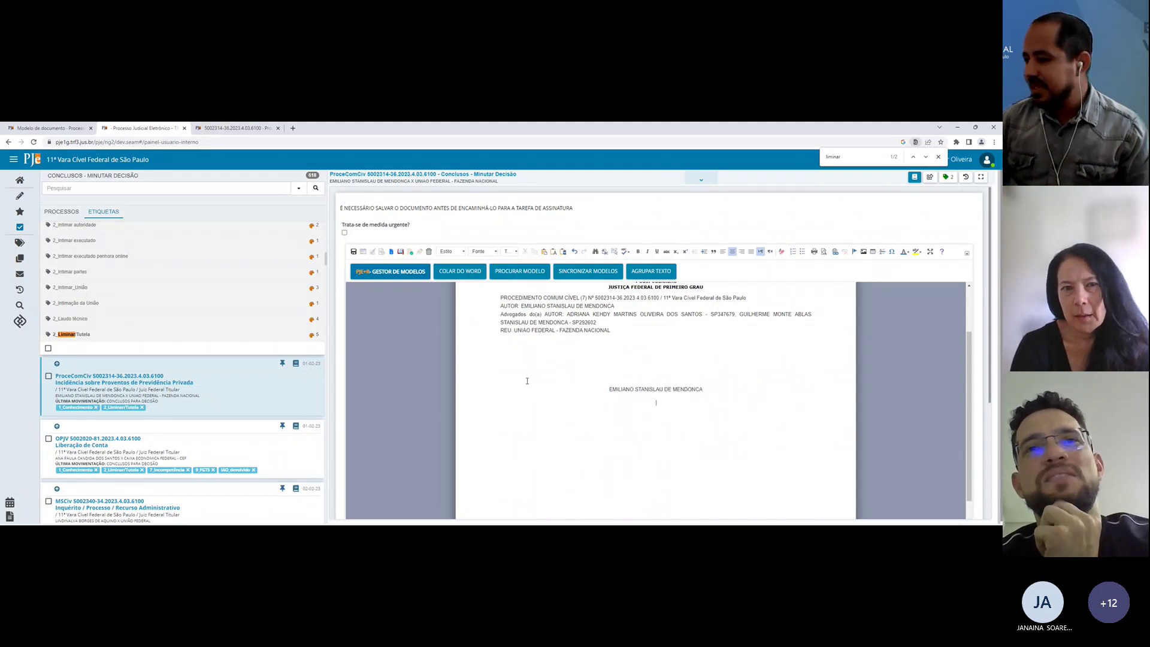
{"action": "key", "text": "shift+Up"}
{"action": "key", "text": "shift+Up"}
{"action": "key", "text": "BackSpace"}
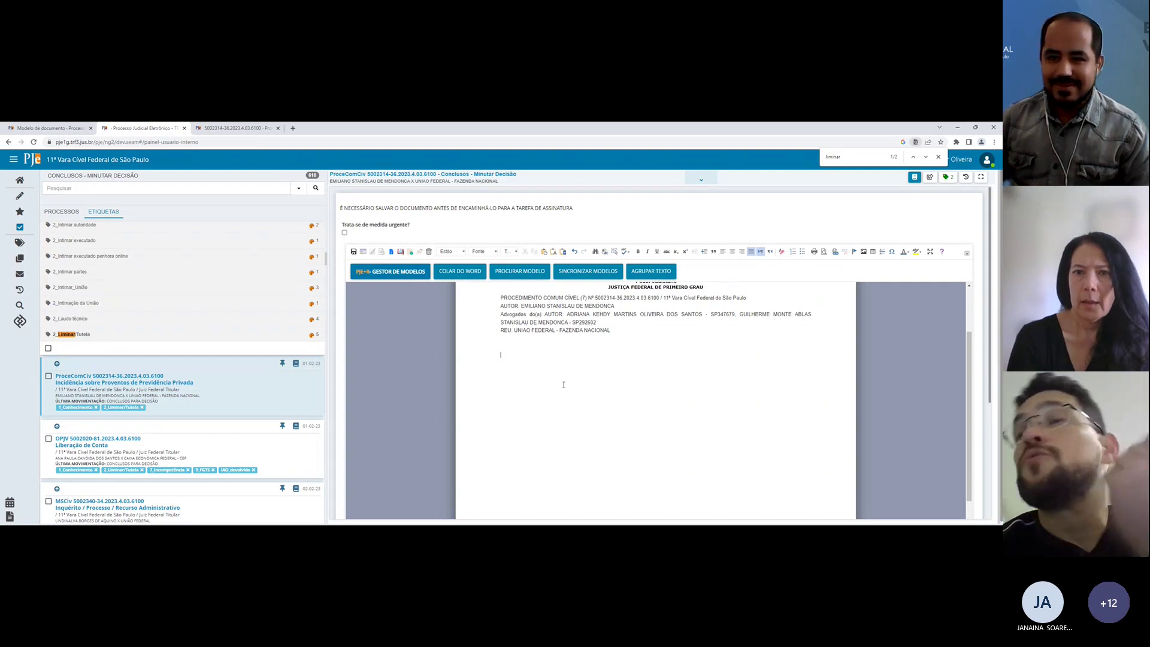
Step: Scroll through the source model's PJe+R templates, from Emenda à petição inicial to the [EX][CP] items
{"action": "left_click", "coordinate": [45, 125]}
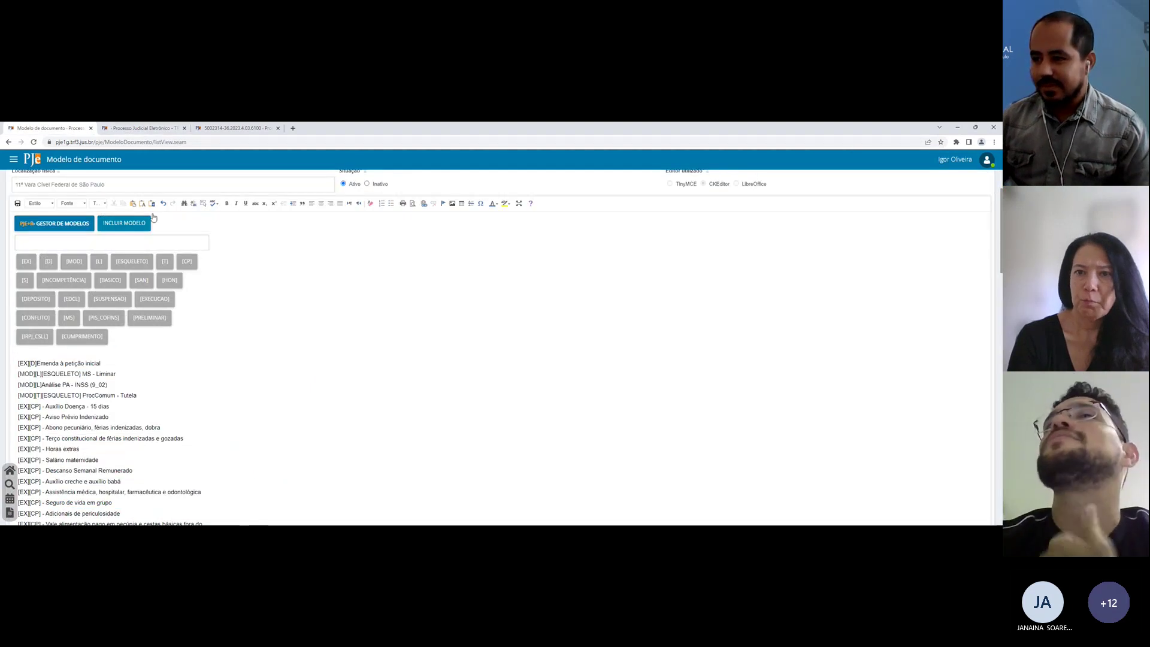
{"action": "scroll", "coordinate": [421, 284], "scroll_direction": "down", "scroll_amount": 4}
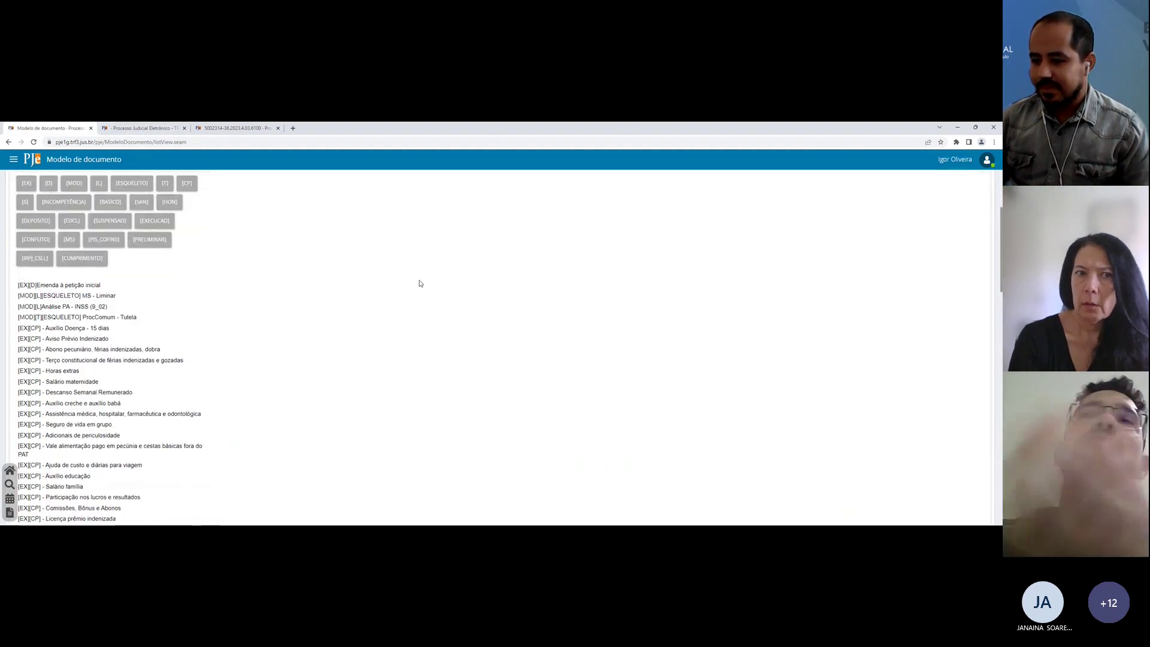
{"action": "scroll", "coordinate": [421, 283], "scroll_direction": "down", "scroll_amount": 1}
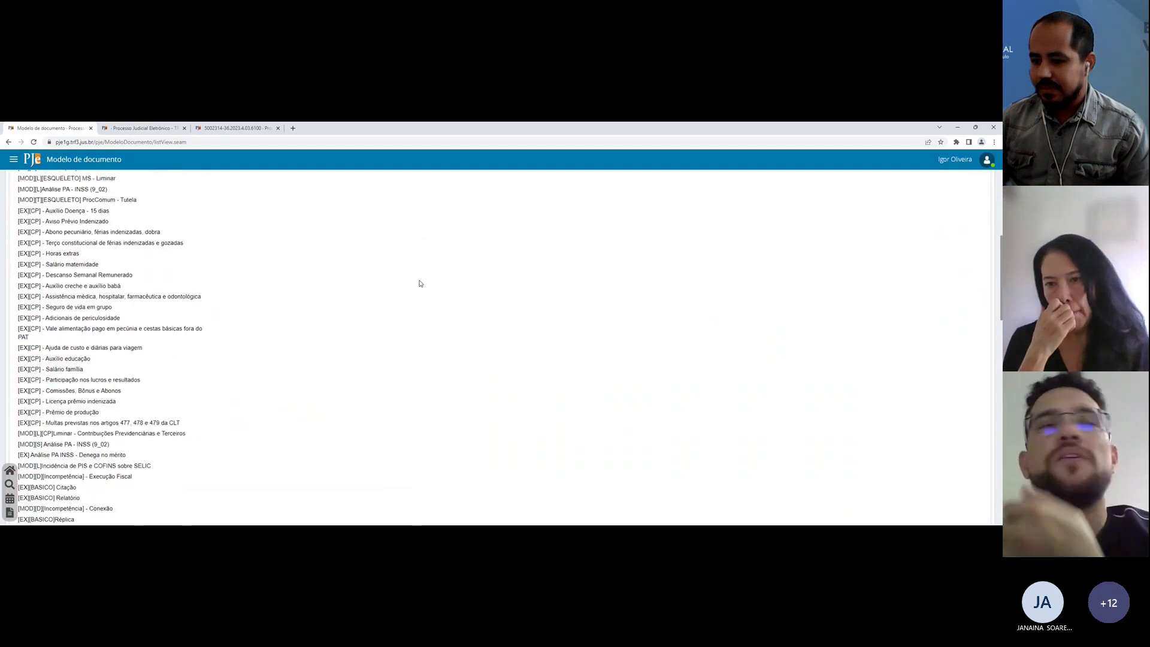
{"action": "scroll", "coordinate": [420, 283], "scroll_direction": "up", "scroll_amount": 7}
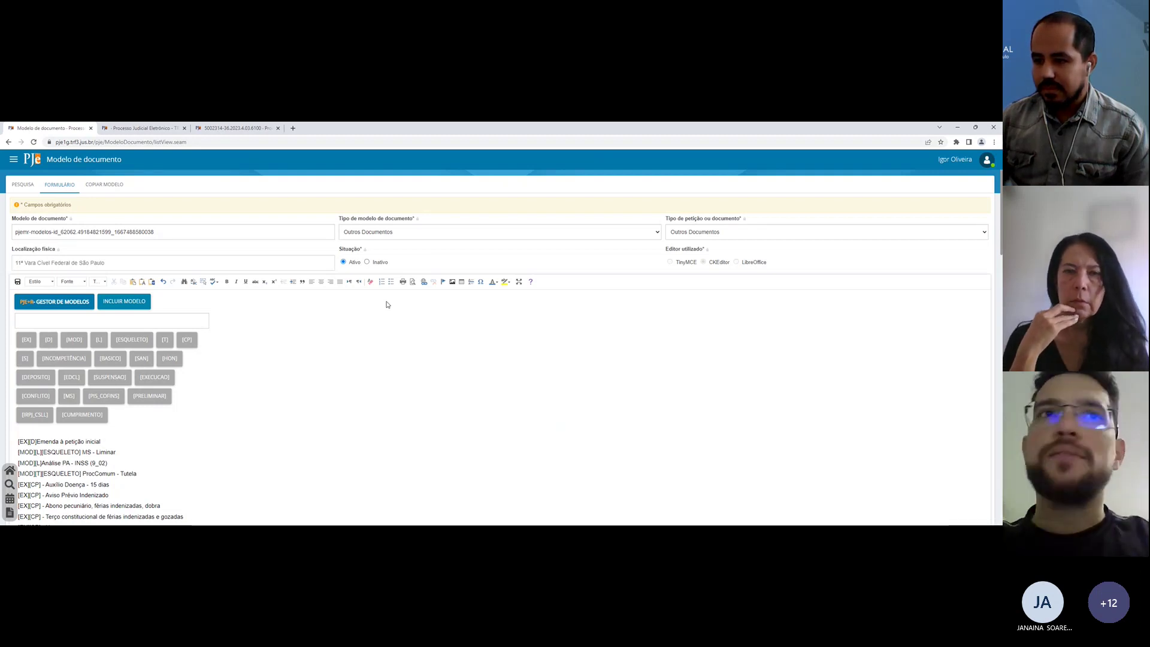
{"action": "scroll", "coordinate": [387, 304], "scroll_direction": "down", "scroll_amount": 2}
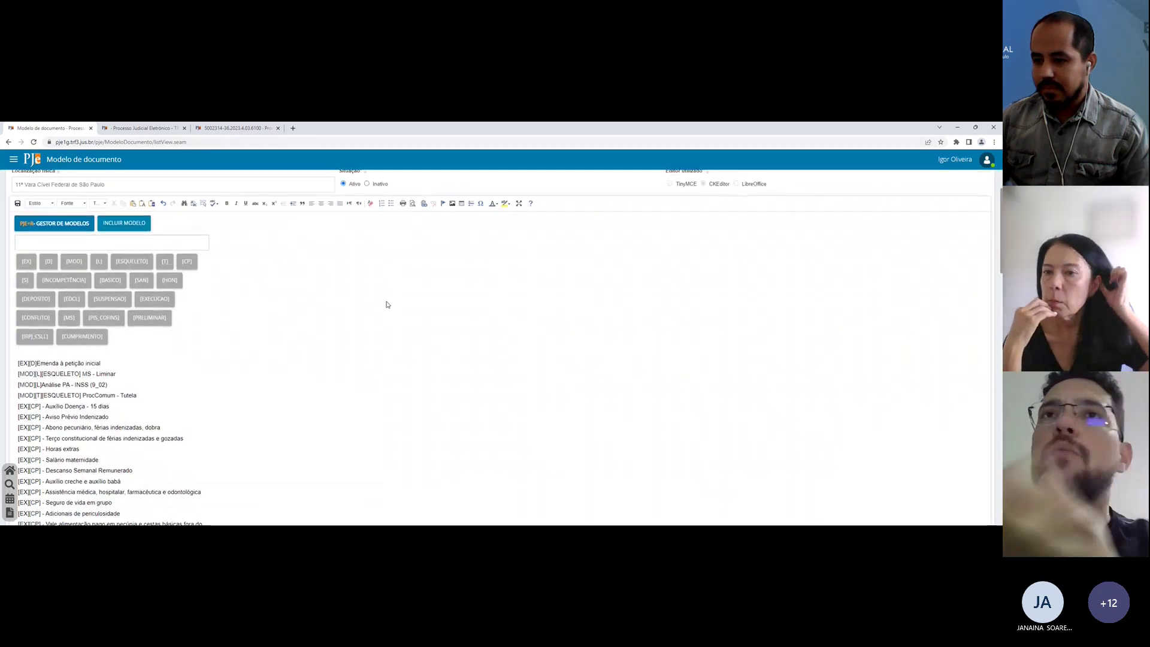
{"action": "scroll", "coordinate": [386, 304], "scroll_direction": "down", "scroll_amount": 1}
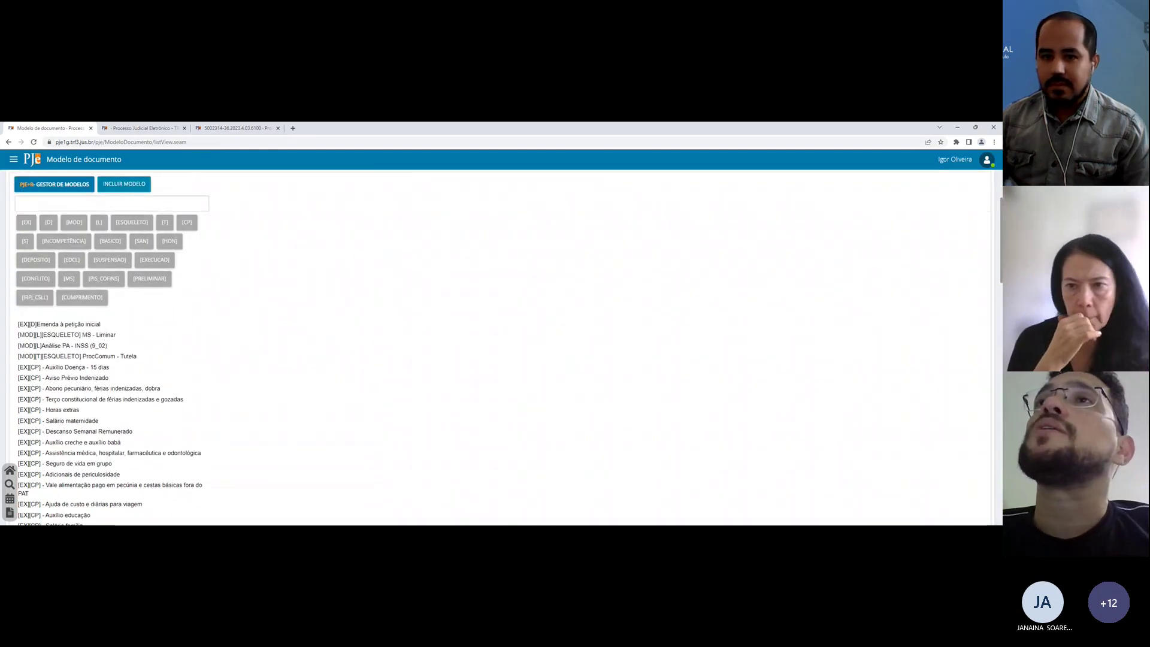